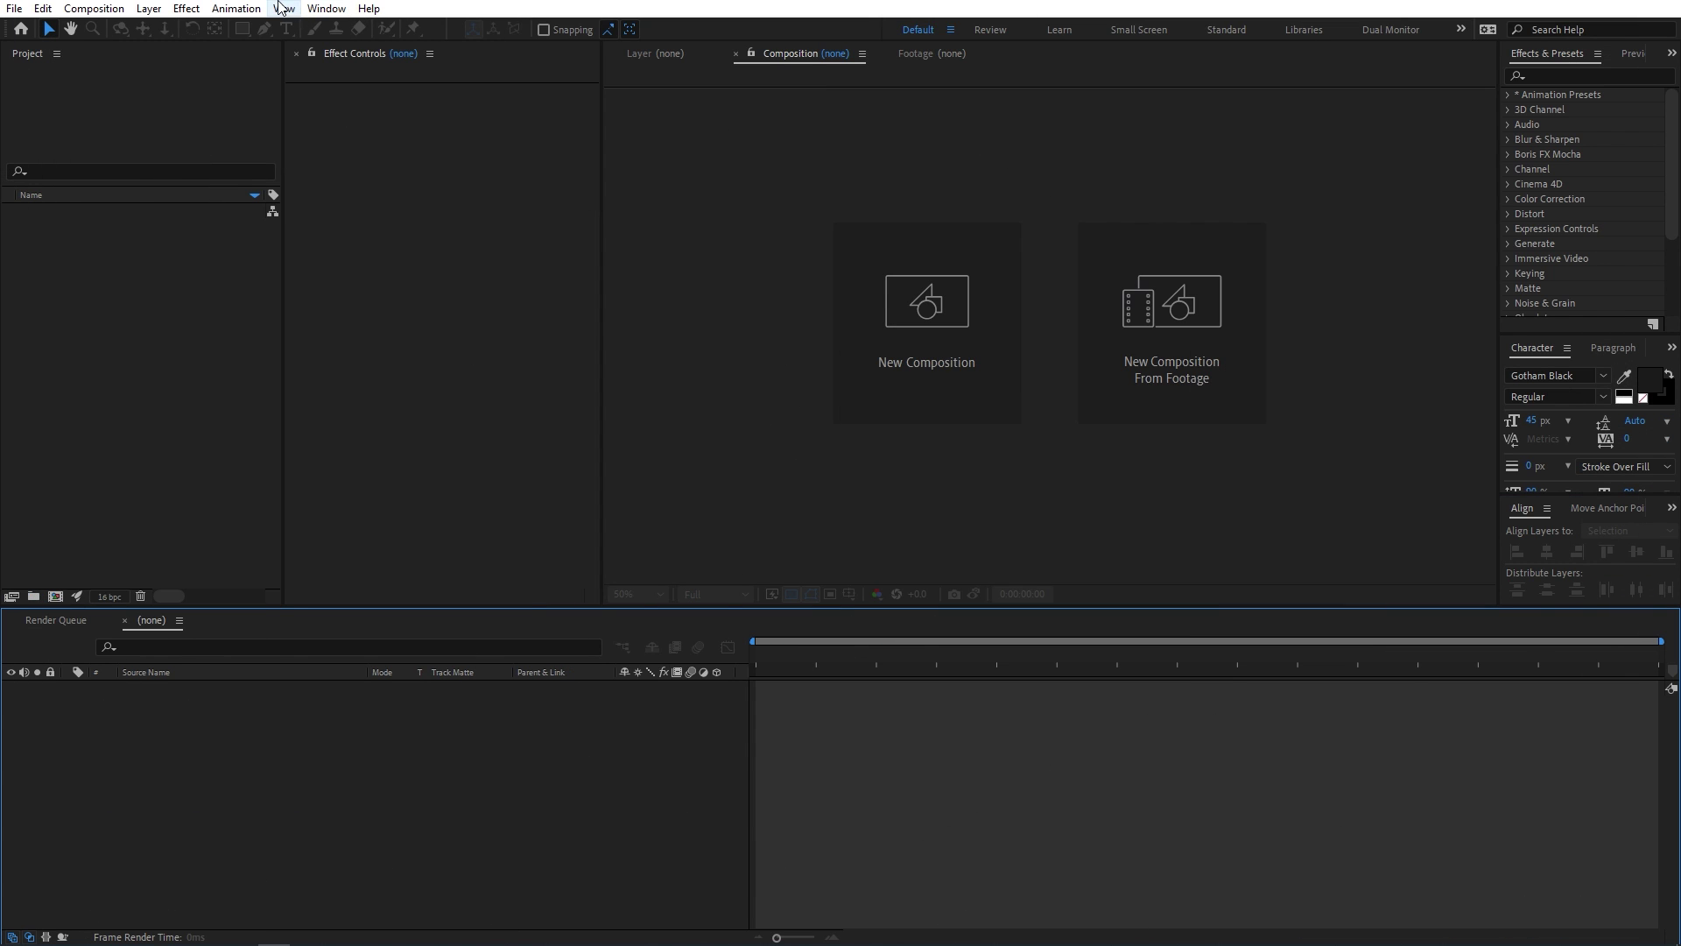
Create a composition named Main at 1920x1080, 30 fps, with a 20-second duration.
left_click(94, 8)
left_click(114, 31)
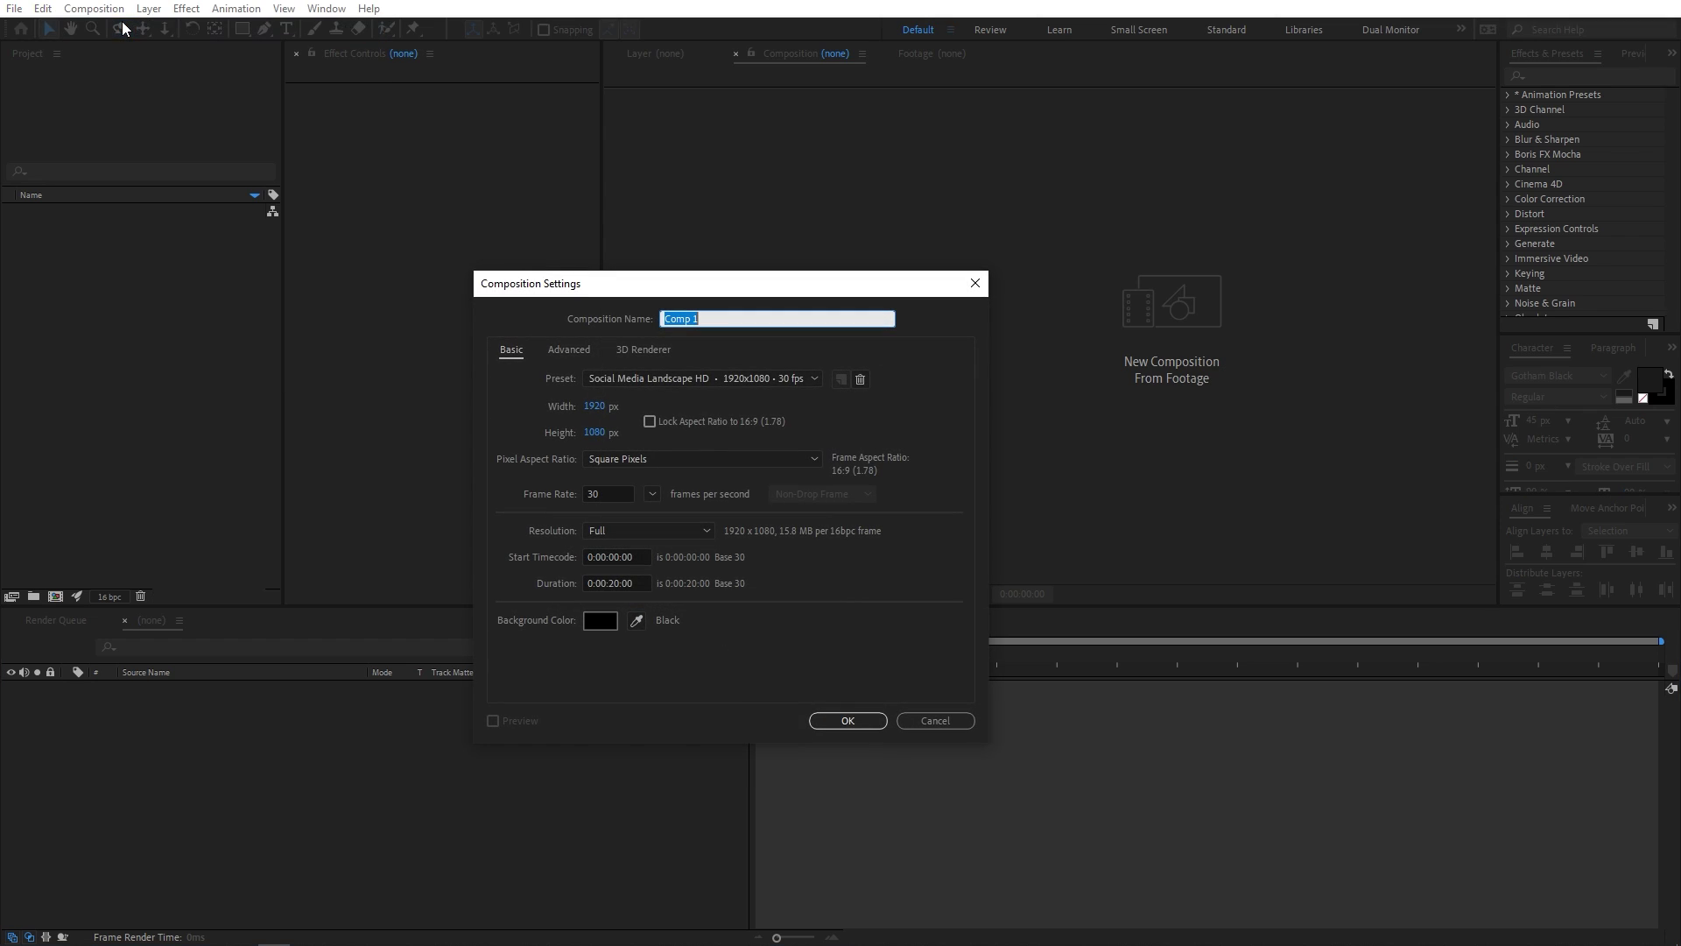
type("Main")
left_click(843, 721)
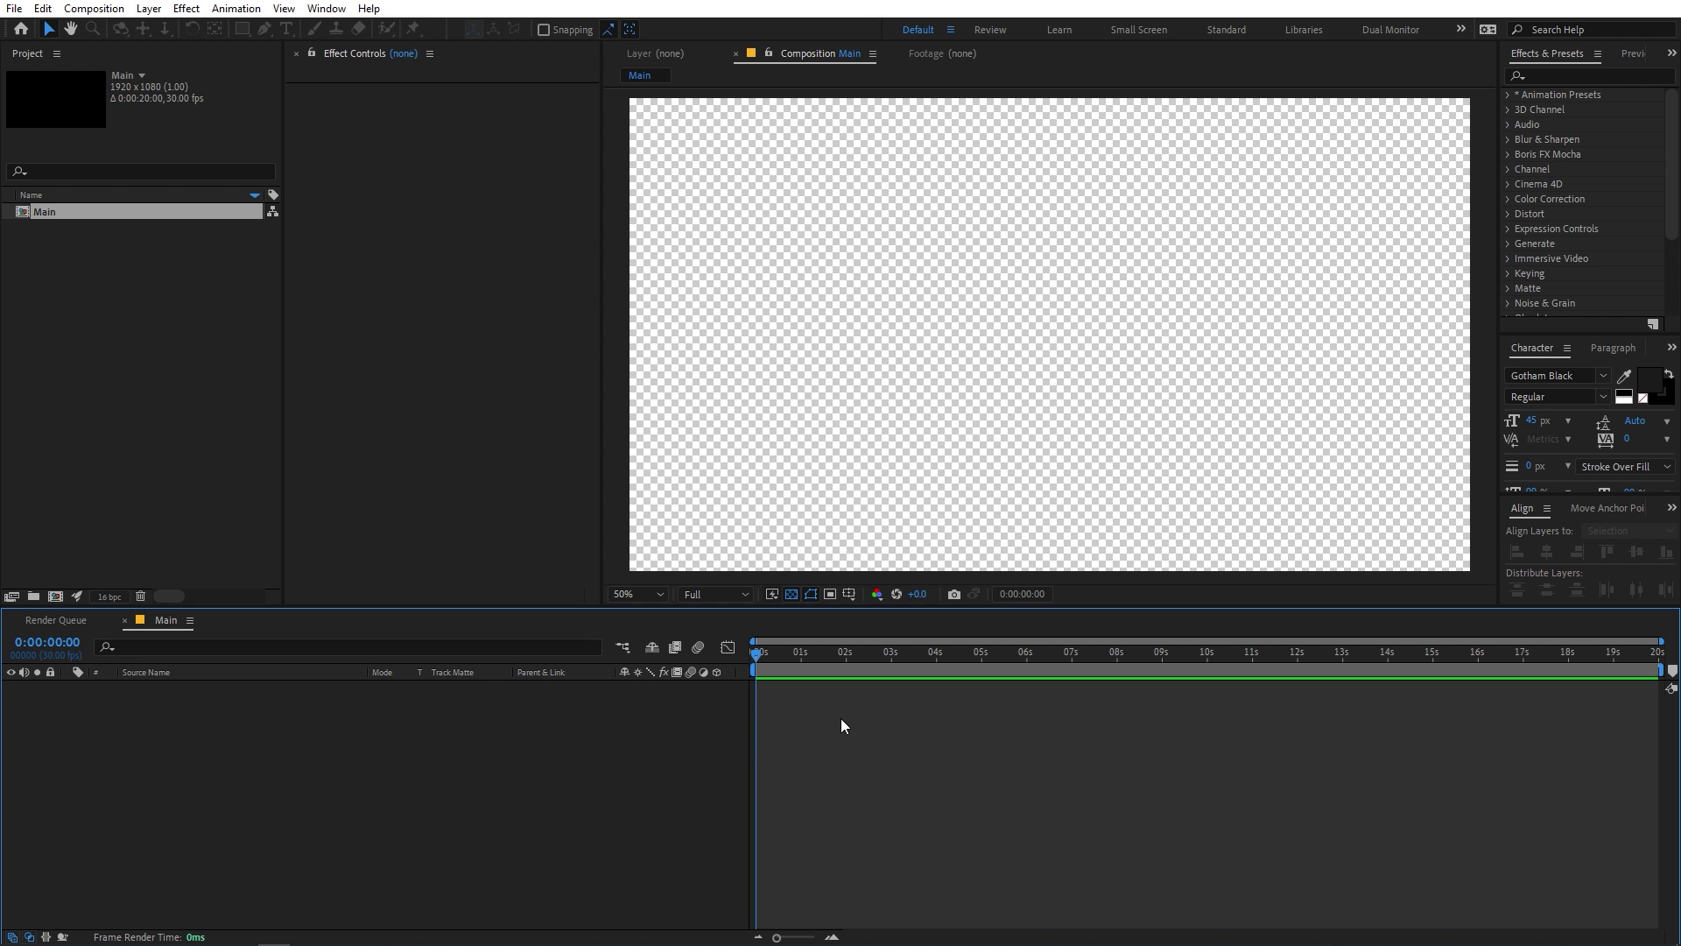
Add a composition-sized solid layer named BG with the light grey colour F0F0F0.
right_click(320, 817)
mouse_move(392, 606)
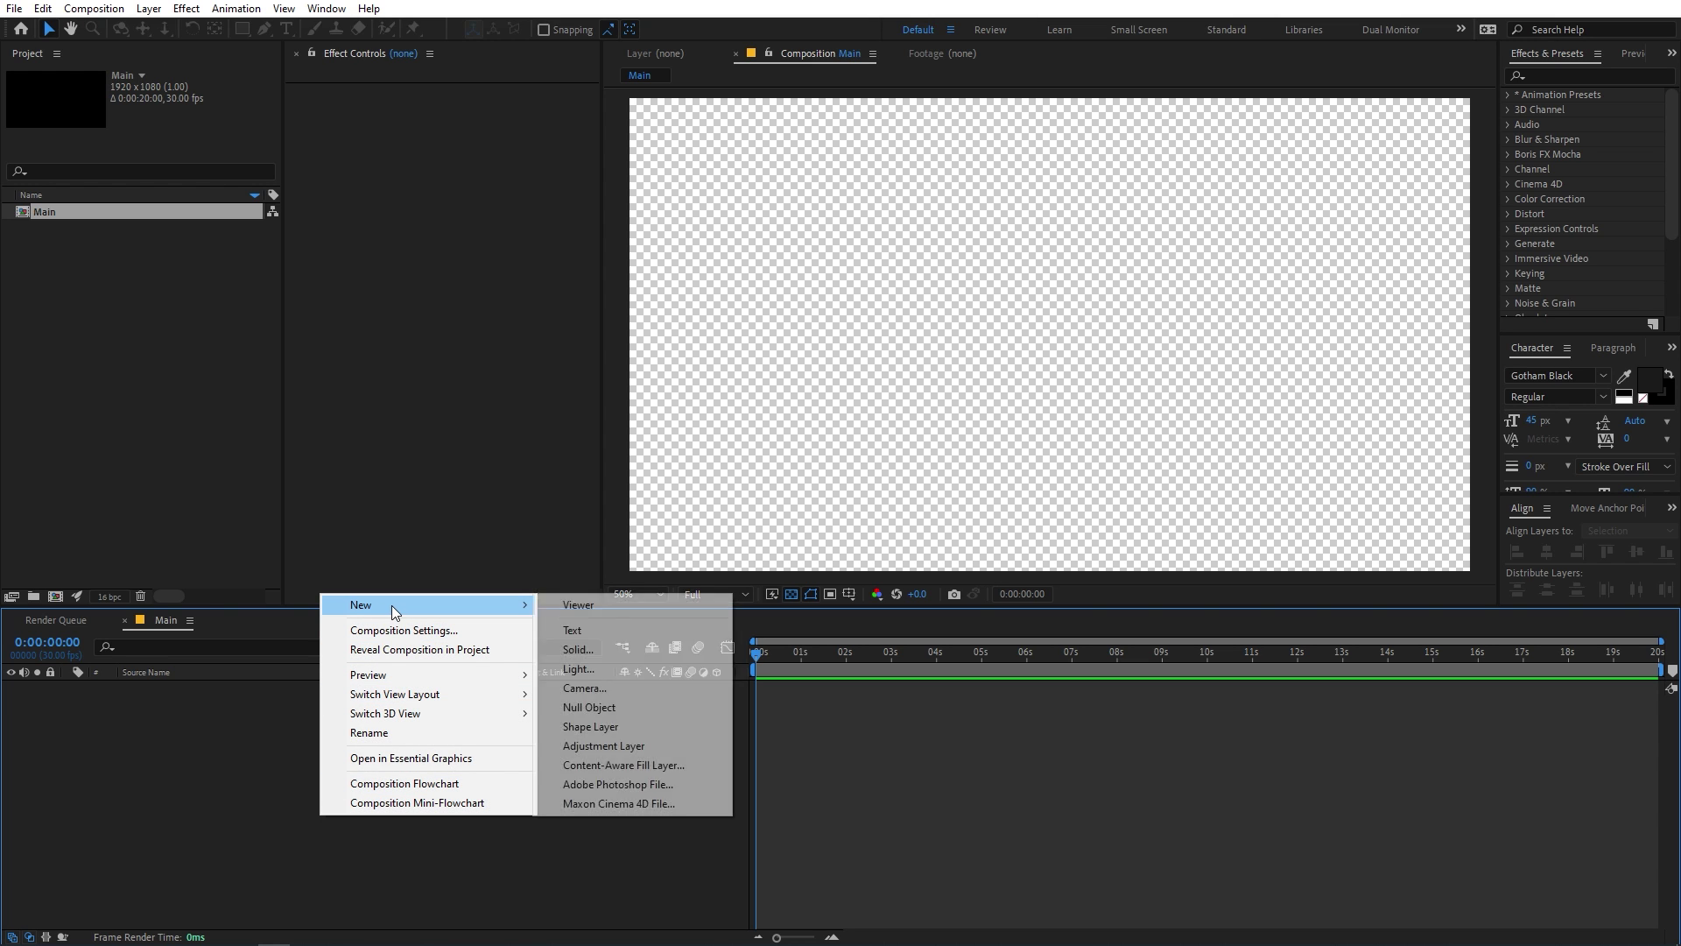
left_click(577, 649)
left_click(221, 47)
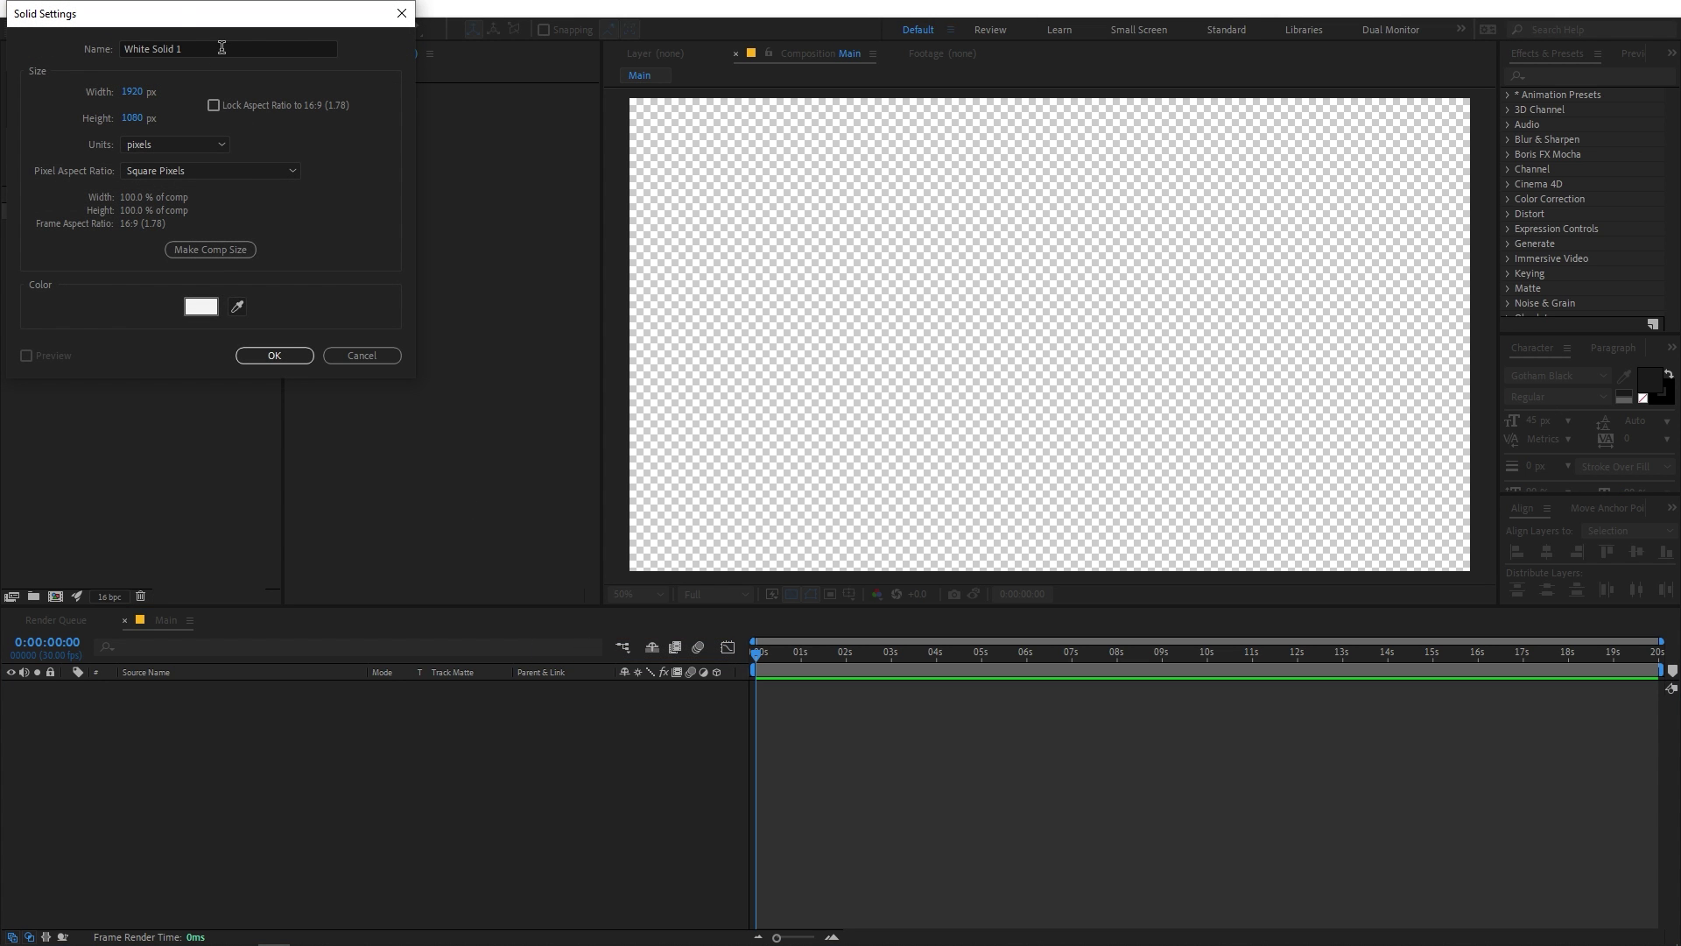
key("ctrl+a")
type("BG")
left_click(201, 306)
left_click_drag(148, 402, 144, 406)
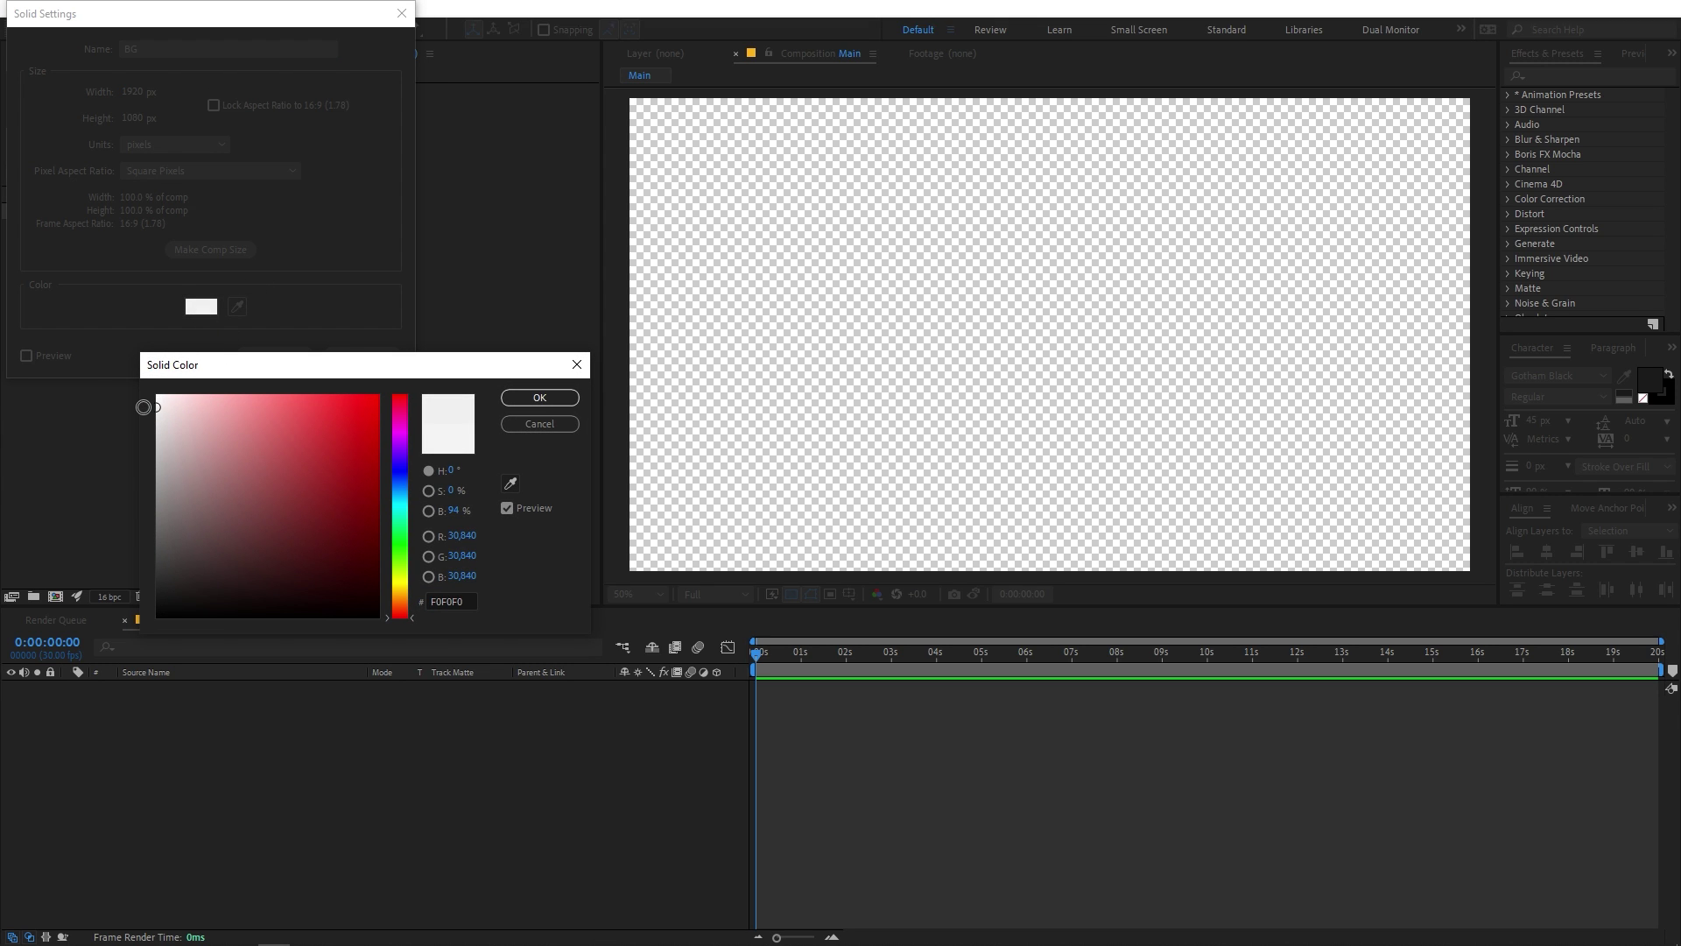
left_click(521, 404)
left_click(274, 355)
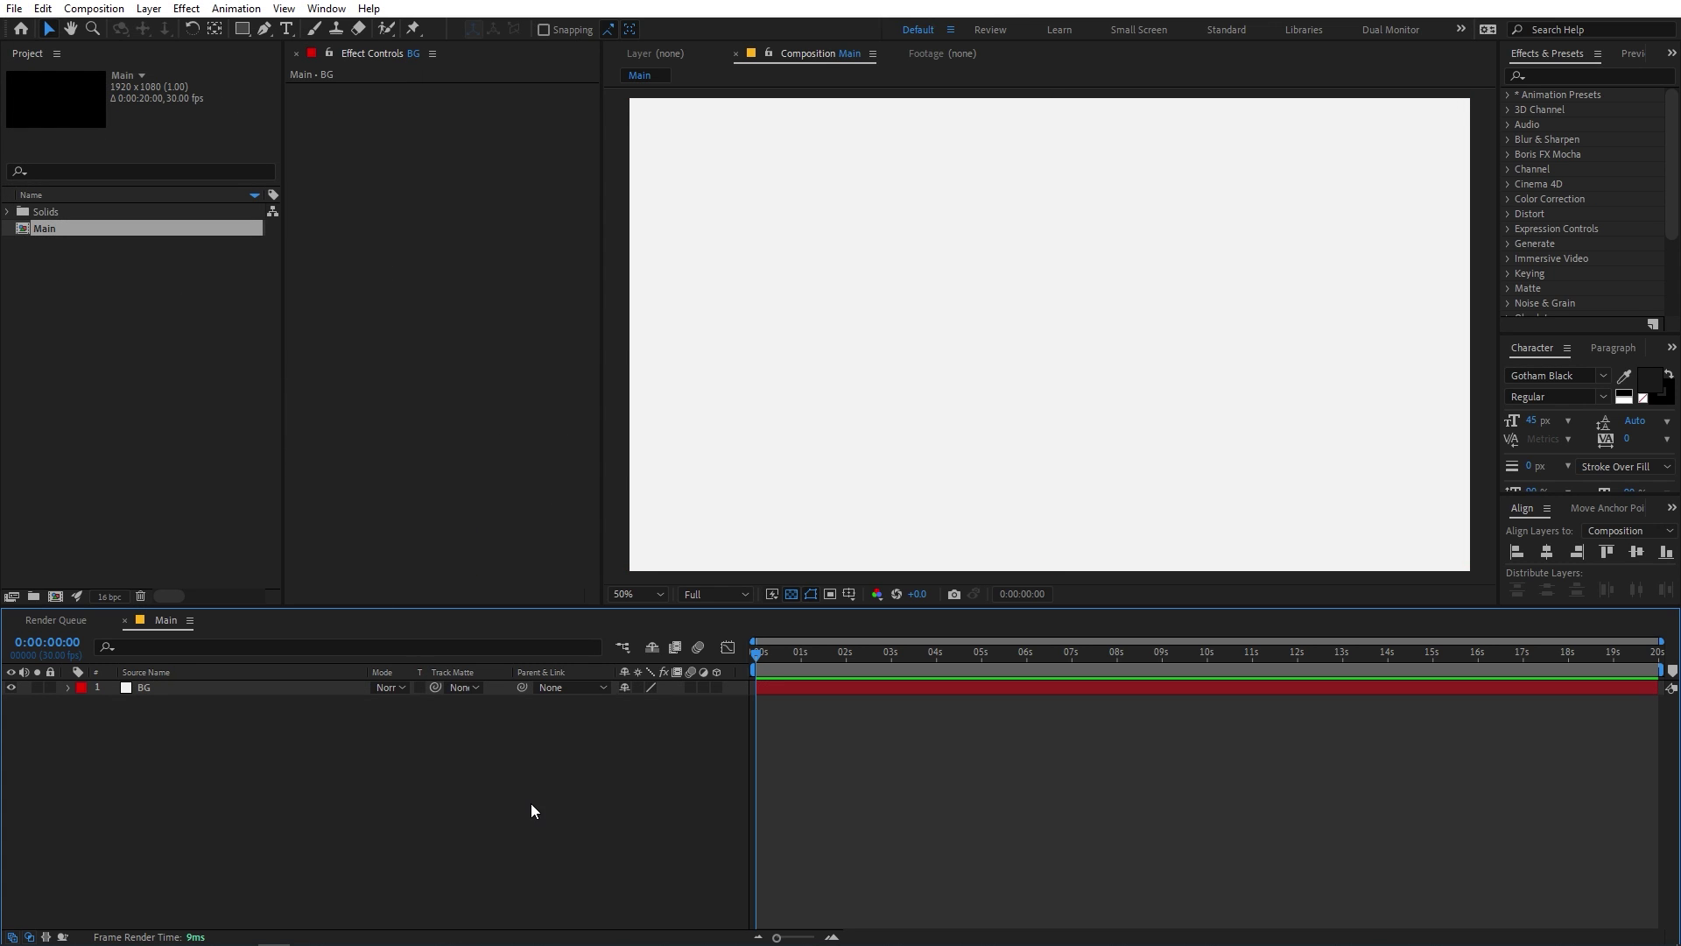
Add a horizontal text layer reading "Black" near the middle of the composition.
left_click(192, 359)
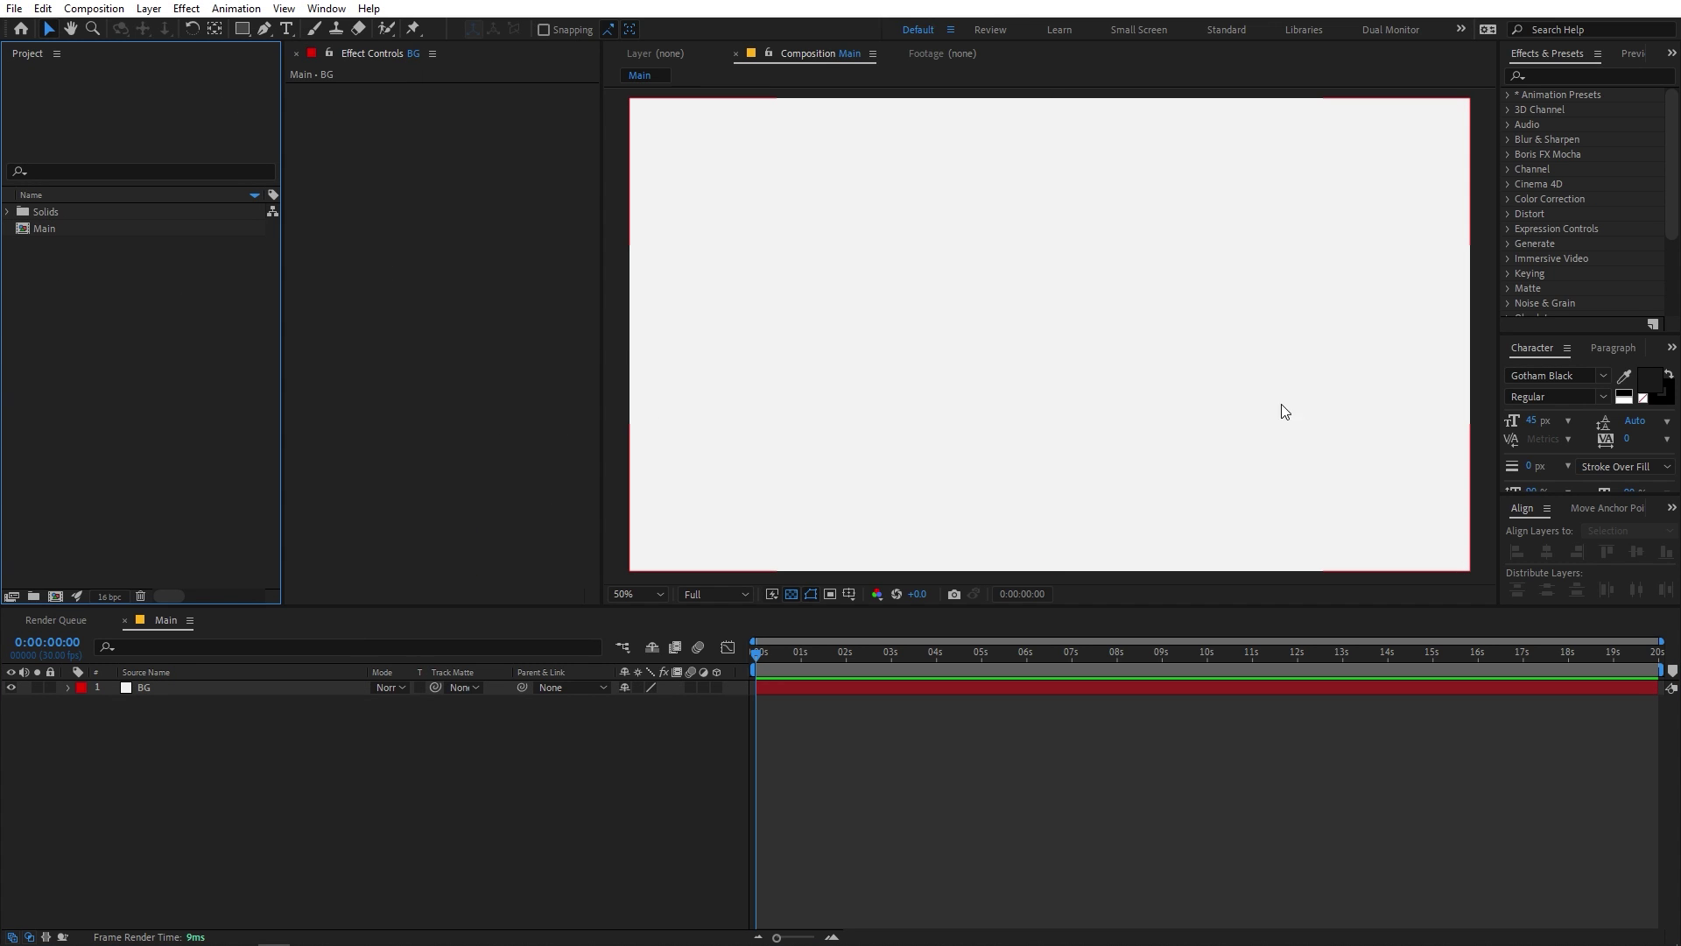
left_click(283, 31)
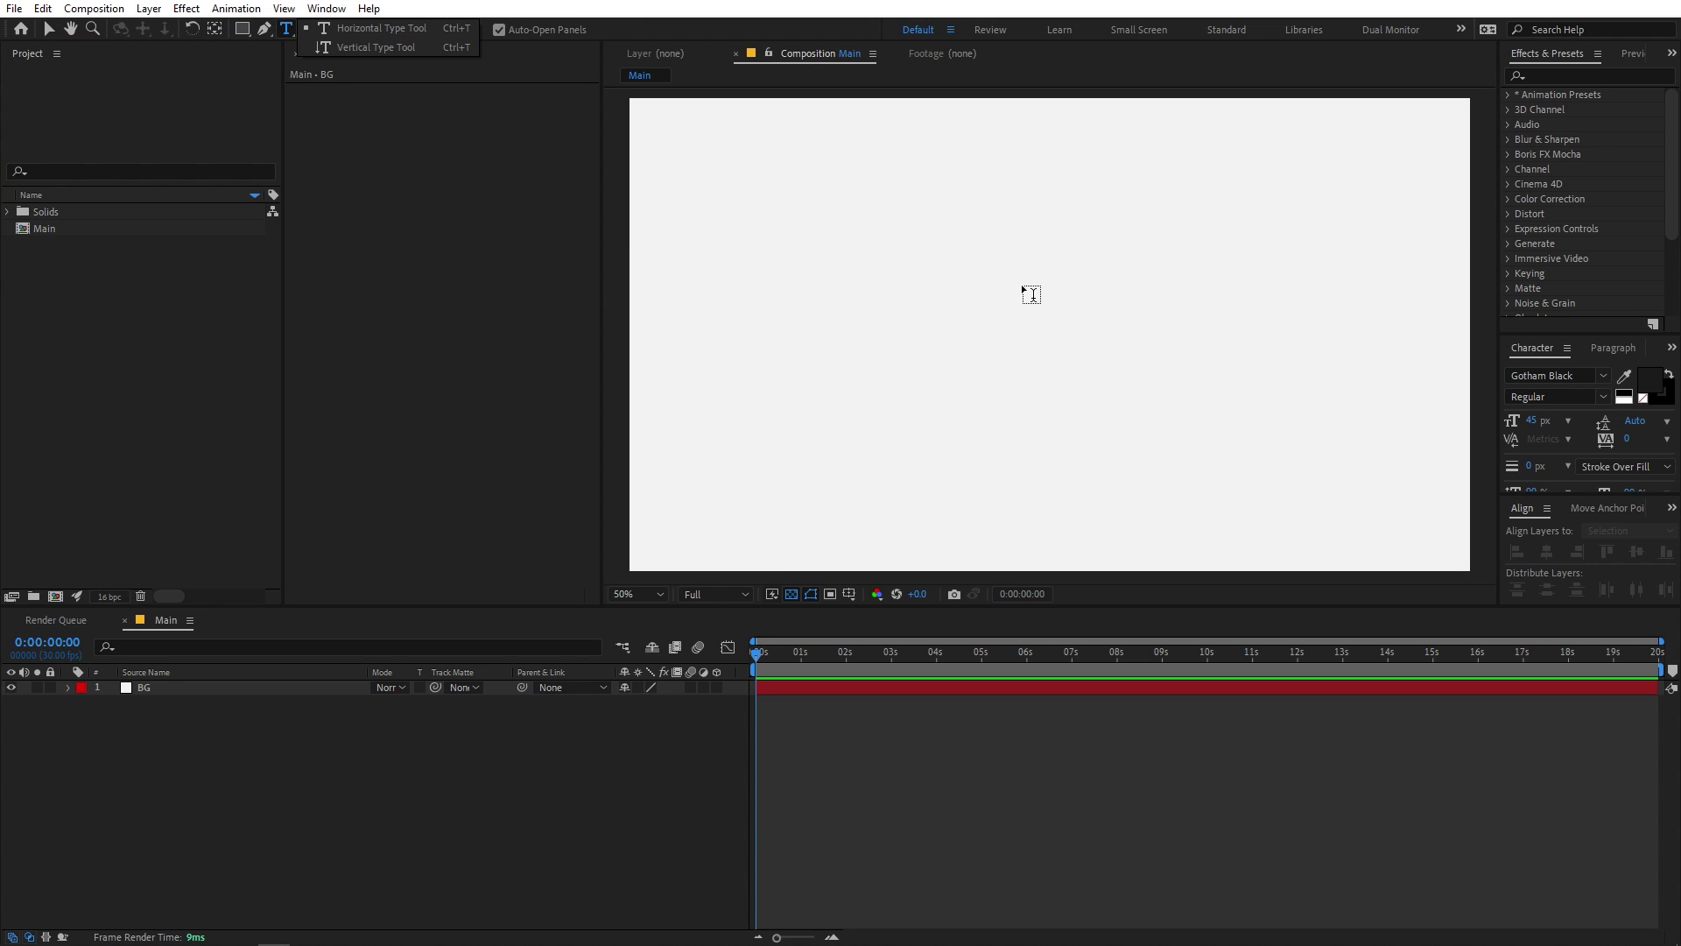
left_click(984, 308)
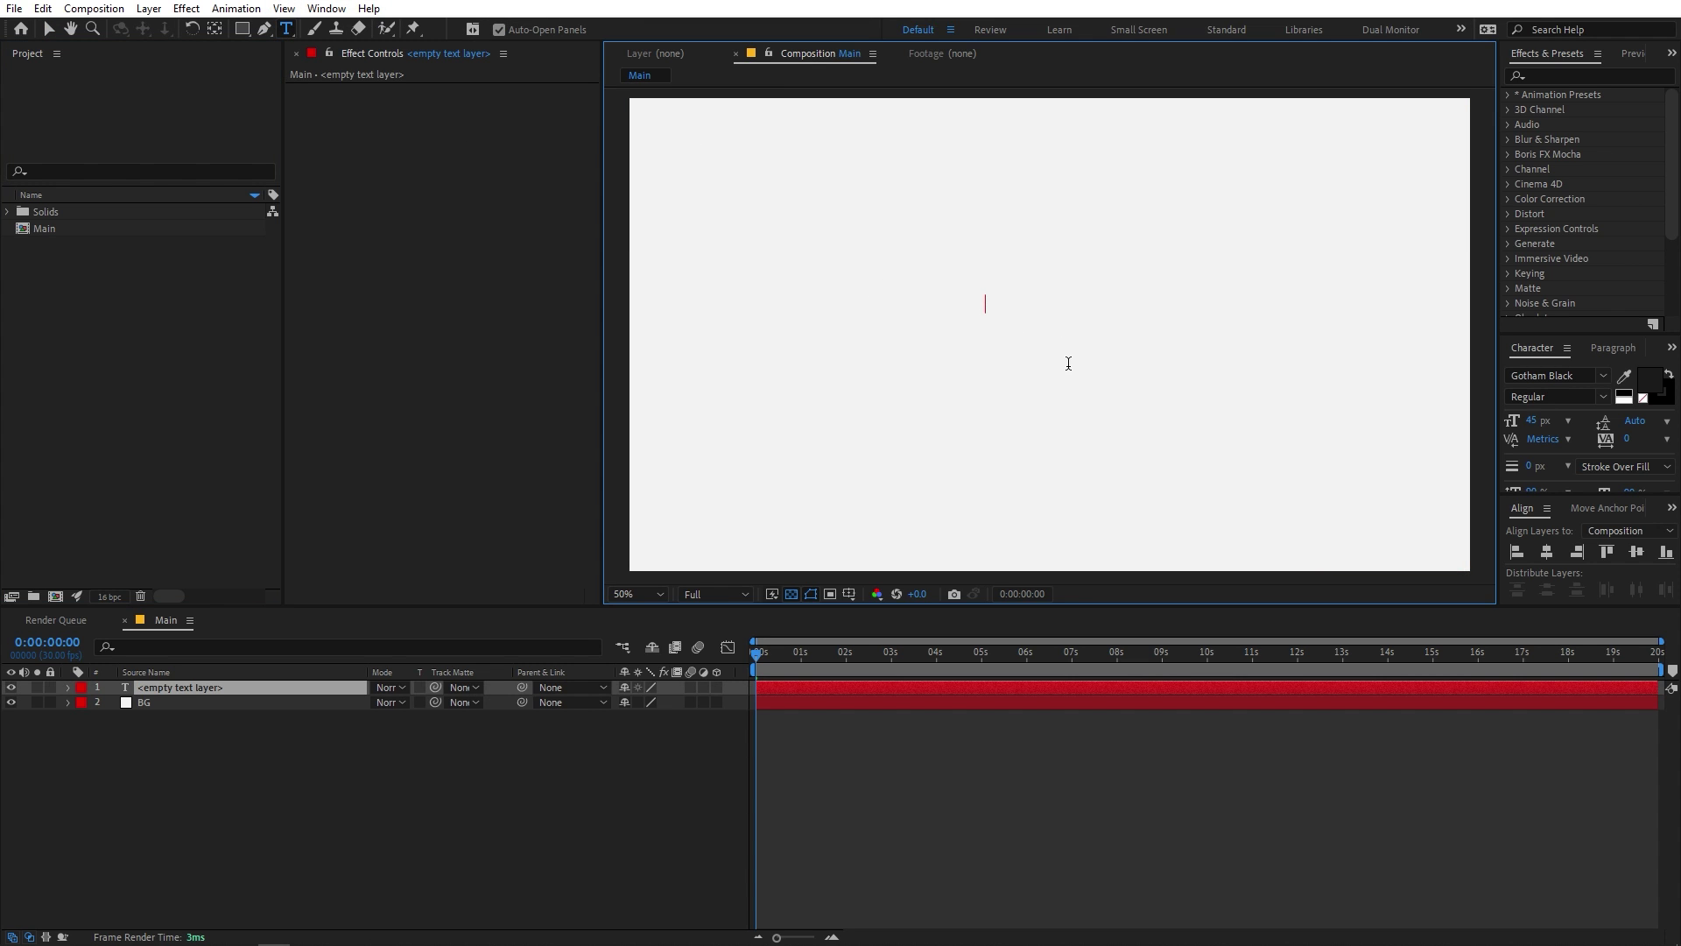
type("Black")
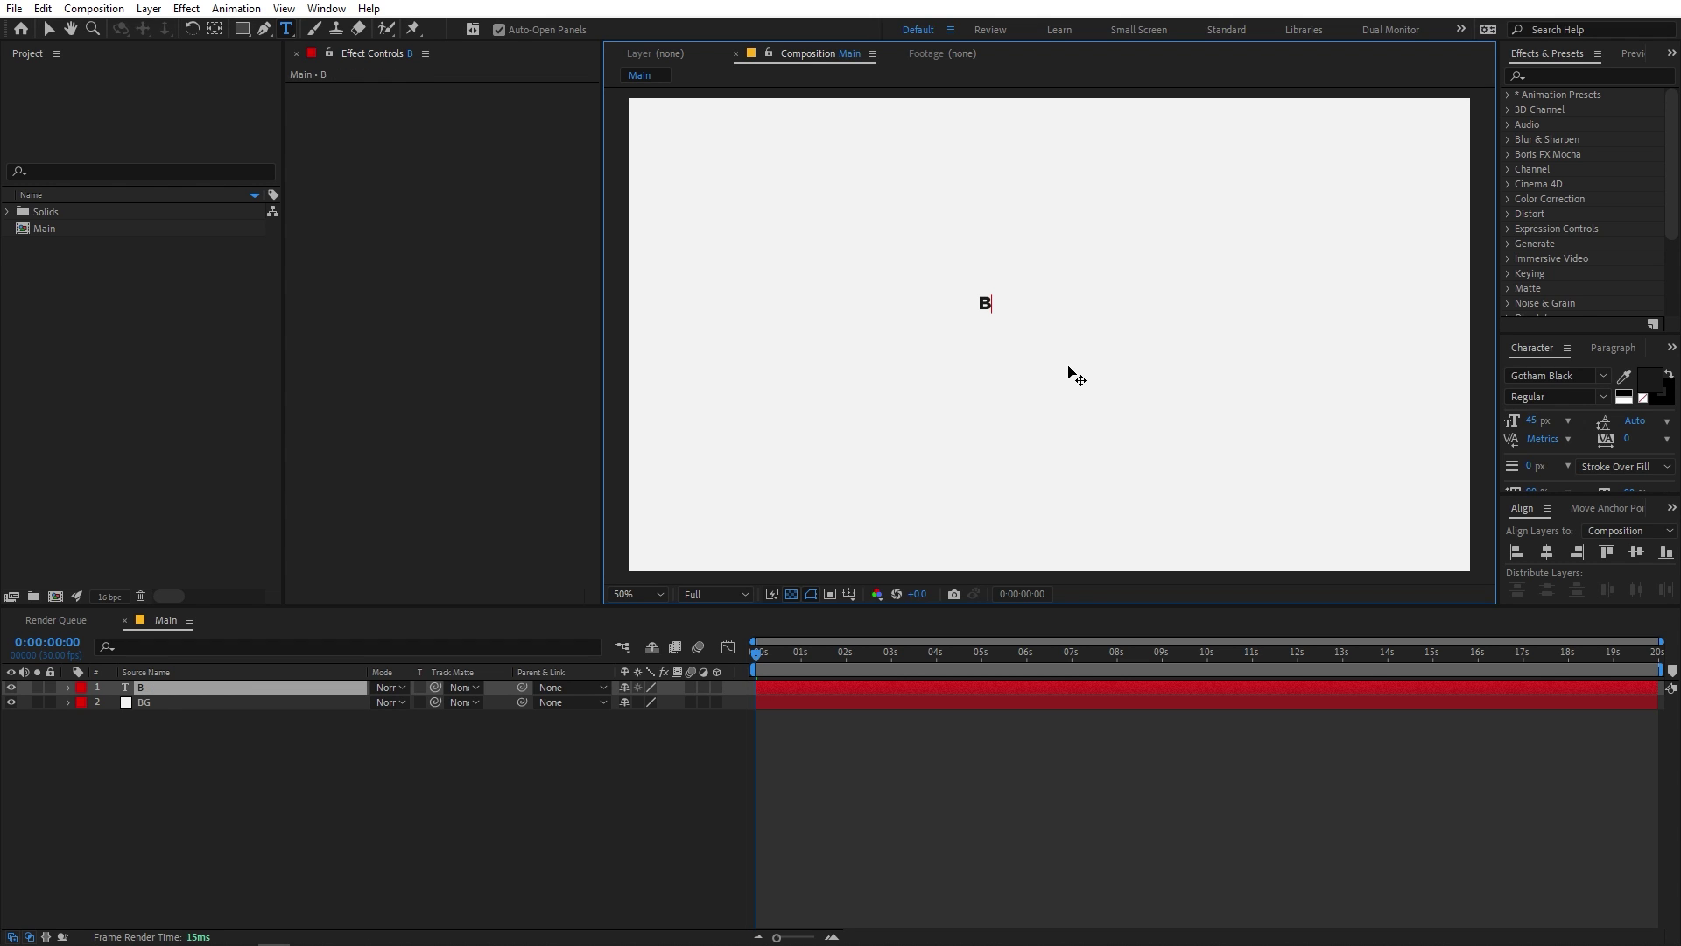
Centre the anchor point of the Black text layer and scale the layer to 449%.
left_click(197, 691)
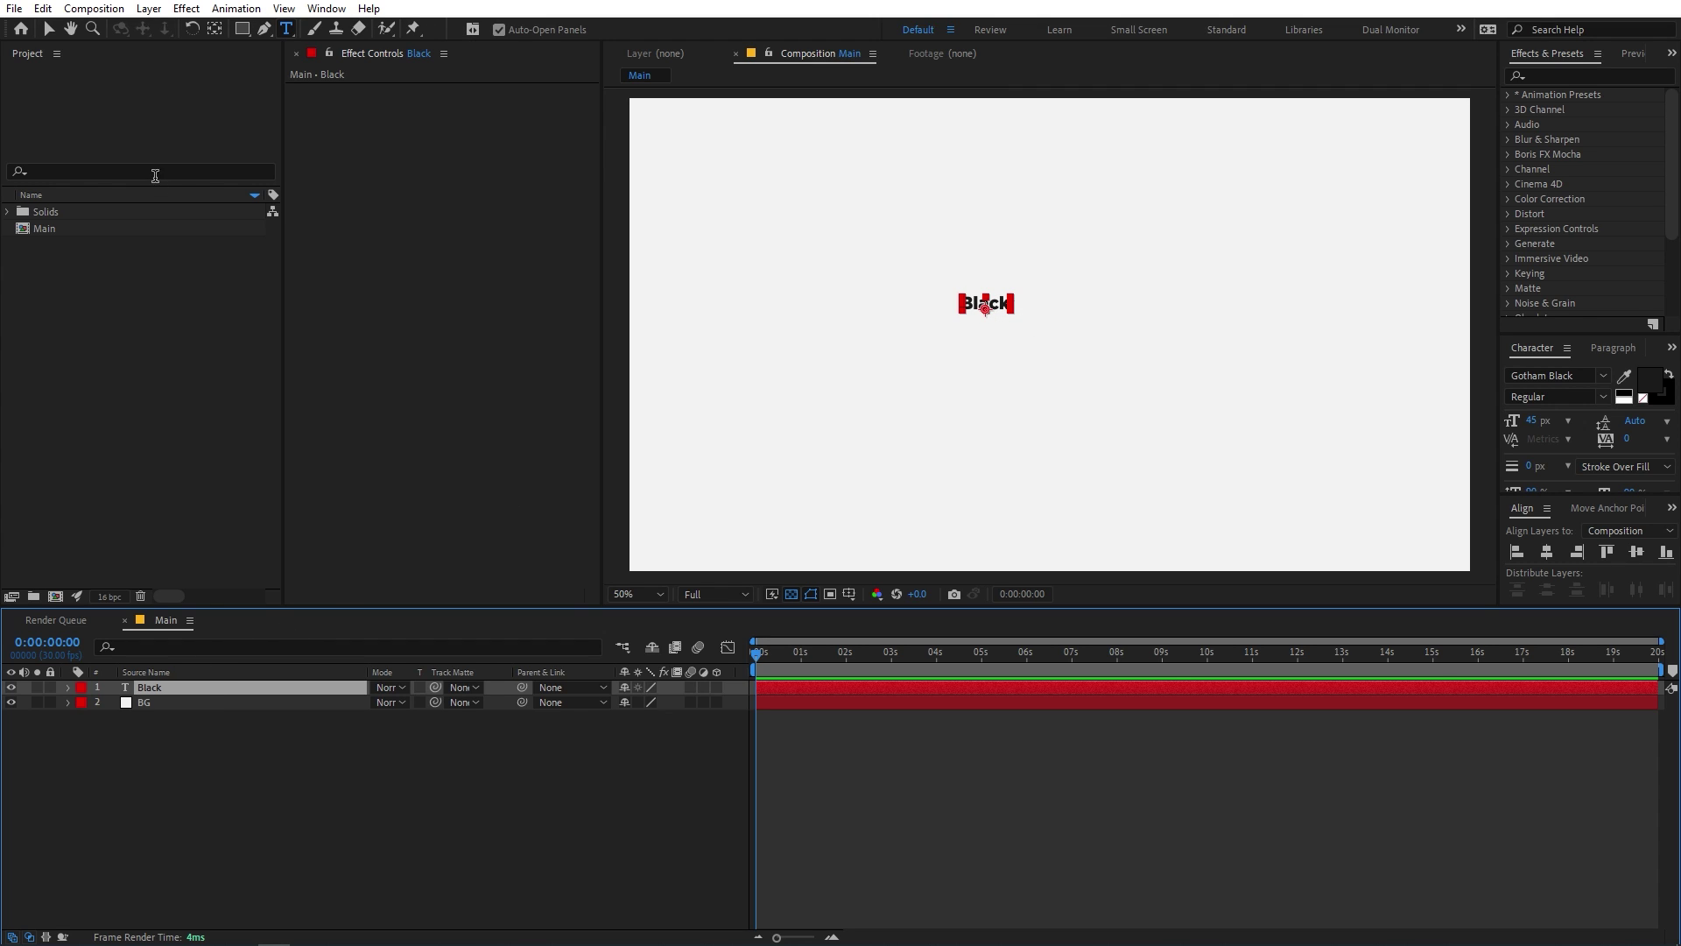
left_click(219, 30)
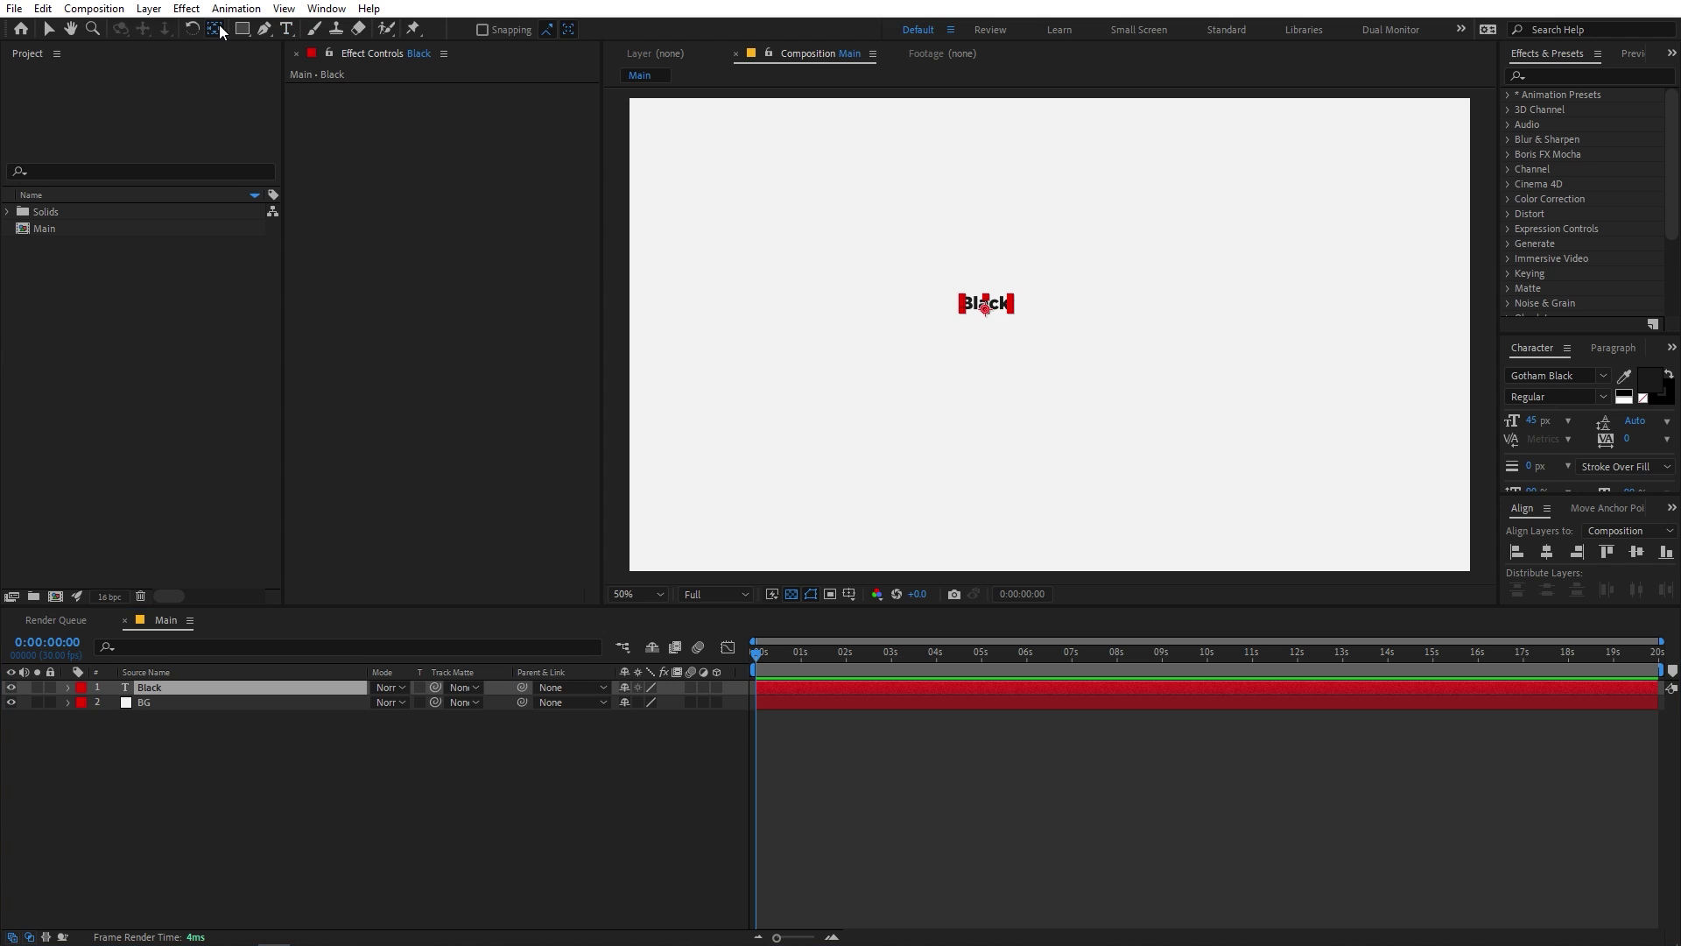
left_click(296, 685)
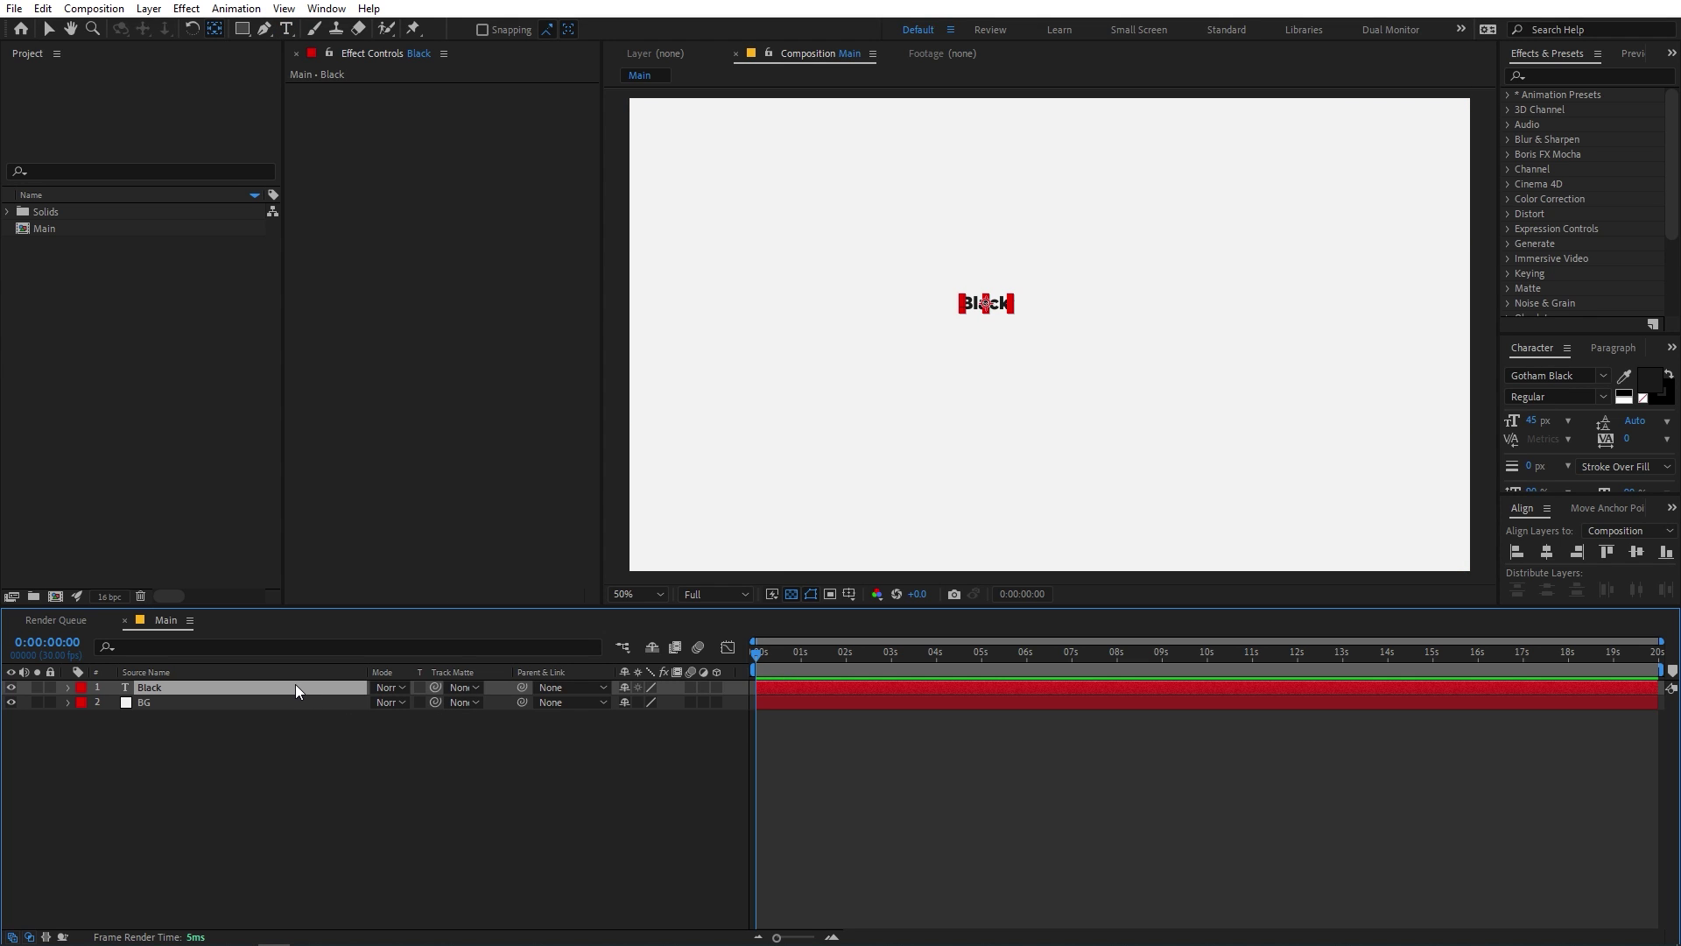
key("s")
left_click_drag(649, 700, 949, 699)
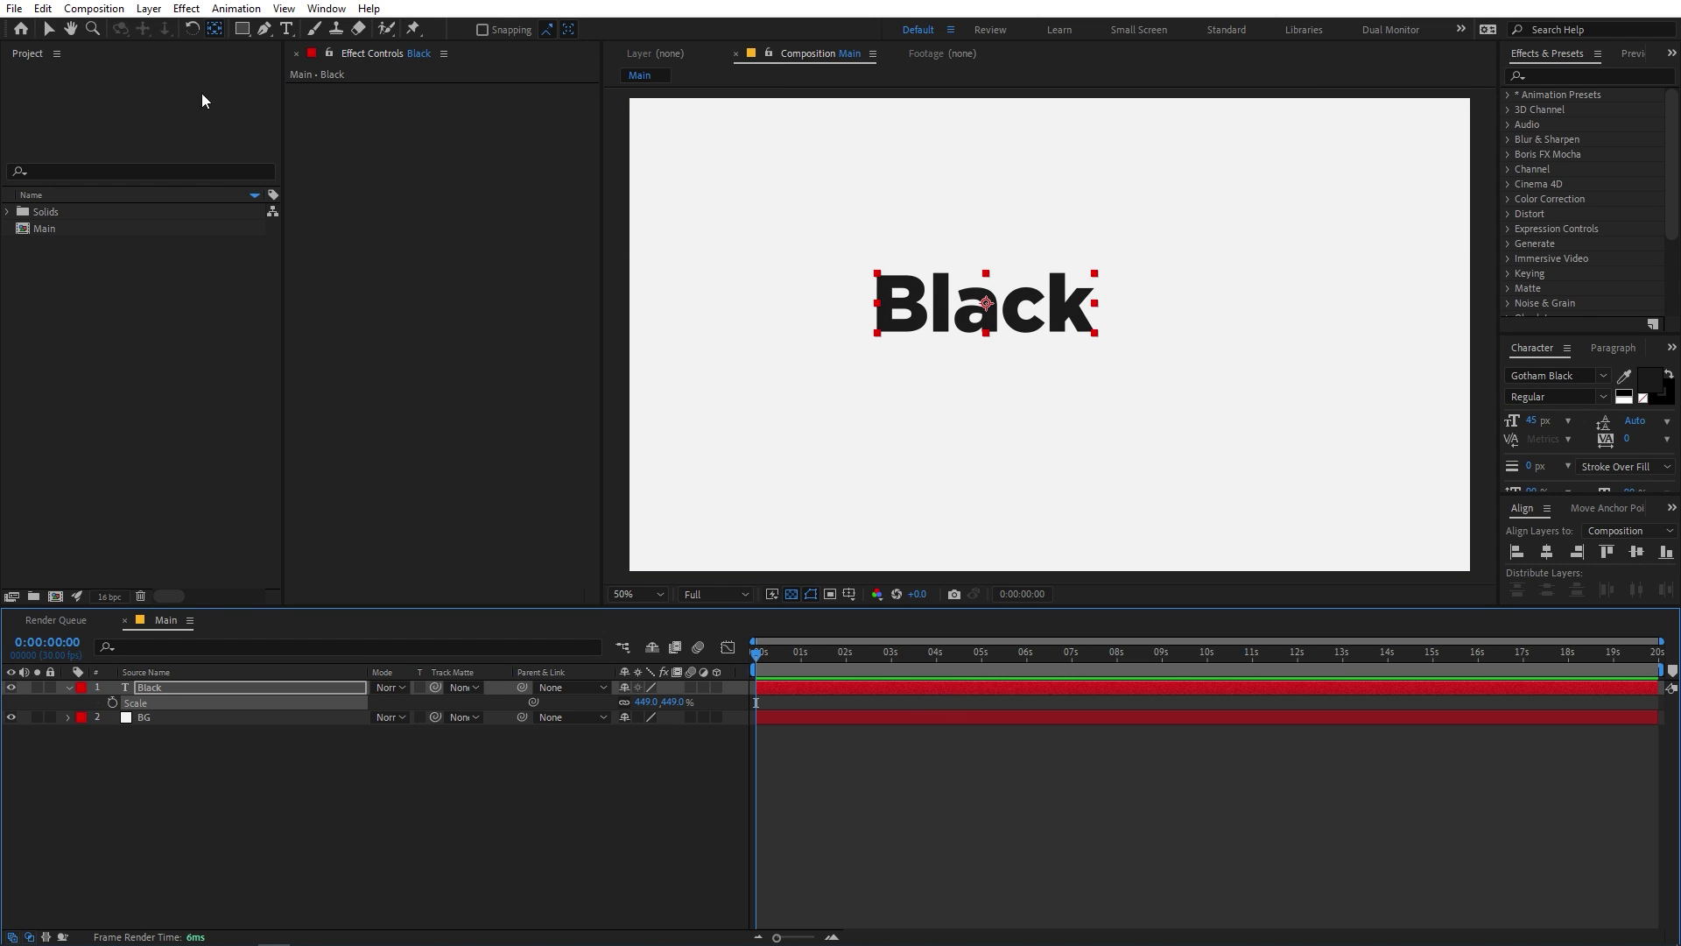
Align the Black text layer to the horizontal and vertical centre of the composition.
left_click(49, 30)
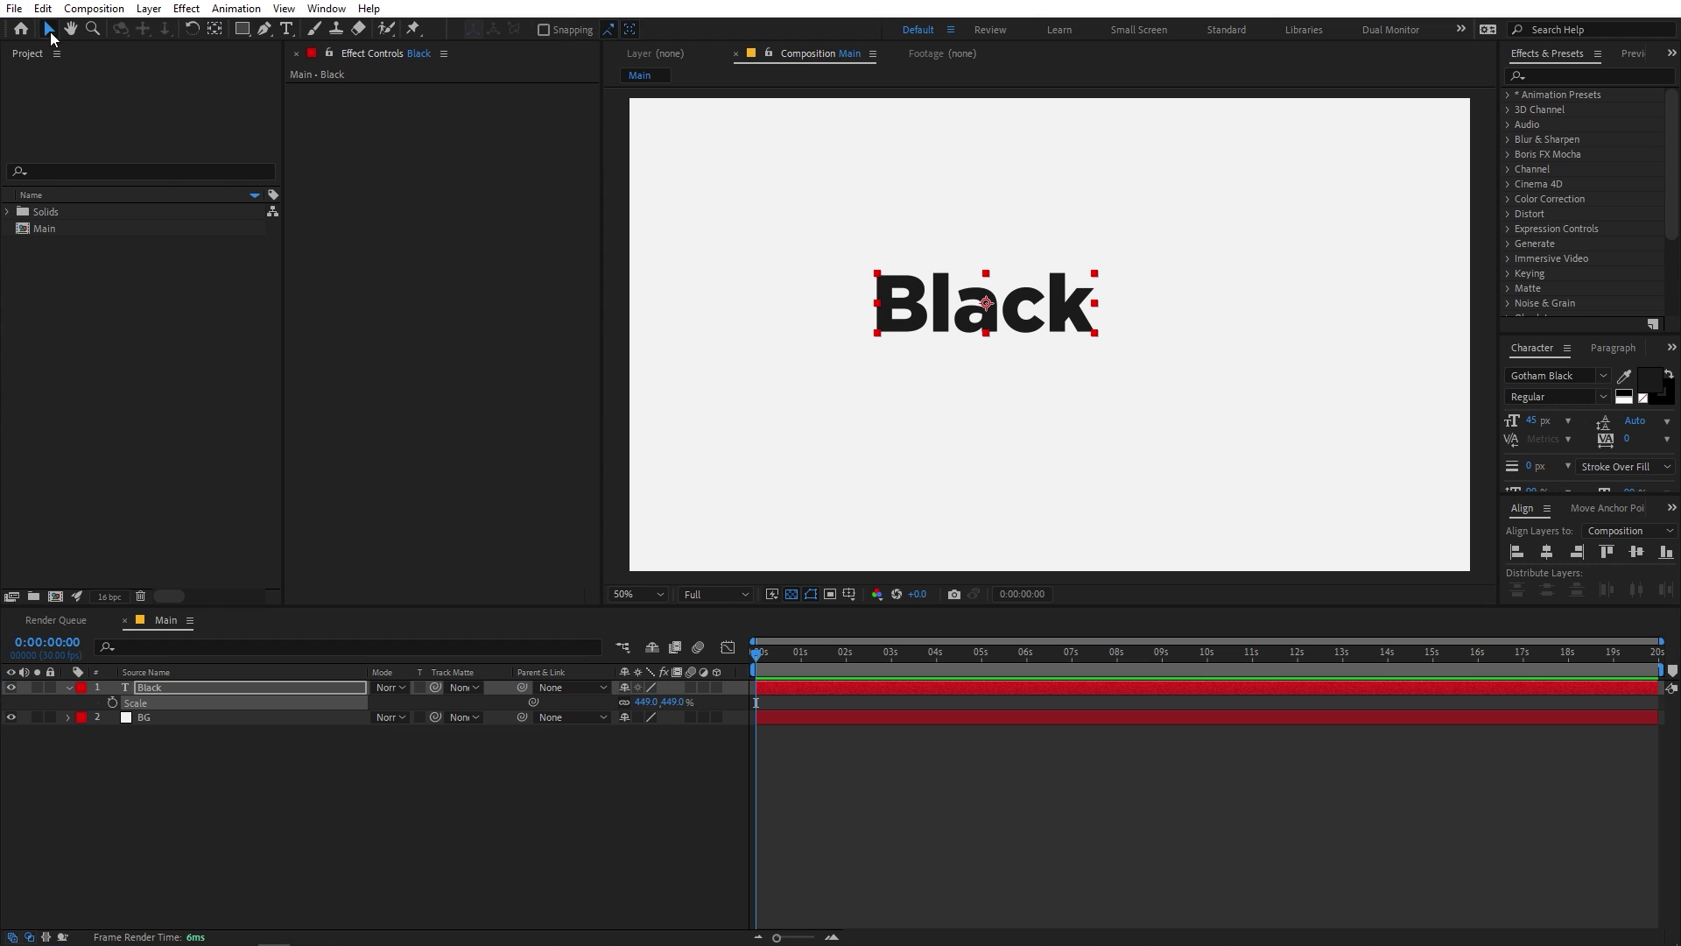
left_click(1548, 552)
left_click(1636, 552)
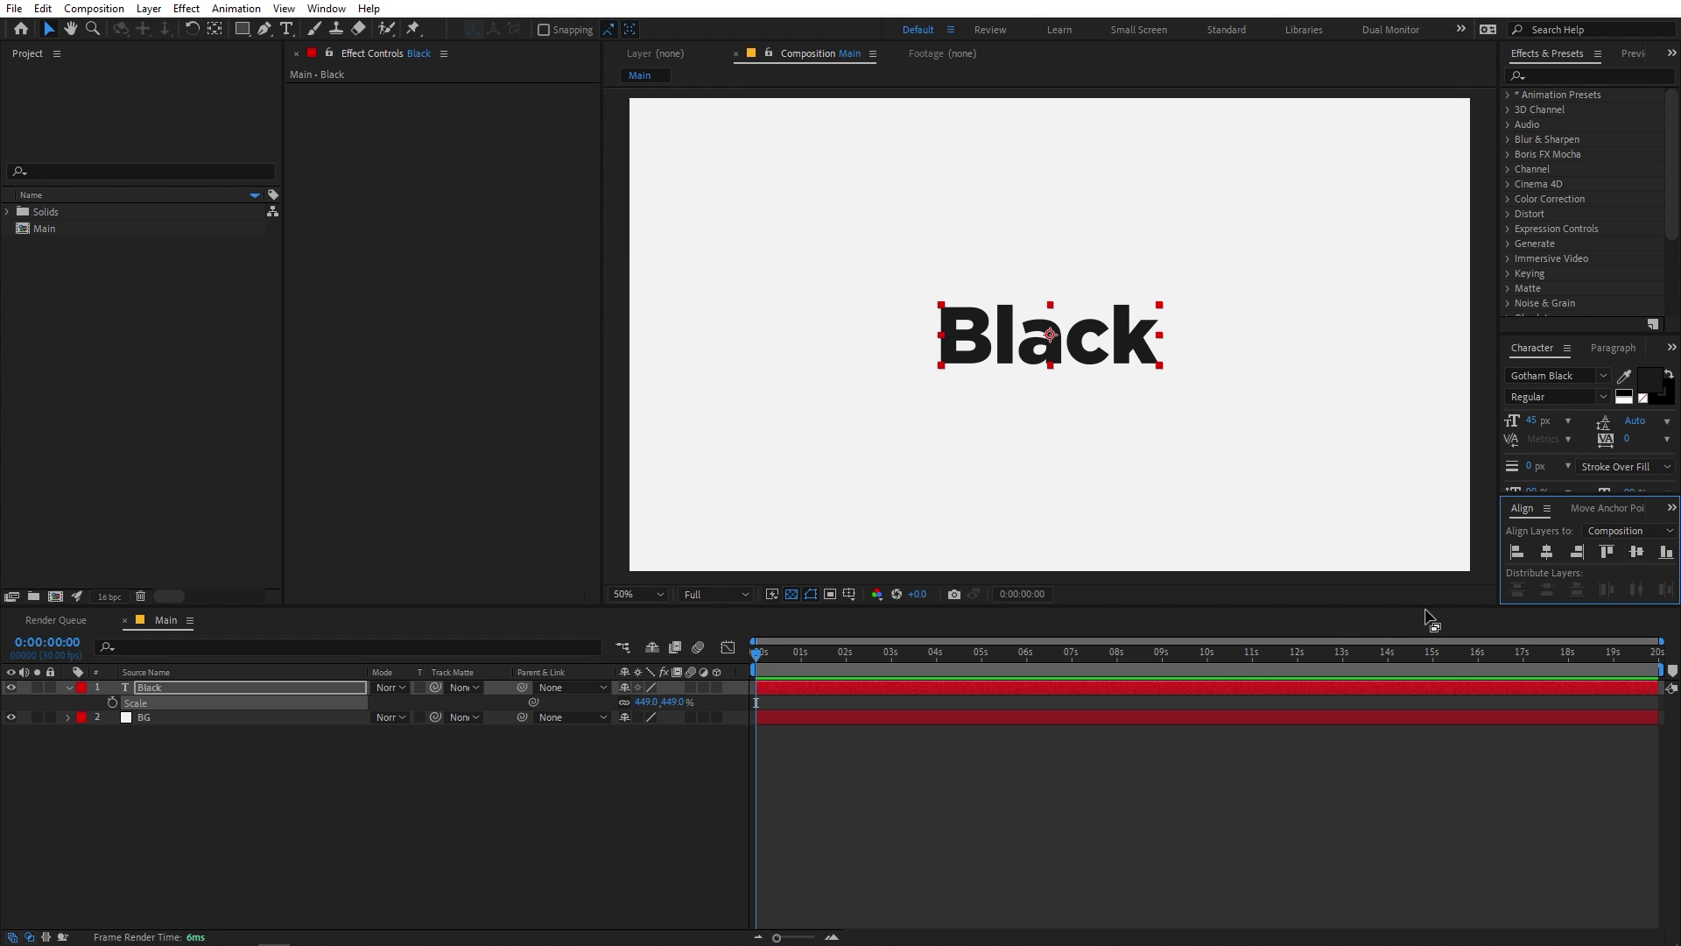
left_click(1127, 790)
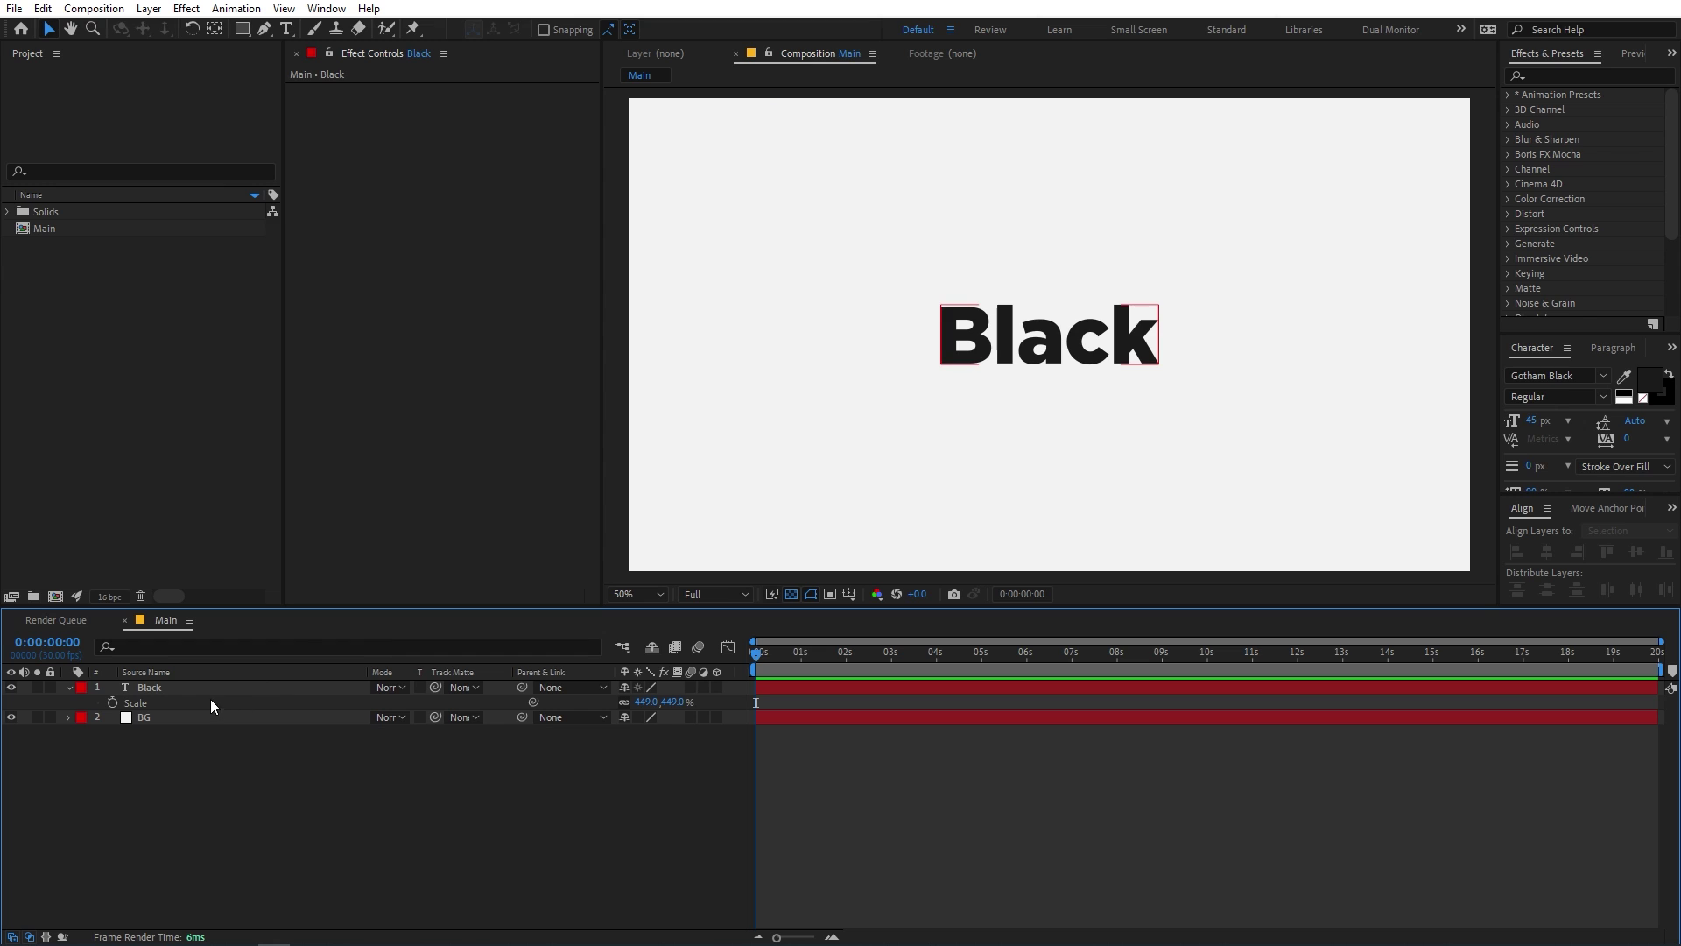
Duplicate the Black text layer and change the copy's text to "Friday".
left_click(181, 686)
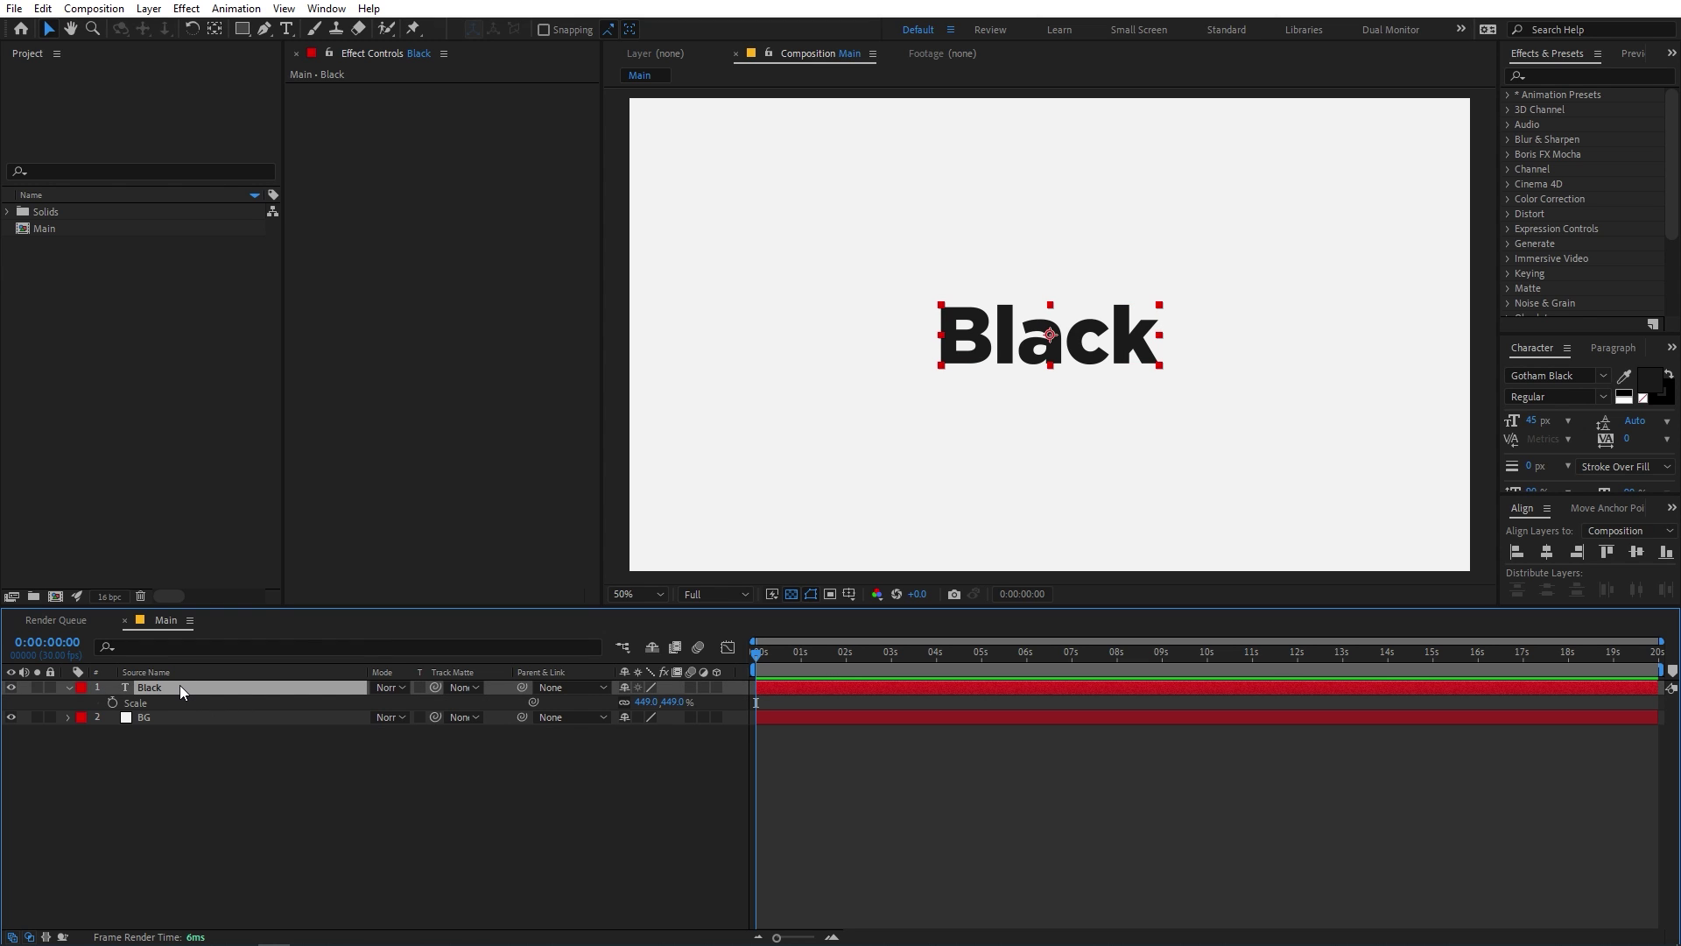
key("ctrl+d")
double_click(180, 687)
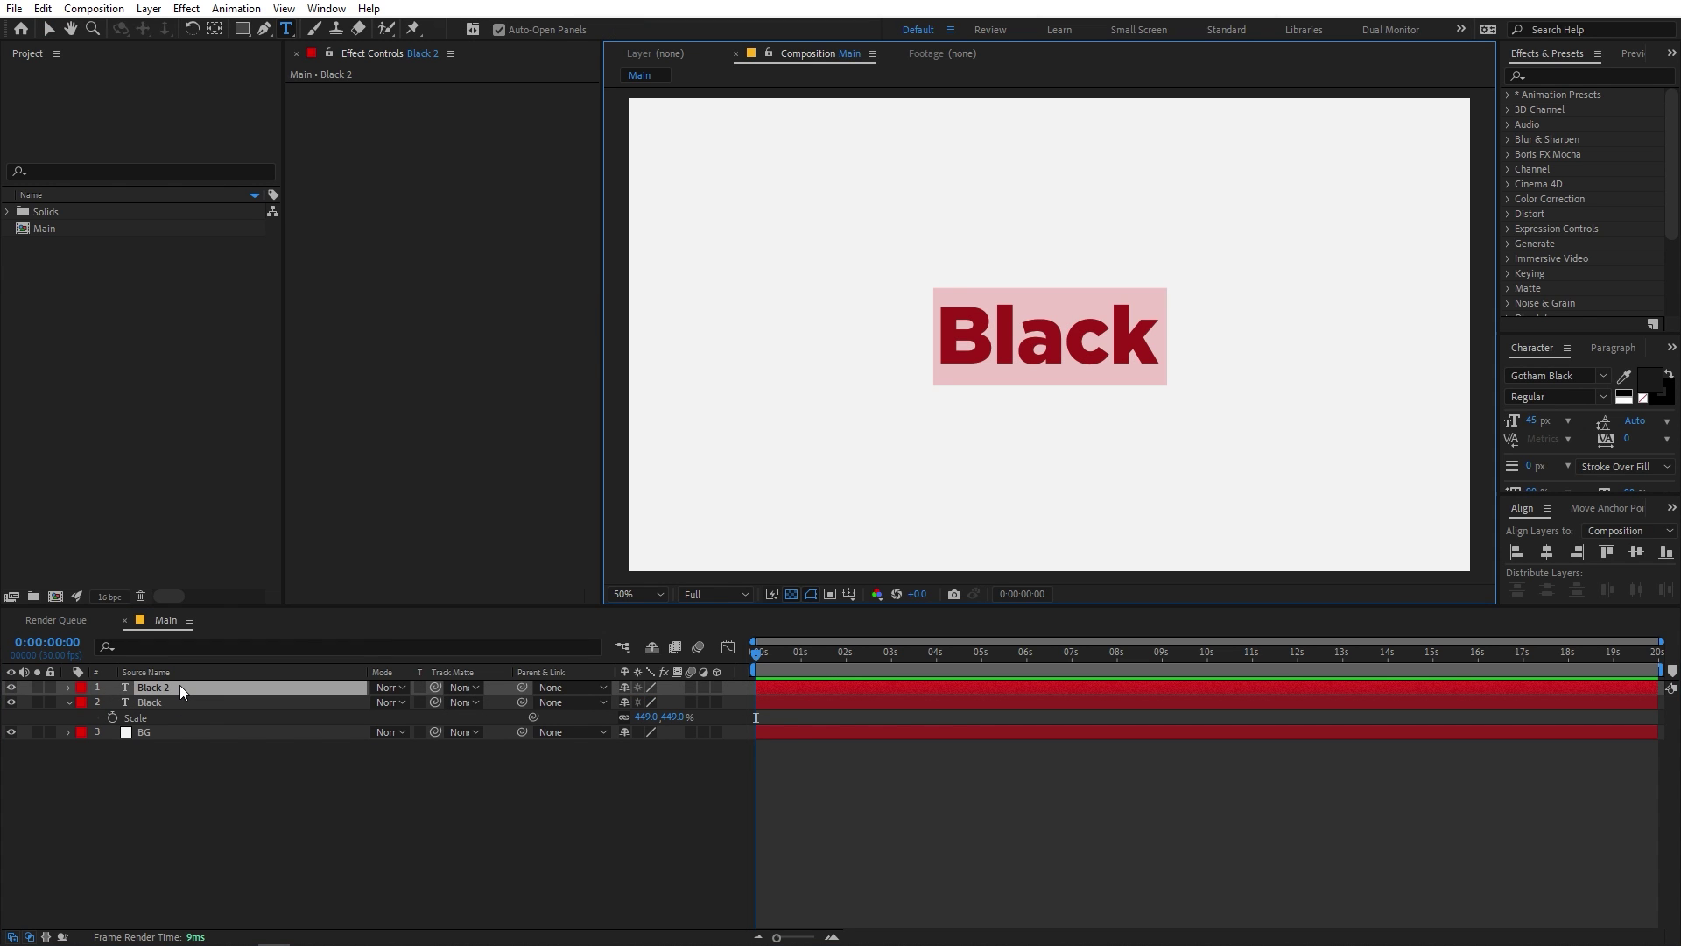
key("BackSpace")
type("Friday")
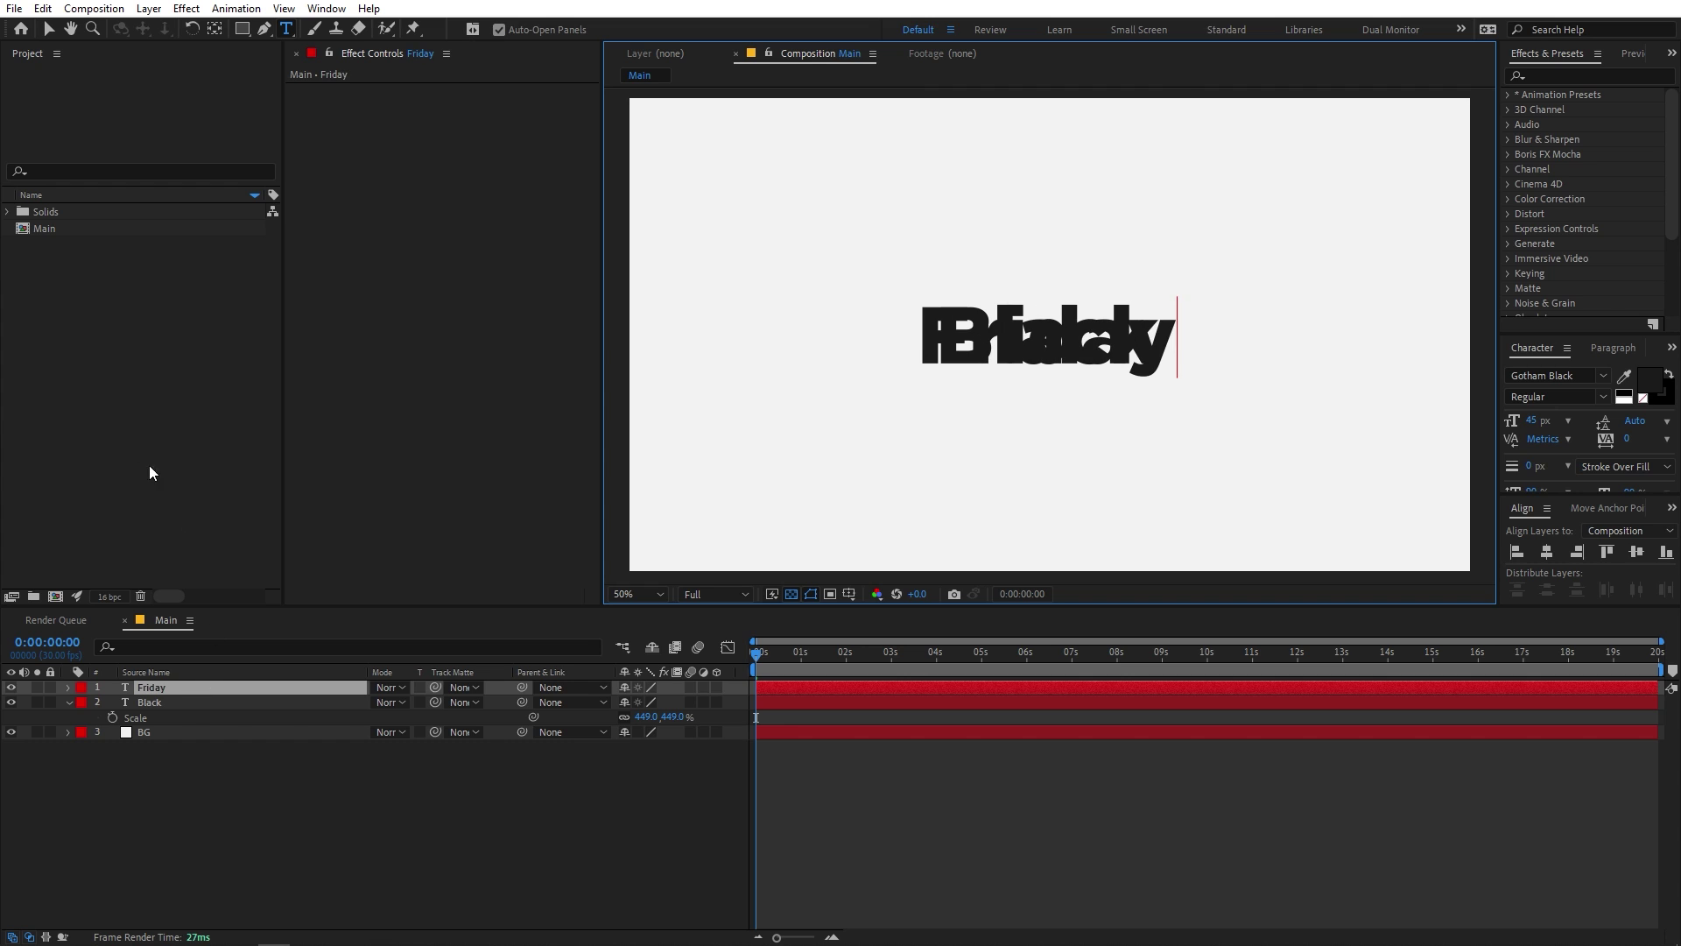
left_click(49, 31)
Move the Friday text just below Black, with the left edges of both words lined up.
scroll(934, 353, "up", 4)
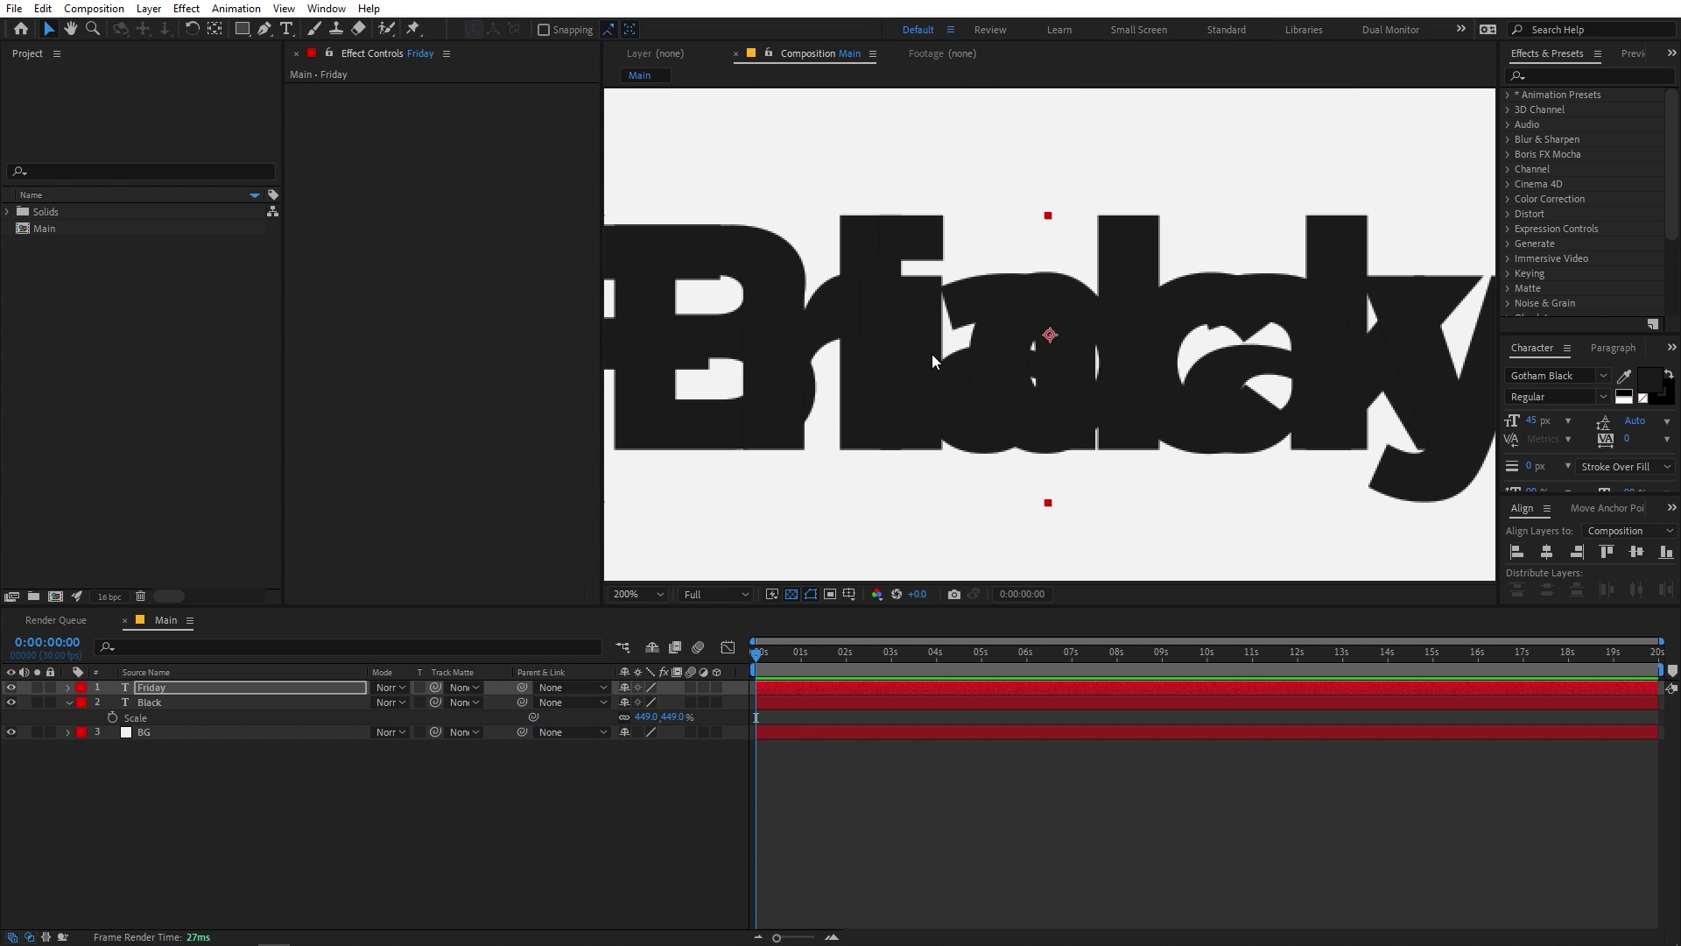
key("h")
scroll(811, 350, "up", 2)
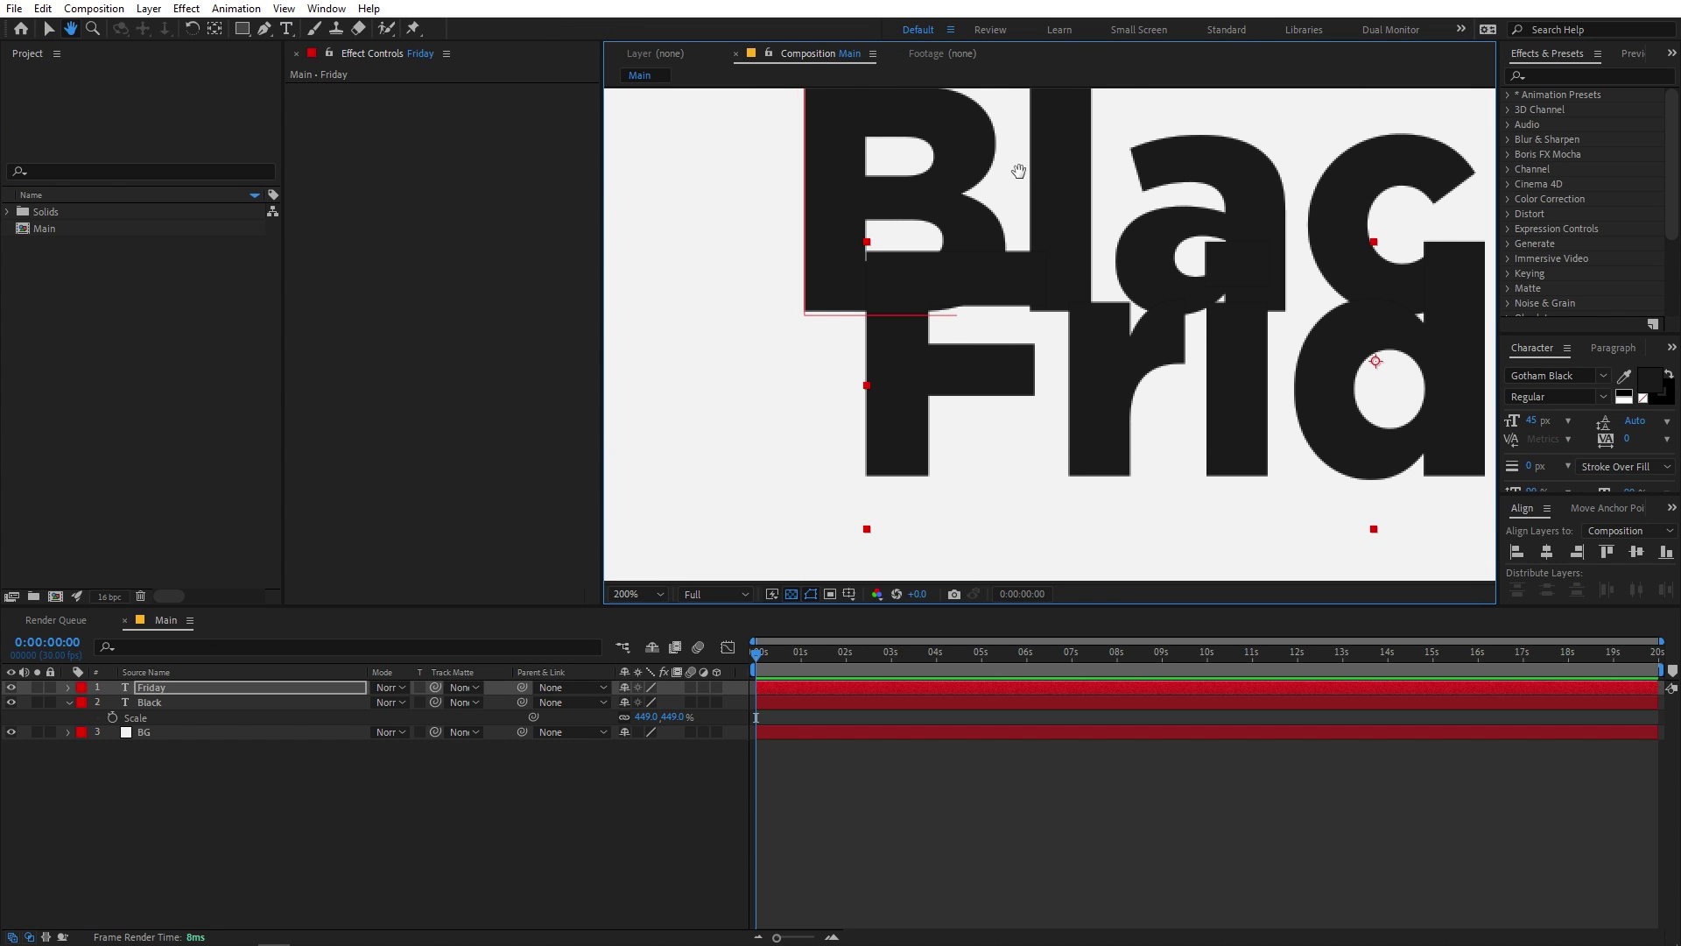
left_click_drag(811, 350, 1112, 301)
key("v")
left_click_drag(1069, 364, 946, 488)
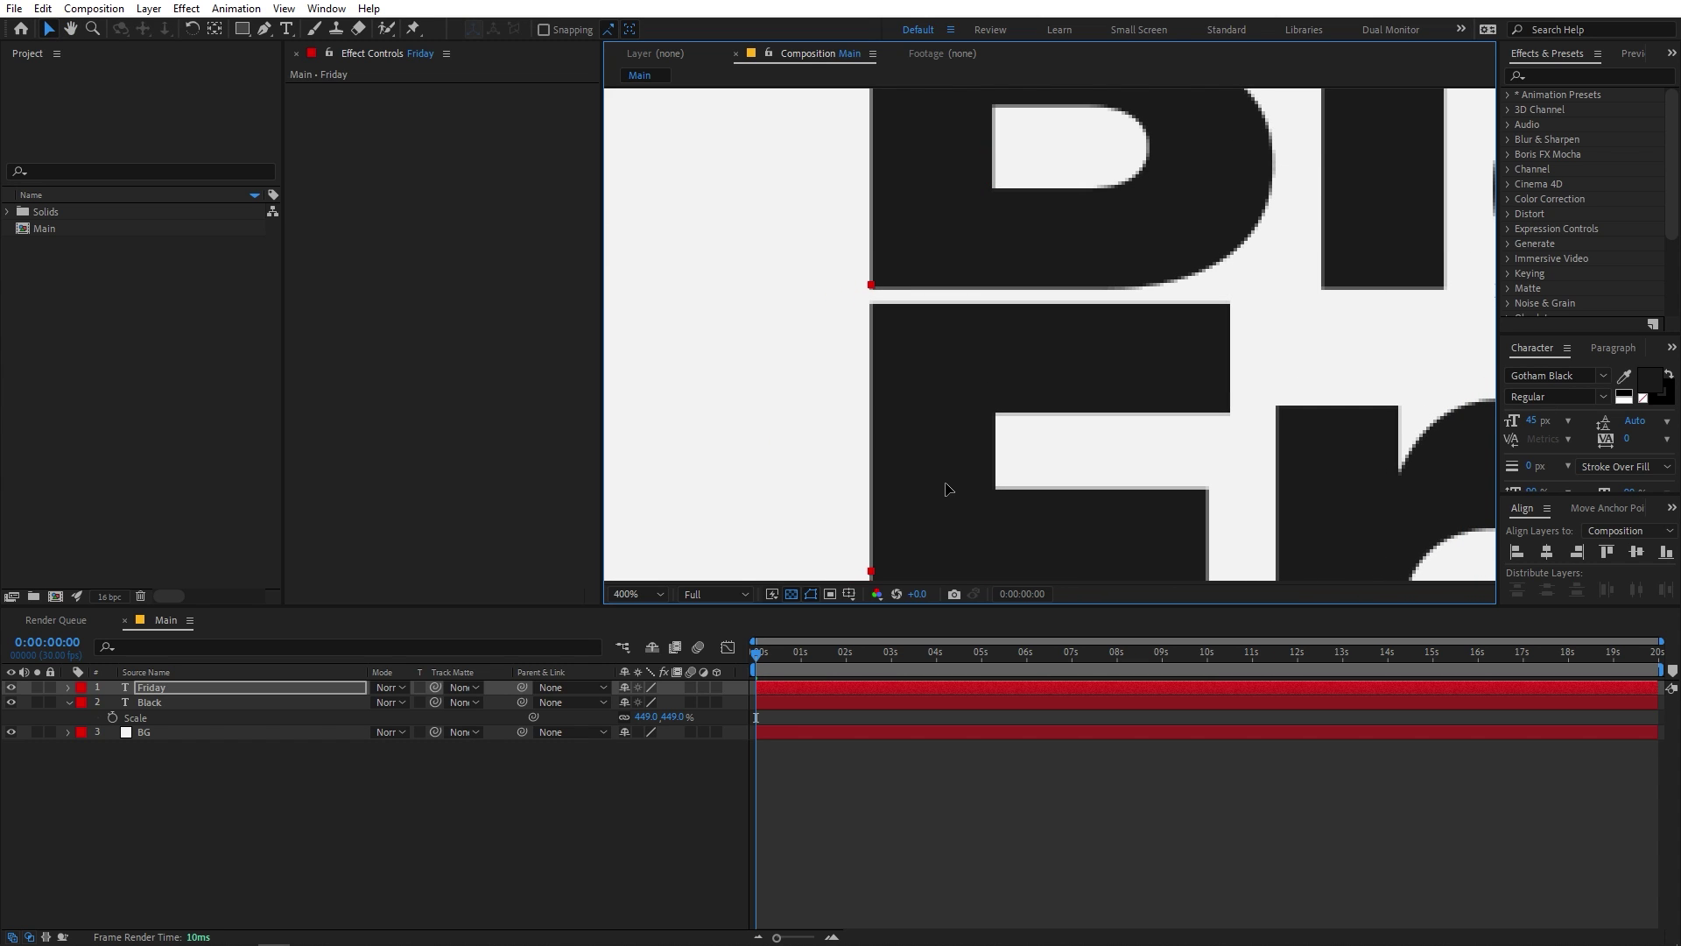
key("/")
key("comma")
key("shift+Down")
key("shift+Down")
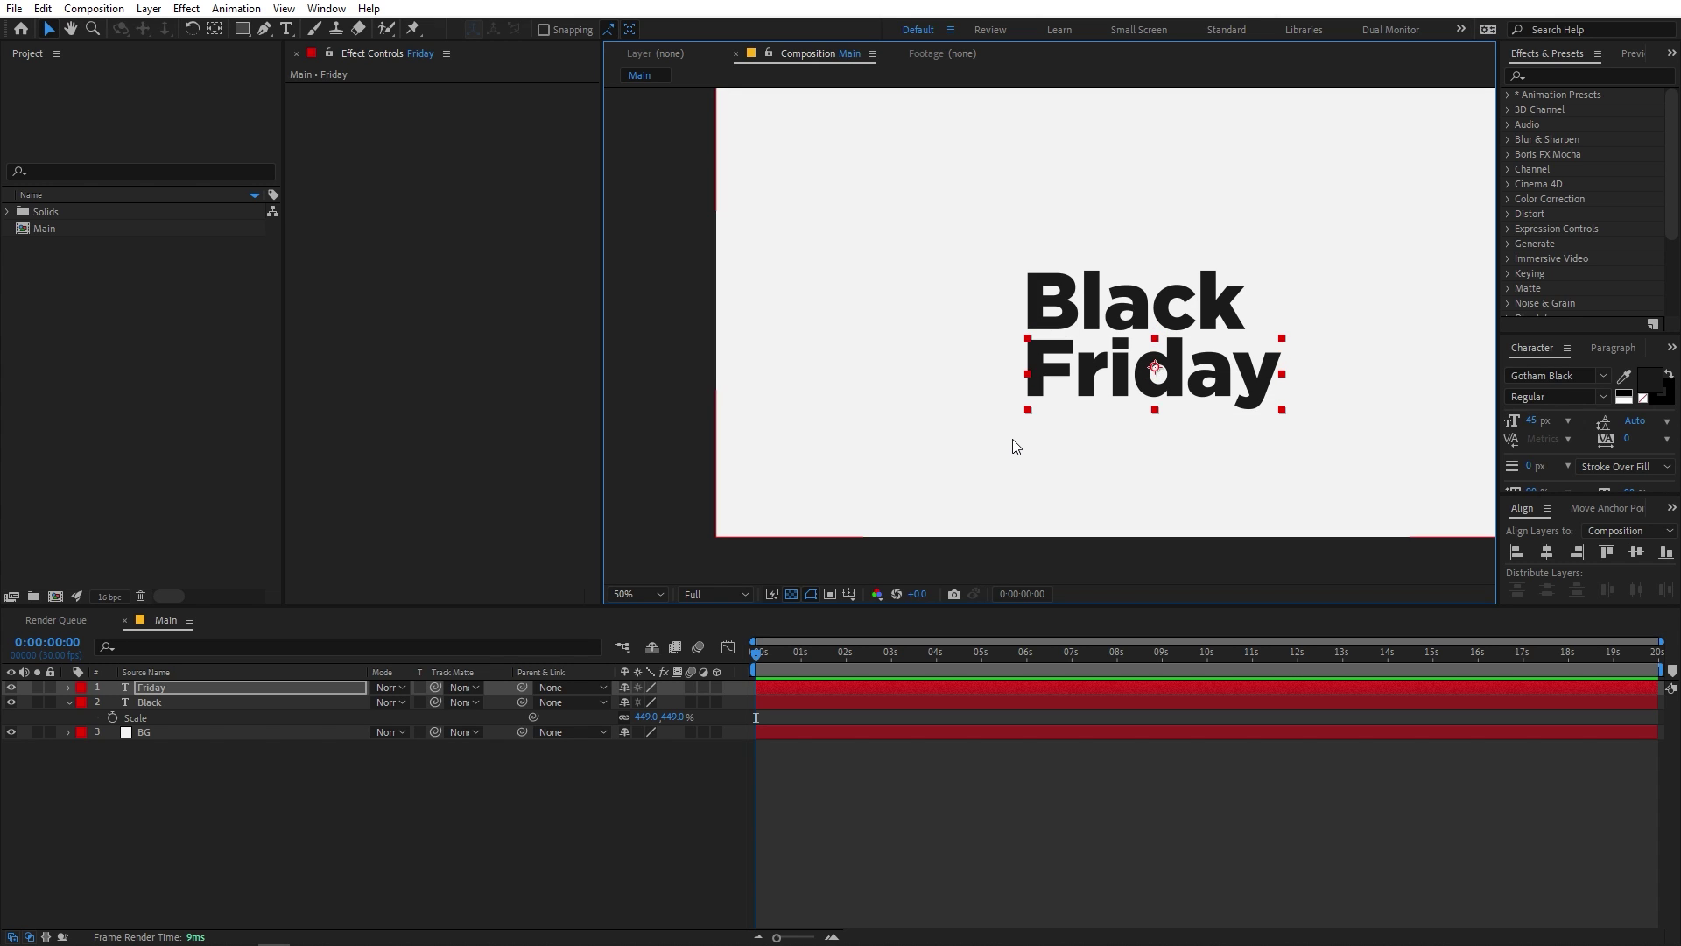
key("shift+slash")
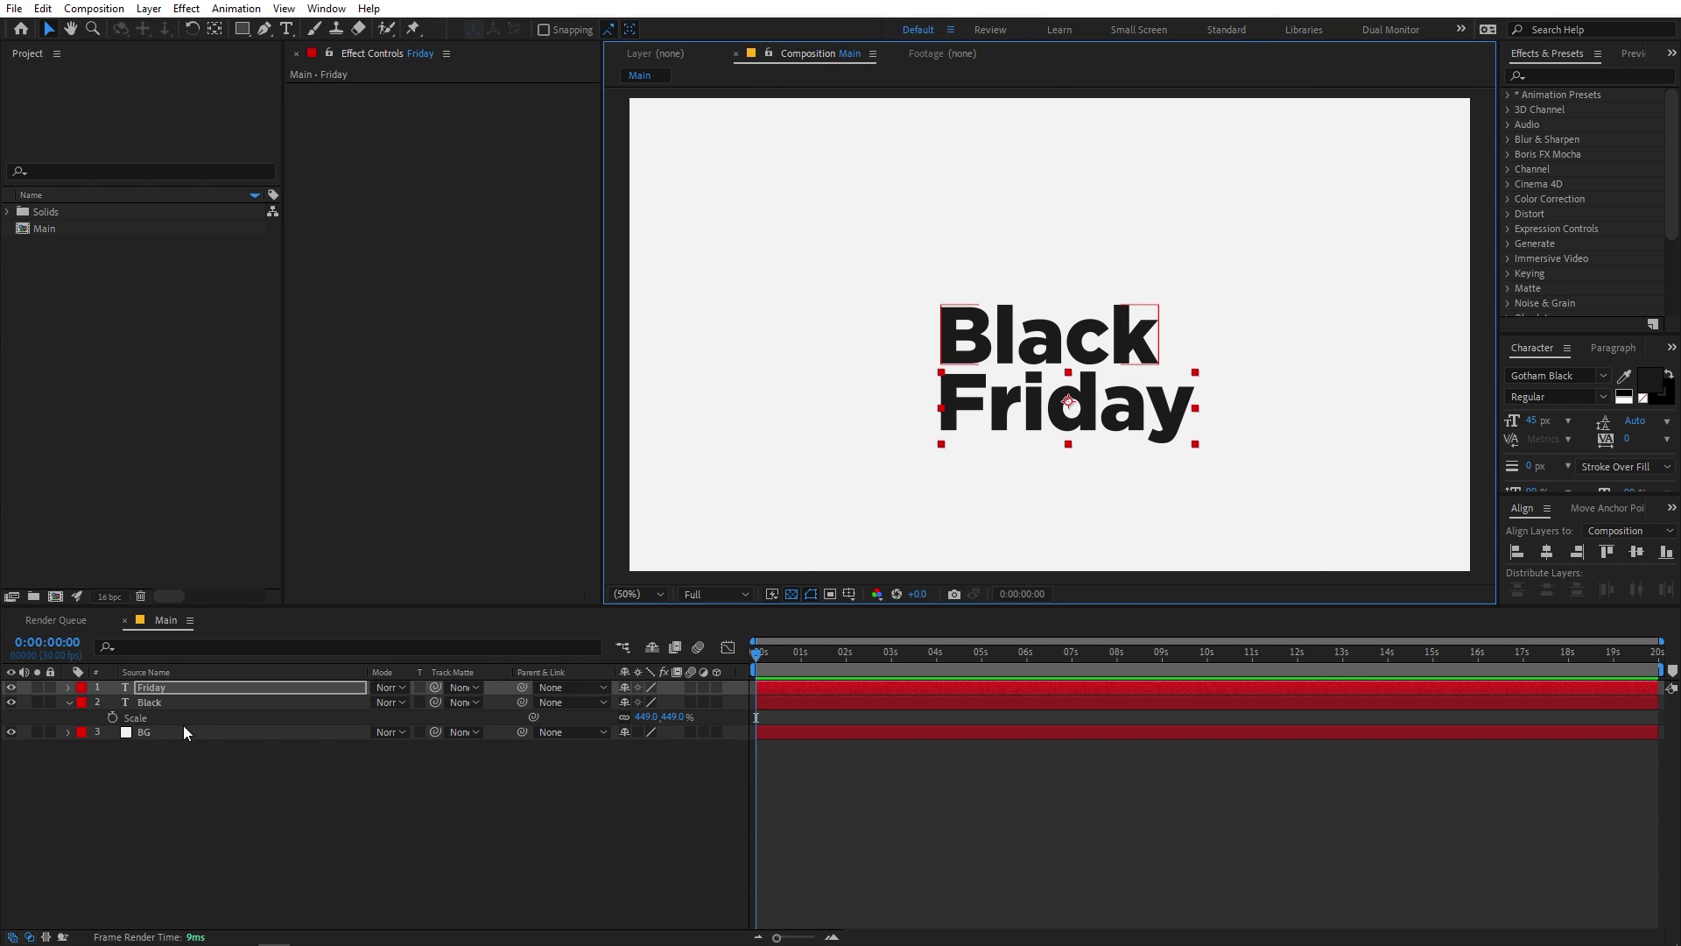
Move the Friday and Black text layers up together so the two-line title sits around the composition's vertical centre.
left_click(193, 702, "shift")
key("shift+Up")
key("shift+Up")
key("shift+Up")
key("shift+Up")
key("shift+Up")
key("shift+Up")
key("shift+Up")
key("shift+Up")
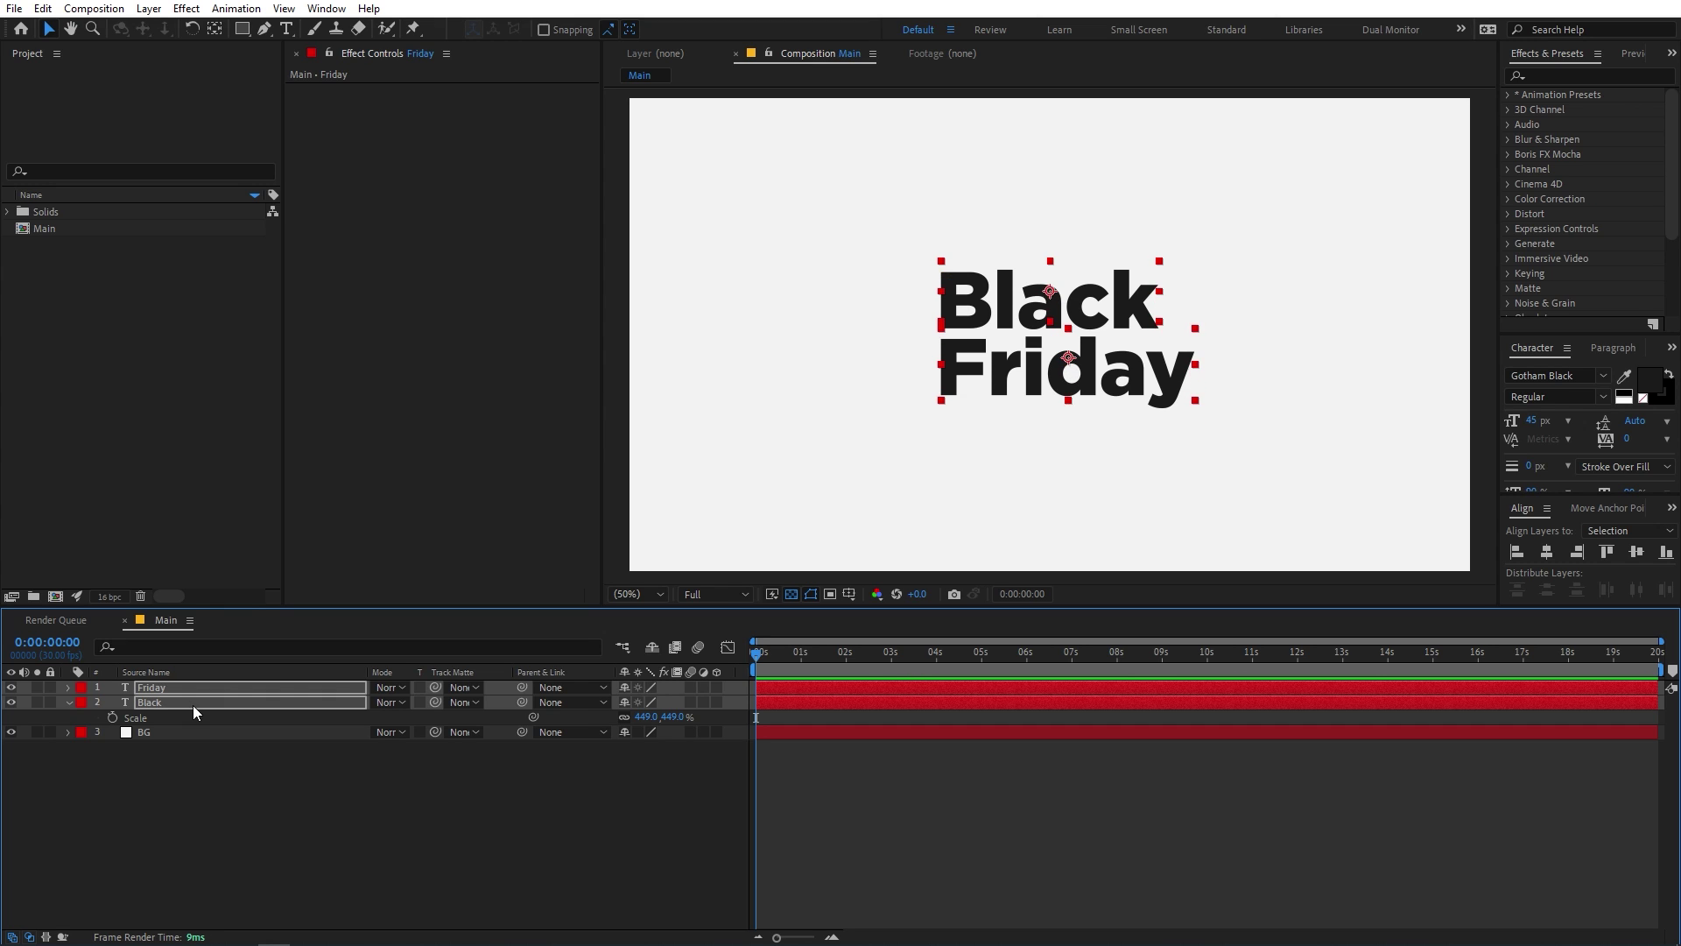
key("ctrl+shift+a")
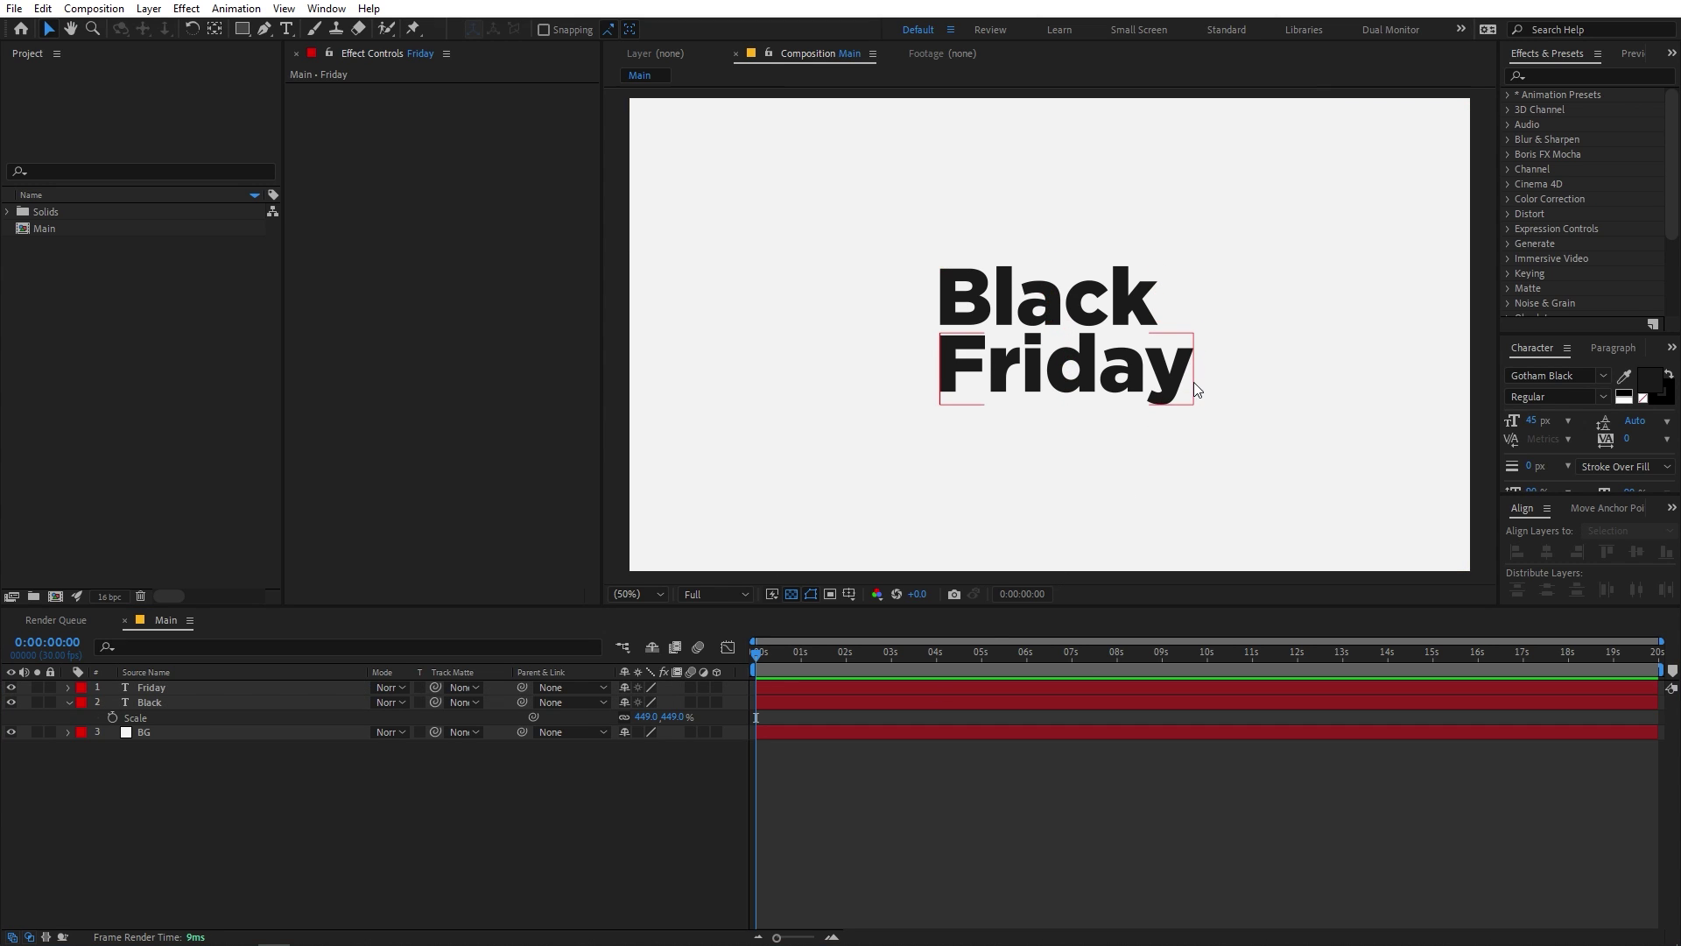
Draw a small circle below the Friday text with the Ellipse tool and set its fill to red FF4242.
left_click_drag(242, 28, 293, 66)
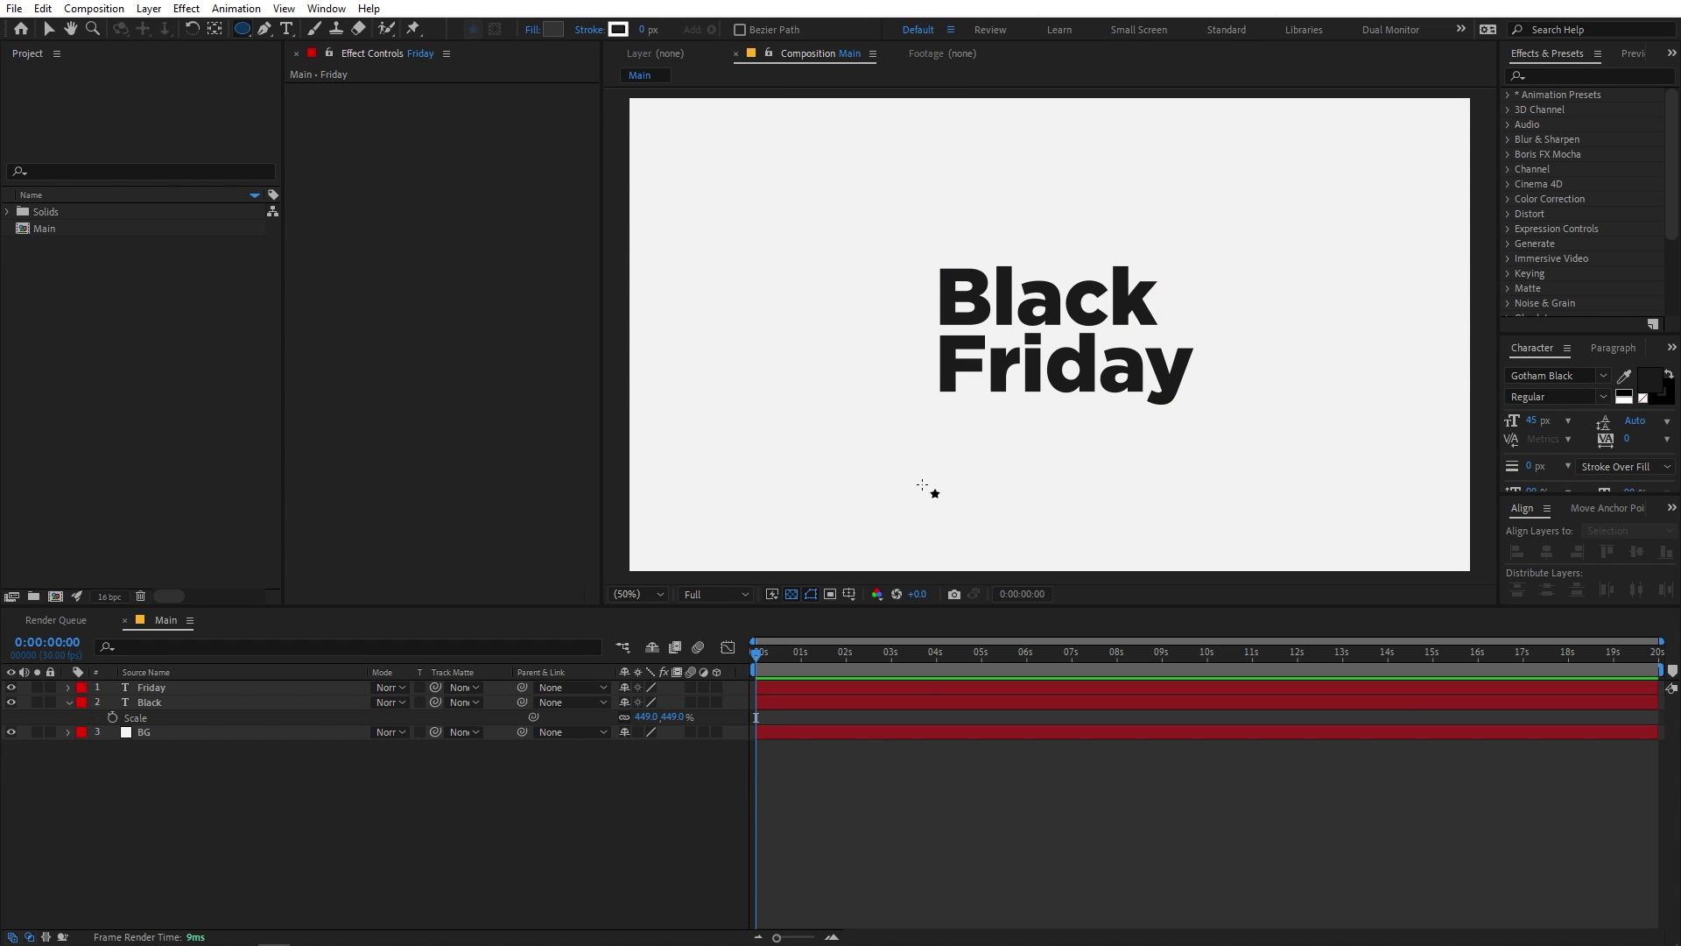
left_click_drag(1009, 460, 974, 426)
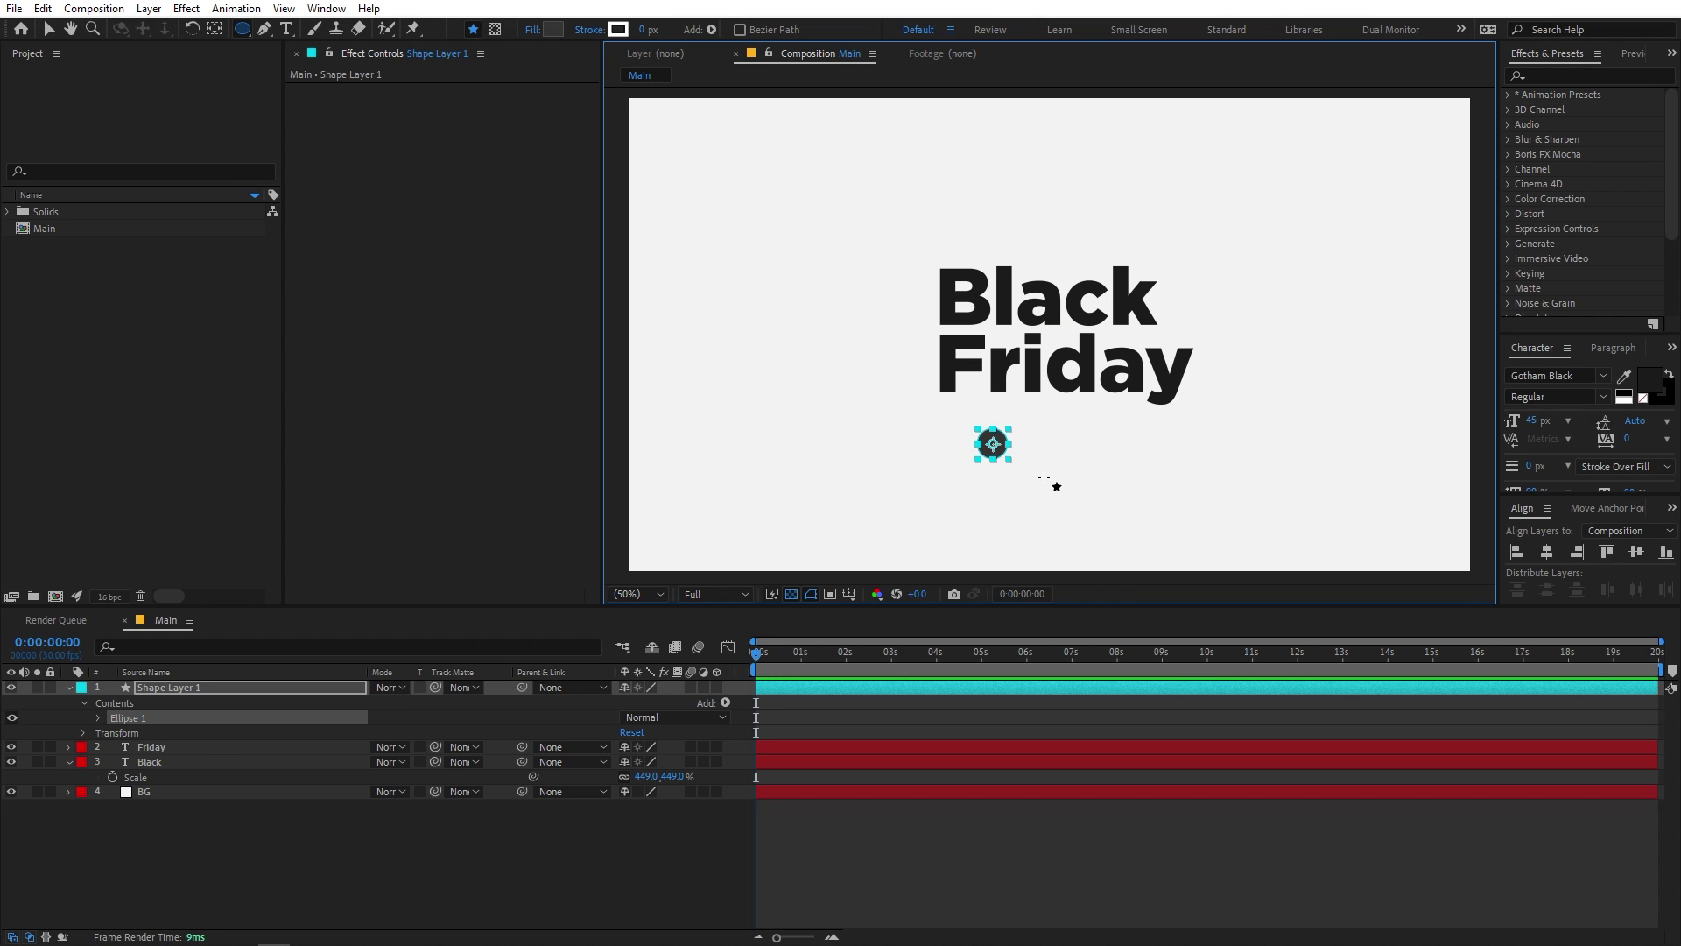
left_click(554, 29)
left_click_drag(261, 419, 321, 369)
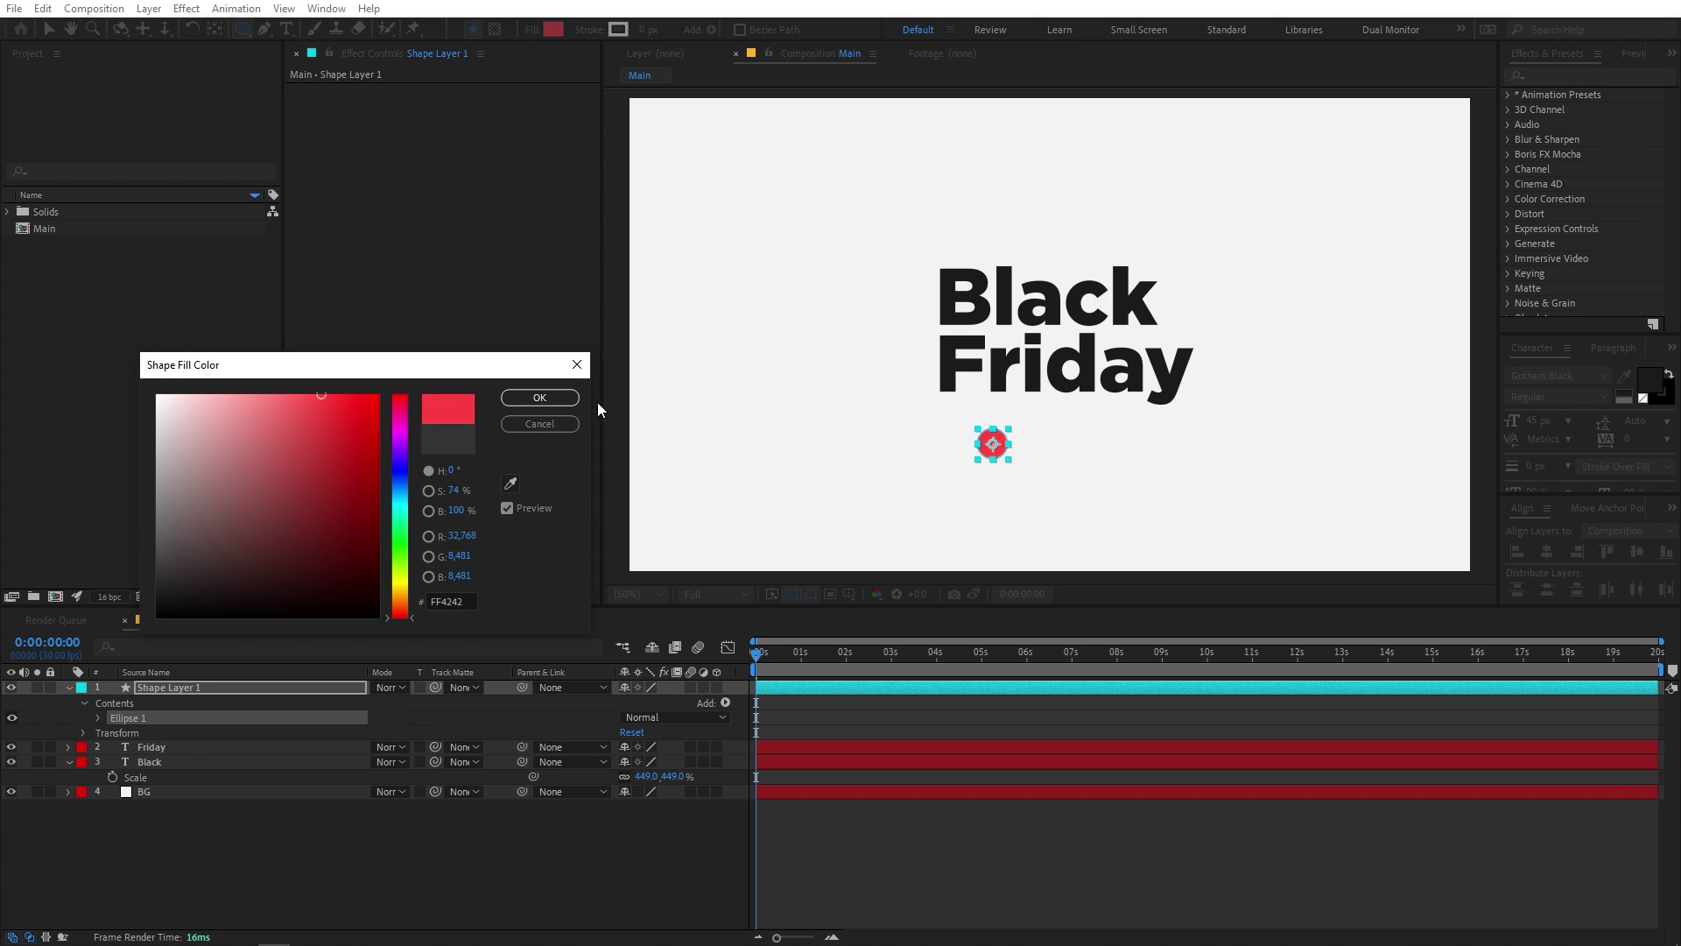
left_click(540, 398)
Move the red circle to the end of the word Friday and scale its shape layer to 74.9%.
left_click(49, 30)
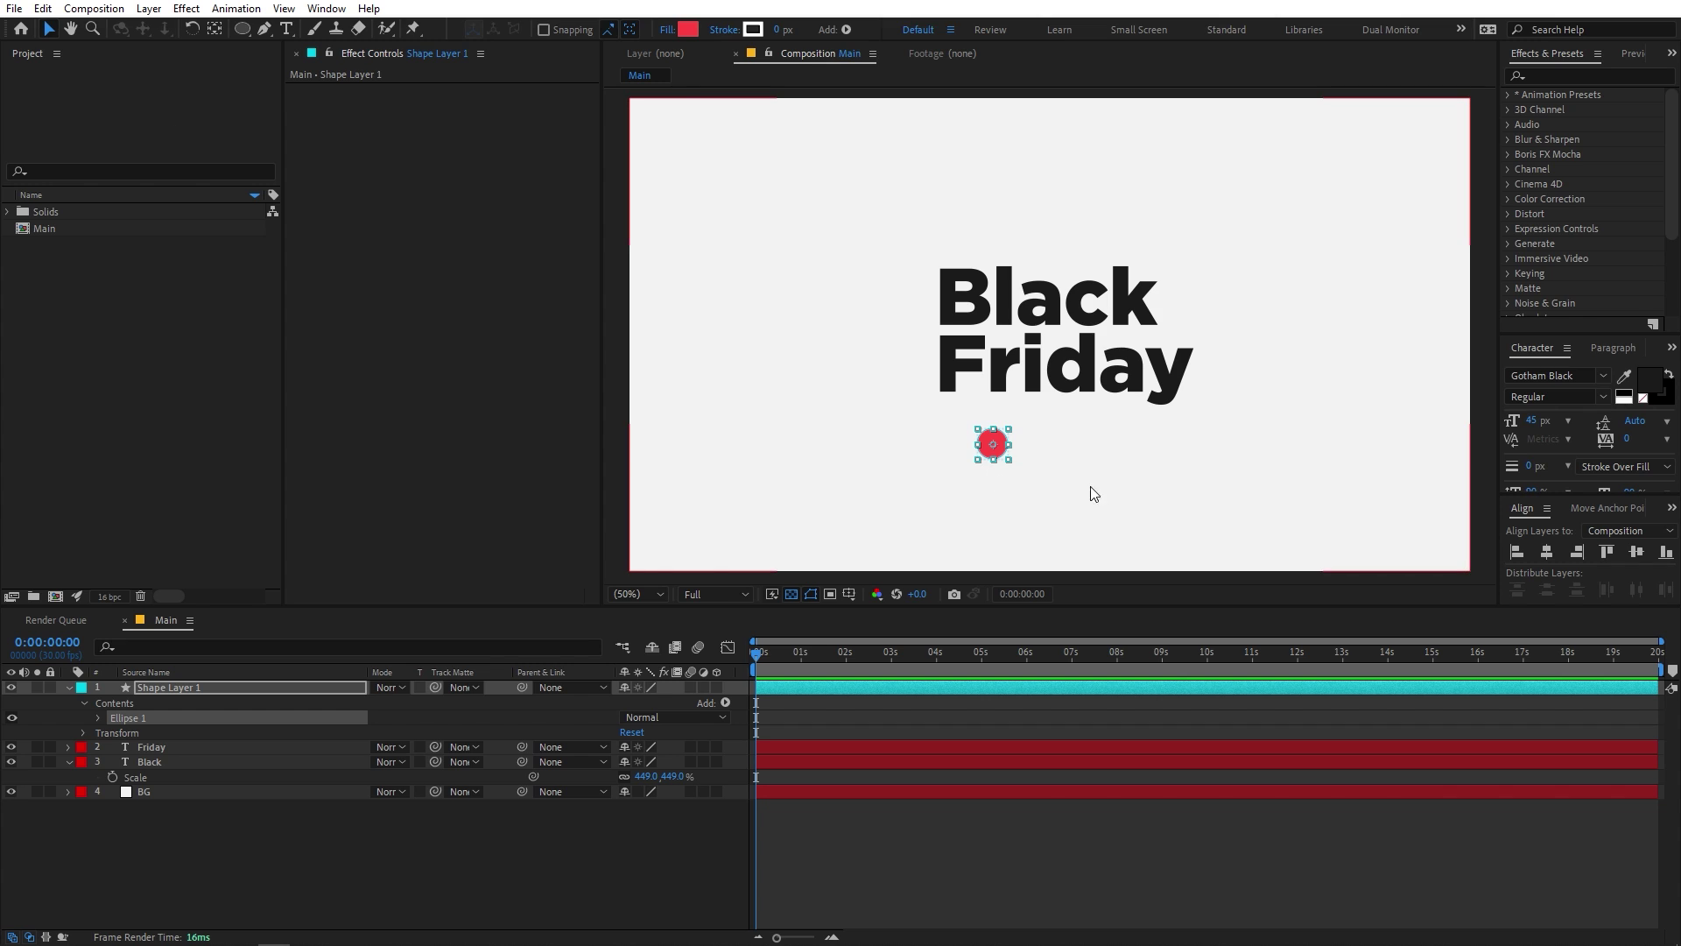
left_click_drag(998, 459, 1211, 394)
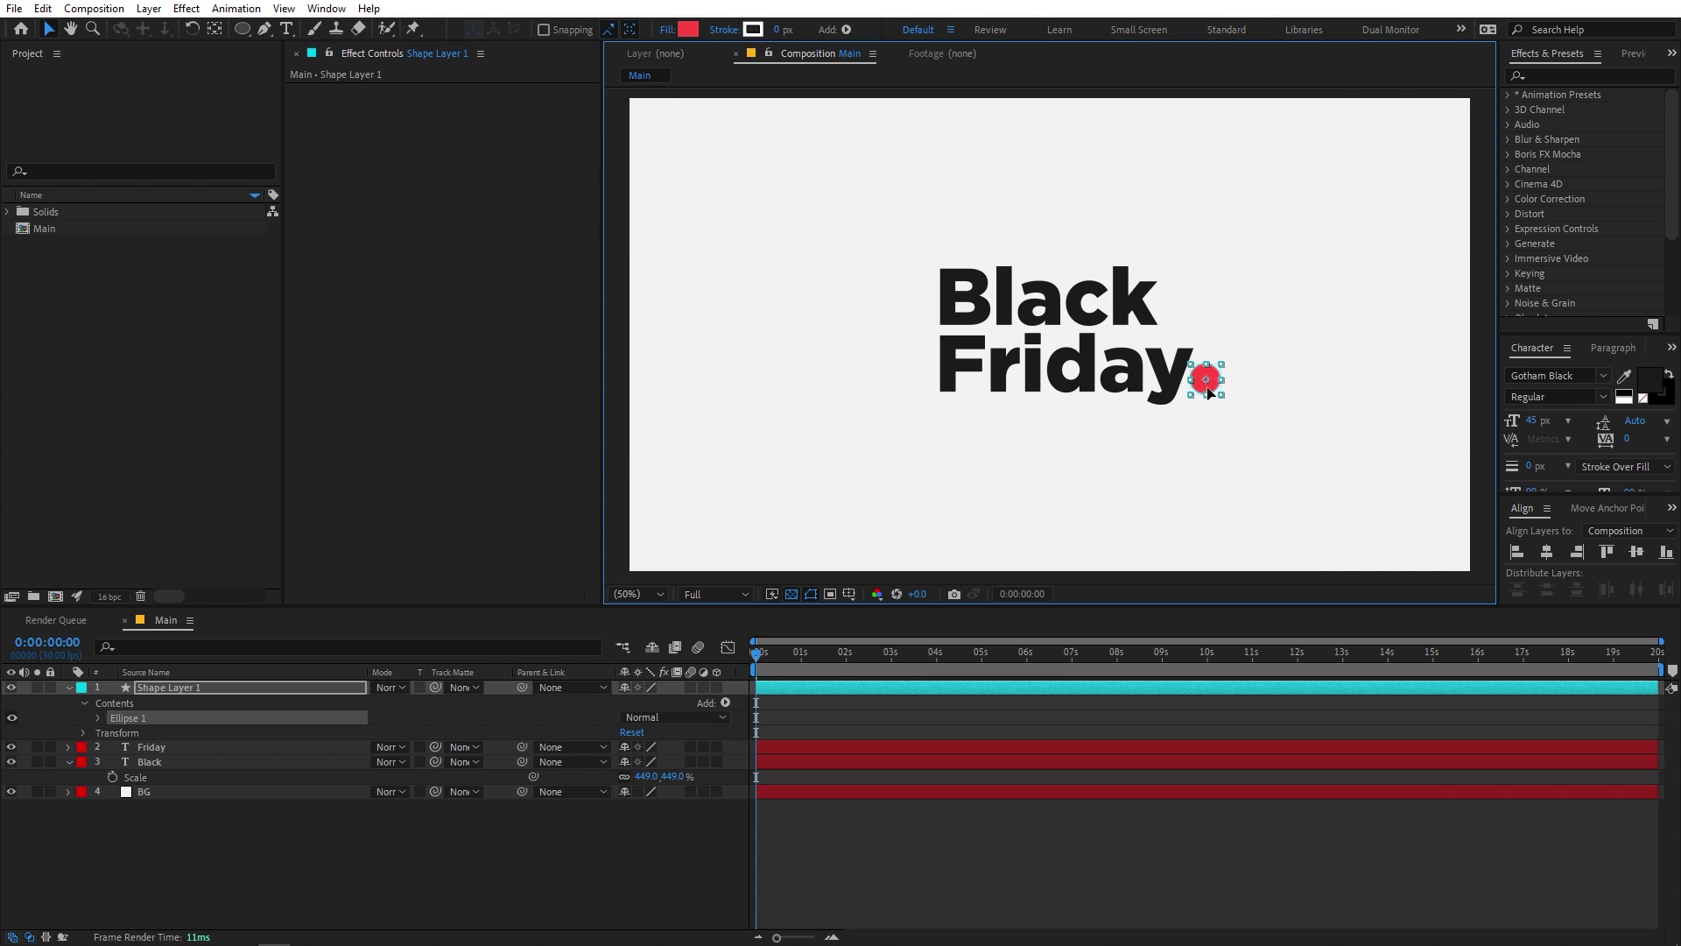
key("s")
left_click_drag(645, 701, 427, 703)
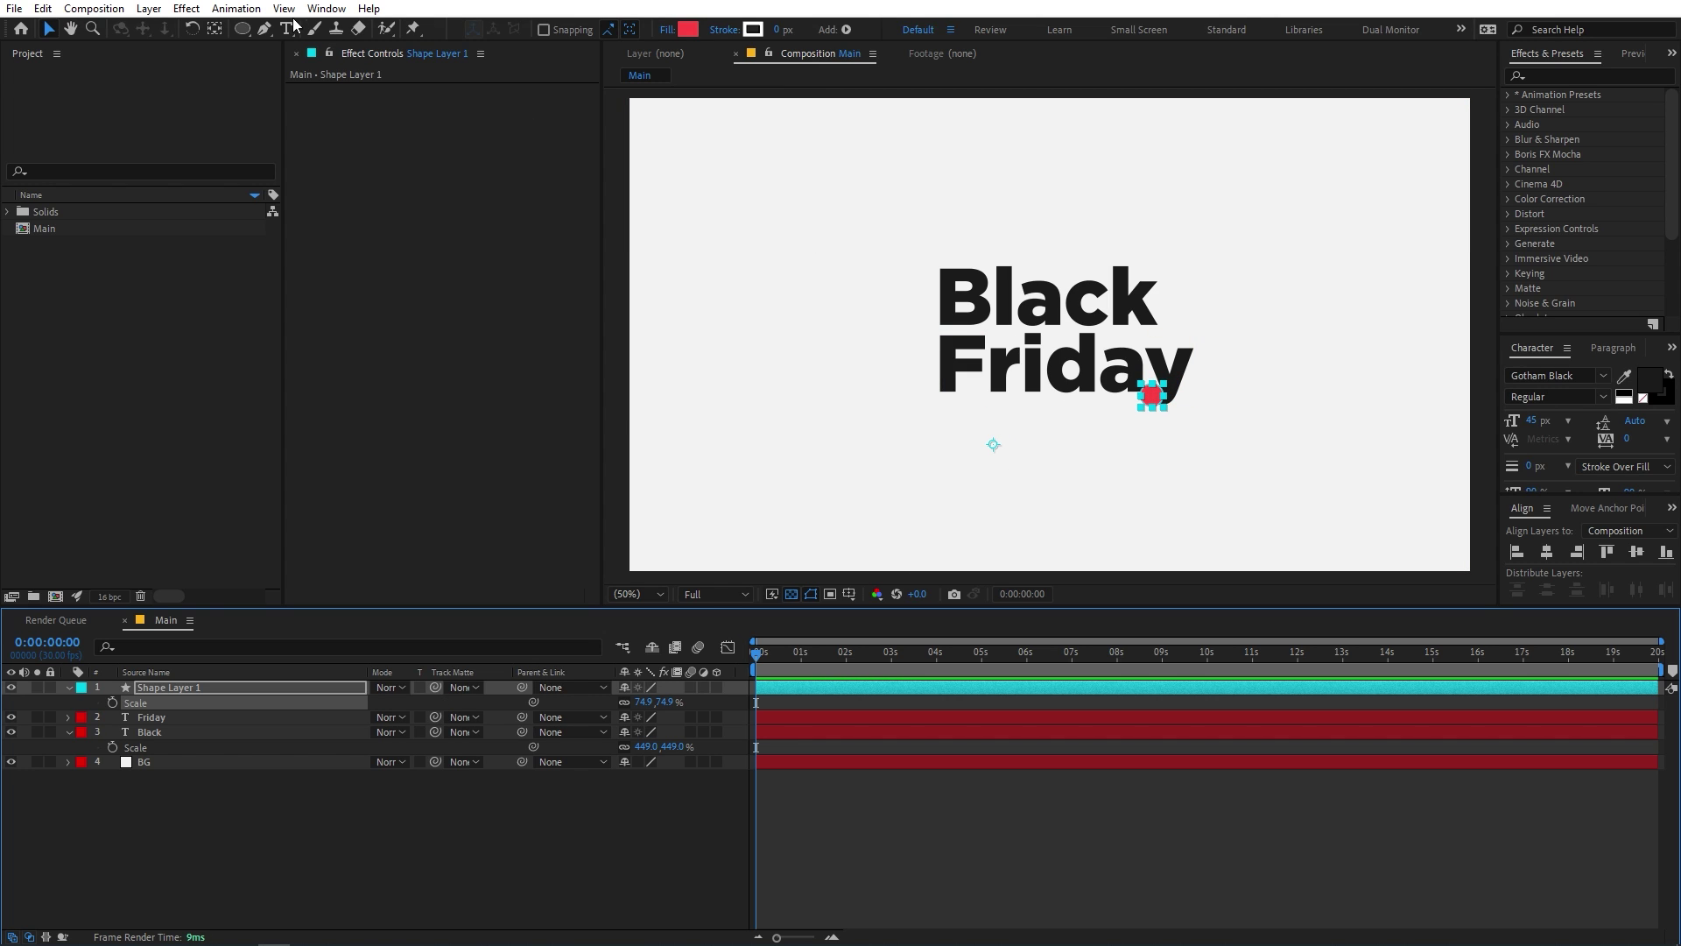
Centre the red circle's anchor point on the shape and scale the circle to 58.7%.
left_click(214, 29)
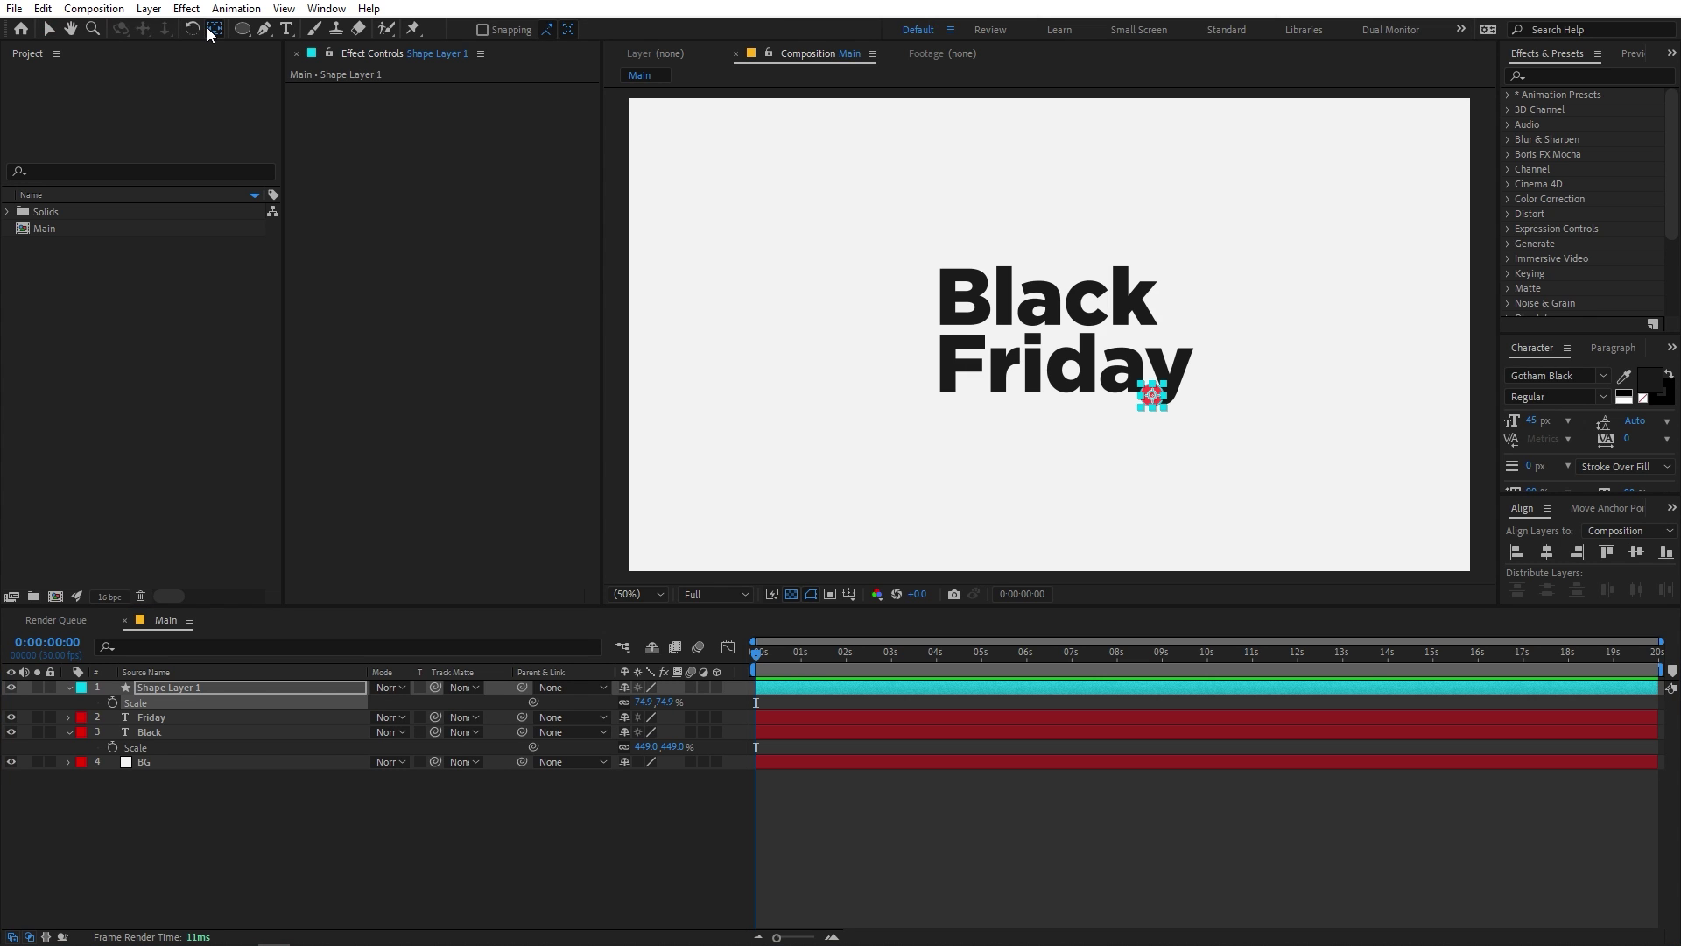
scroll(1163, 214, "up", 4)
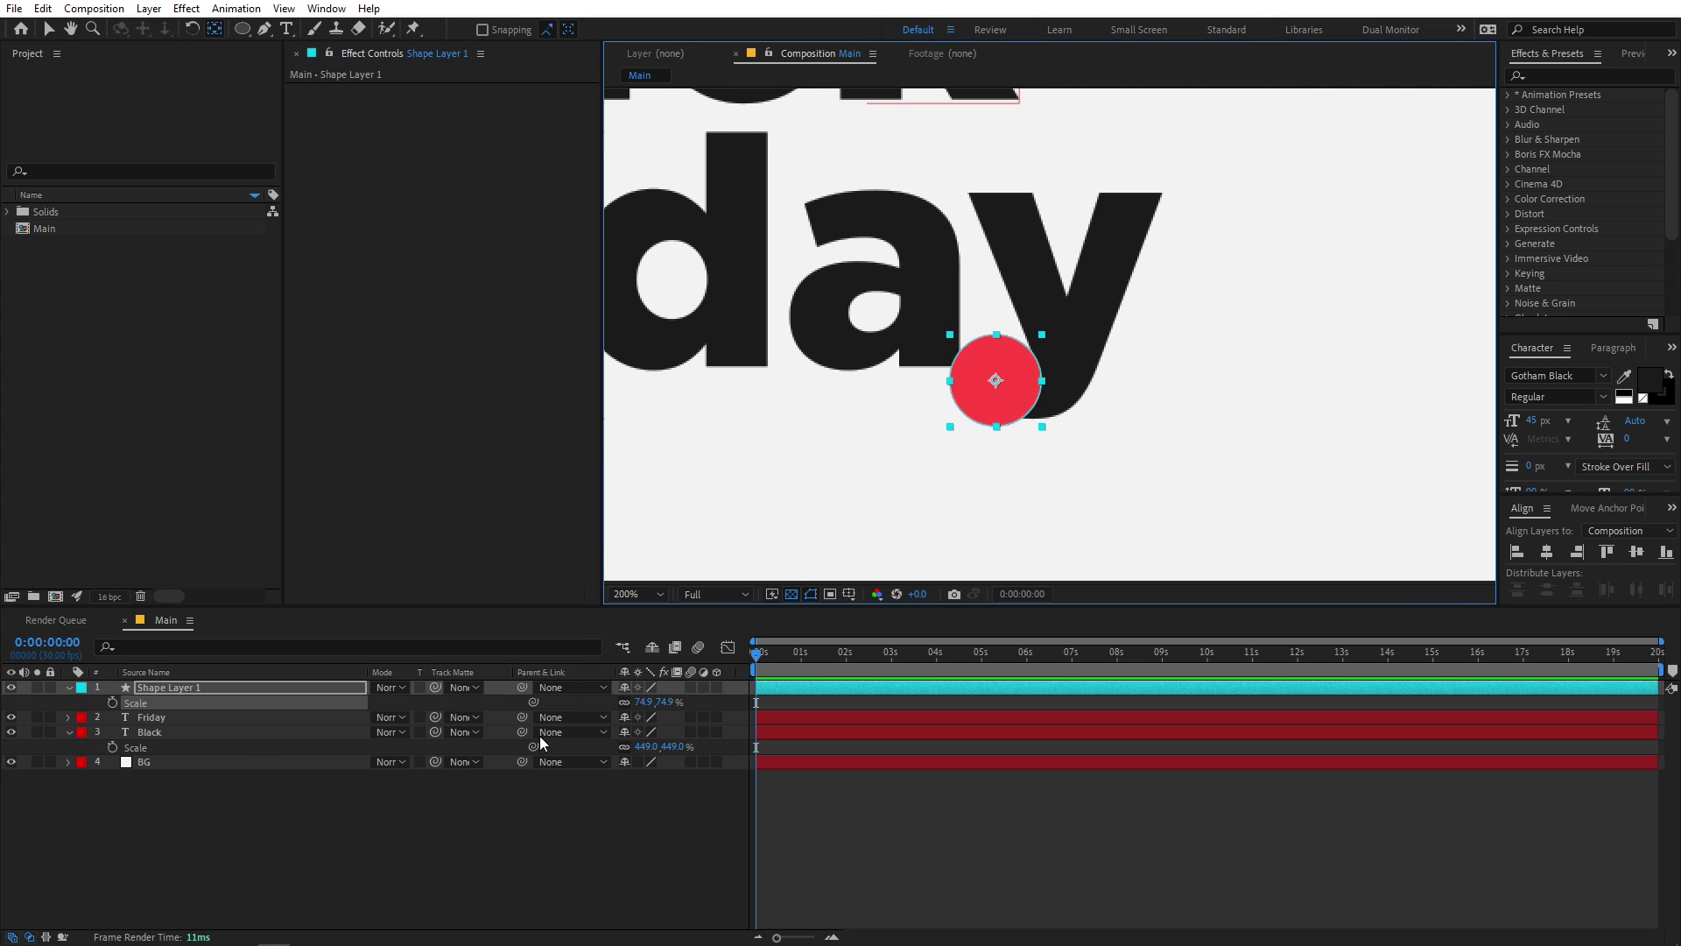
left_click_drag(655, 702, 496, 695)
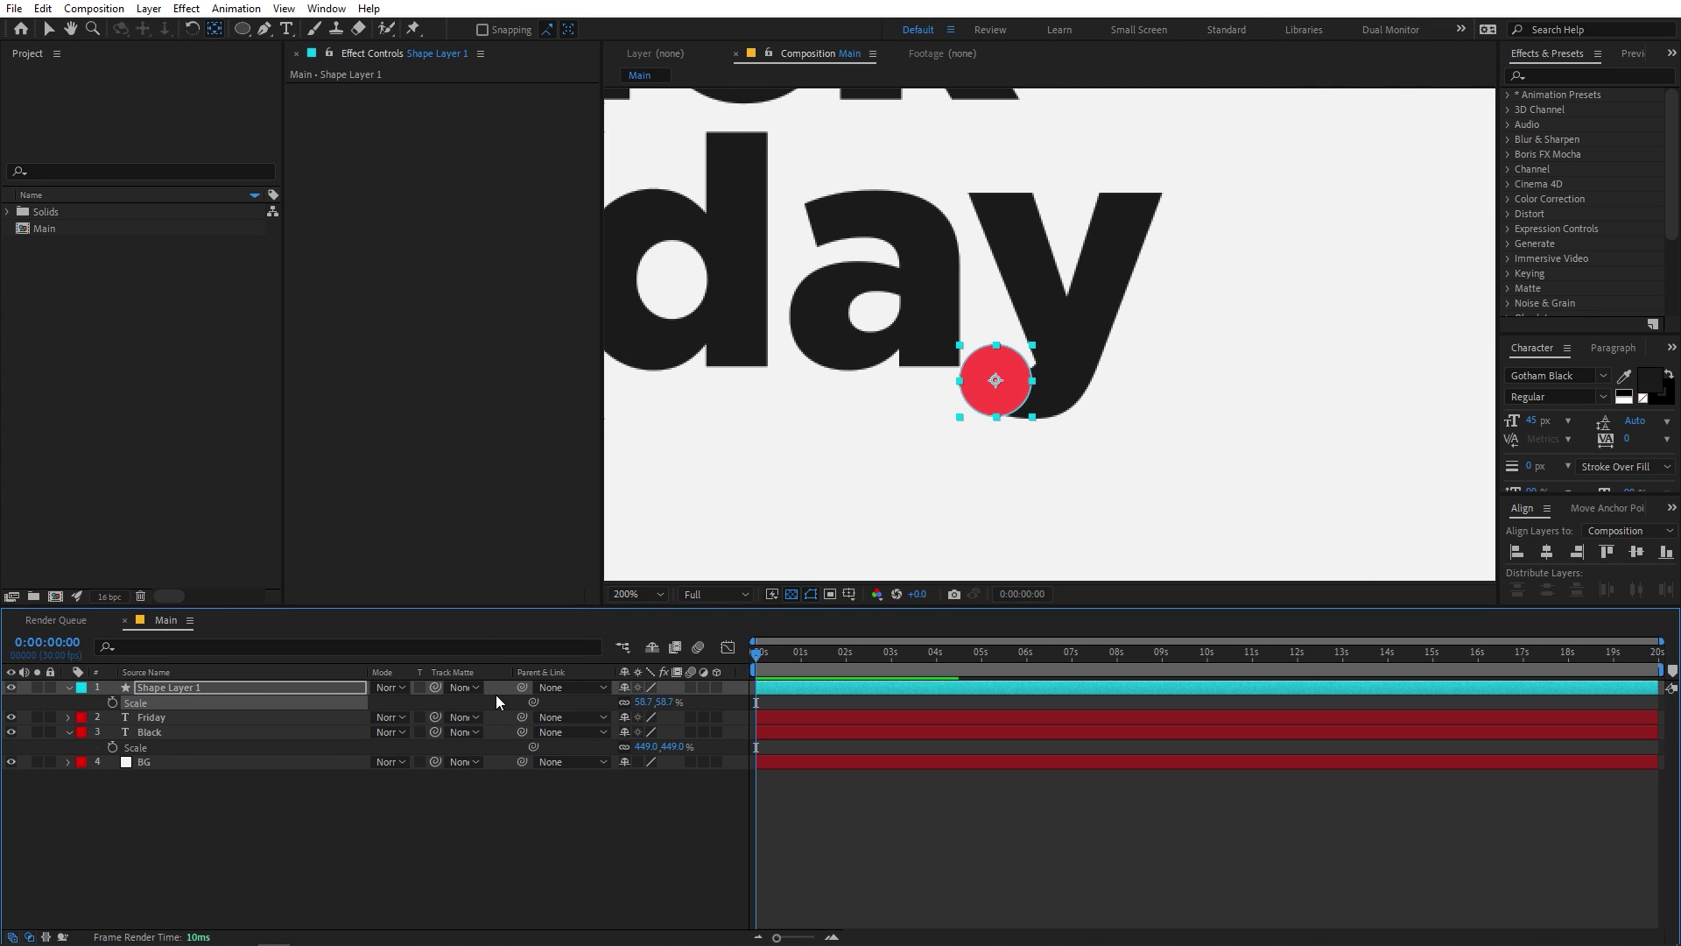
Move the red circle just after the y of Friday, resting on the baseline as a full stop.
key("v")
mouse_move(1006, 387)
left_mouse_down()
mouse_move(882, 328)
mouse_move(880, 350)
mouse_move(1208, 349)
left_mouse_up()
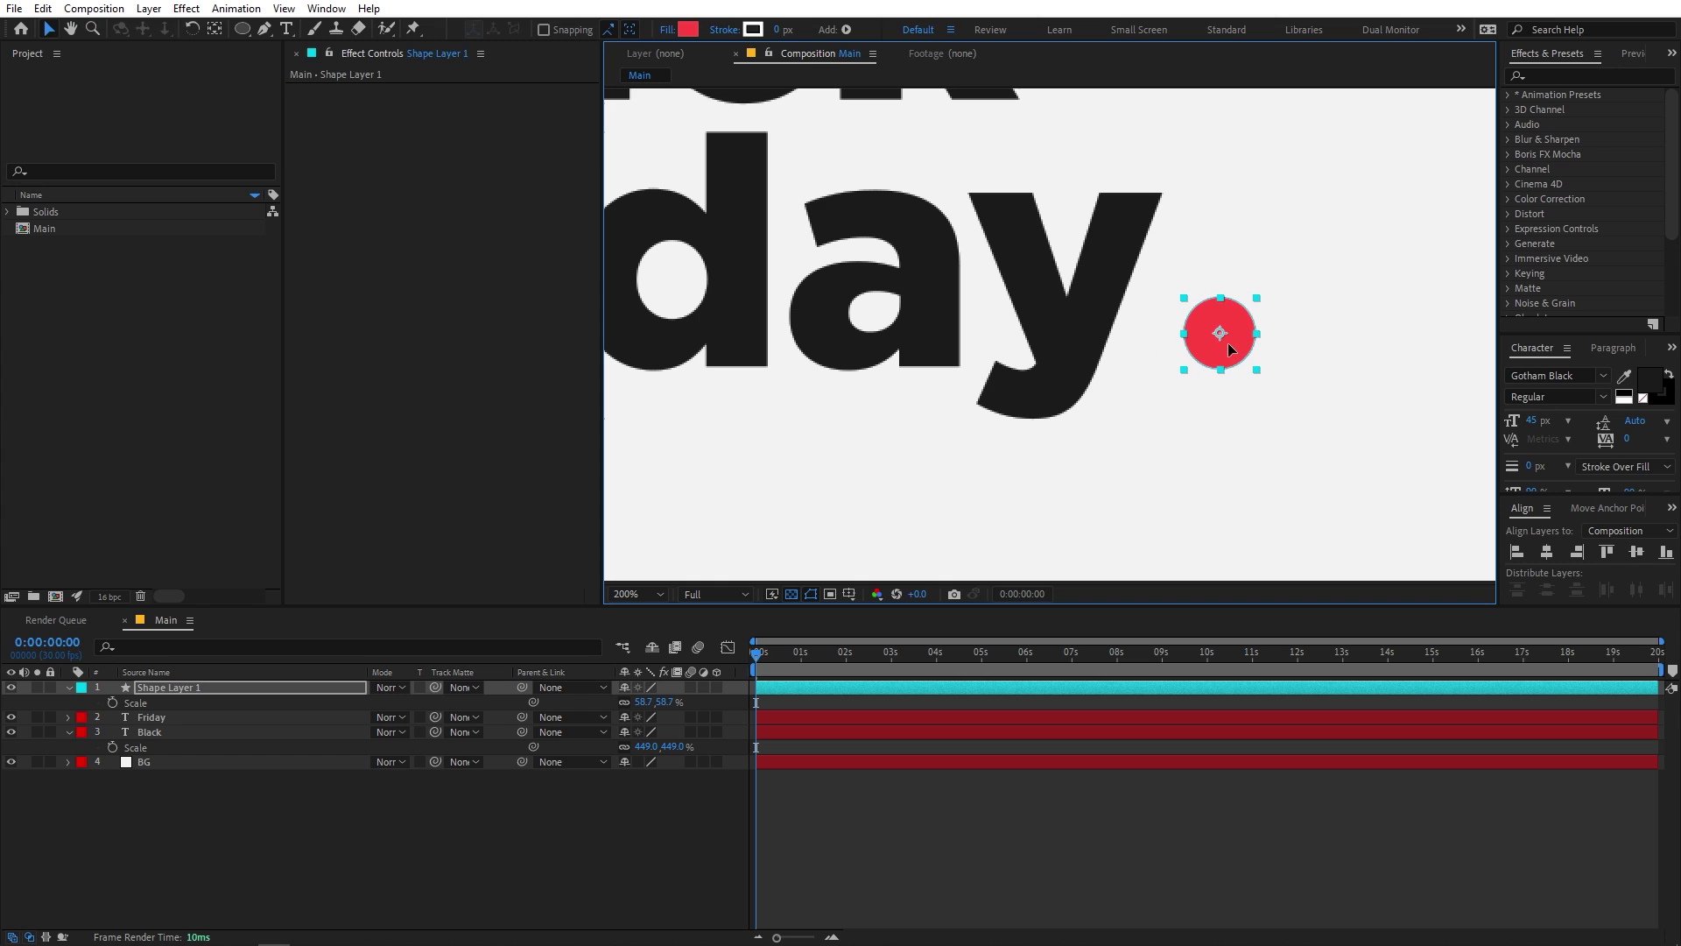
scroll(1215, 344, "down", 3)
left_click(1262, 353)
key("shift+slash")
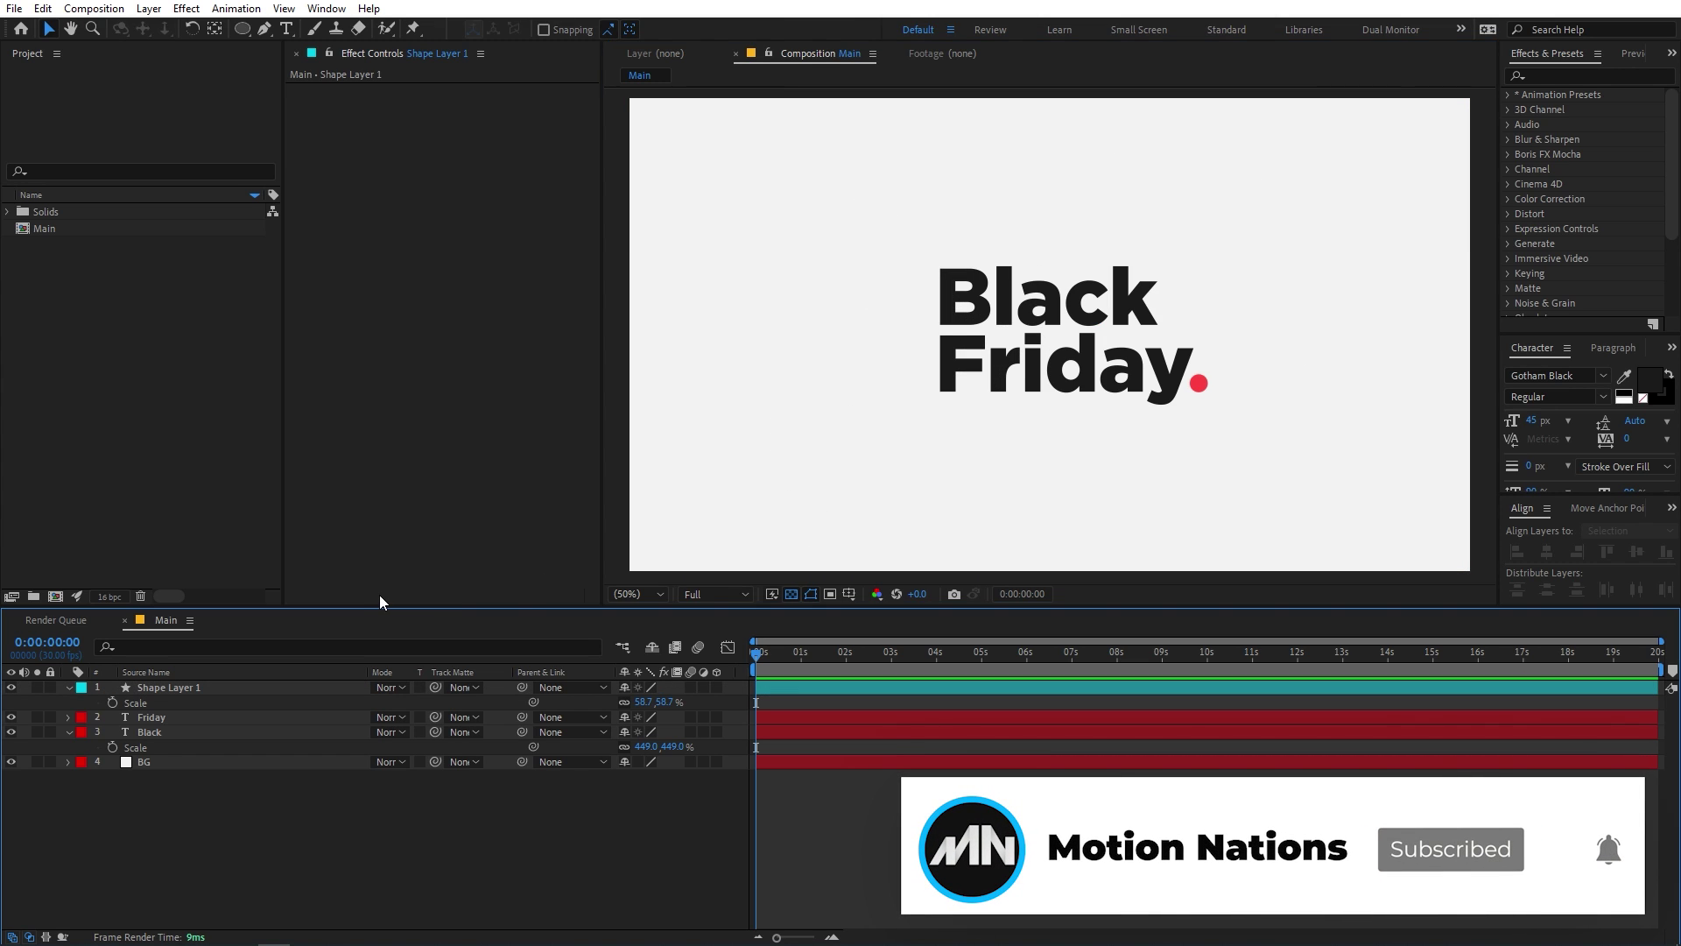
Shift the Shape Layer 1, Friday and Black layers in time so they start at 4 seconds.
left_click(170, 685)
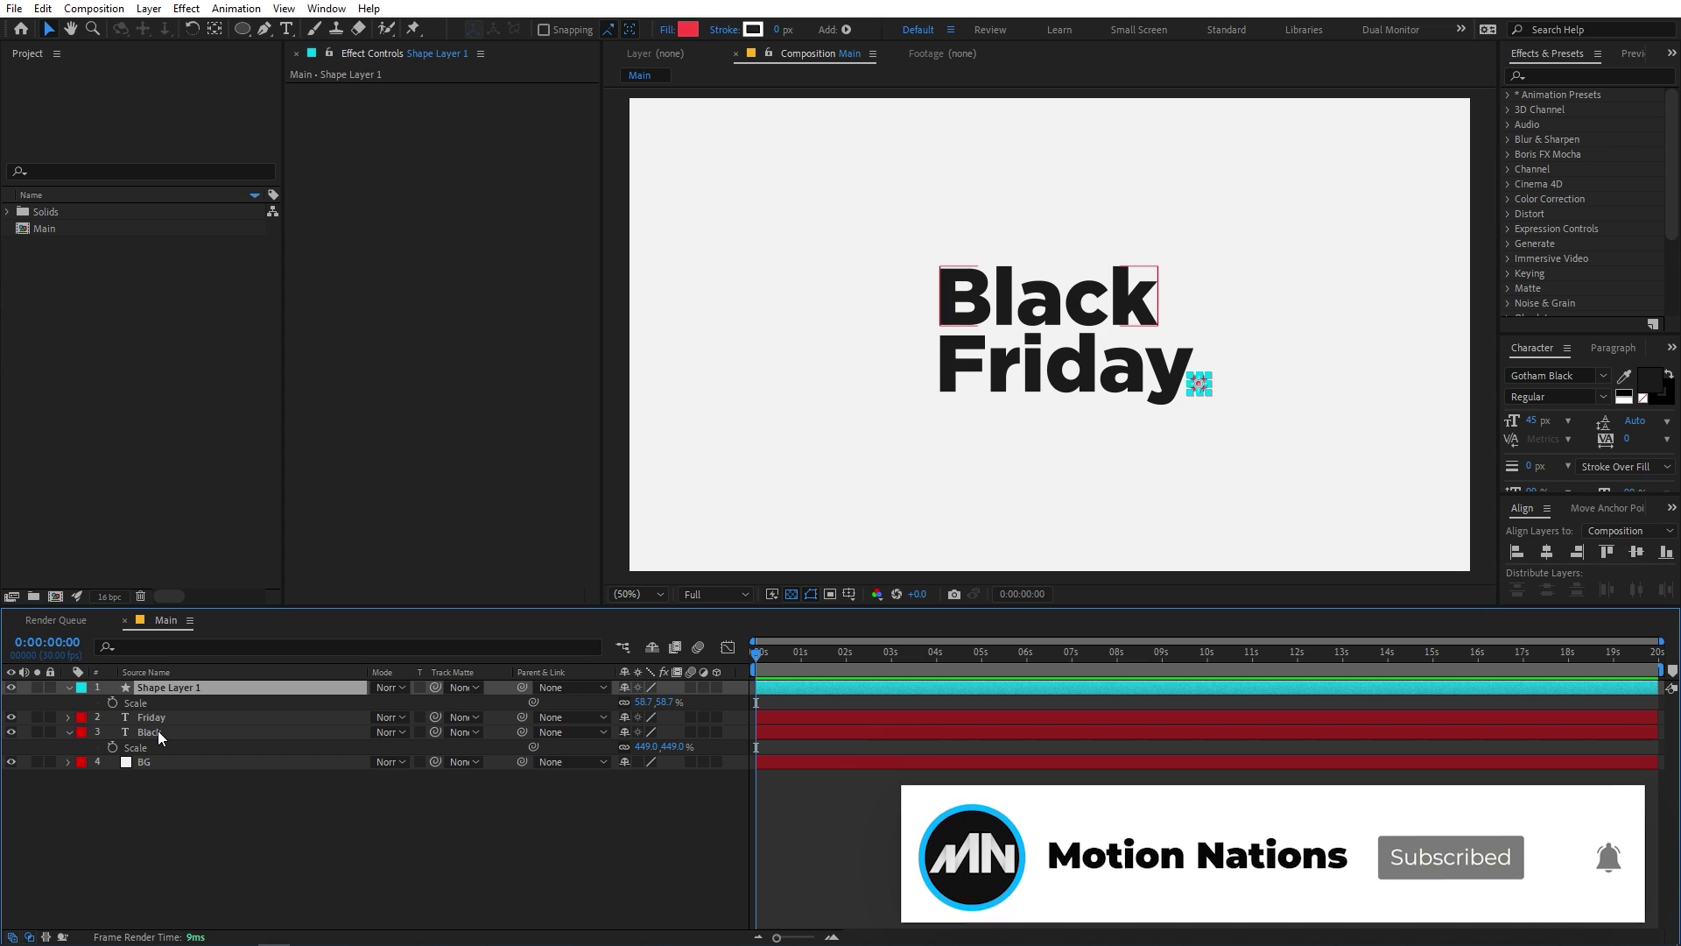
left_click(158, 730, "shift")
left_click_drag(784, 685, 964, 679)
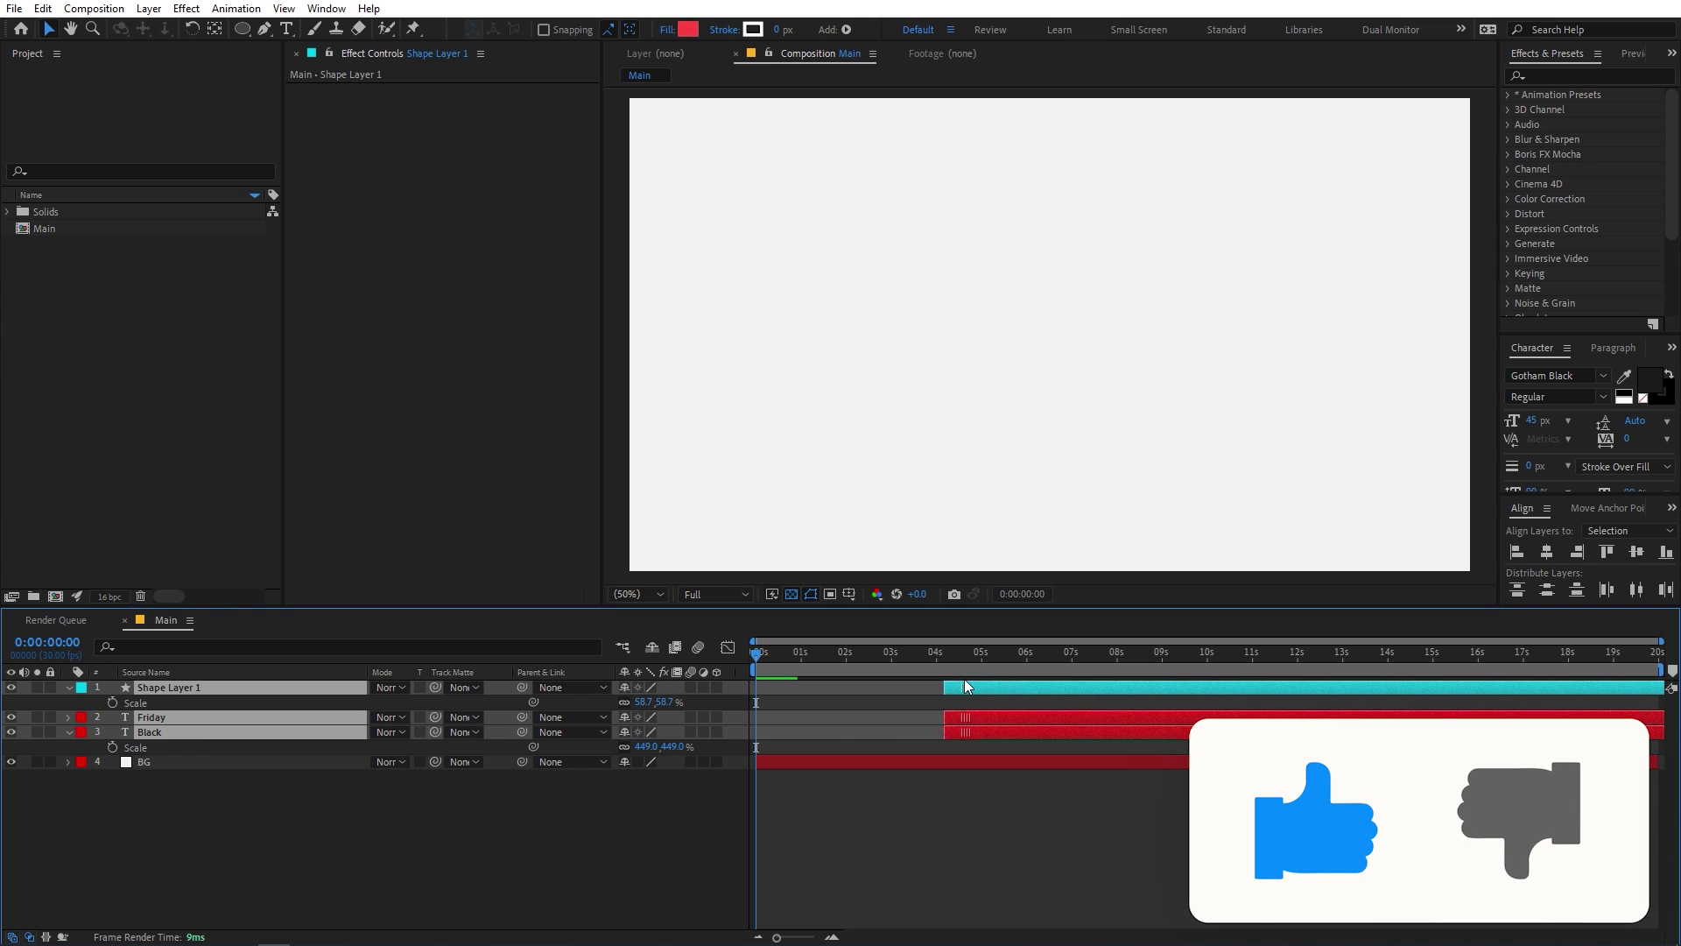
left_click(977, 806)
Duplicate Shape Layer 1, start the copy at 0 seconds and centre it horizontally and vertically in the composition.
left_click(192, 687)
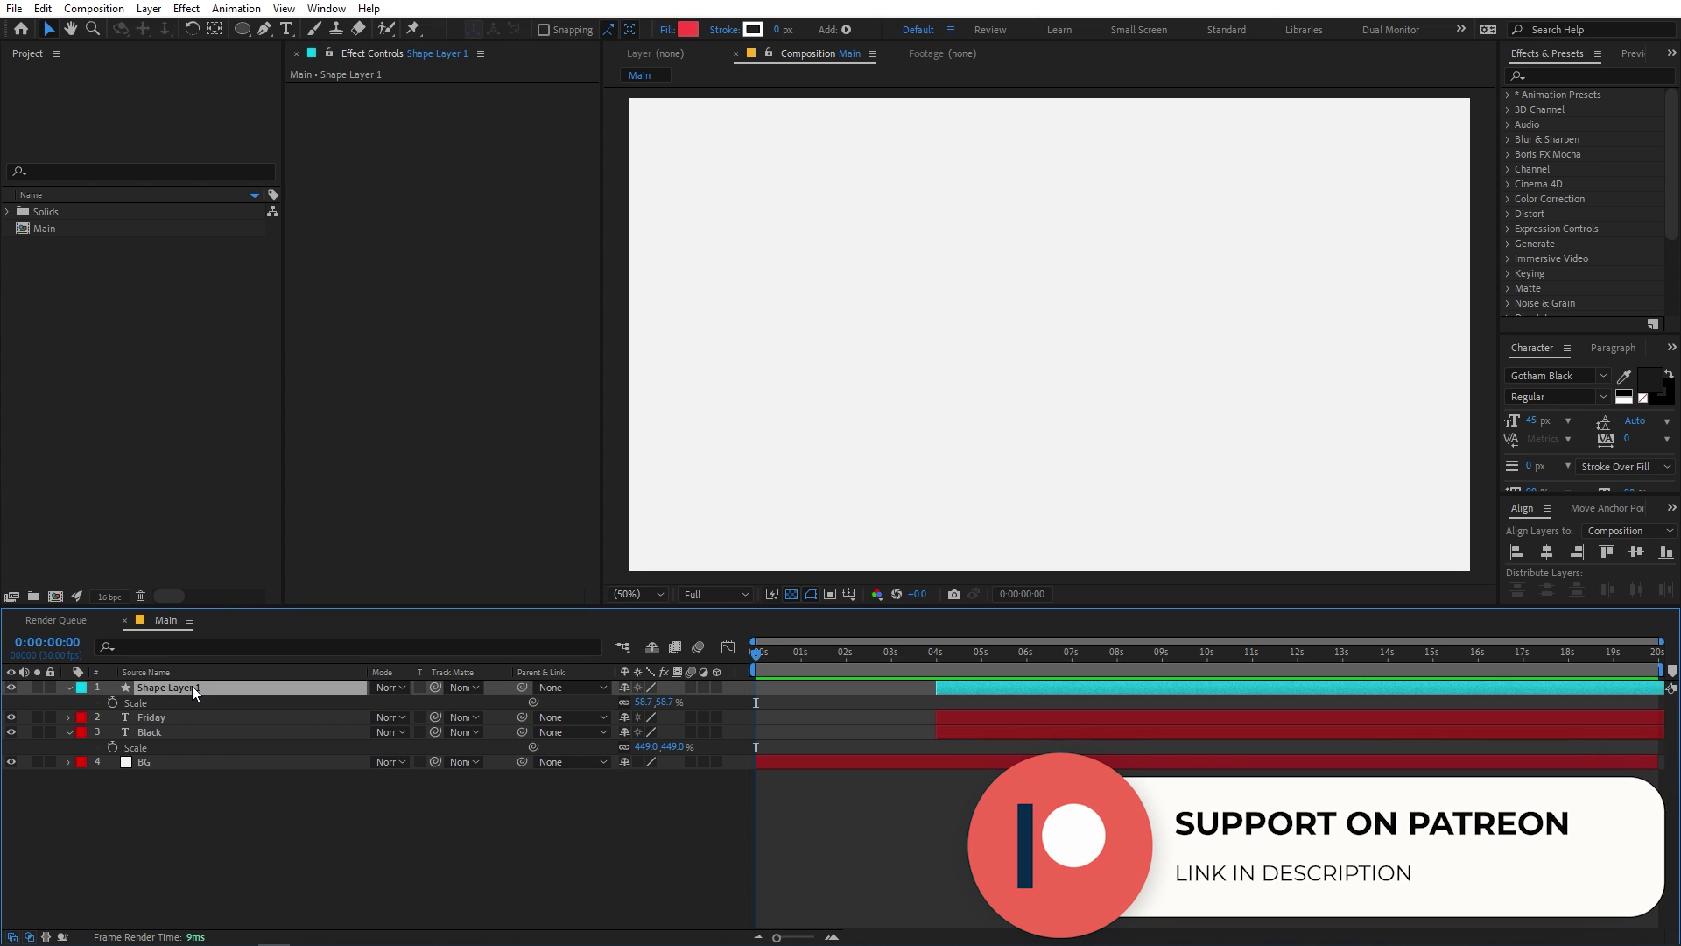
key("ctrl+d")
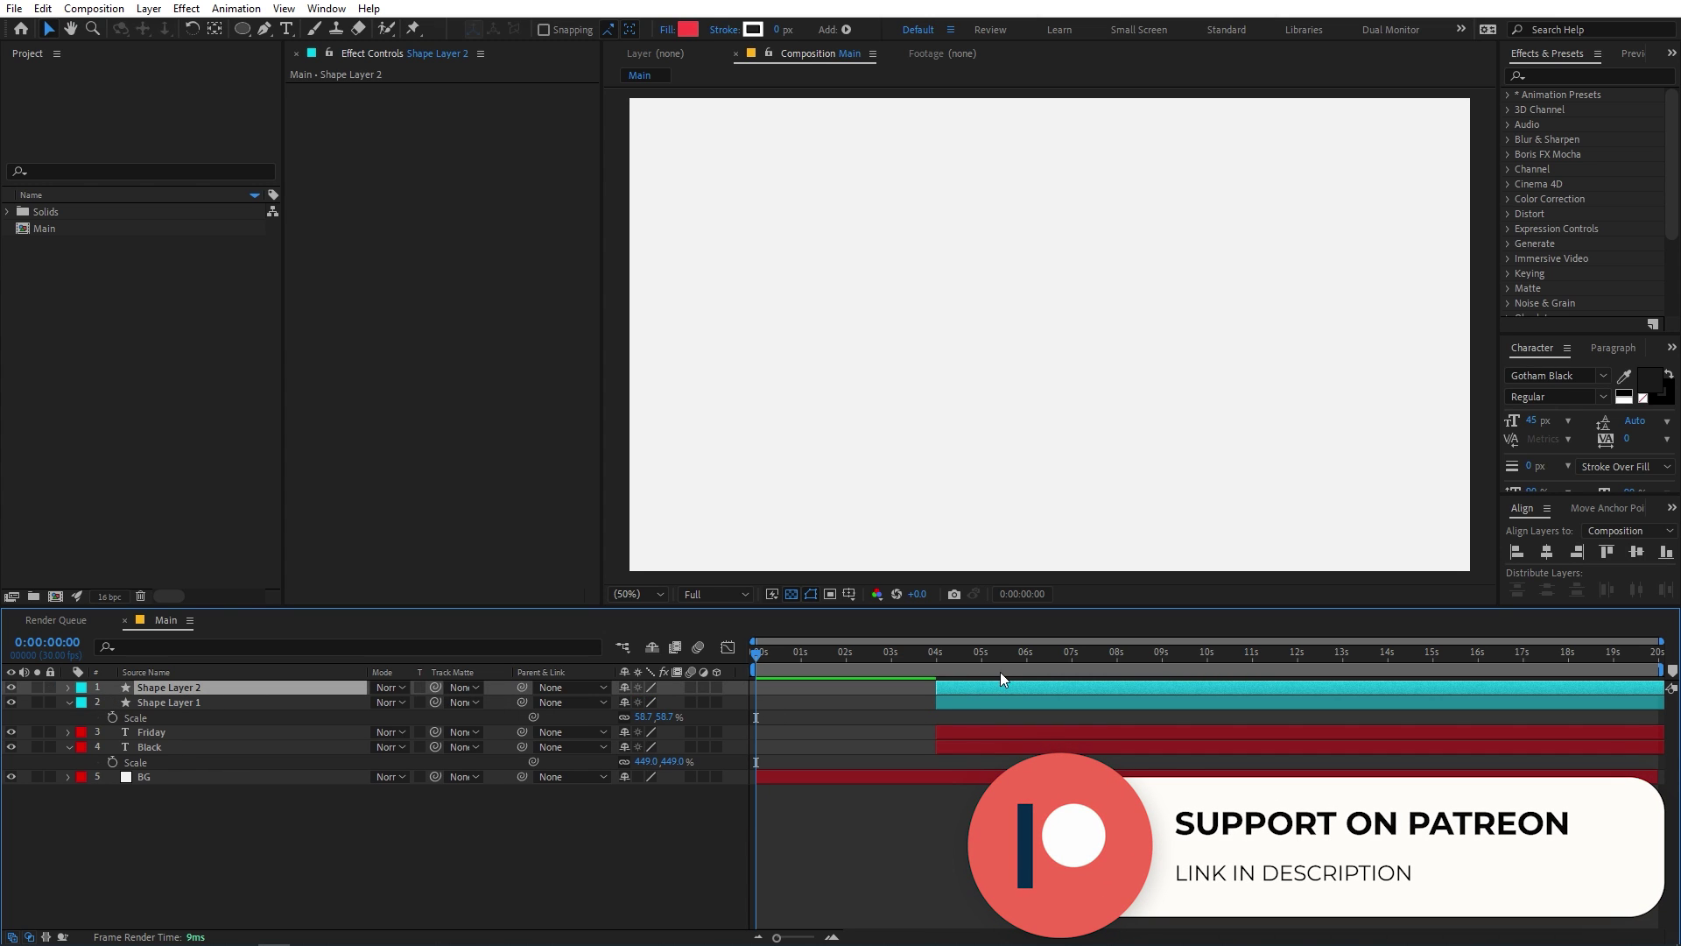
left_click_drag(972, 690, 795, 687)
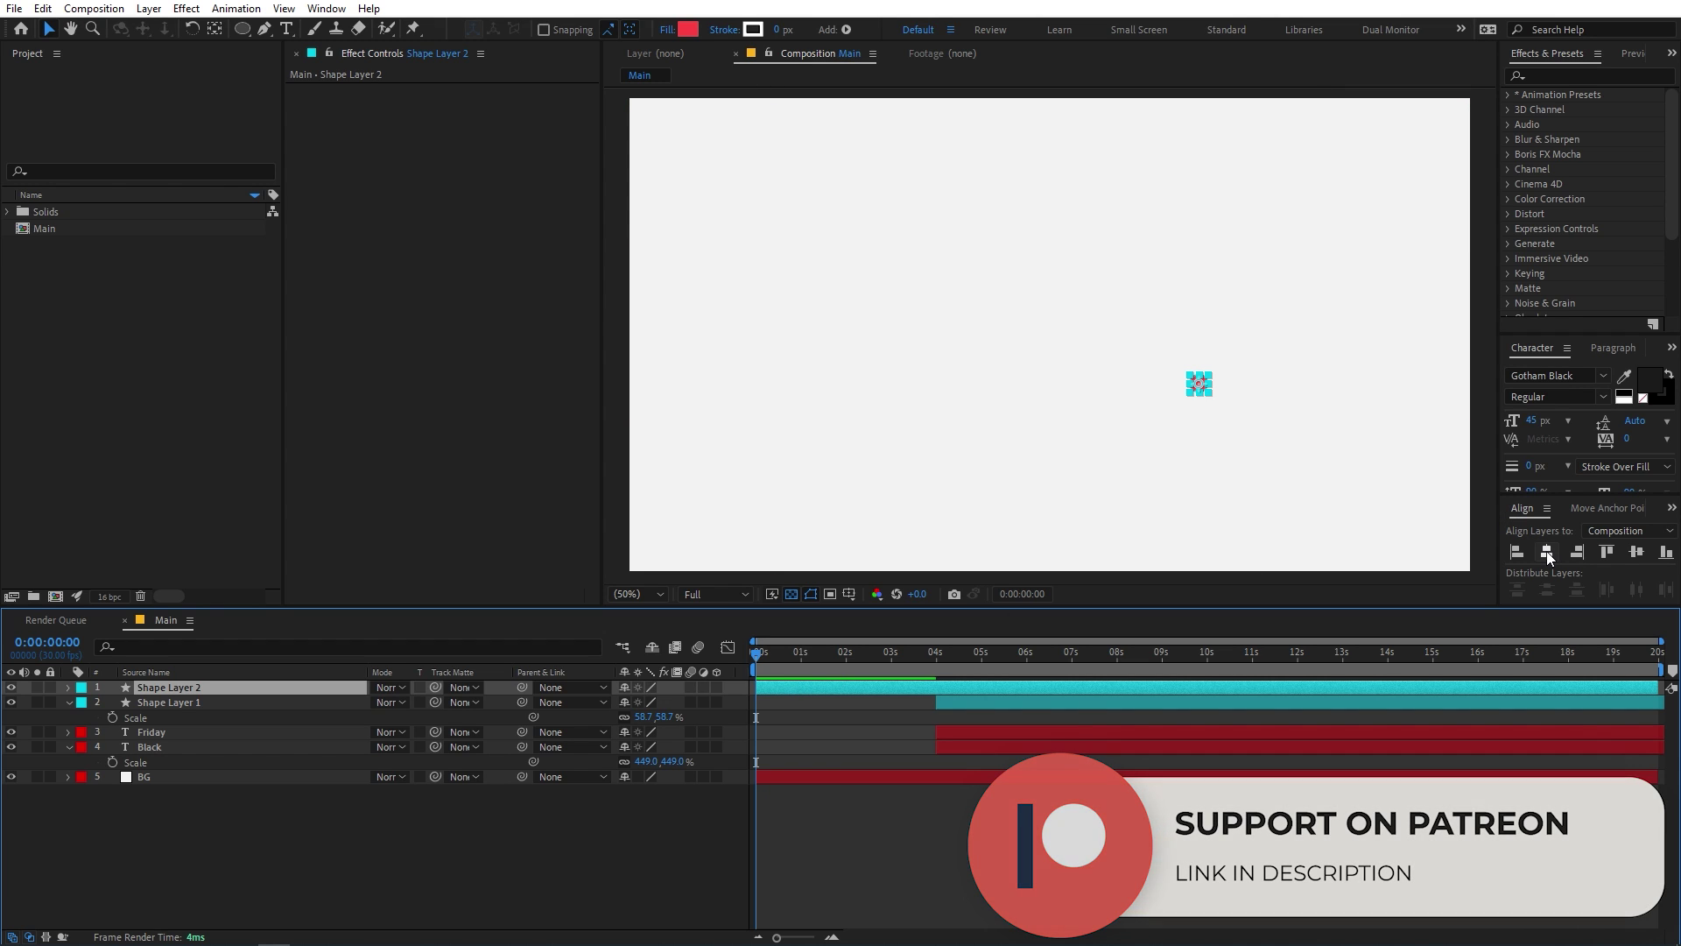
left_click(1547, 552)
left_click(1635, 552)
Keyframe Shape Layer 2's scale from 0% at the first frame to 2219% at 0:00:00:25.
left_click(813, 683)
key("s")
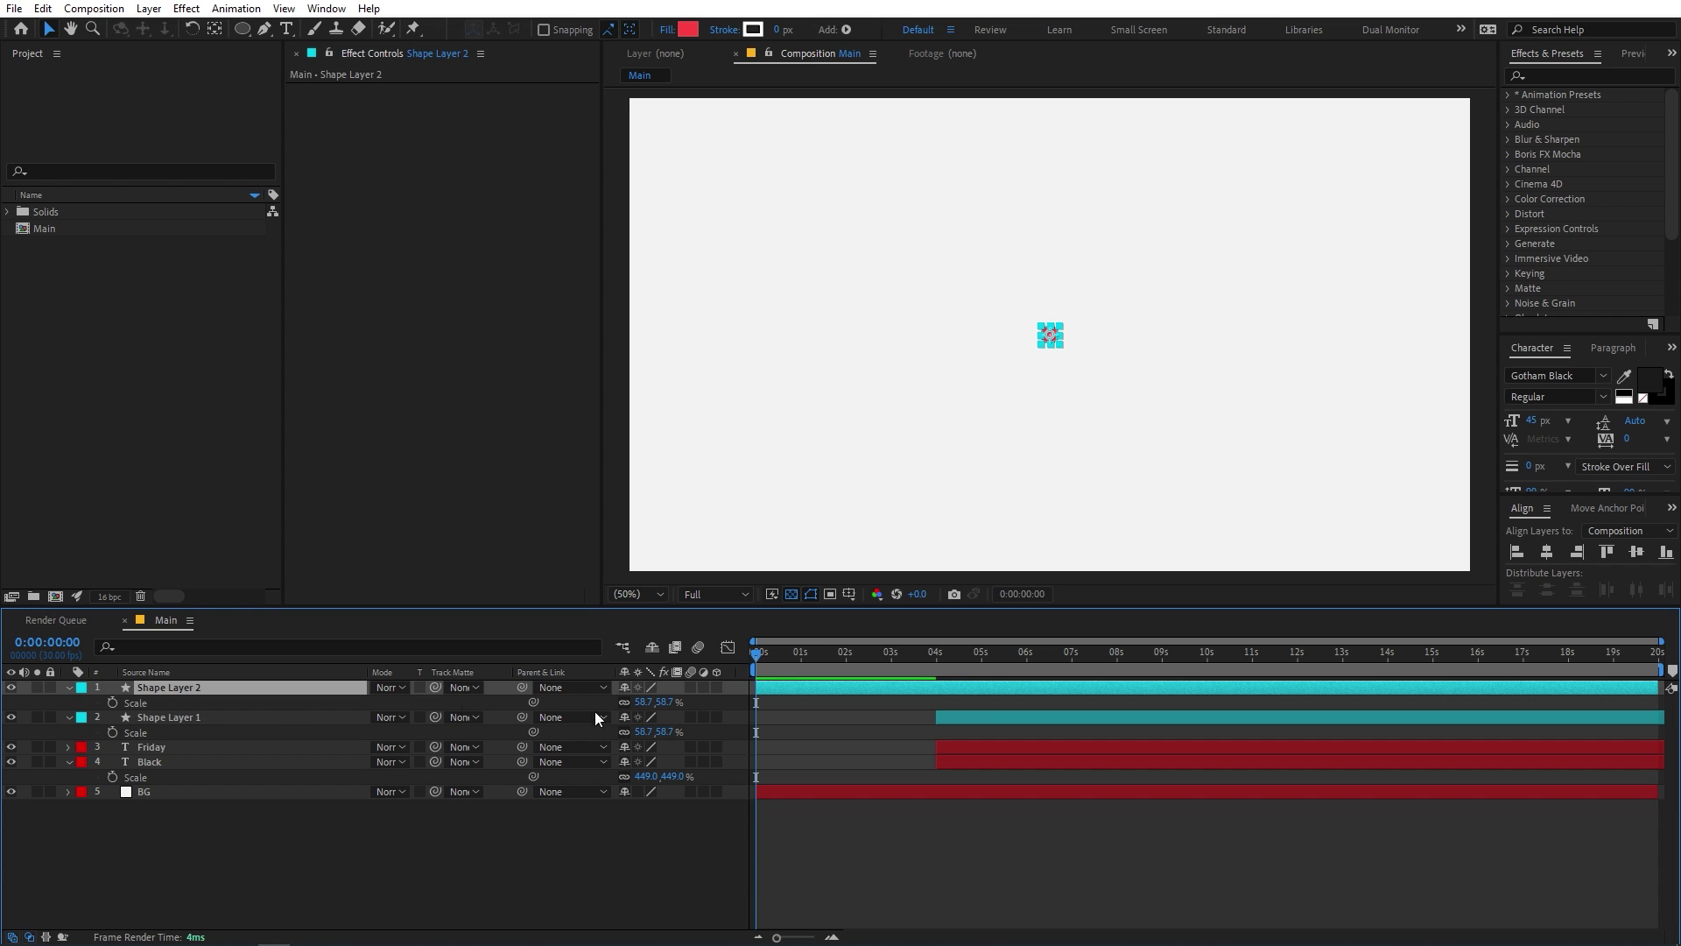
left_click(113, 702)
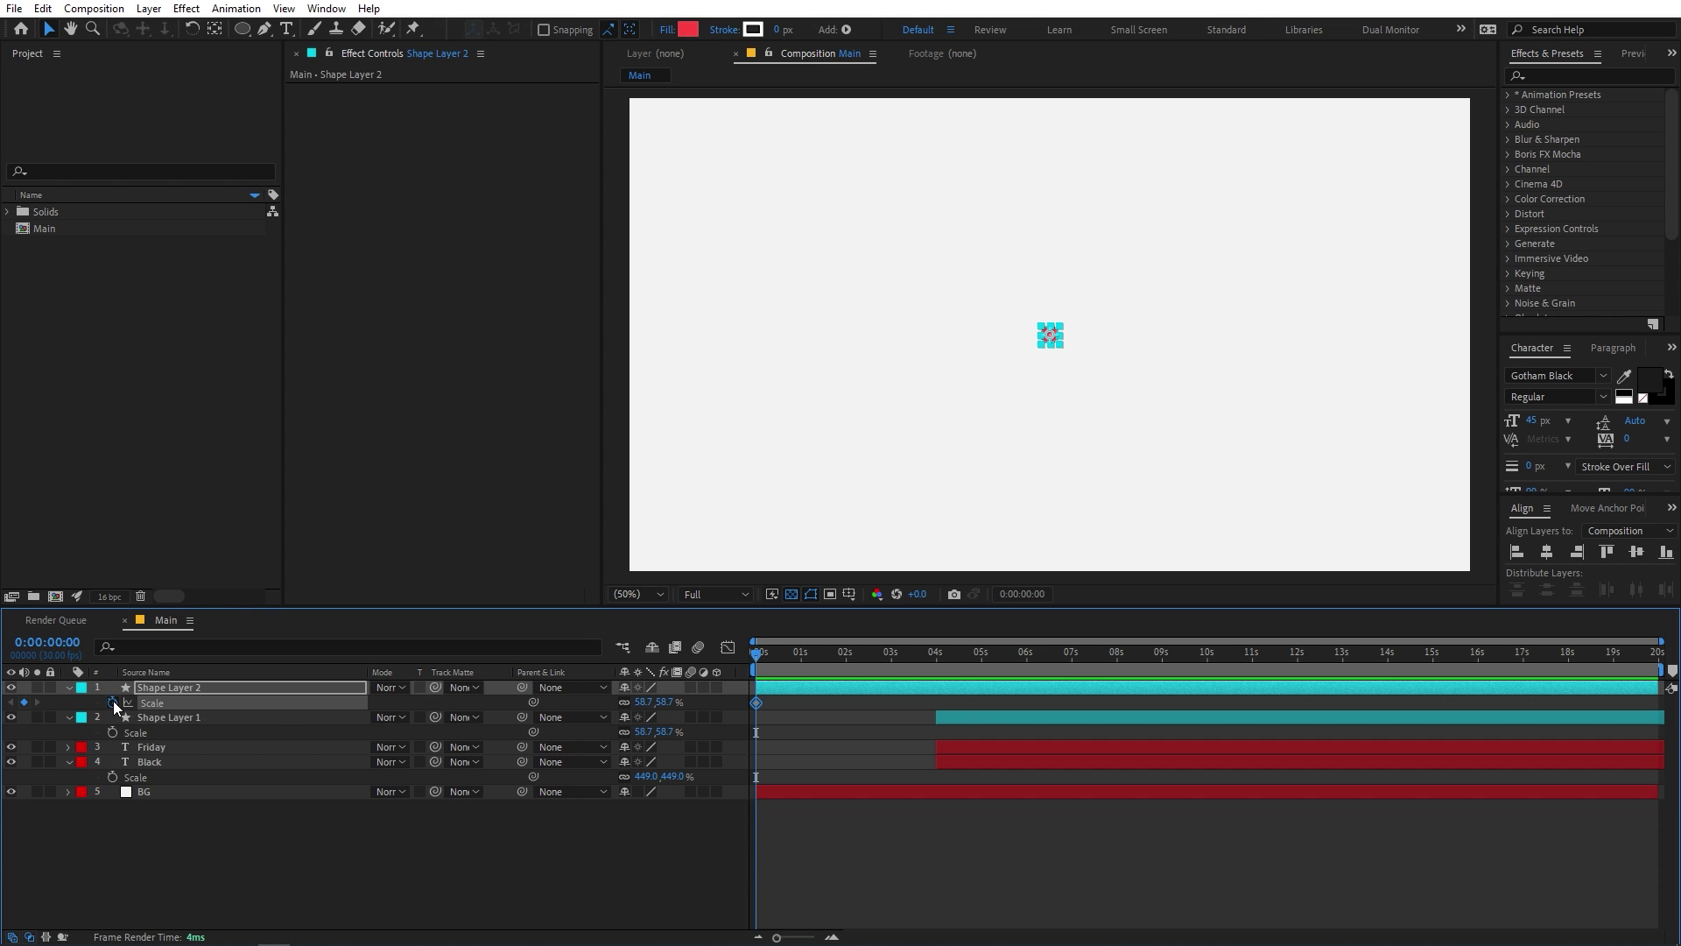
left_click(639, 701)
type("0")
key("Return")
left_click_drag(767, 667, 793, 662)
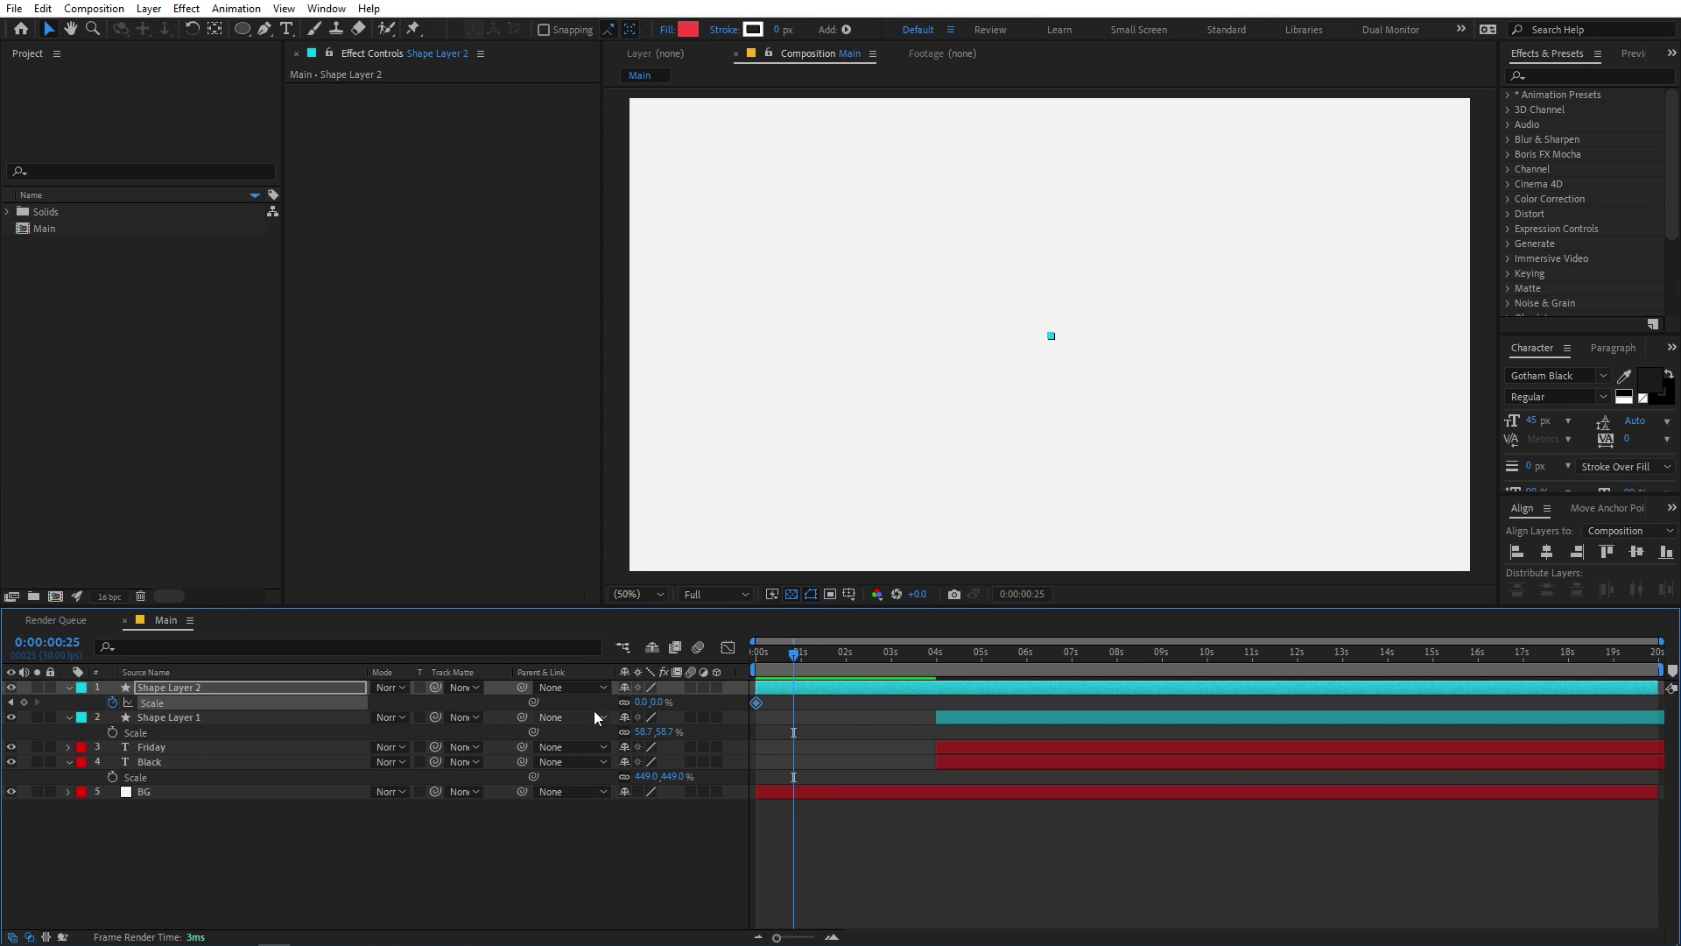
left_click_drag(639, 710, 921, 699)
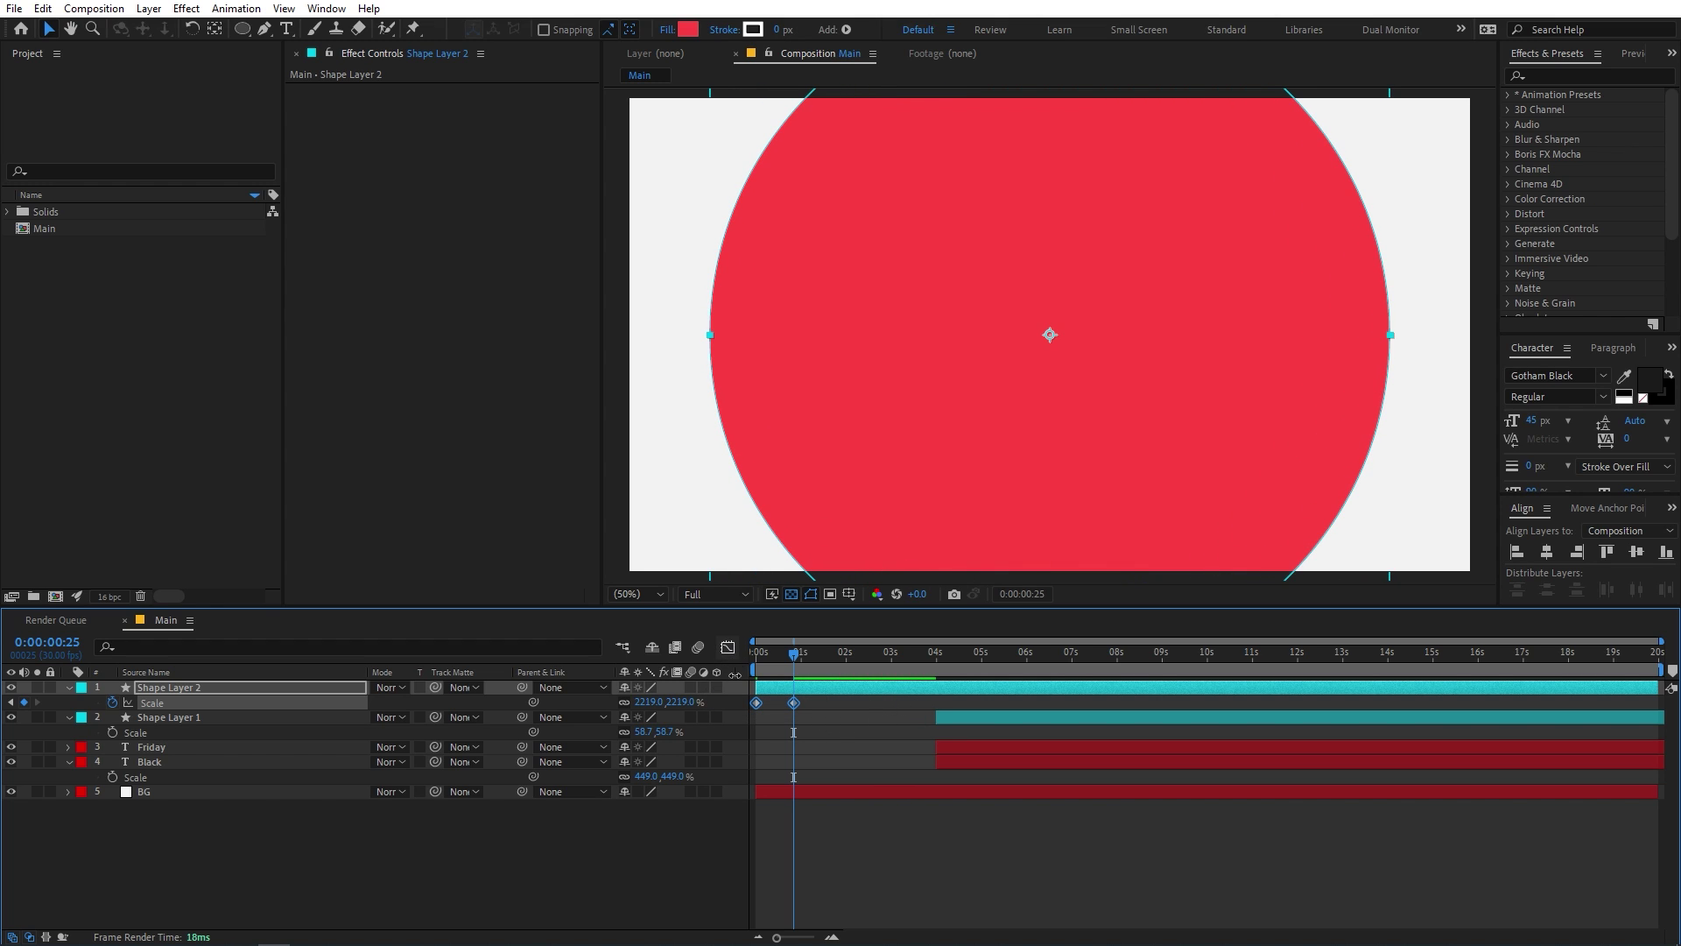
Apply Easy Ease to Shape Layer 2's two scale keyframes.
right_click(757, 703)
mouse_move(878, 692)
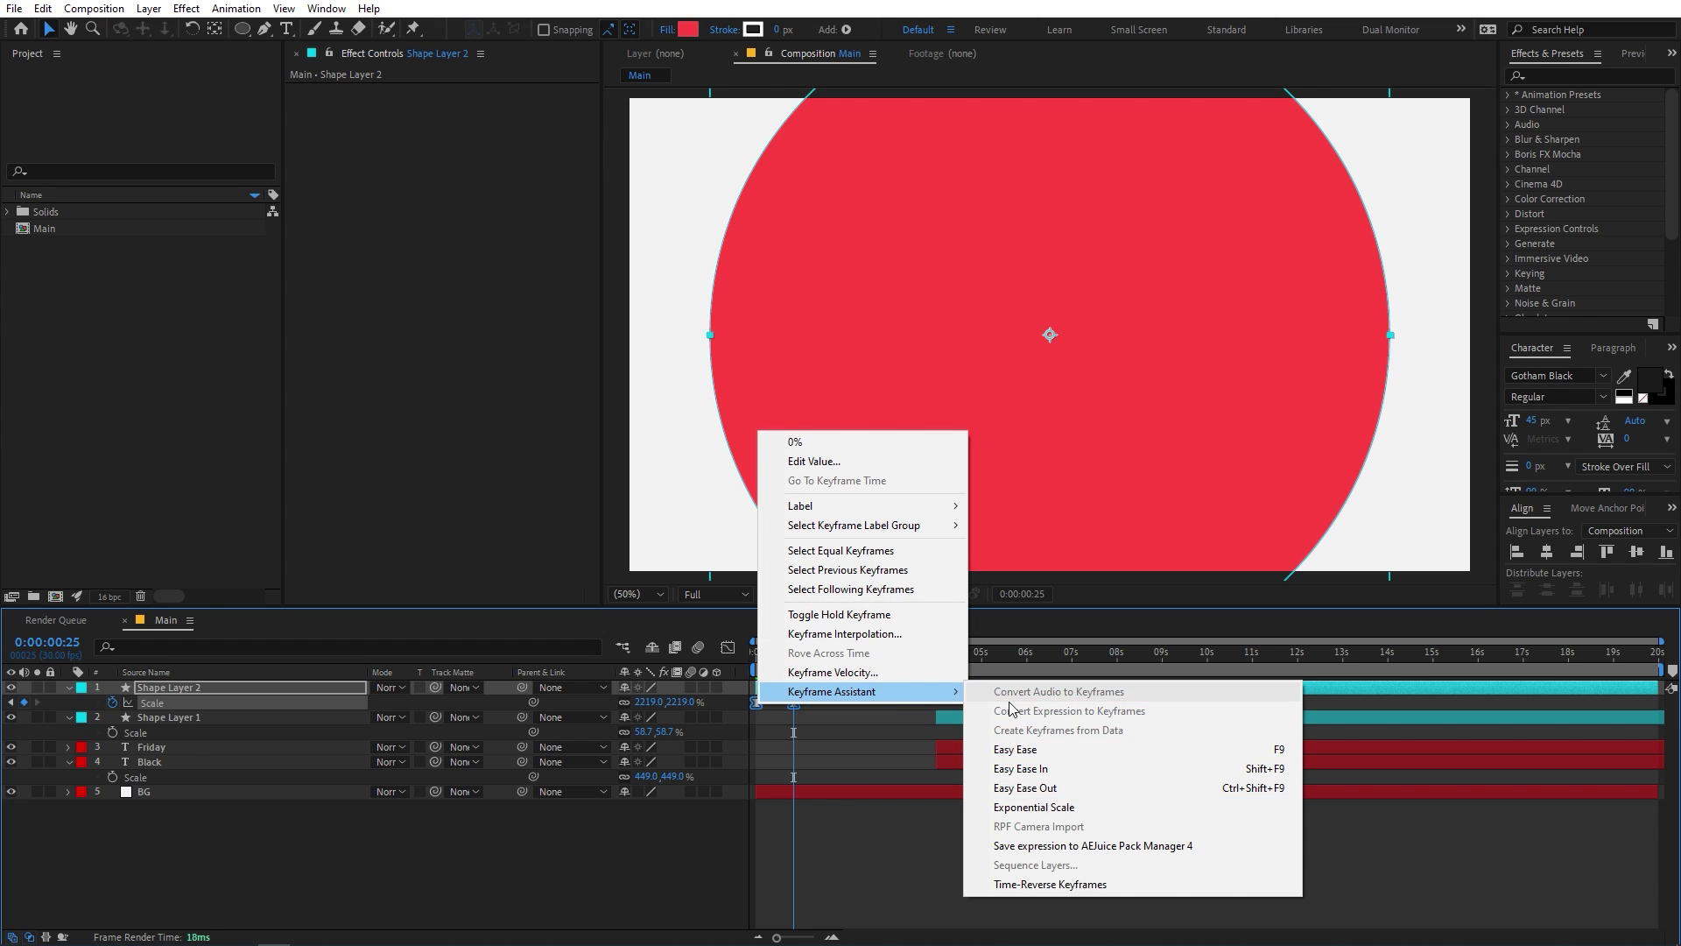
left_click(1041, 756)
Reshape the scale speed curve so the circle grows fastest at the start and slows gradually, and preview the animation.
left_click_drag(888, 746, 711, 684)
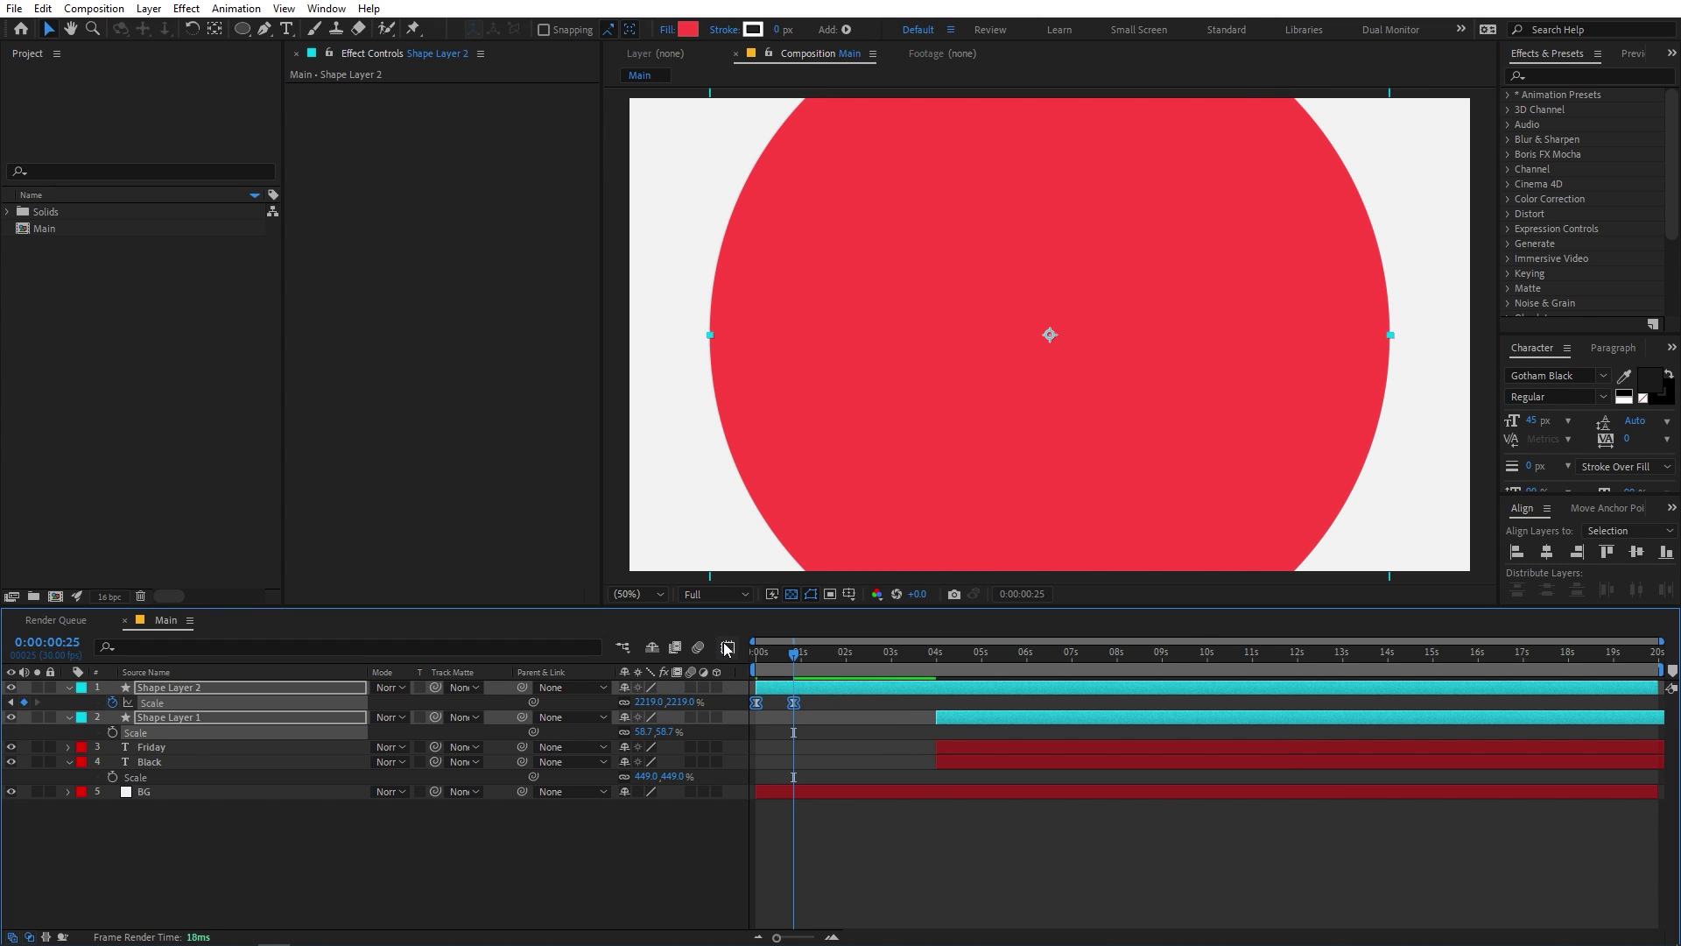
left_click(727, 647)
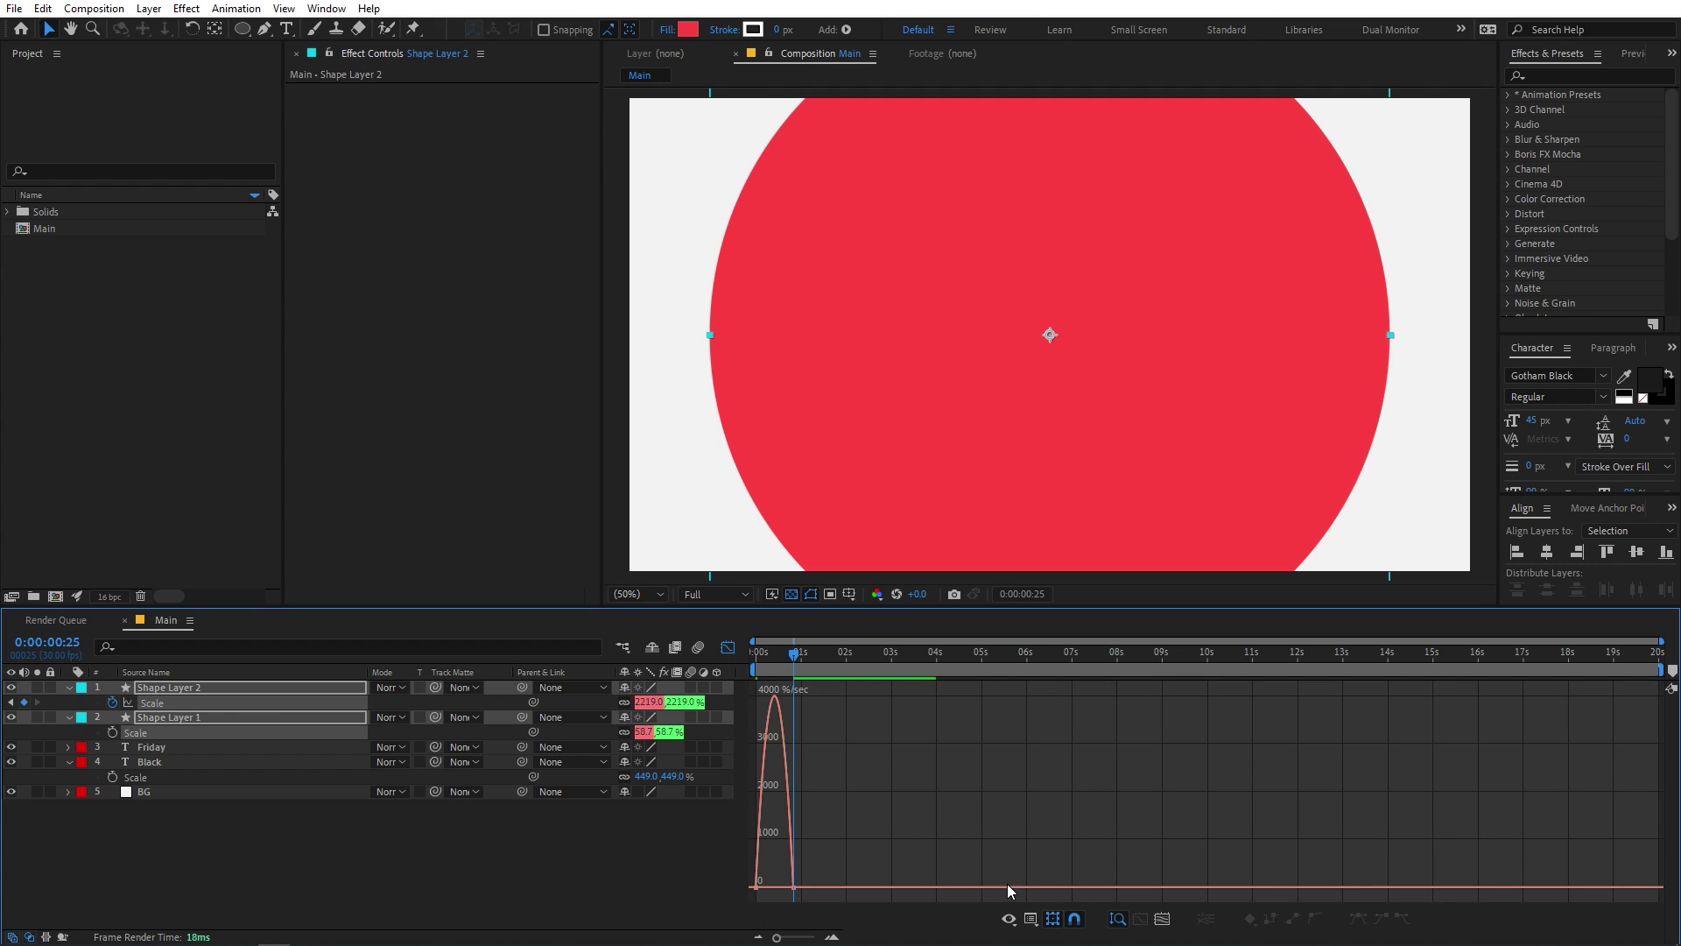
left_click(1009, 918)
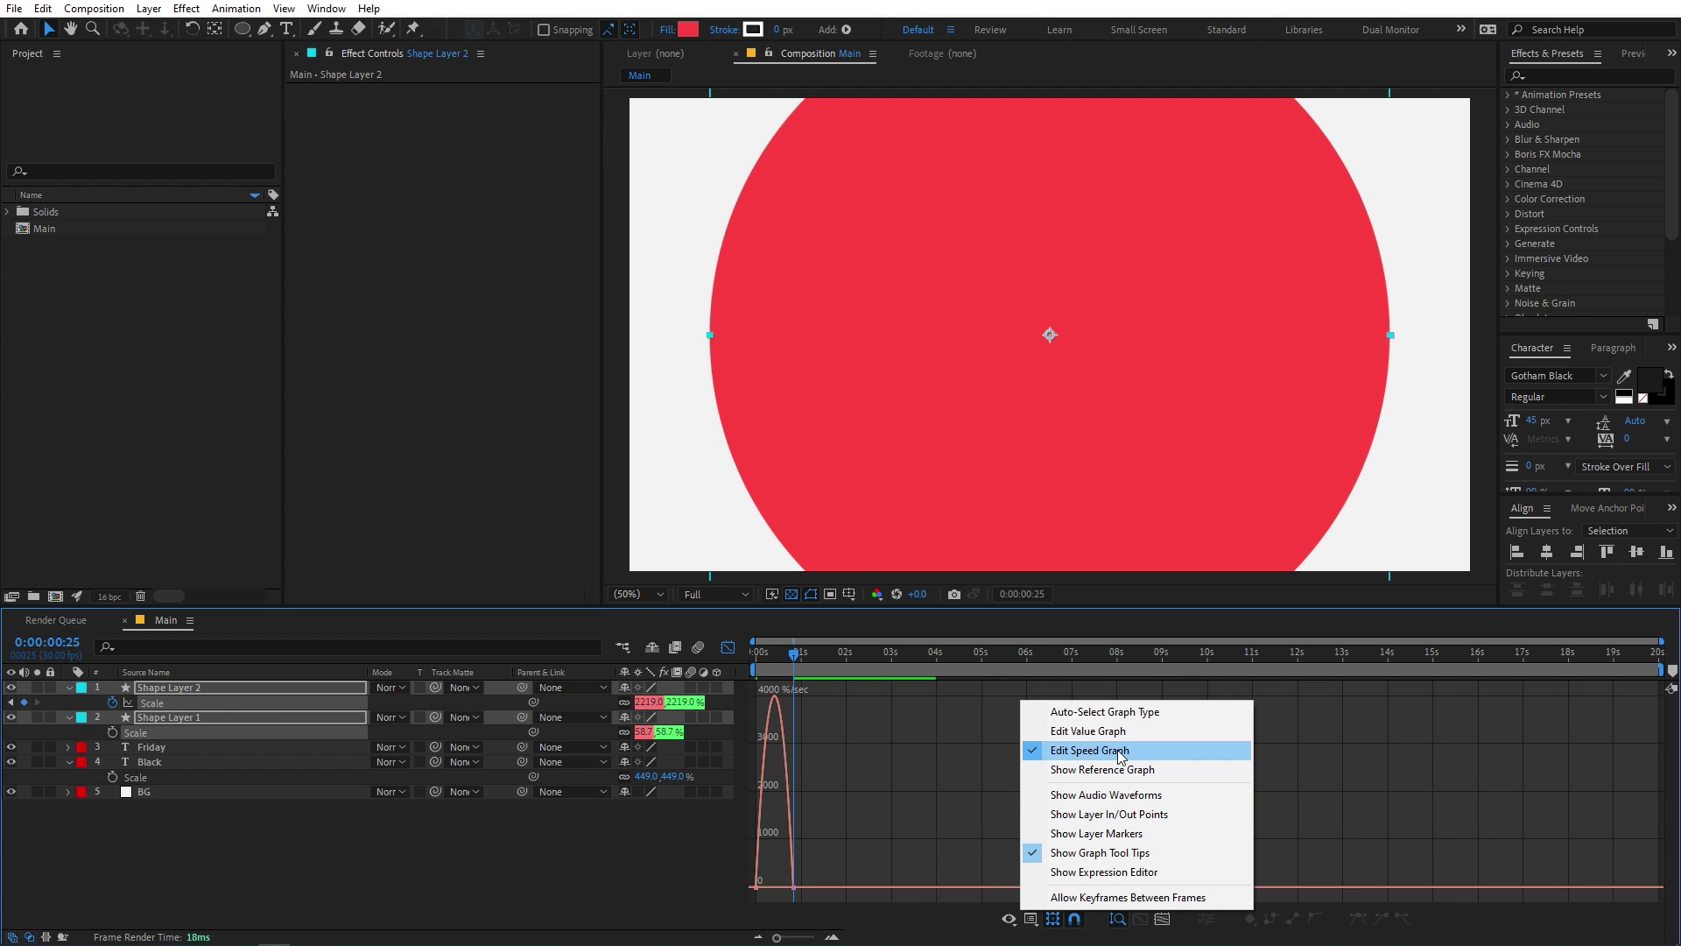
left_click(978, 856)
left_click(1162, 918)
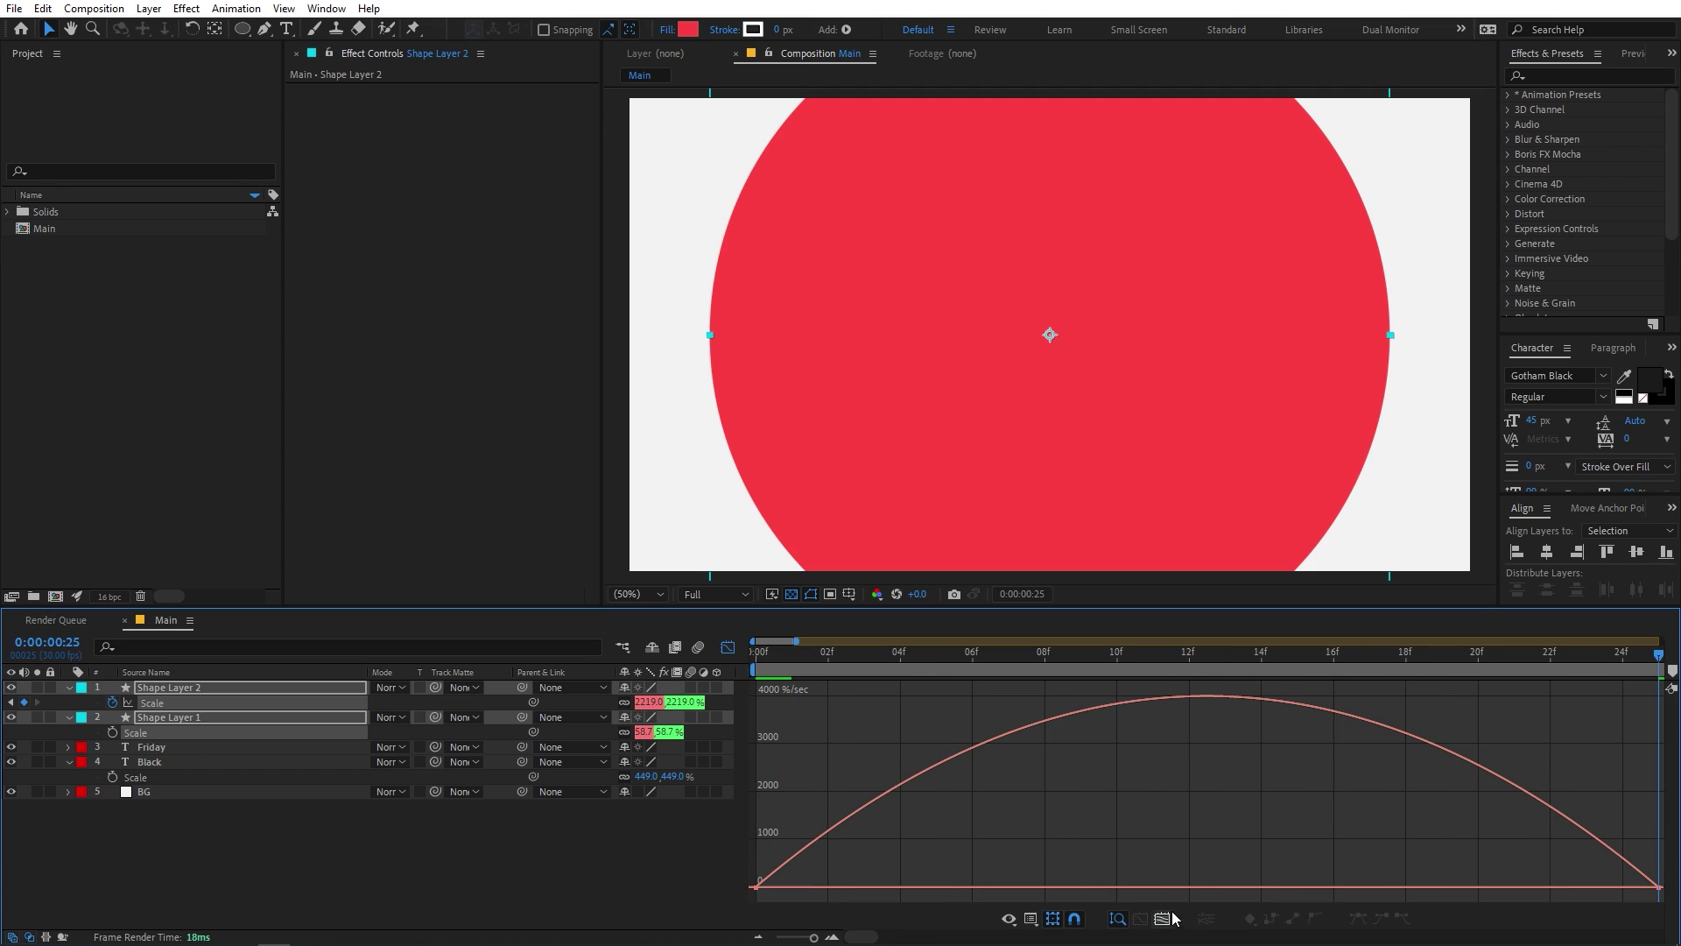
left_click(1524, 887)
left_click_drag(1487, 889, 1046, 886)
left_click_drag(921, 859, 723, 886)
scroll(968, 818, "down", 3)
left_click(728, 647)
key("space")
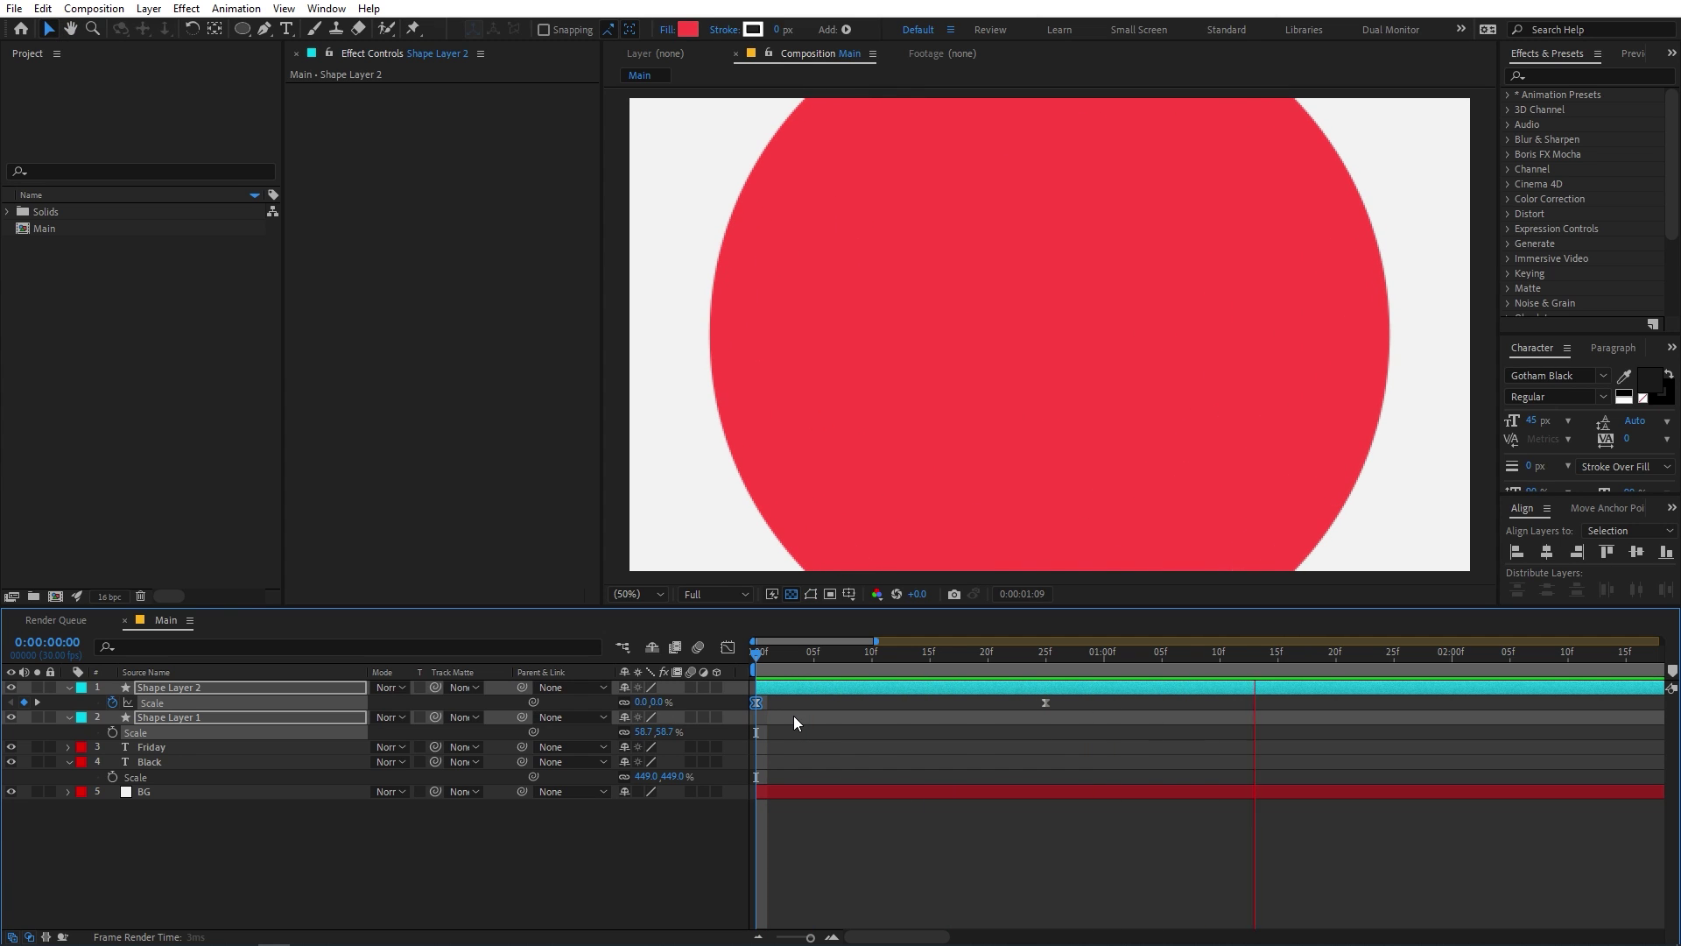
key("space")
Add a scale keyframe of 58.7% to Shape Layer 2 at 0:00:02:09.
key("semicolon")
left_click_drag(827, 670, 862, 675)
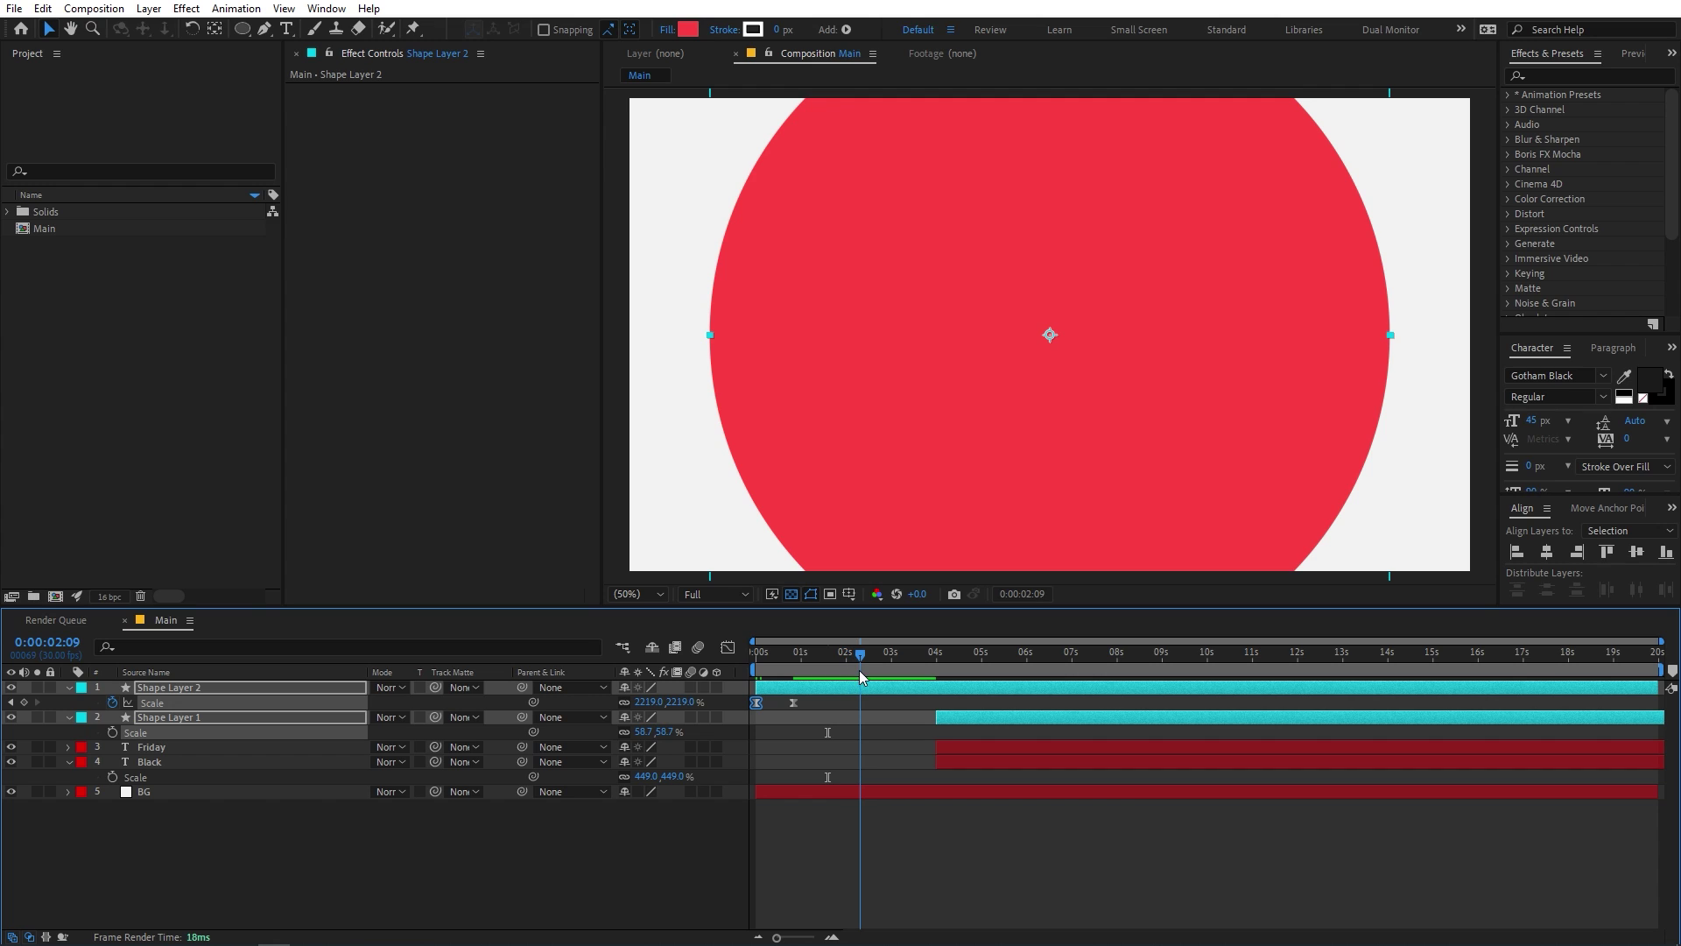
left_click(652, 701)
left_click(631, 847)
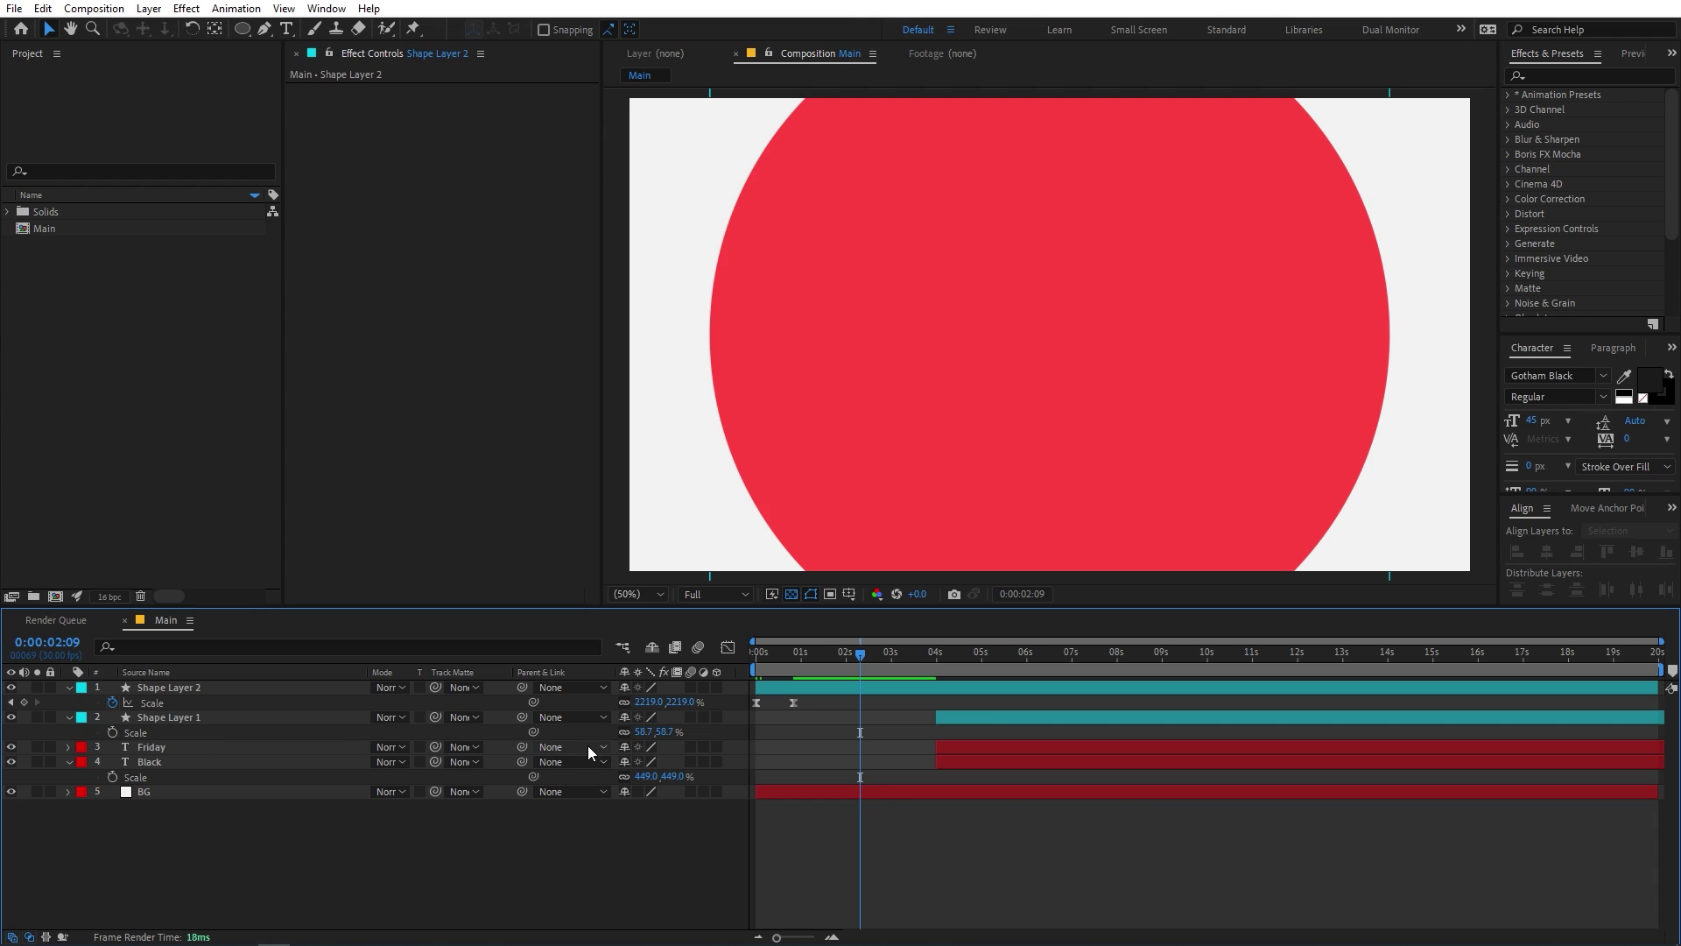
left_click(651, 703)
type("58")
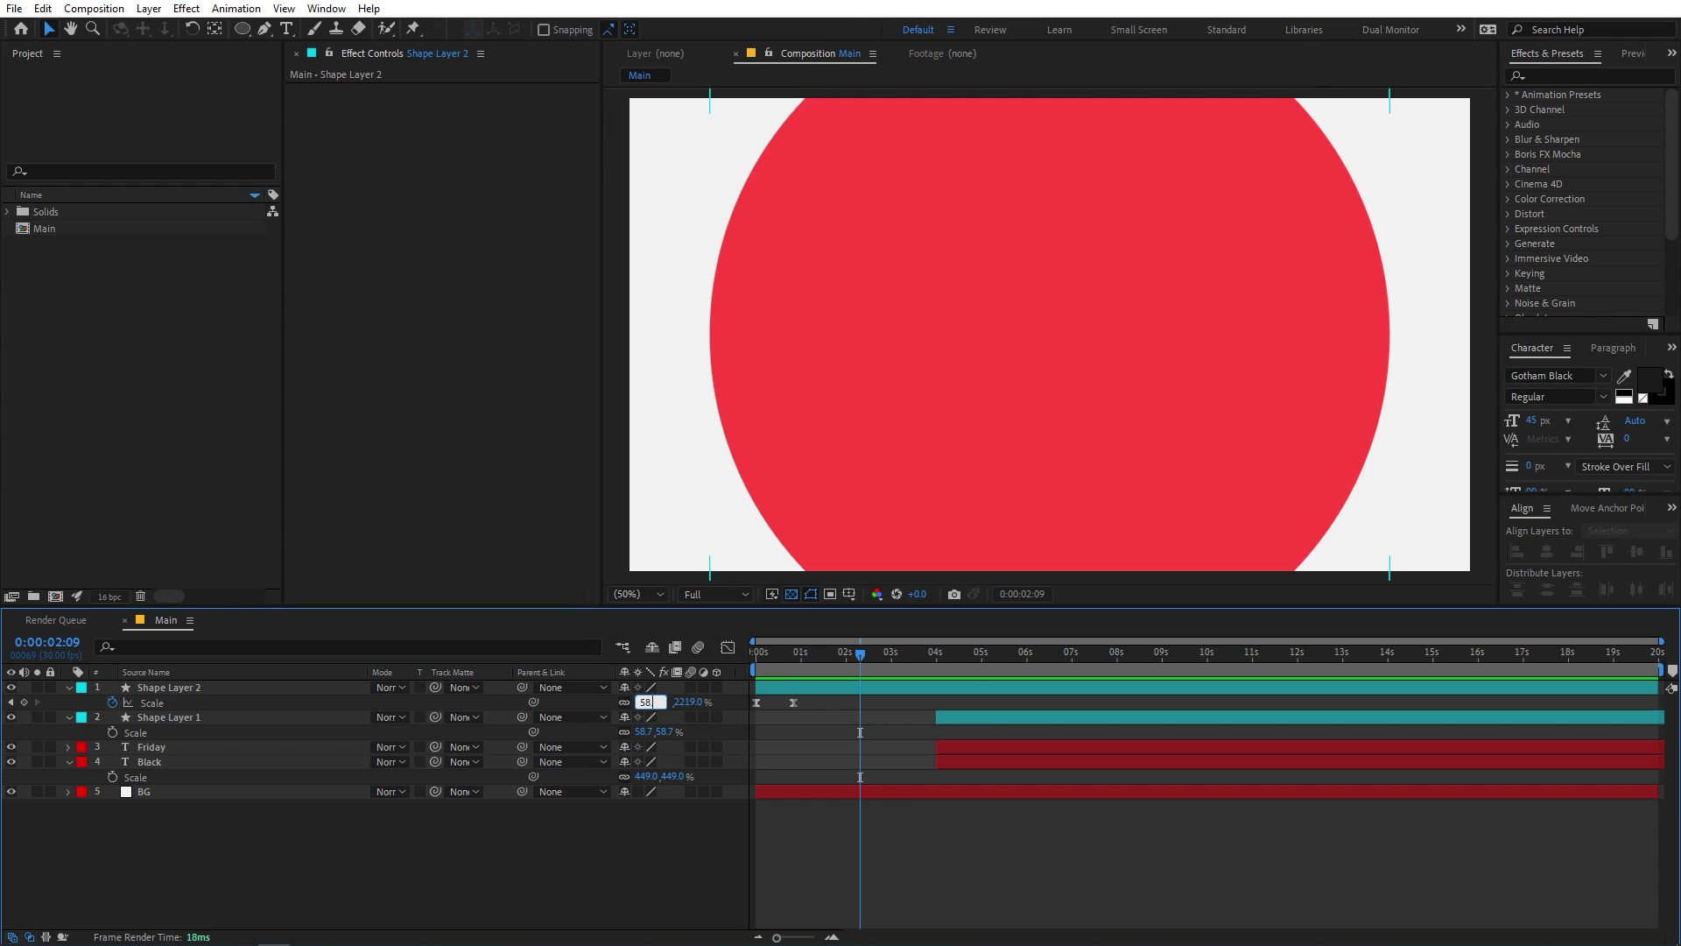
type(".7")
key("Return")
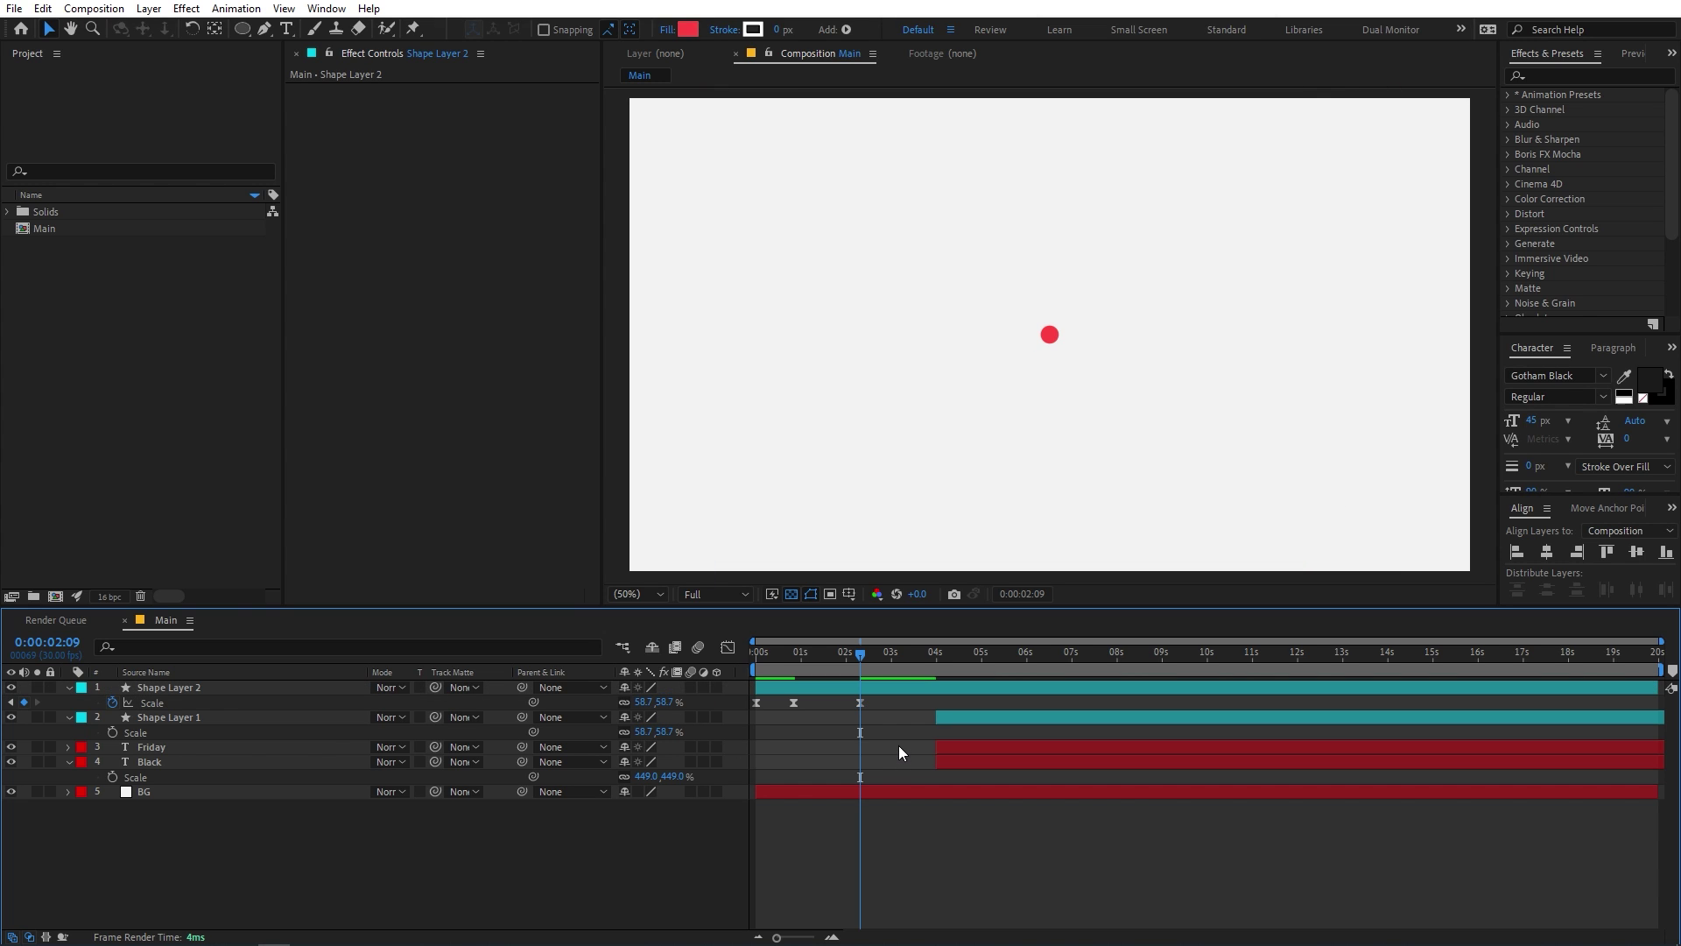
Reshape the speed curve between the last two scale keyframes into a sharp peak midway, and preview the shrinking circle.
left_click_drag(863, 702, 771, 706)
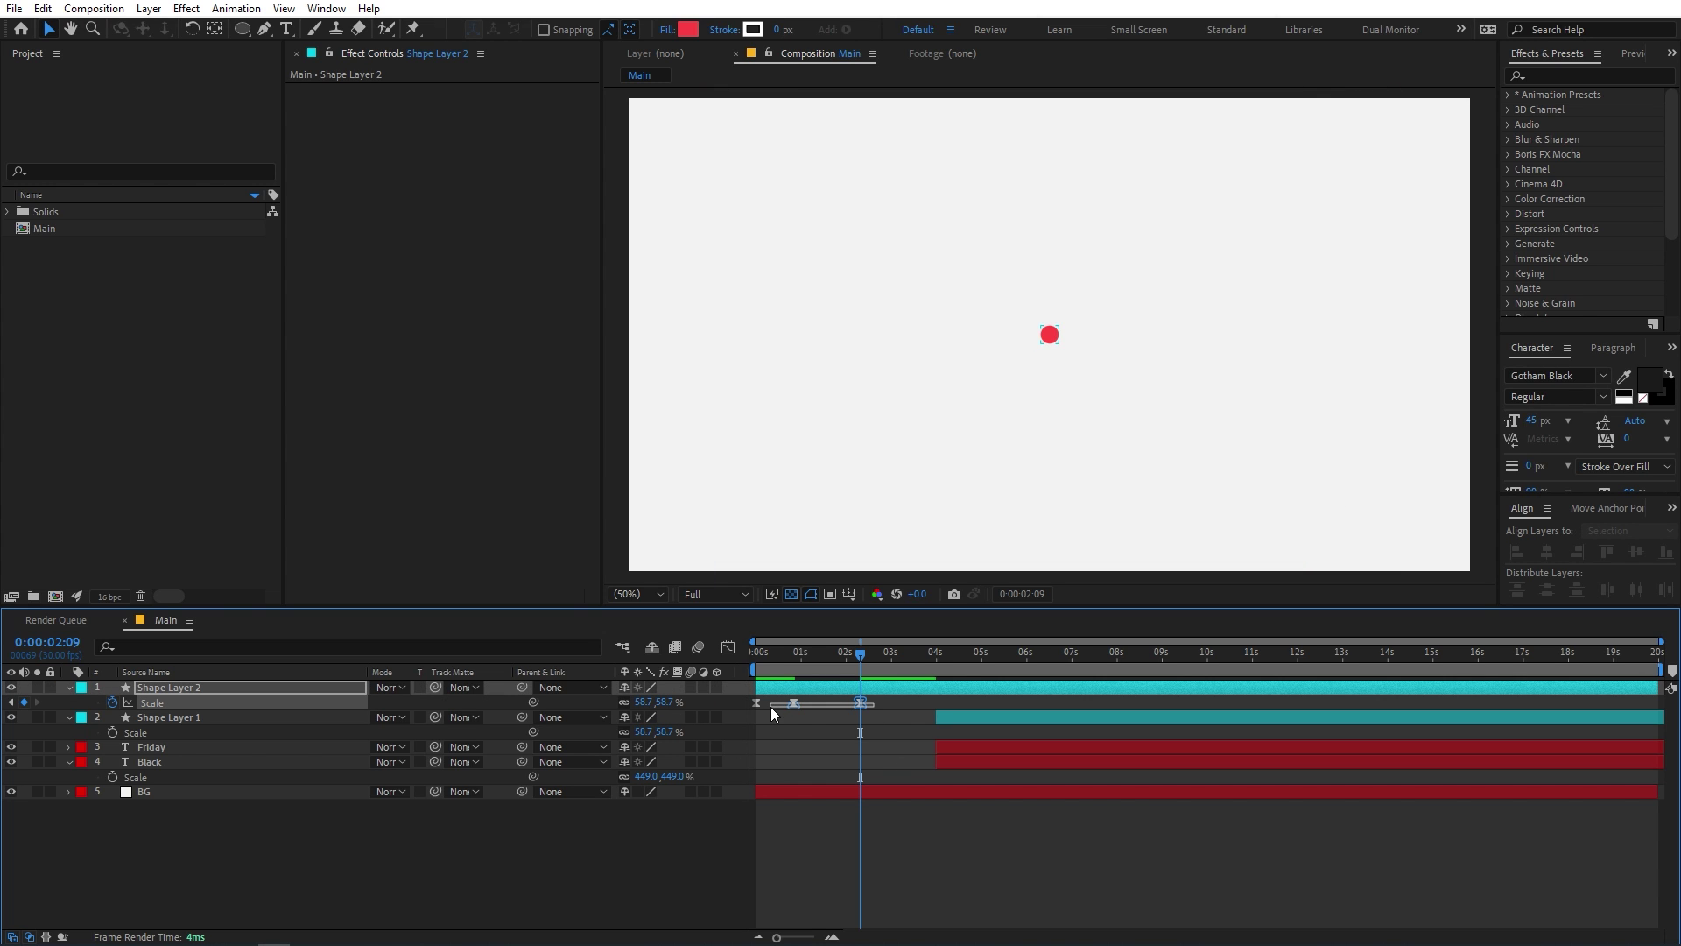
left_click(727, 648)
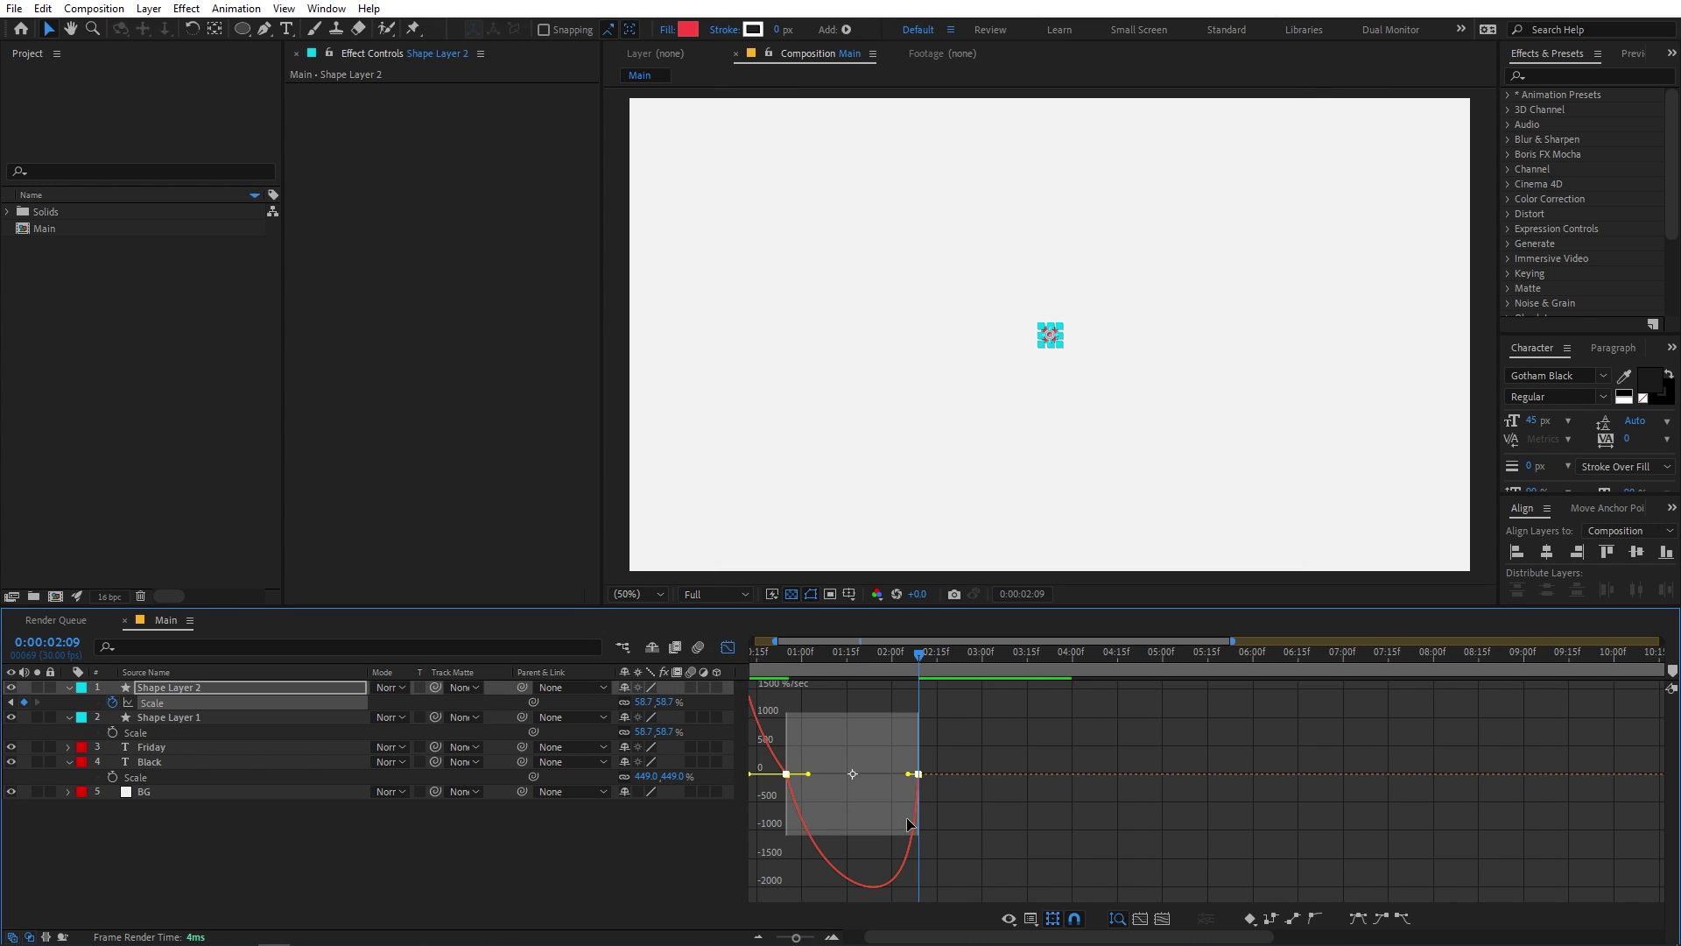
left_click_drag(1000, 749, 772, 792)
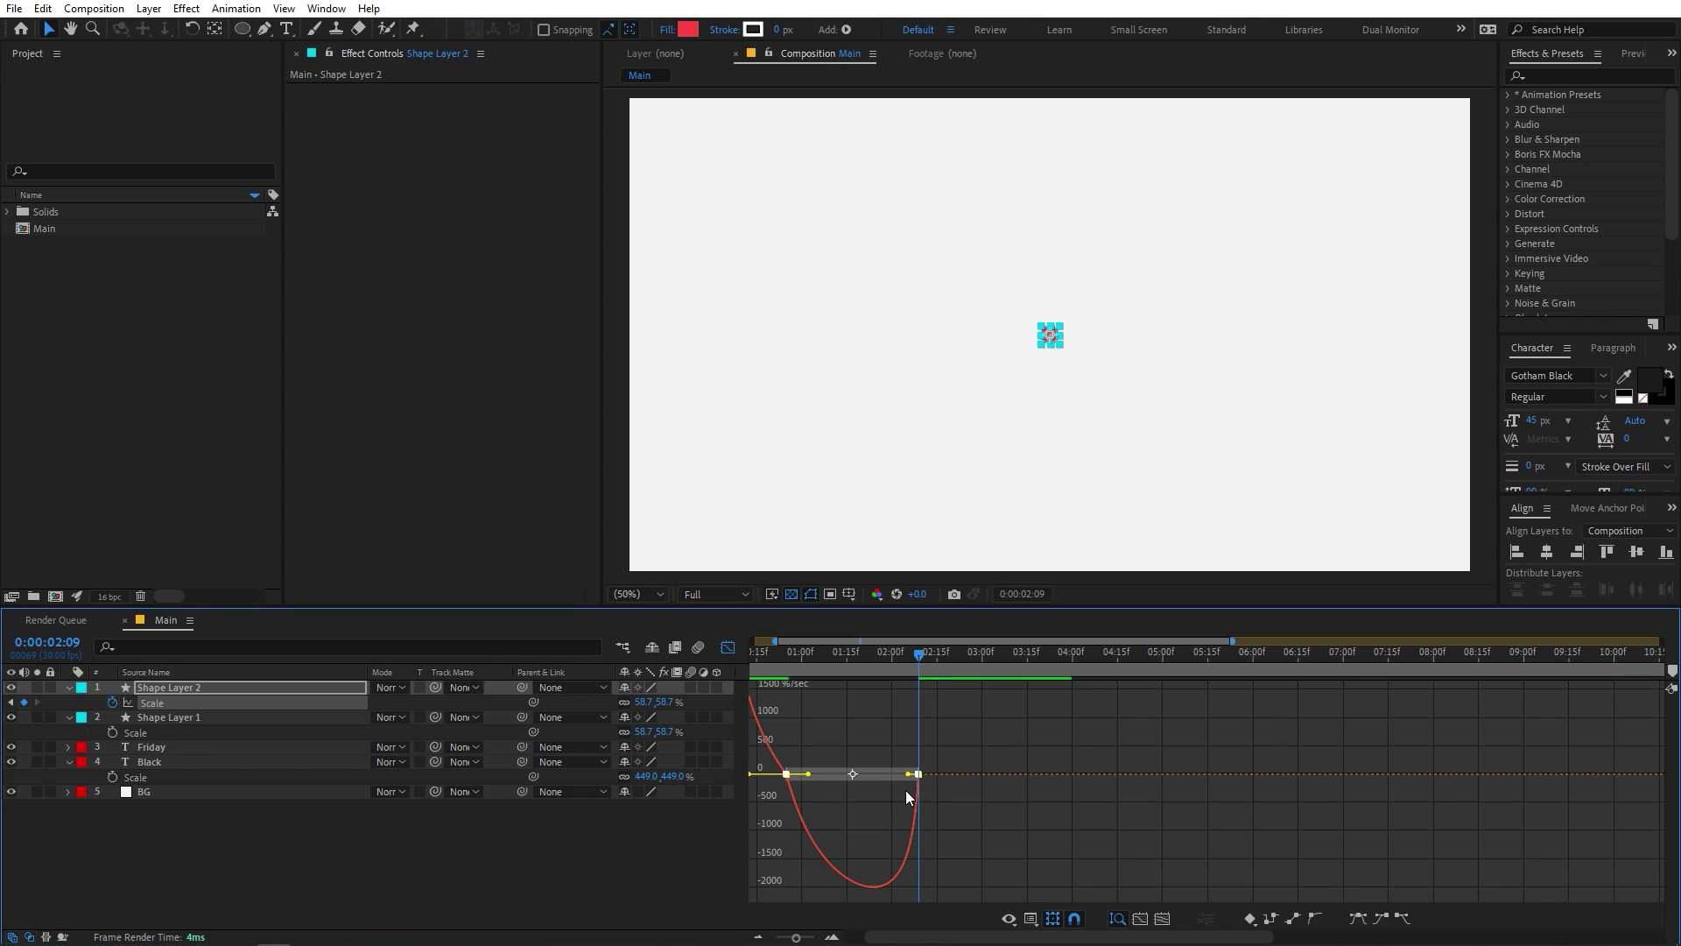
left_click_drag(908, 774, 849, 741)
key("minus")
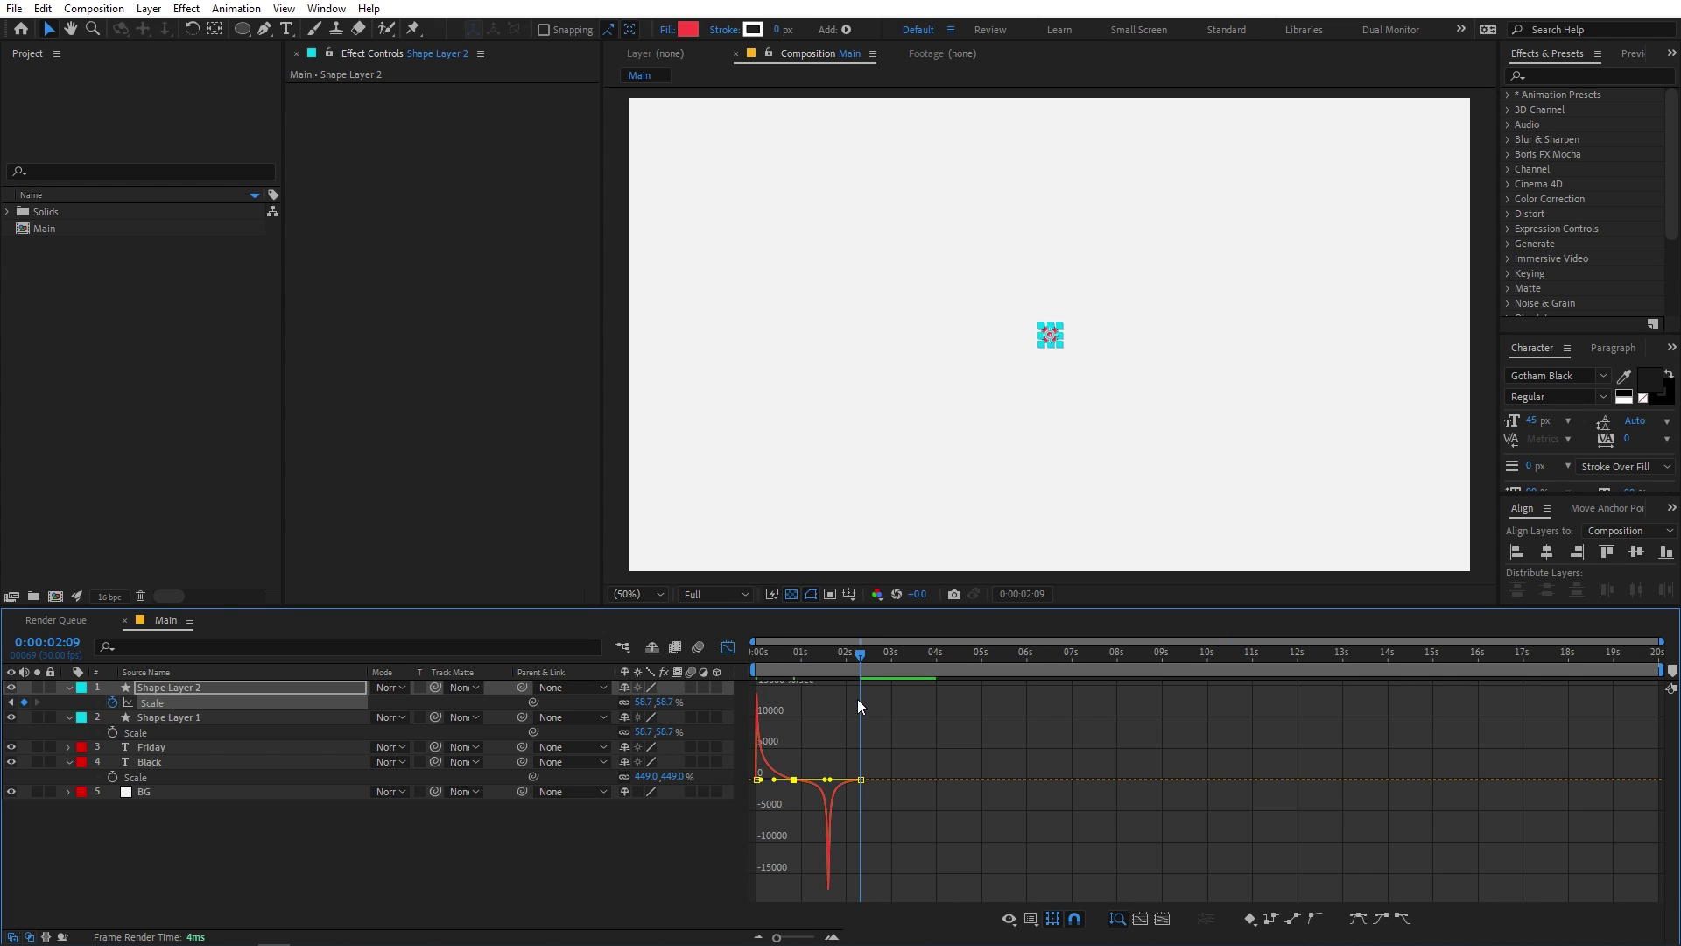
key("space")
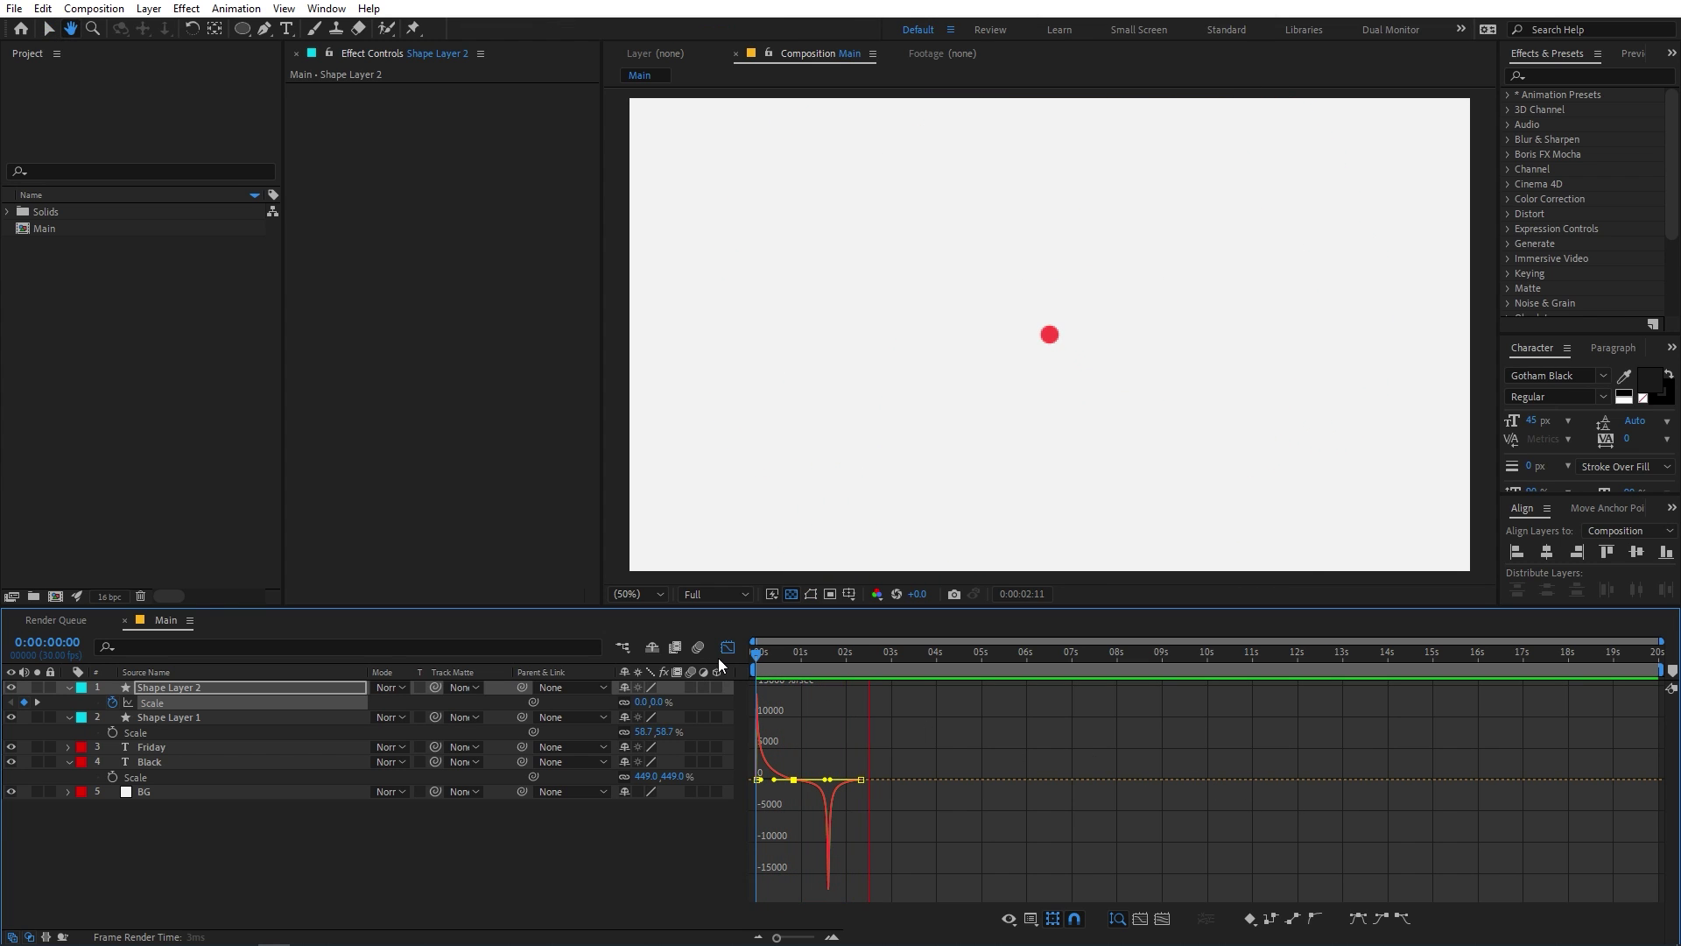
left_click(727, 647)
Set a position keyframe on Shape Layer 2 at 0:00:00:25 and reveal all its keyframed properties.
mouse_move(802, 671)
left_mouse_down()
mouse_move(782, 673)
mouse_move(872, 671)
mouse_move(795, 671)
left_mouse_up()
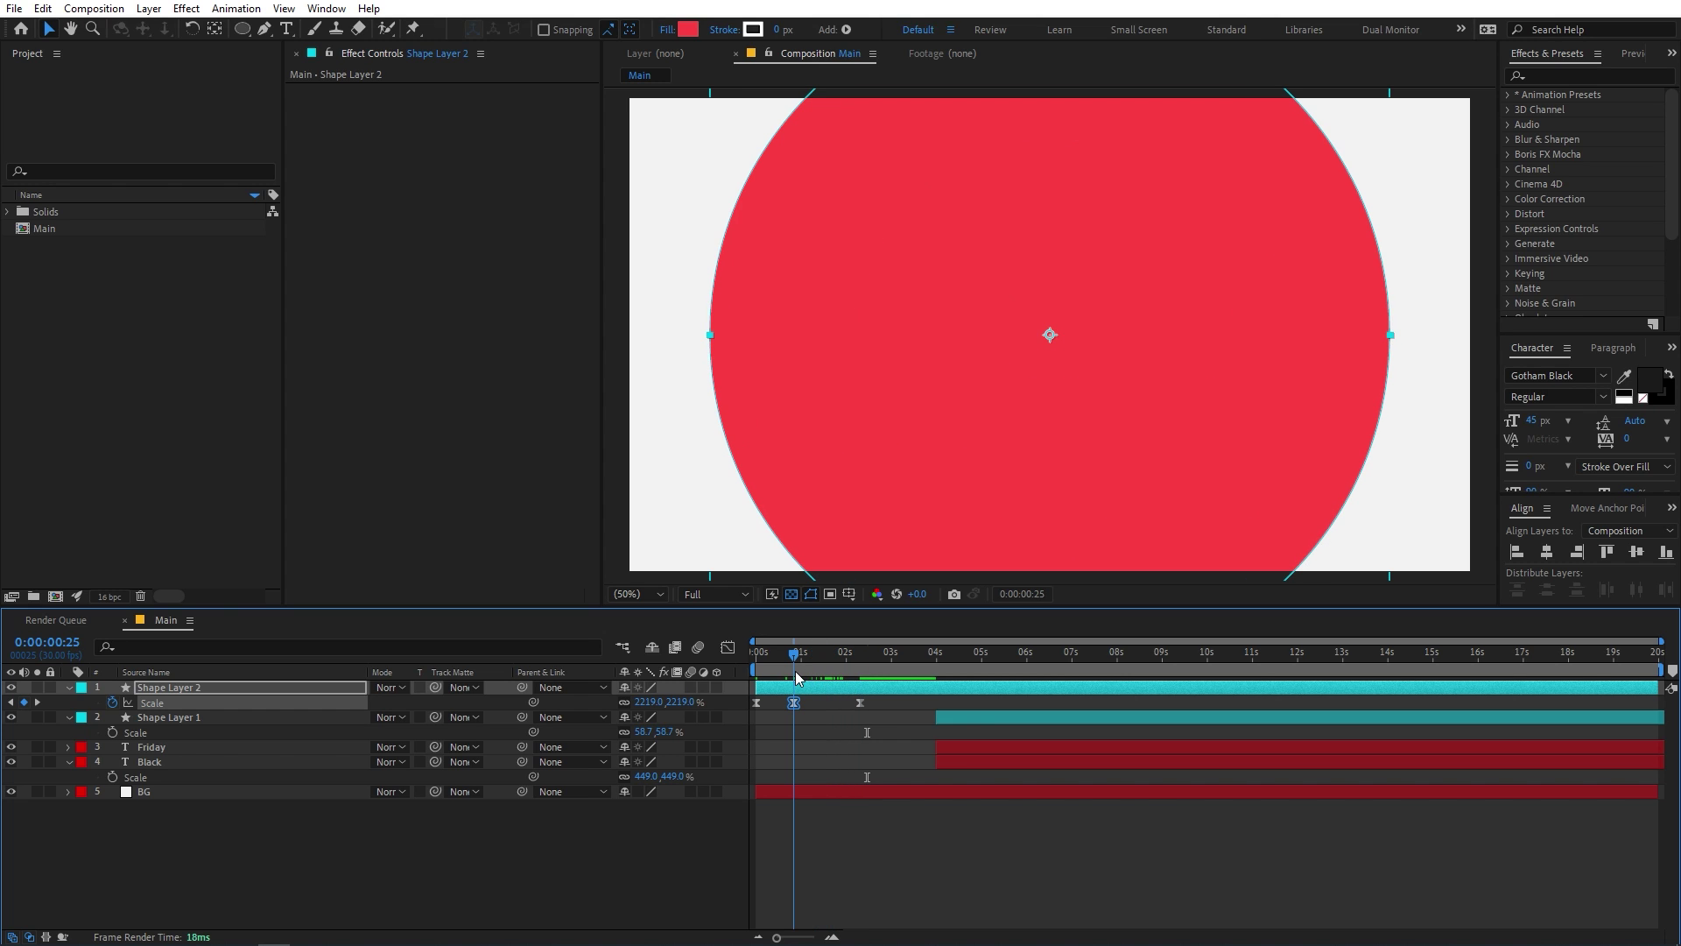
left_click(208, 682)
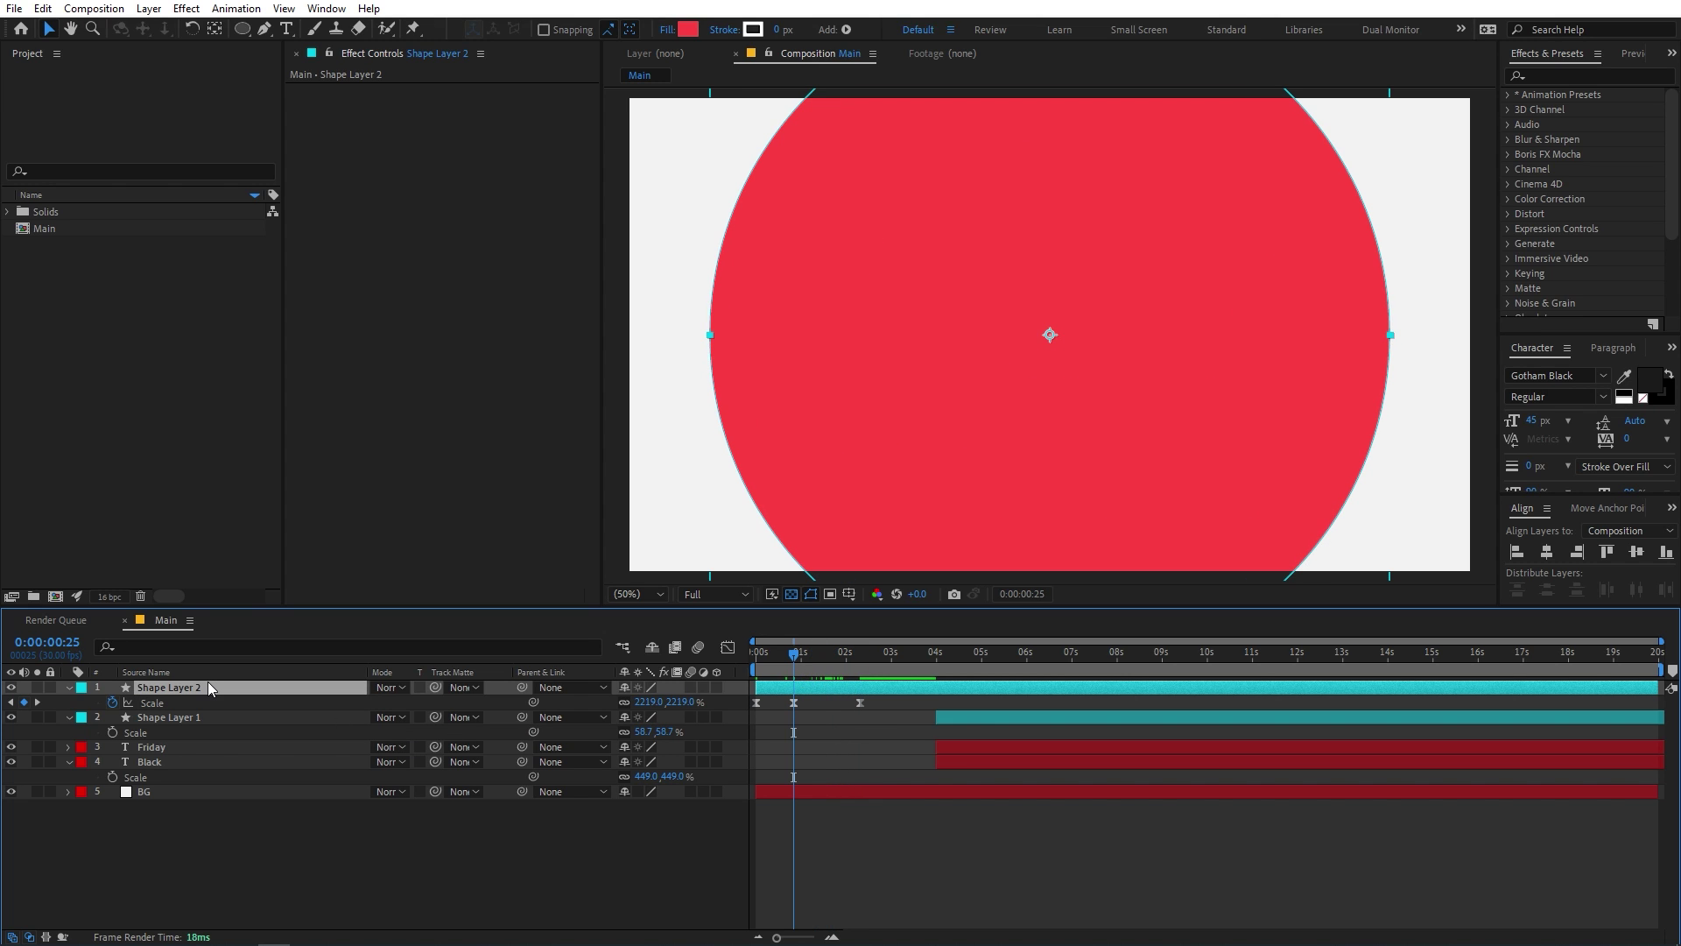
key("p")
left_click(111, 704)
left_click(894, 686)
key("p")
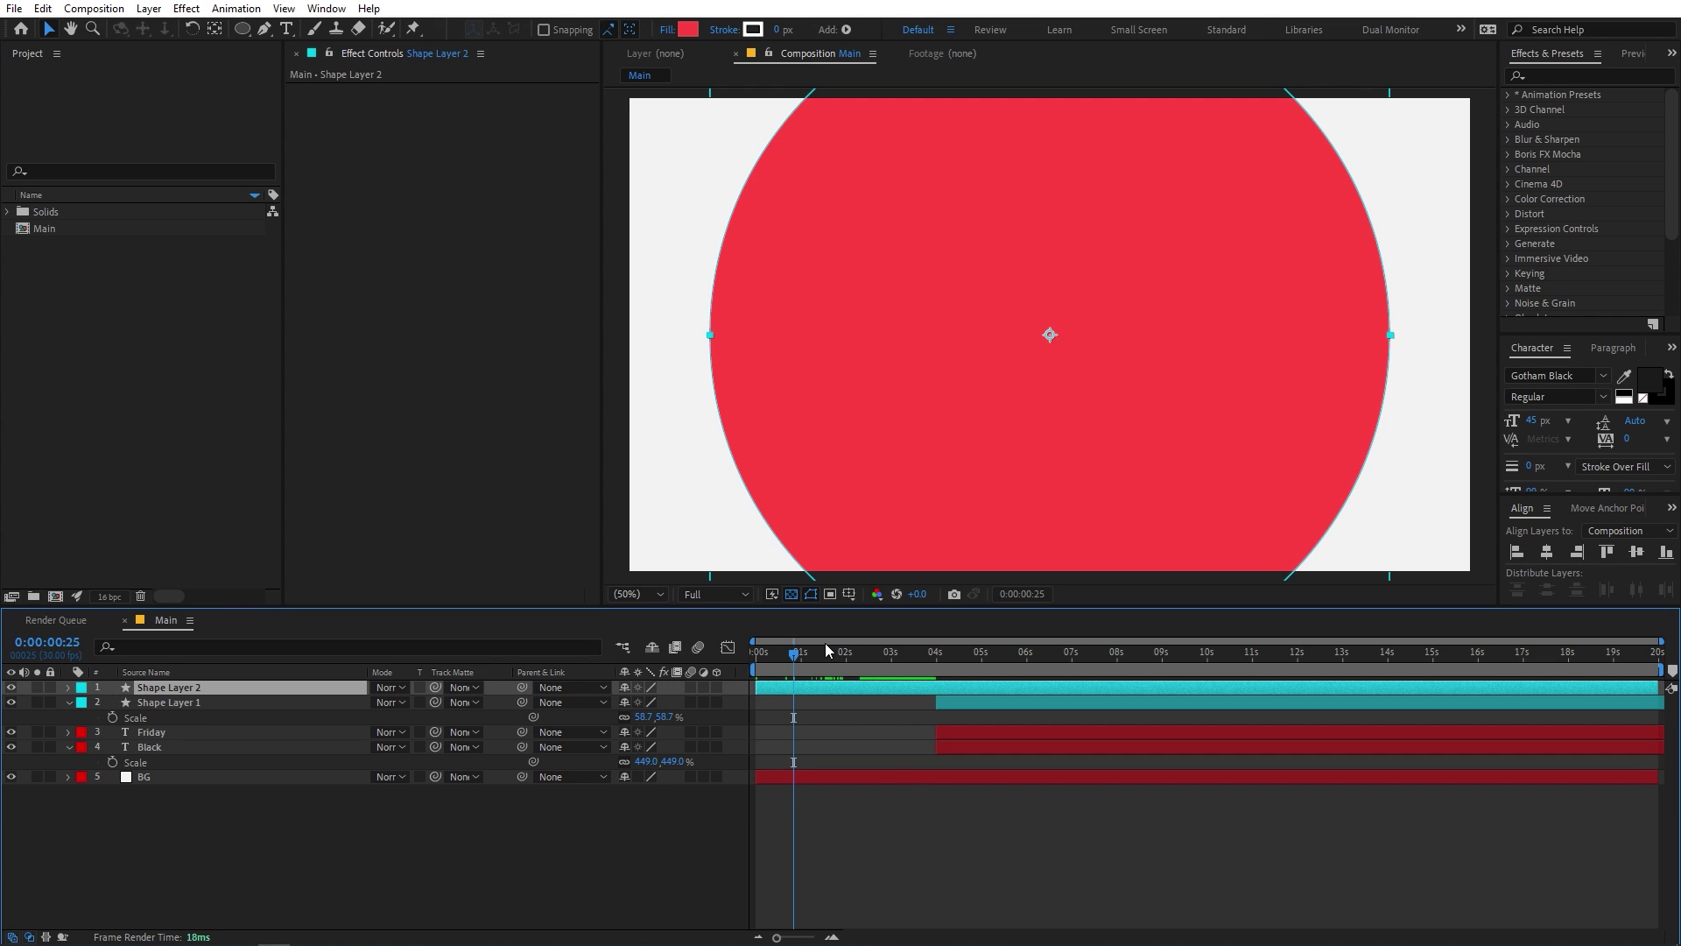
key("u")
Copy Shape Layer 1's position (1300.5, 651.1) to Shape Layer 2 as a position keyframe at 0:00:02:09.
left_click_drag(823, 642, 855, 655)
left_click(139, 733)
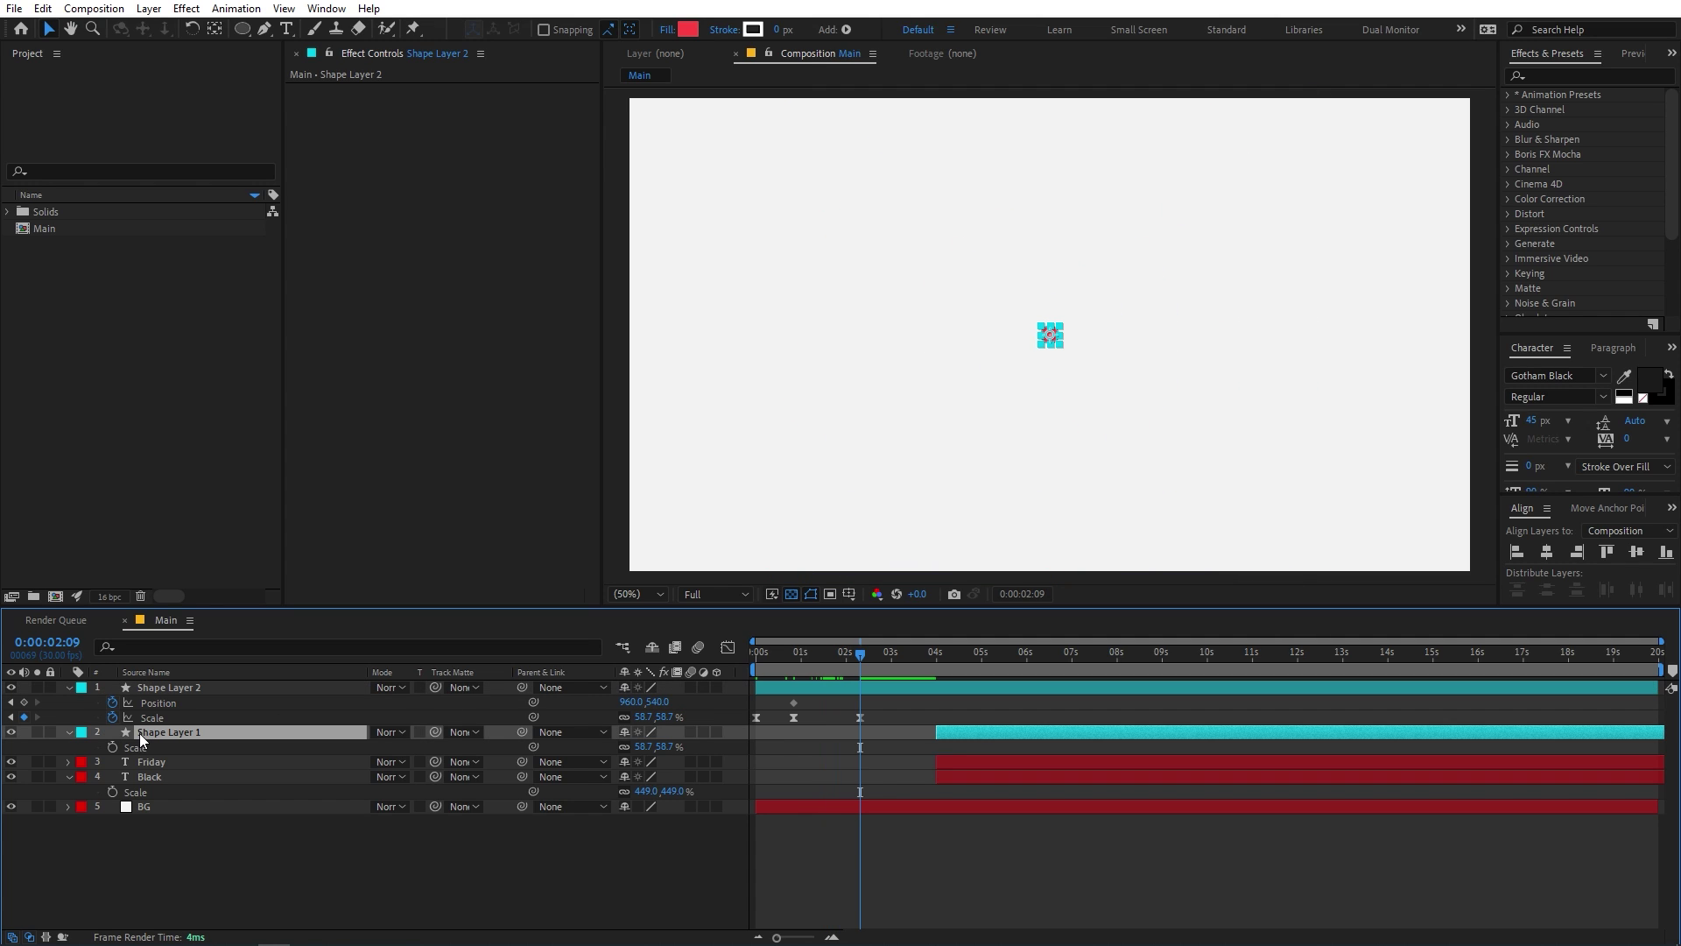
key("p")
left_click(133, 749)
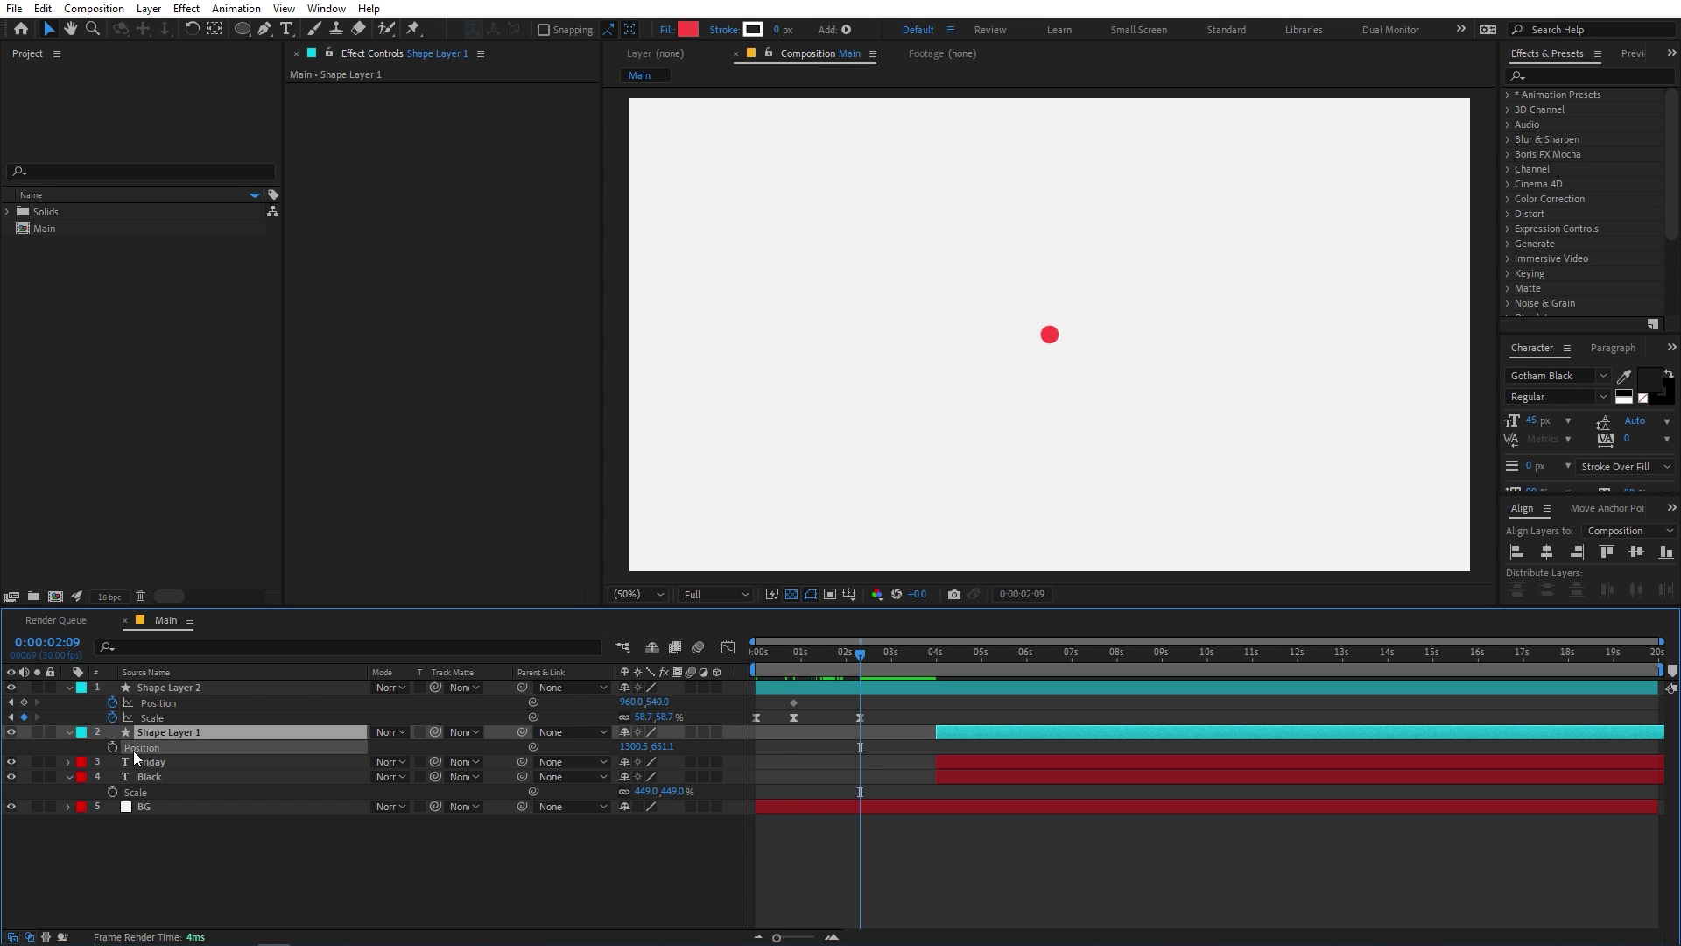
left_click(160, 703)
key("ctrl+v")
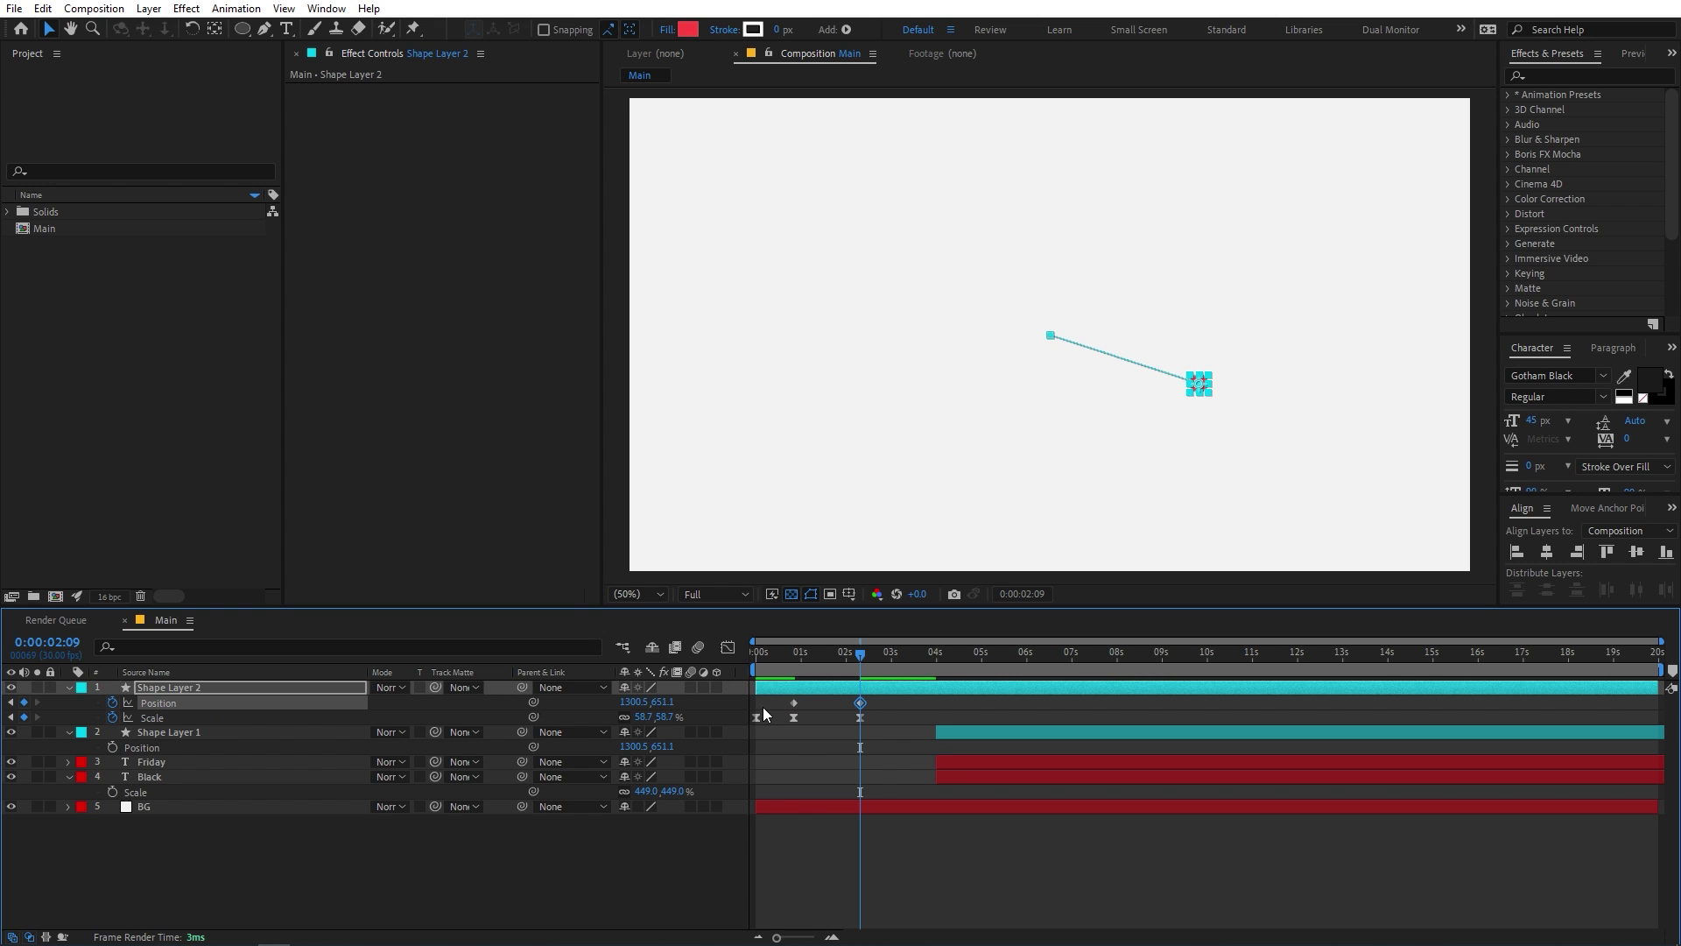
Apply Easy Ease to Shape Layer 2's position keyframes, pull the speed curve's end handle toward the middle, and preview the motion.
left_click_drag(886, 658, 774, 706)
key("F9")
left_click(726, 648)
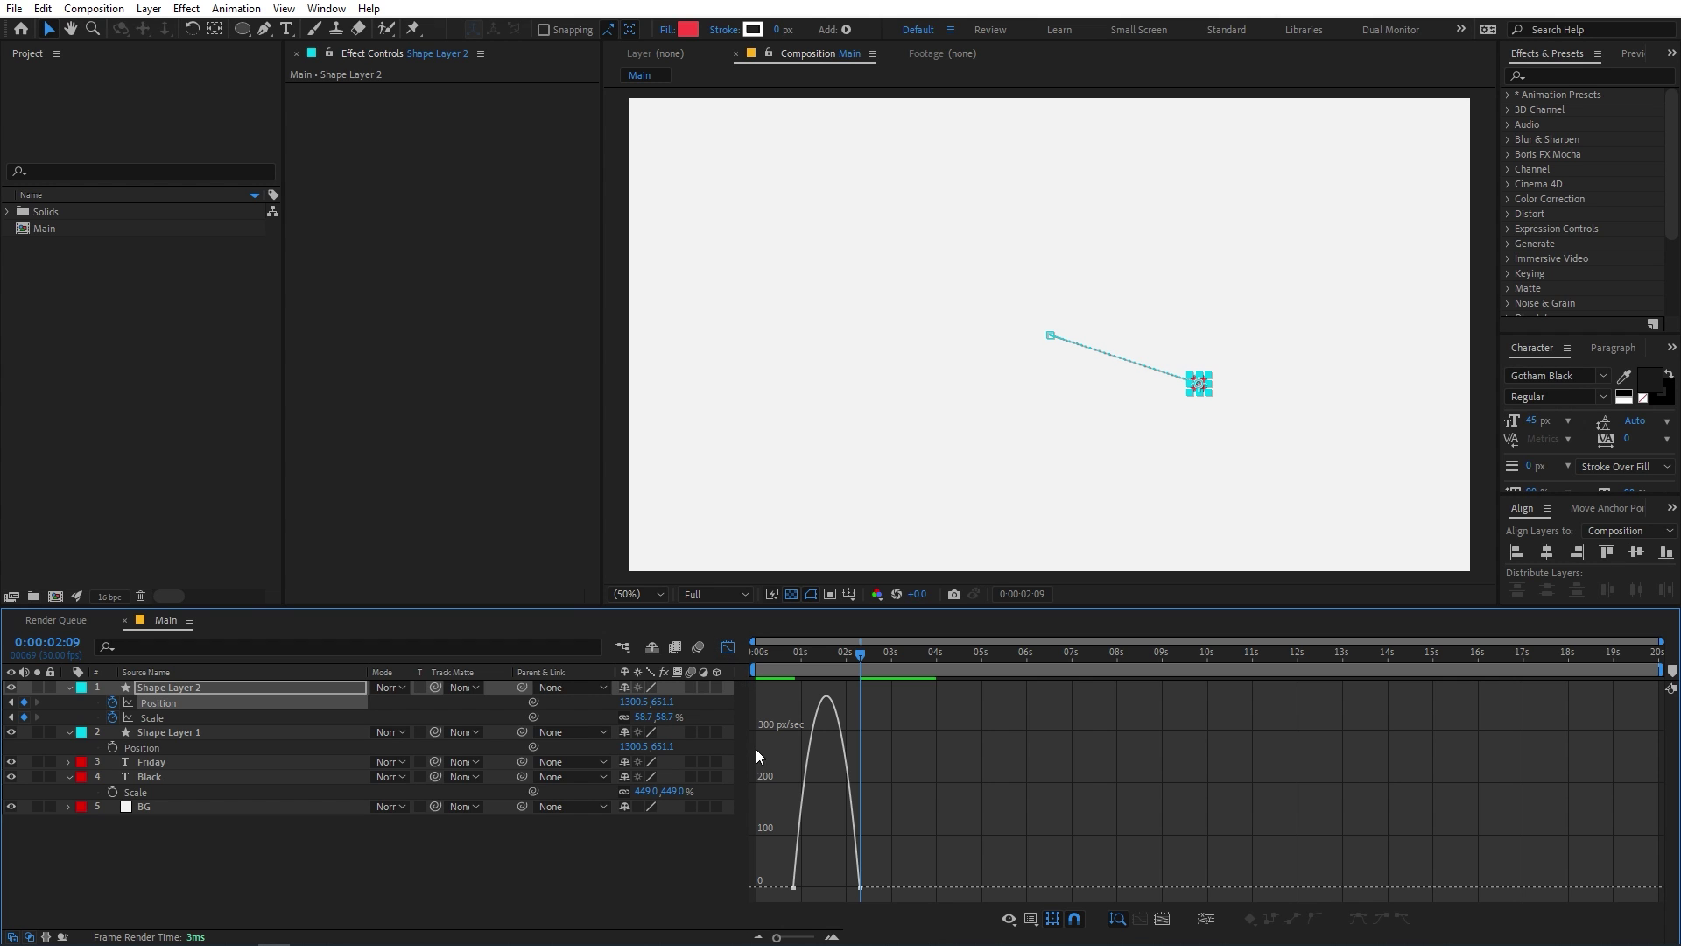
left_click(856, 881)
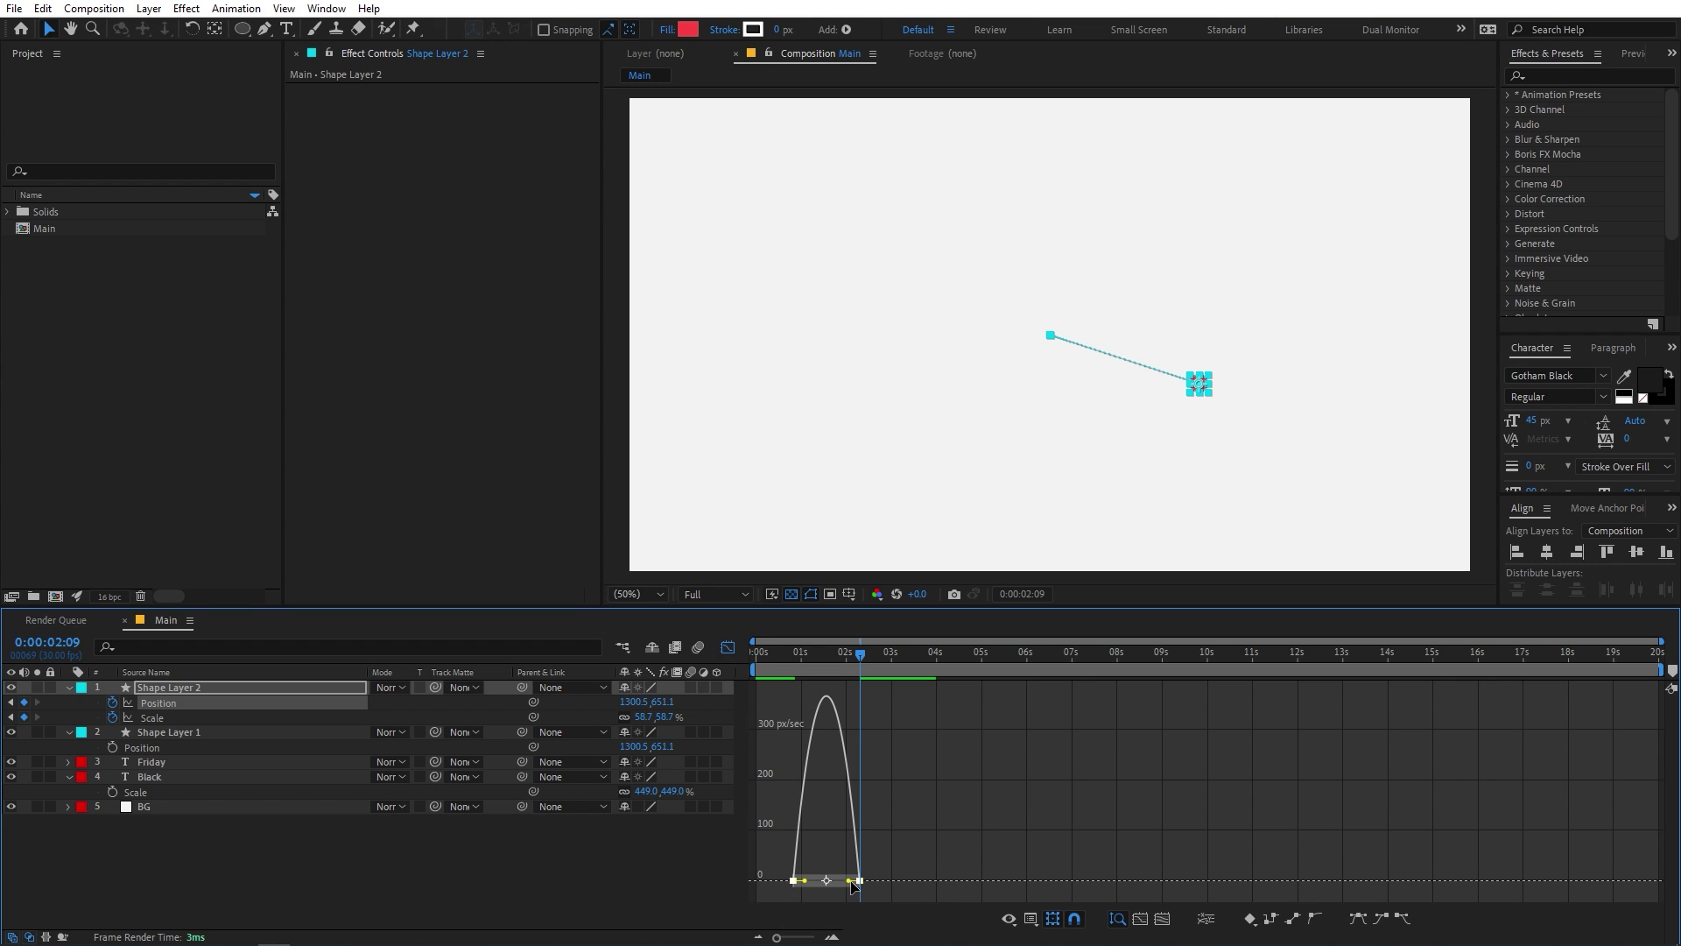
left_click_drag(849, 881, 829, 889)
key("shift+F3")
key("space")
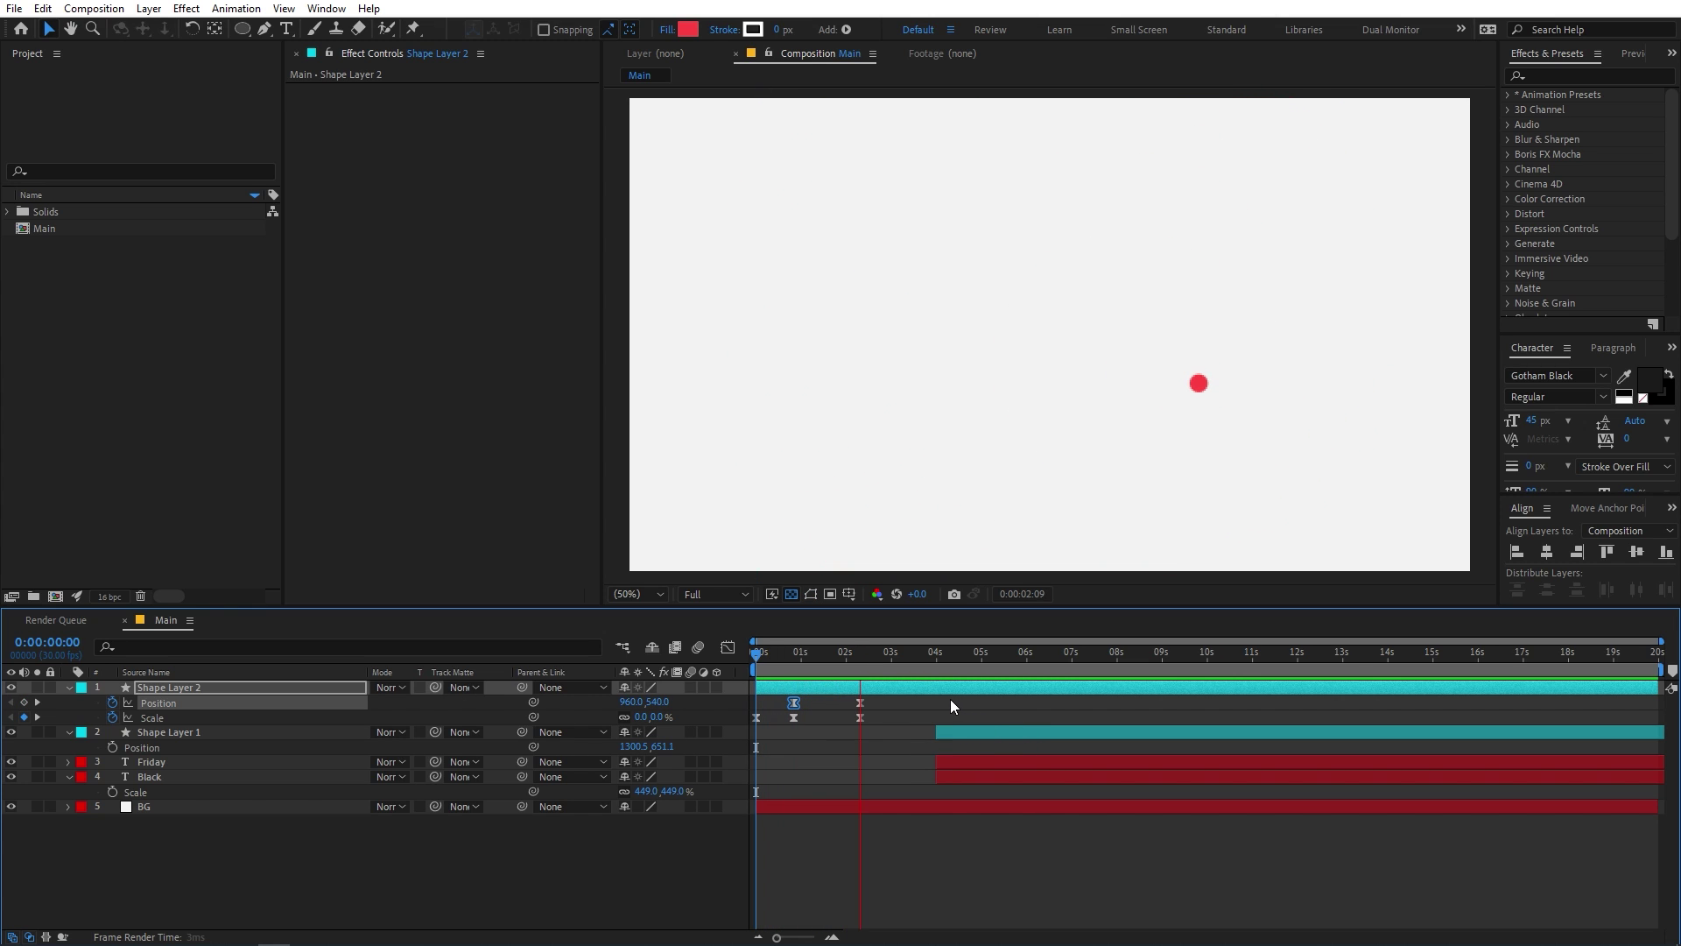
key("space")
Shift the Friday and Black text layers so both start at 0:00:01:16, and preview the timing.
left_click_drag(890, 663, 823, 671)
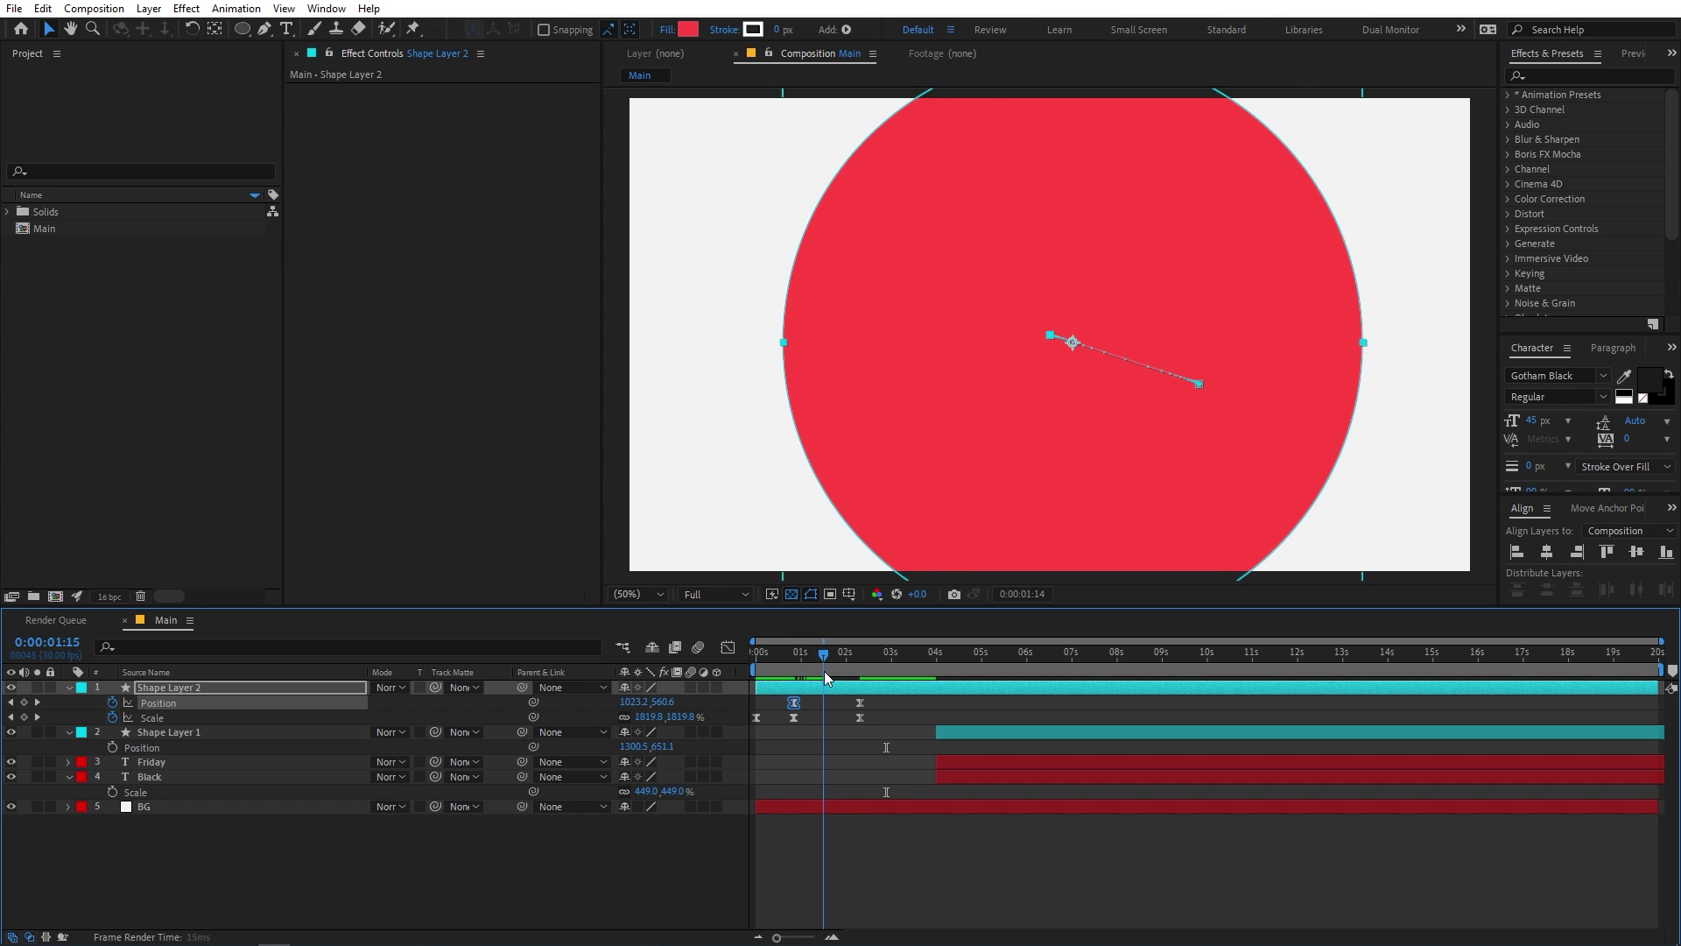
left_click(988, 763)
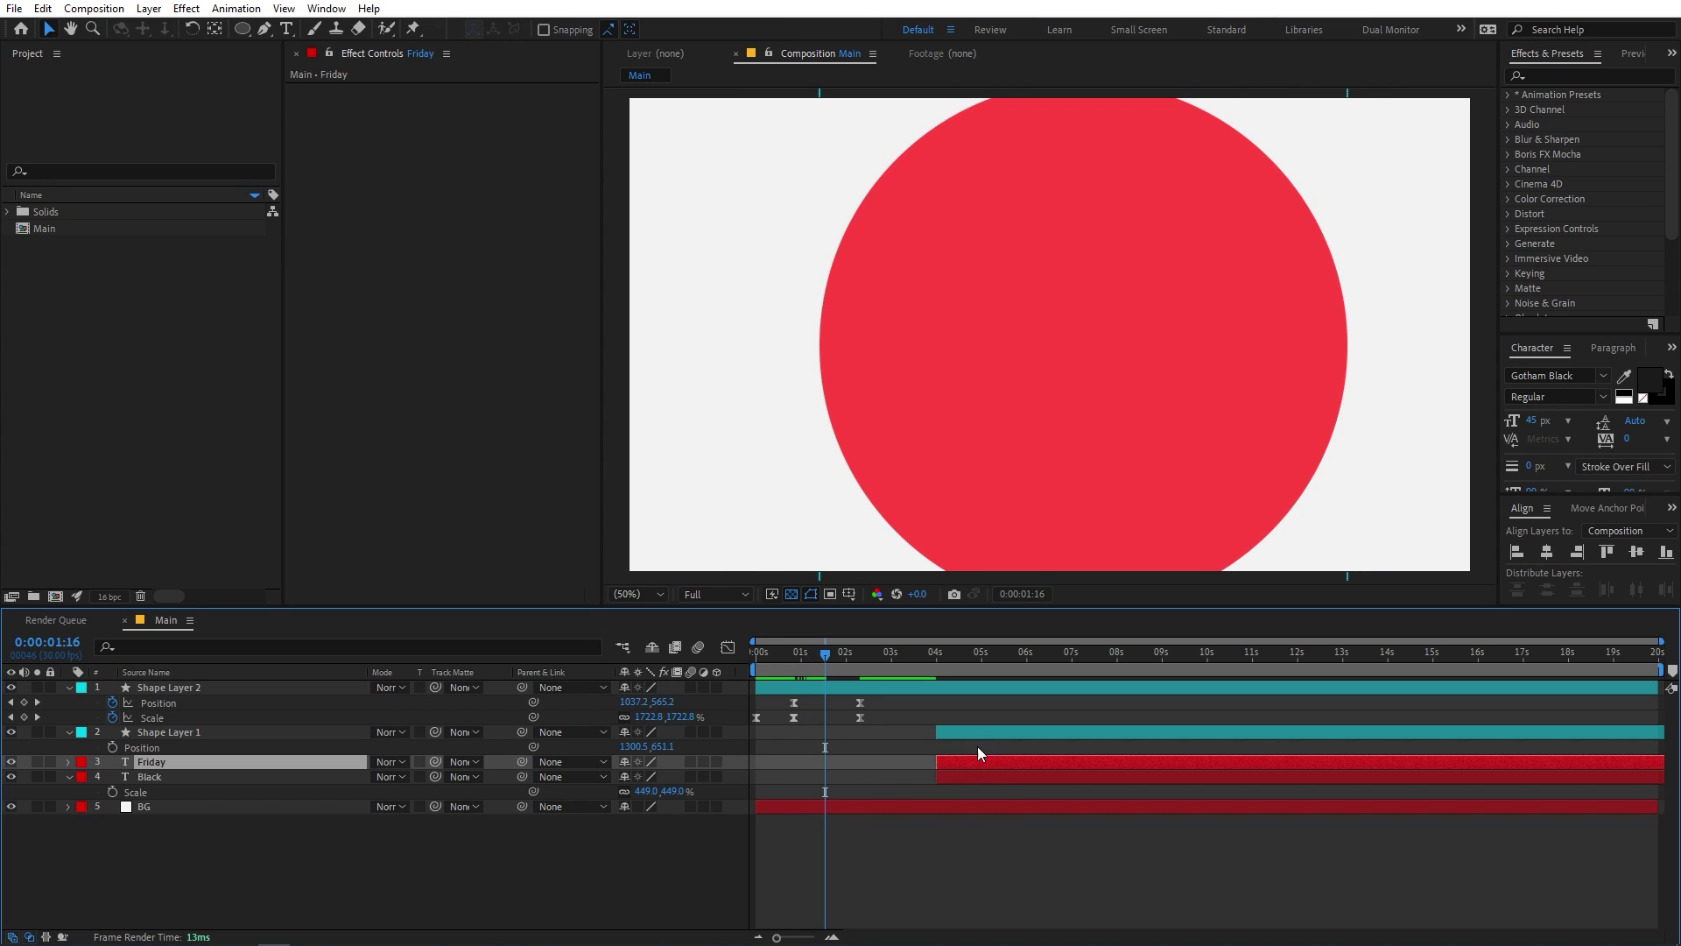
left_click(982, 776, "shift")
left_click_drag(983, 780, 888, 791)
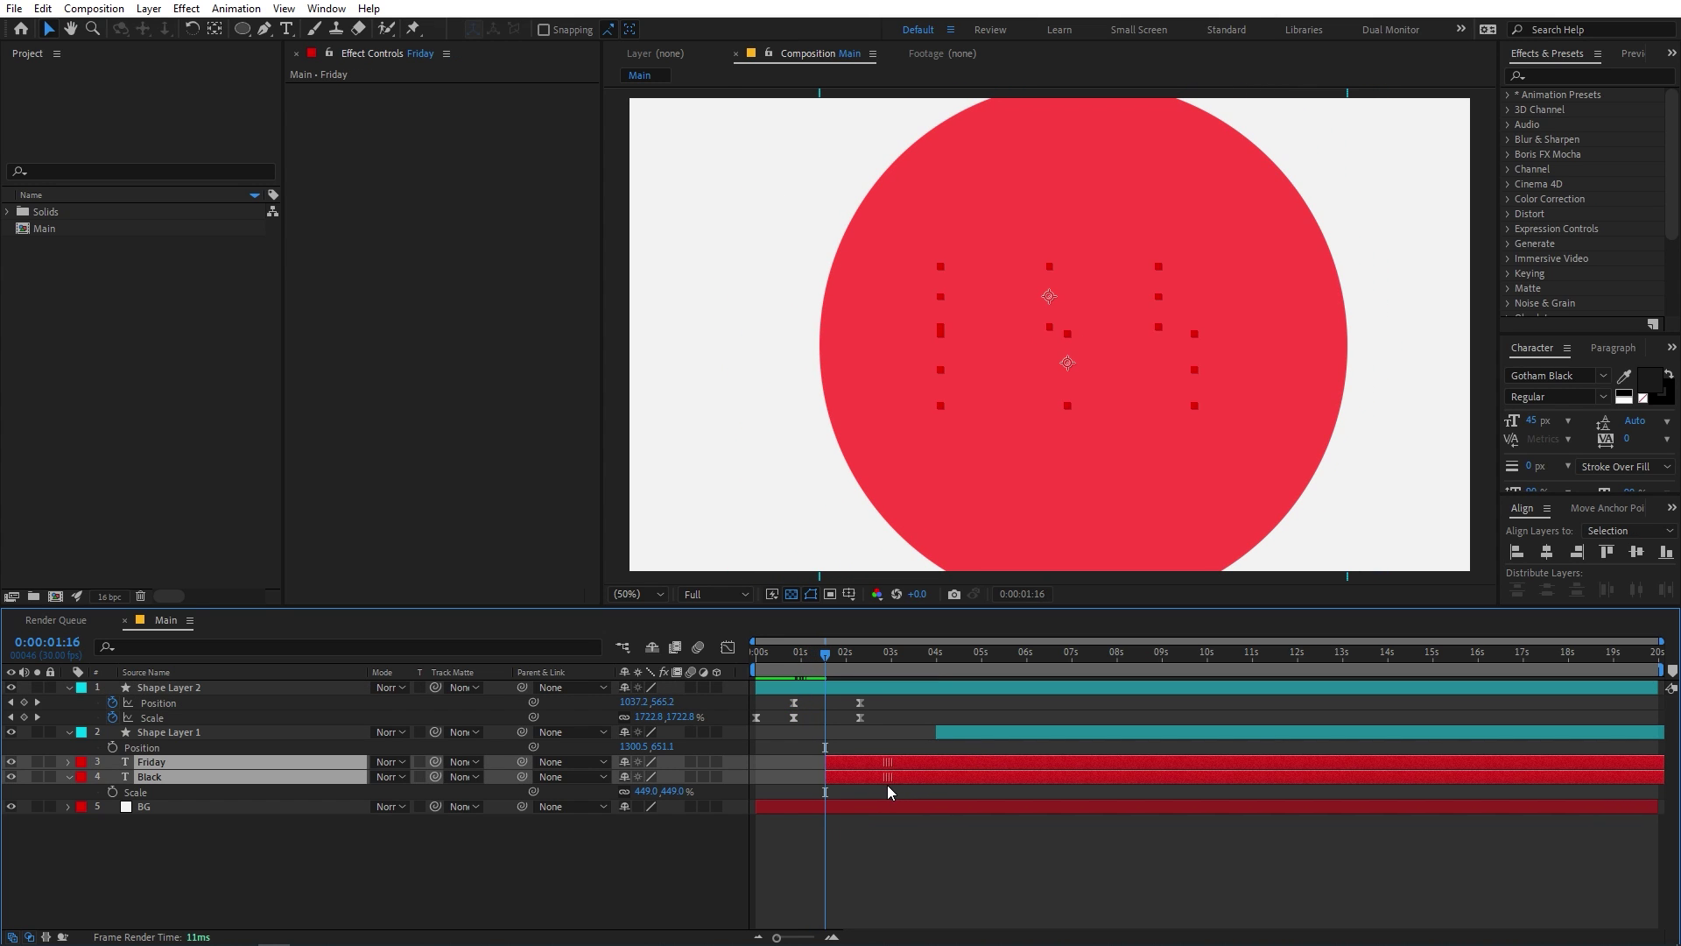
key("space")
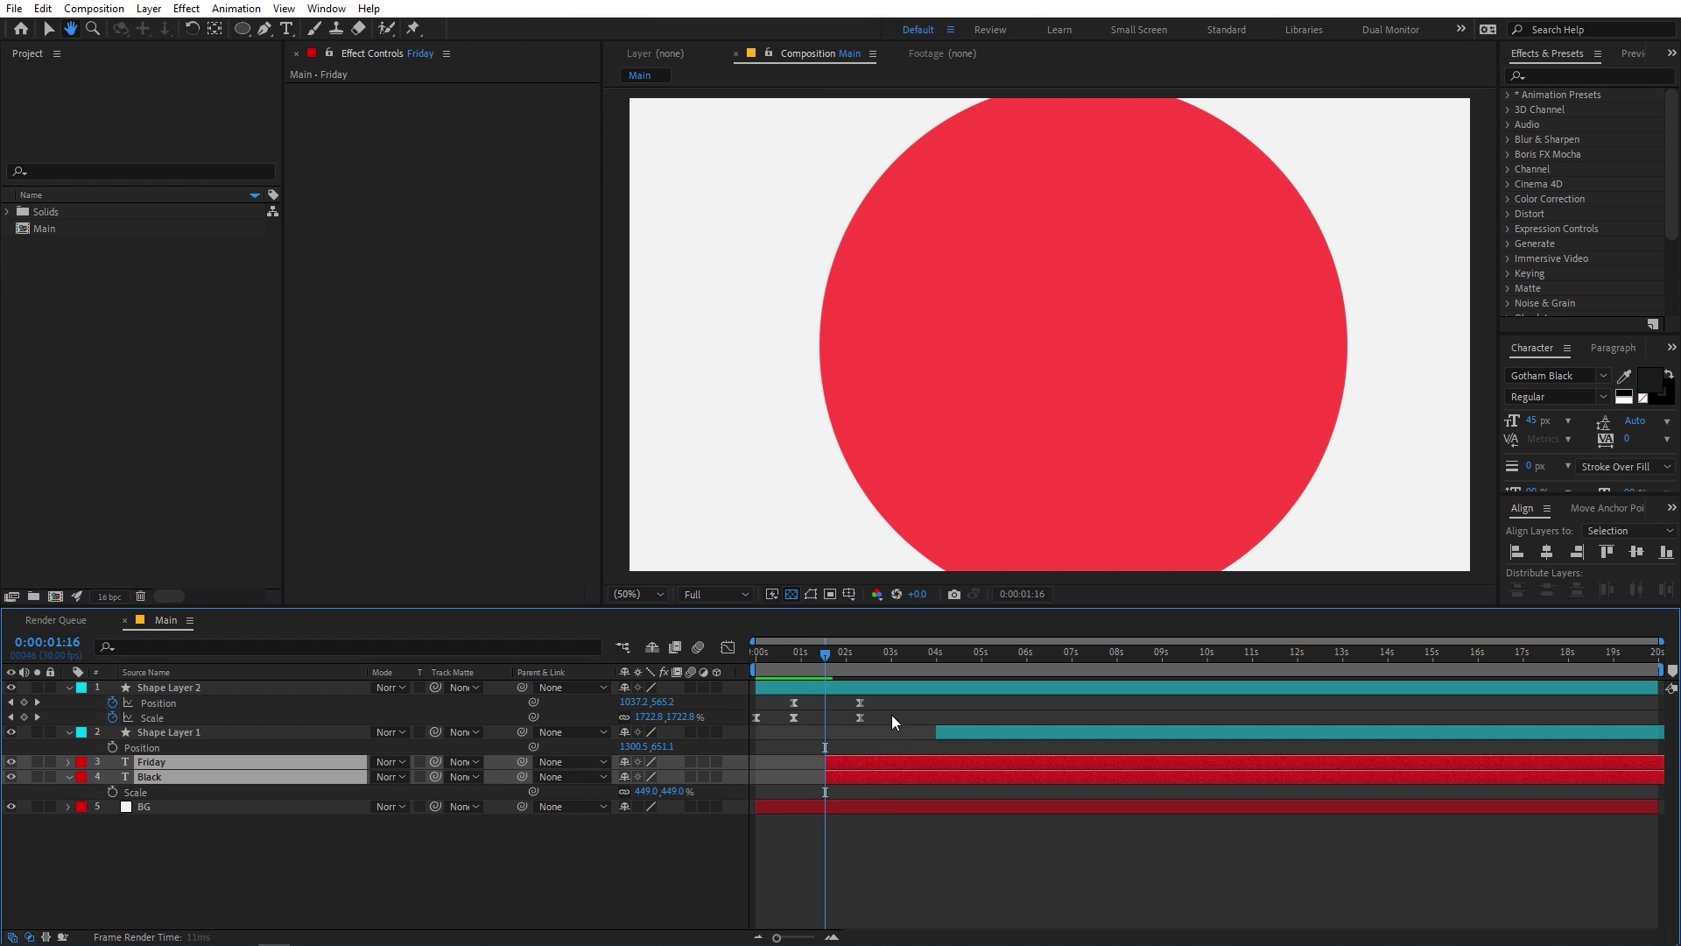
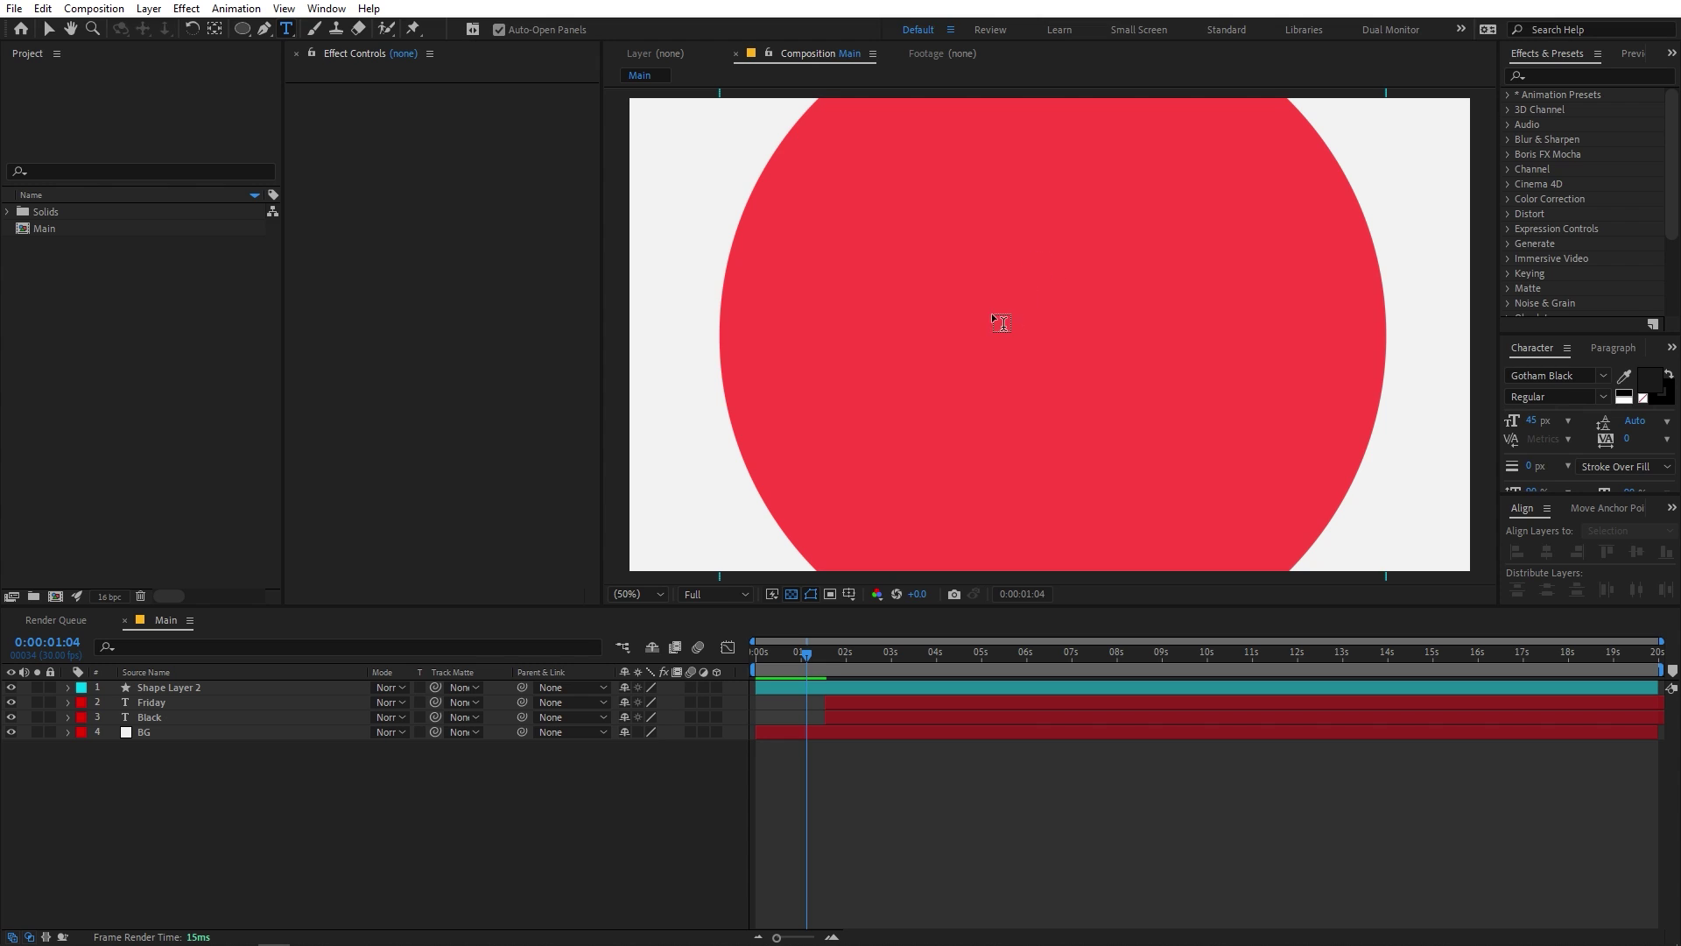
Add a text layer reading "SALE" and align it to the composition's horizontal and vertical centre.
left_click(992, 313)
type("SA")
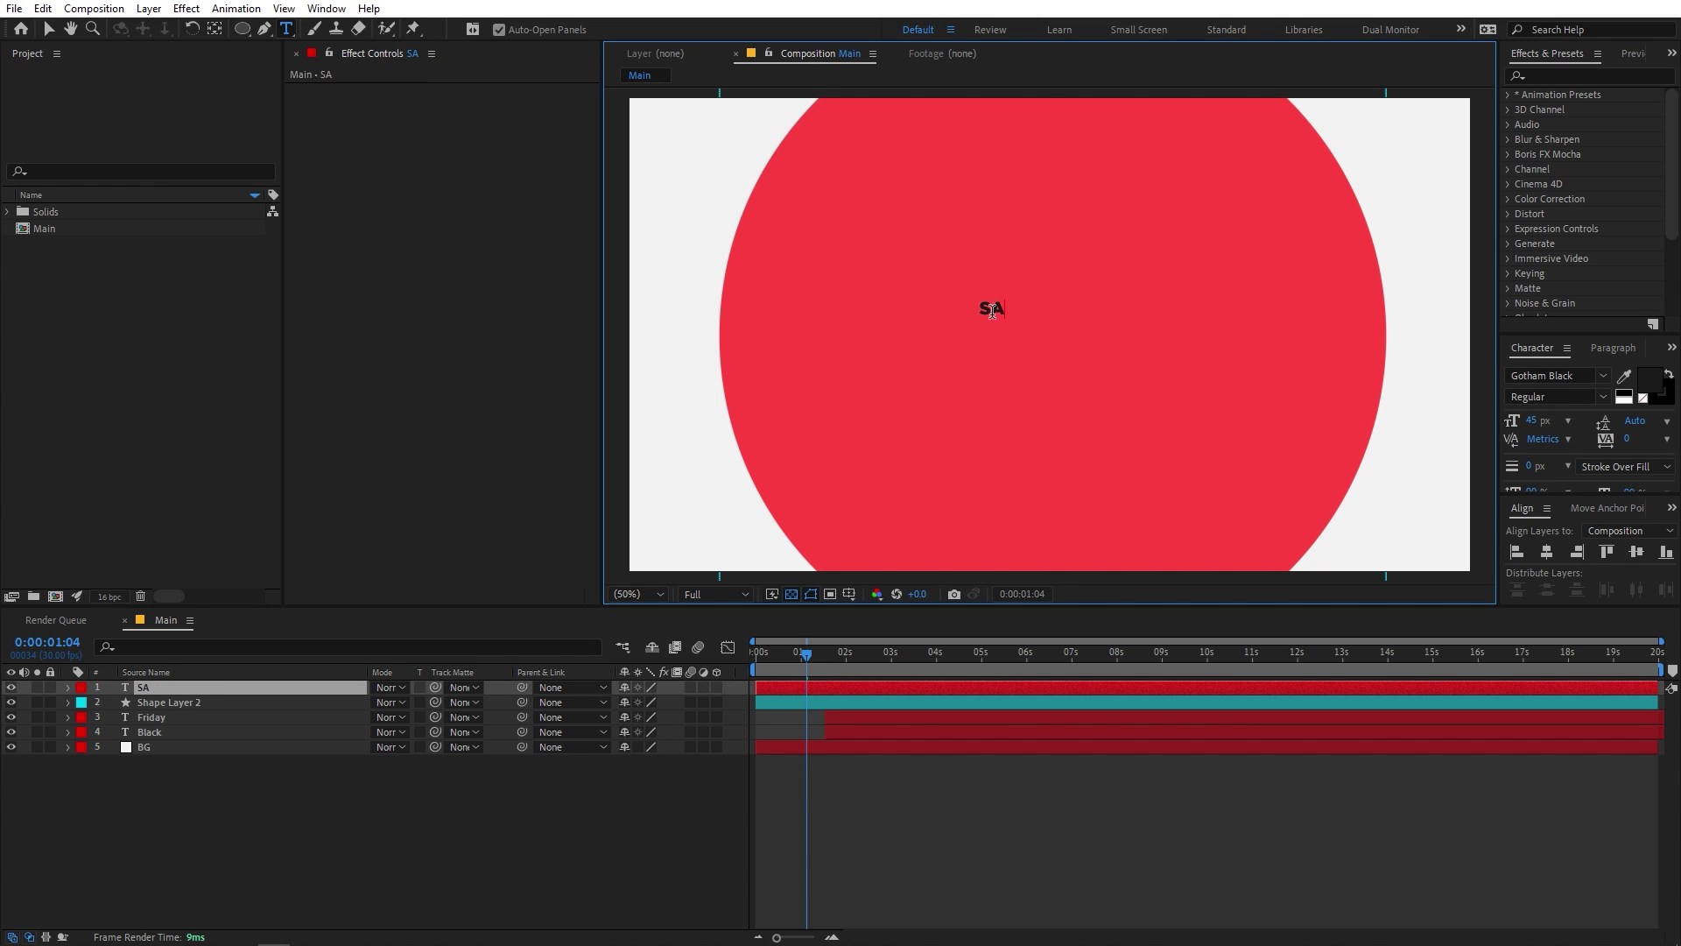
type("LE")
left_click(1548, 551)
left_click(1629, 555)
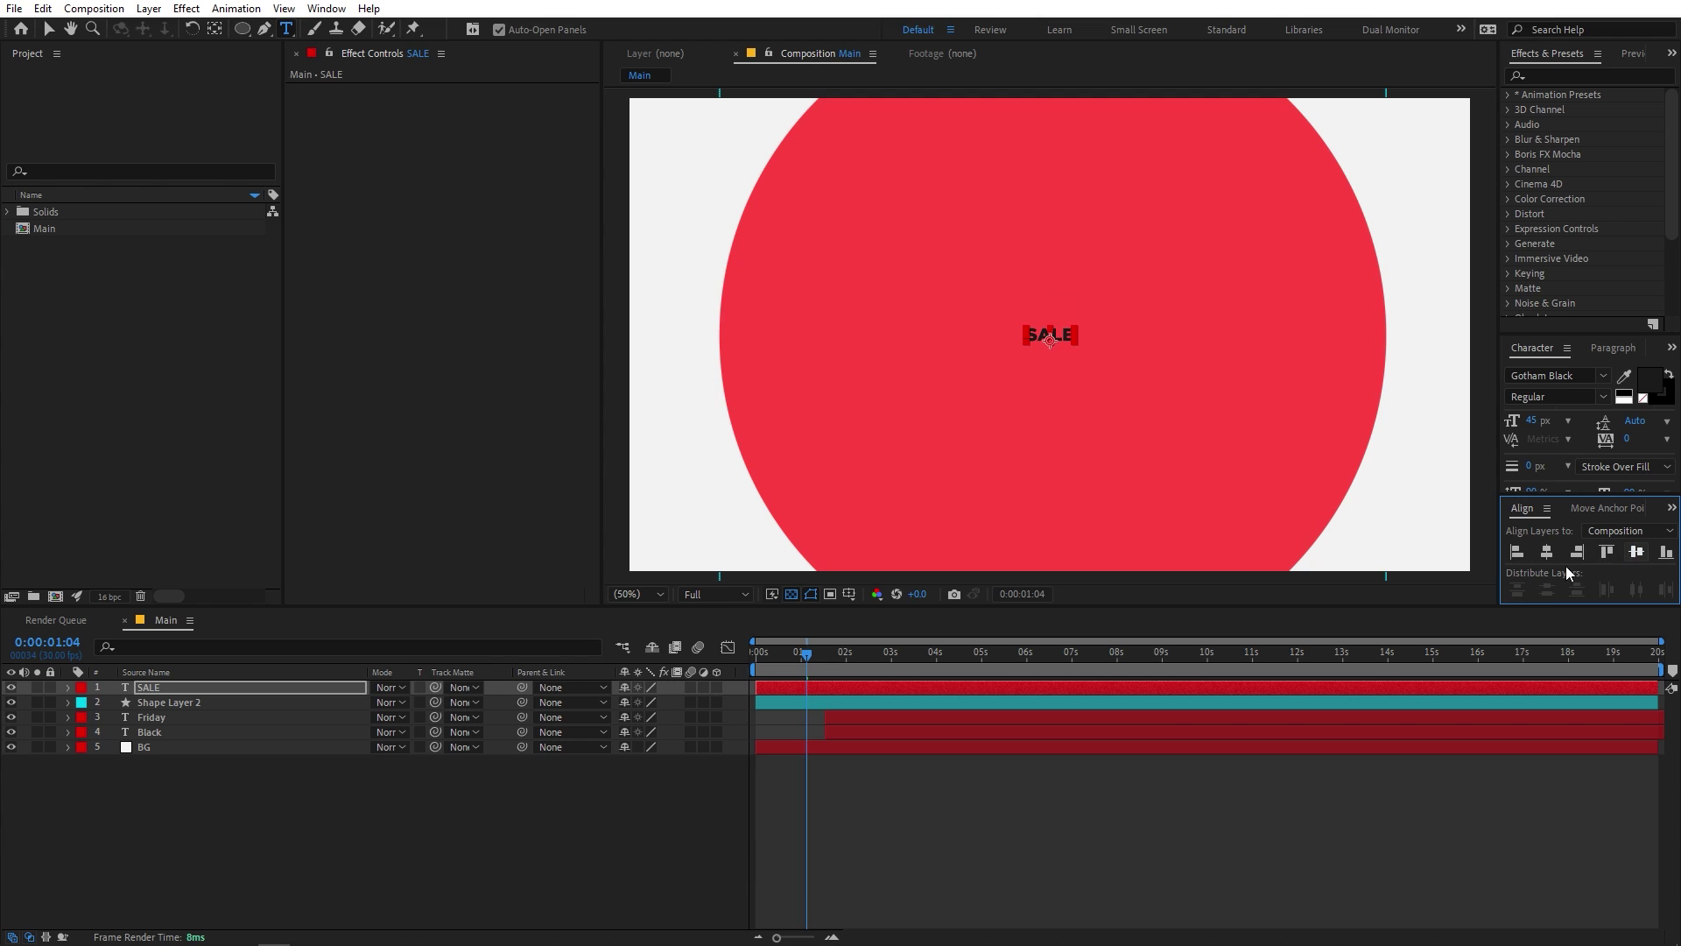
Centre the SALE layer's anchor point within the text and scale the layer to 711%.
left_click(215, 31)
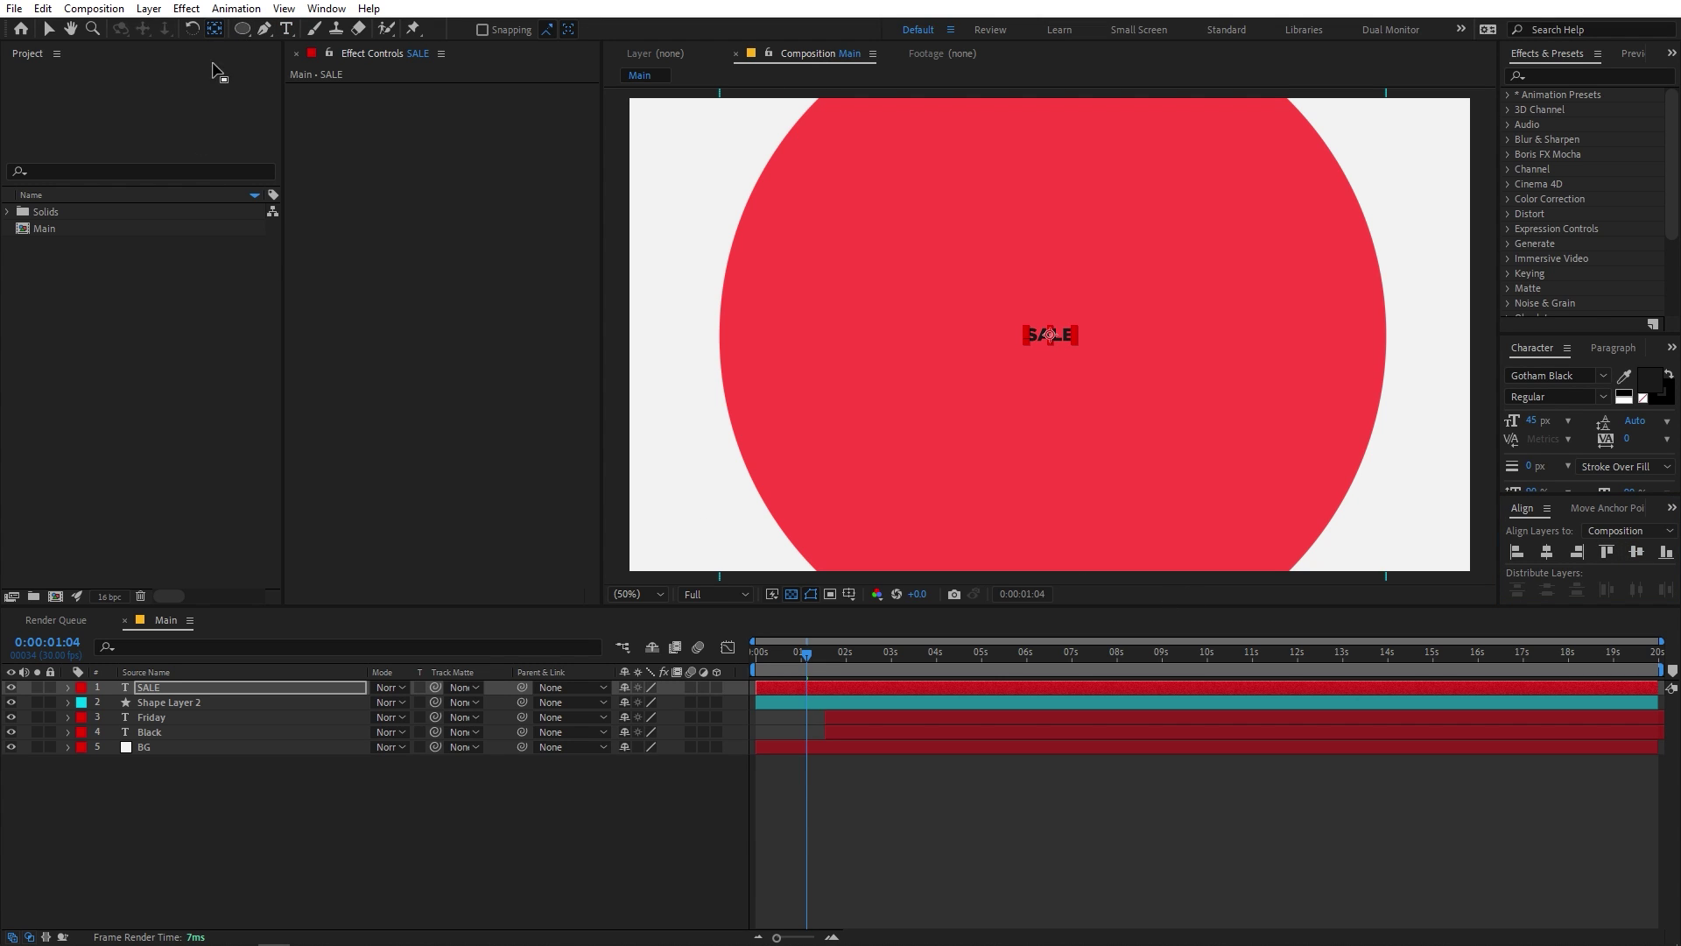
left_click(233, 688)
key("s")
left_click_drag(646, 703, 1169, 689)
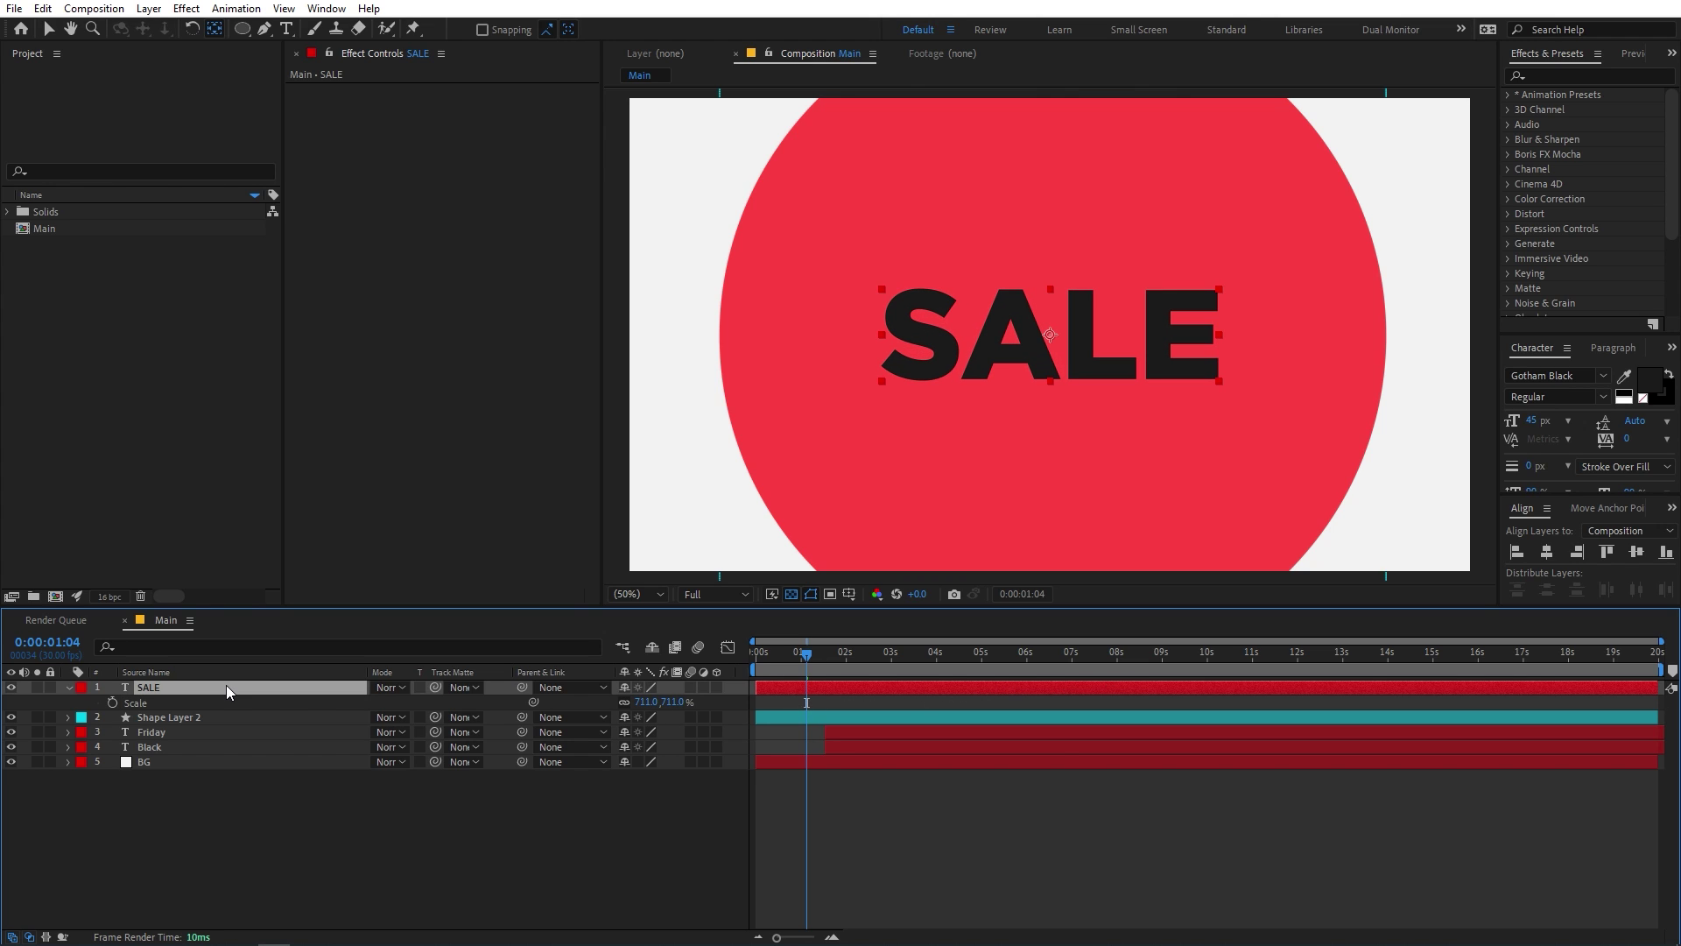
Duplicate the SALE layer, hide the original, and turn the copy into outlined text with no fill and a 0.4 px stroke.
key("ctrl+d")
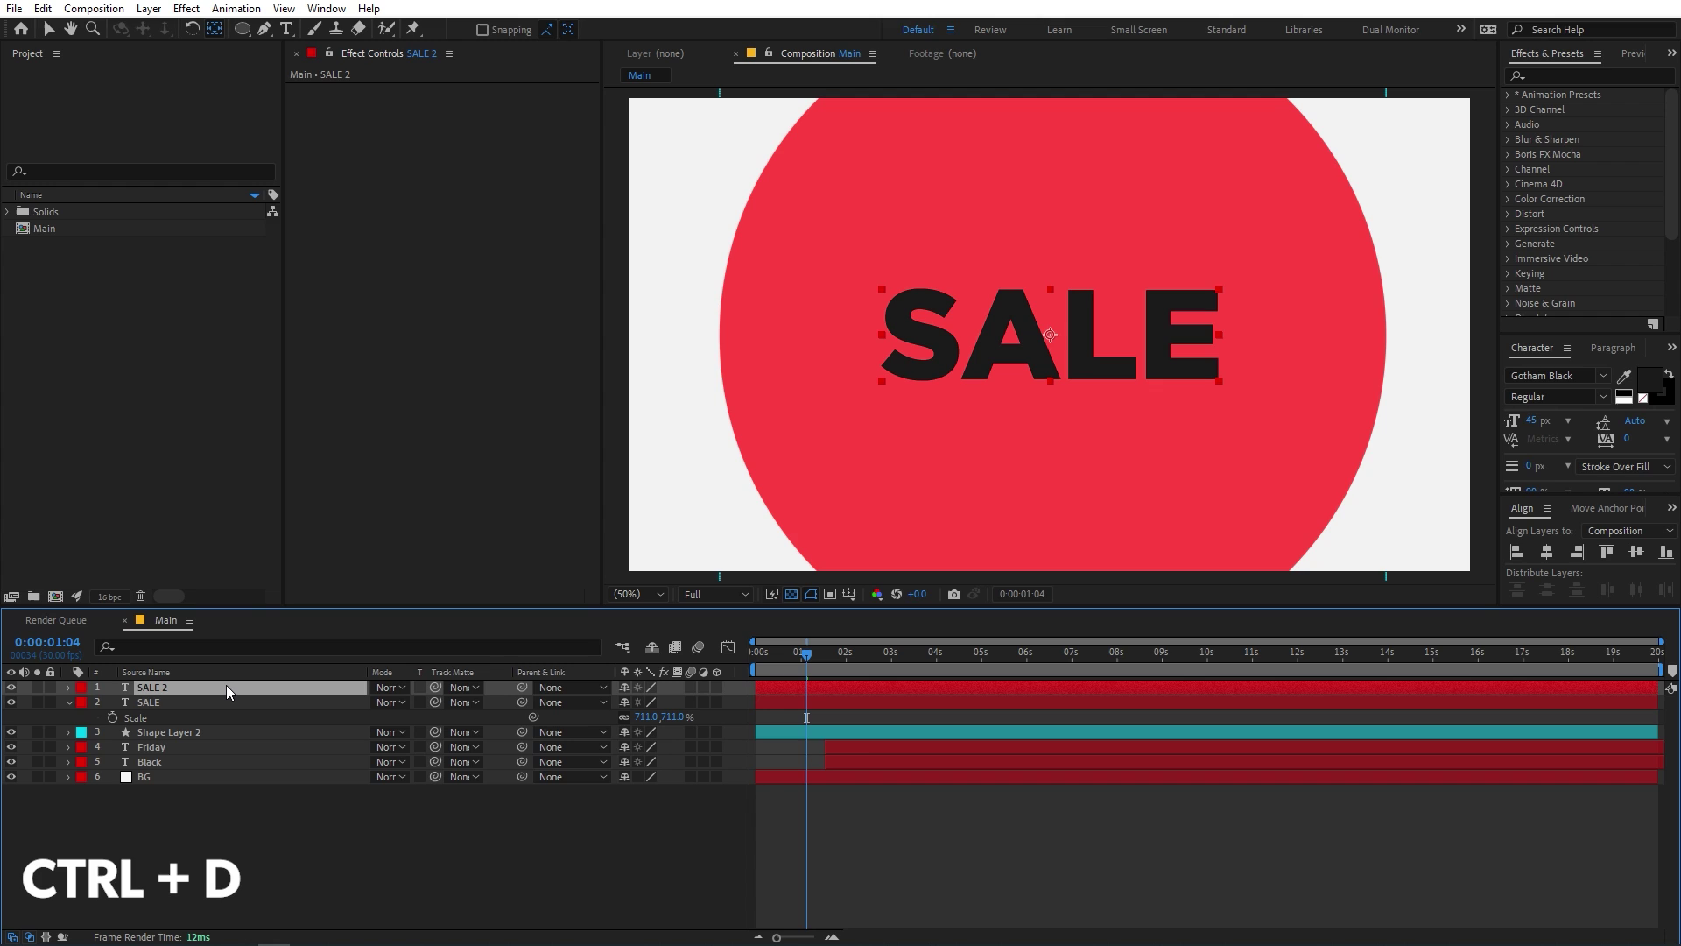
left_click(1644, 399)
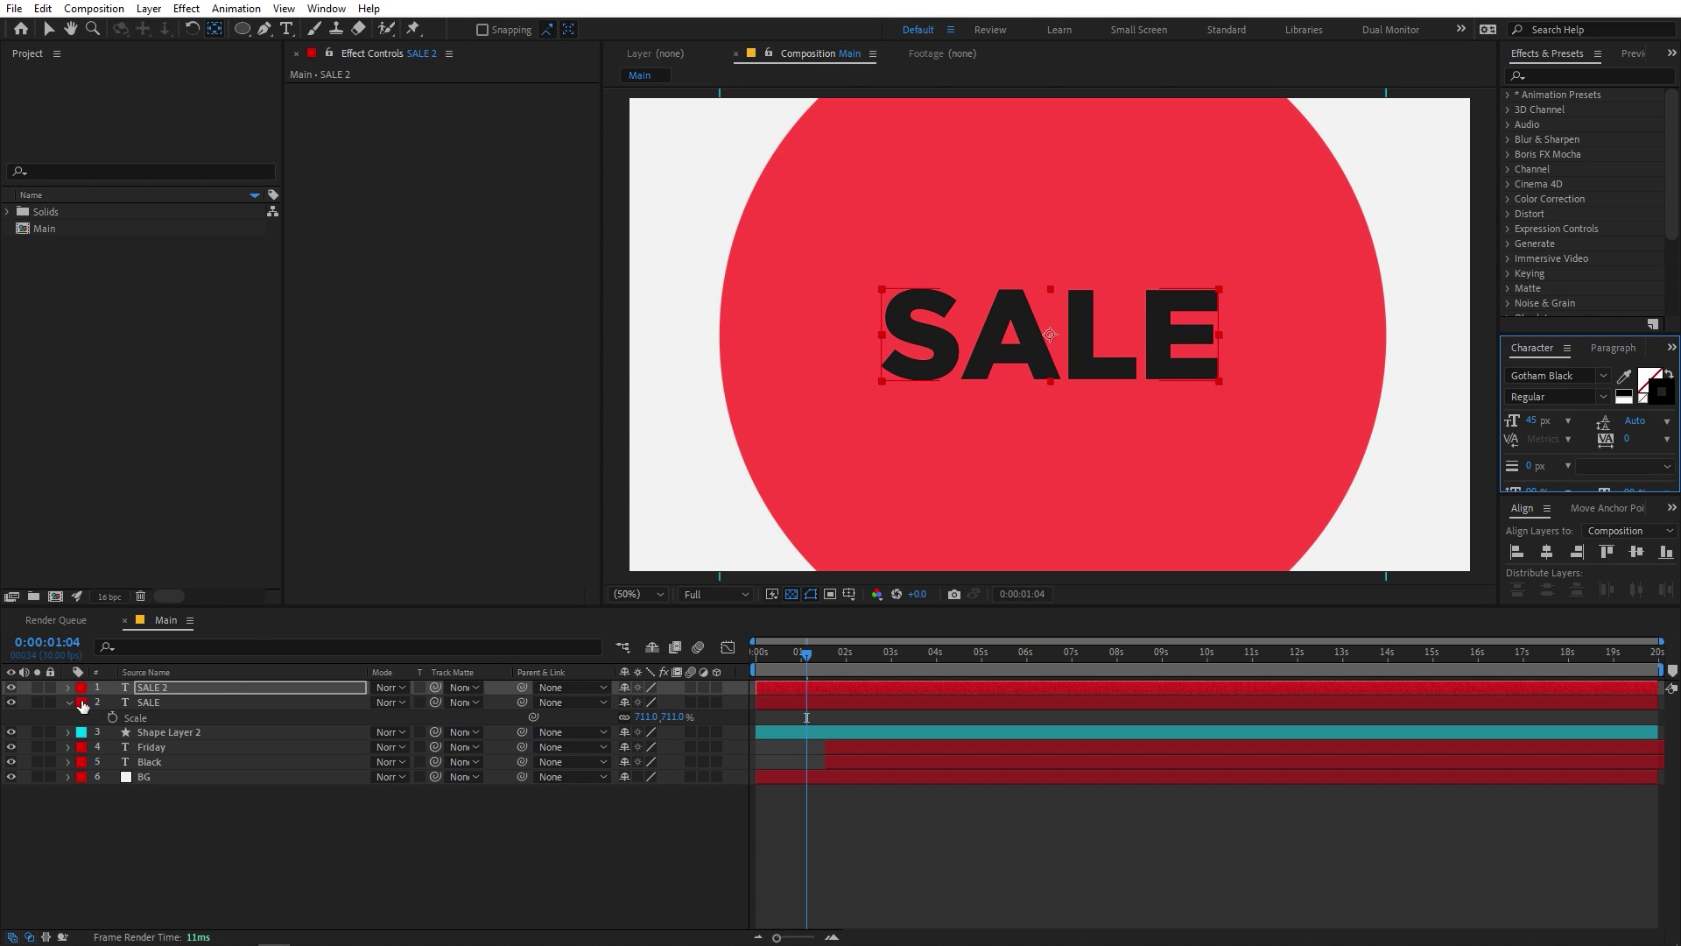
left_click(12, 702)
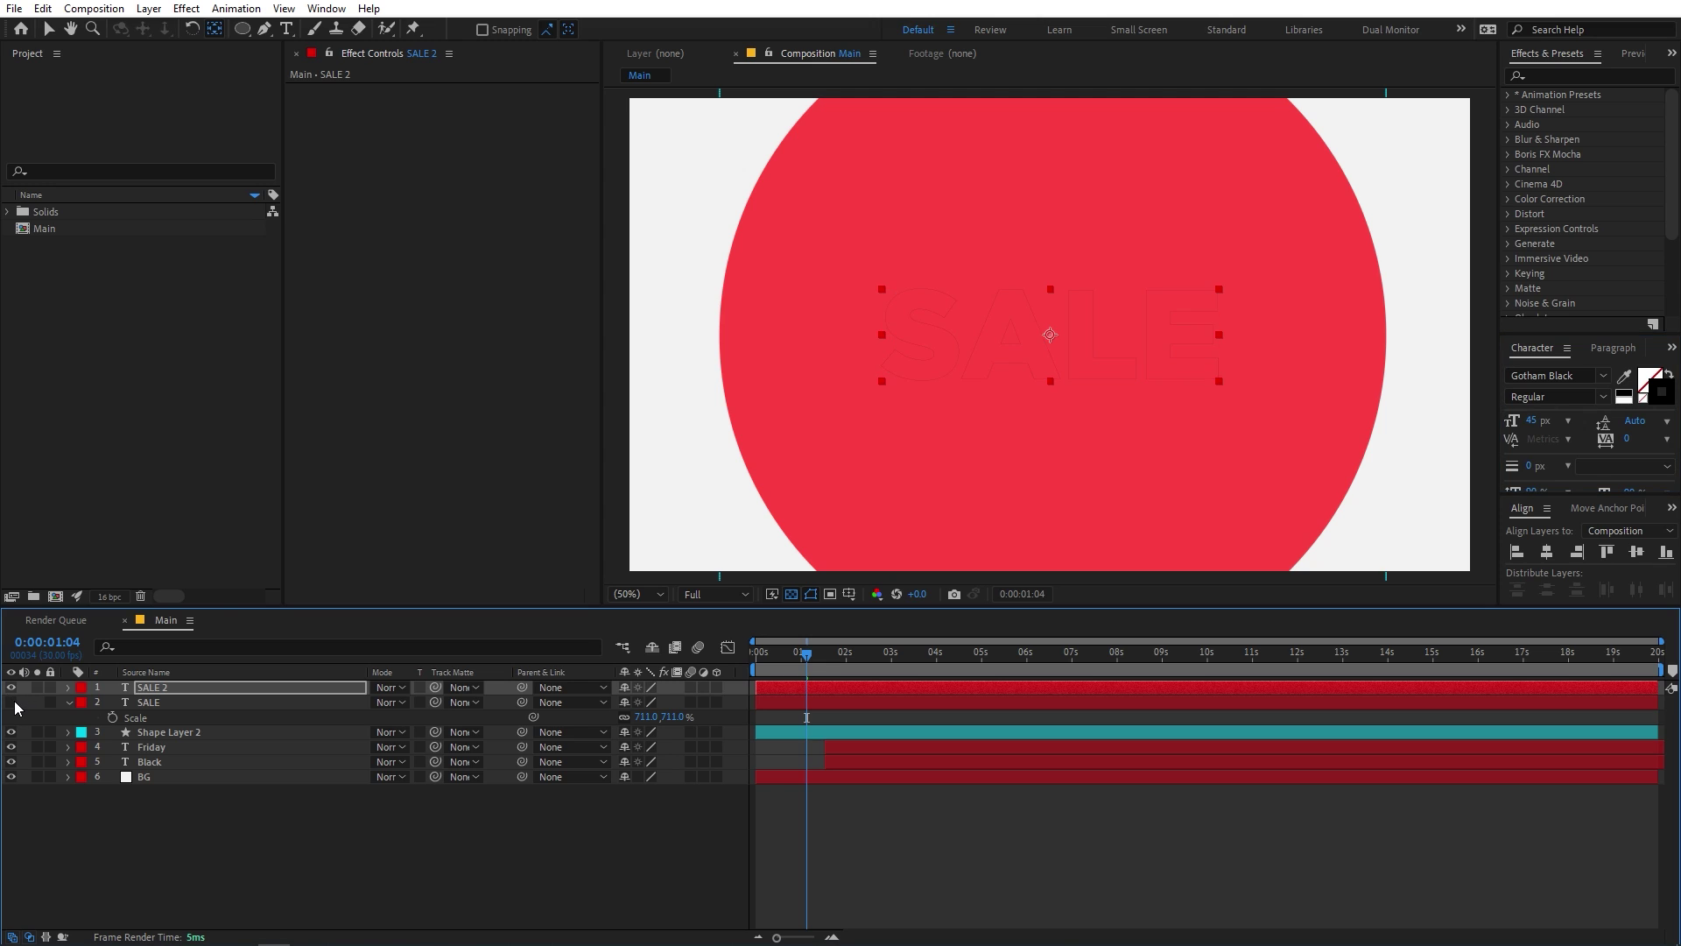
left_click_drag(1531, 470, 1539, 466)
left_click(1285, 853)
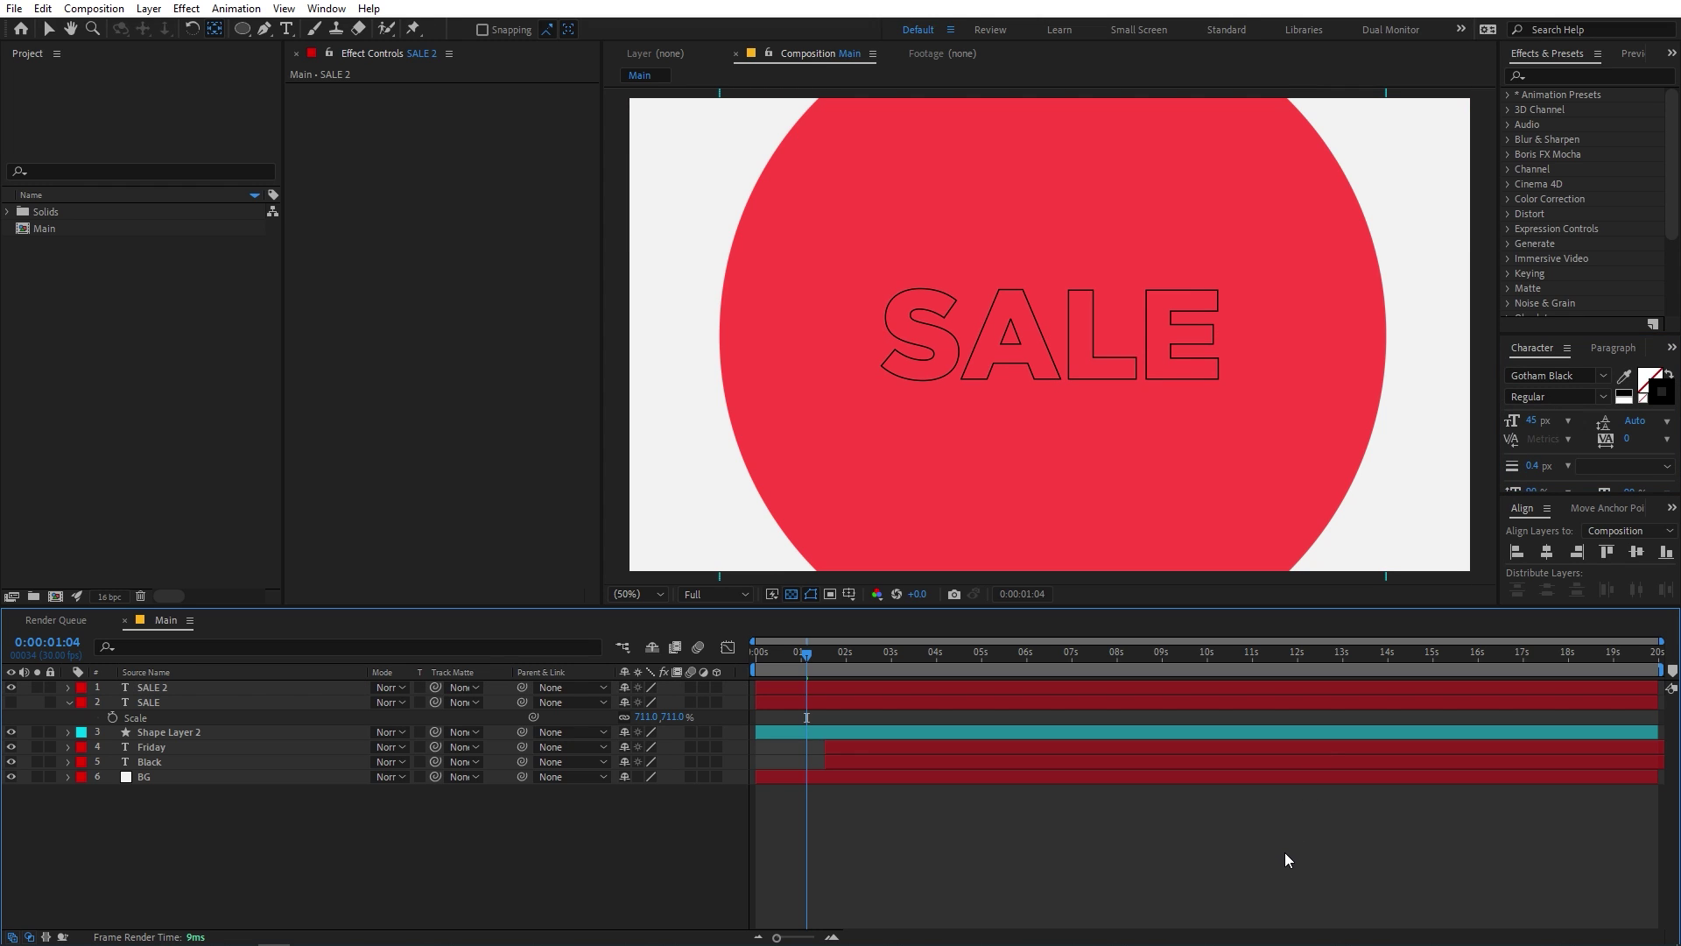
Find the CC RepeTile effect and apply it to the SALE 2 layer.
left_click(156, 702)
left_click(194, 688)
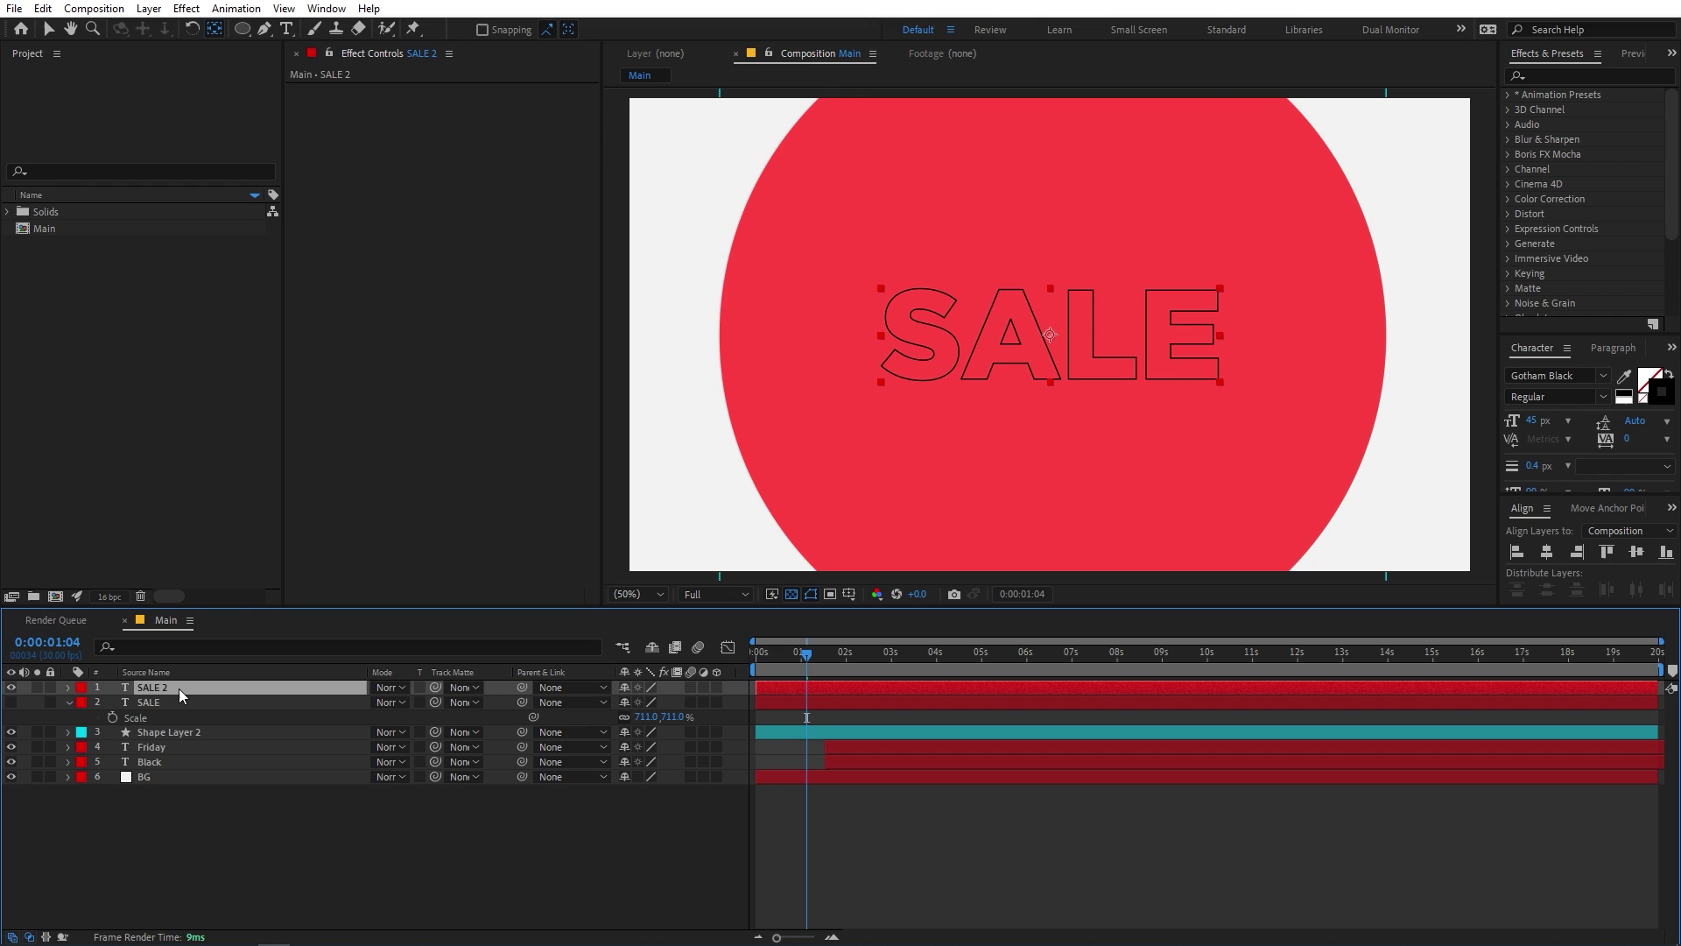
left_click(1564, 77)
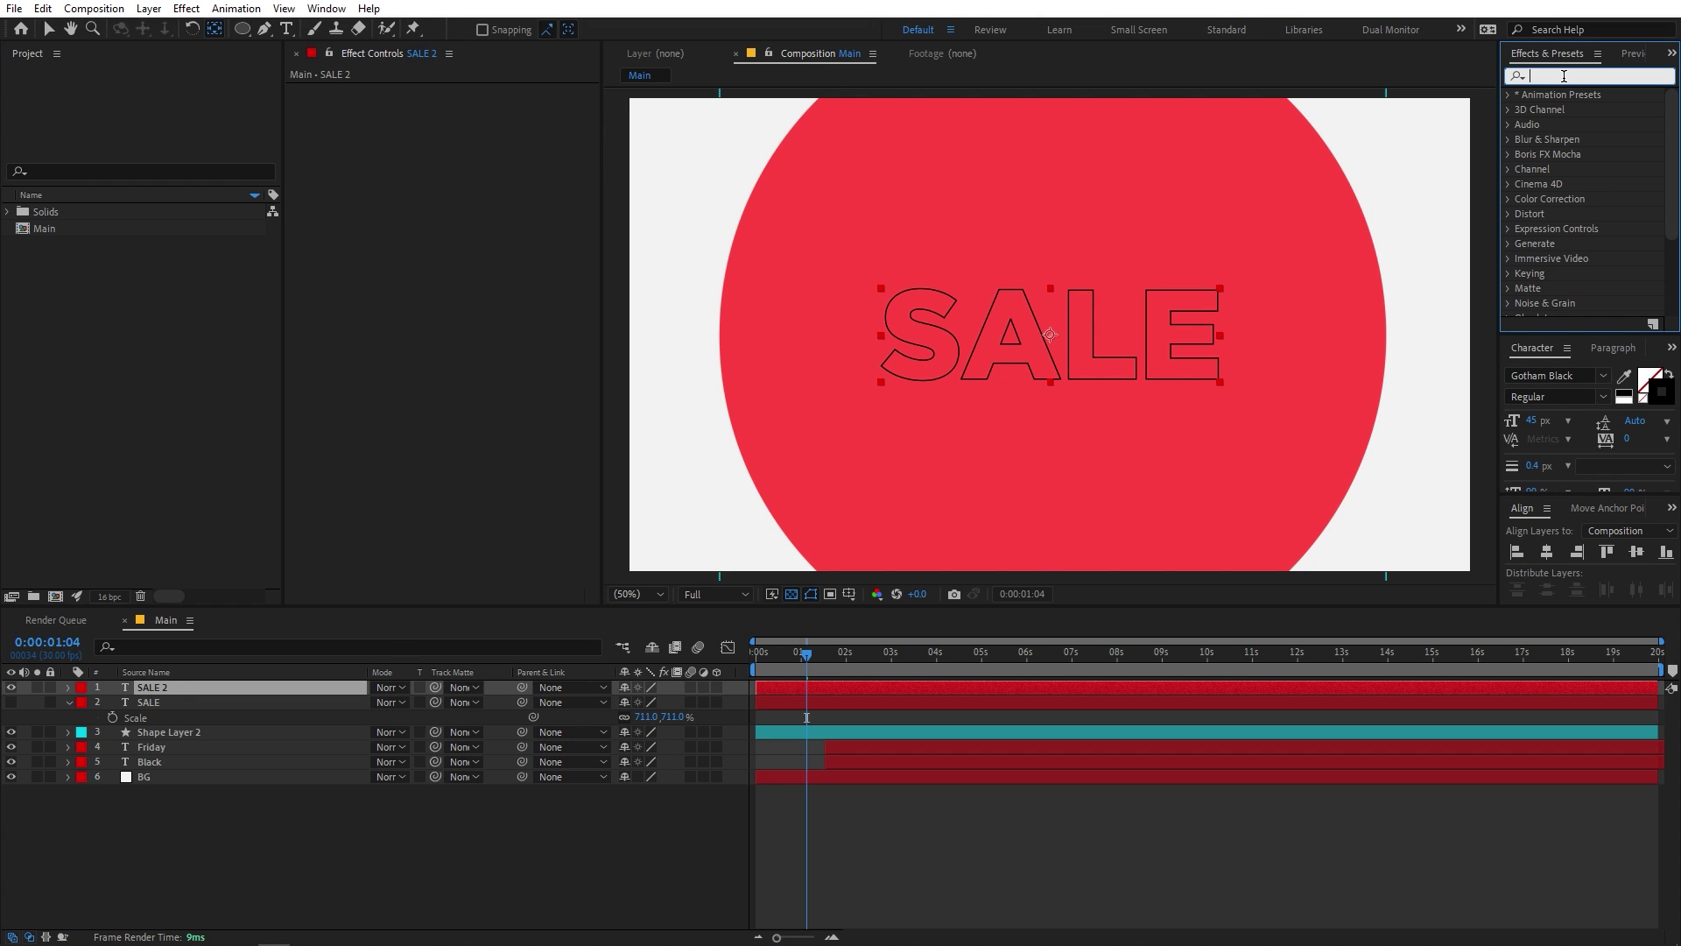
type("cc re")
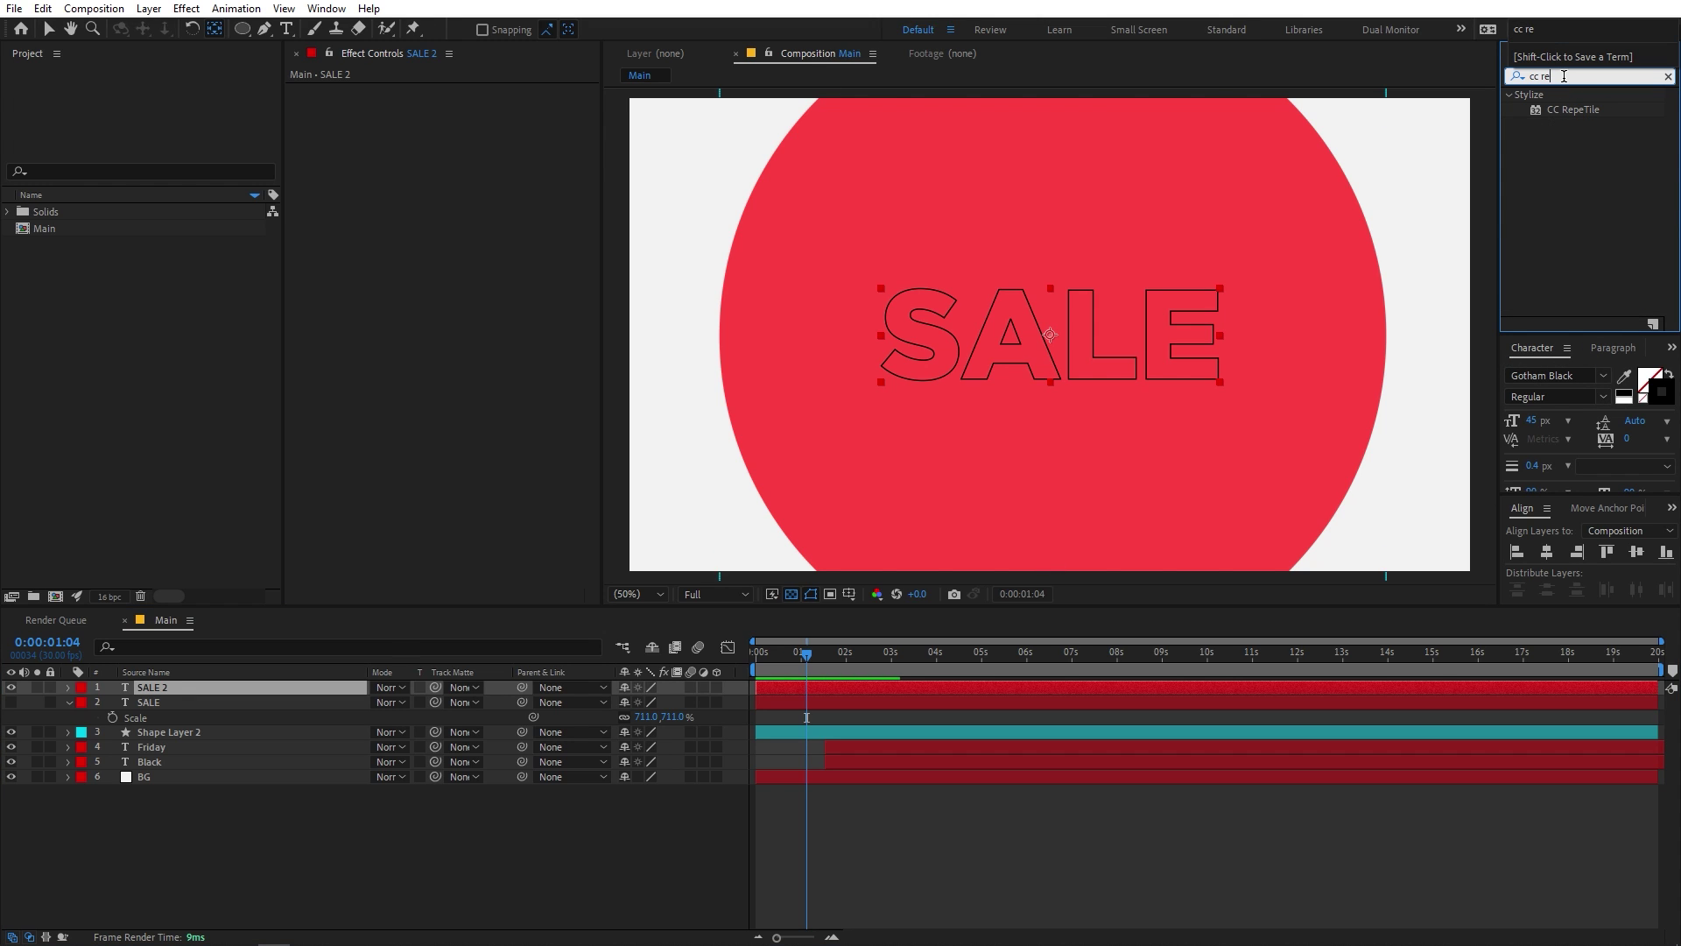
left_click_drag(1574, 111, 222, 686)
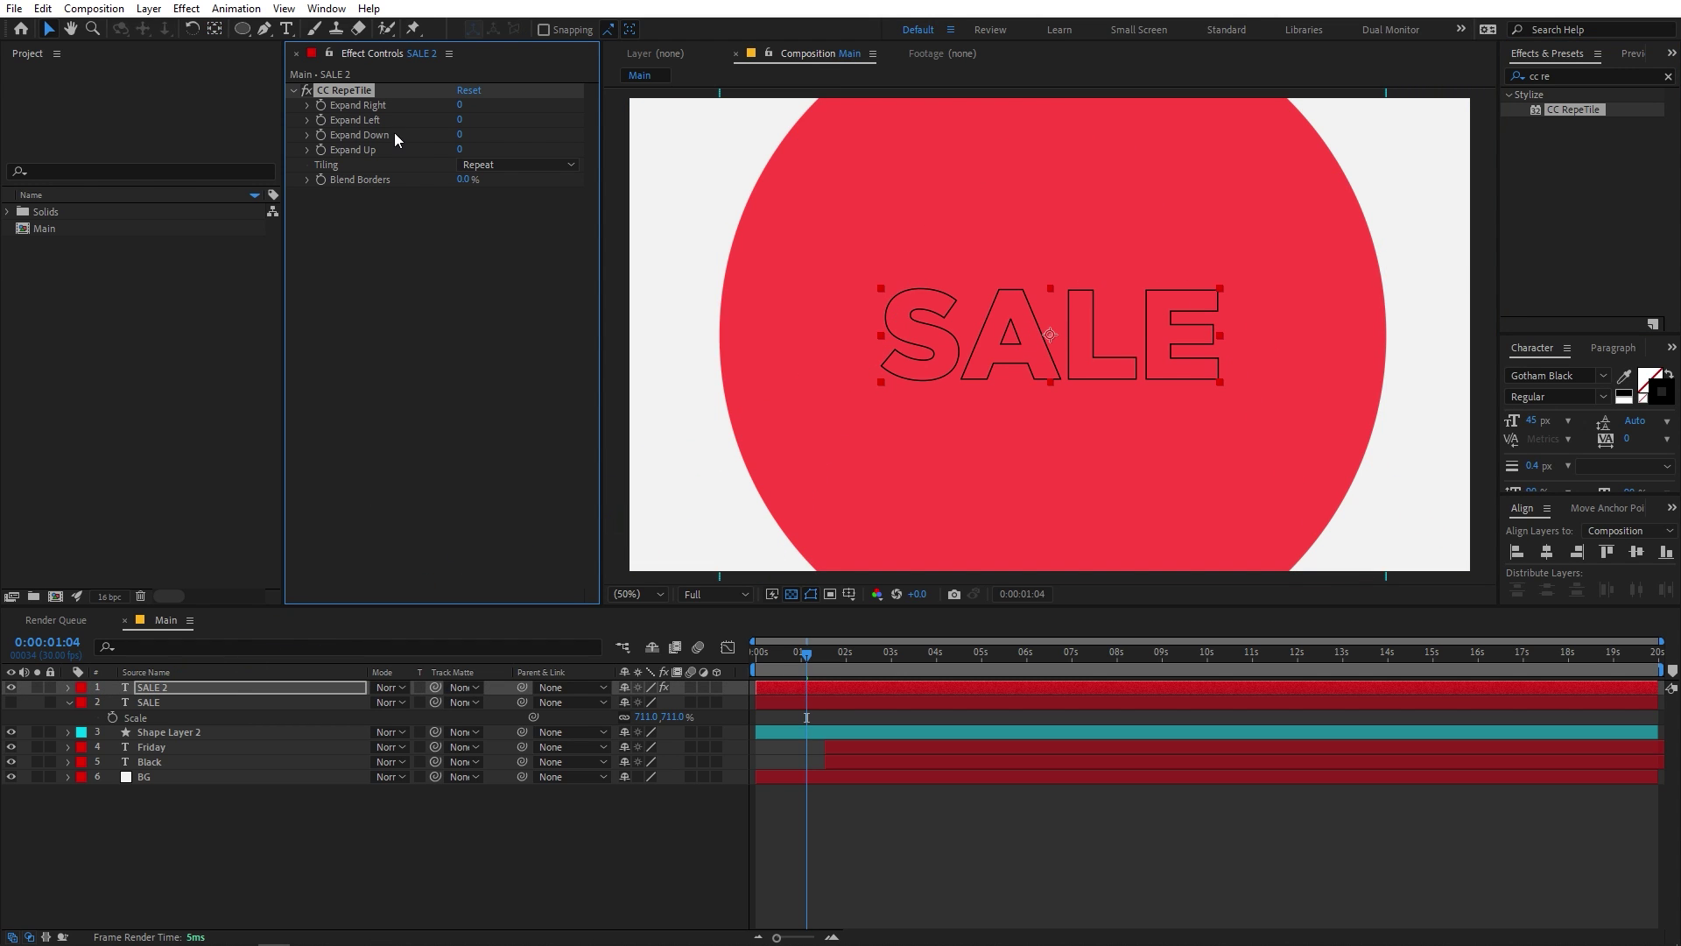
Set CC RepeTile's Expand Right, Left, Down and Up to 2000 each so the outlined text tiles across the frame.
left_click_drag(461, 104, 464, 104)
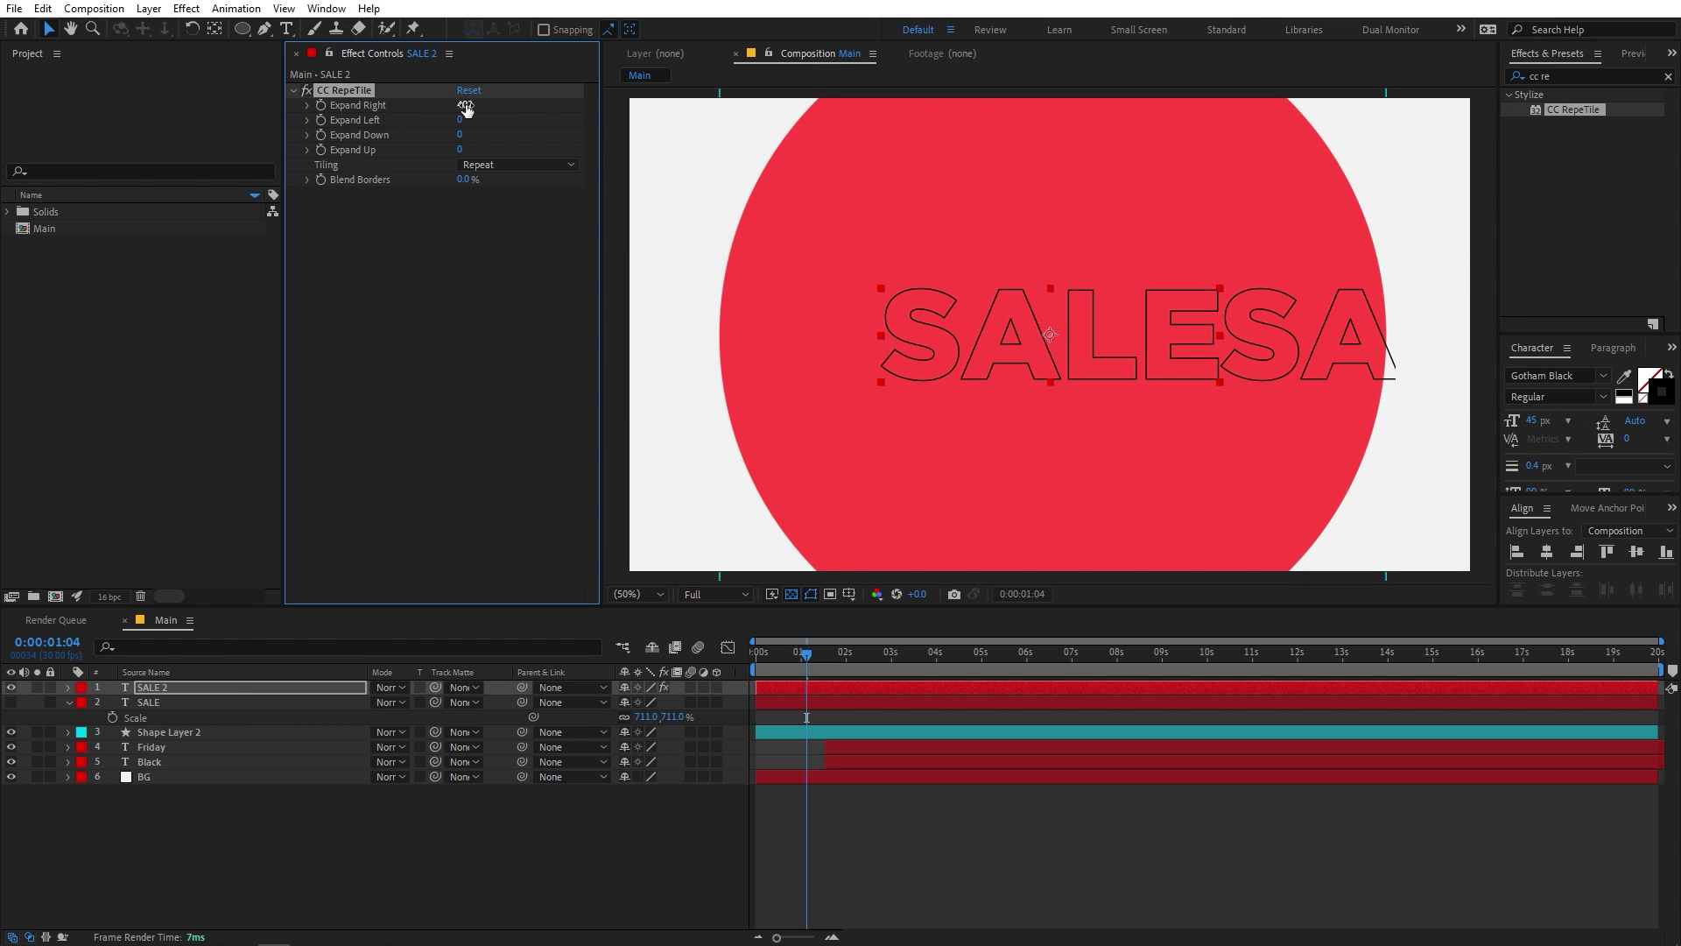
left_click(464, 104)
type("20002")
key("Caps_Lock")
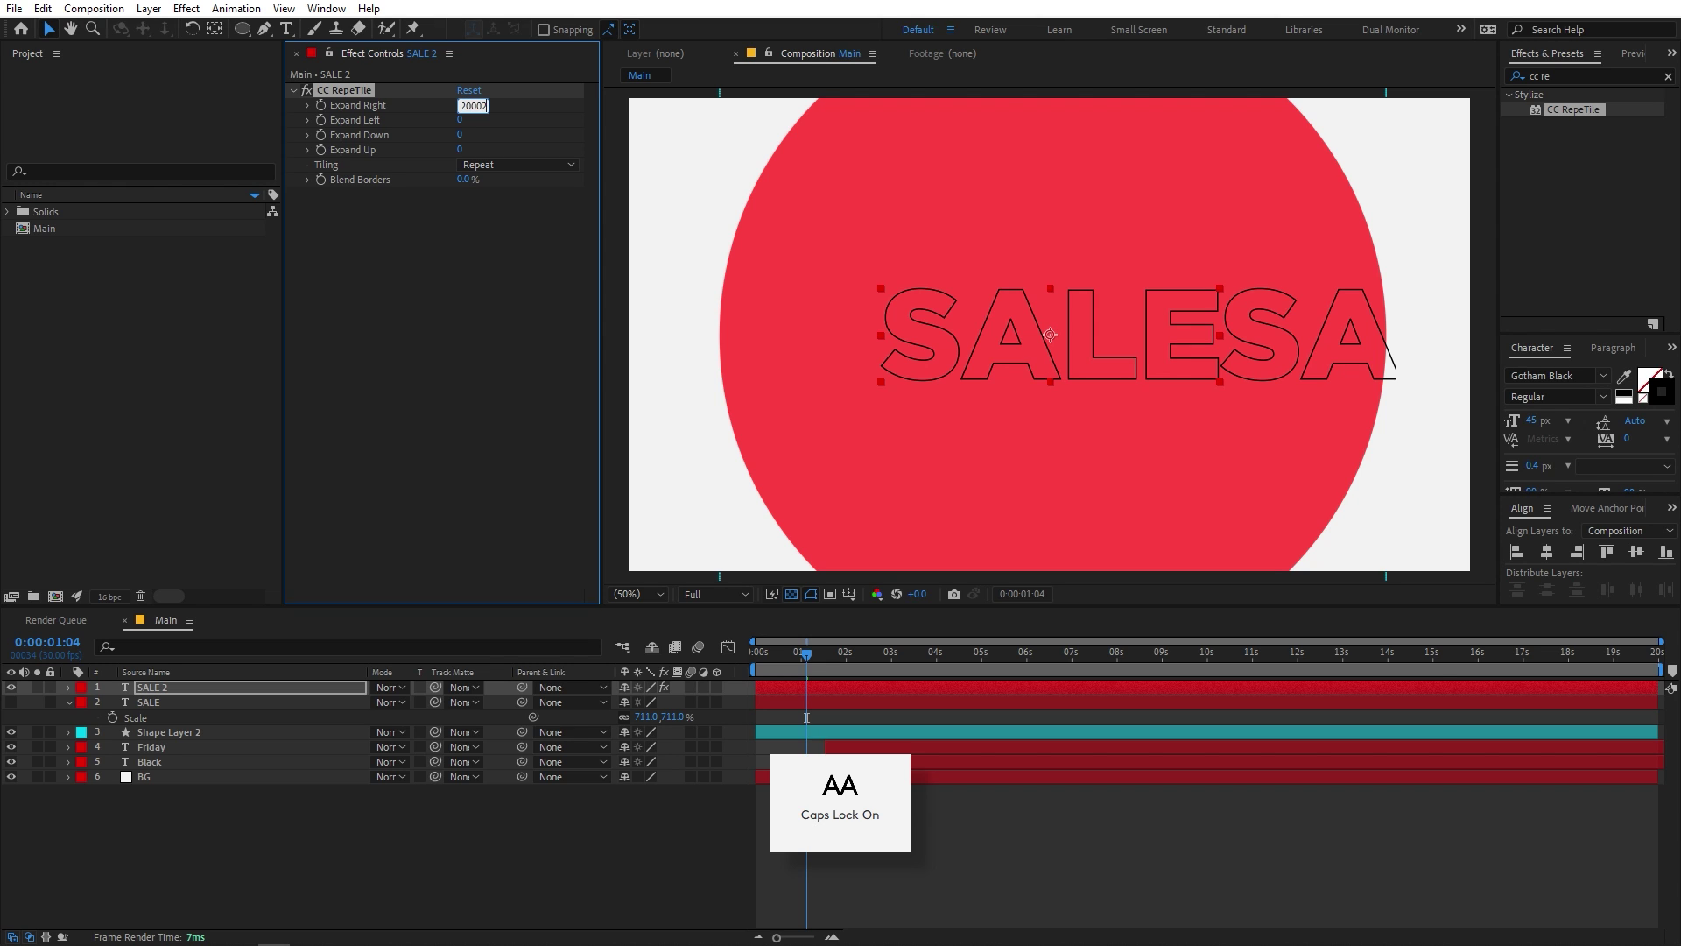
key("BackSpace")
key("Tab")
type("2000")
key("Tab")
key("Caps_Lock")
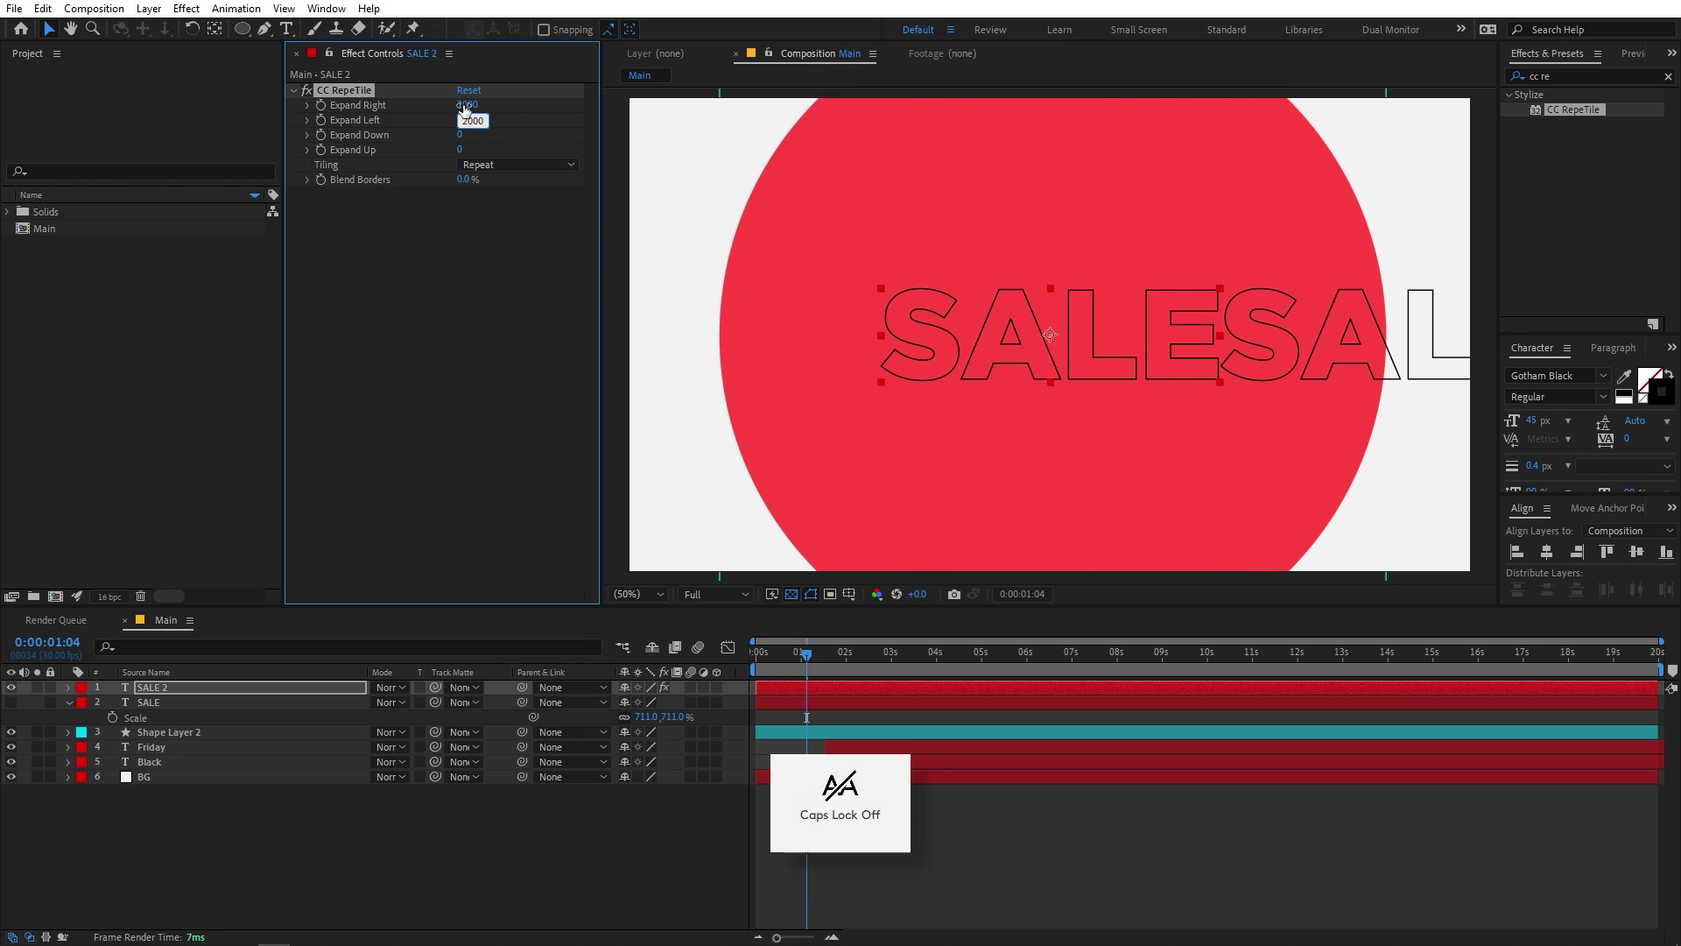
type("2000")
key("Tab")
type("2000")
key("Return")
scroll(1091, 334, "down", 2)
scroll(1091, 334, "up", 4)
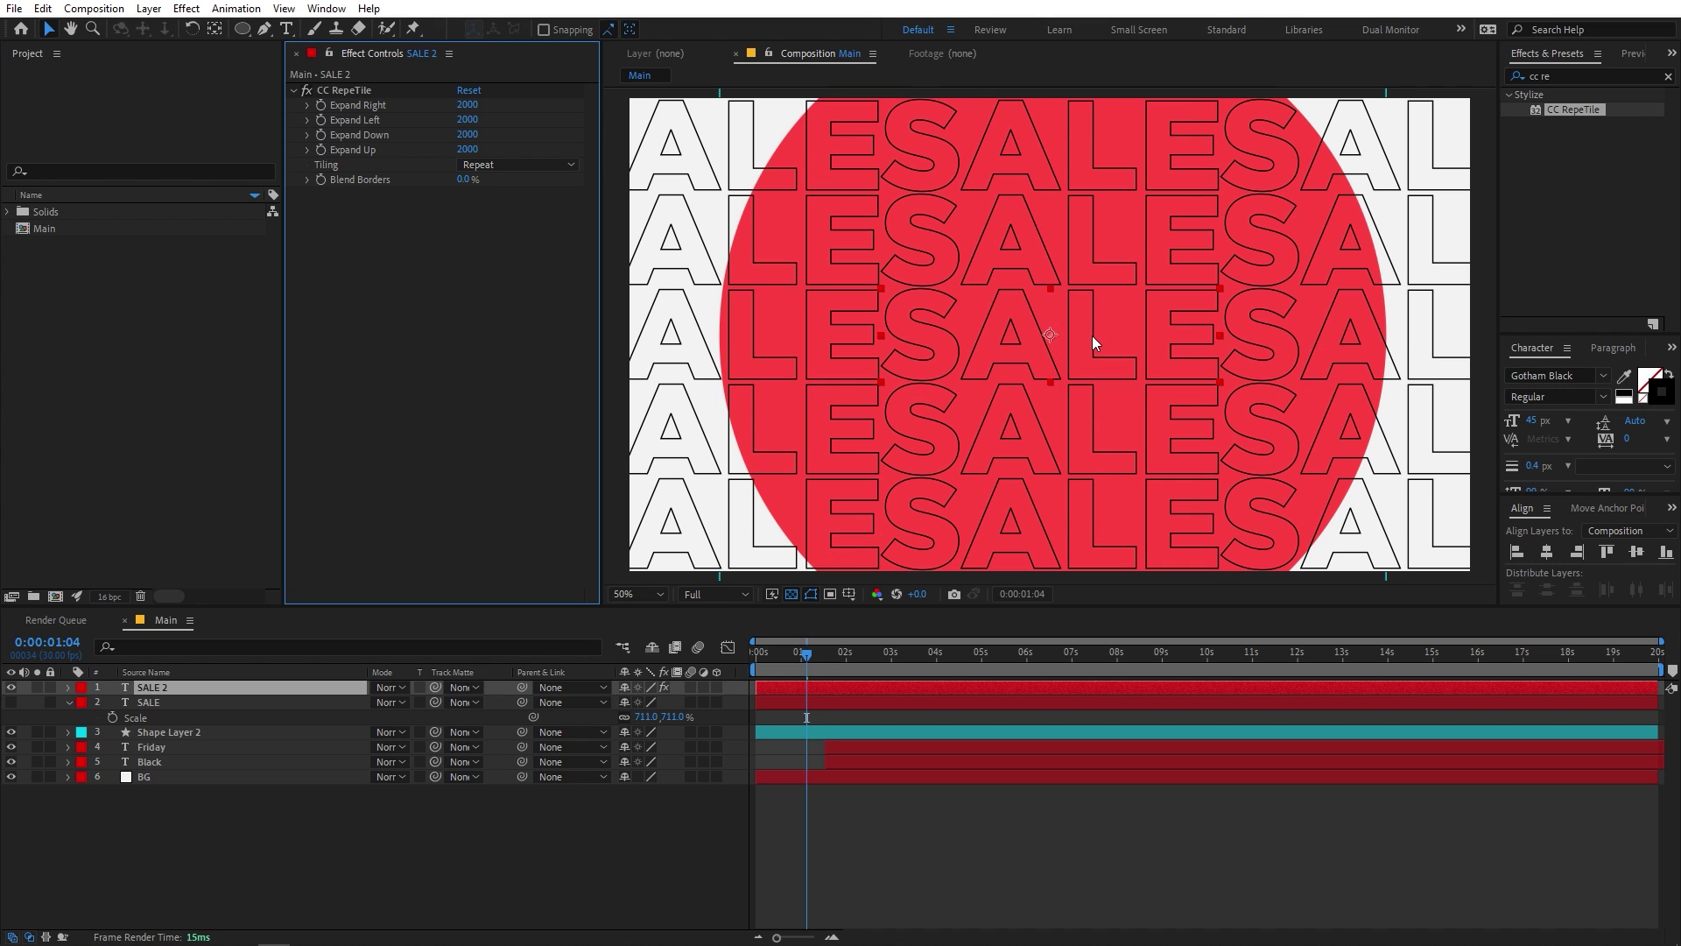
scroll(1091, 334, "down", 2)
Return to the start of the composition, hide the SALE 2 layer and clear the layer selection.
left_click(807, 654)
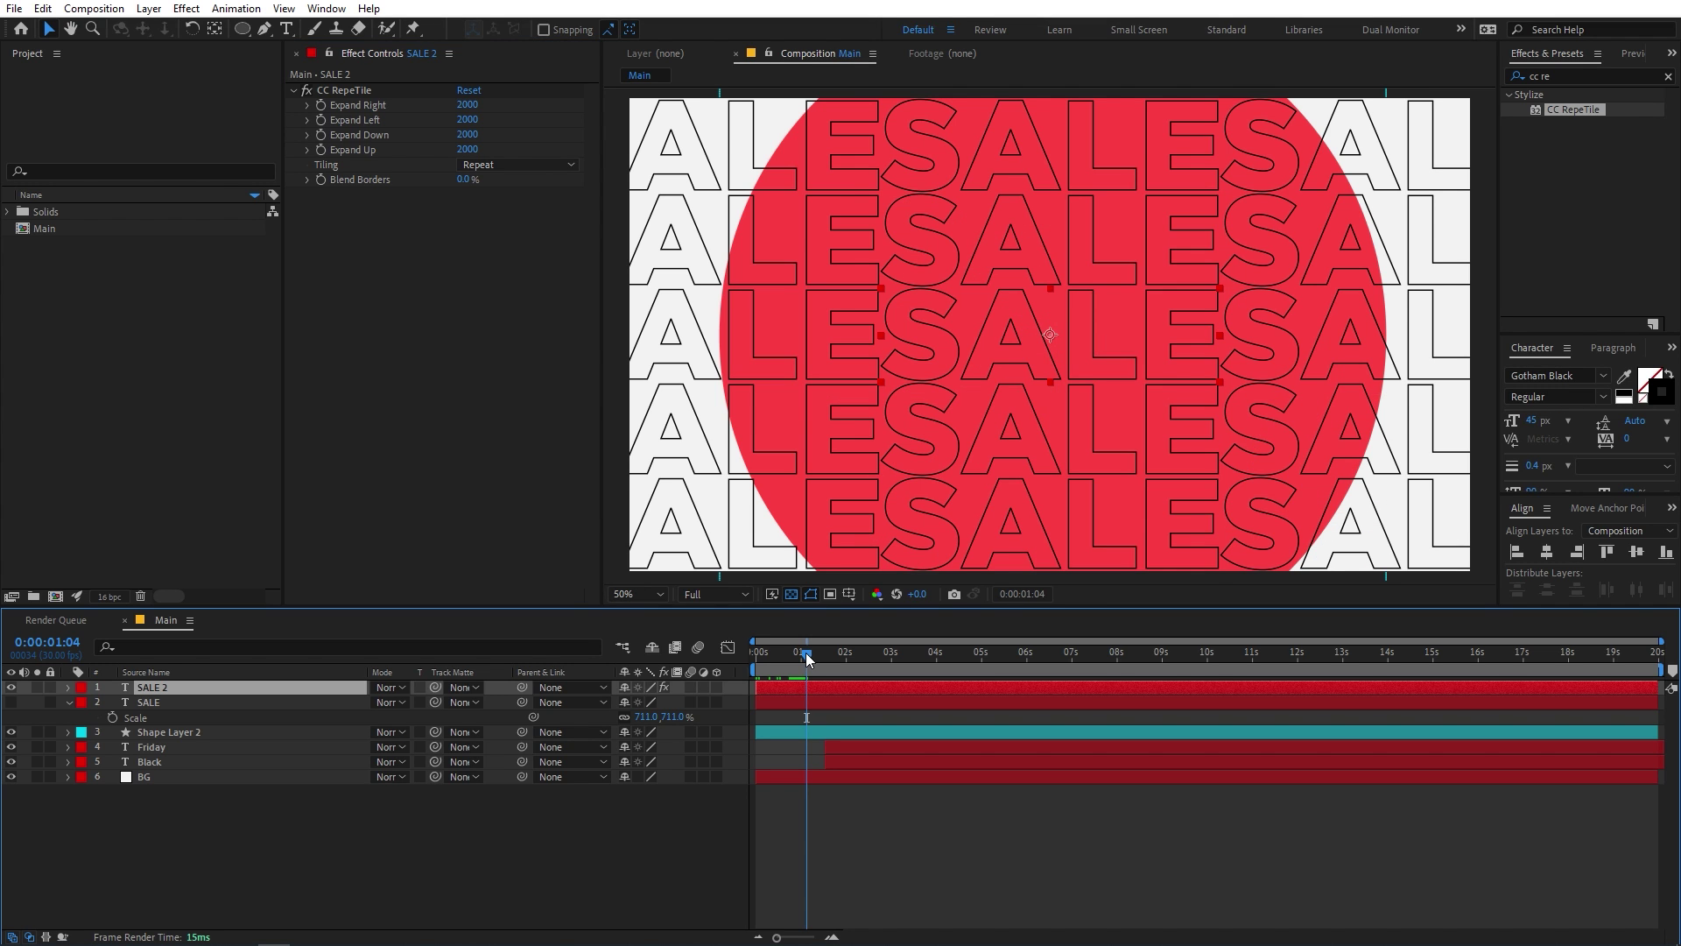
left_click_drag(806, 655, 203, 683)
left_click(11, 687)
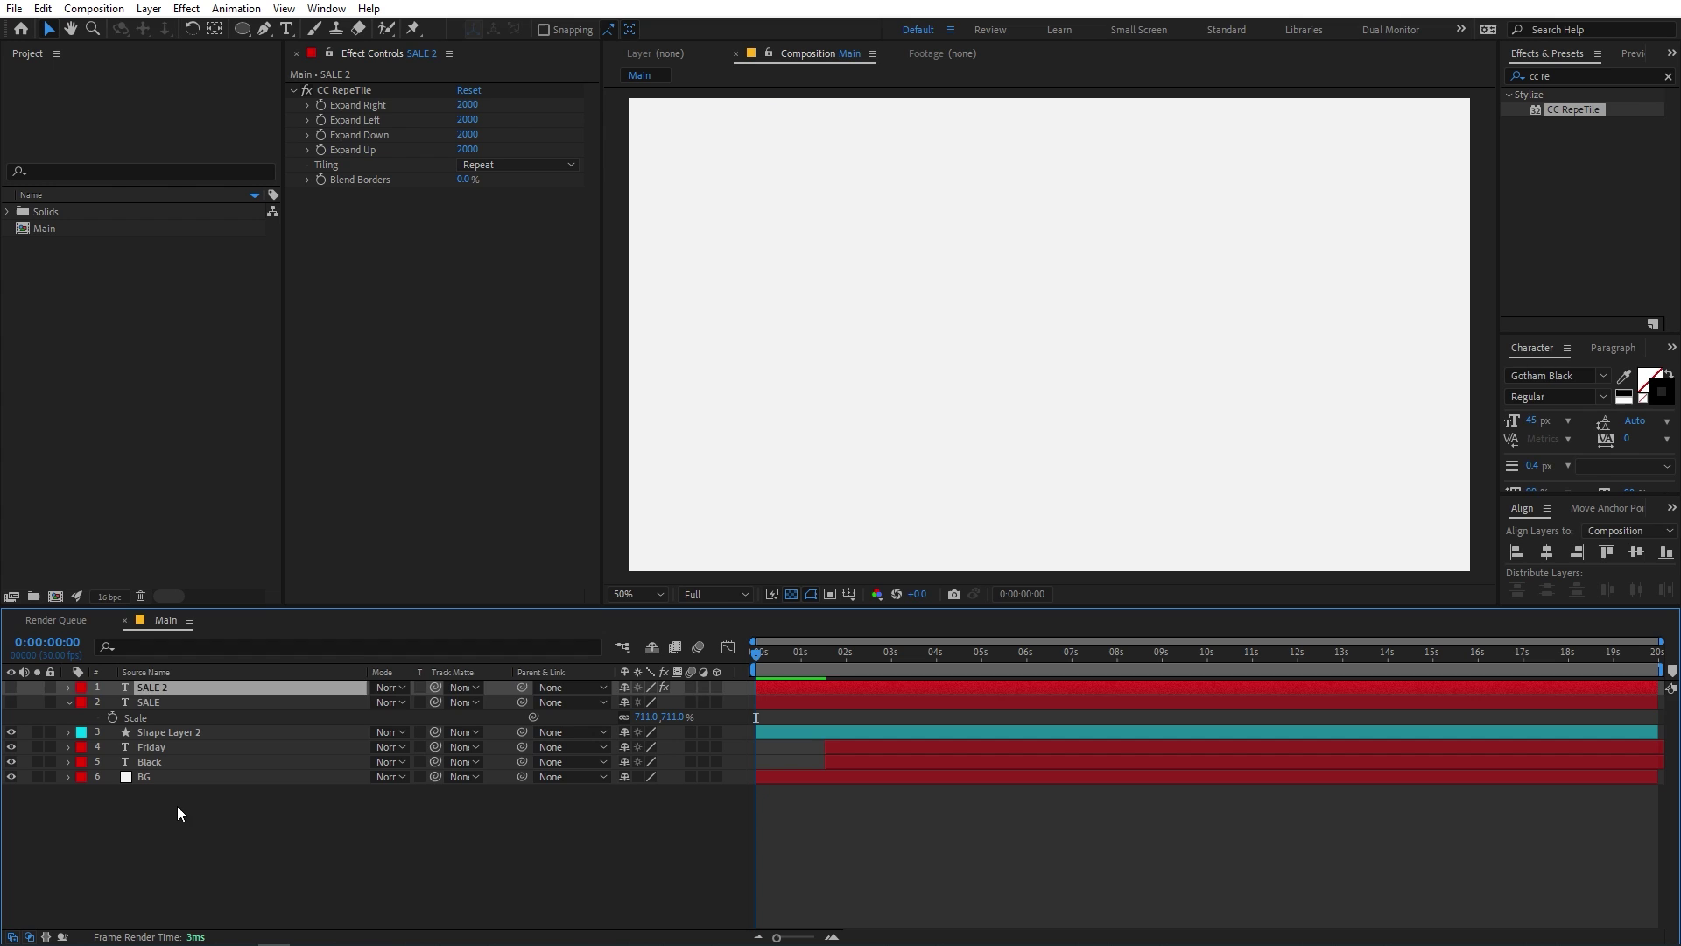
left_click(177, 806)
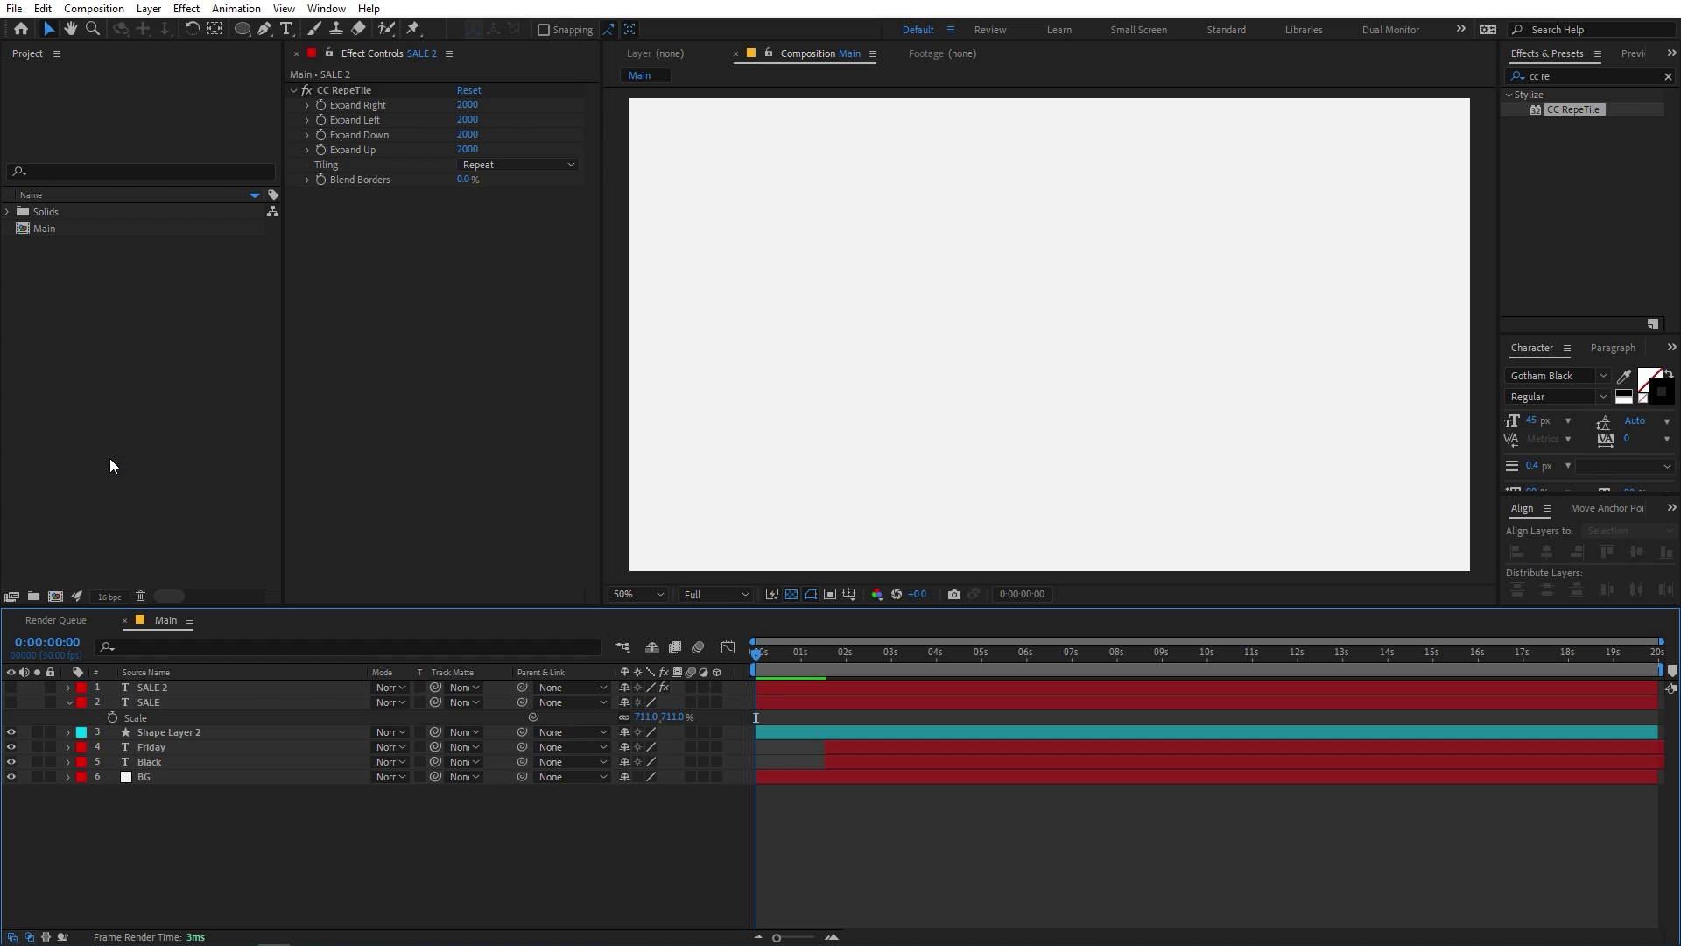
Draw a small square on a new shape layer, fill it with dark grey 1E1E1E, and collapse the layer's properties.
left_click(242, 28)
left_click_drag(876, 269, 930, 326)
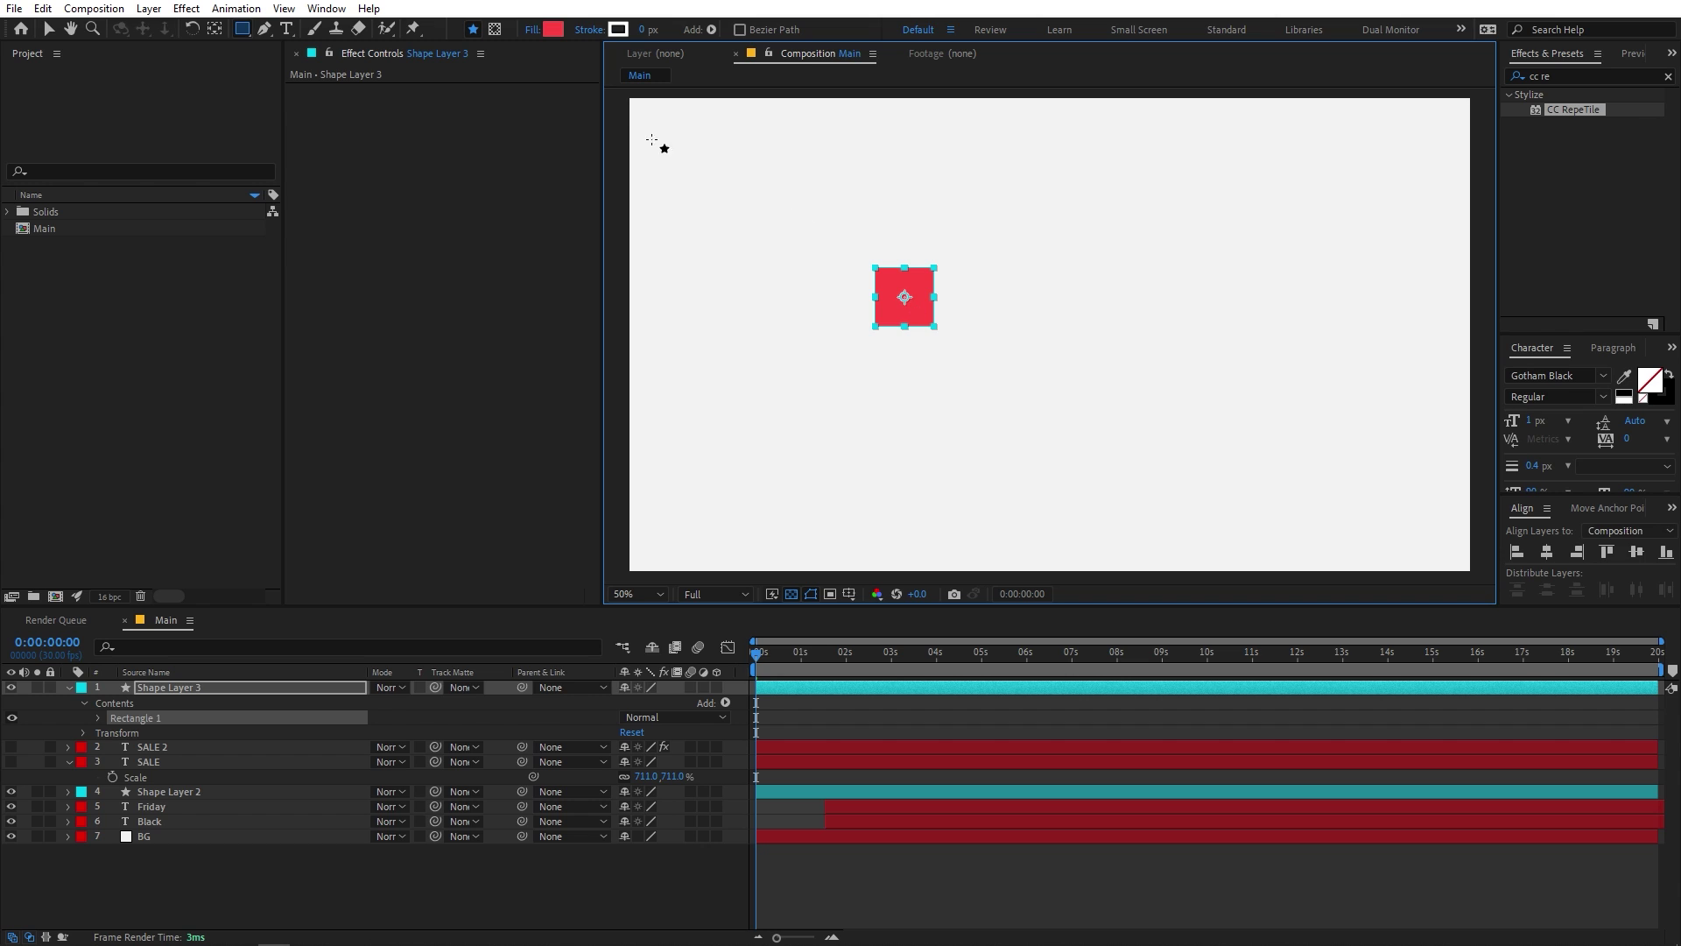
left_click(552, 29)
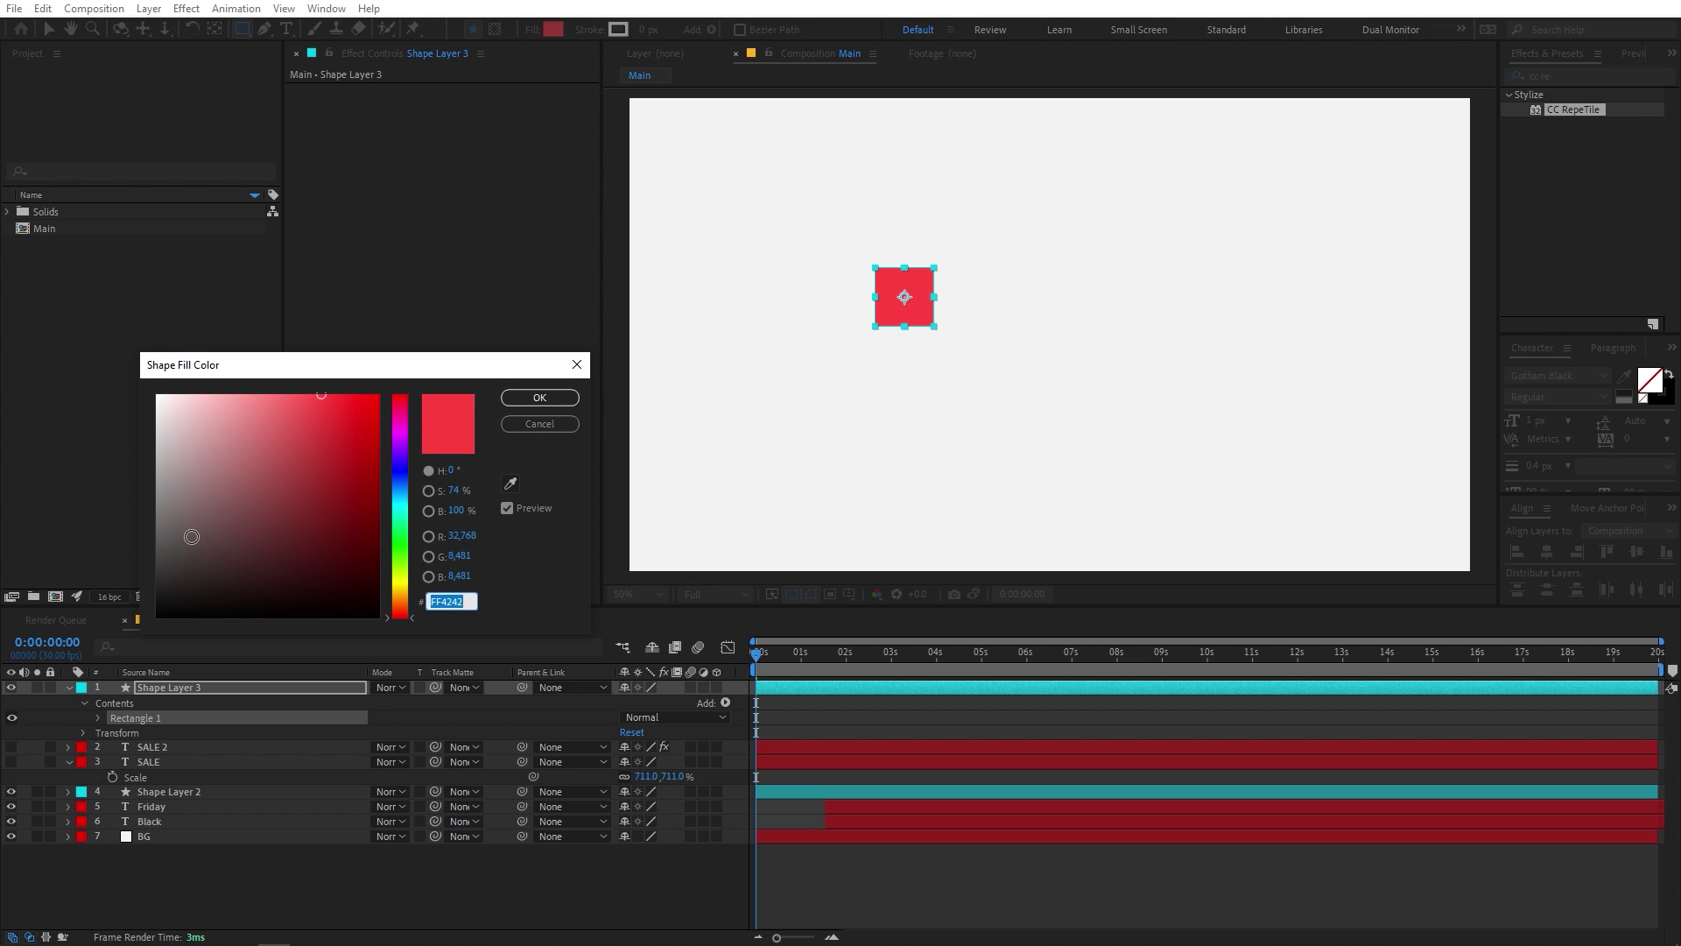
mouse_move(192, 537)
left_mouse_down()
mouse_move(107, 579)
mouse_move(149, 591)
left_mouse_up()
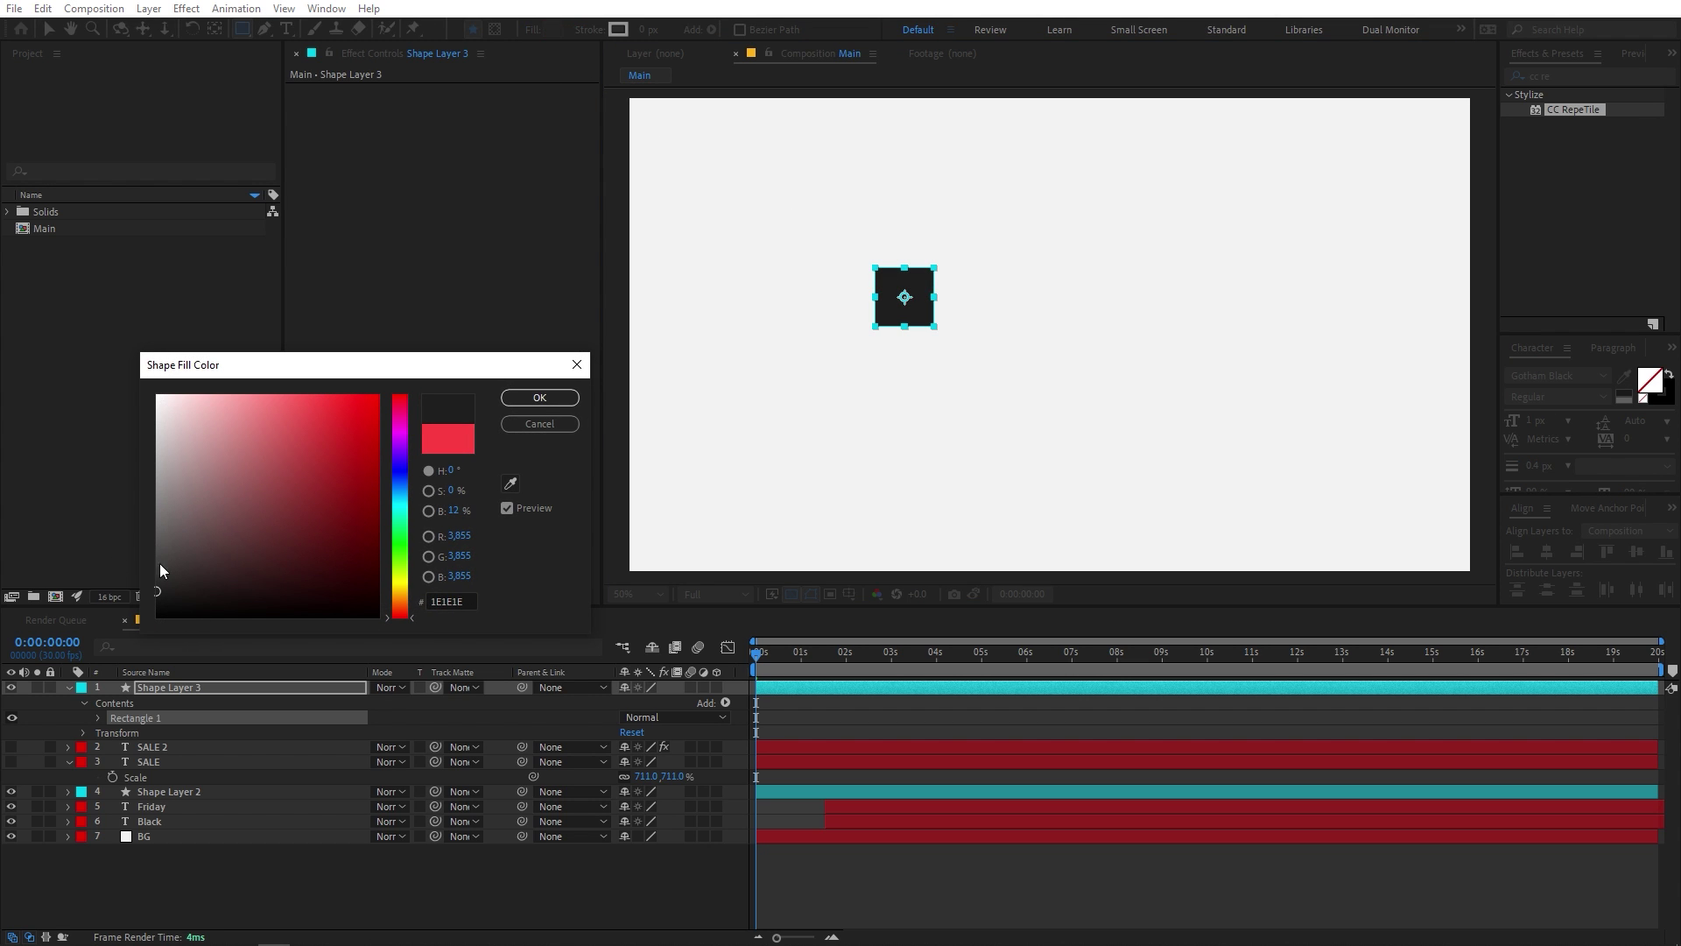
left_click(539, 396)
left_click(816, 700)
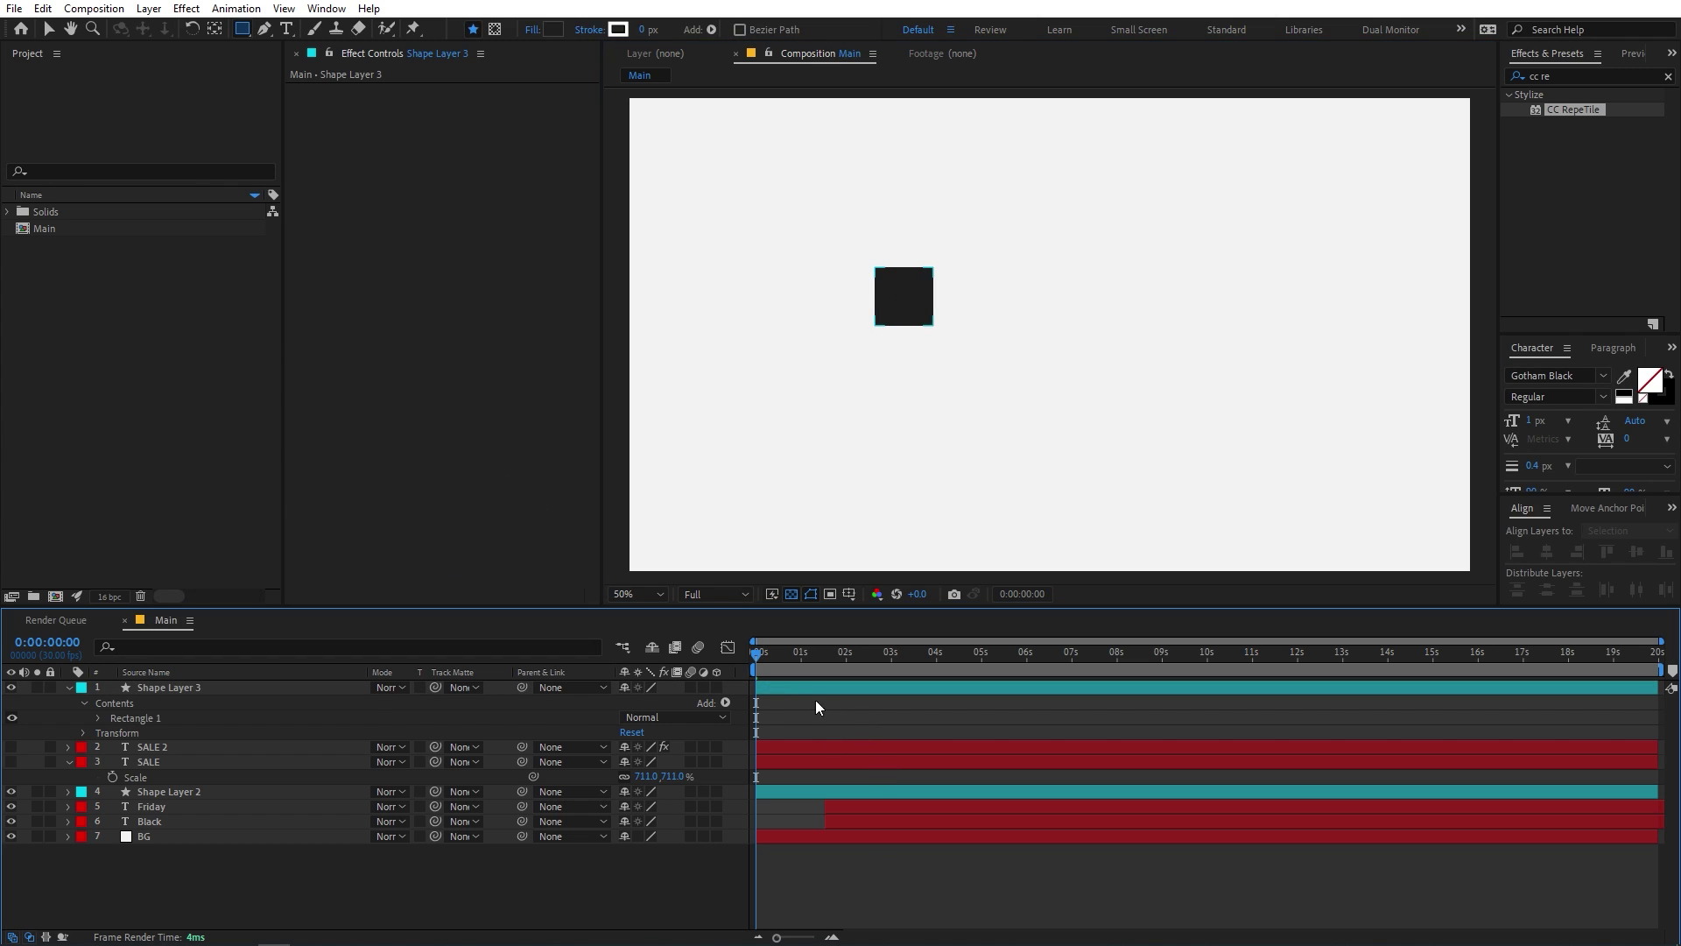
left_click(68, 688)
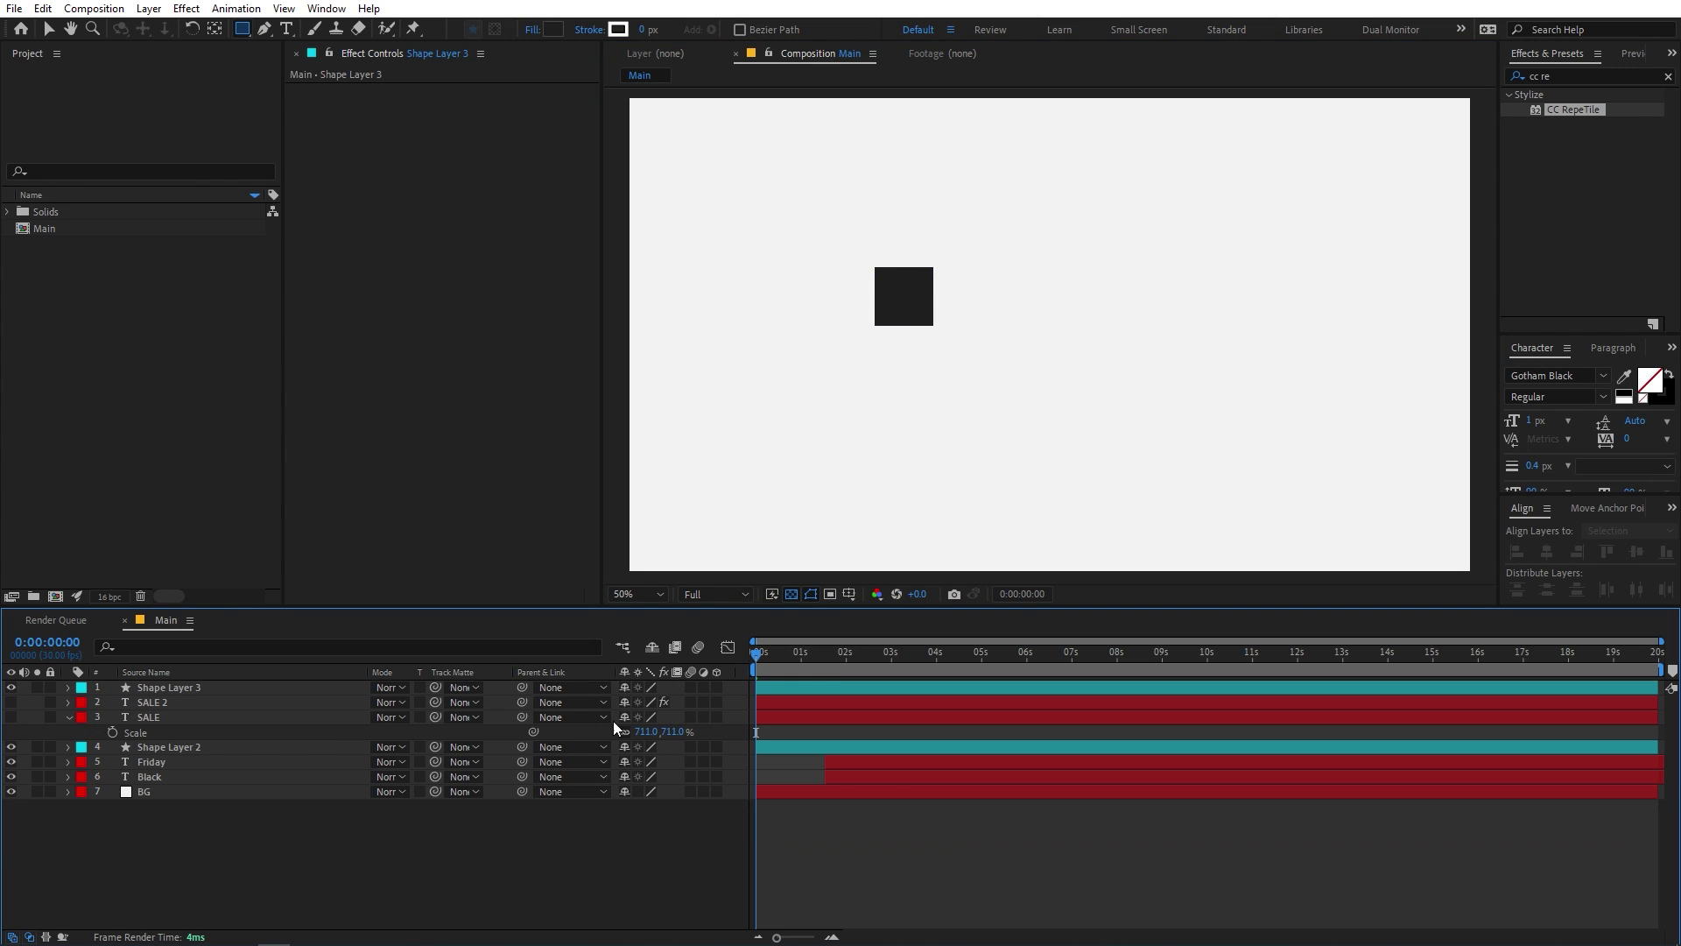
Move the dark square to the frame's upper-left corner and enlarge it into a wide rectangle.
left_click_drag(776, 938, 801, 938)
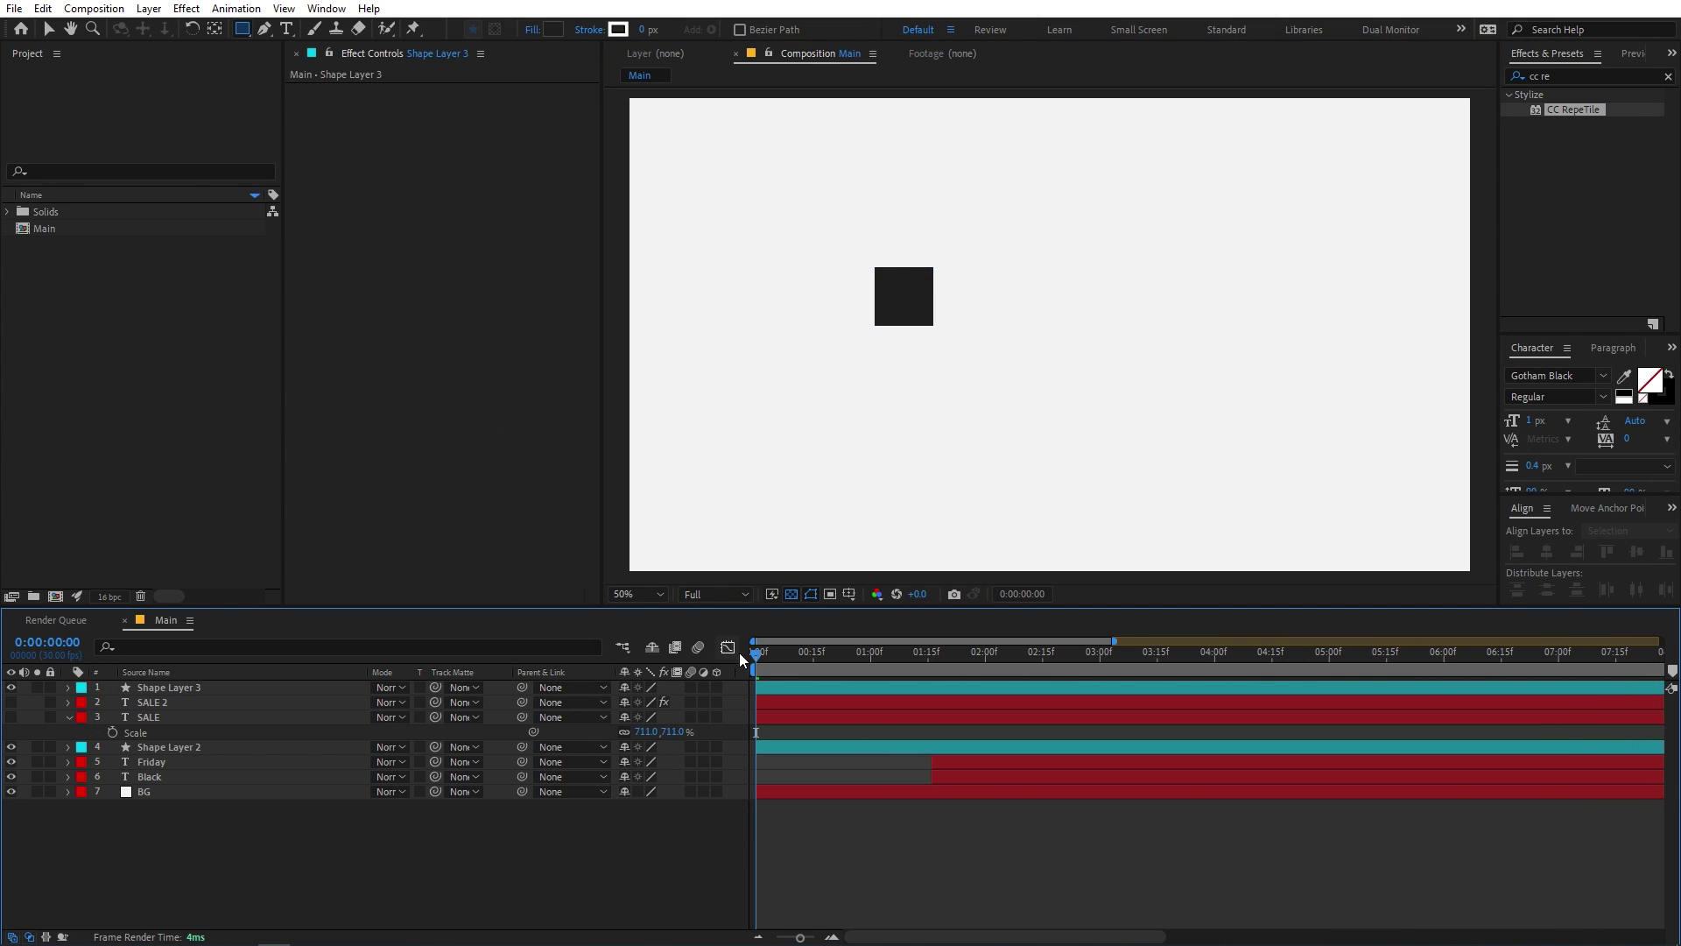
key("space")
key("space")
left_click(49, 29)
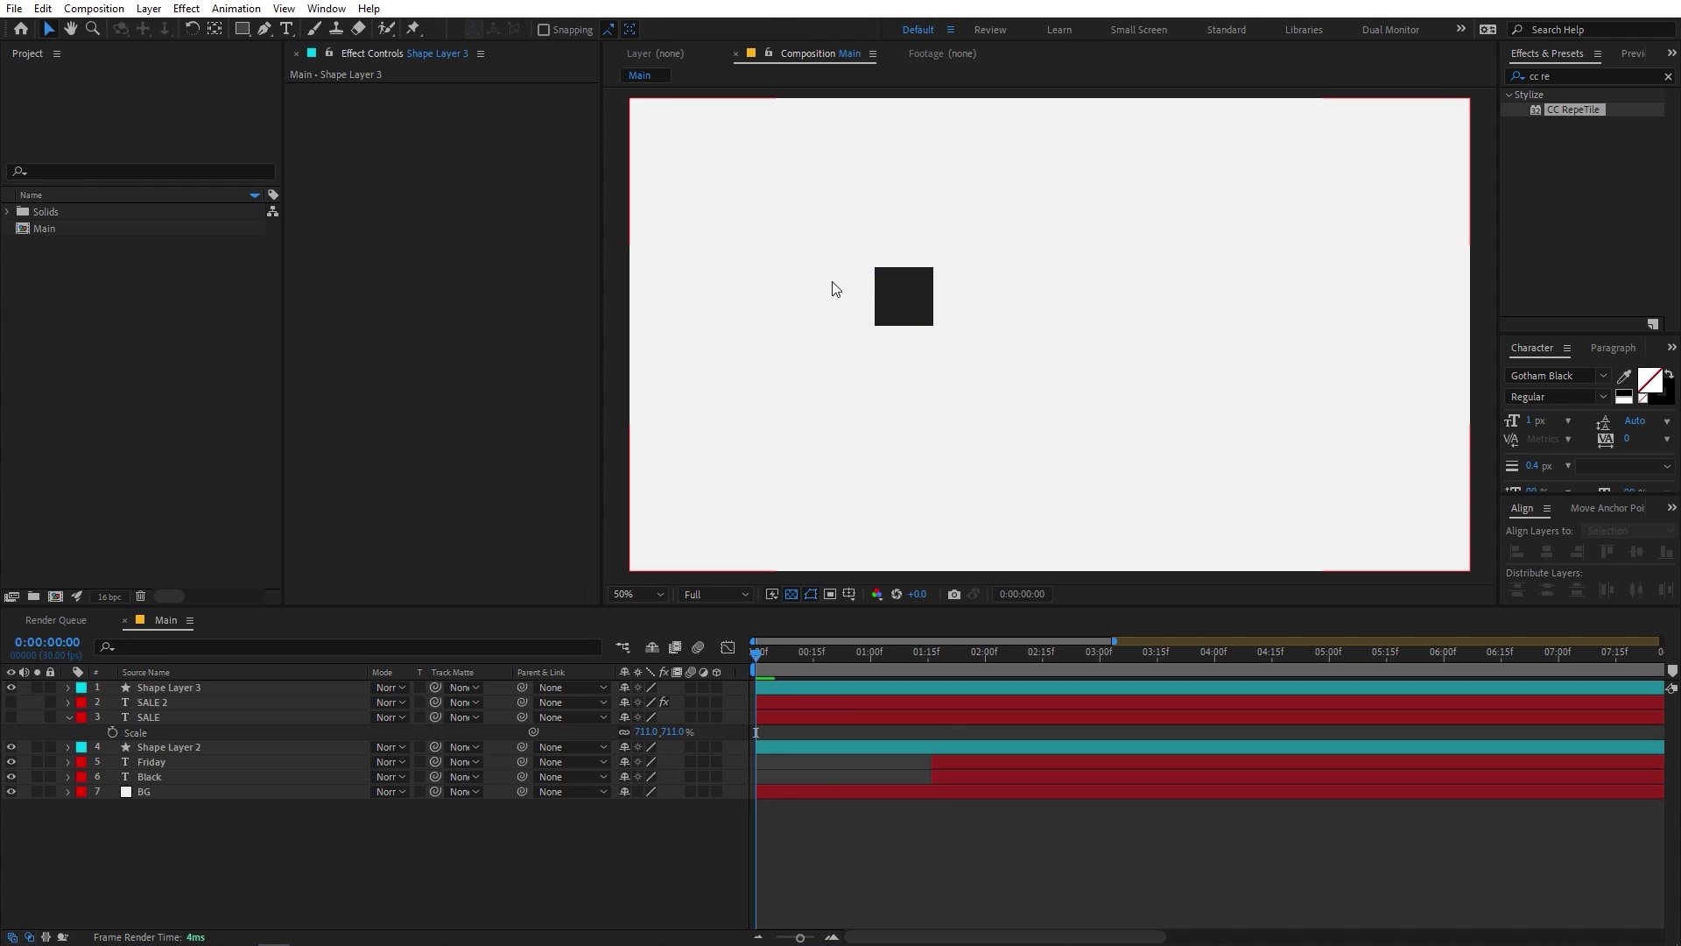
left_click_drag(910, 293, 757, 217)
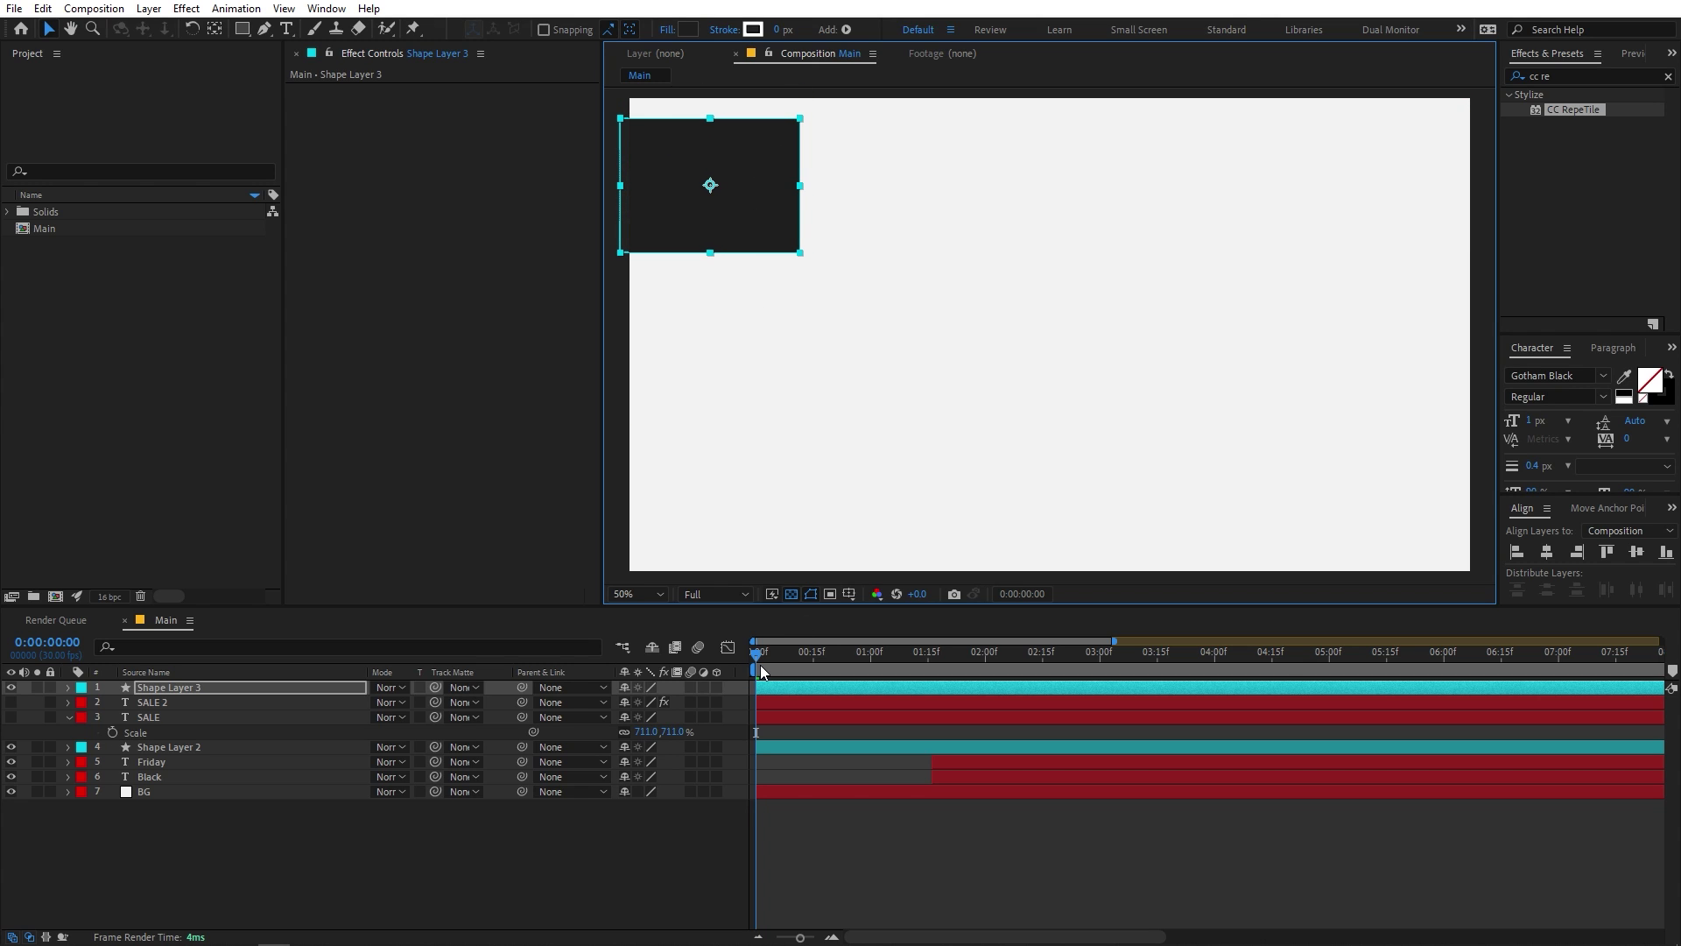
Split the dark rectangle's layer at 0:00:00:02 and reshape the new part into a flat bar near the frame's lower-right corner.
left_click_drag(759, 669, 765, 660)
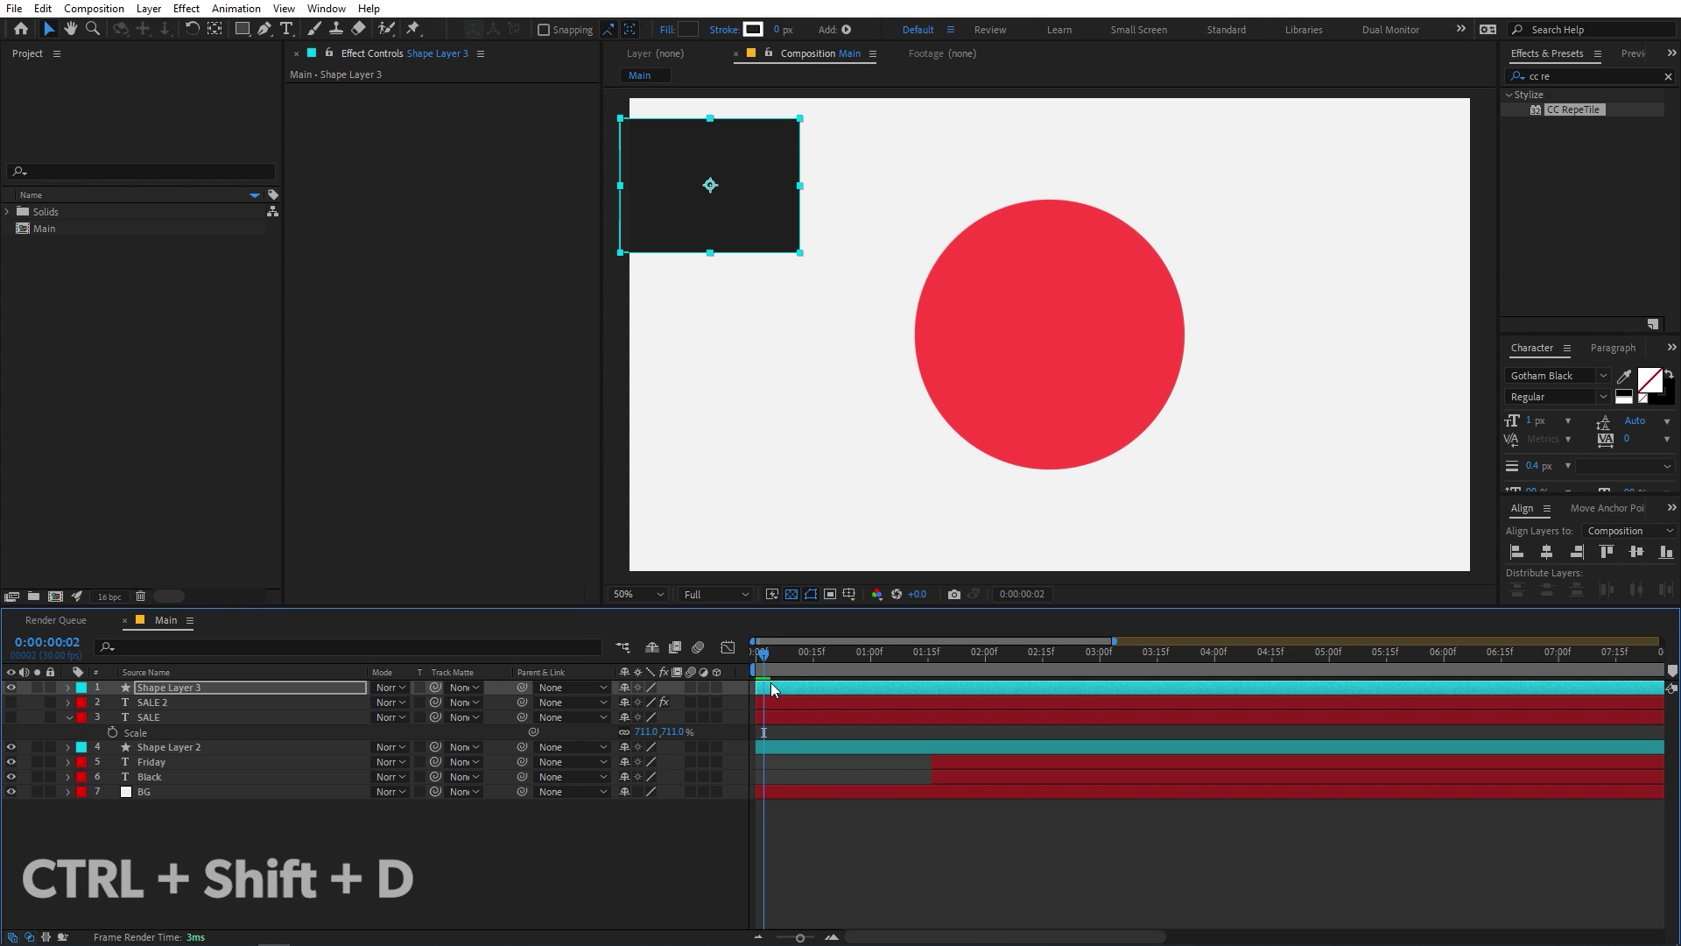
key("ctrl+shift+d")
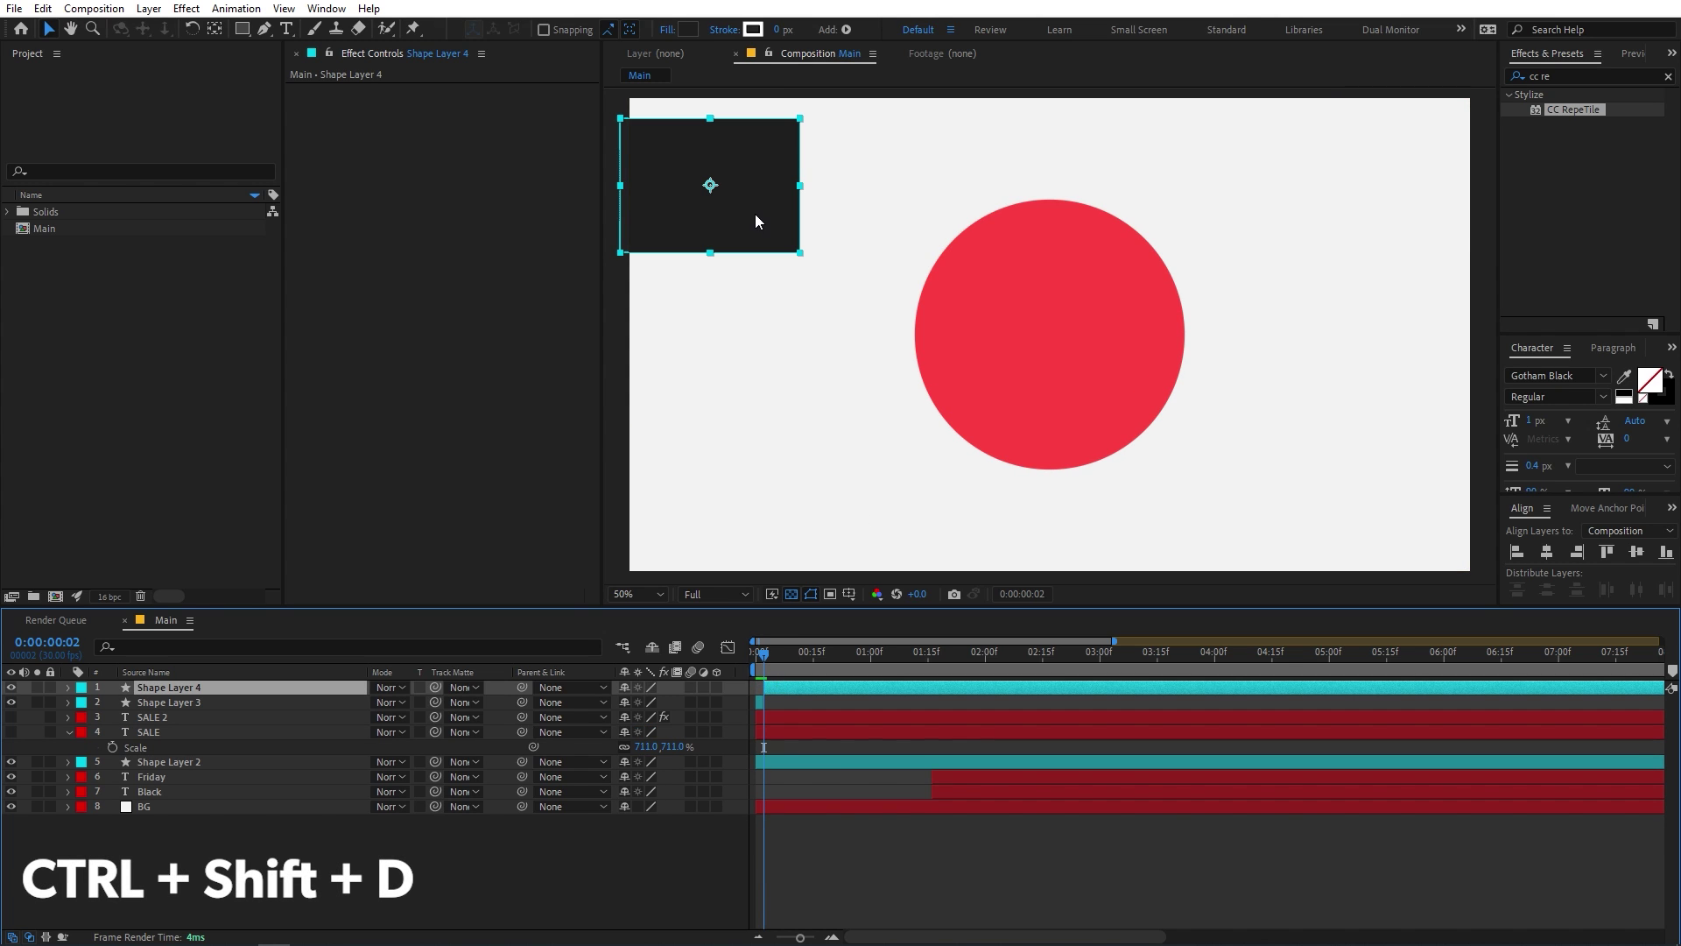
left_click_drag(756, 215, 1419, 499)
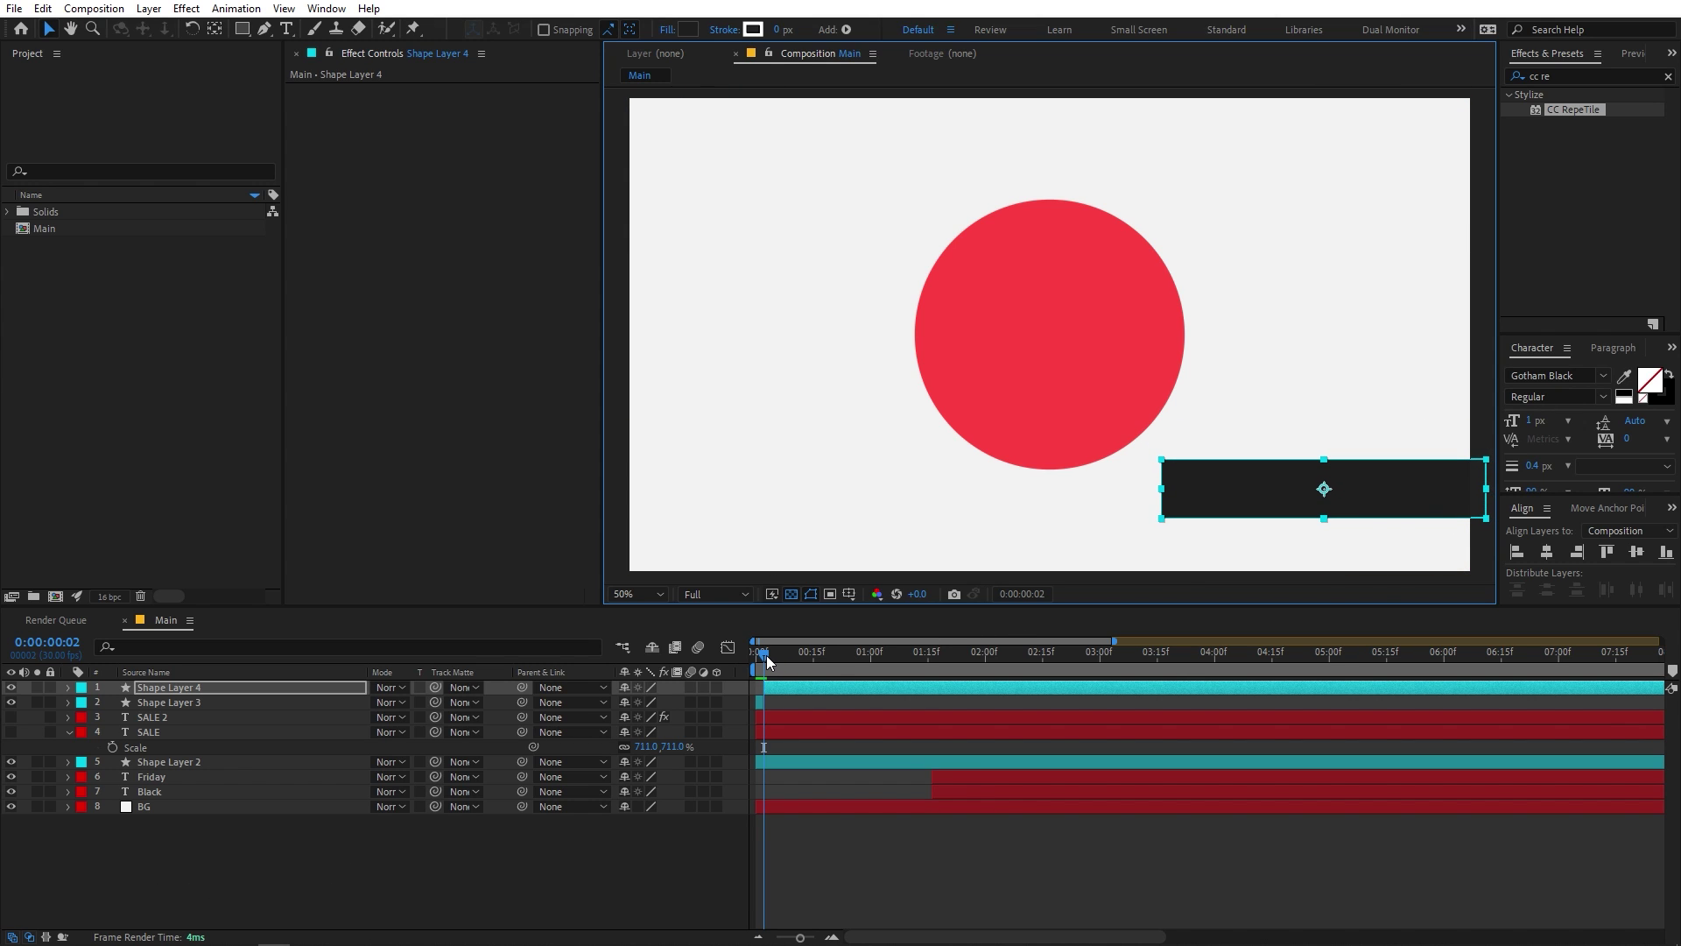
Split the rectangle layer again at 0:00:00:04, make the new part taller, move it toward the frame's upper right and reshape it.
left_click_drag(765, 655, 771, 657)
key("ctrl+shift+d")
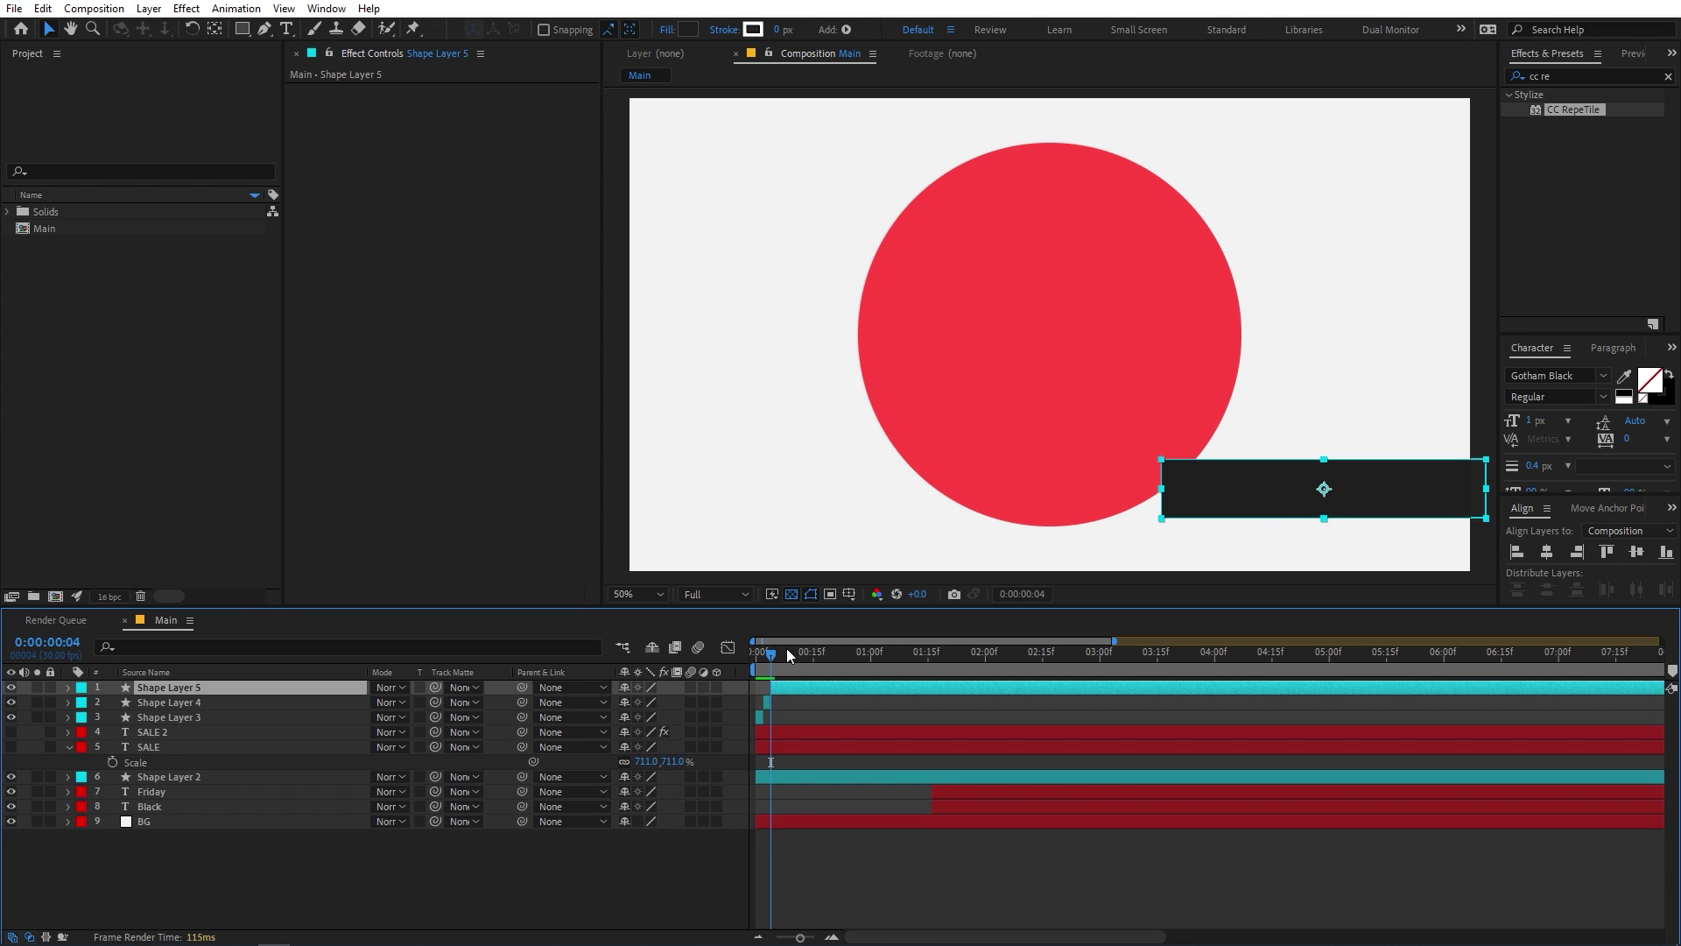
left_click_drag(1327, 466, 1318, 377)
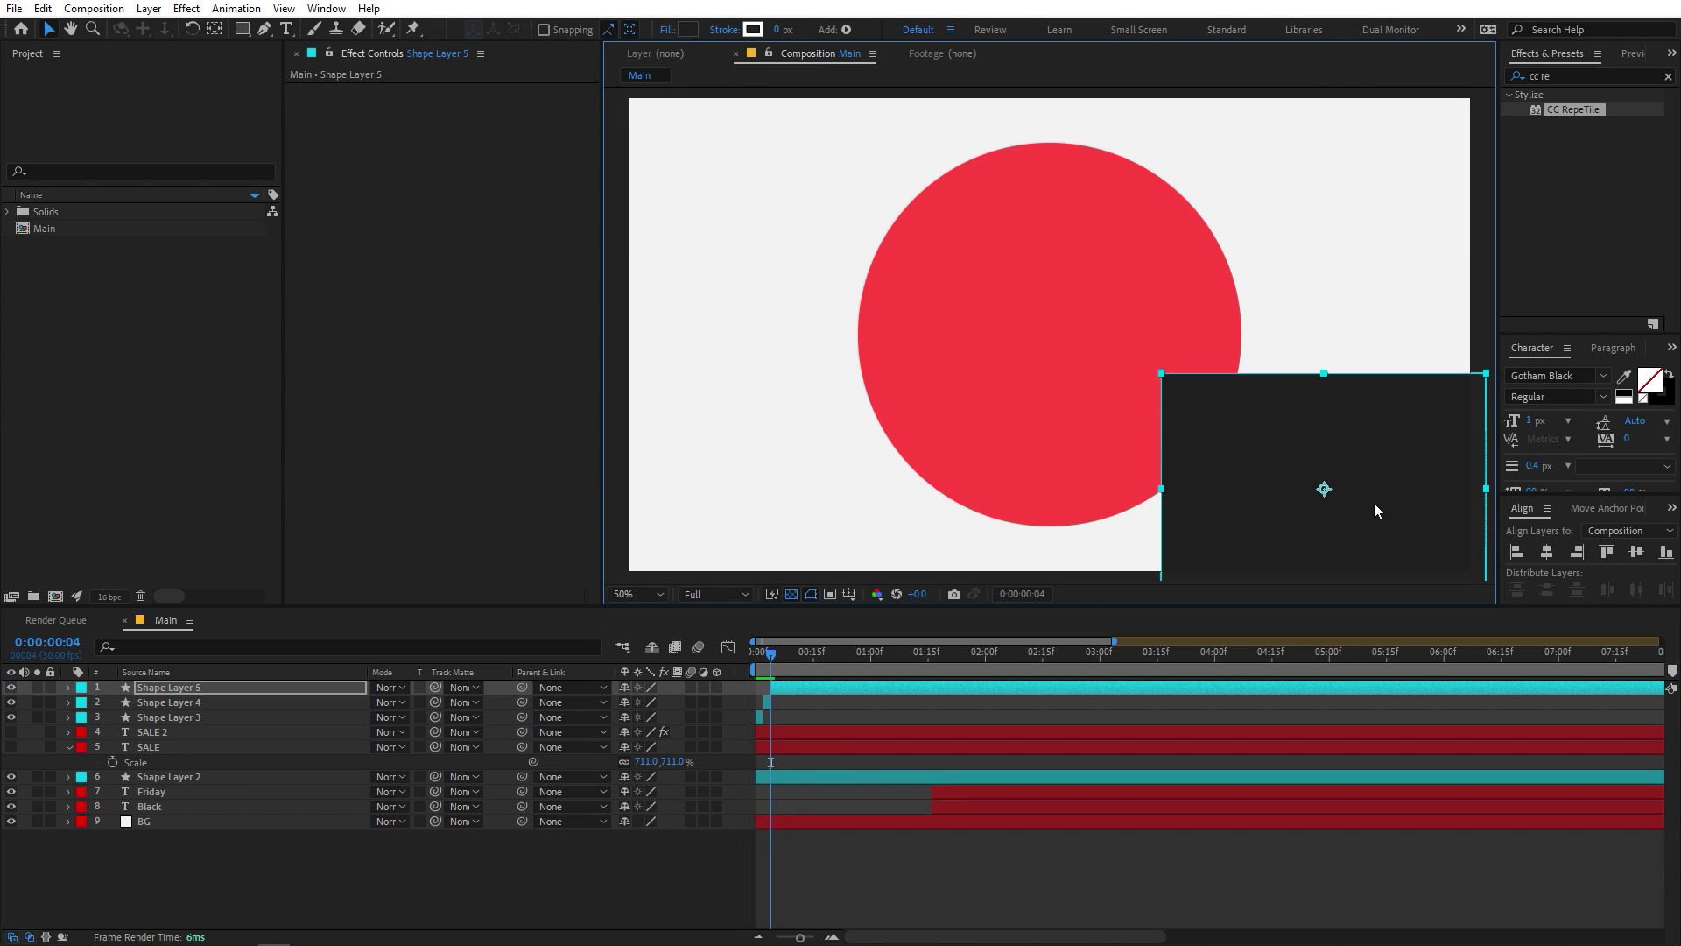
left_click_drag(1379, 512, 1073, 288)
left_click_drag(1168, 384, 1628, 193)
Keep splitting the rectangle layer every few frames from 0:00:00:06 to 0:00:00:16, varying its place and proportions, ending with a thin upright bar at lower left.
key("Page_Down")
key("Page_Down")
key("ctrl+shift+d")
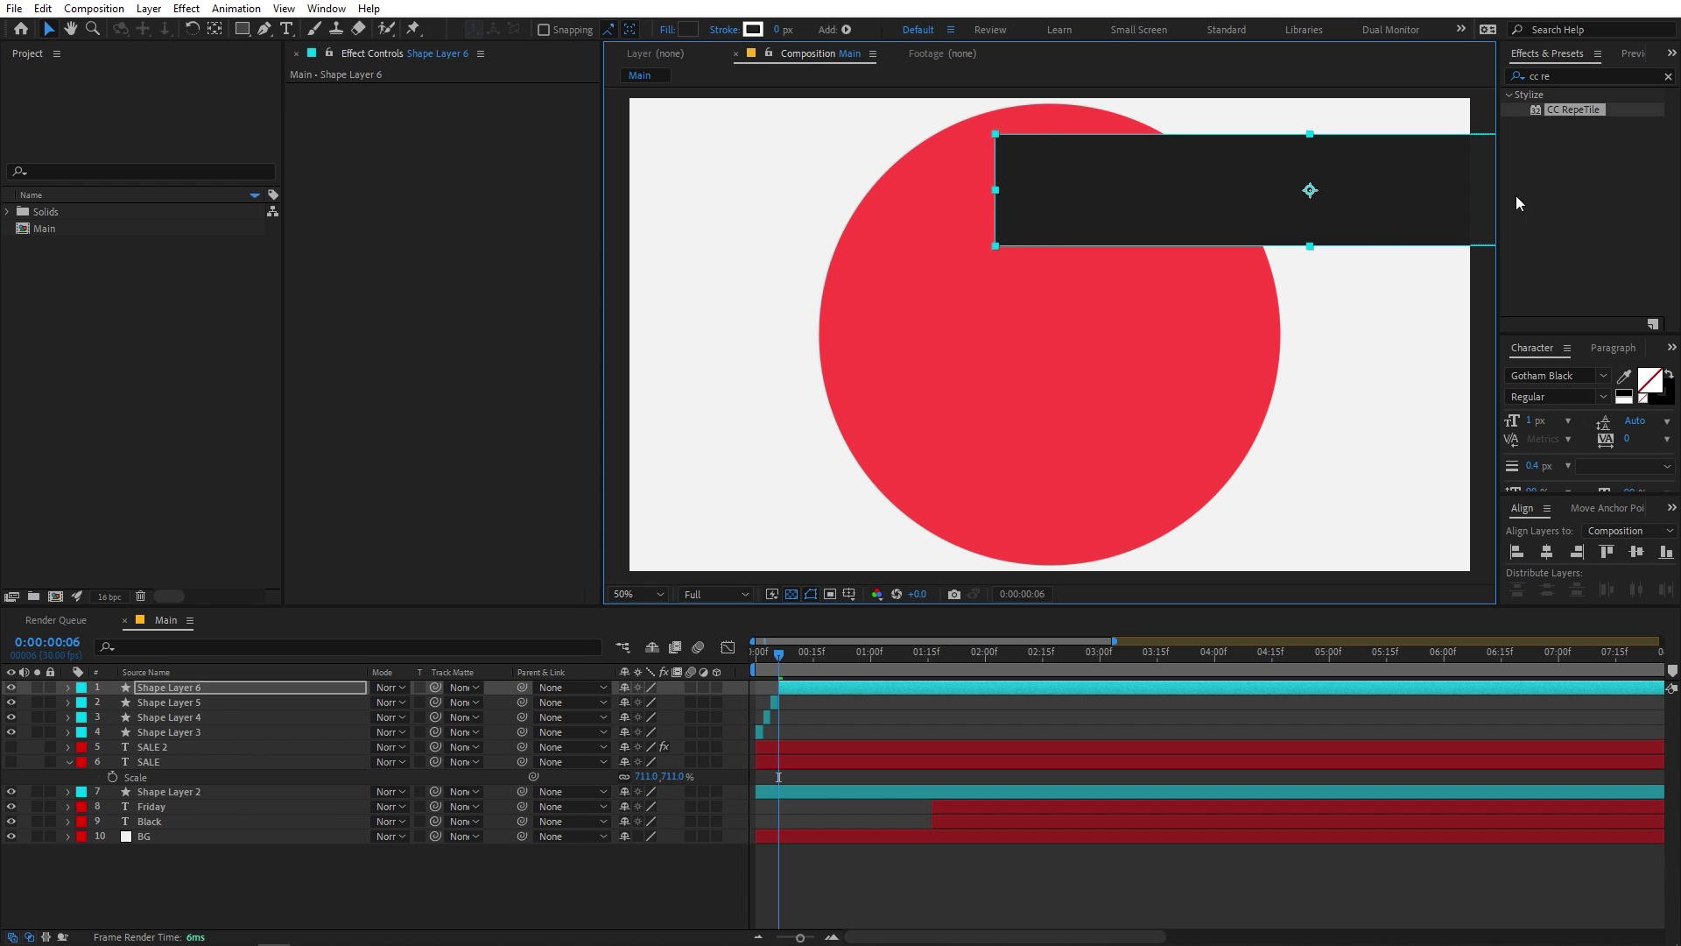
key("Page_Down")
key("Page_Down")
key("ctrl+shift+d")
key("Page_Down")
key("Page_Down")
key("ctrl+shift+d")
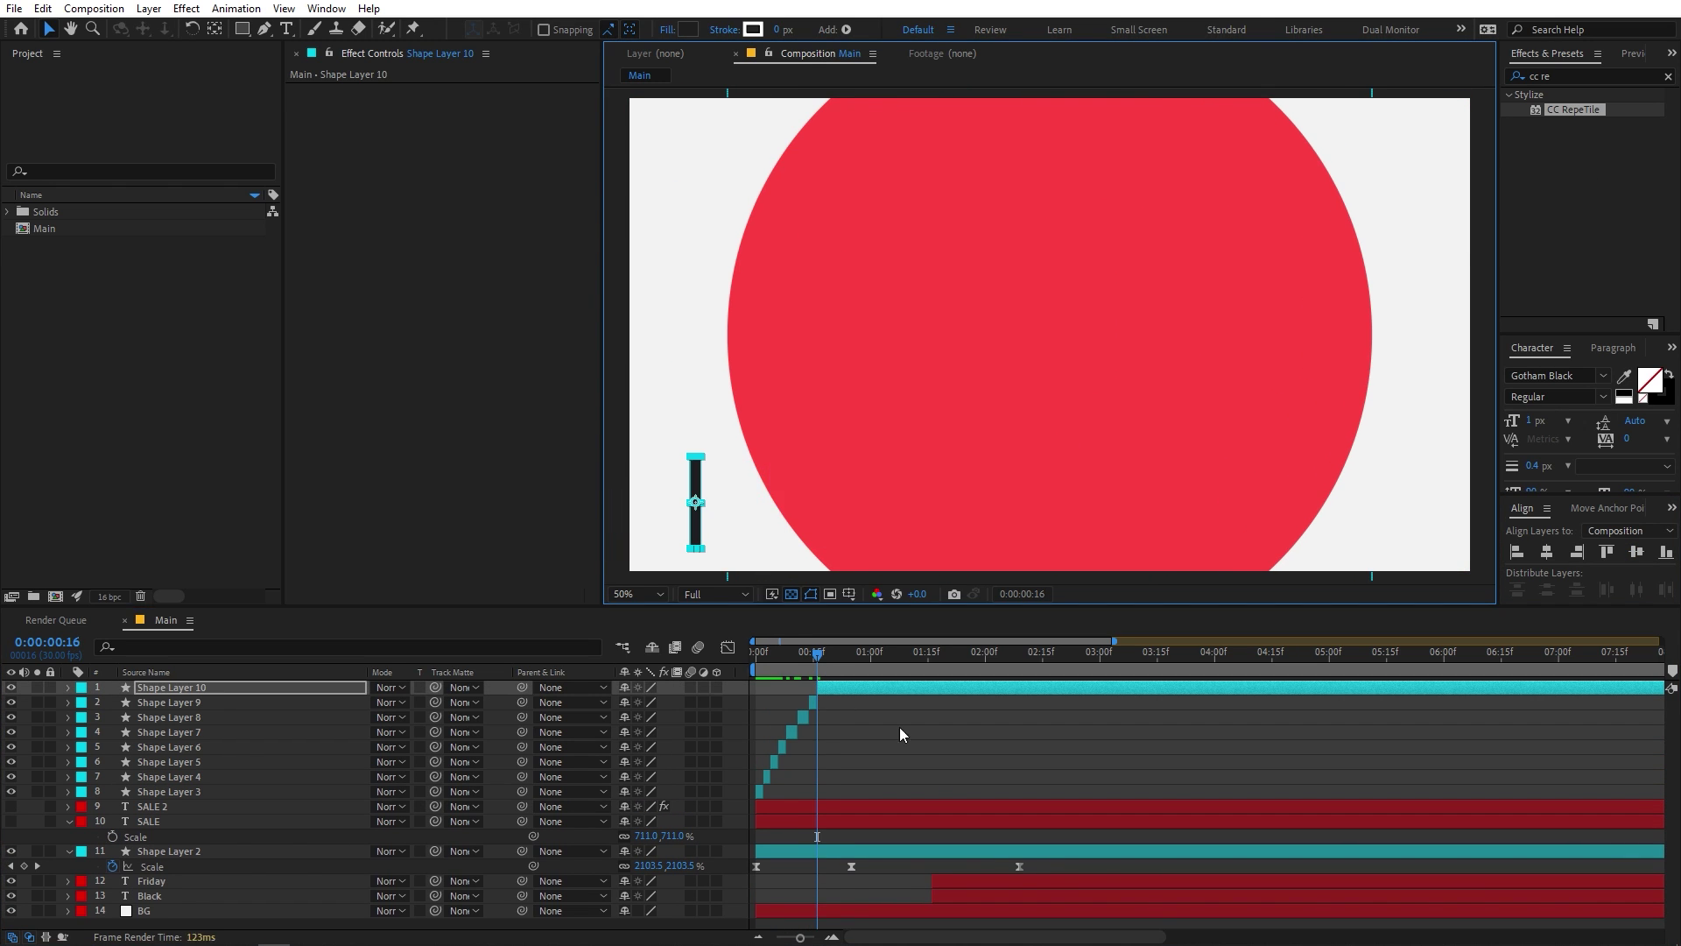
Continue splitting and reshaping the rectangle up to 0:00:00:25, ending with a small square near the frame's upper-left corner, and preview the flicker.
left_click_drag(1042, 255, 1445, 256)
key("Page_Down")
key("Page_Down")
key("ctrl+shift+d")
left_click_drag(771, 337, 805, 324)
left_click_drag(751, 315, 732, 186)
key("ctrl+shift+d")
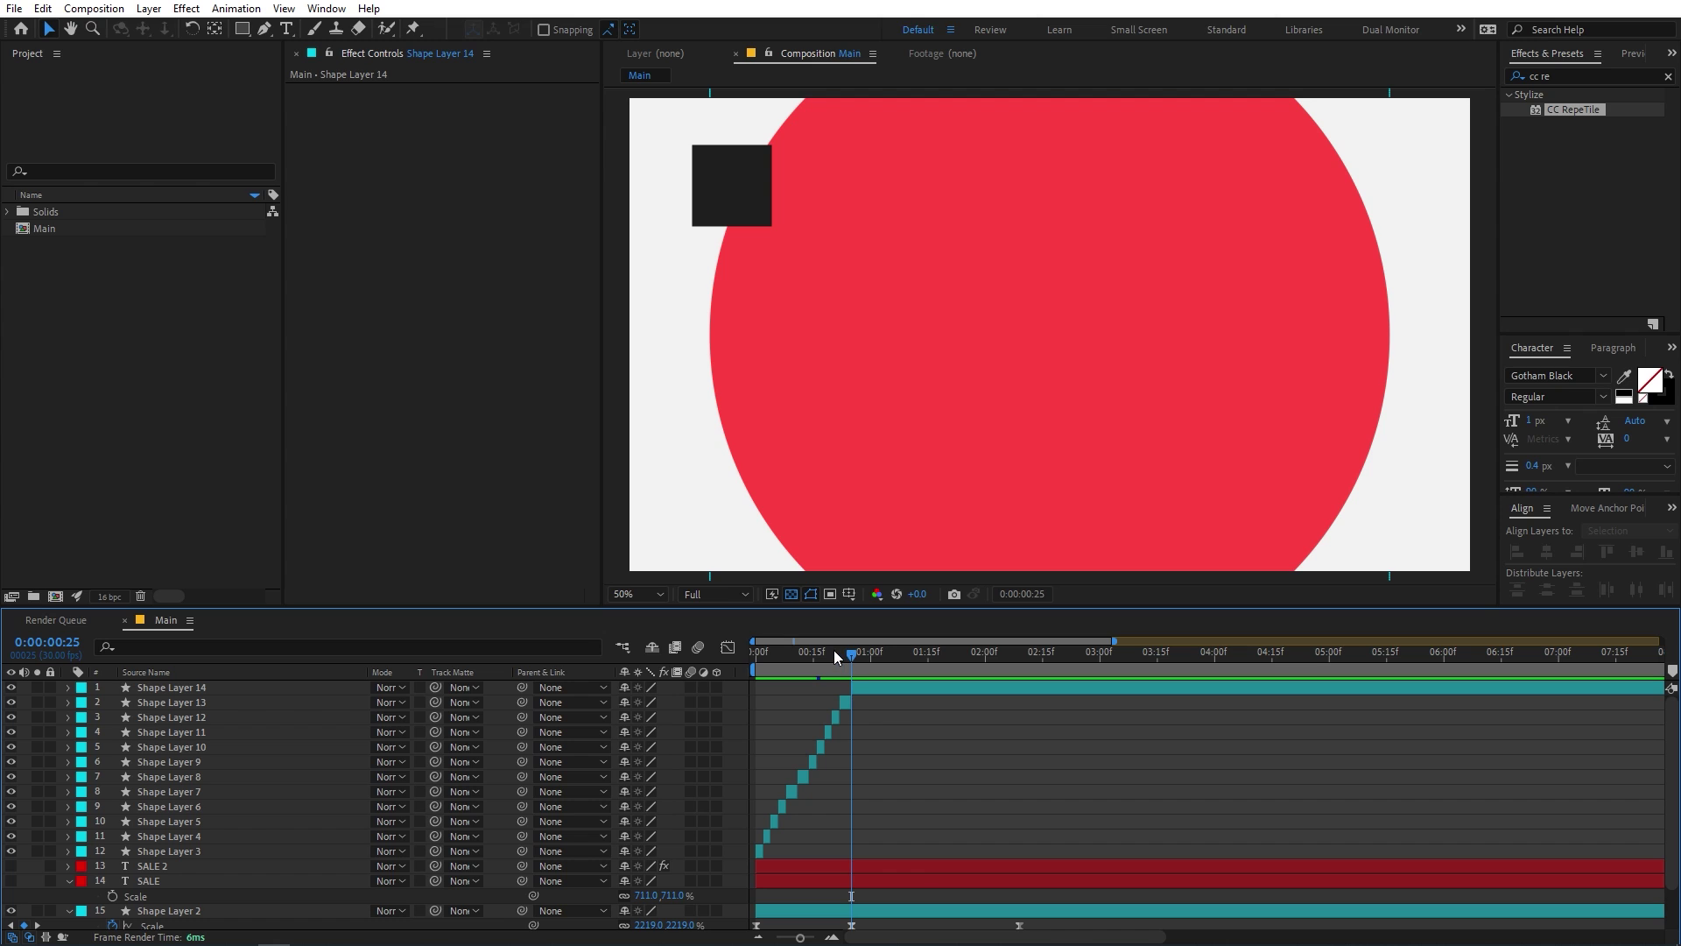
key("Home")
key("space")
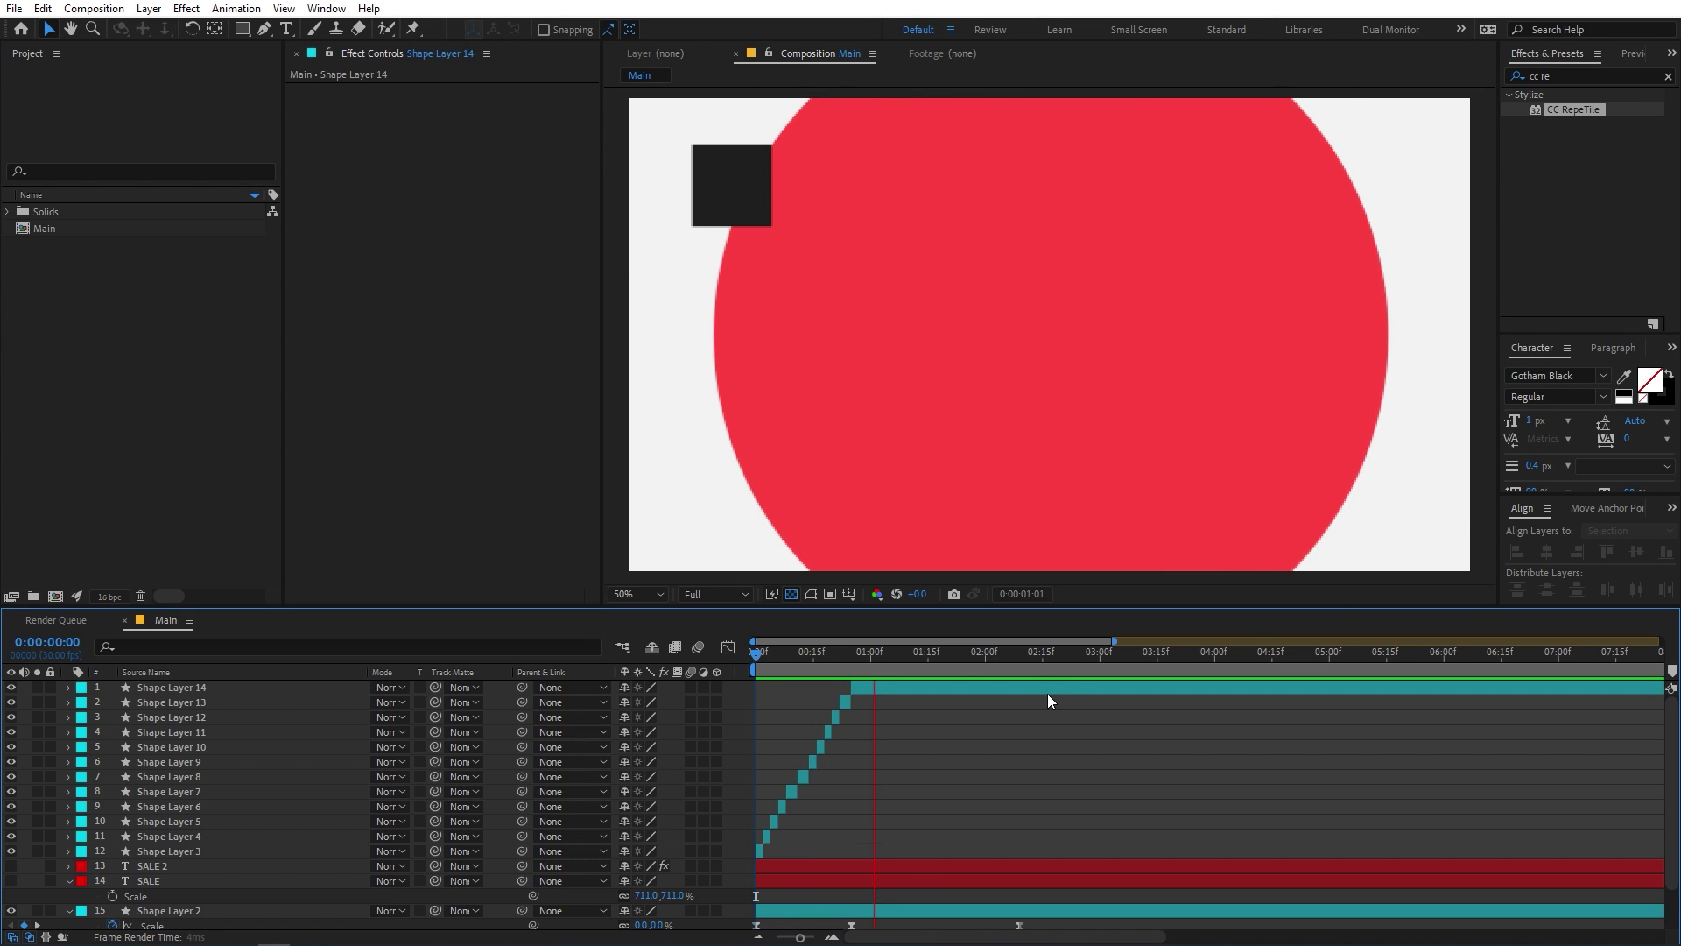
Centre the last square, Shape Layer 14, horizontally and vertically in the composition at 0:00:00:25.
left_click_drag(871, 654, 851, 653)
left_click(870, 685)
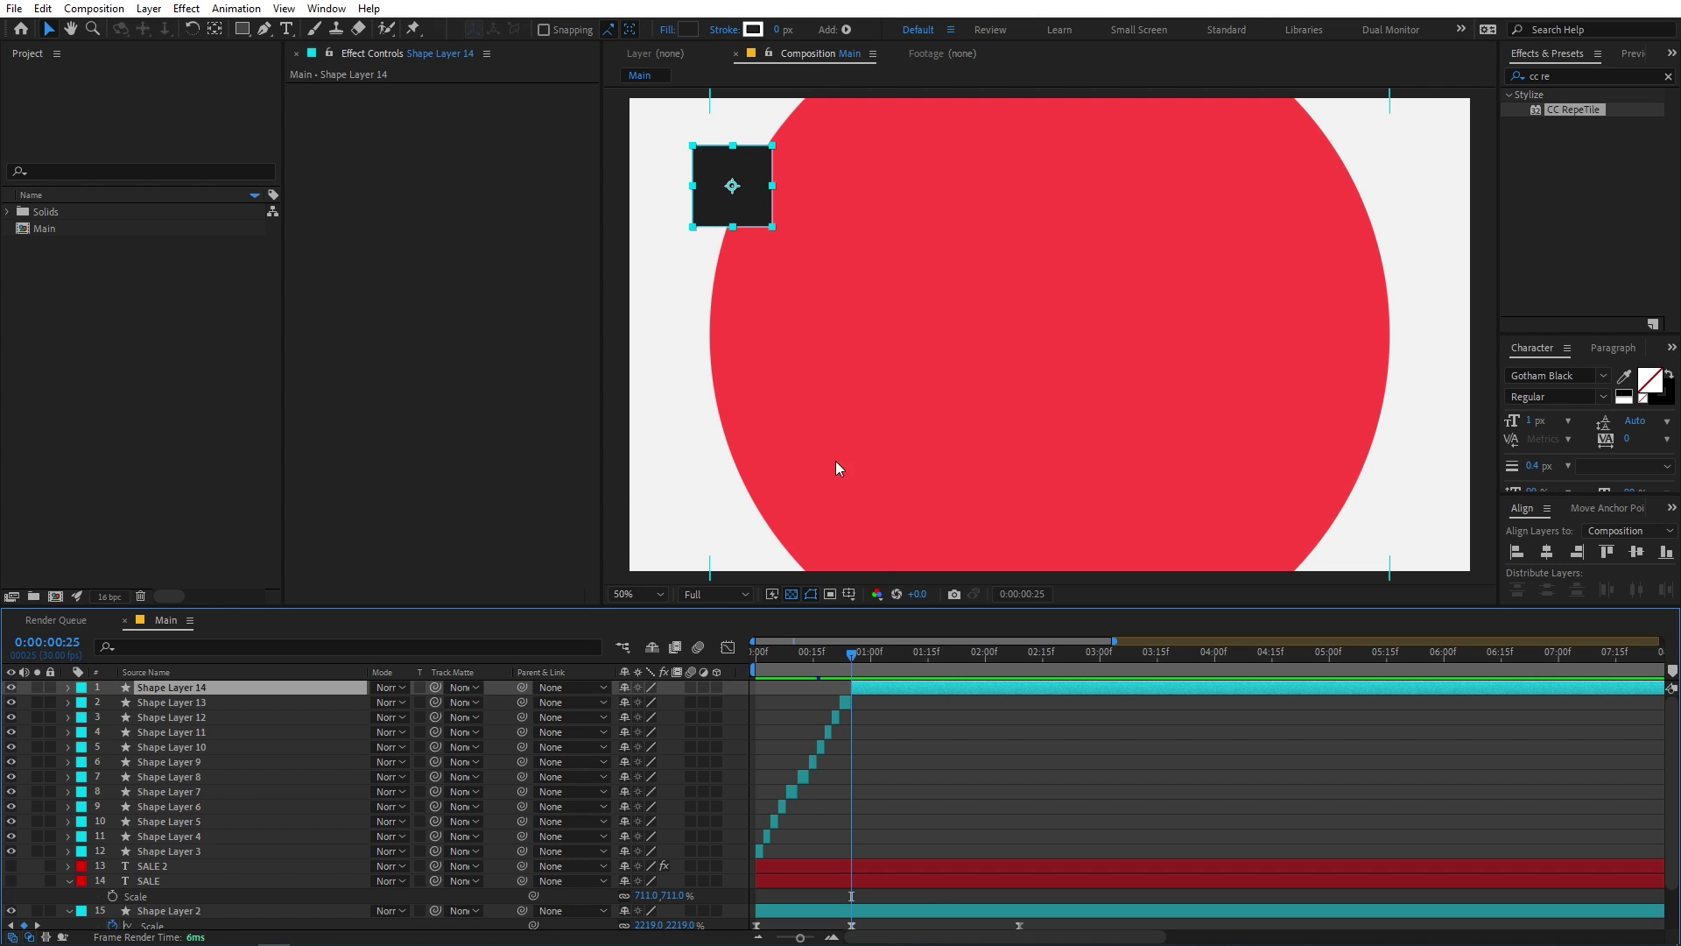
left_click(1549, 553)
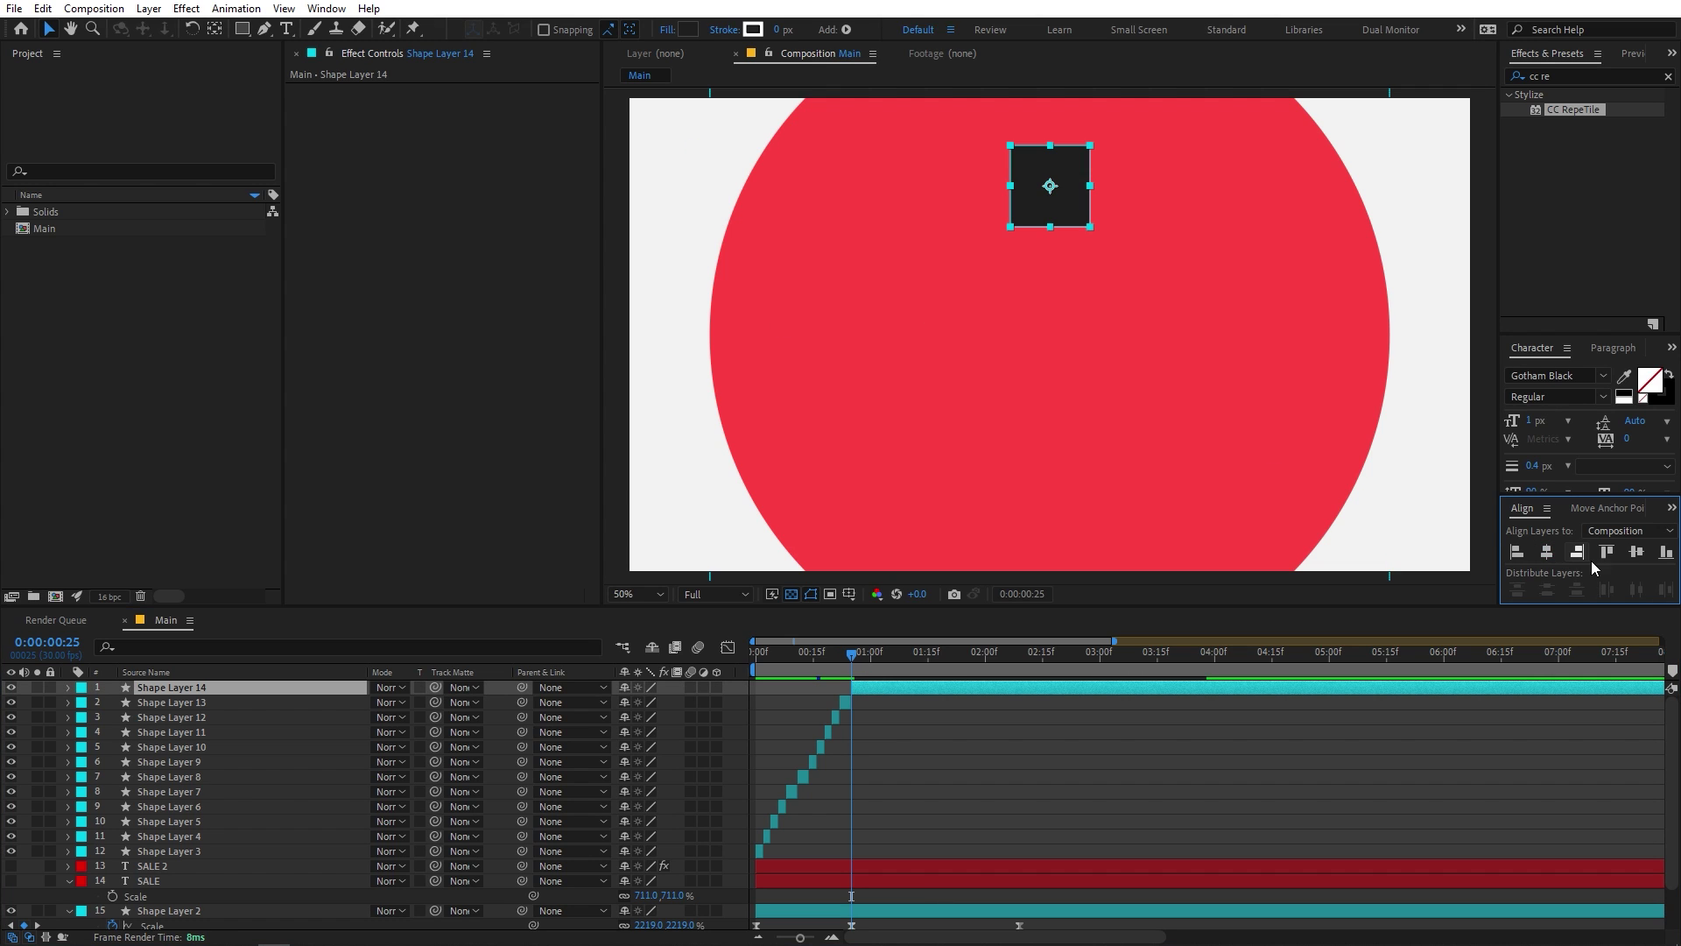
left_click(1636, 552)
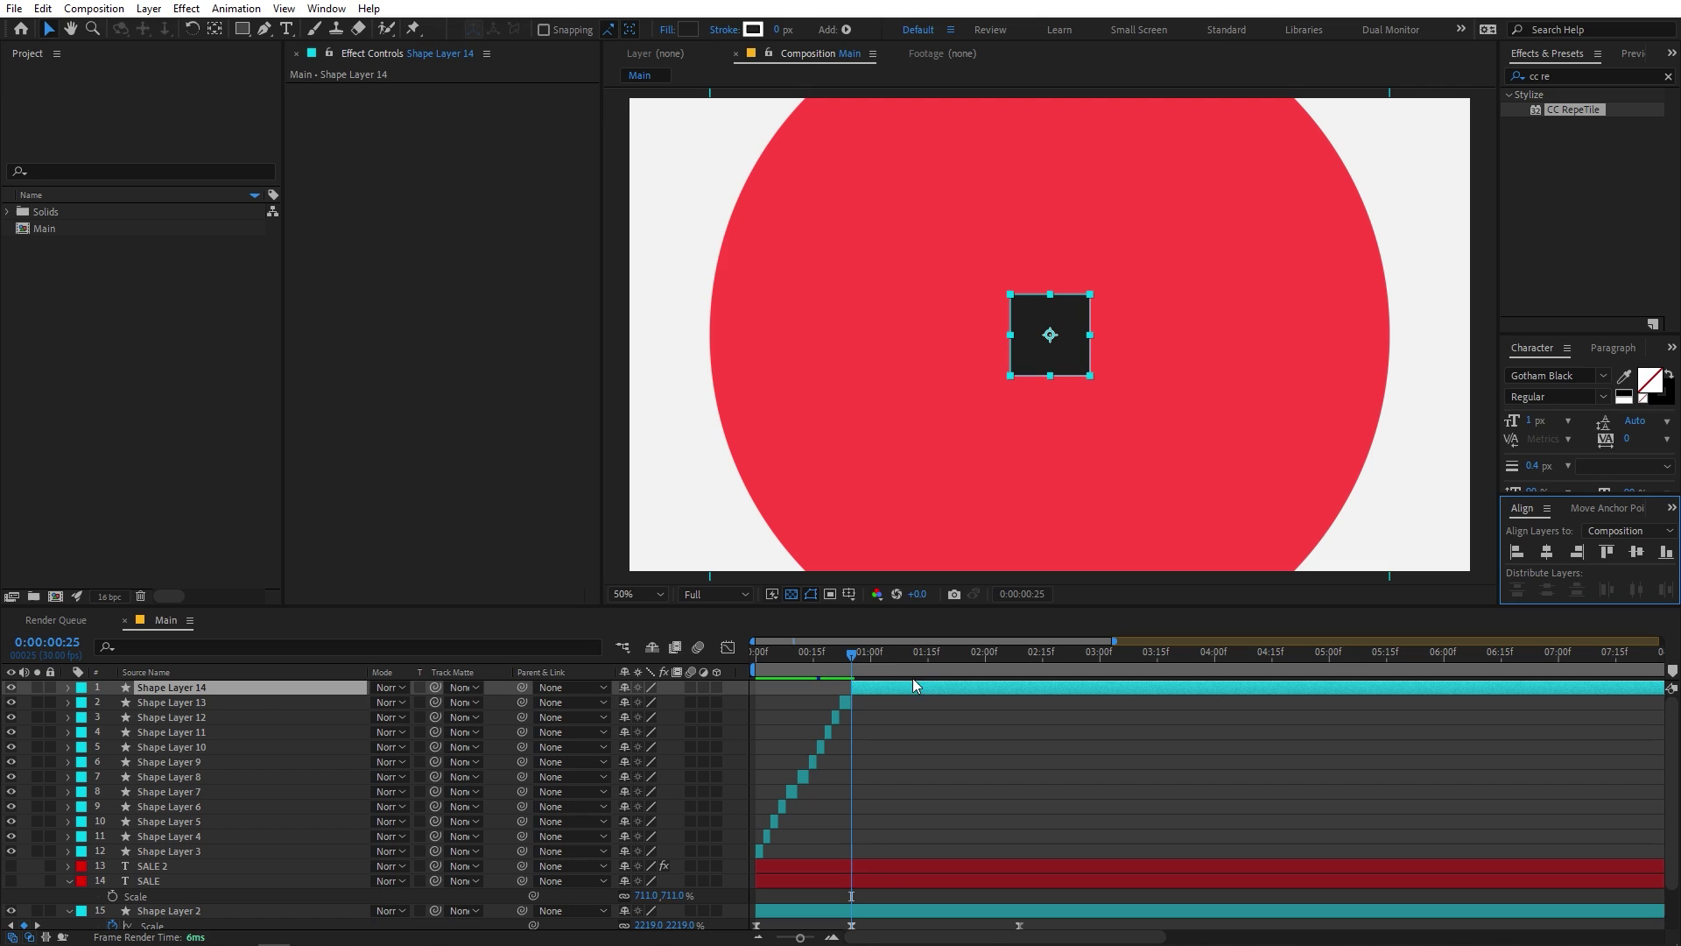
At 0:00:02:09, move the centred square's anchor point to its lower-right corner.
left_click_drag(914, 664, 1017, 669)
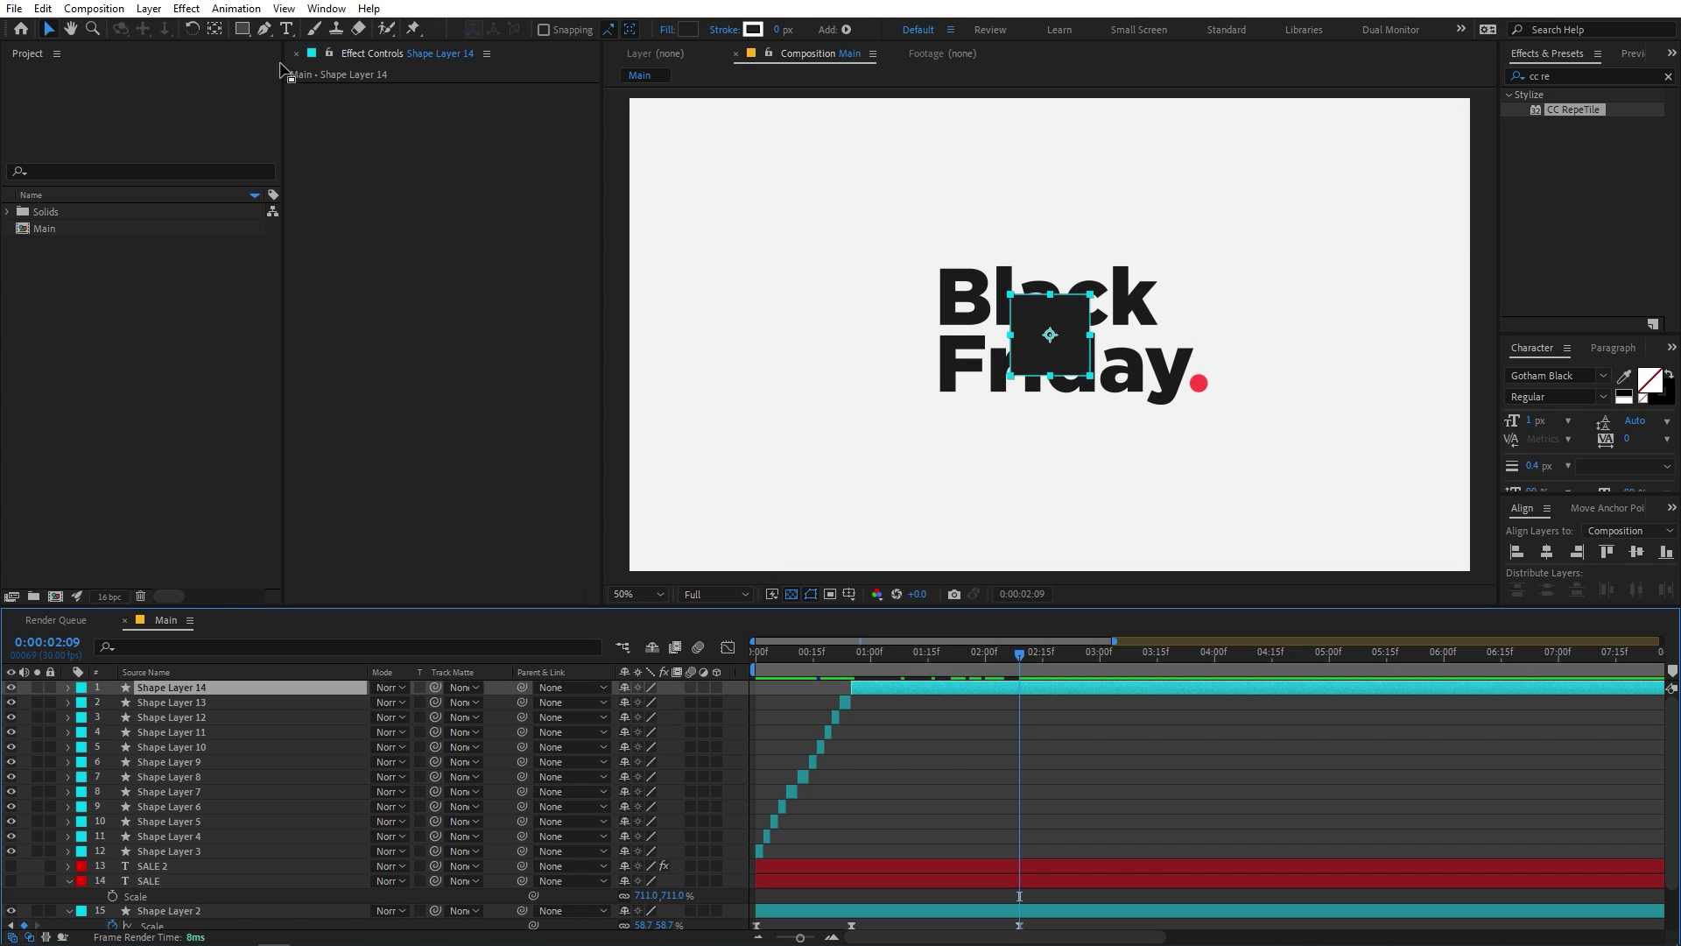
left_click(214, 28)
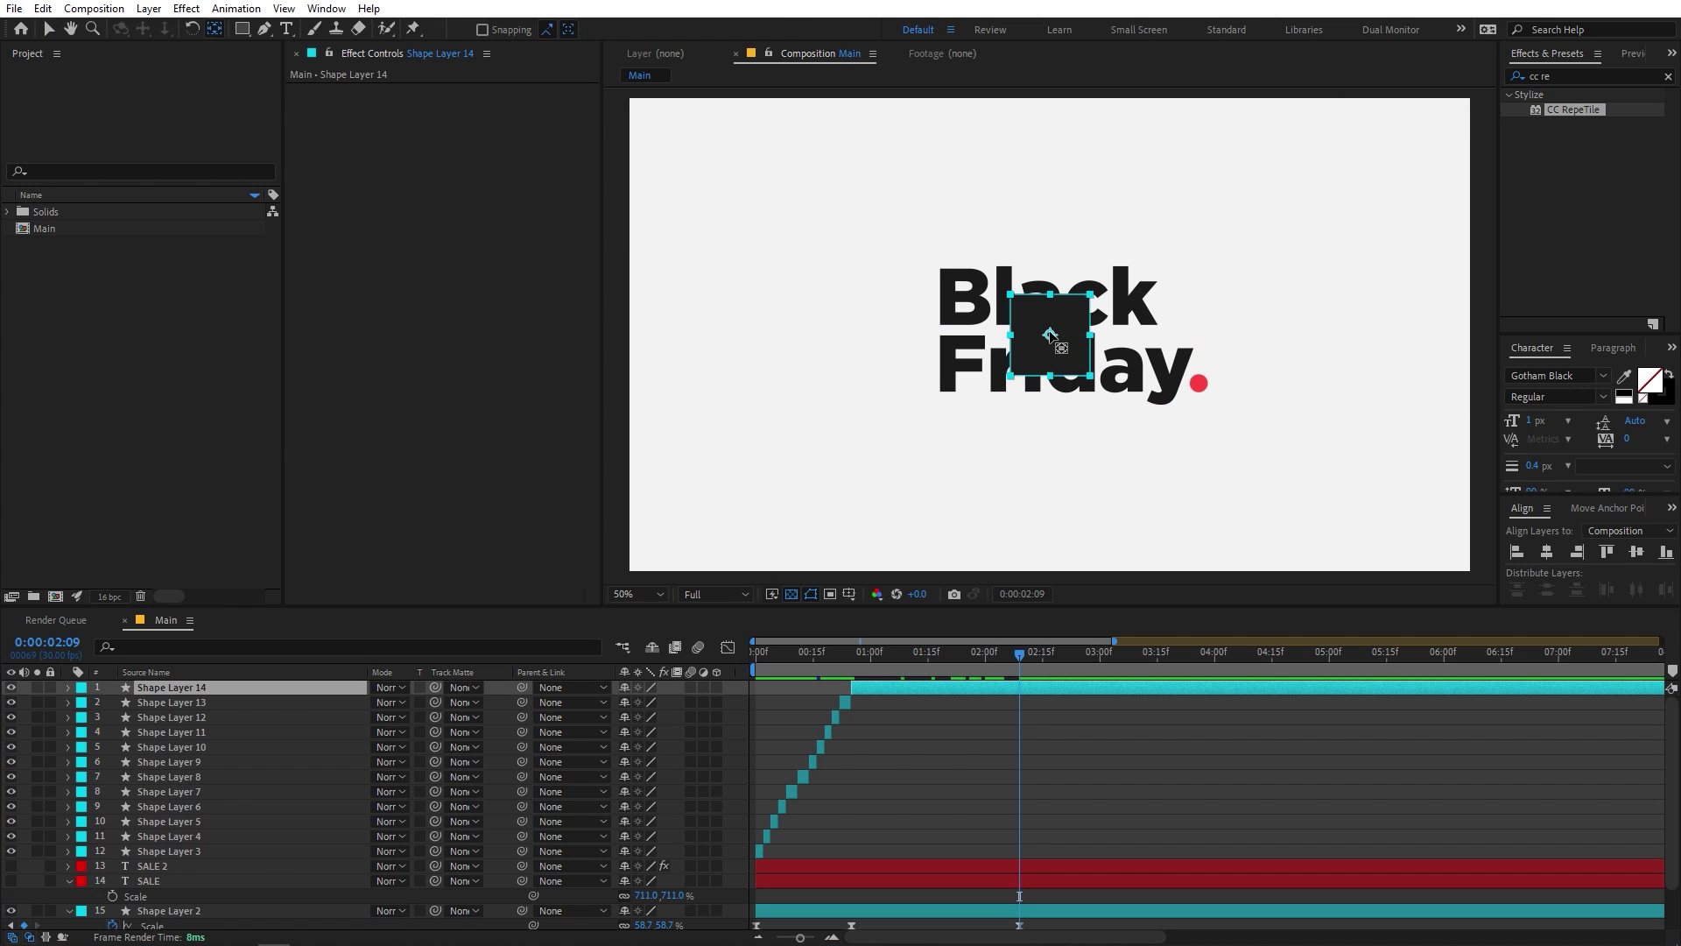
left_click_drag(1050, 333, 1089, 373)
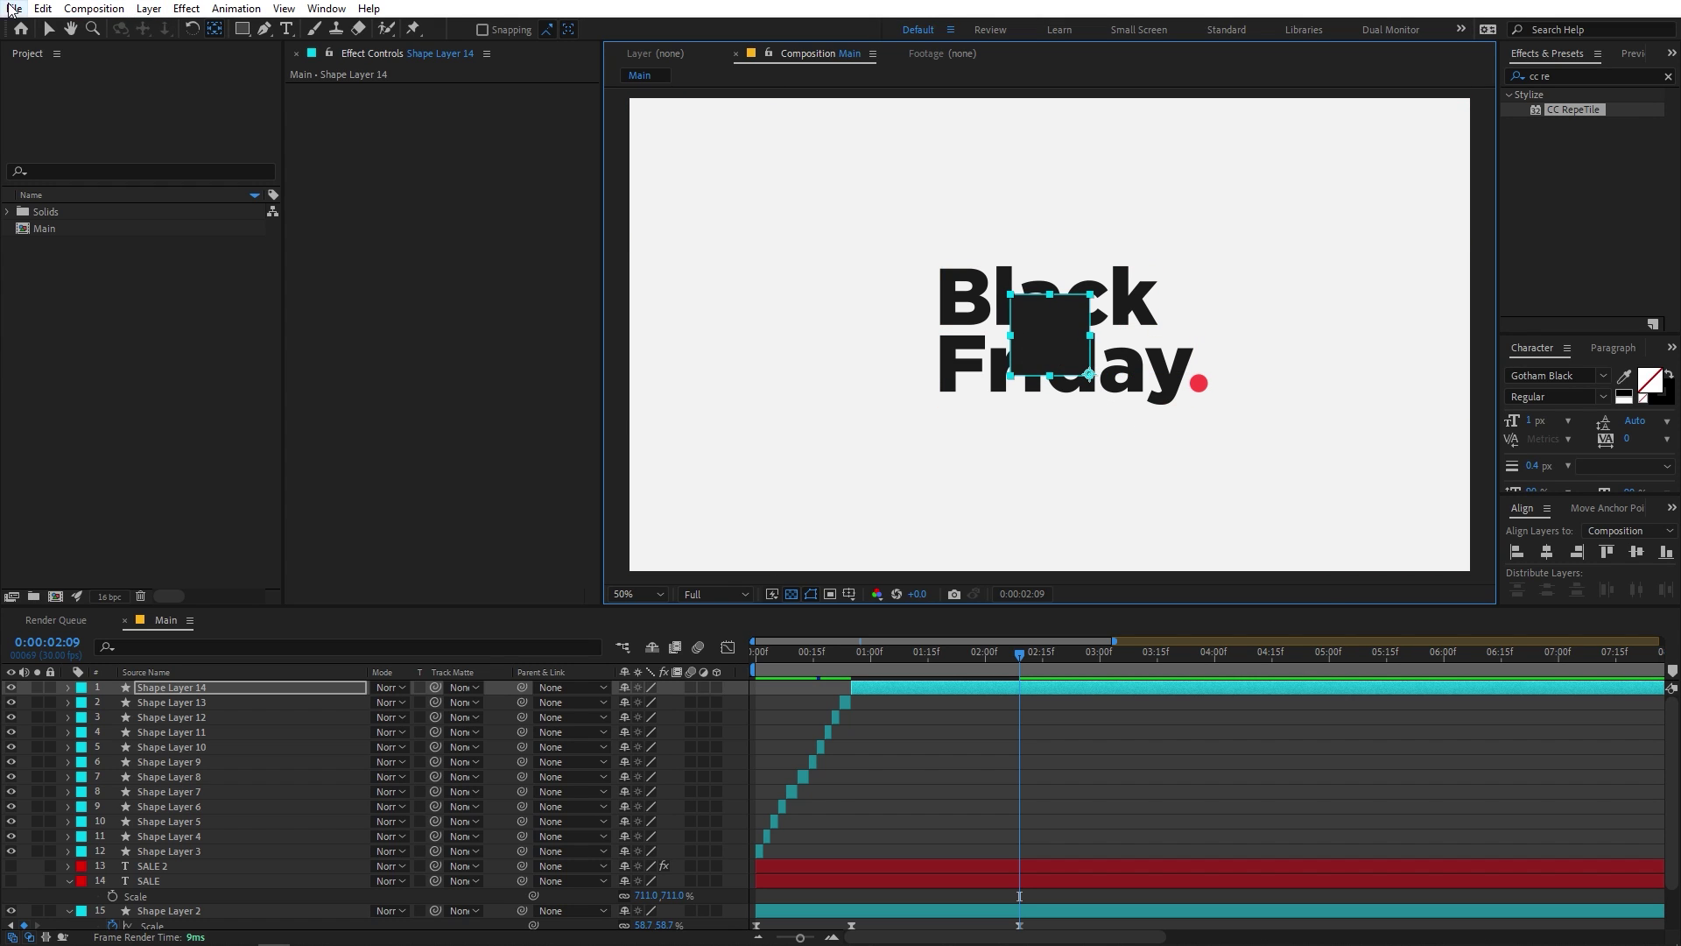
left_click(50, 31)
Move the square so that its lower-right corner sits over the red full stop after "Friday".
scroll(1164, 352, "up", 4)
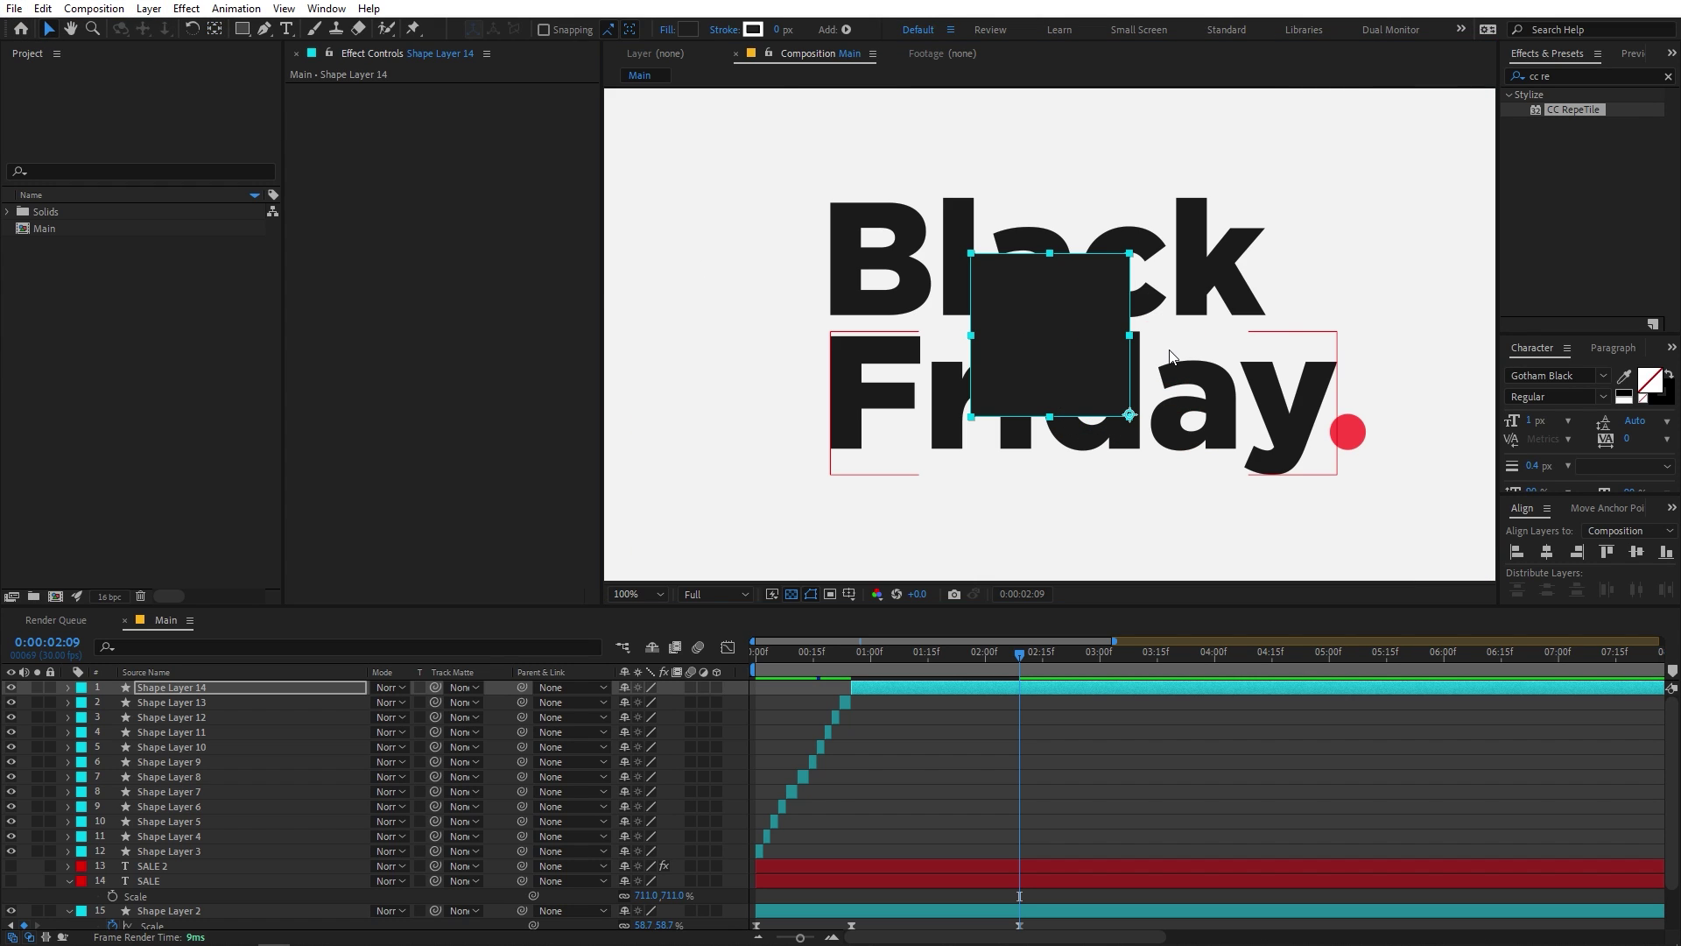
scroll(1194, 367, "right", 5)
scroll(1194, 368, "down", 2)
left_click_drag(867, 271, 1281, 310)
key("period")
left_click_drag(1437, 416, 946, 263)
left_click_drag(1354, 345, 1235, 319)
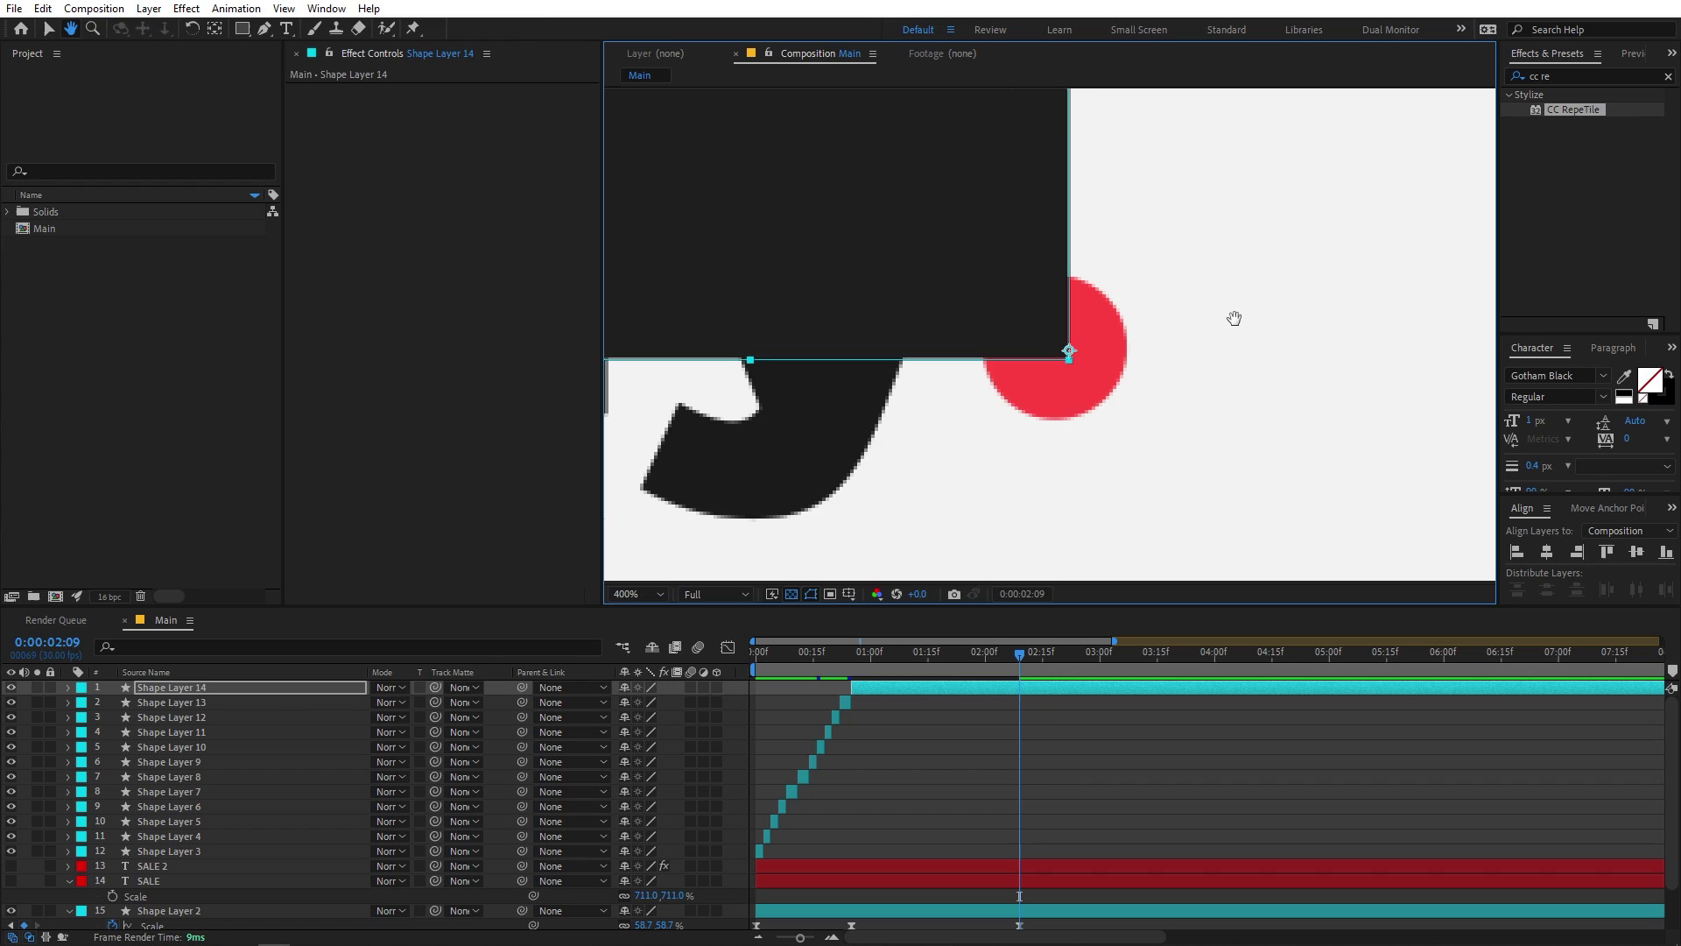
key("period")
key("period")
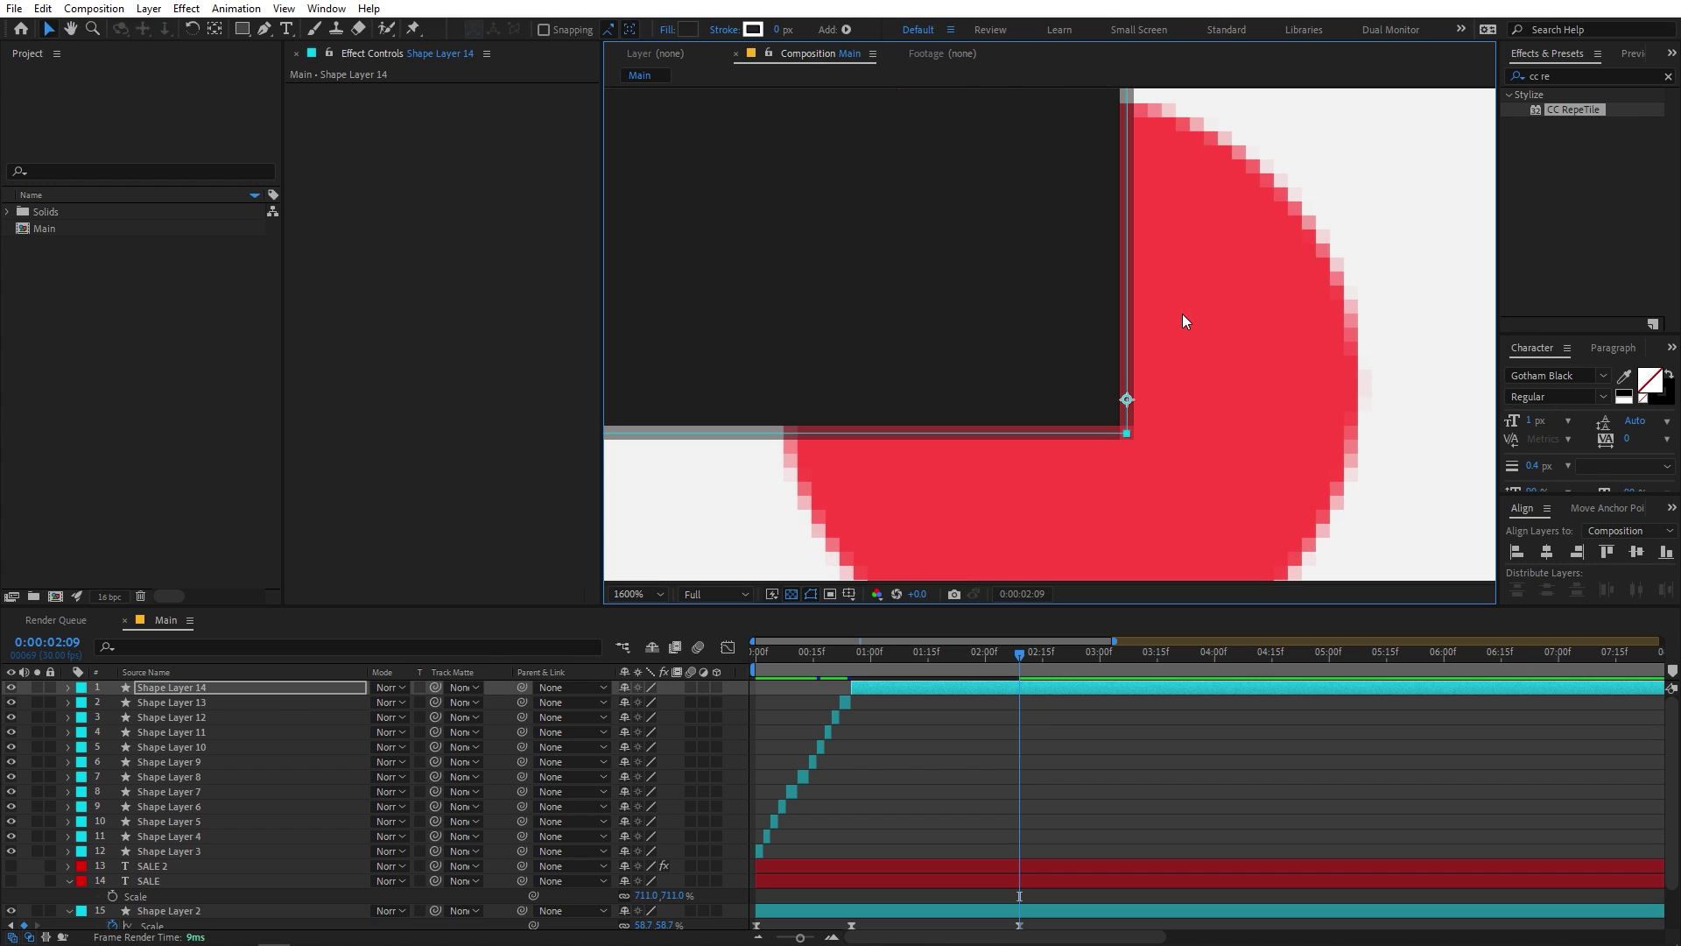
Place the square's anchor point exactly on its lower-right corner at high magnification.
left_click(219, 28)
left_click_drag(1127, 400, 1127, 433)
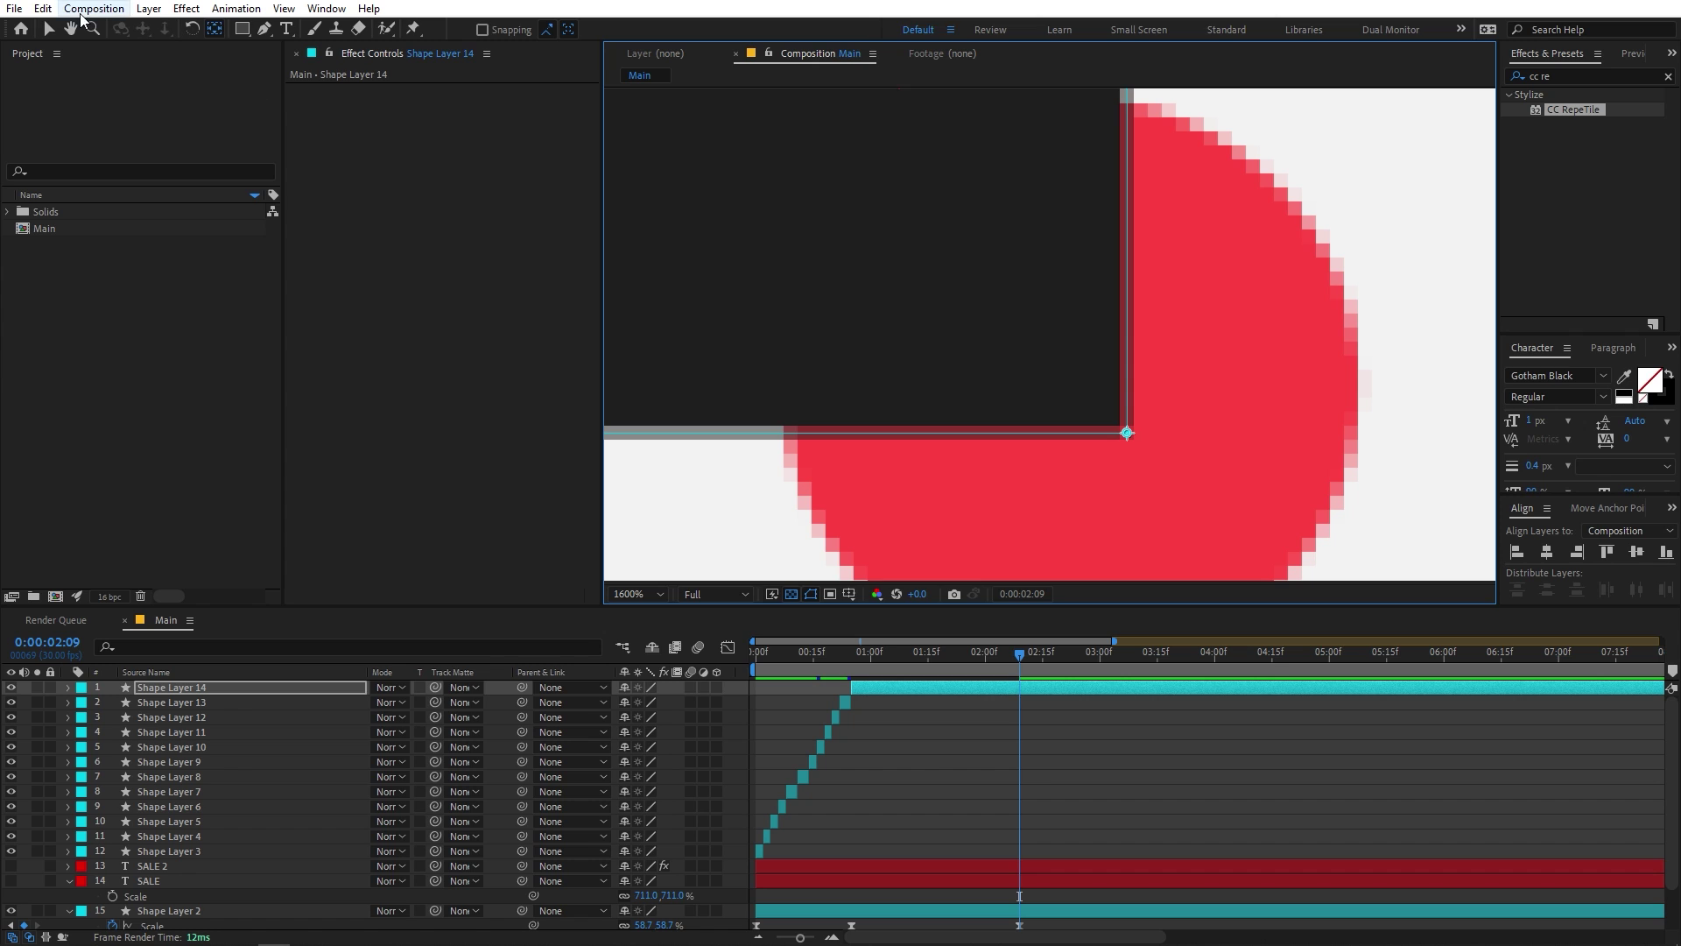
left_click(48, 28)
key("comma")
key("comma")
key("comma")
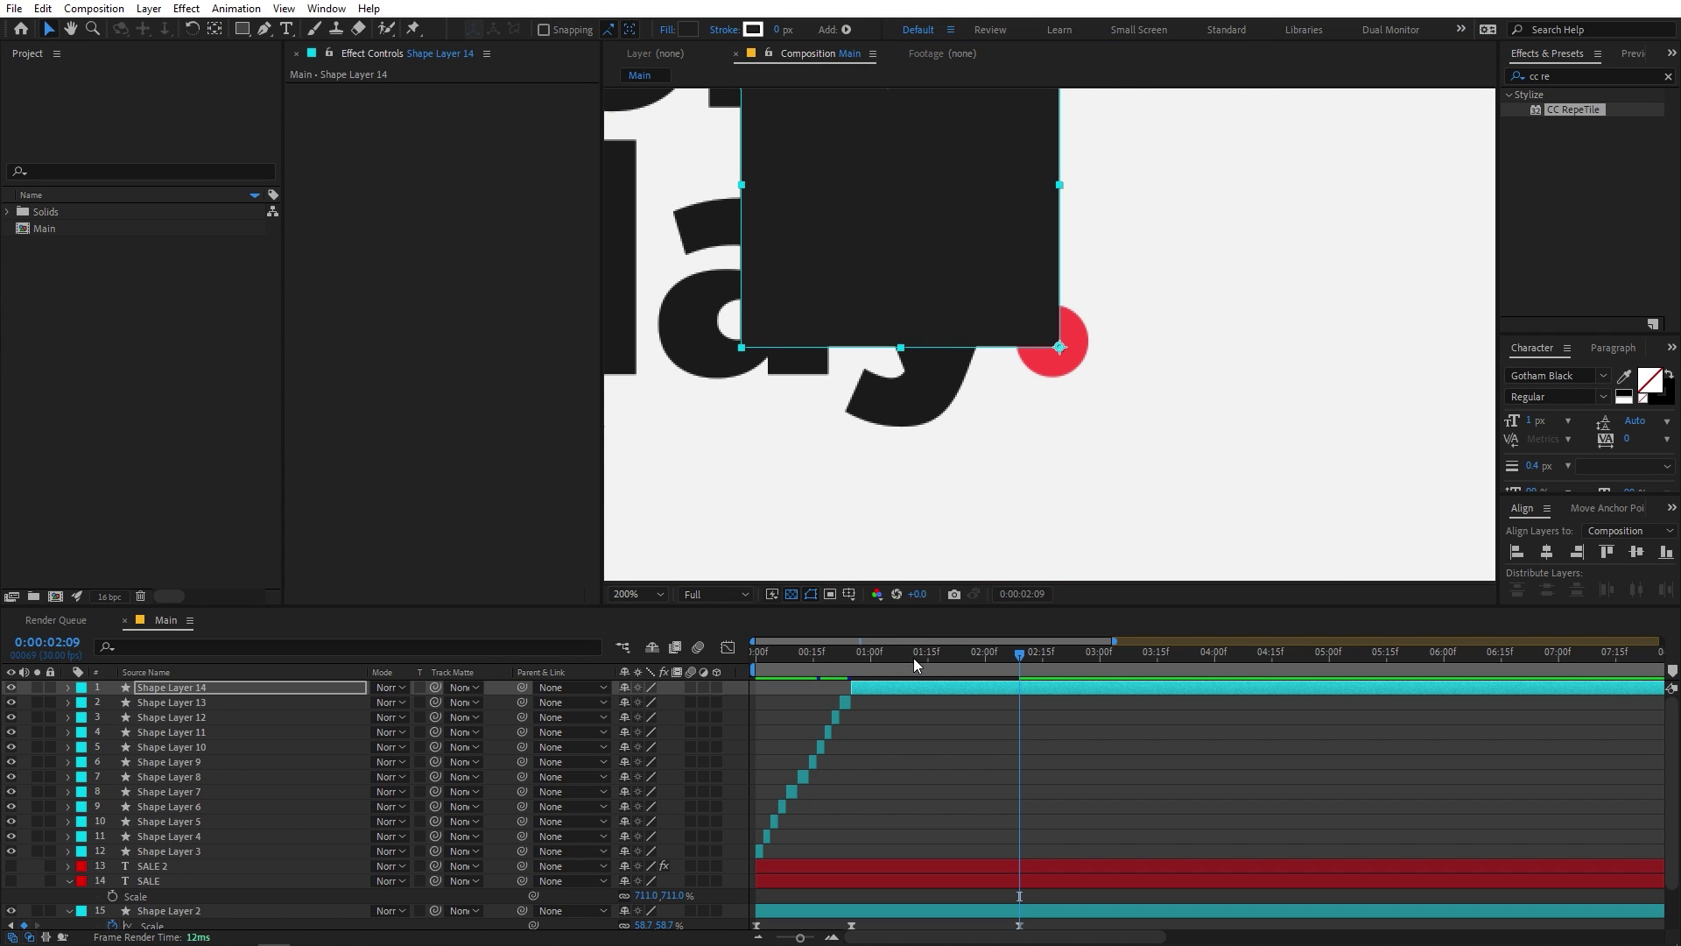
Unlink the square's scale proportions and stretch it to 443.8 by 201.8% over the title text.
scroll(1225, 490, "down", 2)
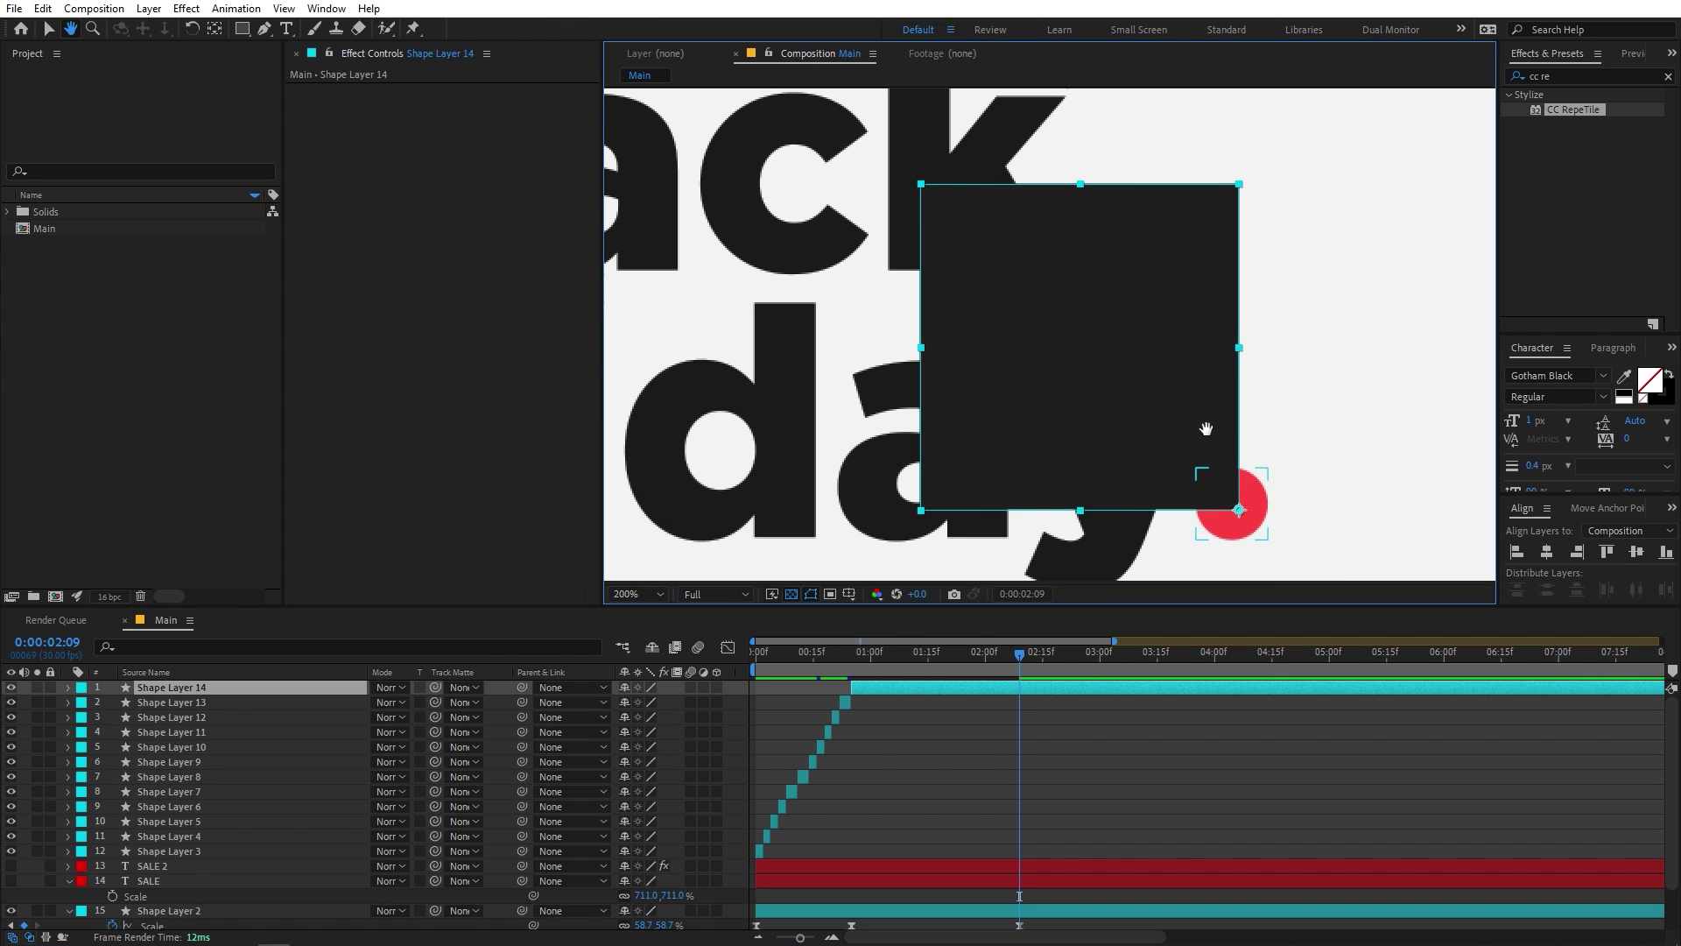
key("s")
left_click(625, 701)
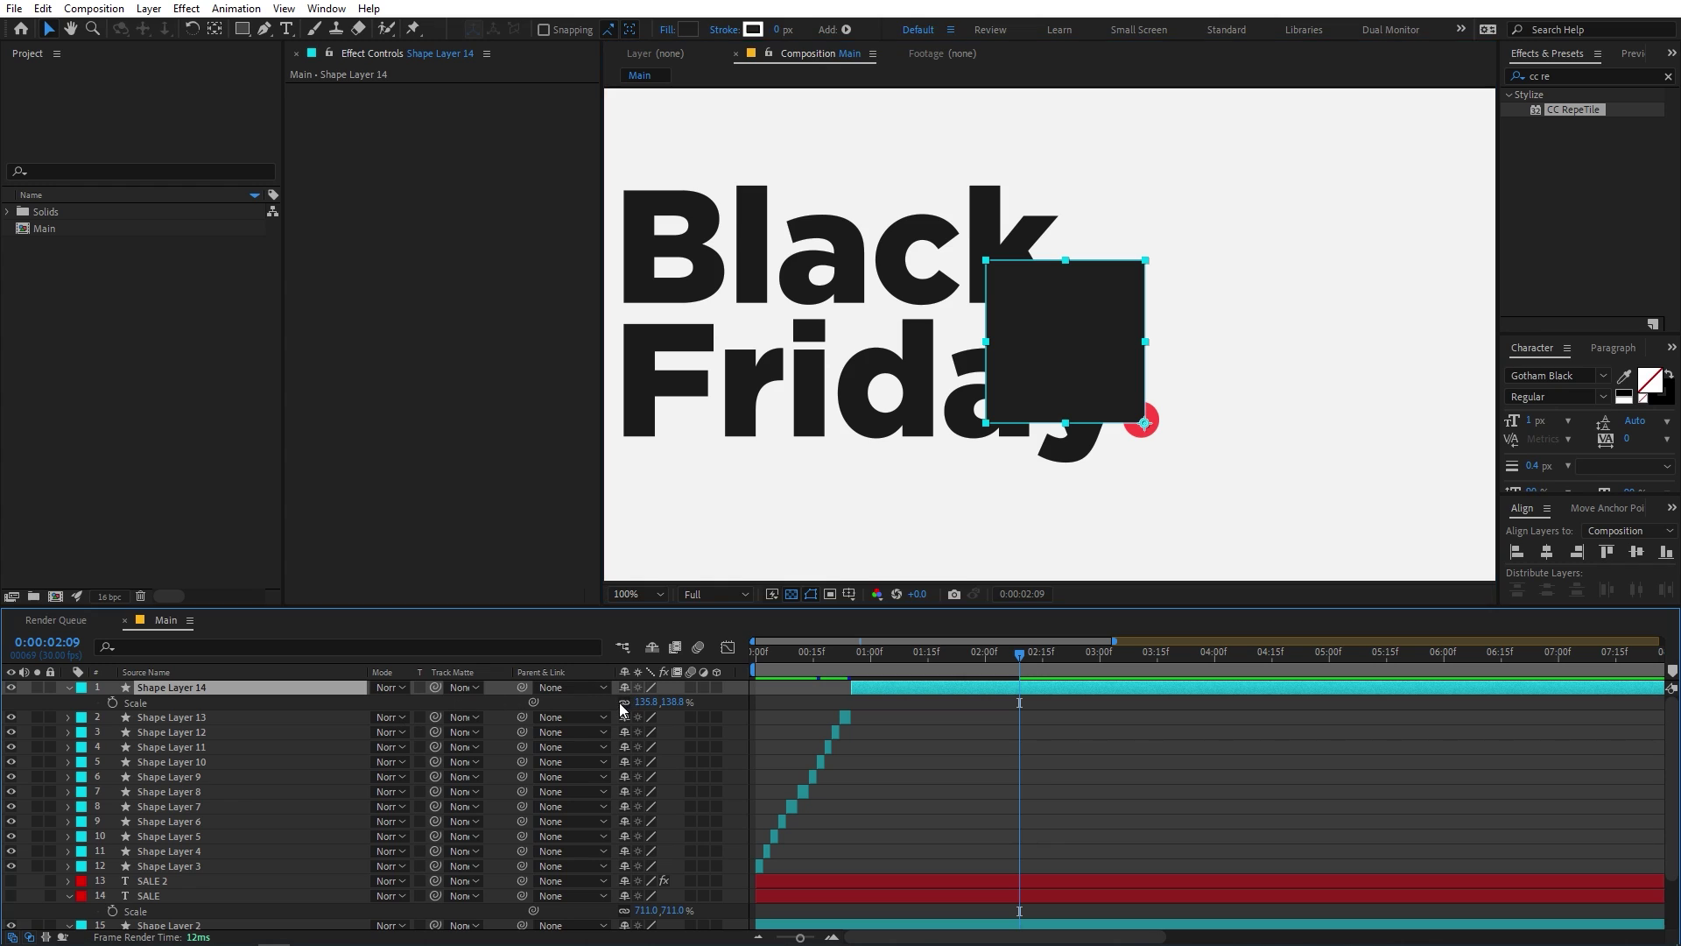
left_click_drag(645, 701, 897, 680)
left_click_drag(673, 704, 725, 697)
left_click(1091, 827)
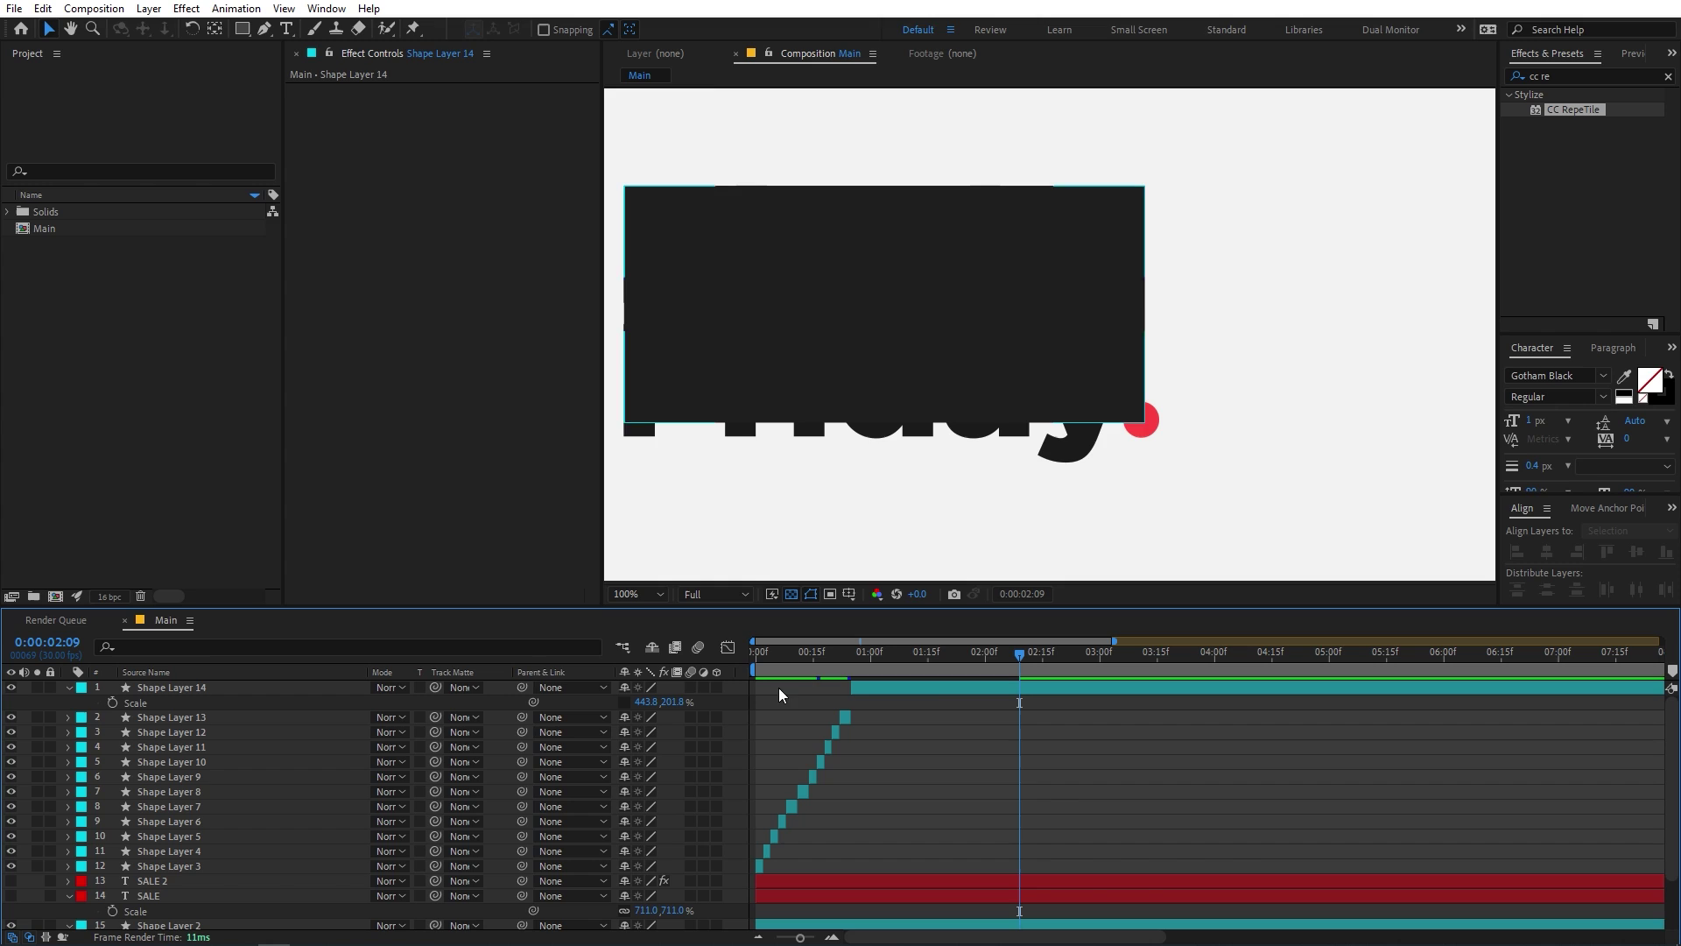
Keyframe the rectangle's scale at the start of its layer and set the scale to 0, 0% at 0:00:02:09.
left_click(112, 702)
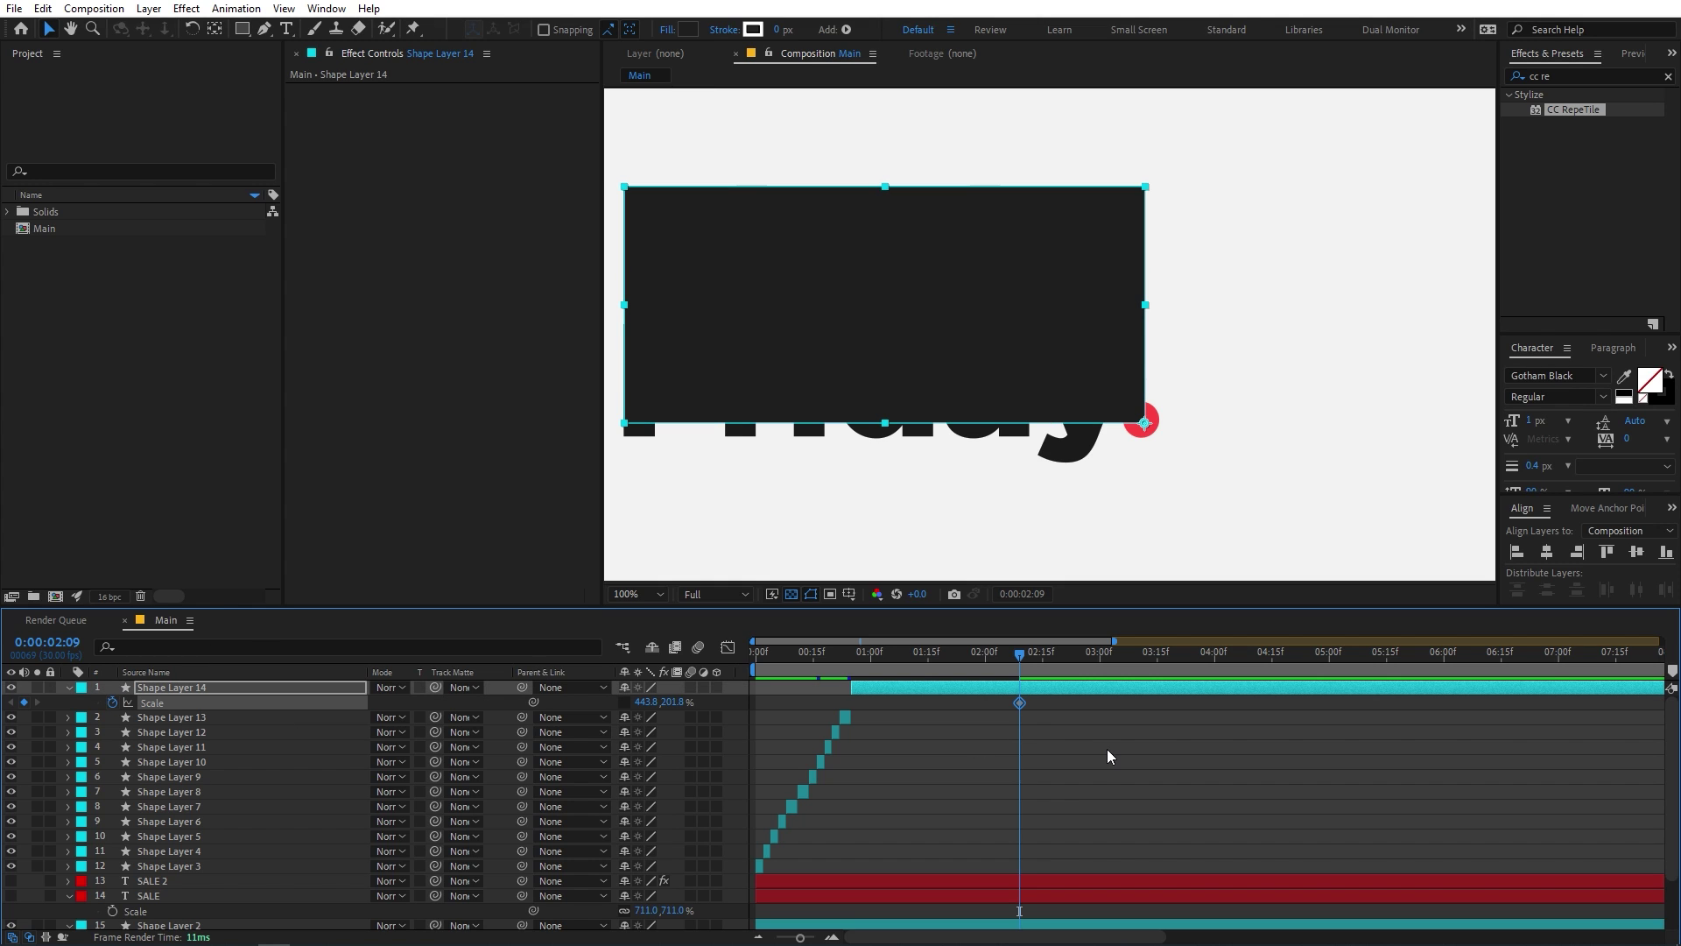
left_click_drag(1019, 702, 850, 693)
scroll(1094, 729, "down", 4)
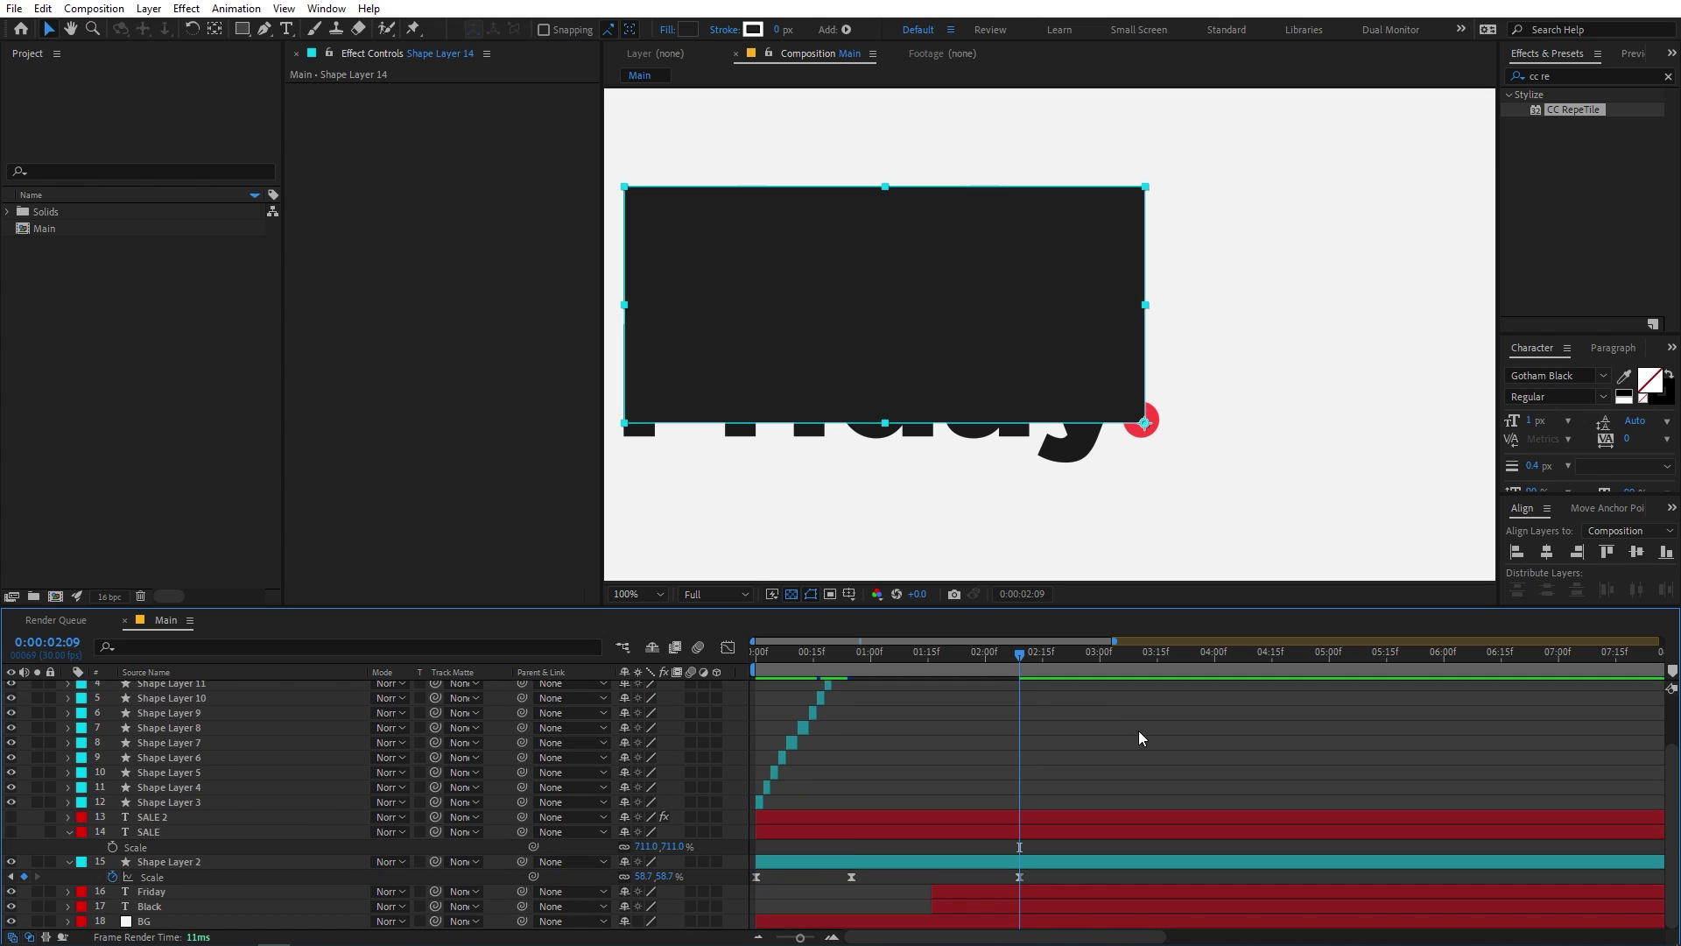
scroll(798, 758, "up", 4)
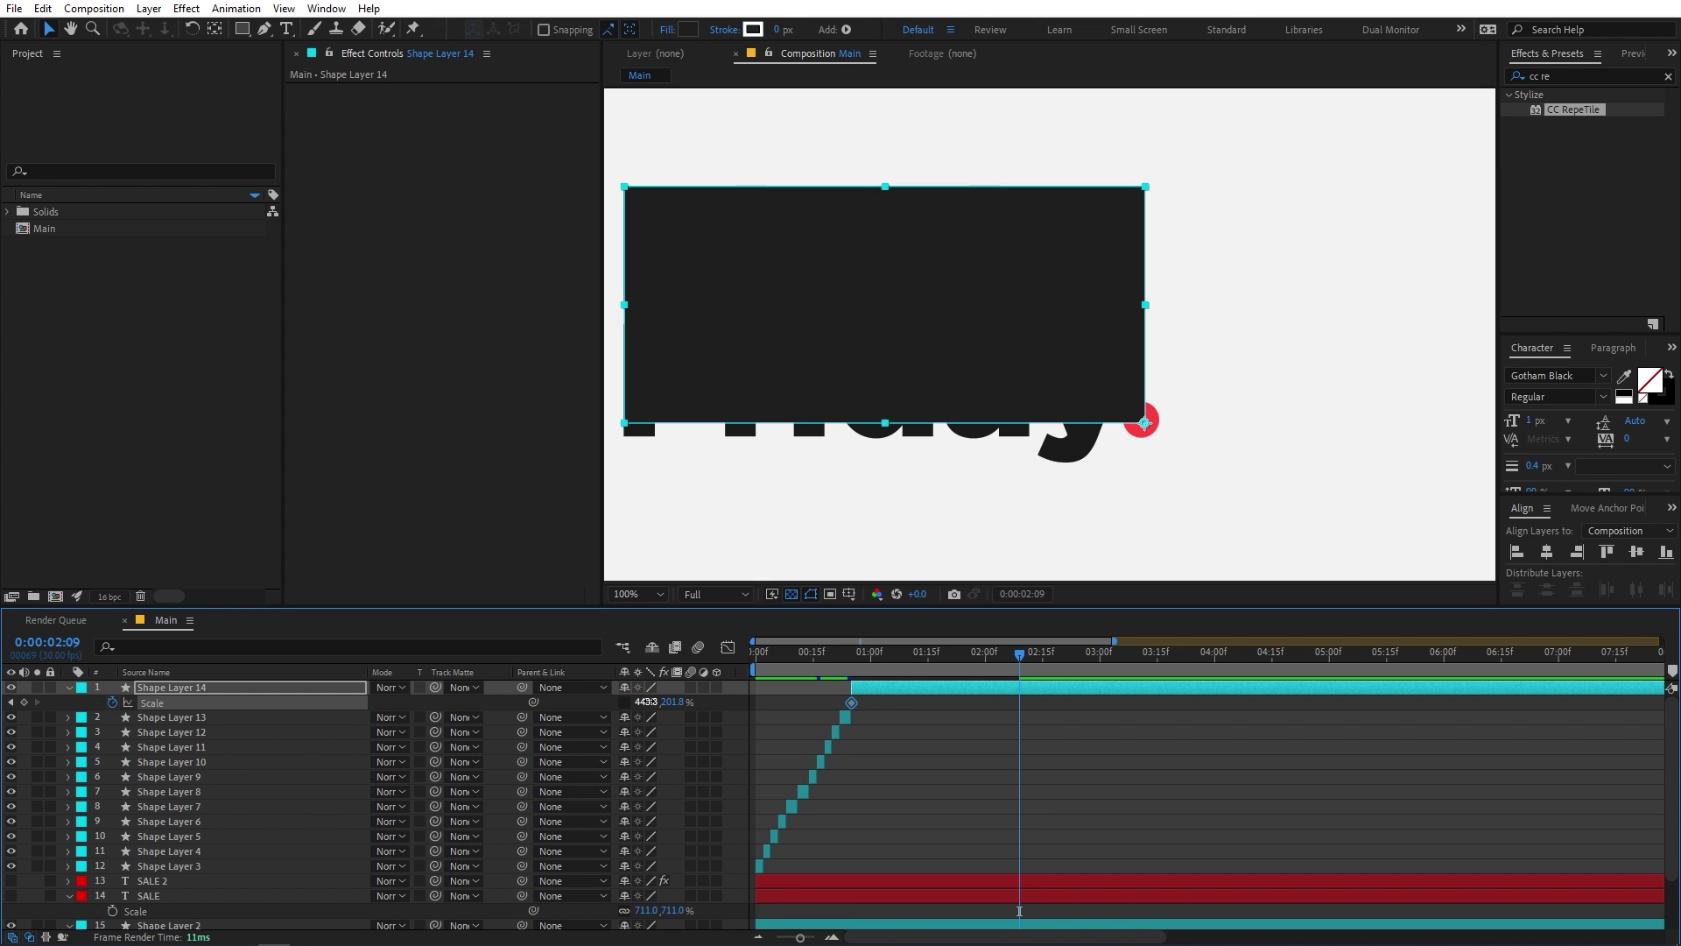
left_click(645, 701)
type("0")
key("Return")
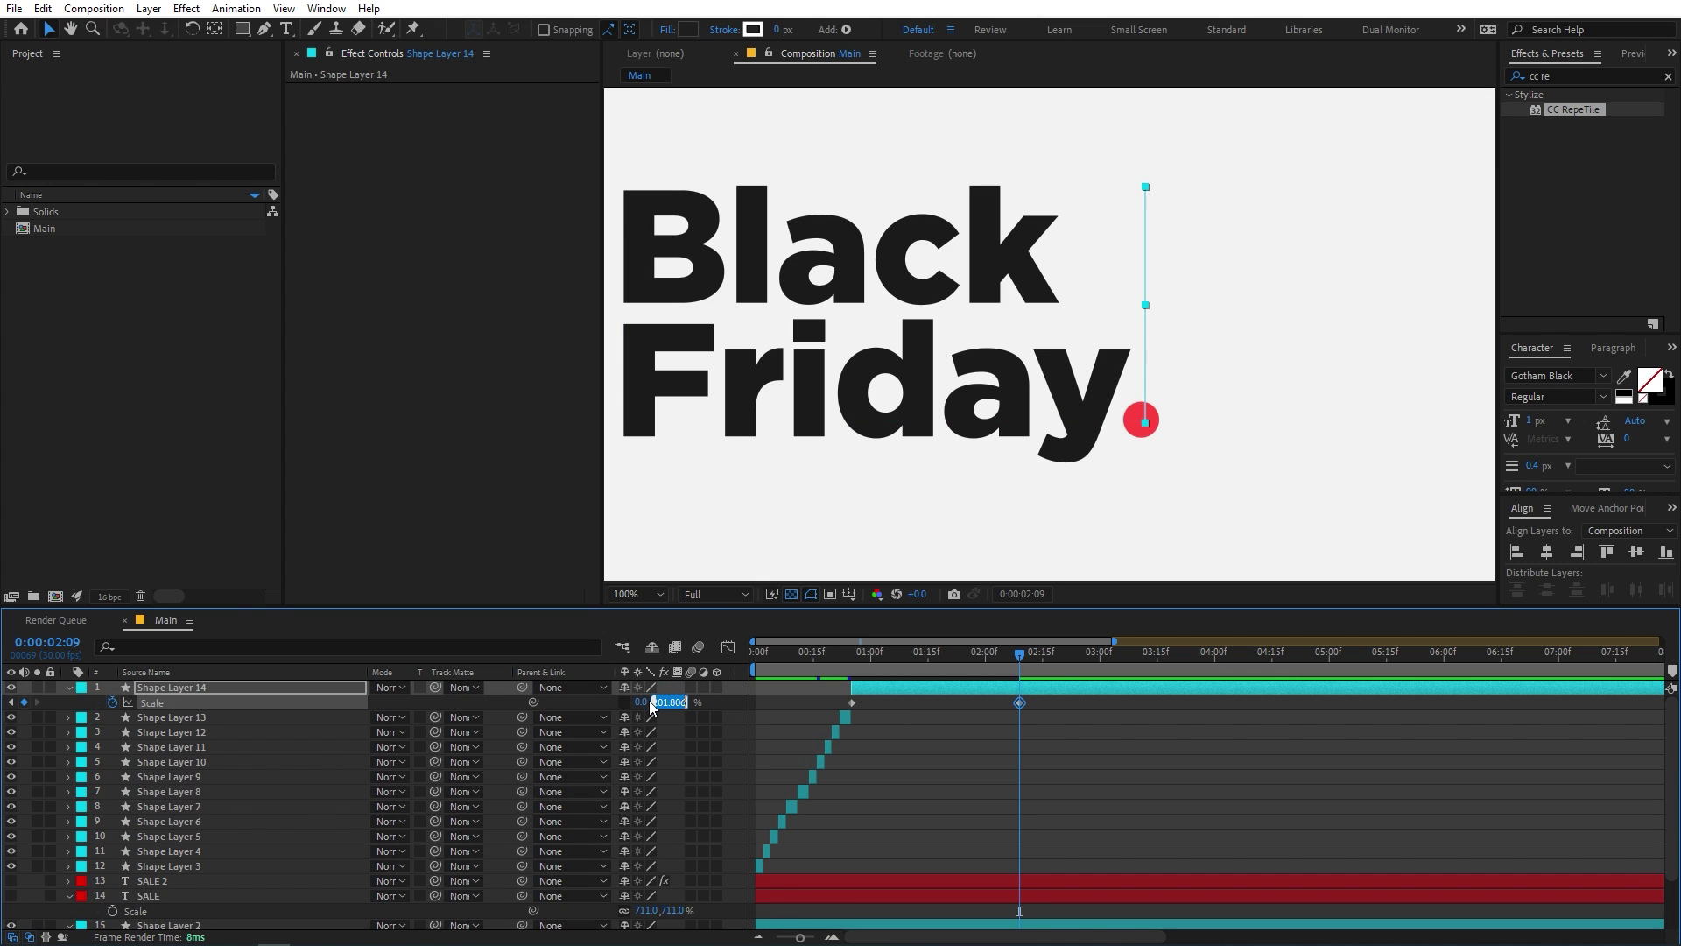
Apply Easy Ease to both scale keyframes of the rectangle.
left_click_drag(854, 655, 955, 657)
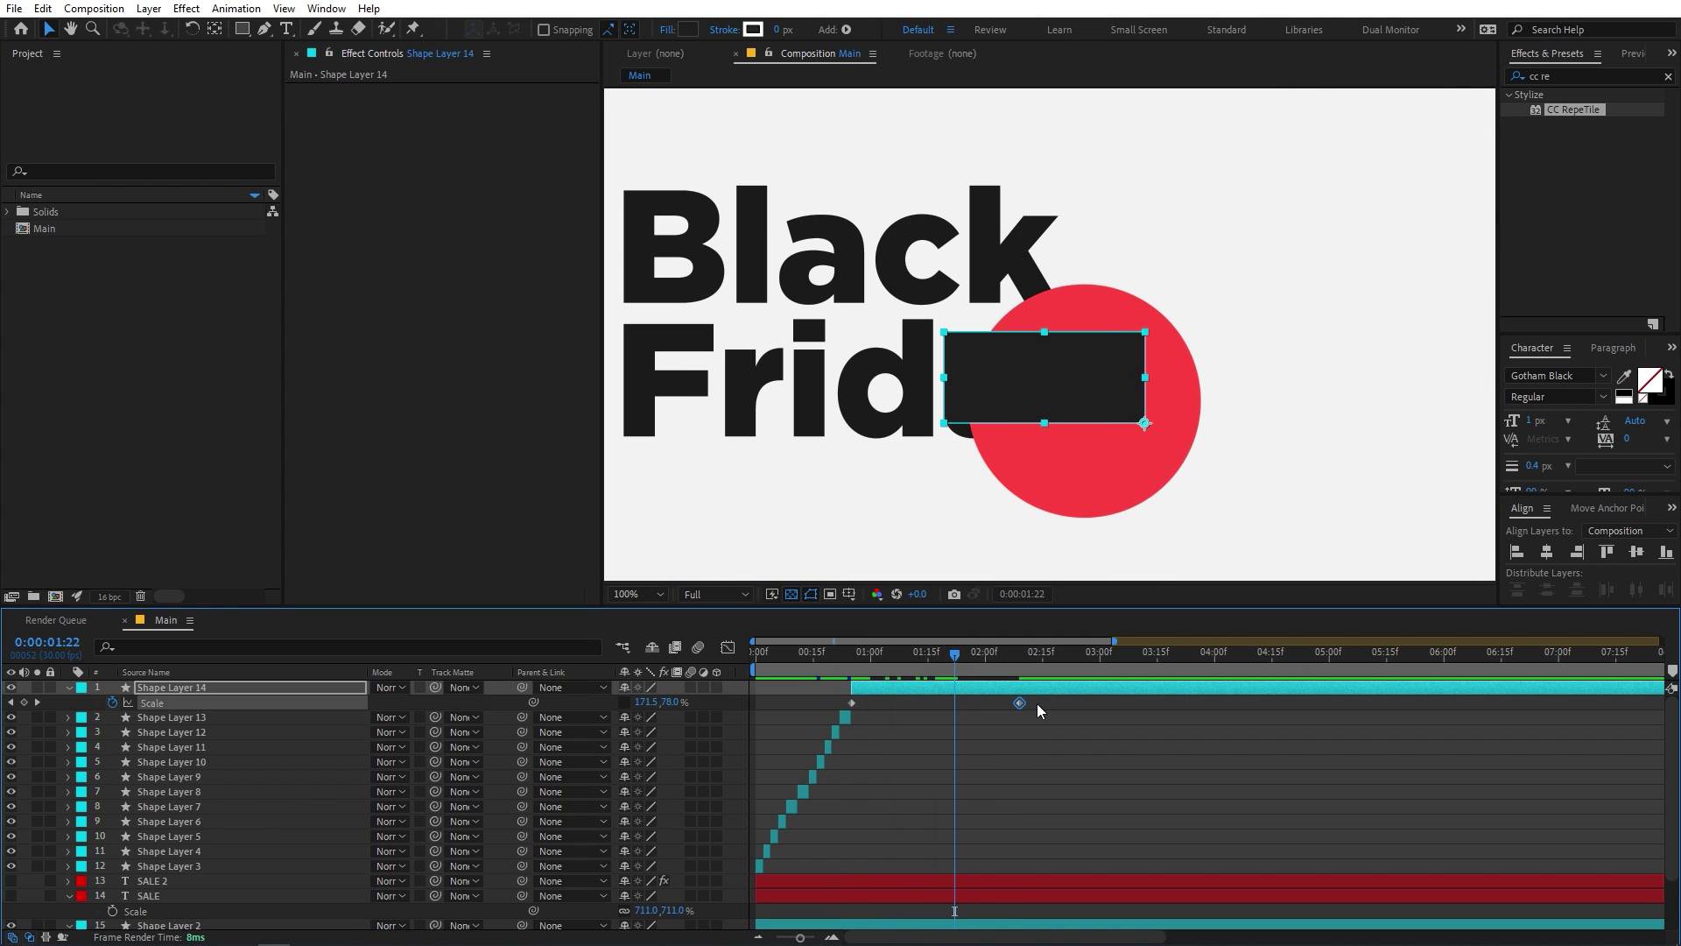
left_click_drag(1037, 704, 805, 685)
key("F9")
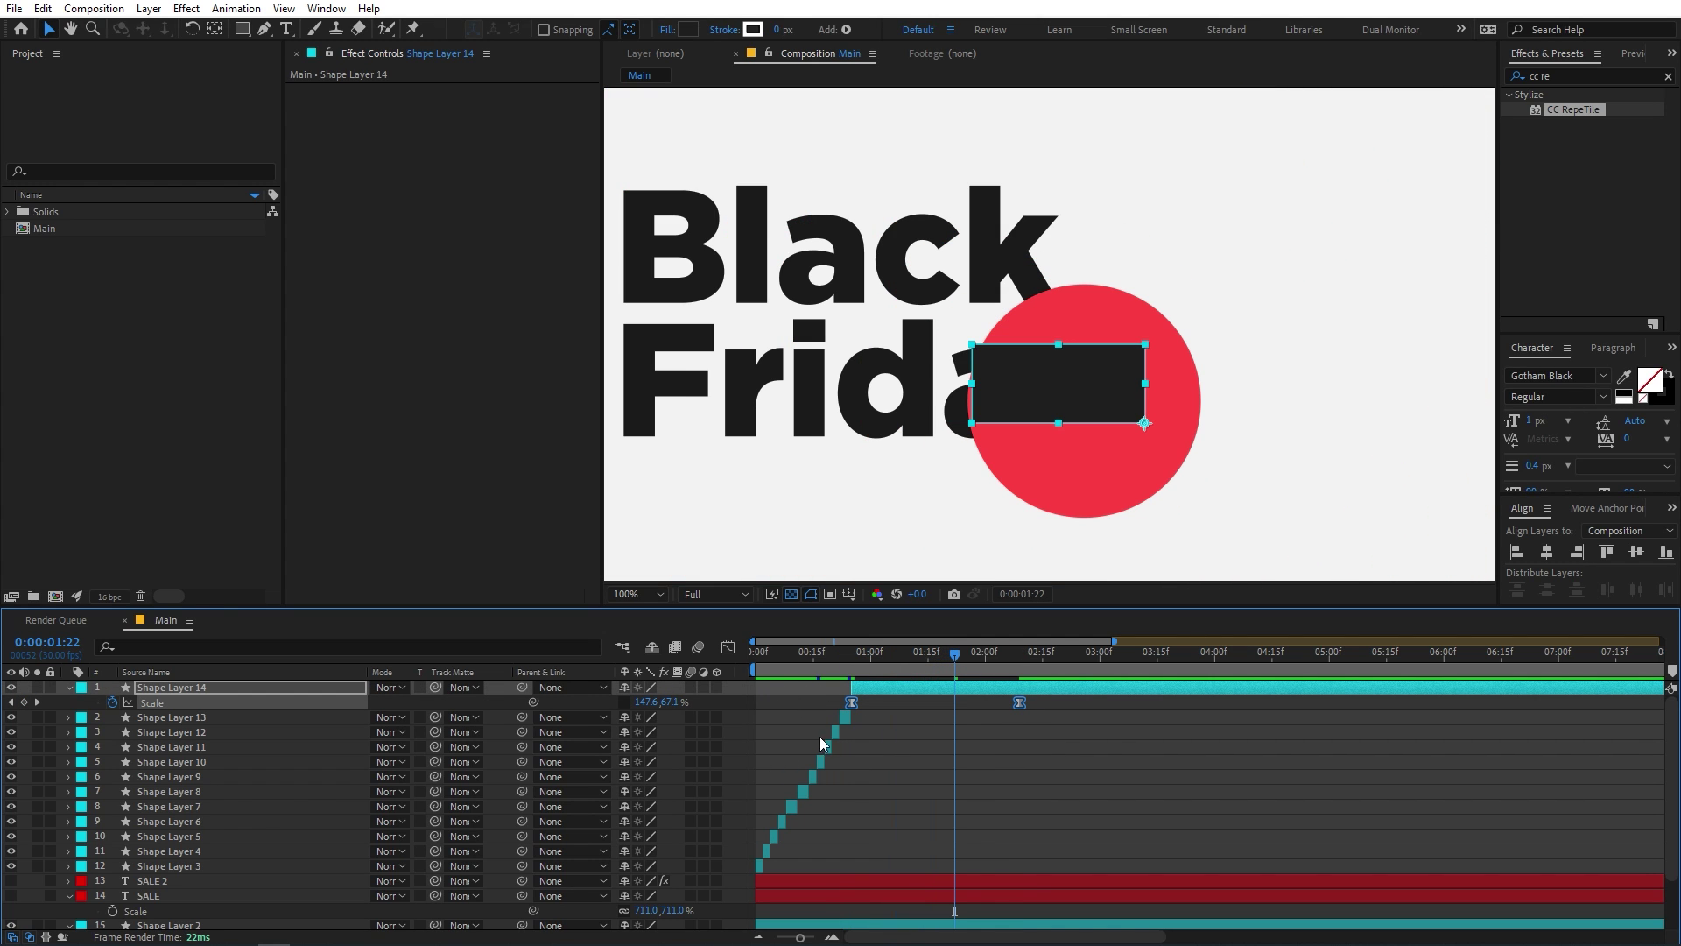
Lengthen the ease handles of both scale keyframes in the speed graph so the shrink peaks sharply midway.
left_click(720, 651)
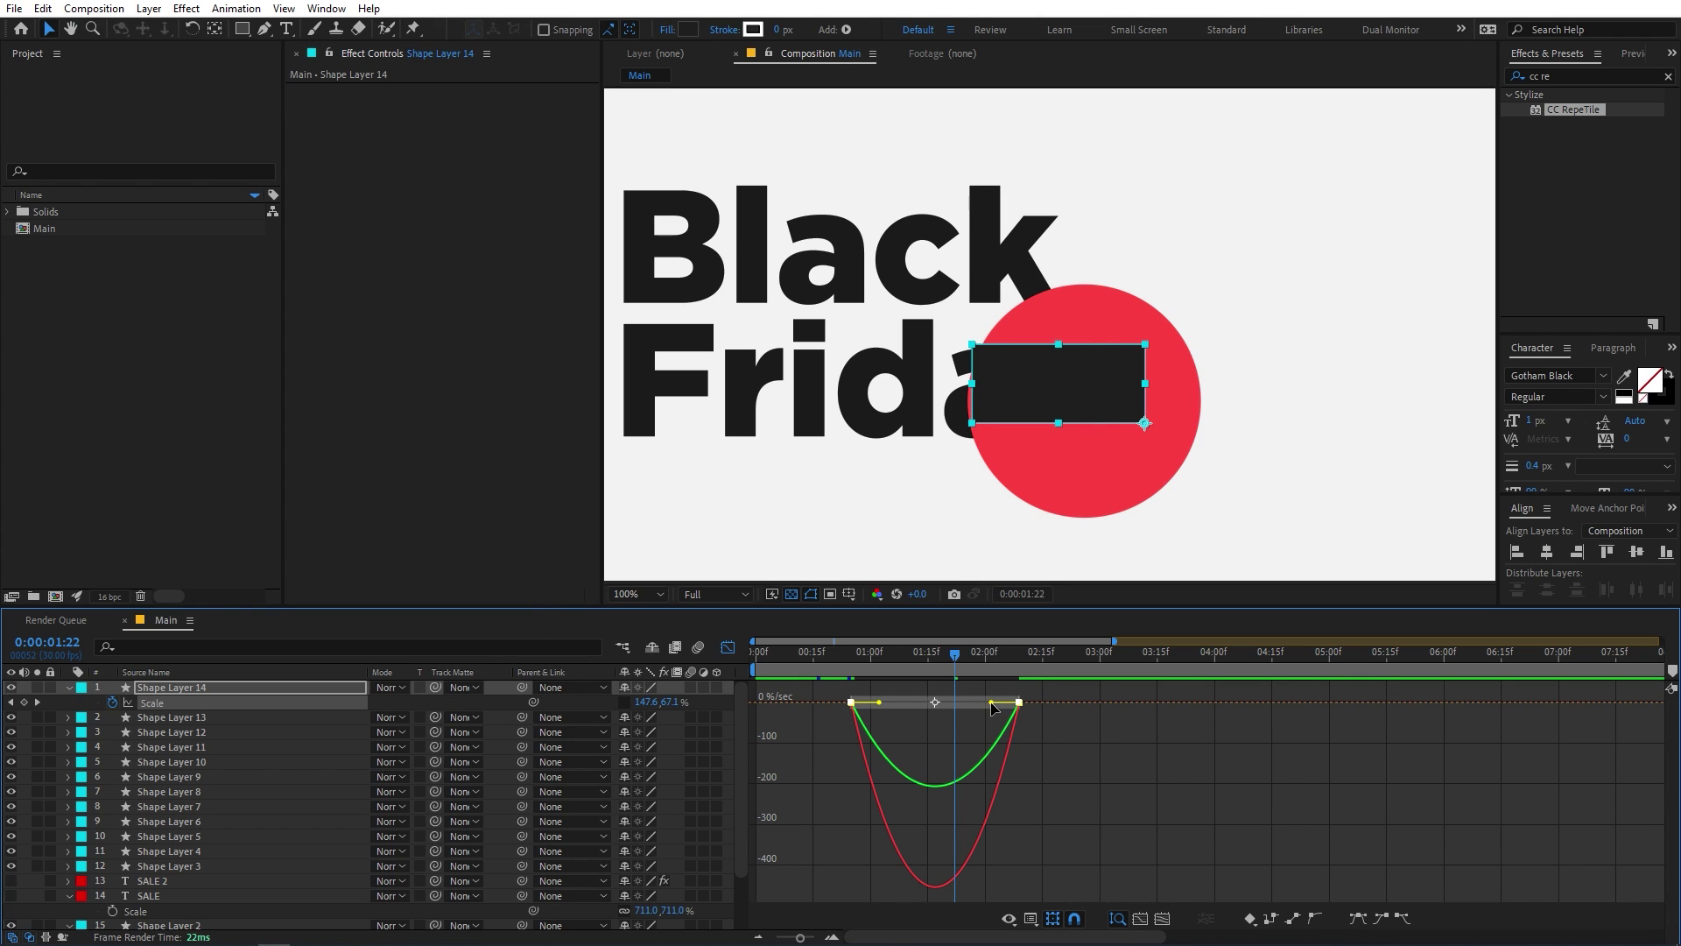
mouse_move(992, 703)
left_mouse_down()
mouse_move(871, 711)
mouse_move(1020, 696)
left_mouse_up()
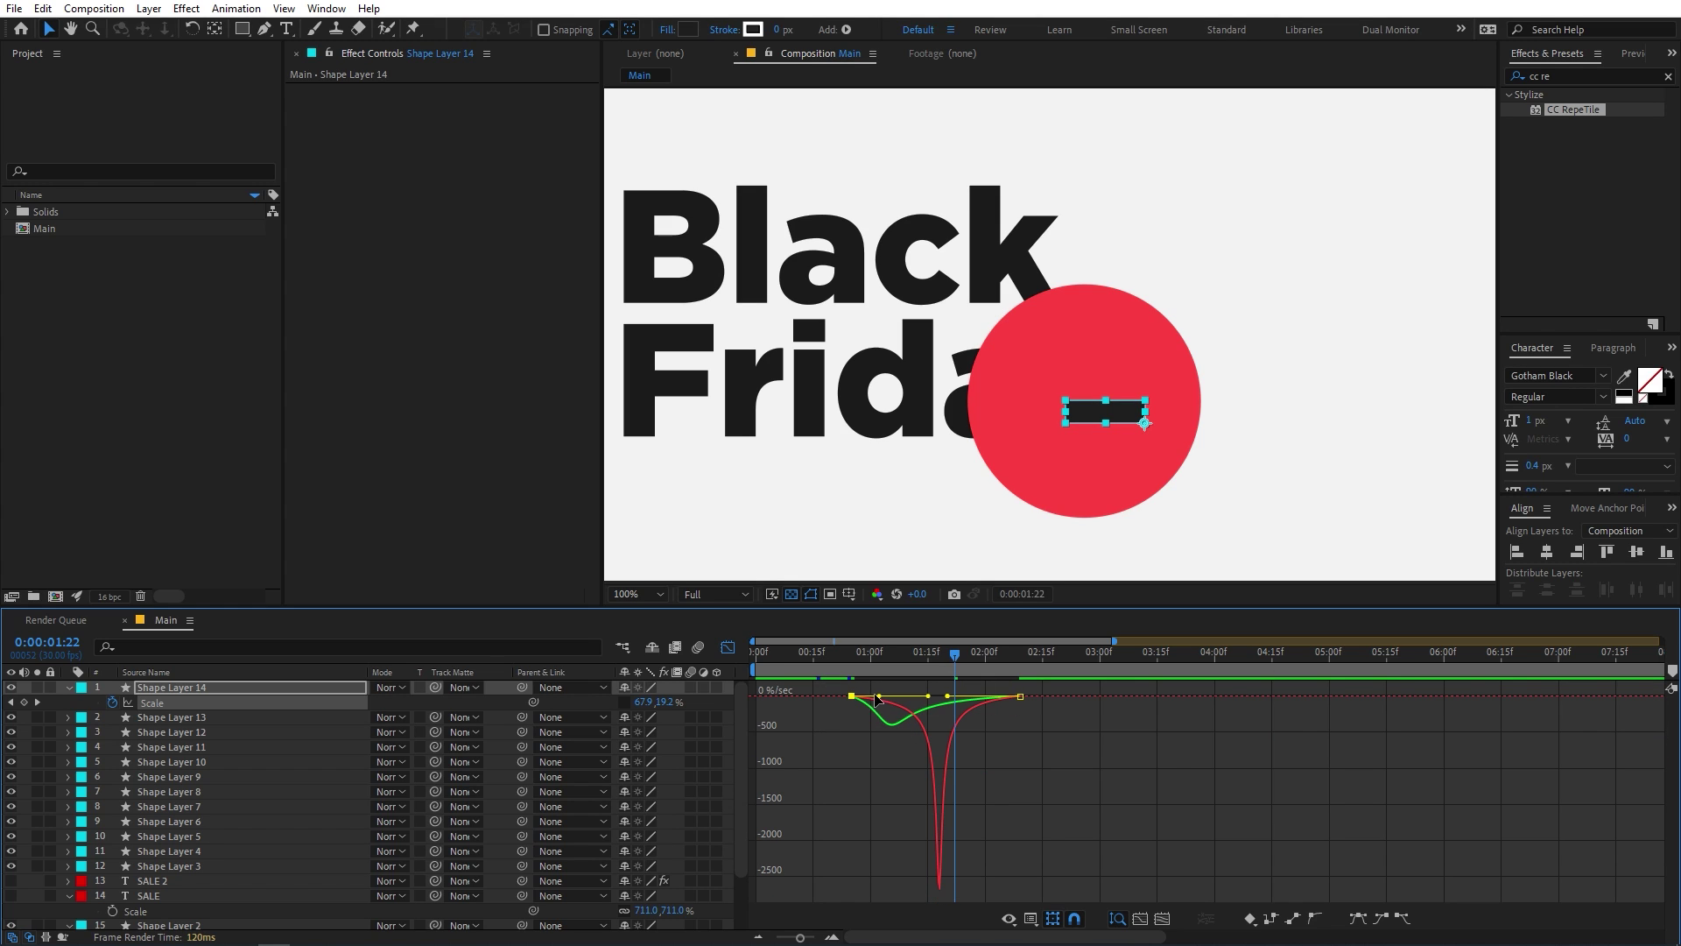
left_click_drag(881, 696, 930, 692)
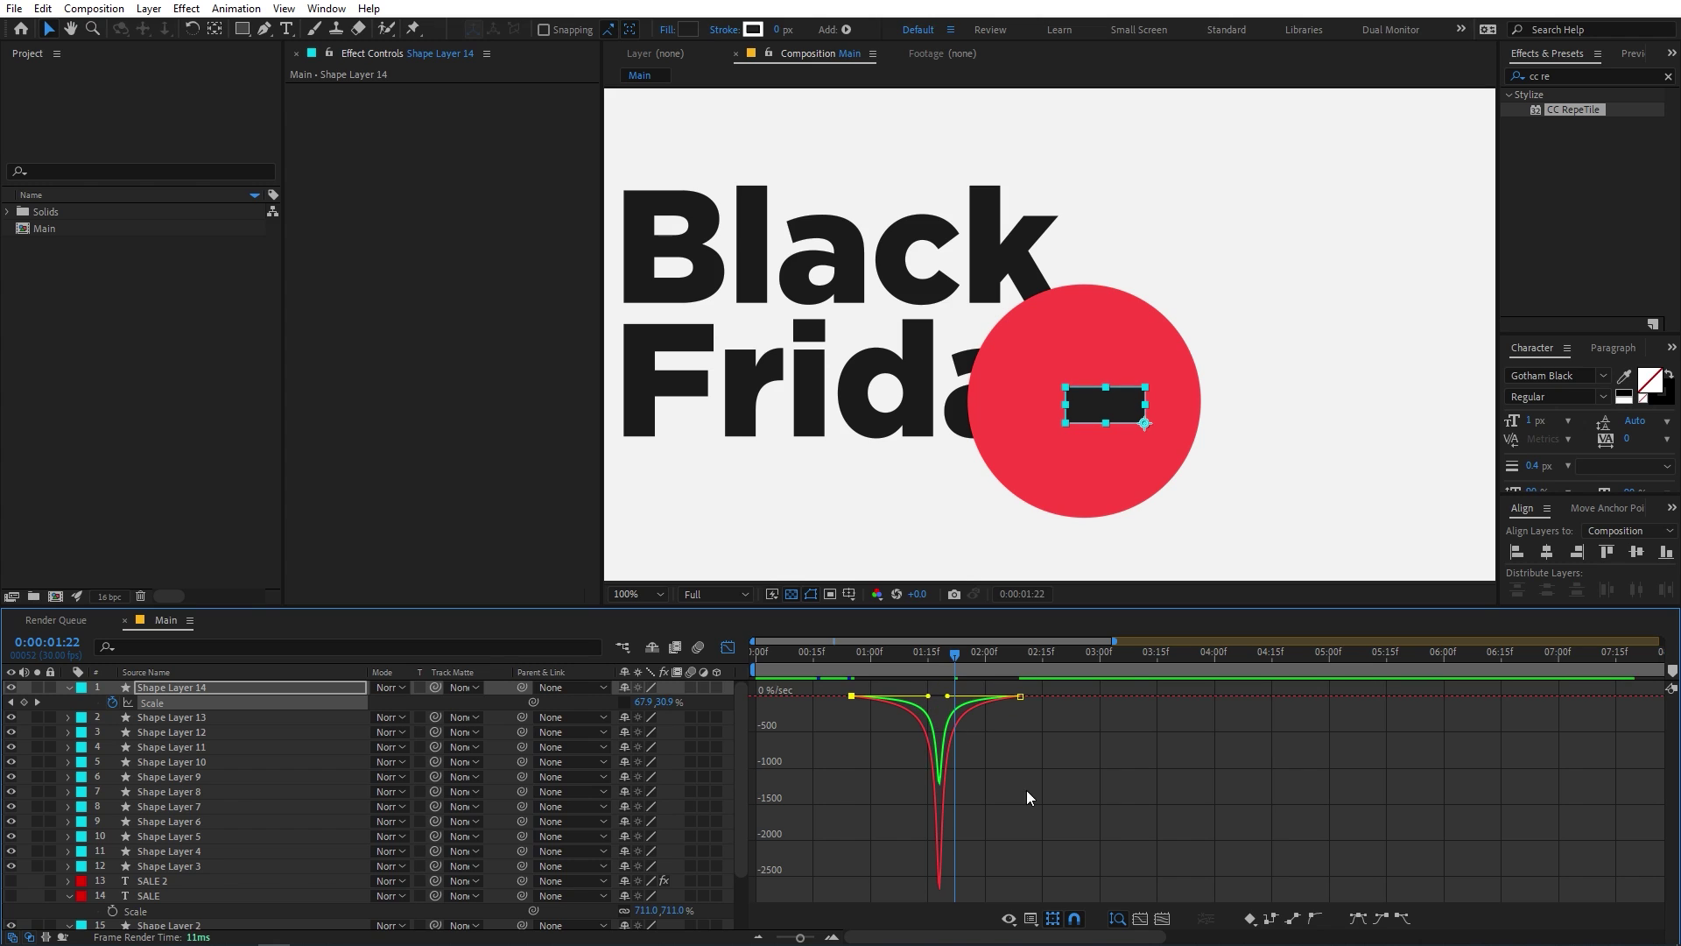
left_click(1031, 795)
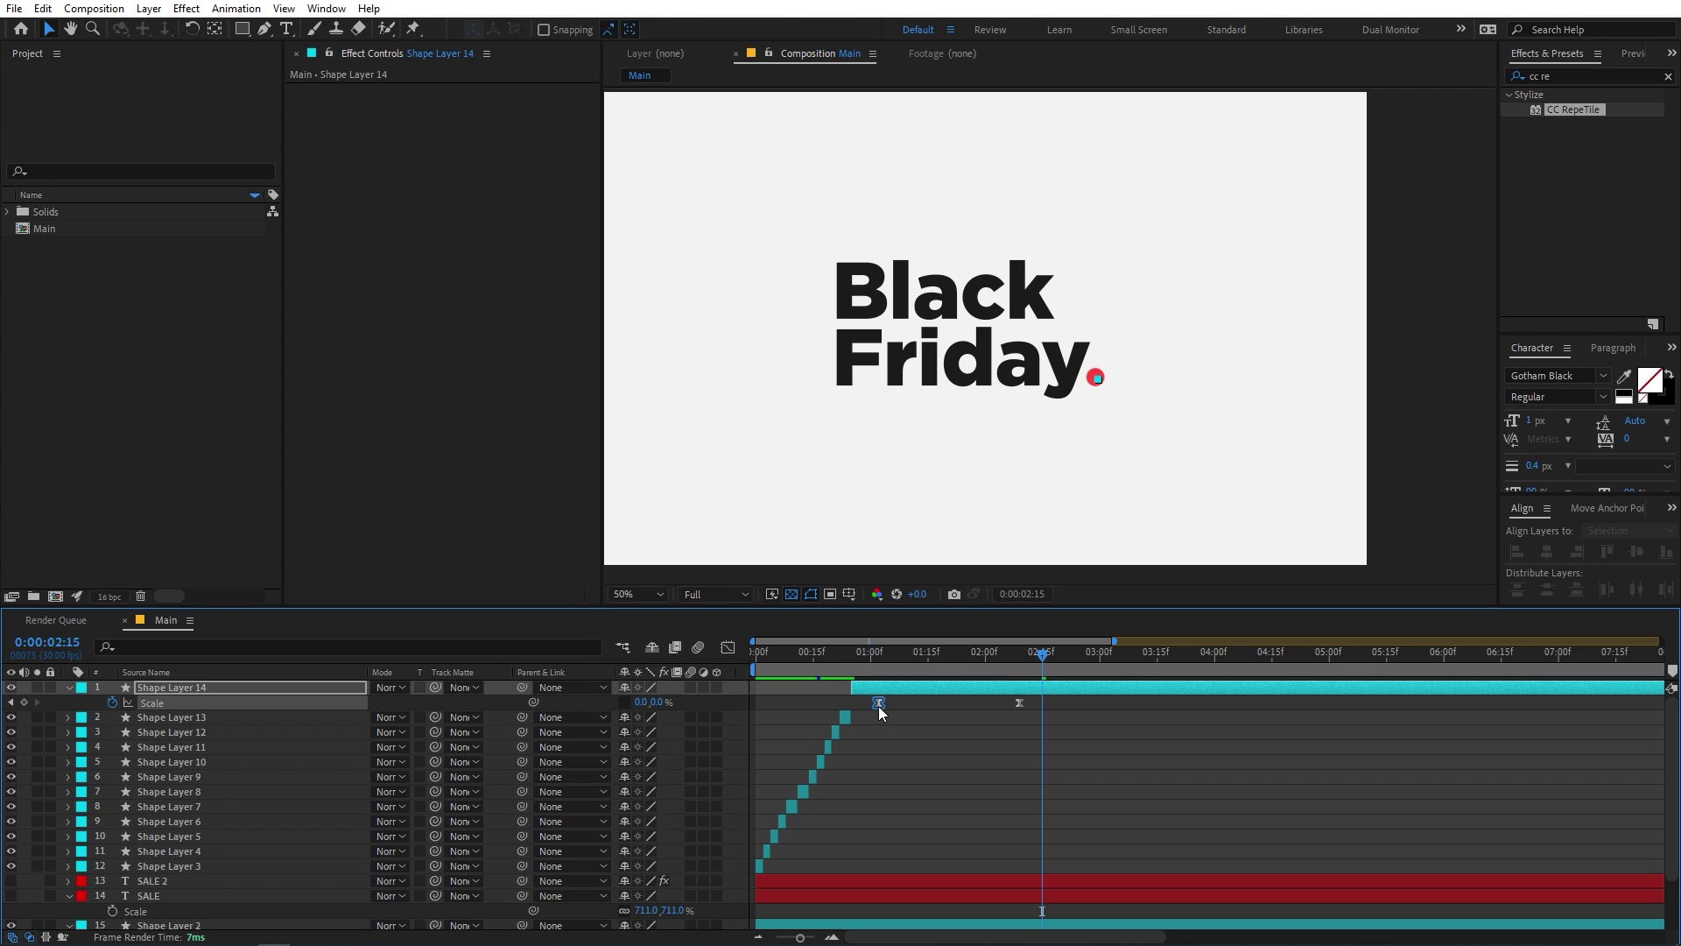
Delay the rectangle's first scale keyframe to about 0:00:01:09 and preview the animation from the start.
mouse_move(882, 702)
left_mouse_down()
mouse_move(867, 665)
mouse_move(932, 665)
mouse_move(902, 702)
mouse_move(925, 664)
mouse_move(975, 668)
mouse_move(848, 667)
mouse_move(905, 702)
left_mouse_up()
key("space")
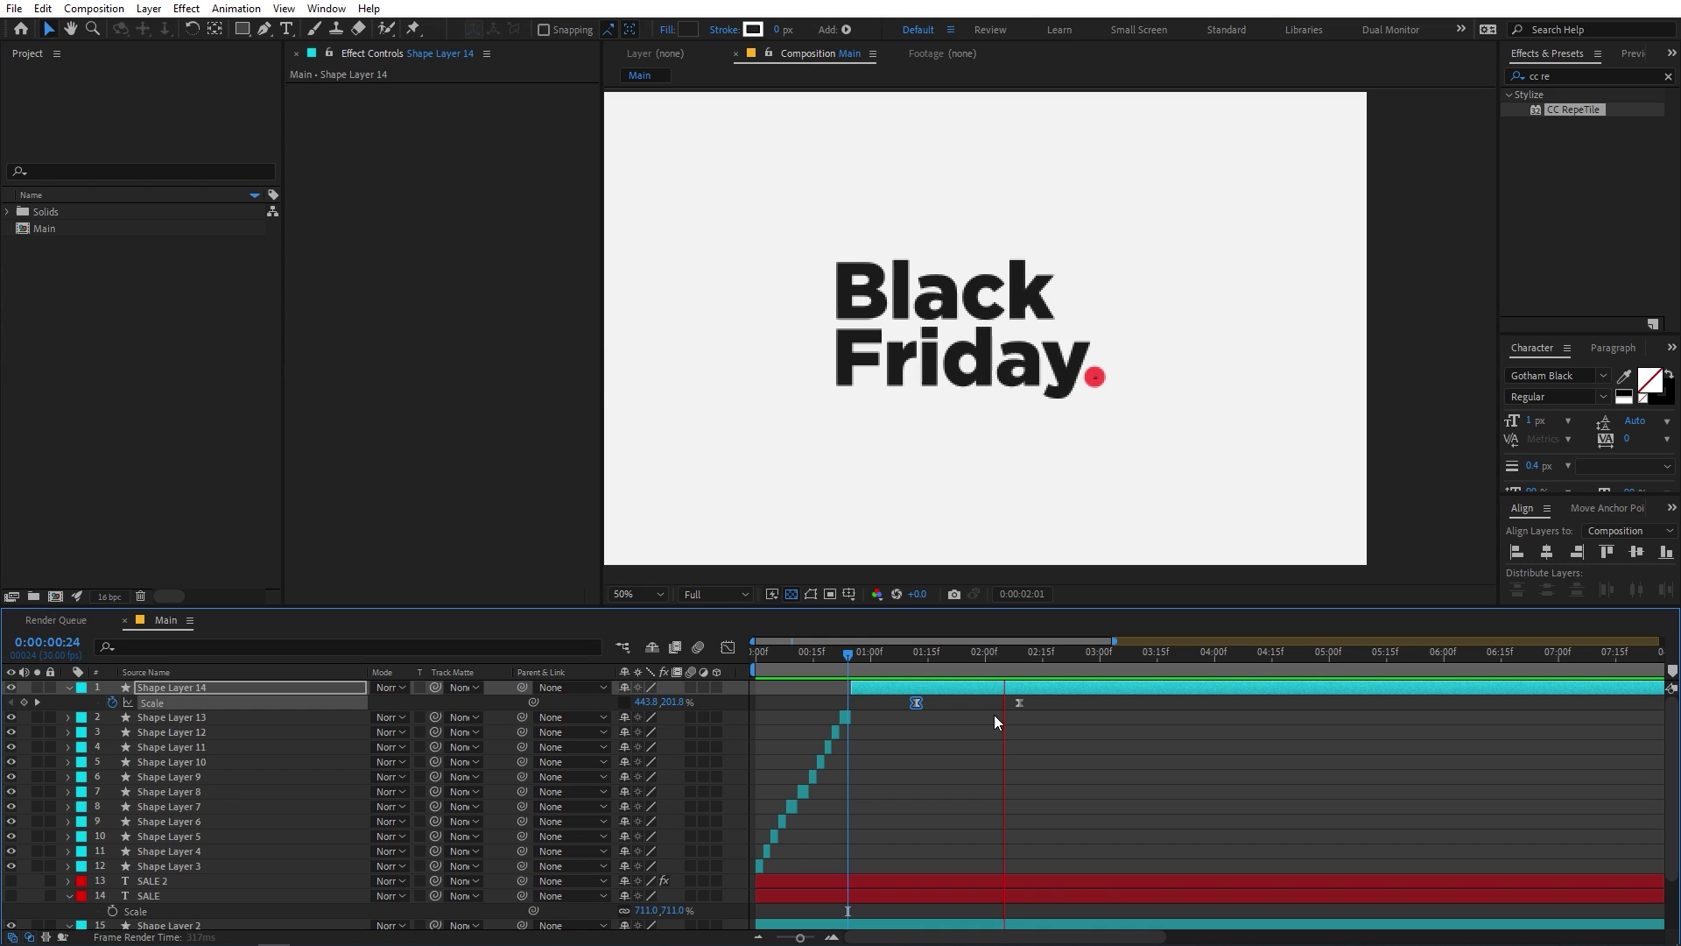
key("Home")
key("space")
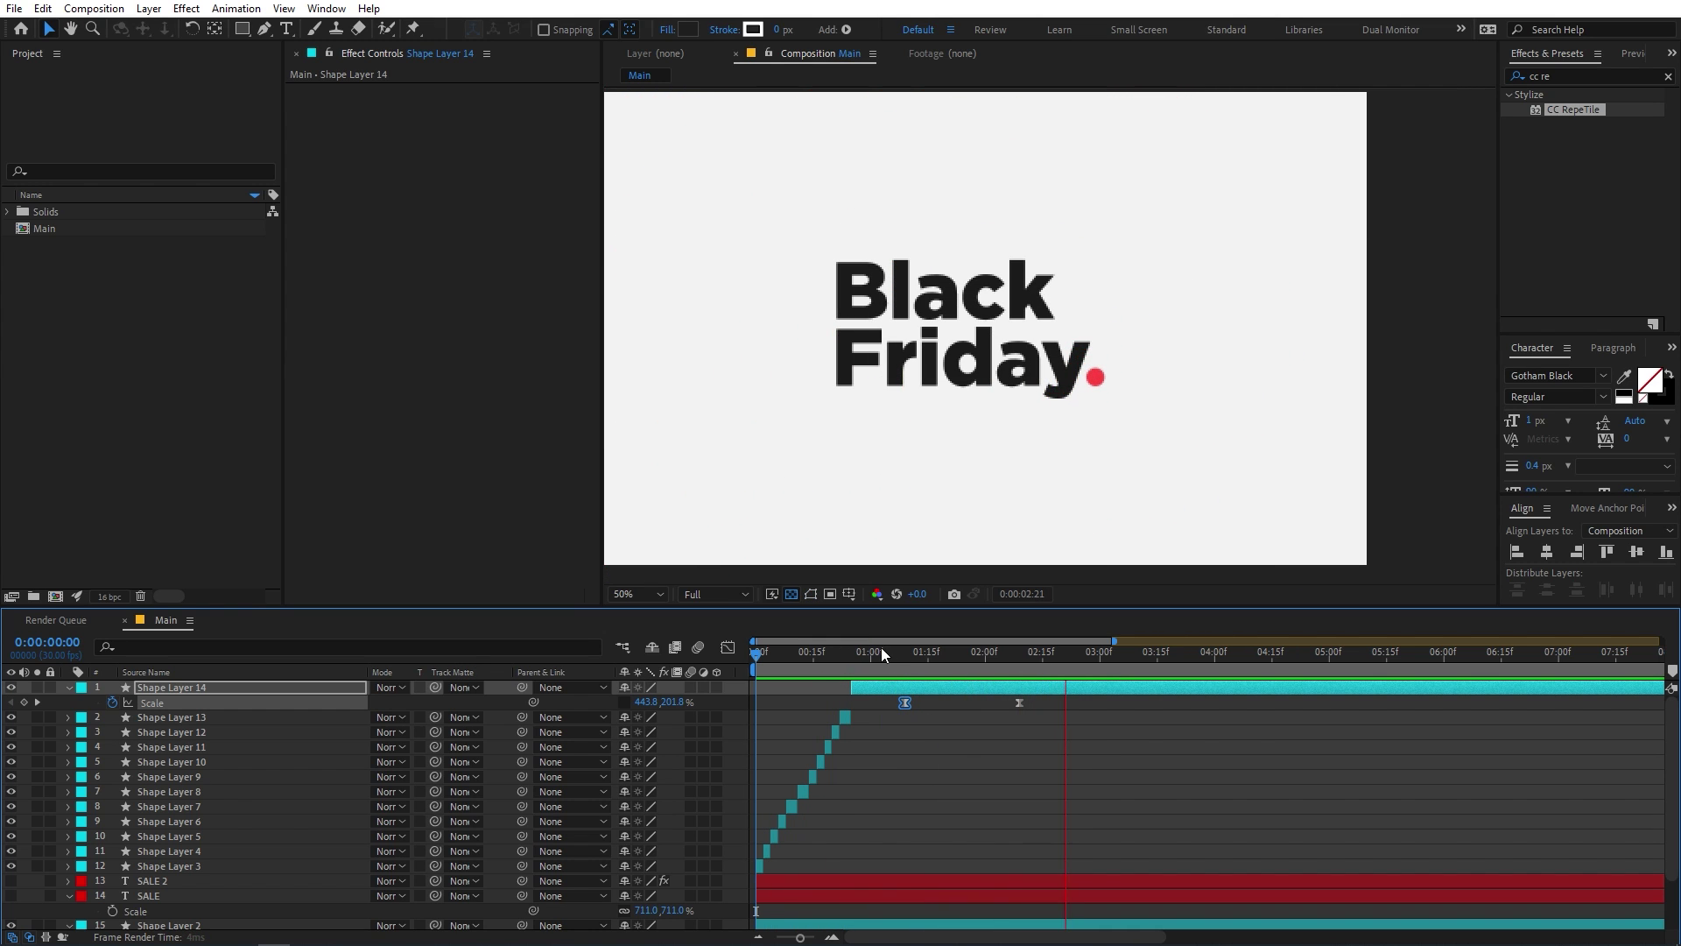
Make the solid SALE text layer visible in the composition, with the tiled outline layer SALE 2 kept hidden.
key("space")
scroll(1004, 788, "down", 2)
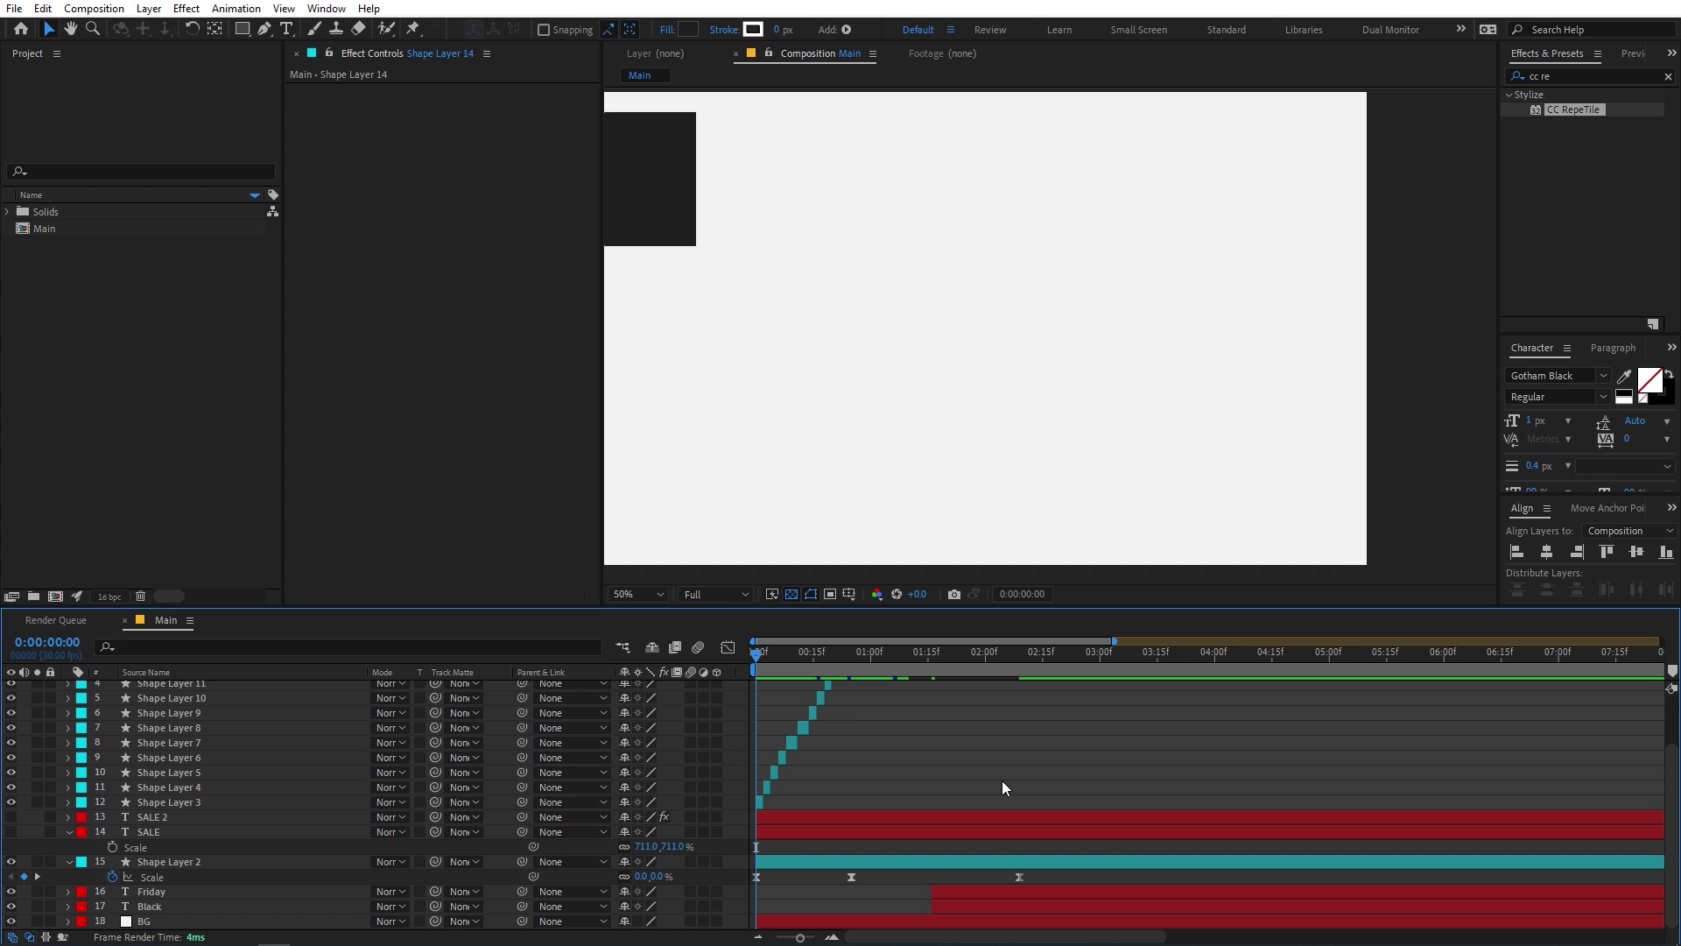
left_click(11, 816)
left_click(10, 830)
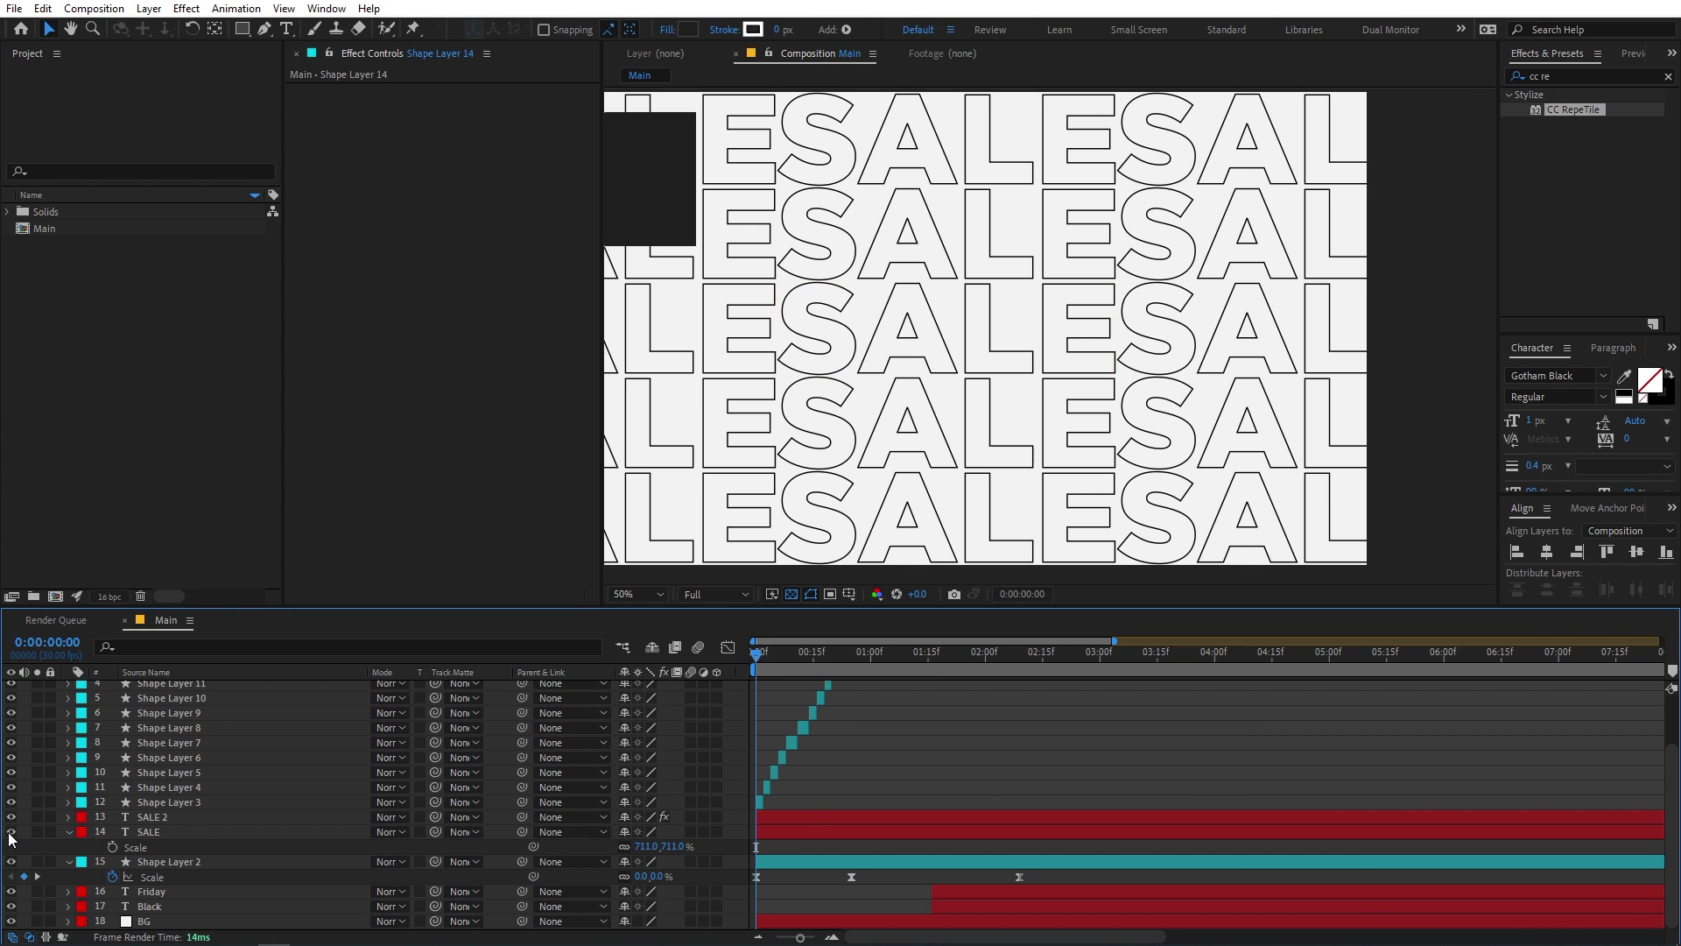
left_click(1005, 751)
left_click(151, 832)
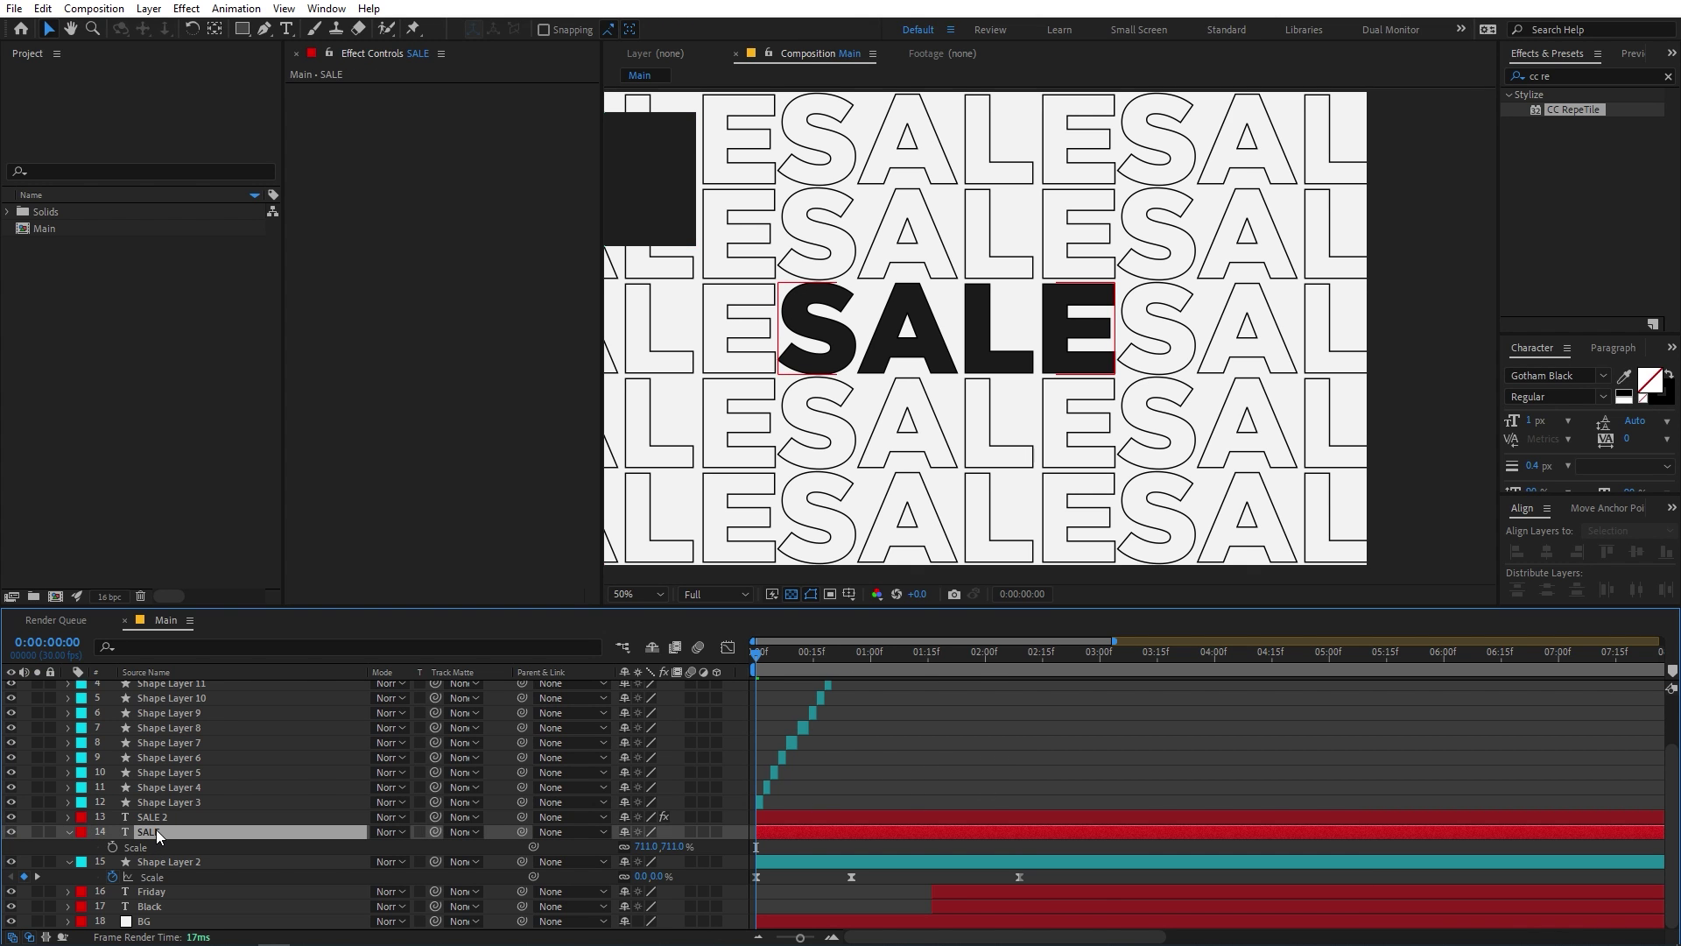
left_click(11, 816)
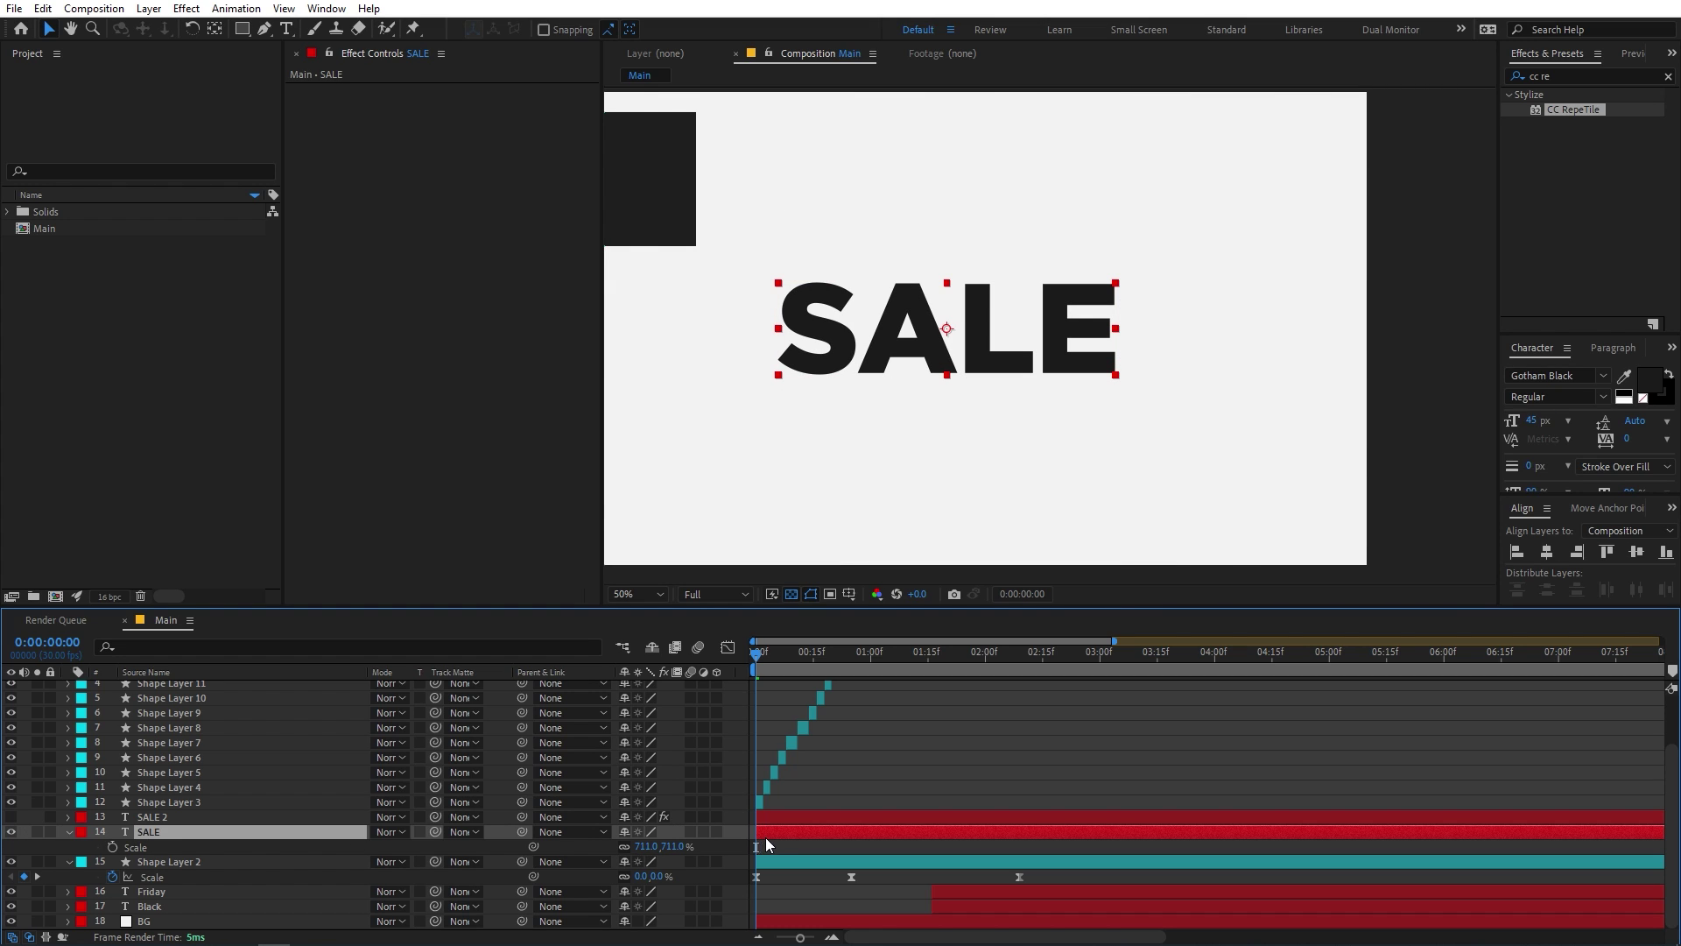
Trim the SALE layer to start at 0:00:01:16 and duplicate it, extending the copy's start back to 0:00:00:00.
left_click(809, 938)
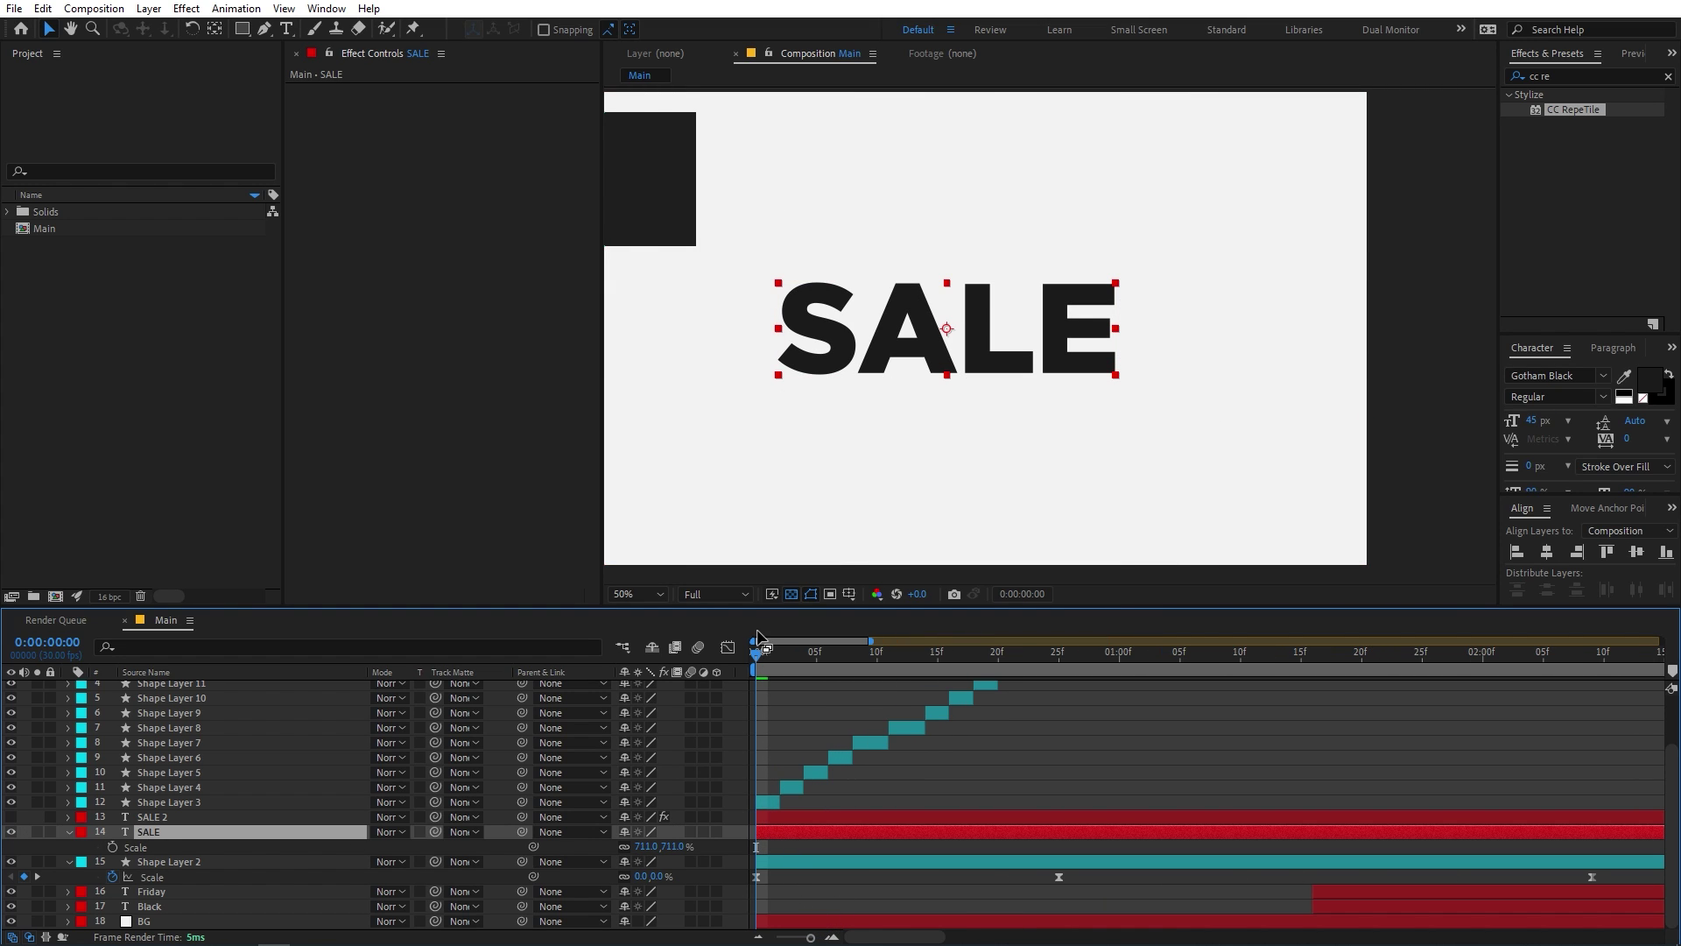
mouse_move(759, 645)
left_mouse_down()
mouse_move(812, 669)
mouse_move(772, 641)
left_mouse_up()
left_click_drag(781, 831, 1329, 833)
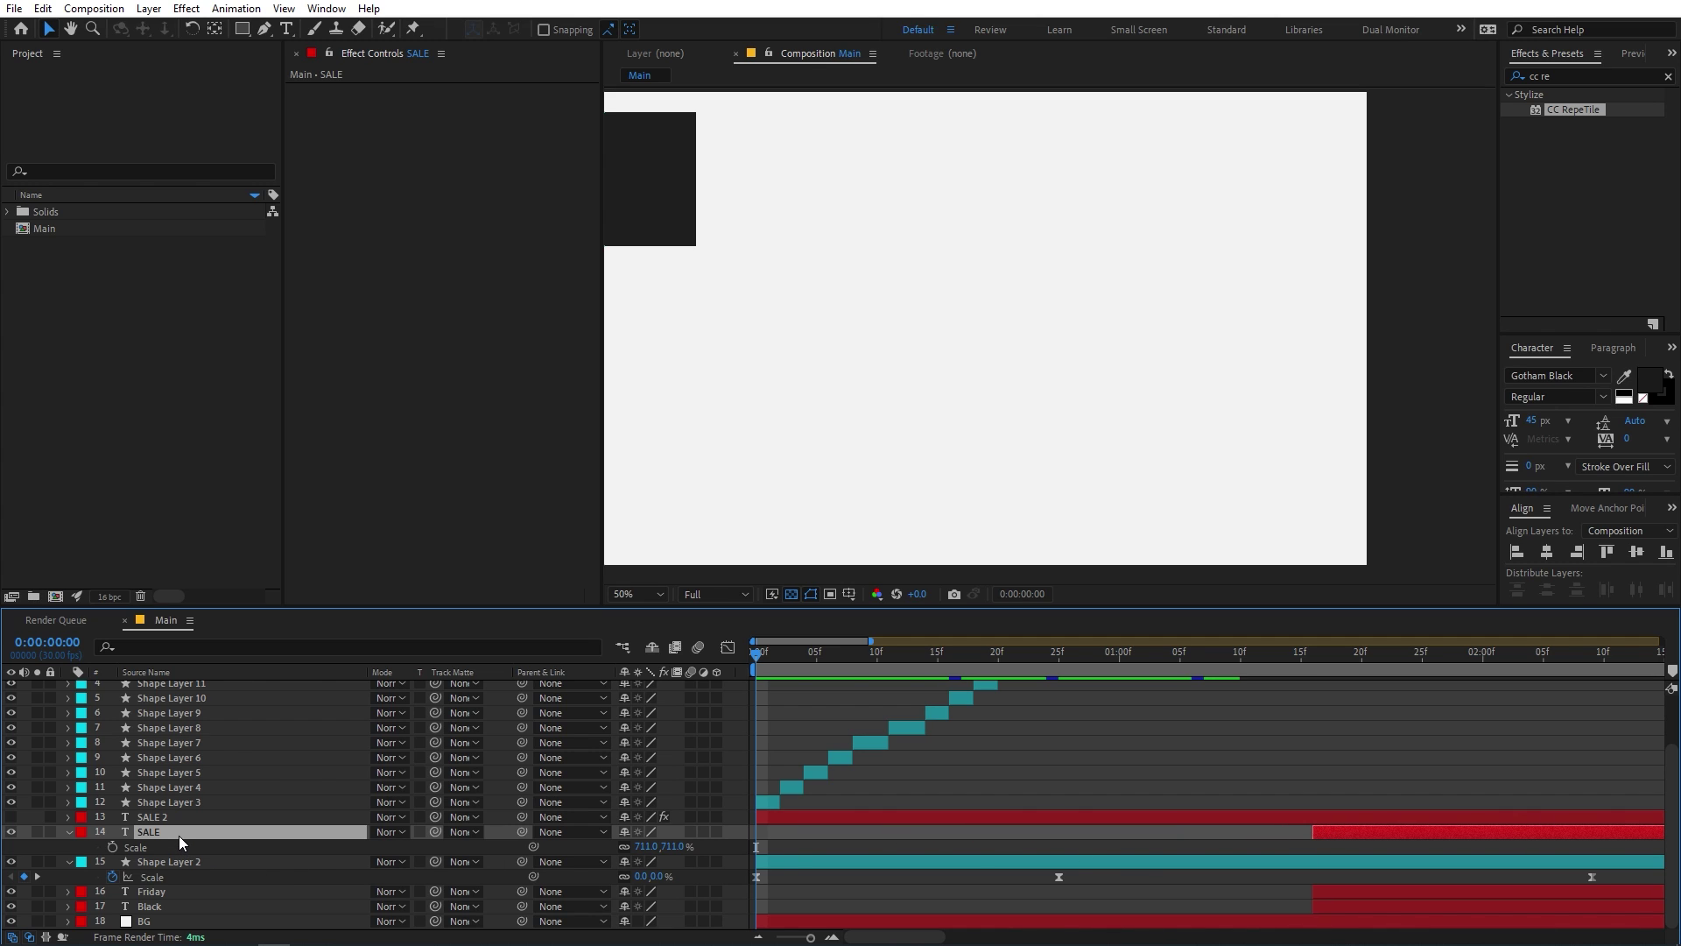
key("ctrl+d")
left_click_drag(1337, 838, 780, 860)
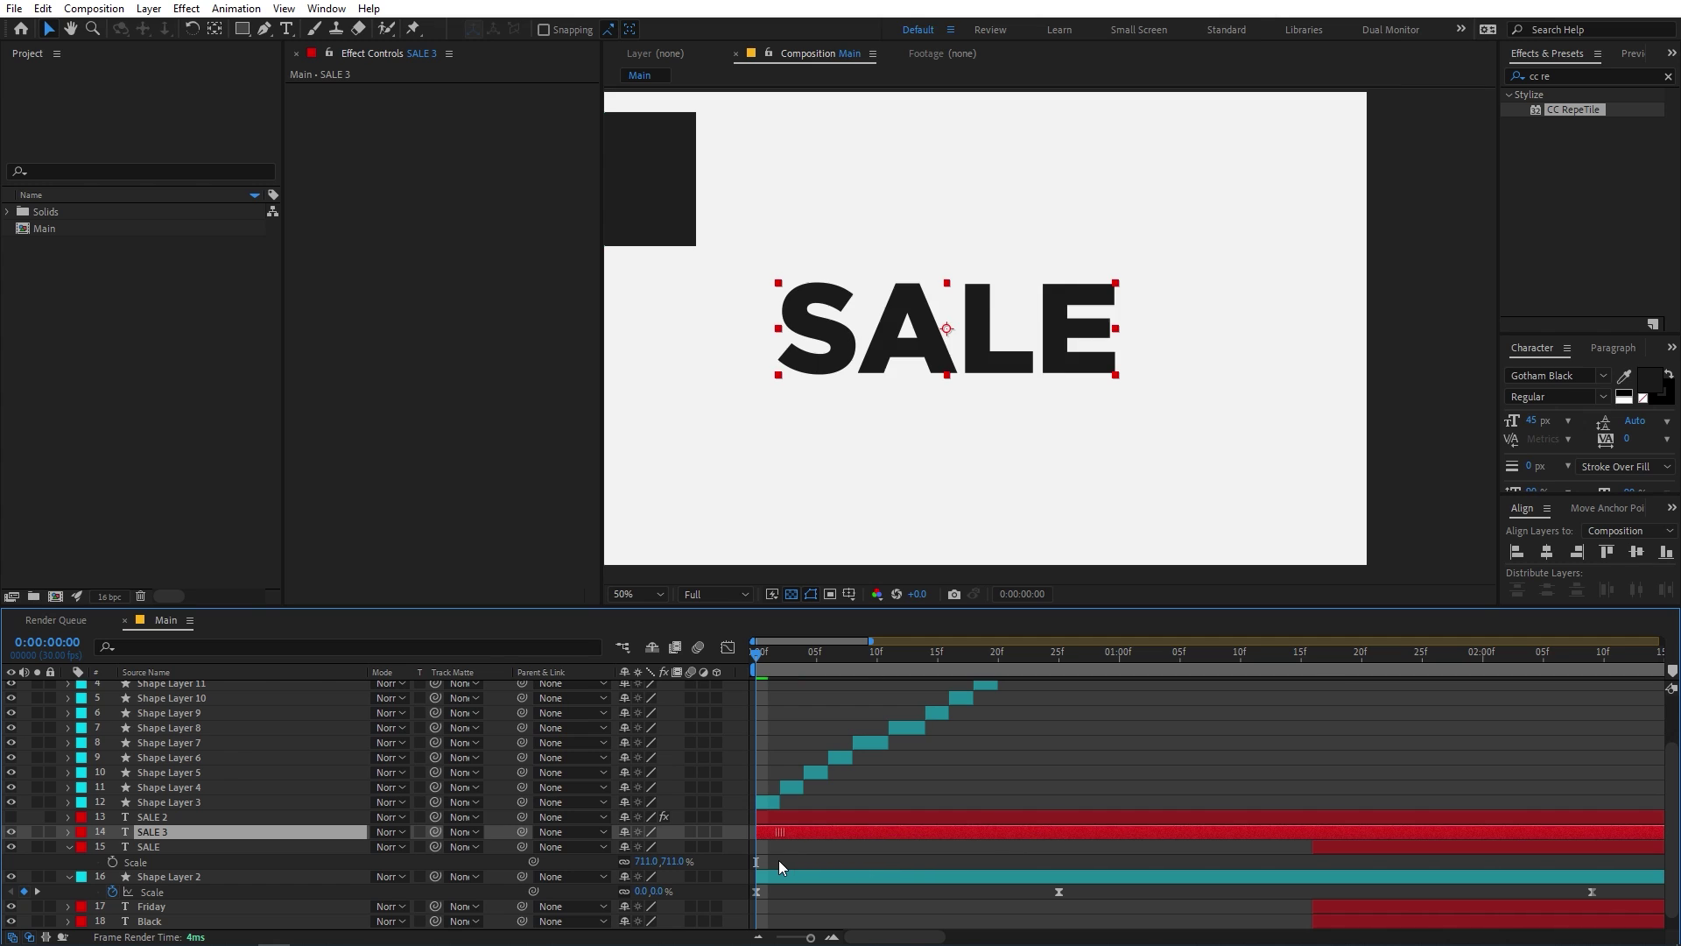
Replace the duplicated text layer's content with a single letter "S".
left_click(967, 351)
double_click(966, 347)
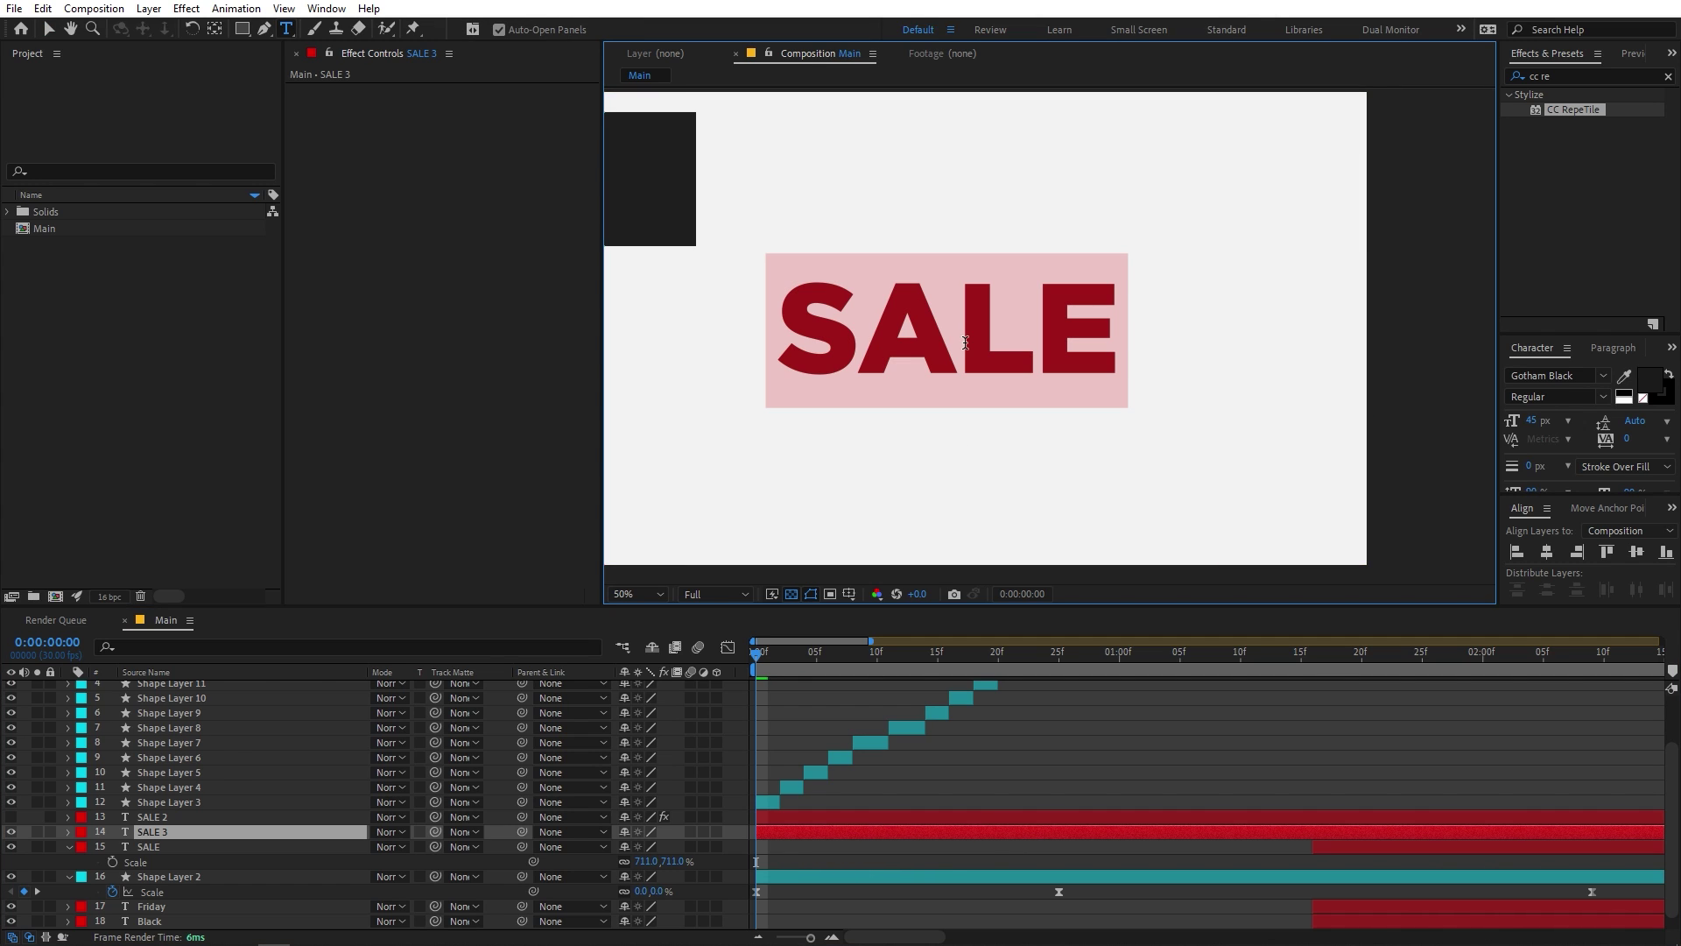
type("S")
left_click(49, 35)
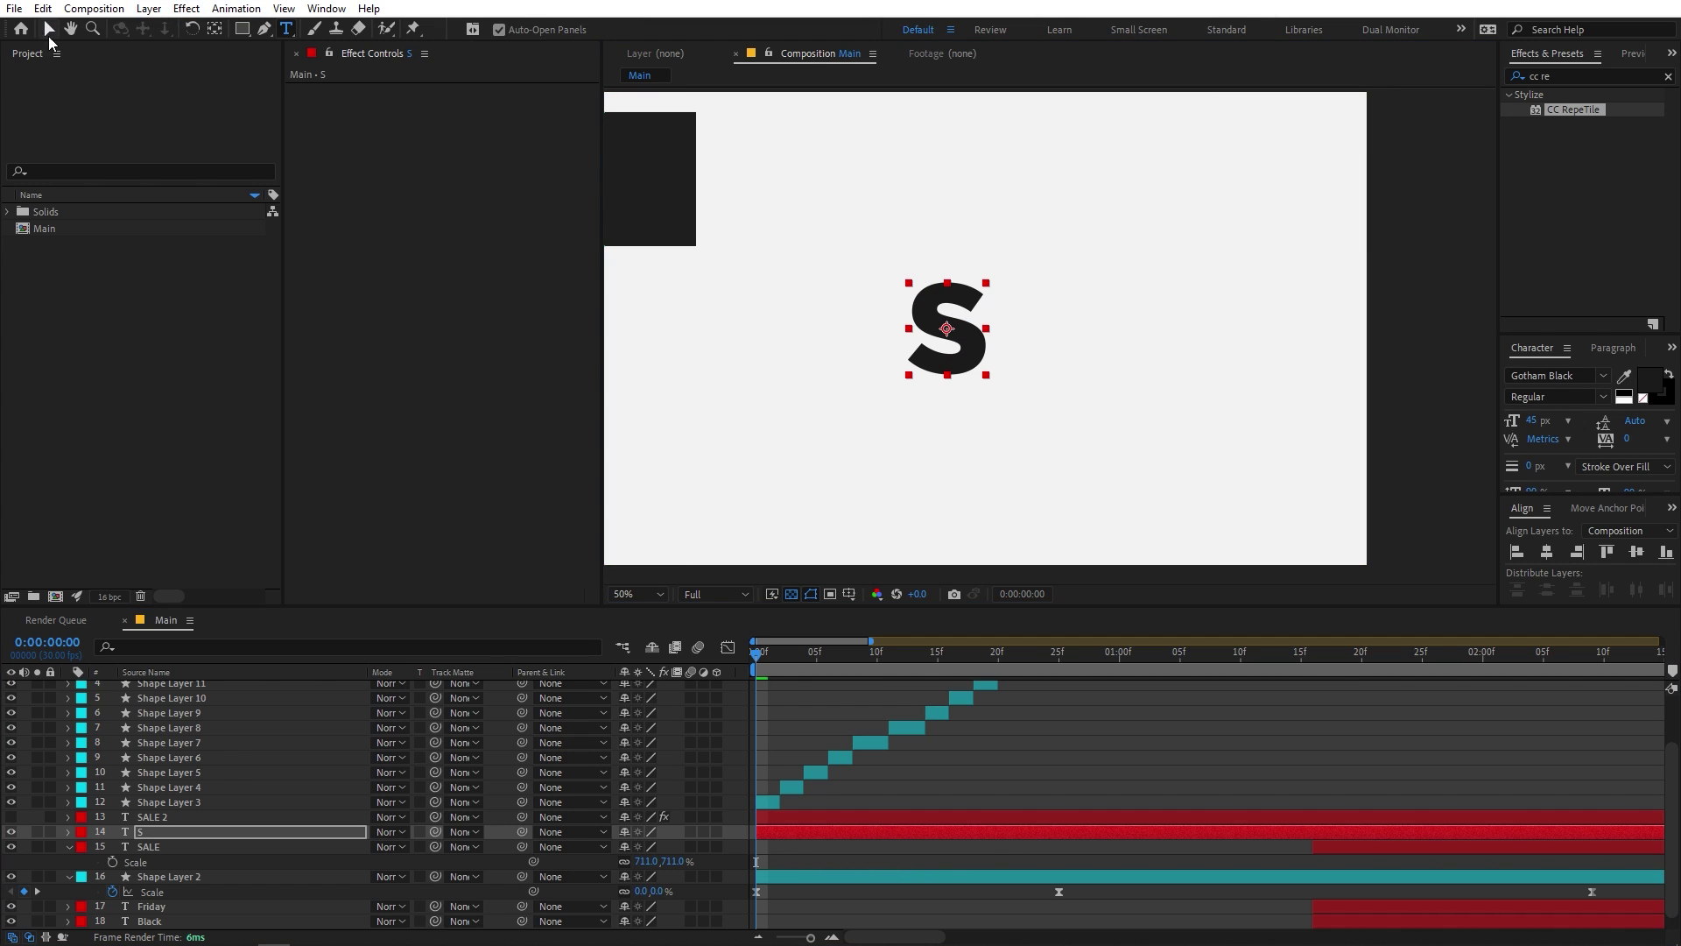
Scale the S layer up to 1914% and move it partly off the frame's lower-right edge.
left_click(221, 838)
key("s")
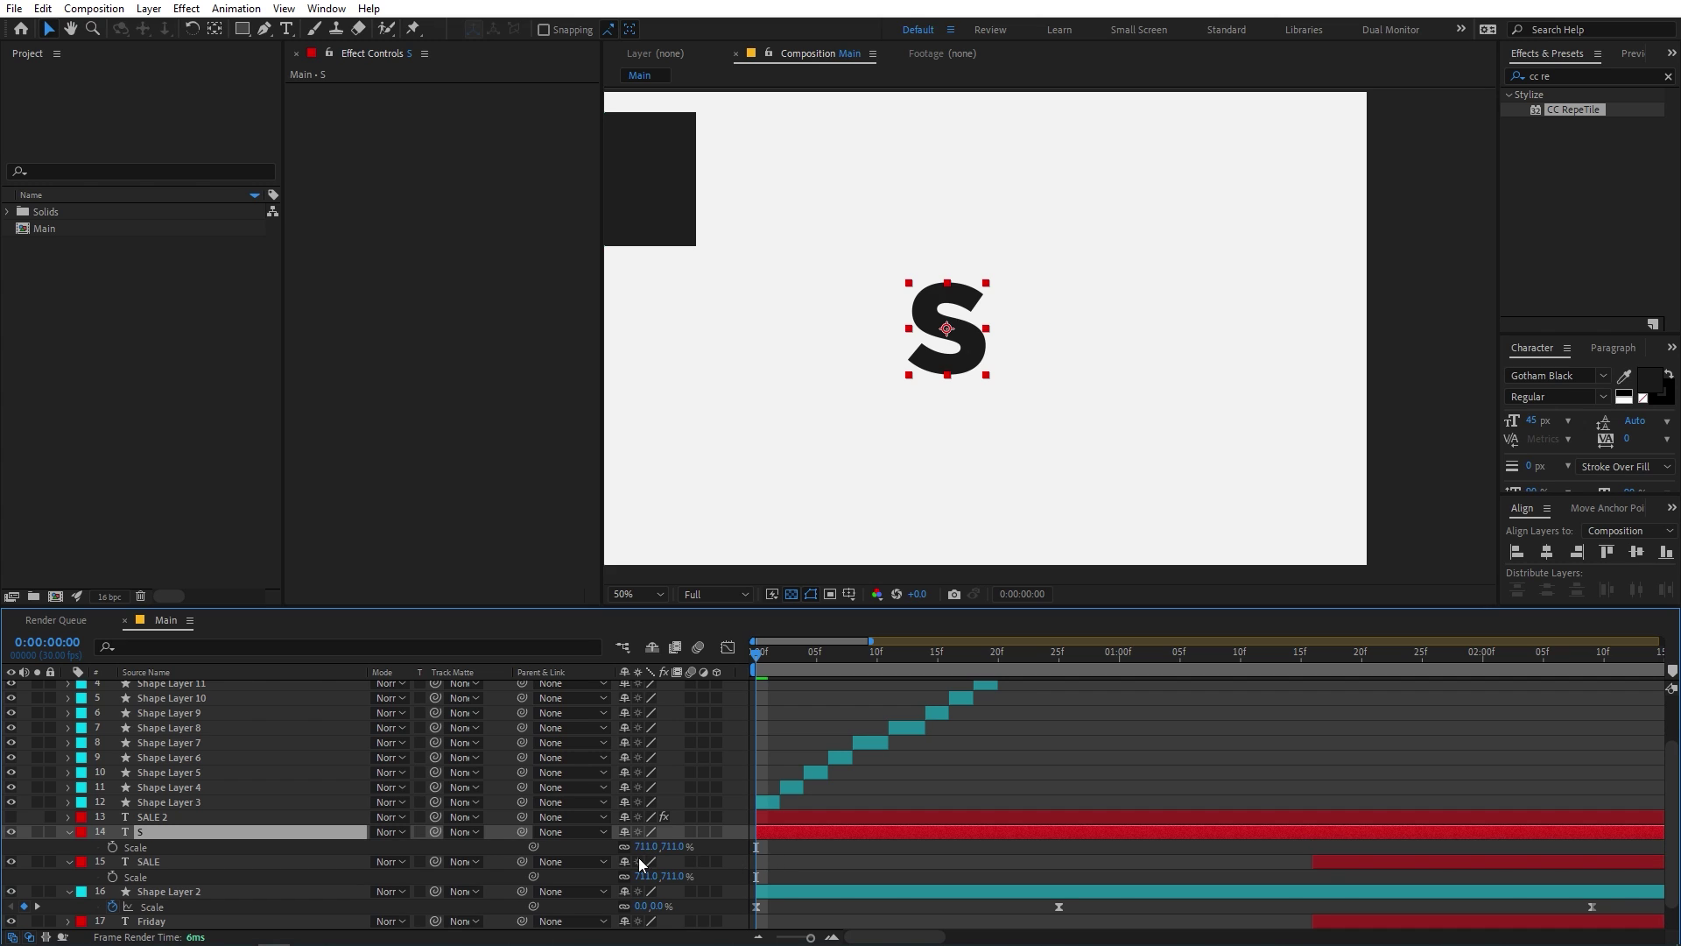
left_click_drag(648, 846, 1663, 843)
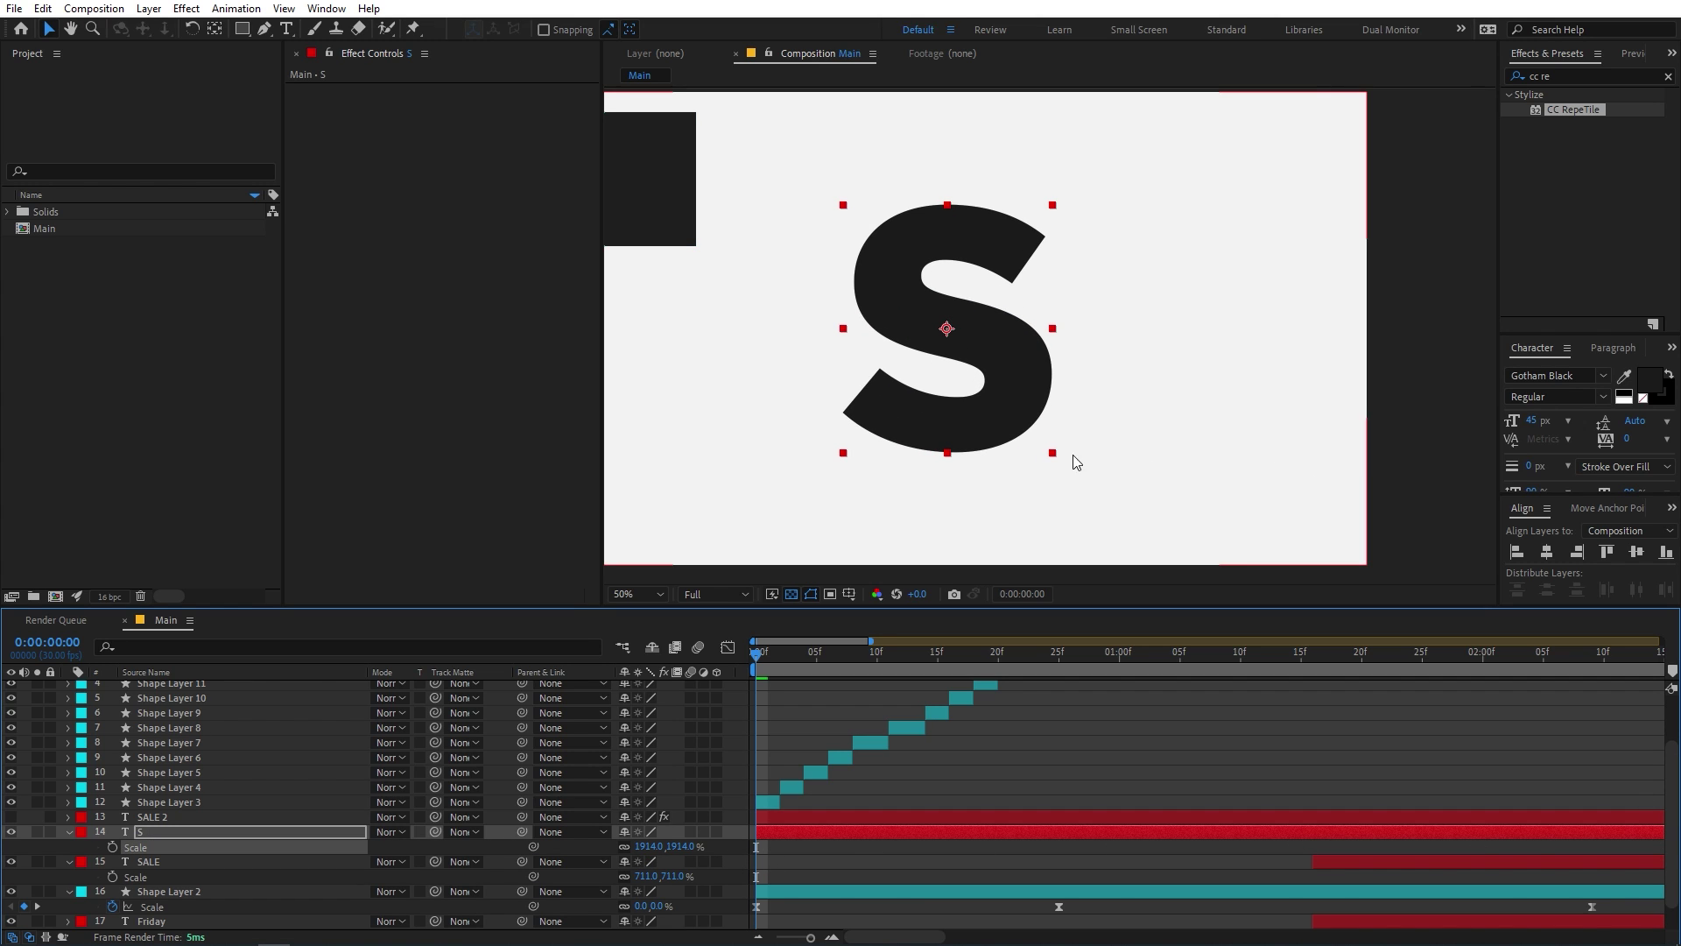
left_click_drag(1062, 458, 1337, 454)
Split the S layer at 0:00:00:02 and turn its second part into a letter "A" in the frame's upper-left area.
left_click(780, 663)
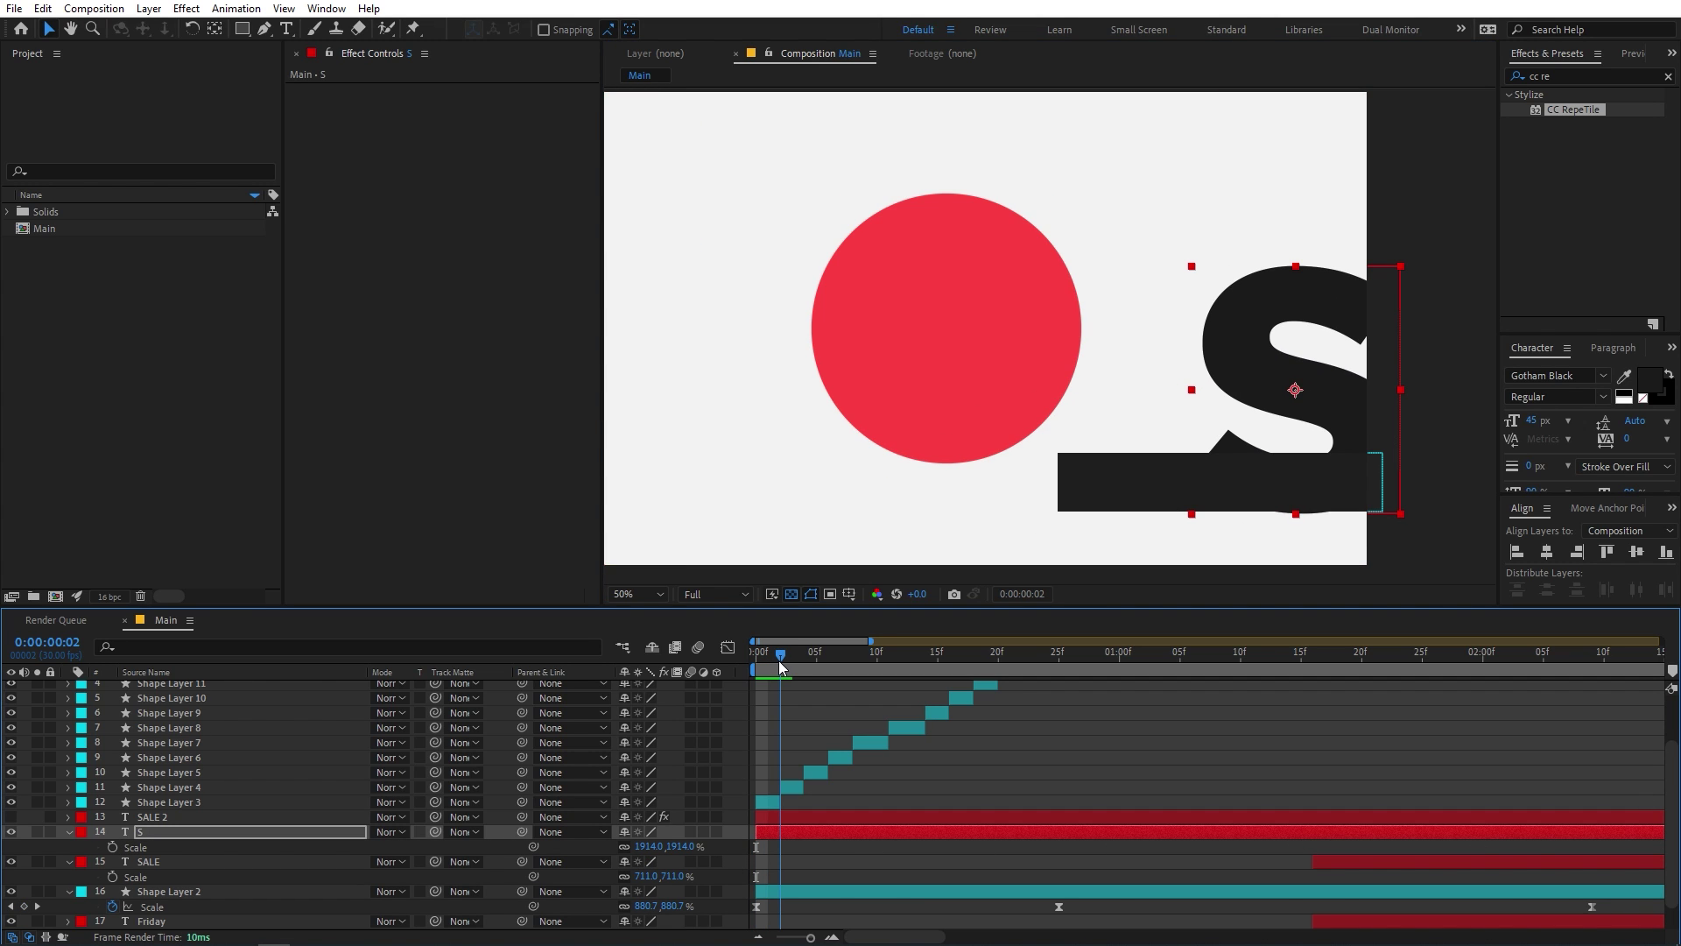
left_click_drag(755, 847, 770, 842)
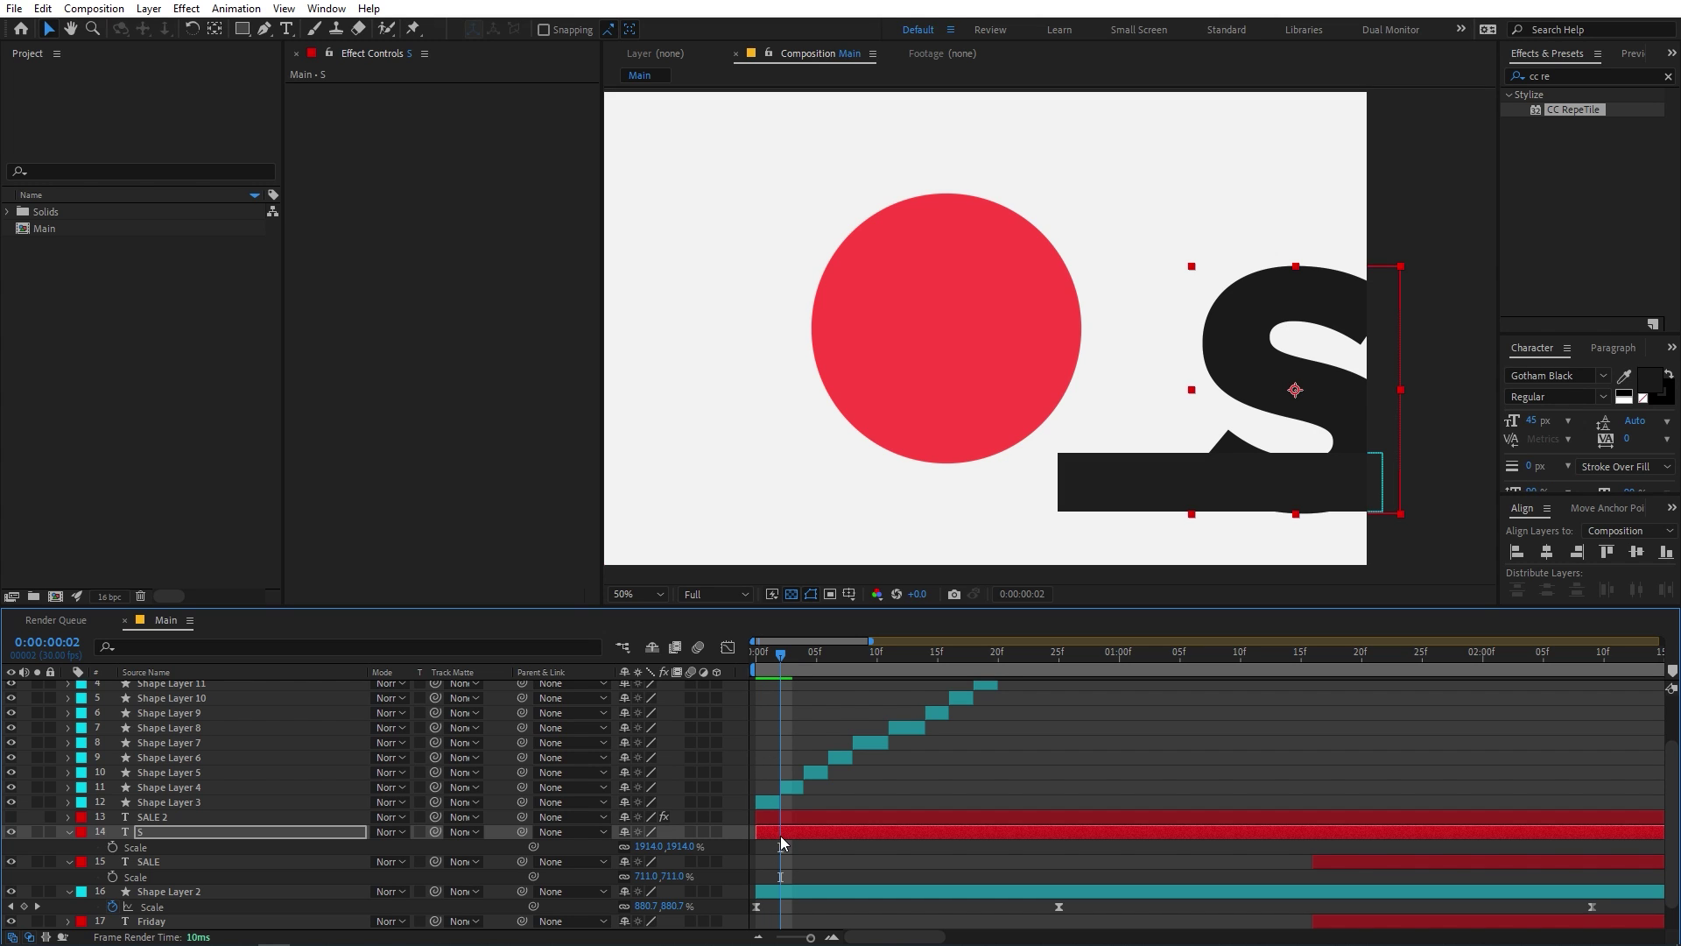
key("ctrl+shift+d")
left_click_drag(1289, 416, 771, 282)
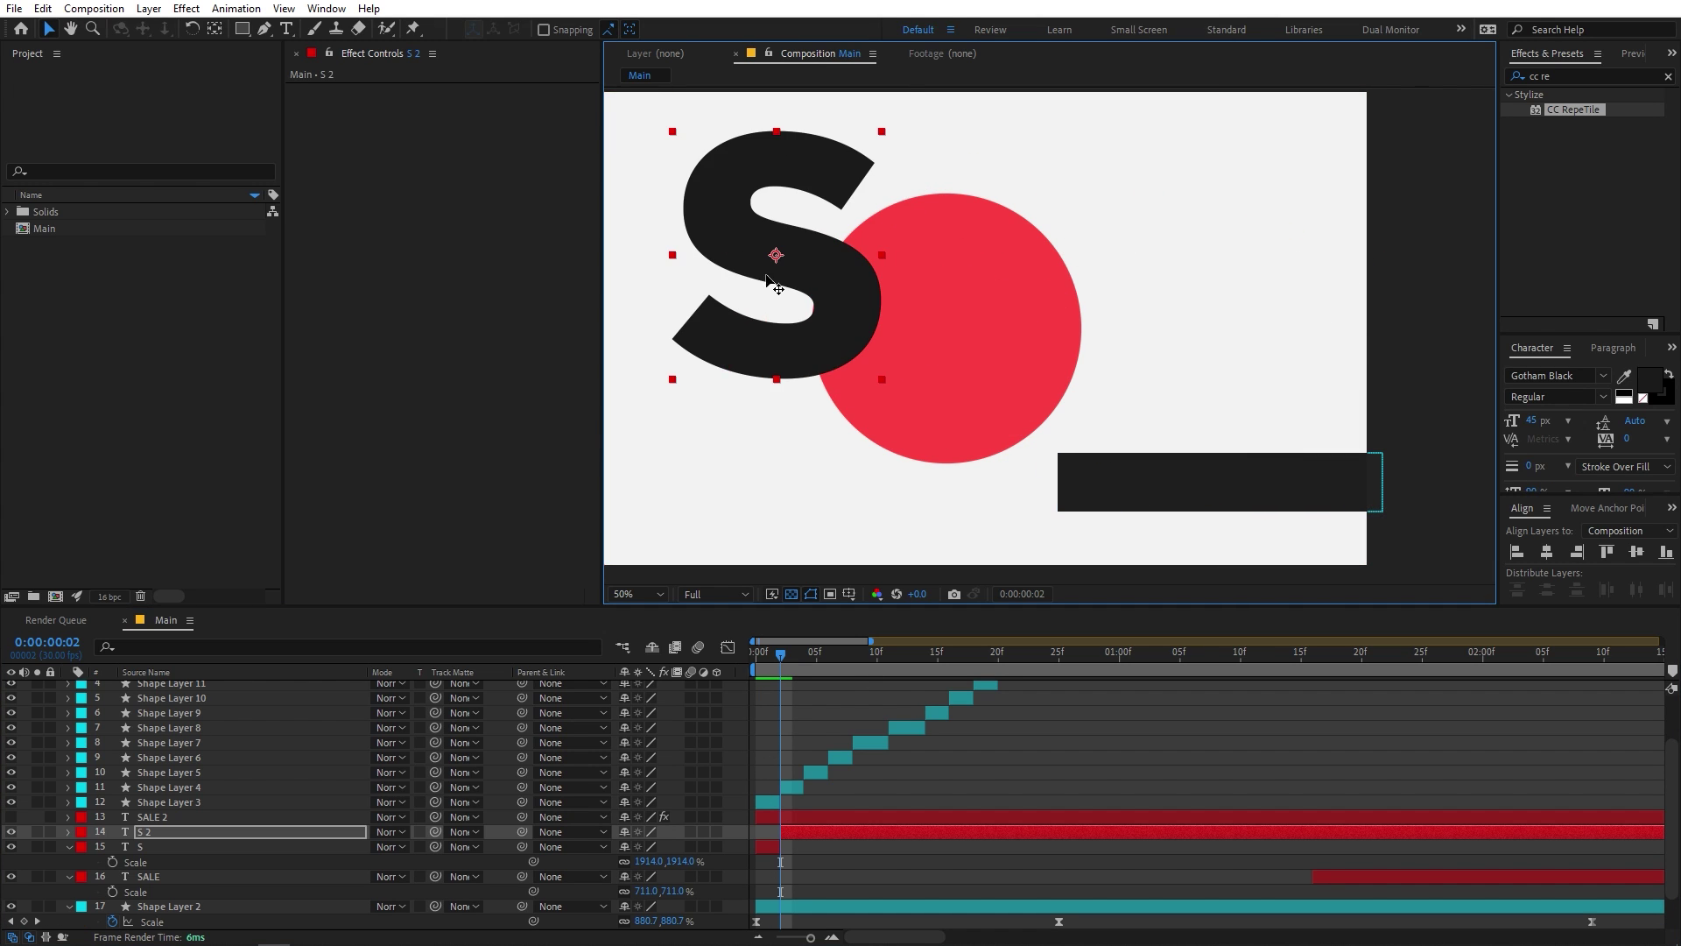
double_click(771, 282)
type("A")
left_click(1063, 751)
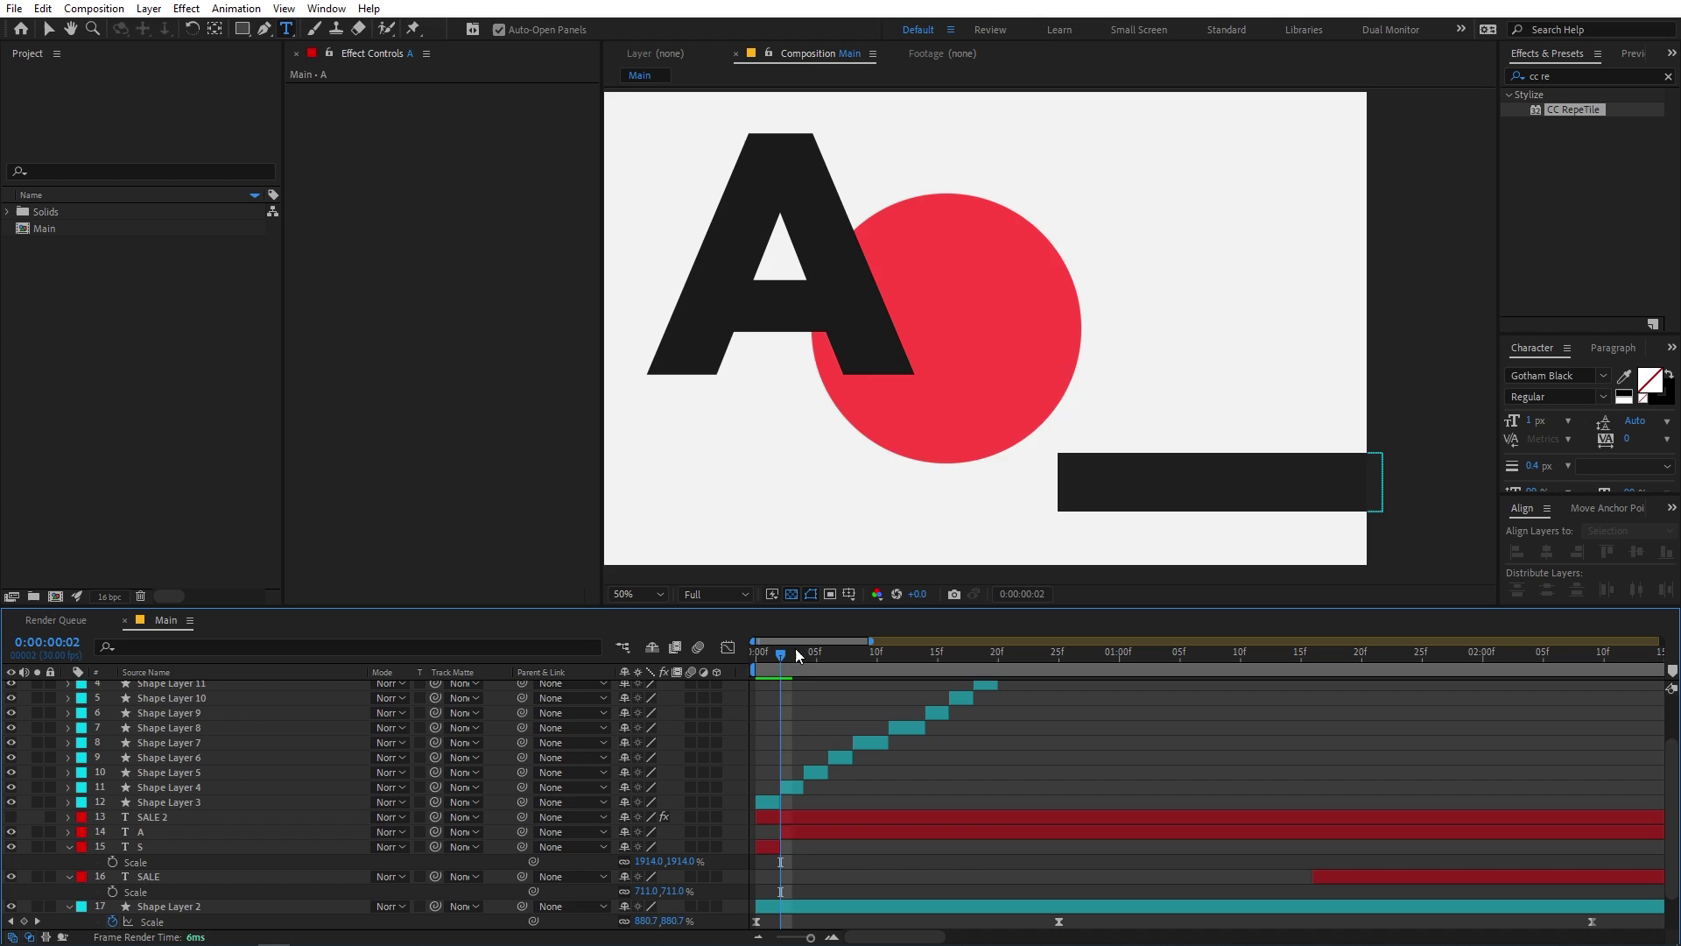
Split the A layer at 0:00:00:06 and turn its second part into an "L" in the frame's lower-left corner.
left_click_drag(798, 655, 833, 651)
key("ctrl+shift+d")
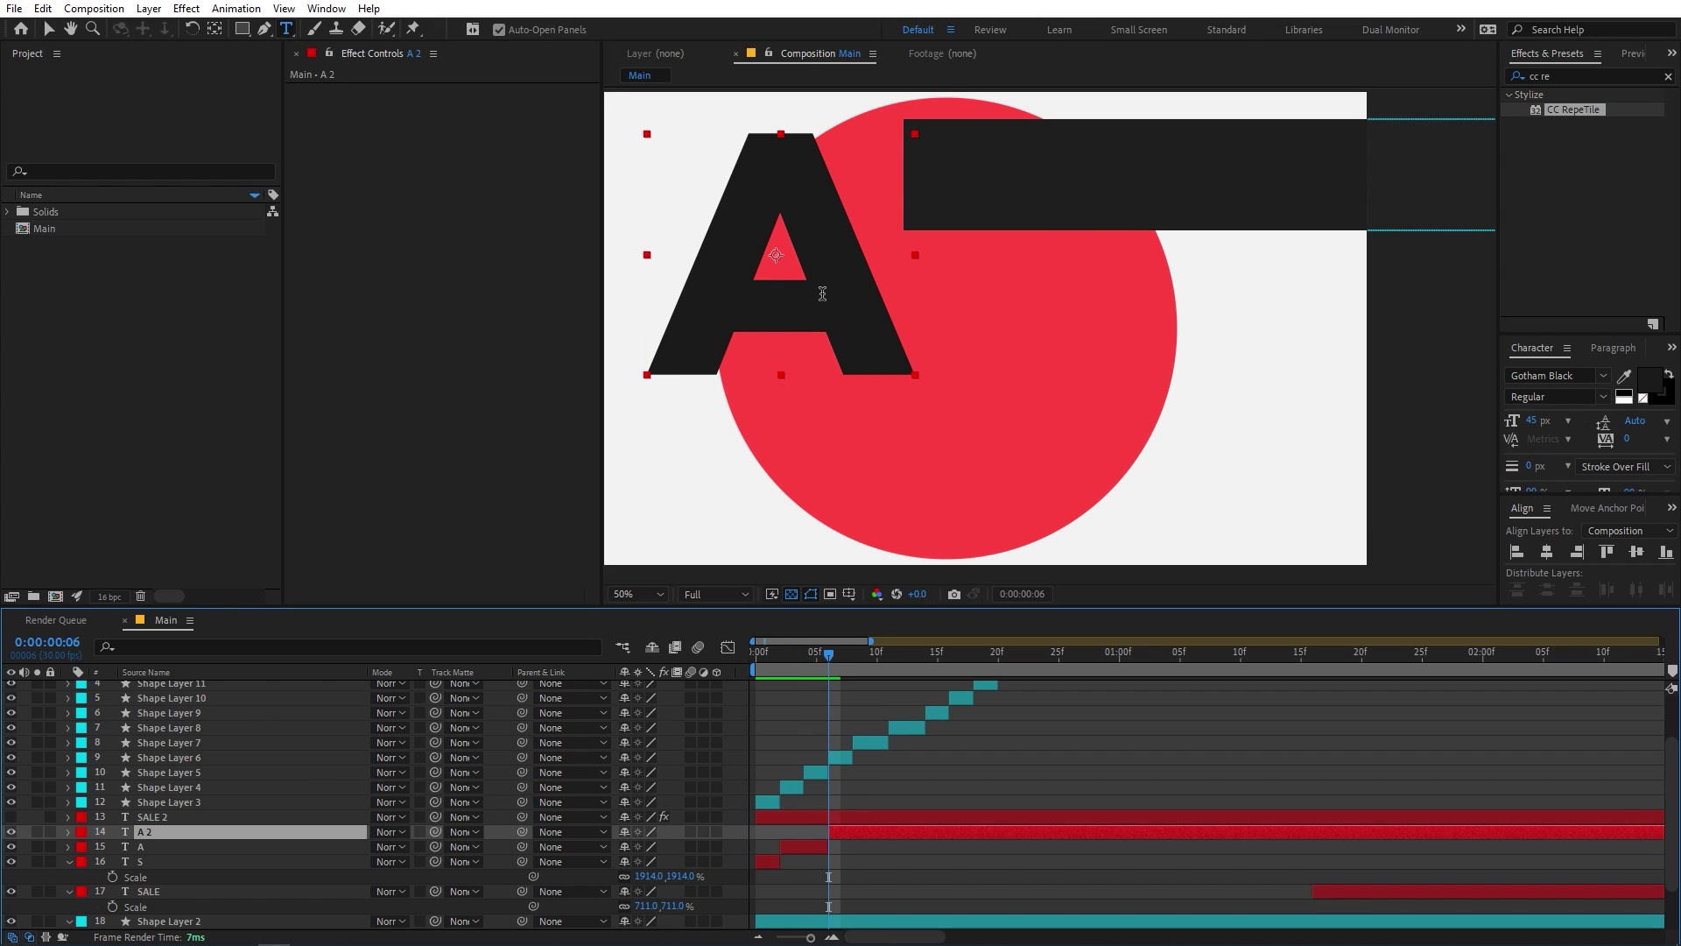
double_click(743, 283)
type("L")
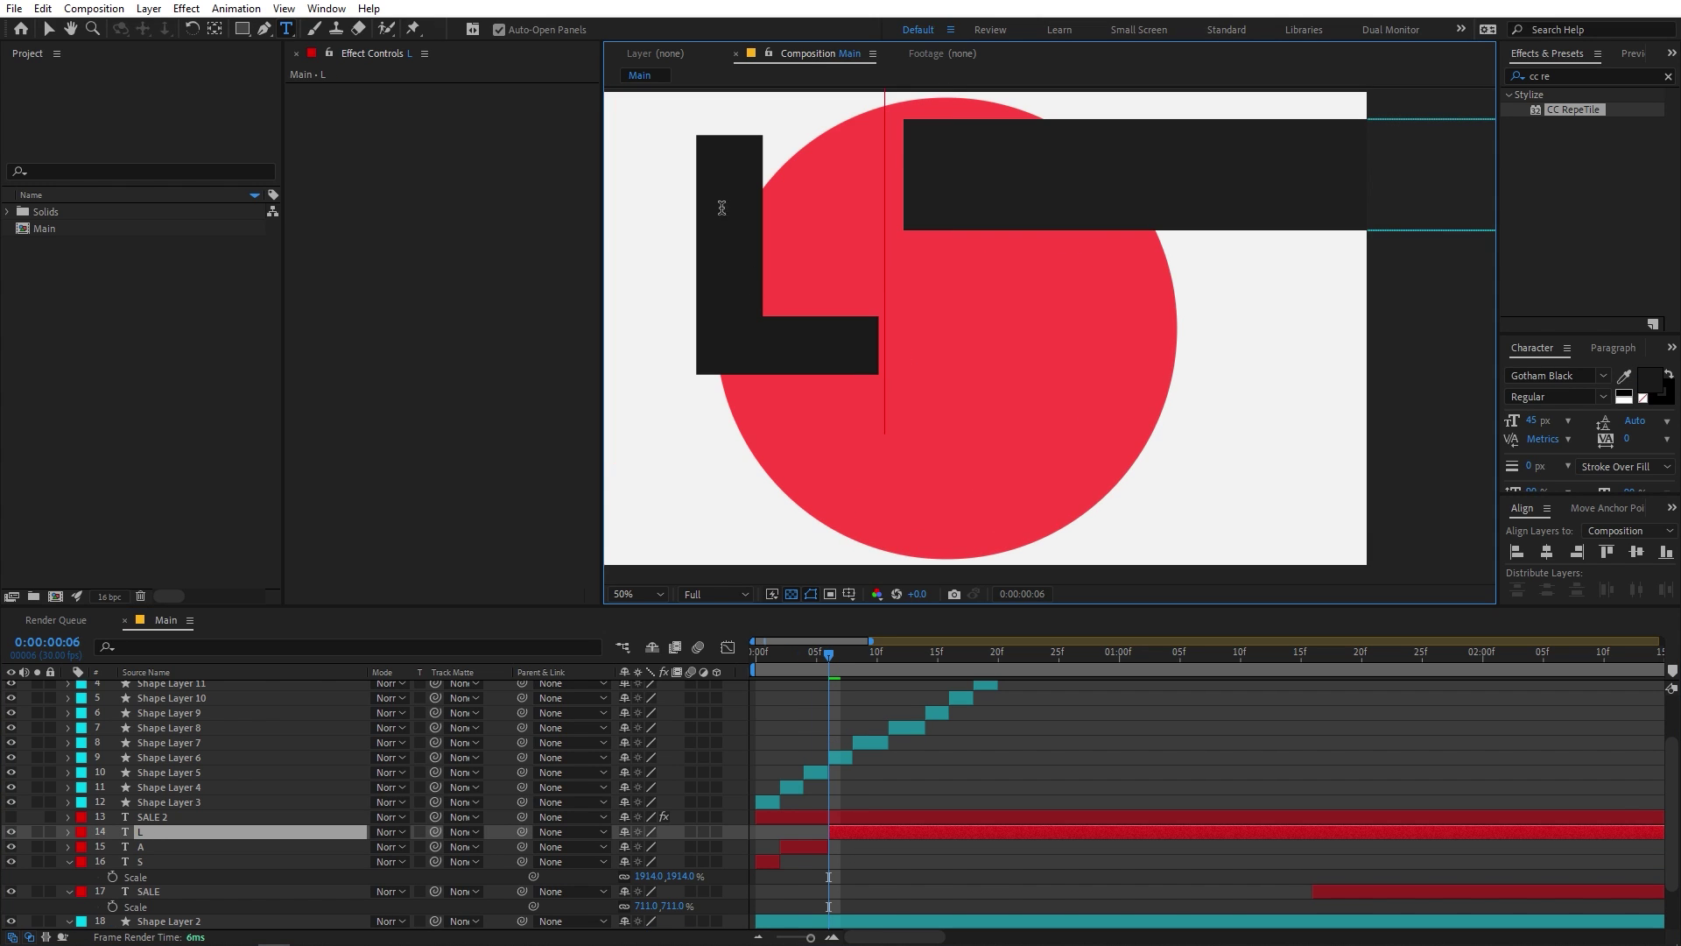
left_click(50, 29)
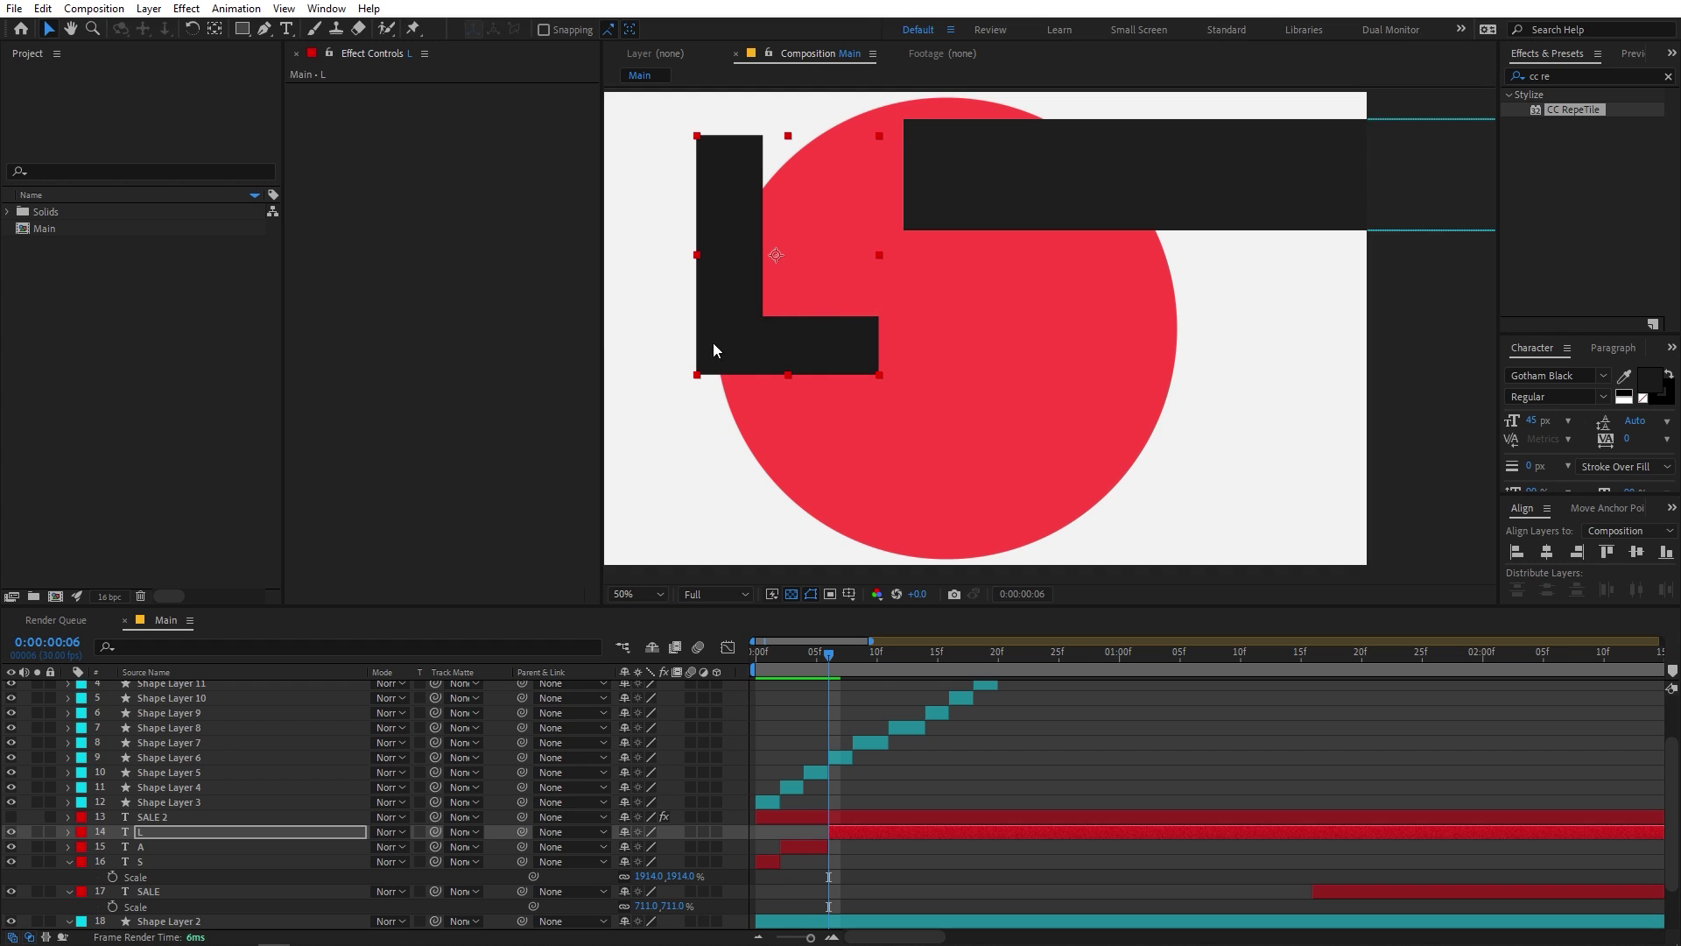
left_click_drag(713, 343, 616, 521)
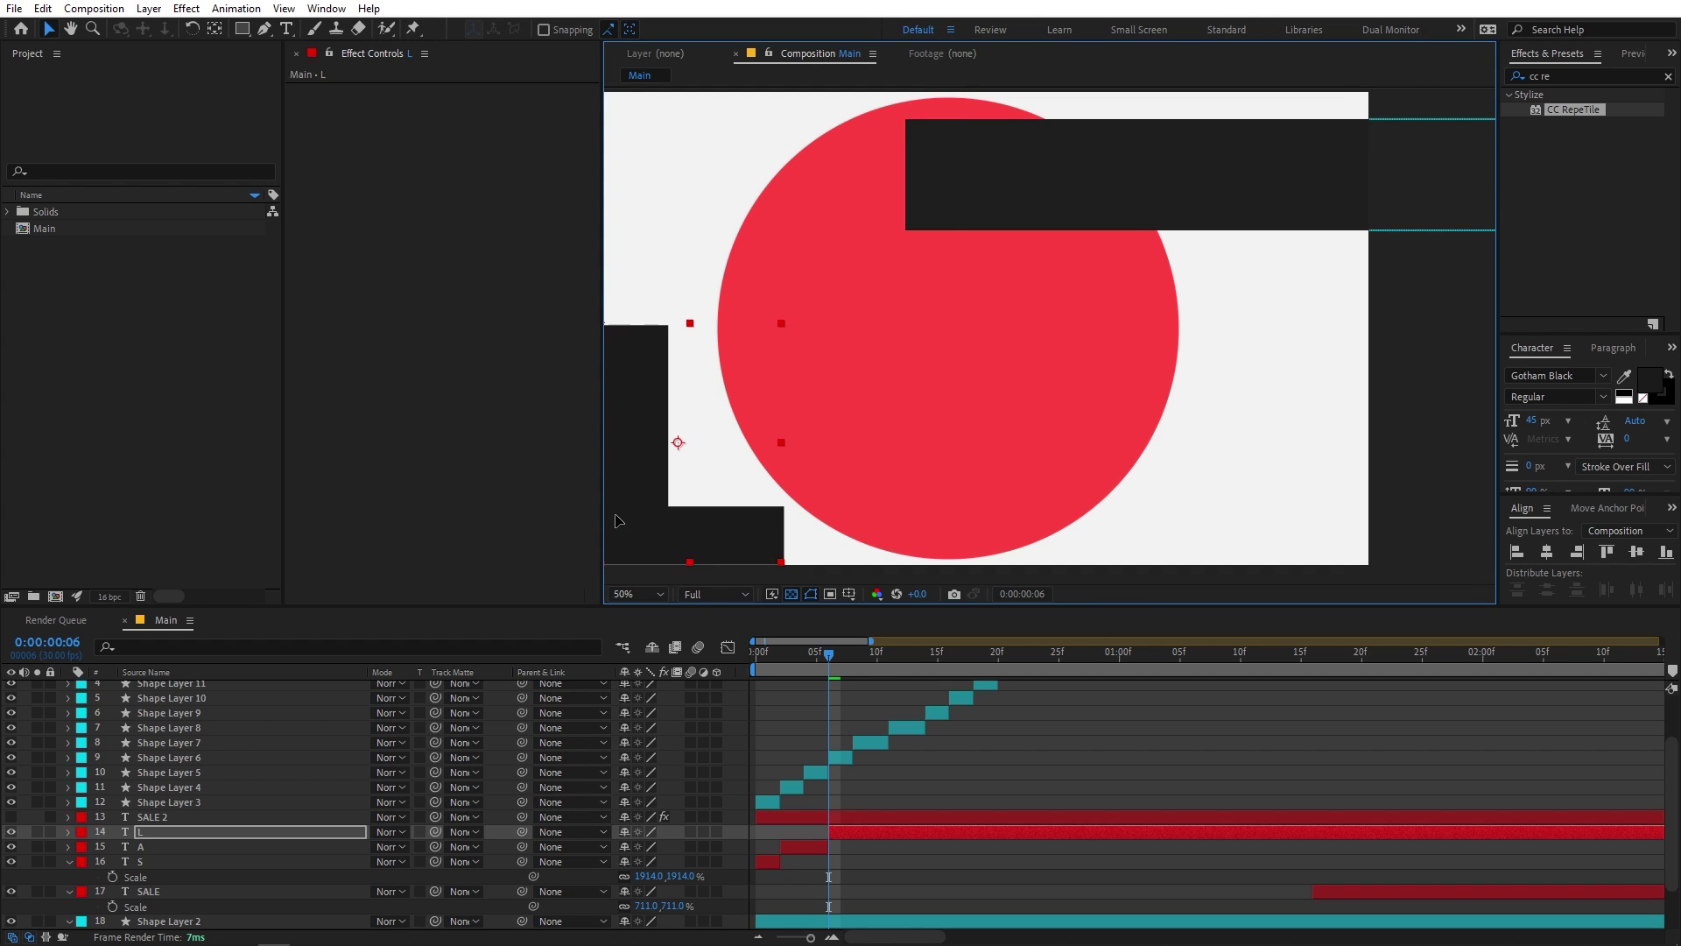
Split the L layer at 0:00:00:10 and turn its second part into an "E" in the frame's upper-right area.
left_click_drag(828, 655, 865, 659)
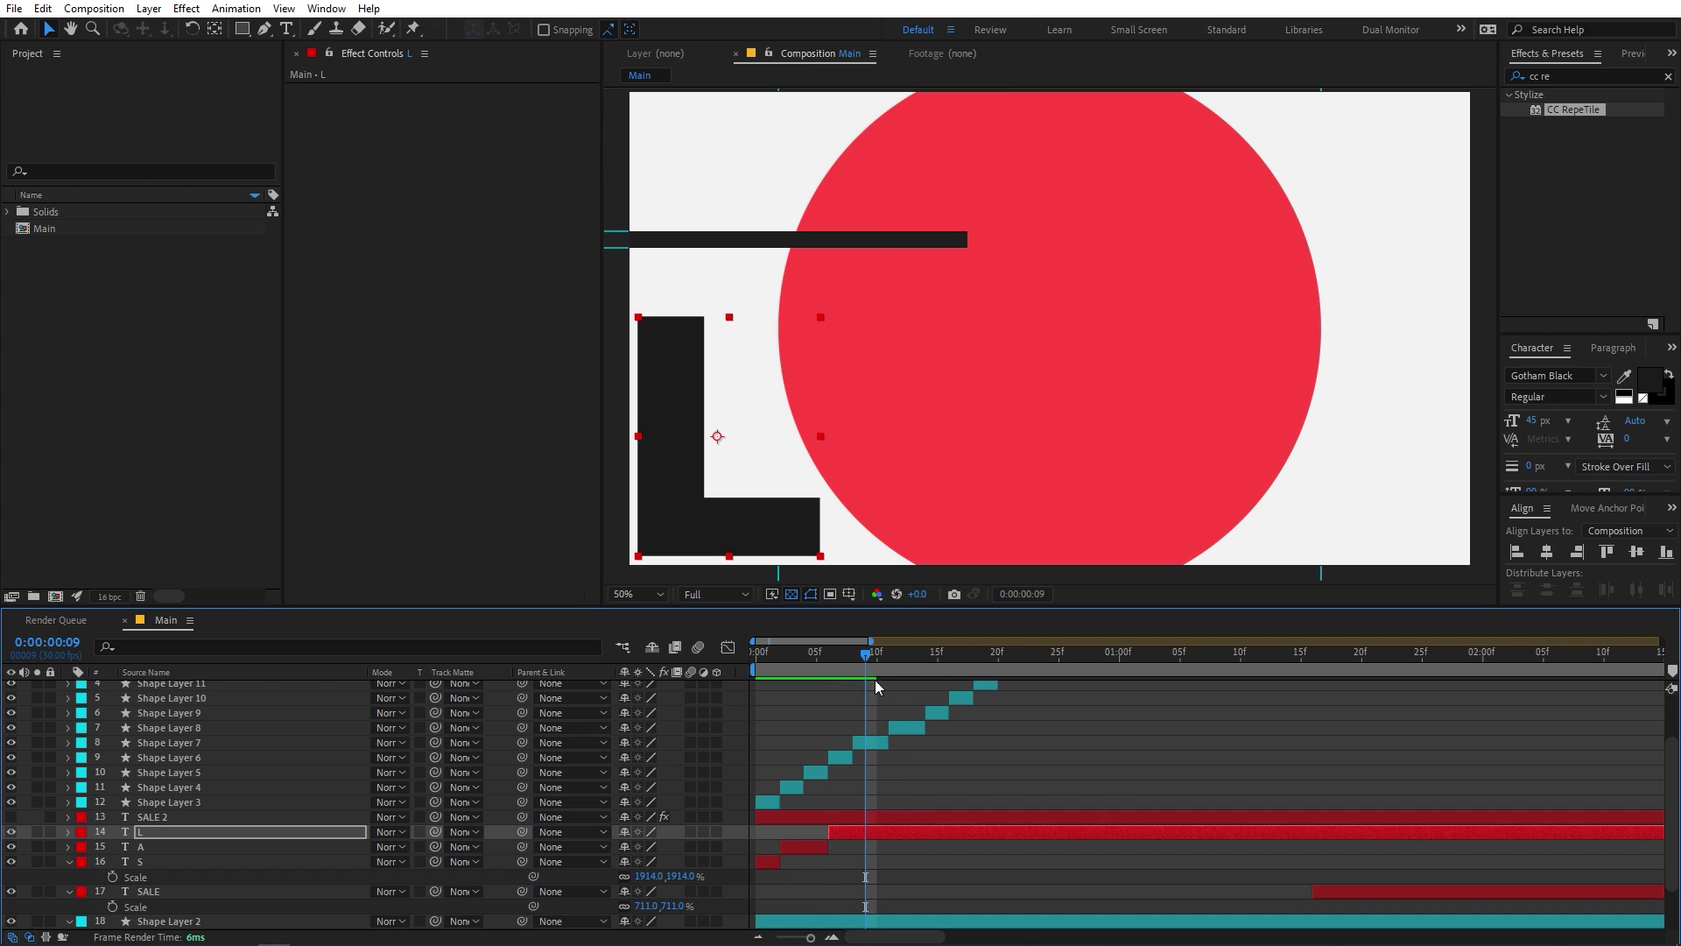
left_click_drag(865, 662, 877, 659)
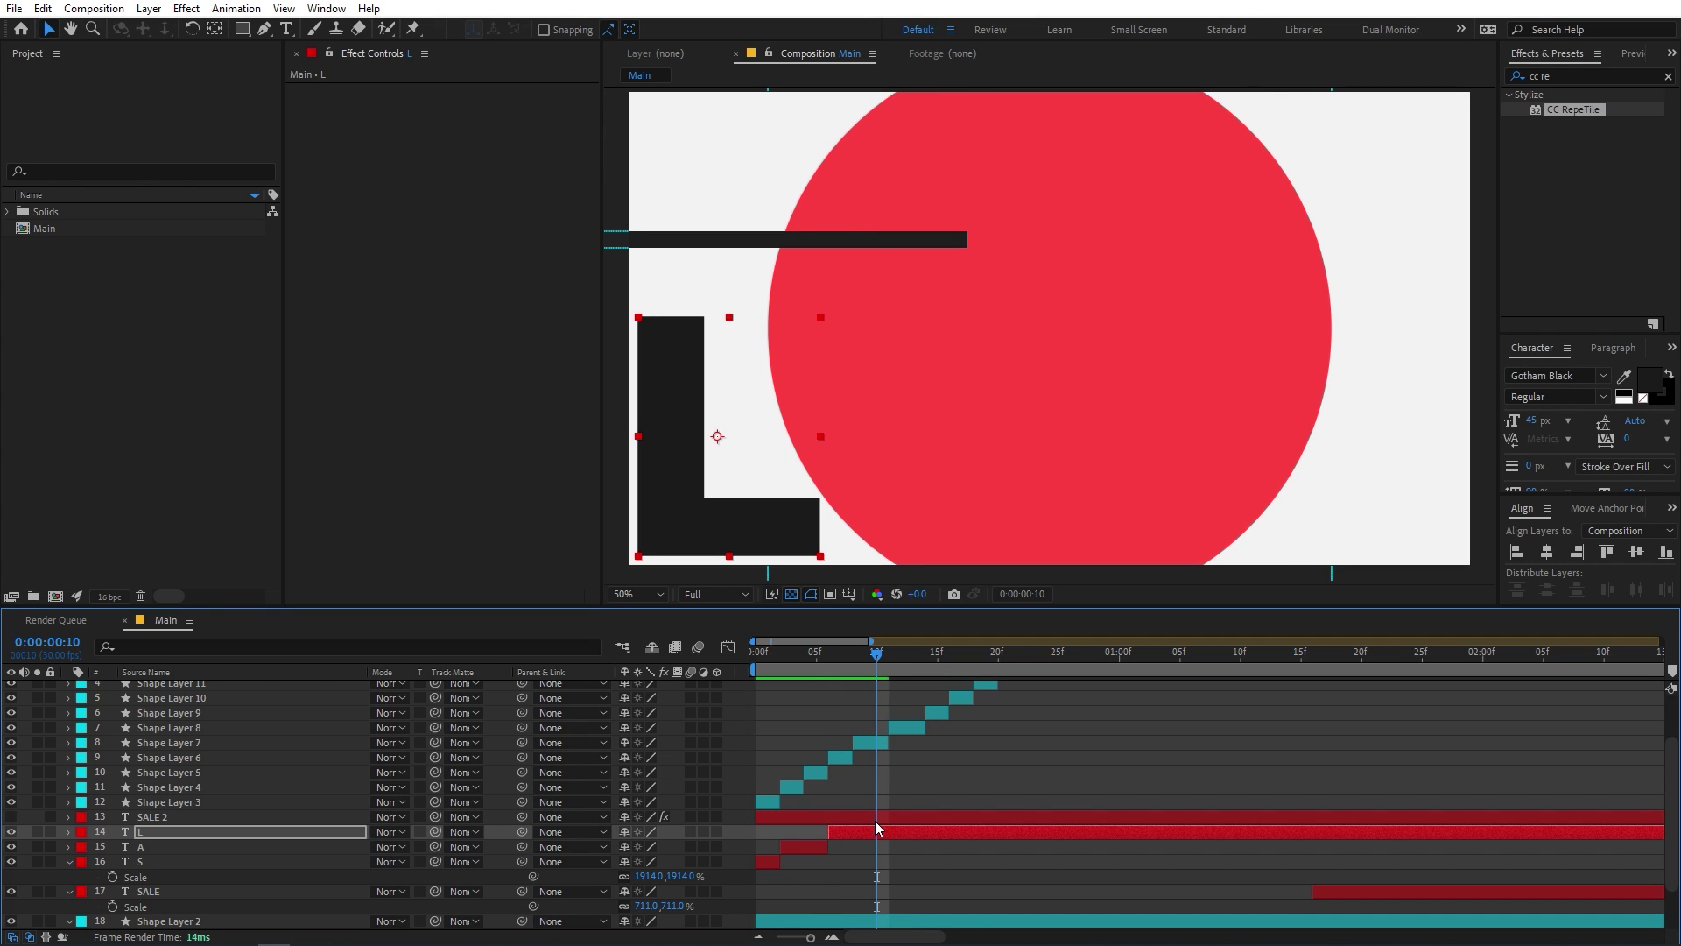
key("ctrl+shift+d")
left_click_drag(725, 438, 1254, 237)
Split the E layer at 0:00:00:13 and change the second part's text to "SALE".
key("Page_Down")
key("Page_Down")
key("Page_Down")
key("ctrl+shift+d")
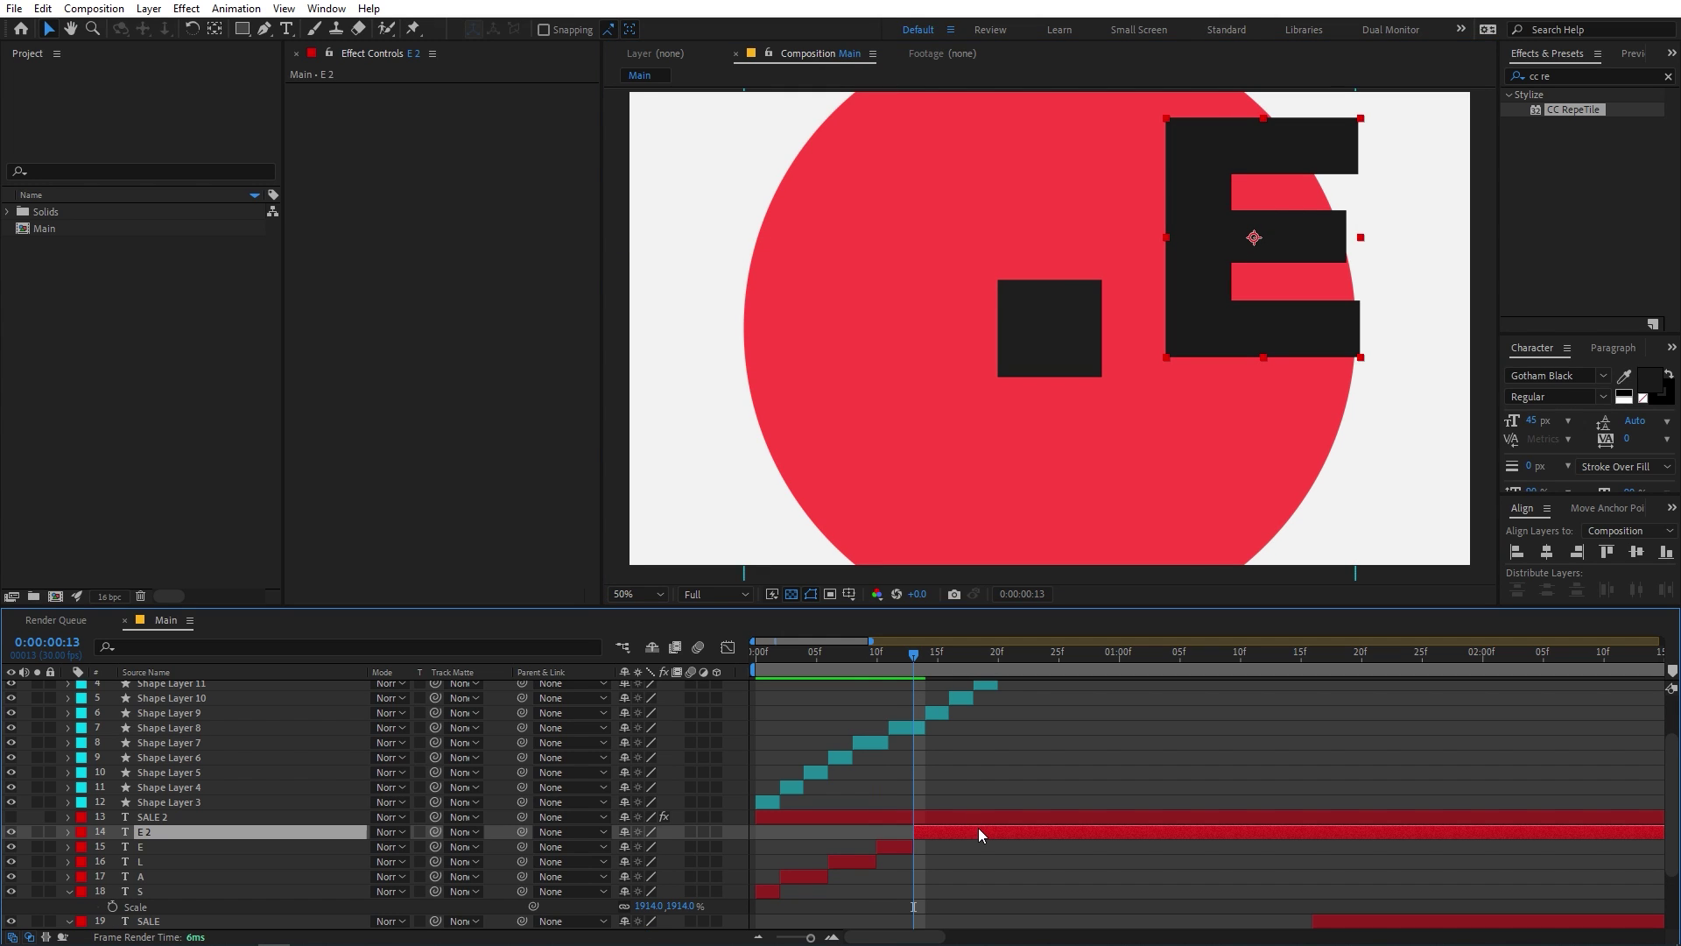
double_click(979, 832)
type("SALE")
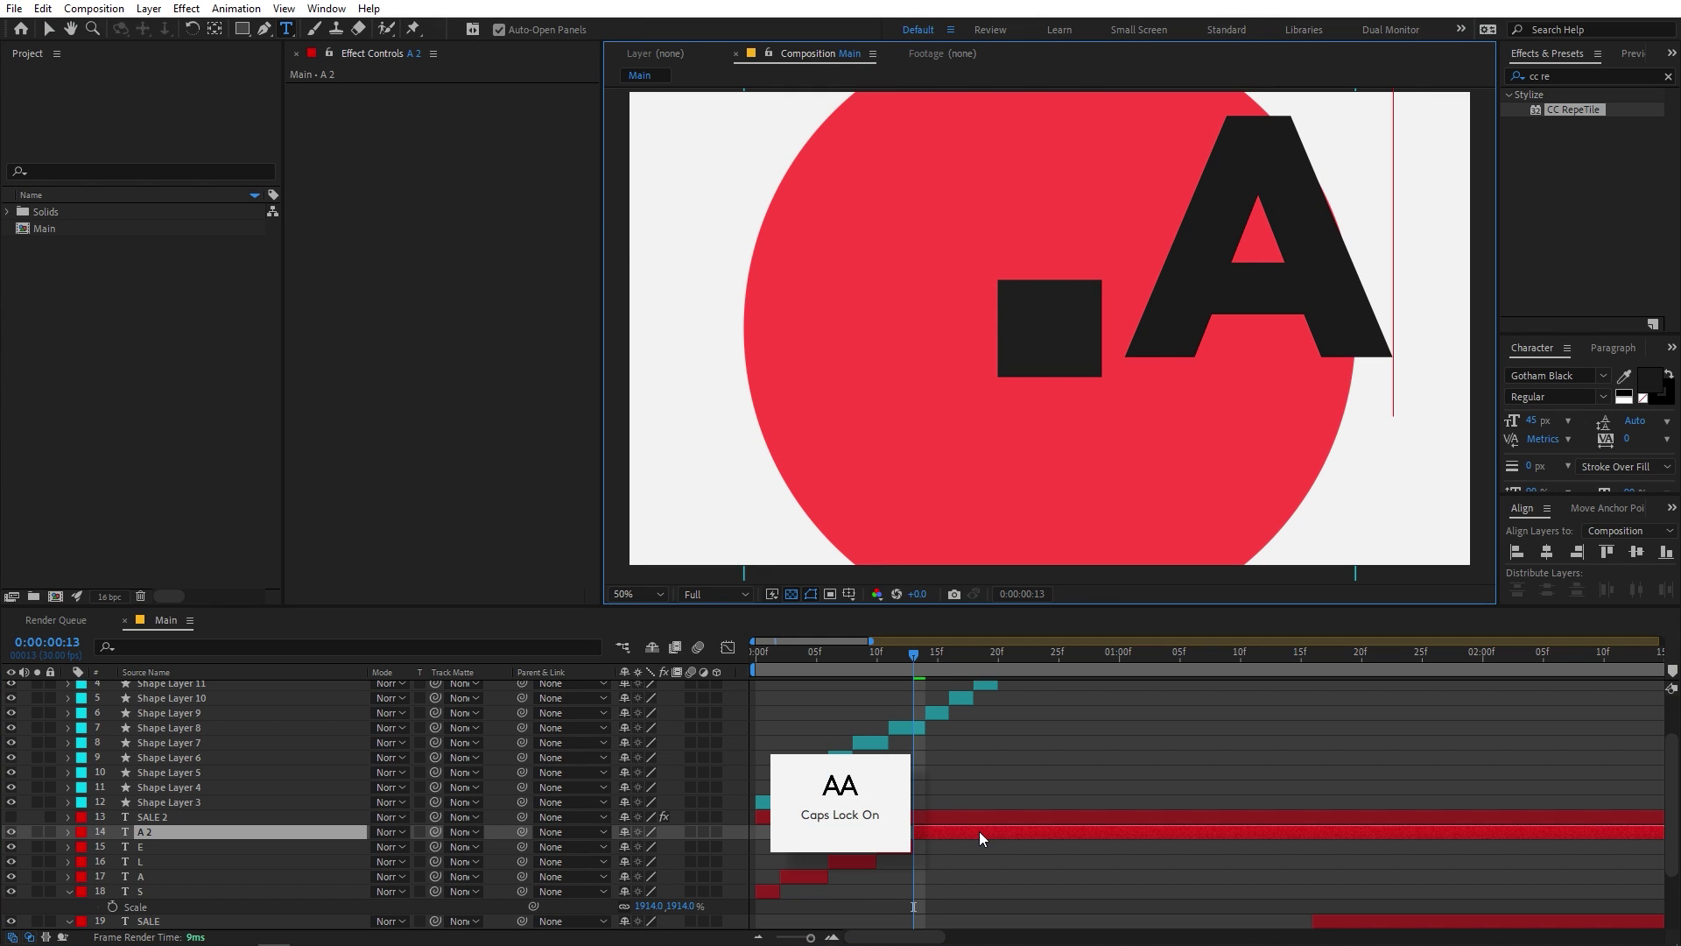
left_click(48, 29)
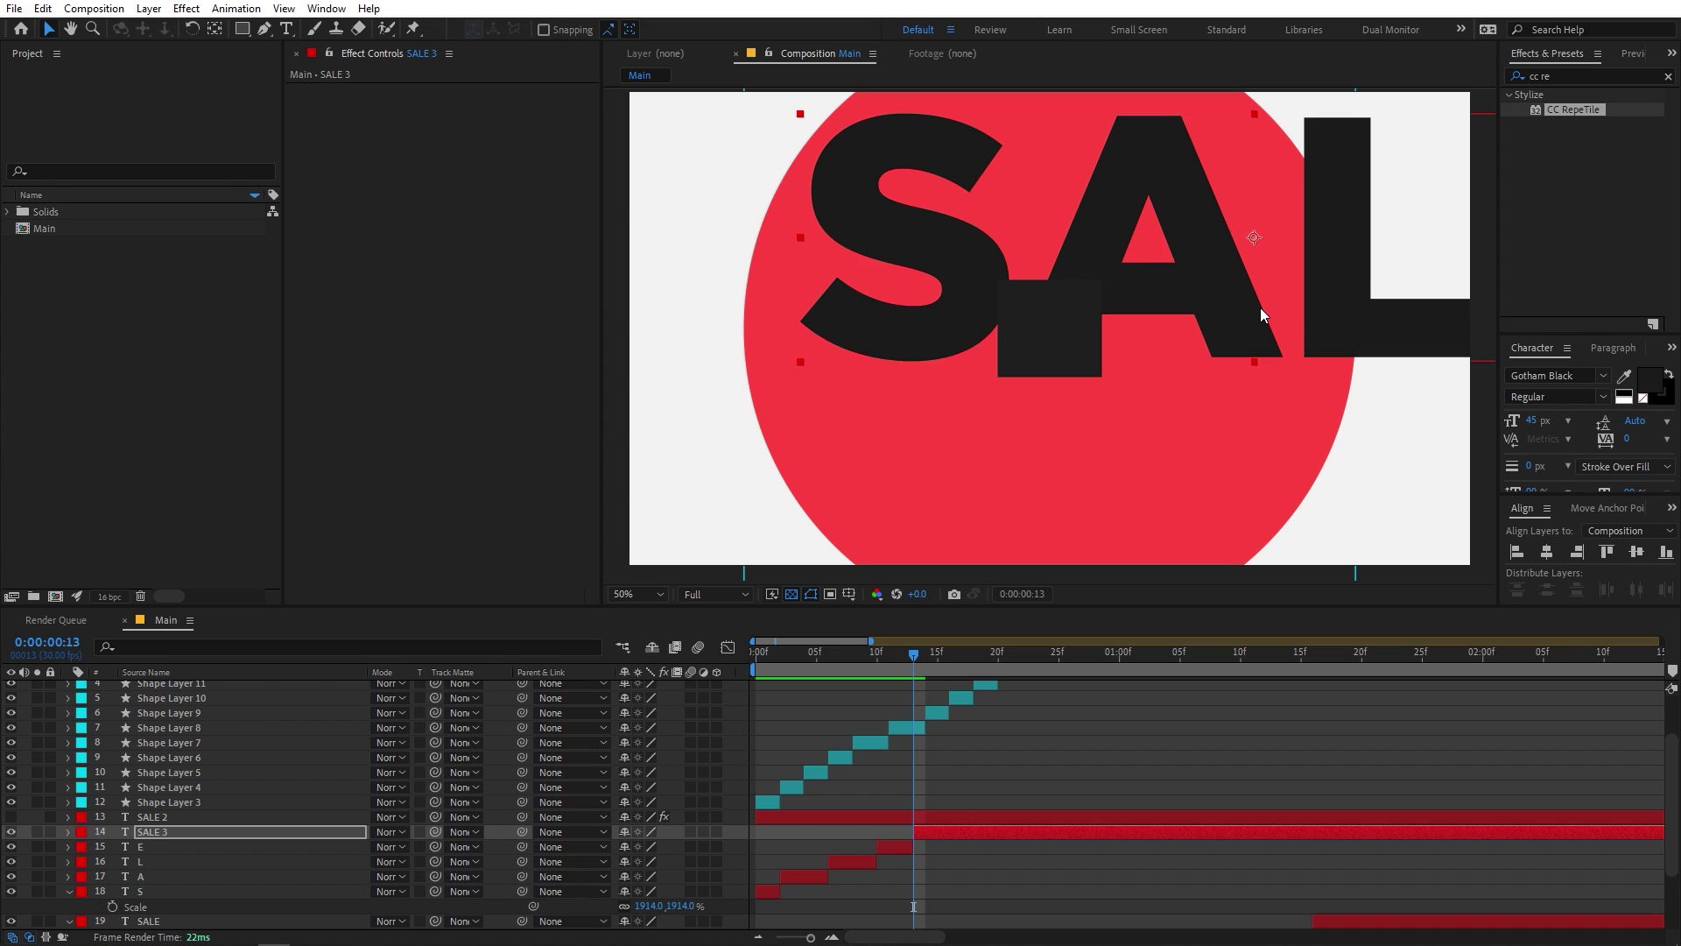
Scale the new SALE 3 layer down to about 1170% and place it along the bottom of the frame.
left_click_drag(1259, 307, 1029, 376)
key("s")
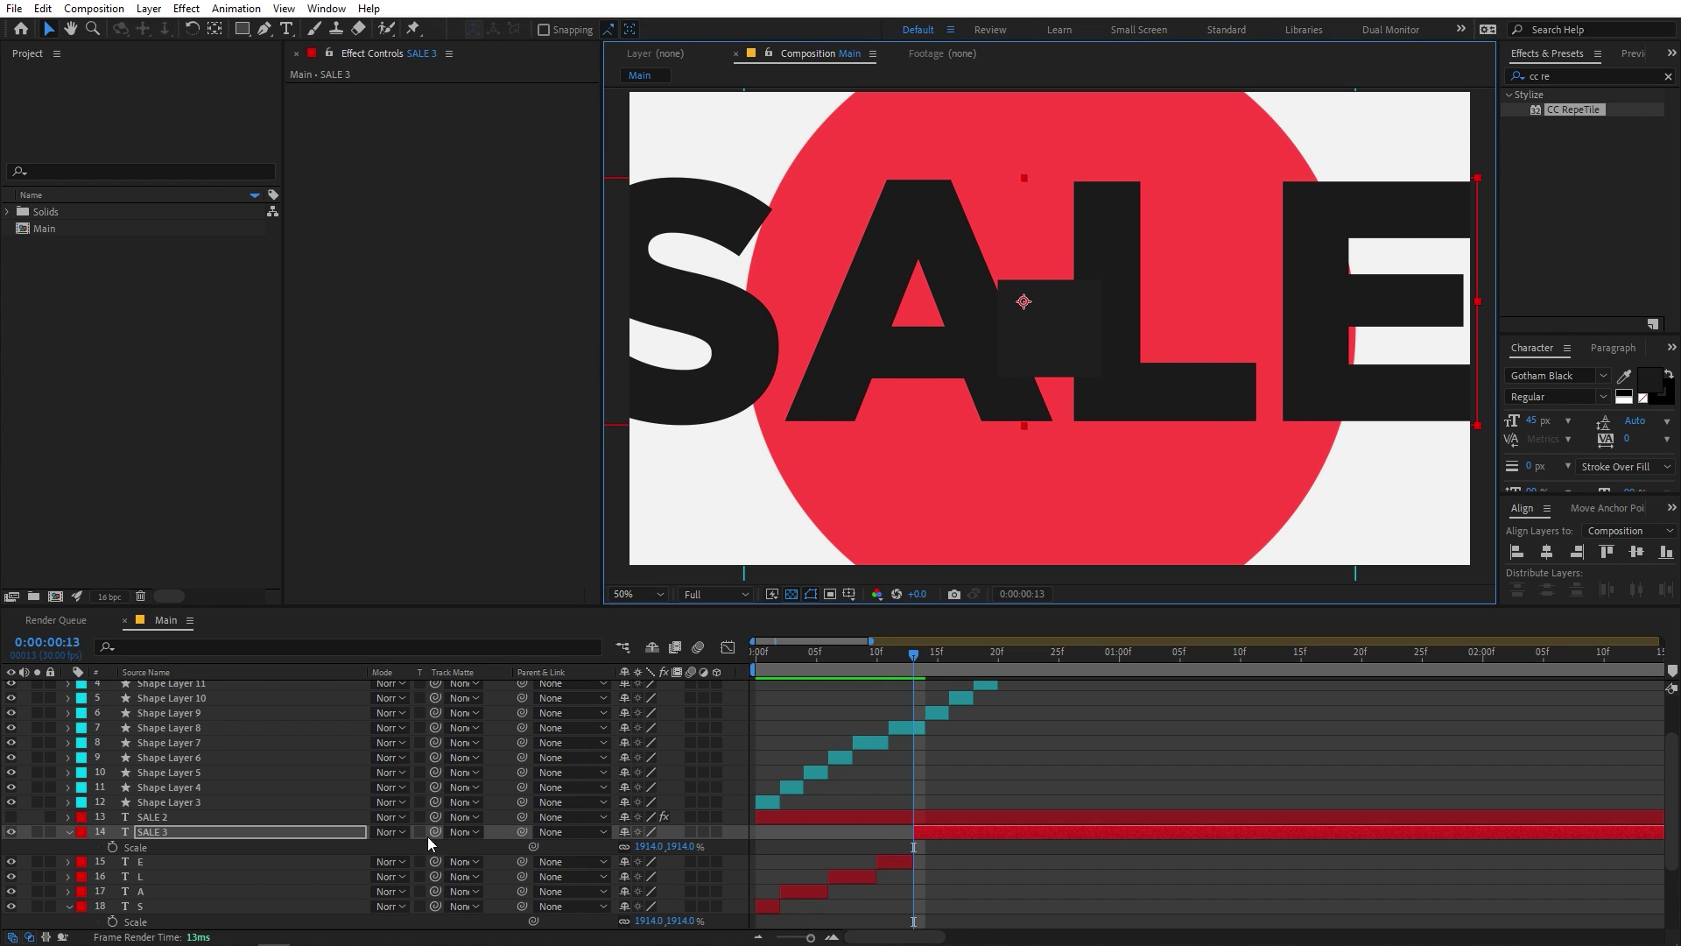
left_click_drag(646, 846, 517, 846)
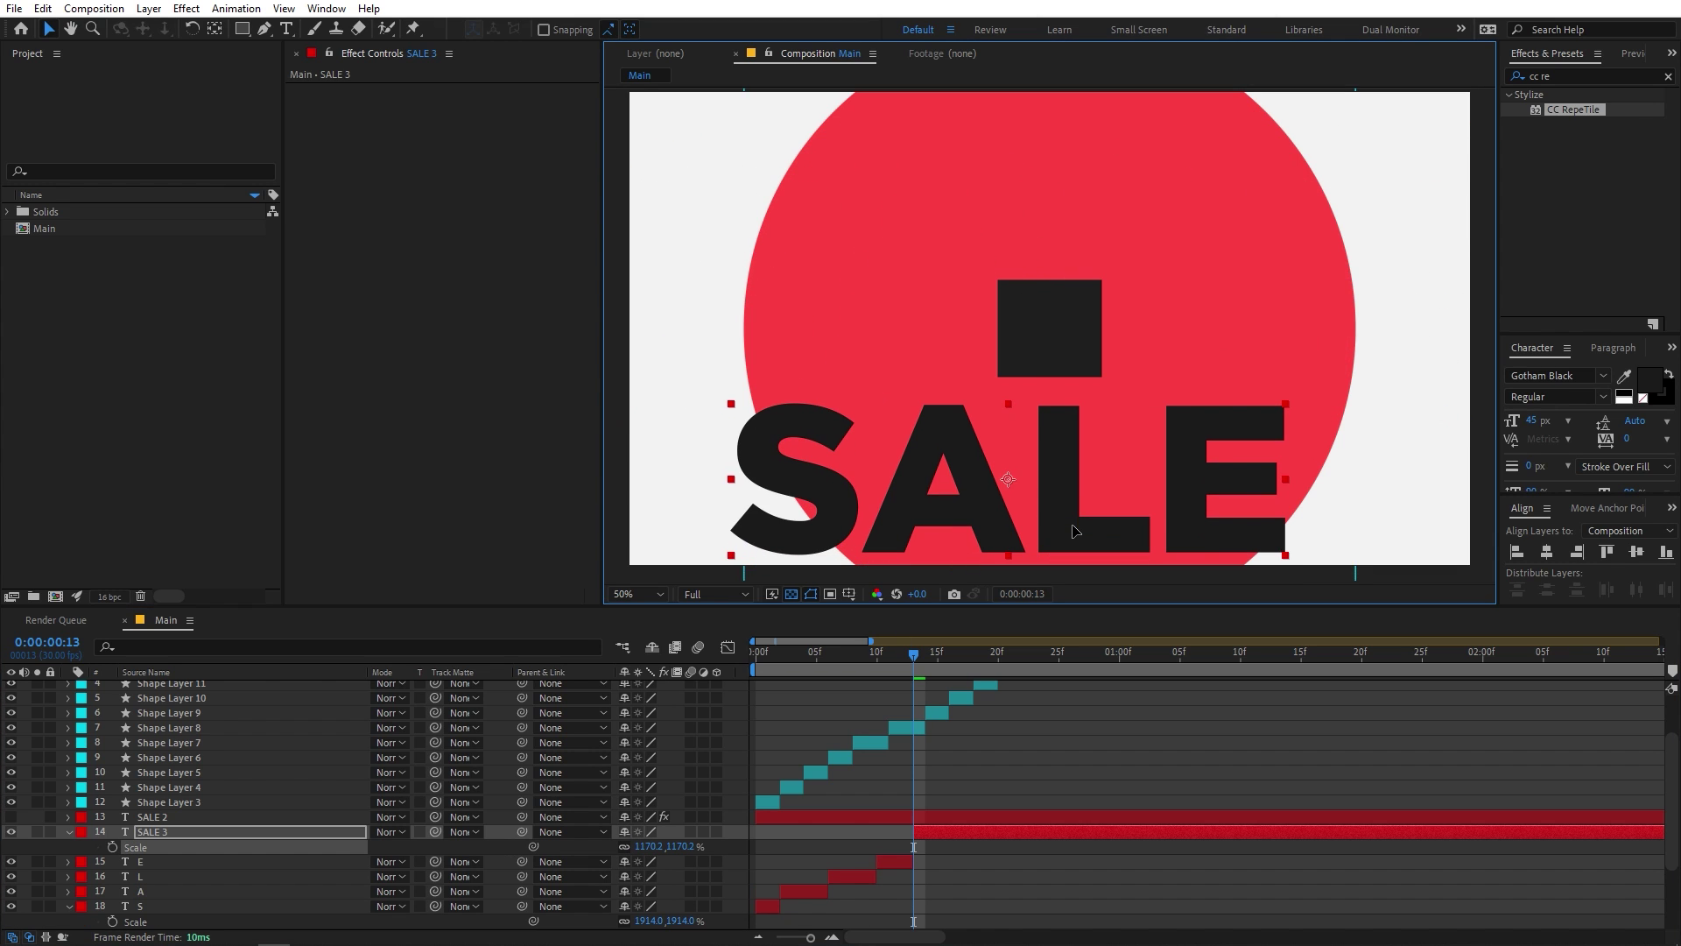
Split SALE 3 at 0:00:00:16, then centre its second part in the frame and enlarge it to span most of the width.
left_click(949, 659)
key("ctrl+shift+d")
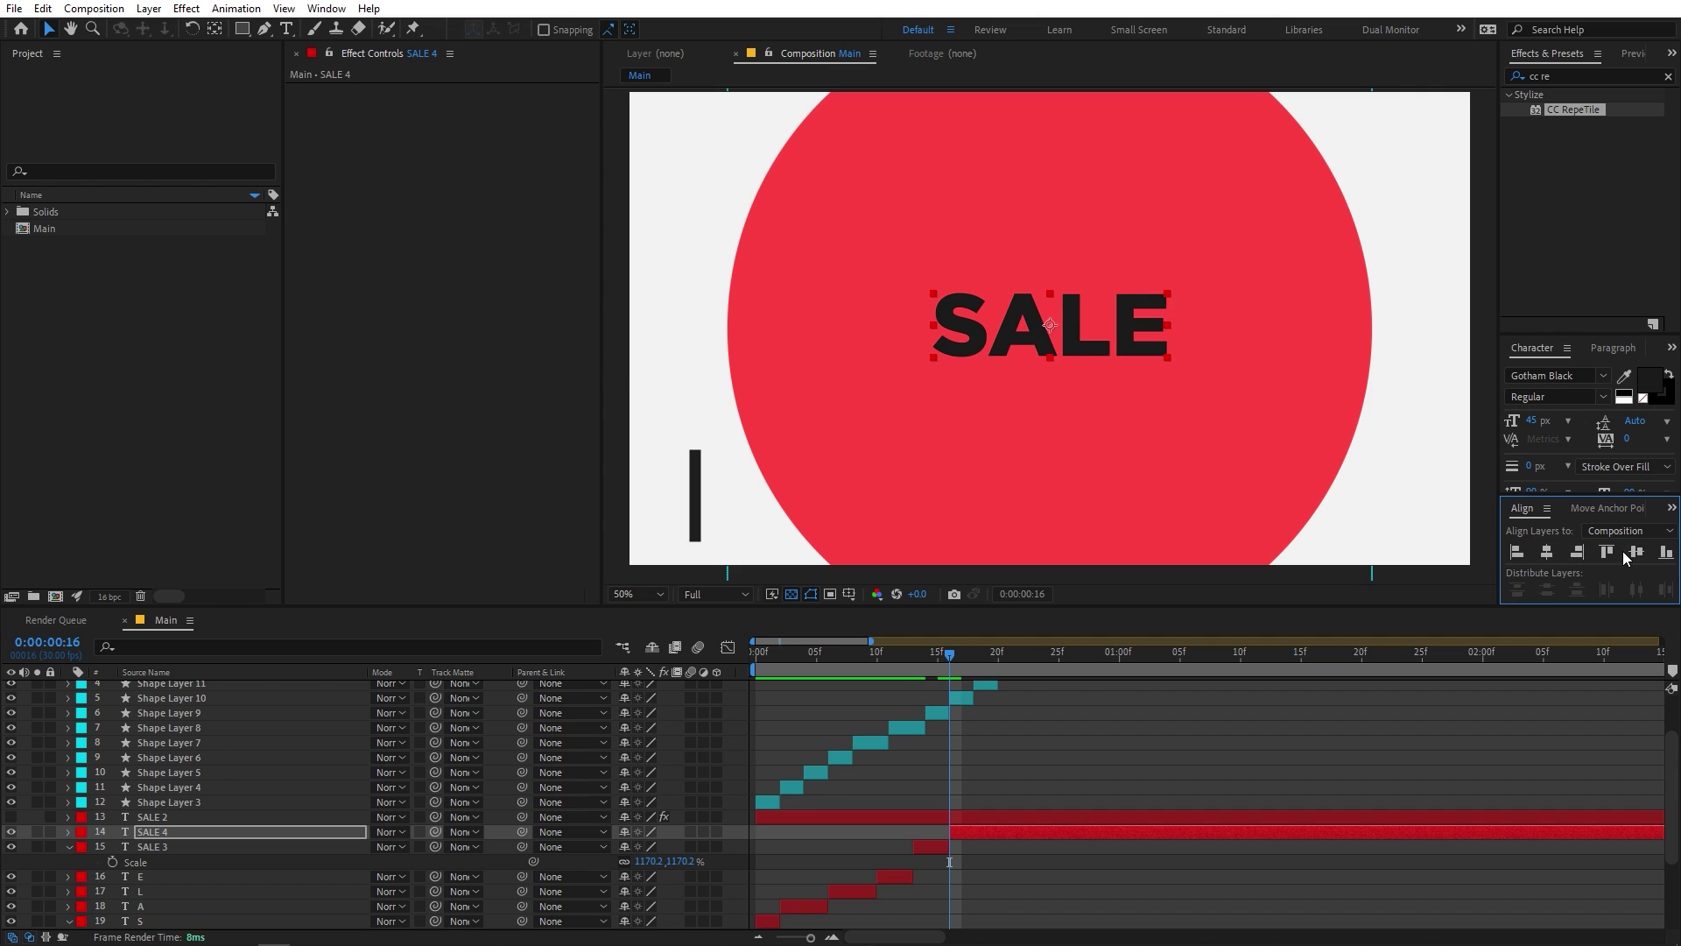
left_click_drag(1166, 359, 1405, 425)
End the centred SALE 4 layer at 0:00:00:18 by splitting it there and deleting the remainder.
left_click(974, 659)
scroll(1017, 750, "down", 3)
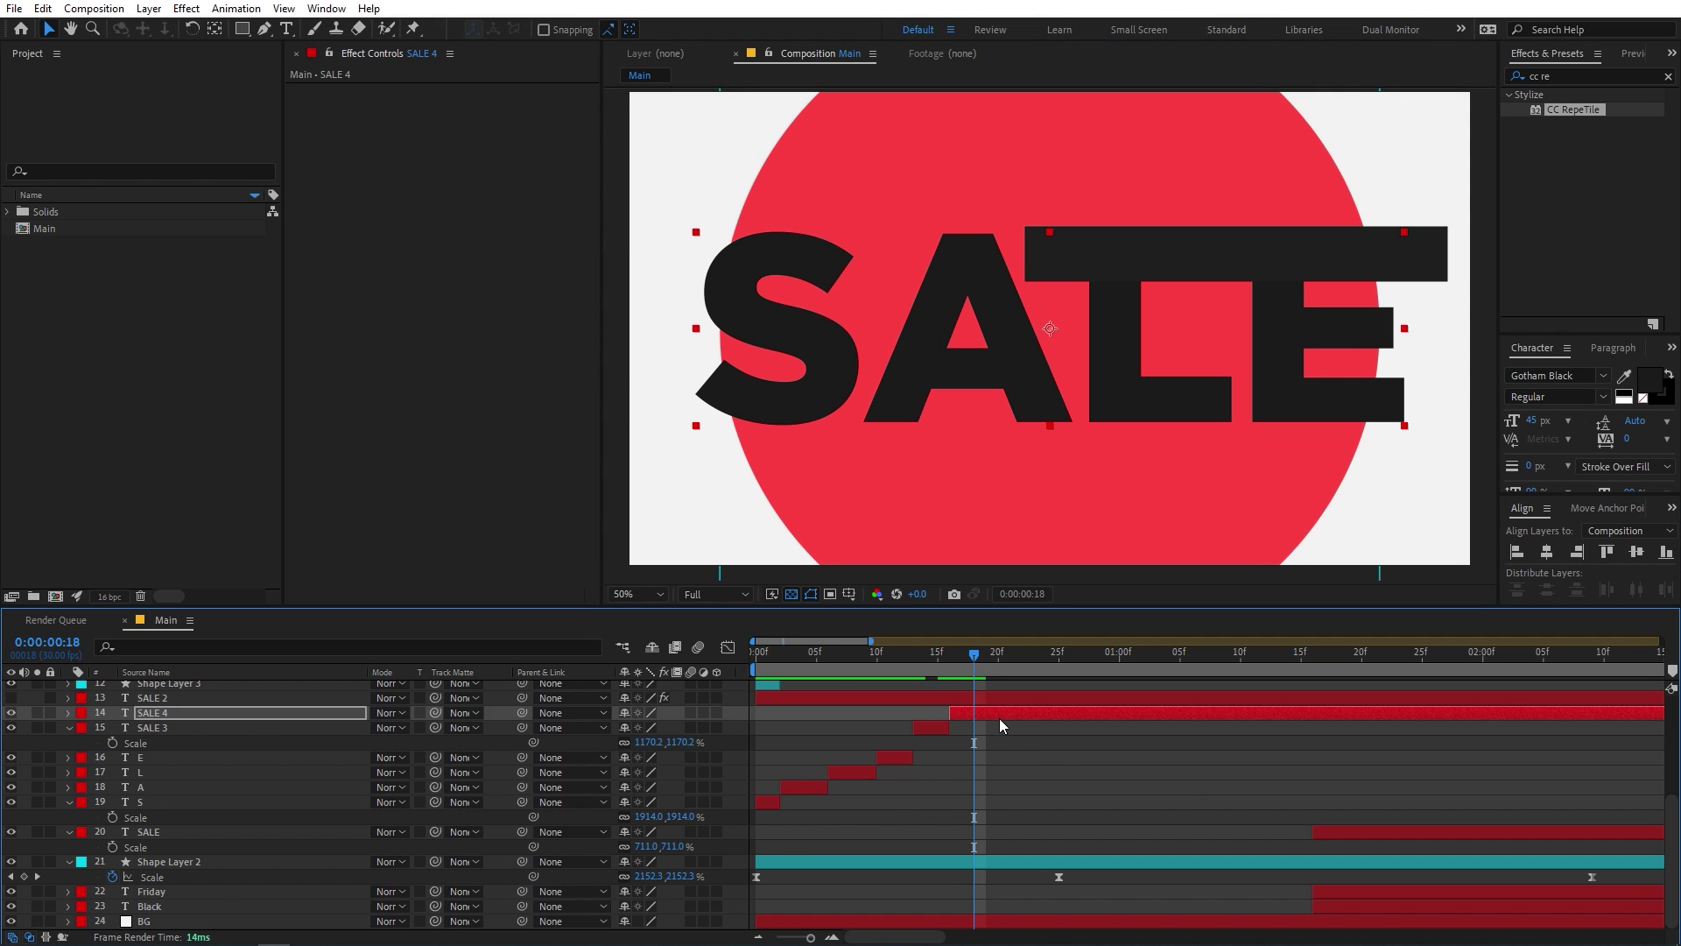
key("ctrl+shift+d")
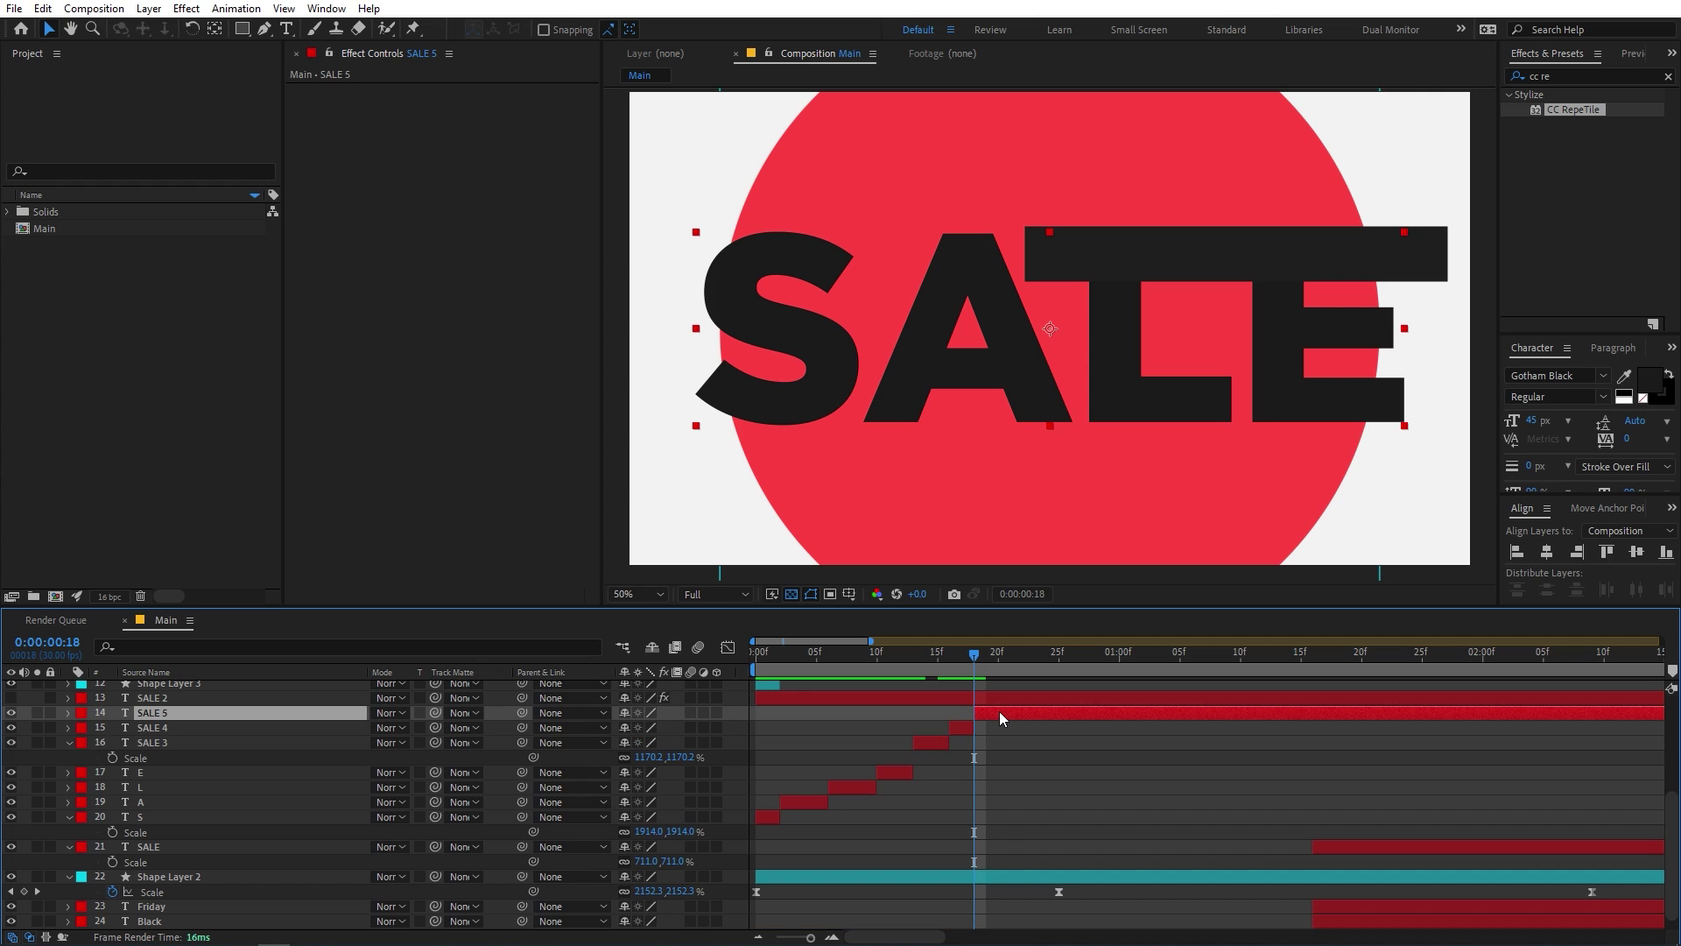
key("Delete")
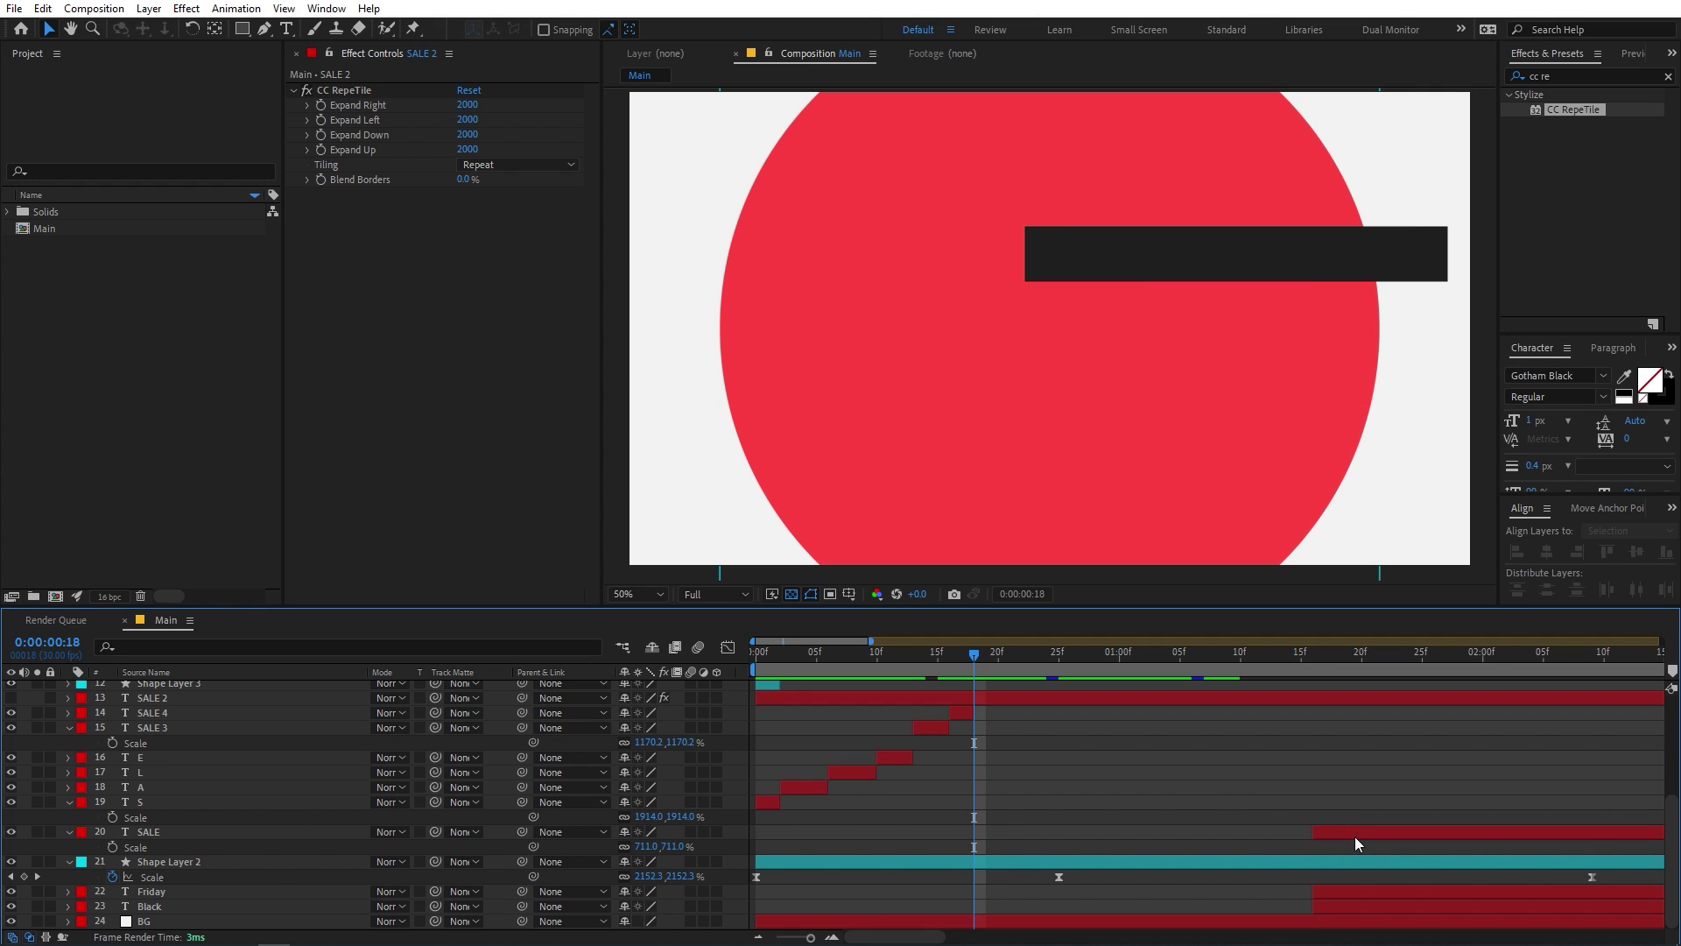
Start the original SALE layer at 0:00:00:18 and cut it off at 0:00:00:25, deleting the rest.
left_click_drag(1355, 837, 1011, 832)
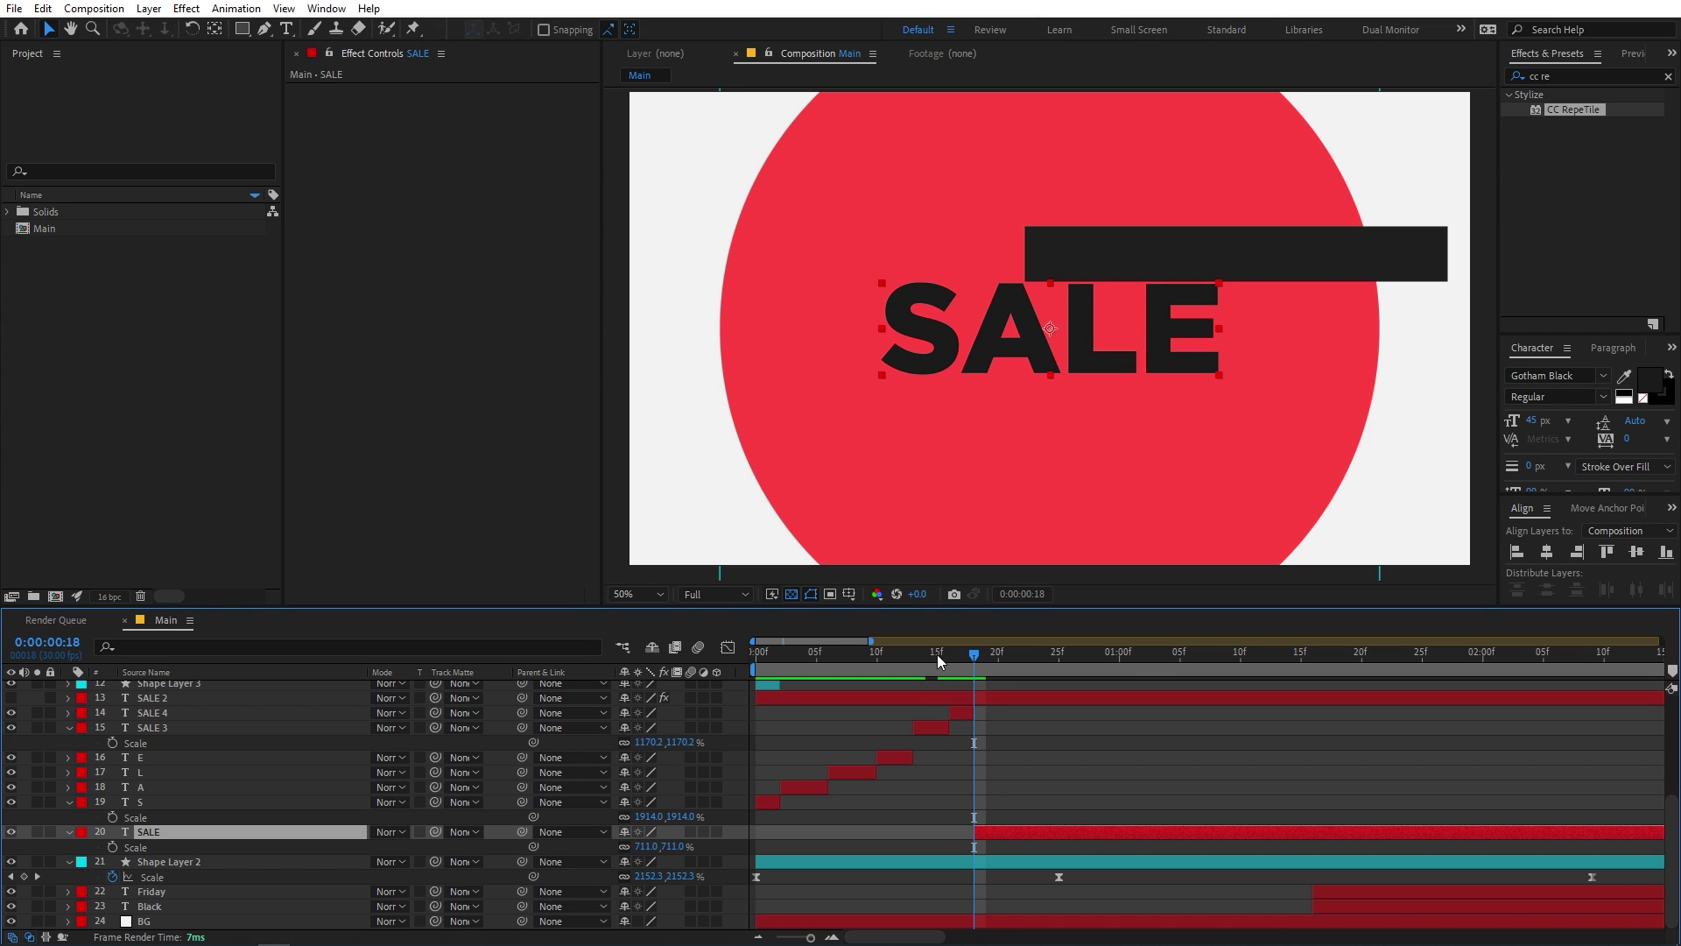
key("space")
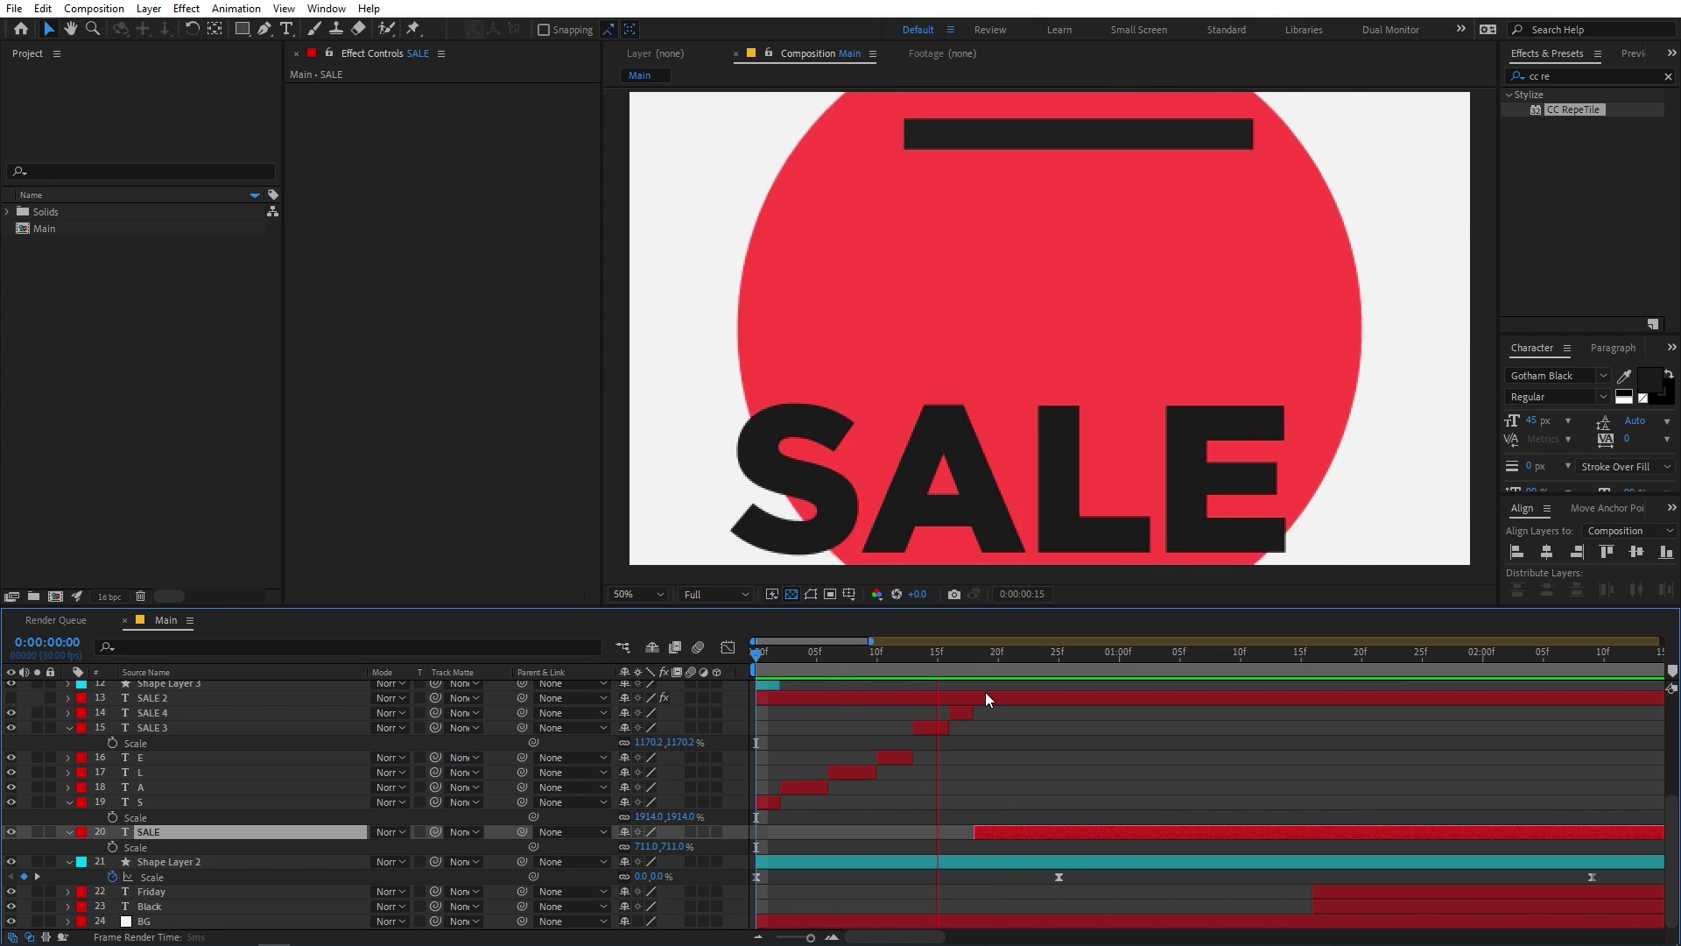
left_click_drag(976, 655, 1063, 679)
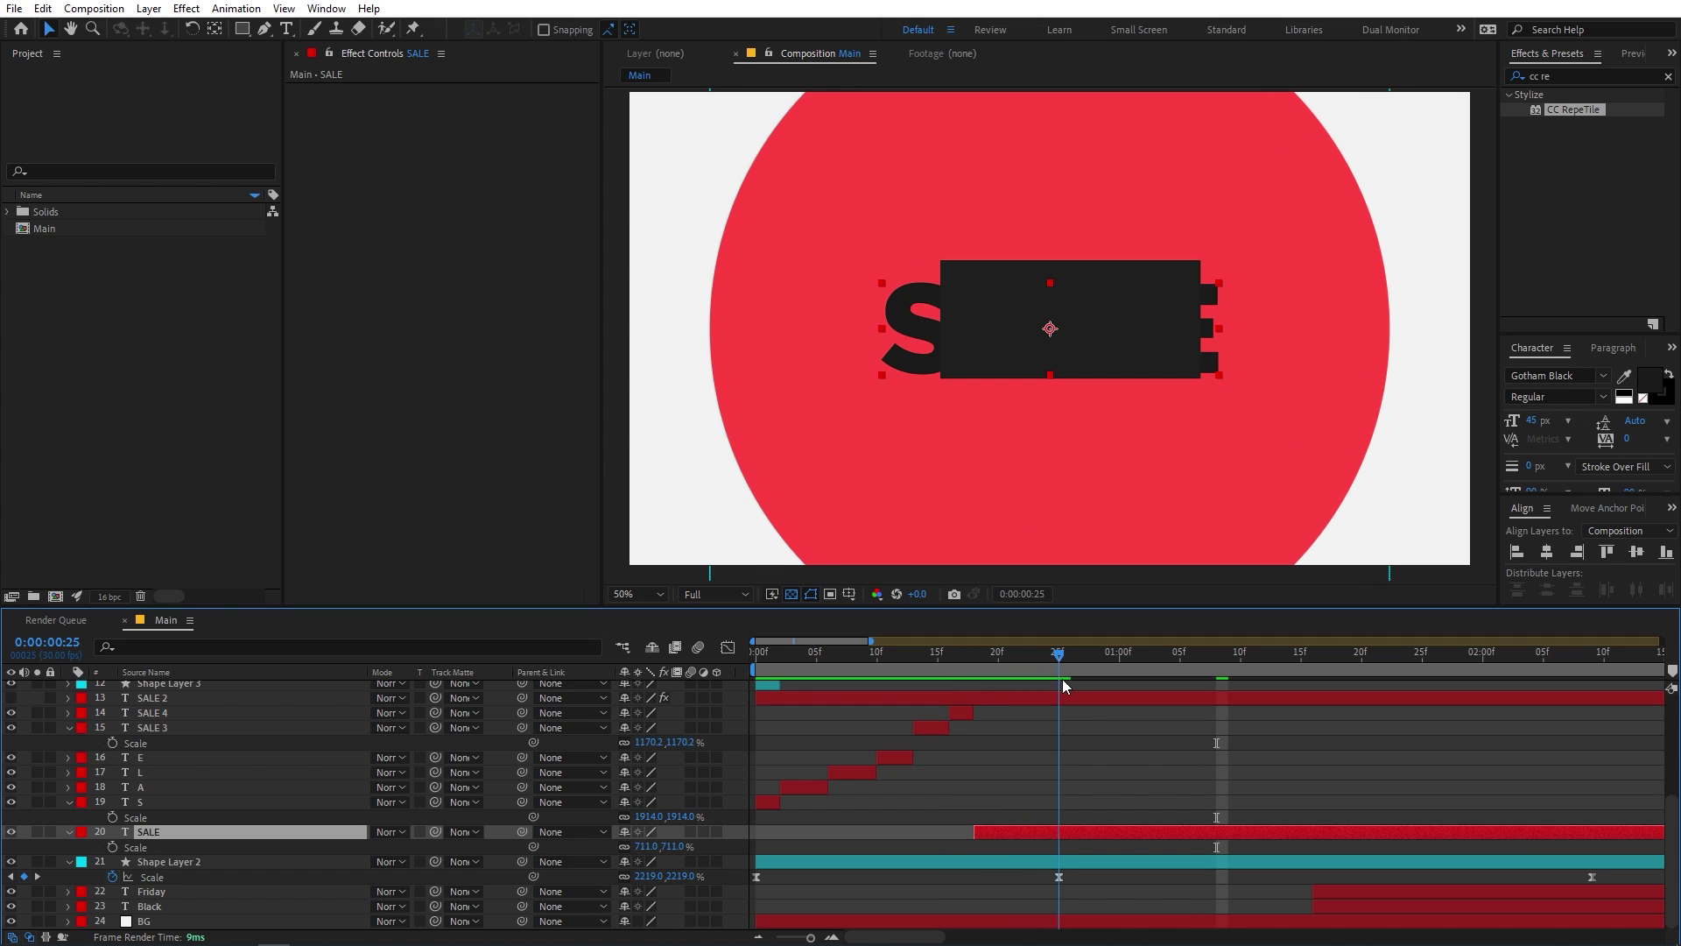
left_click(1095, 827)
key("ctrl+shift+d")
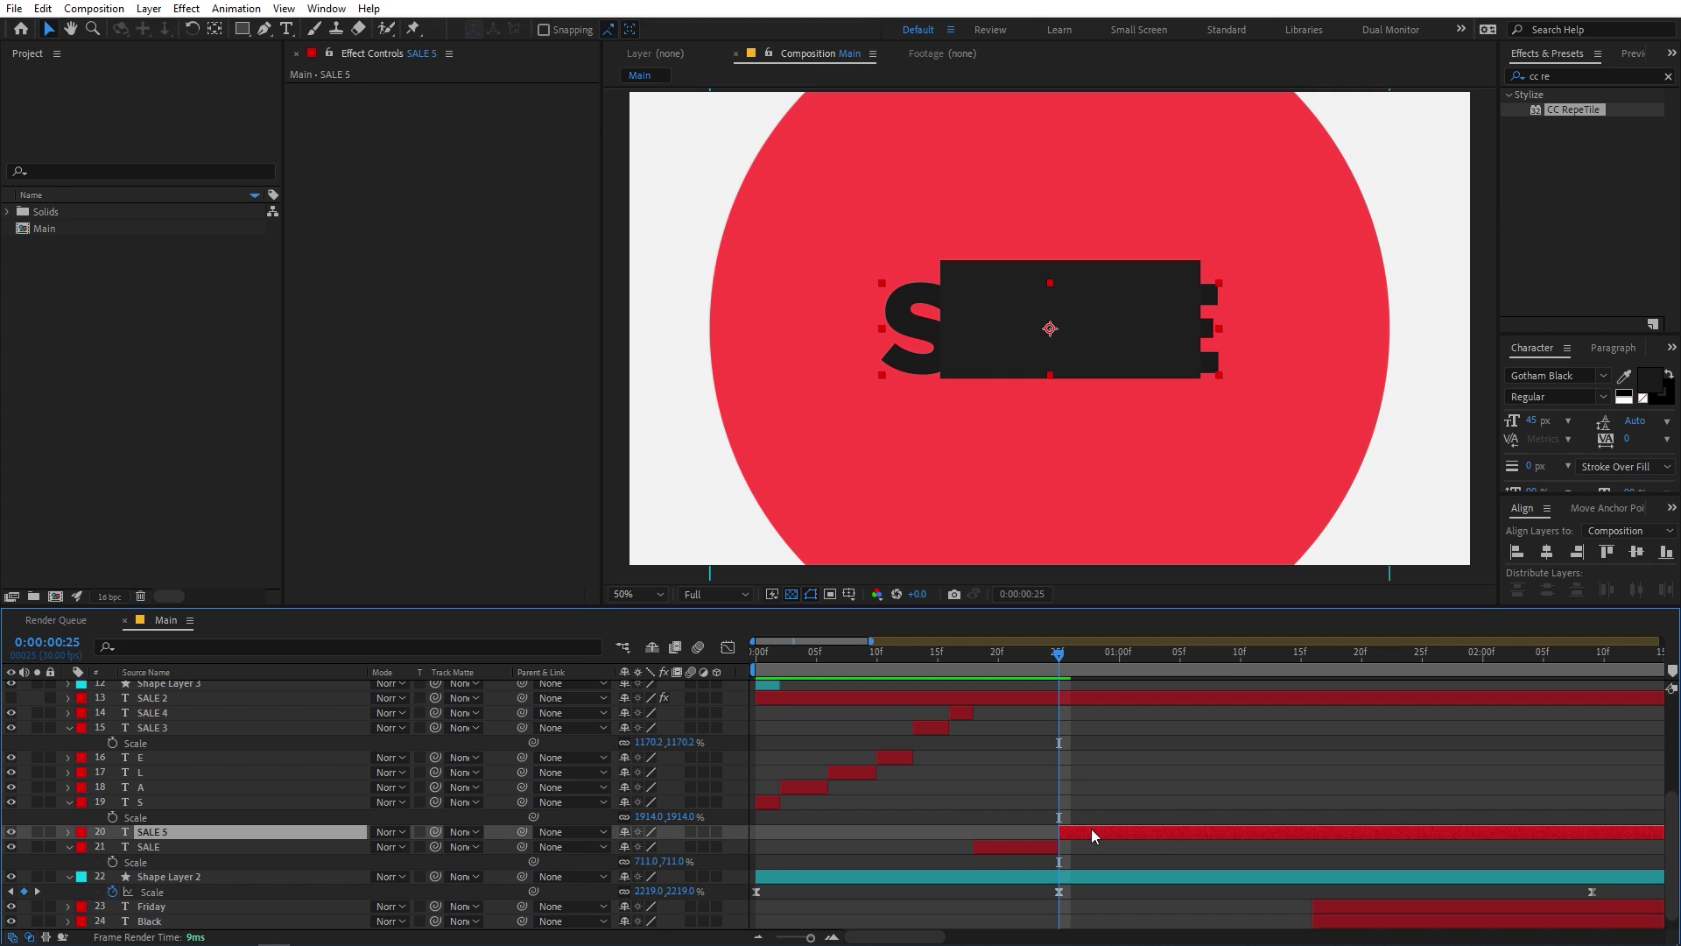
key("Delete")
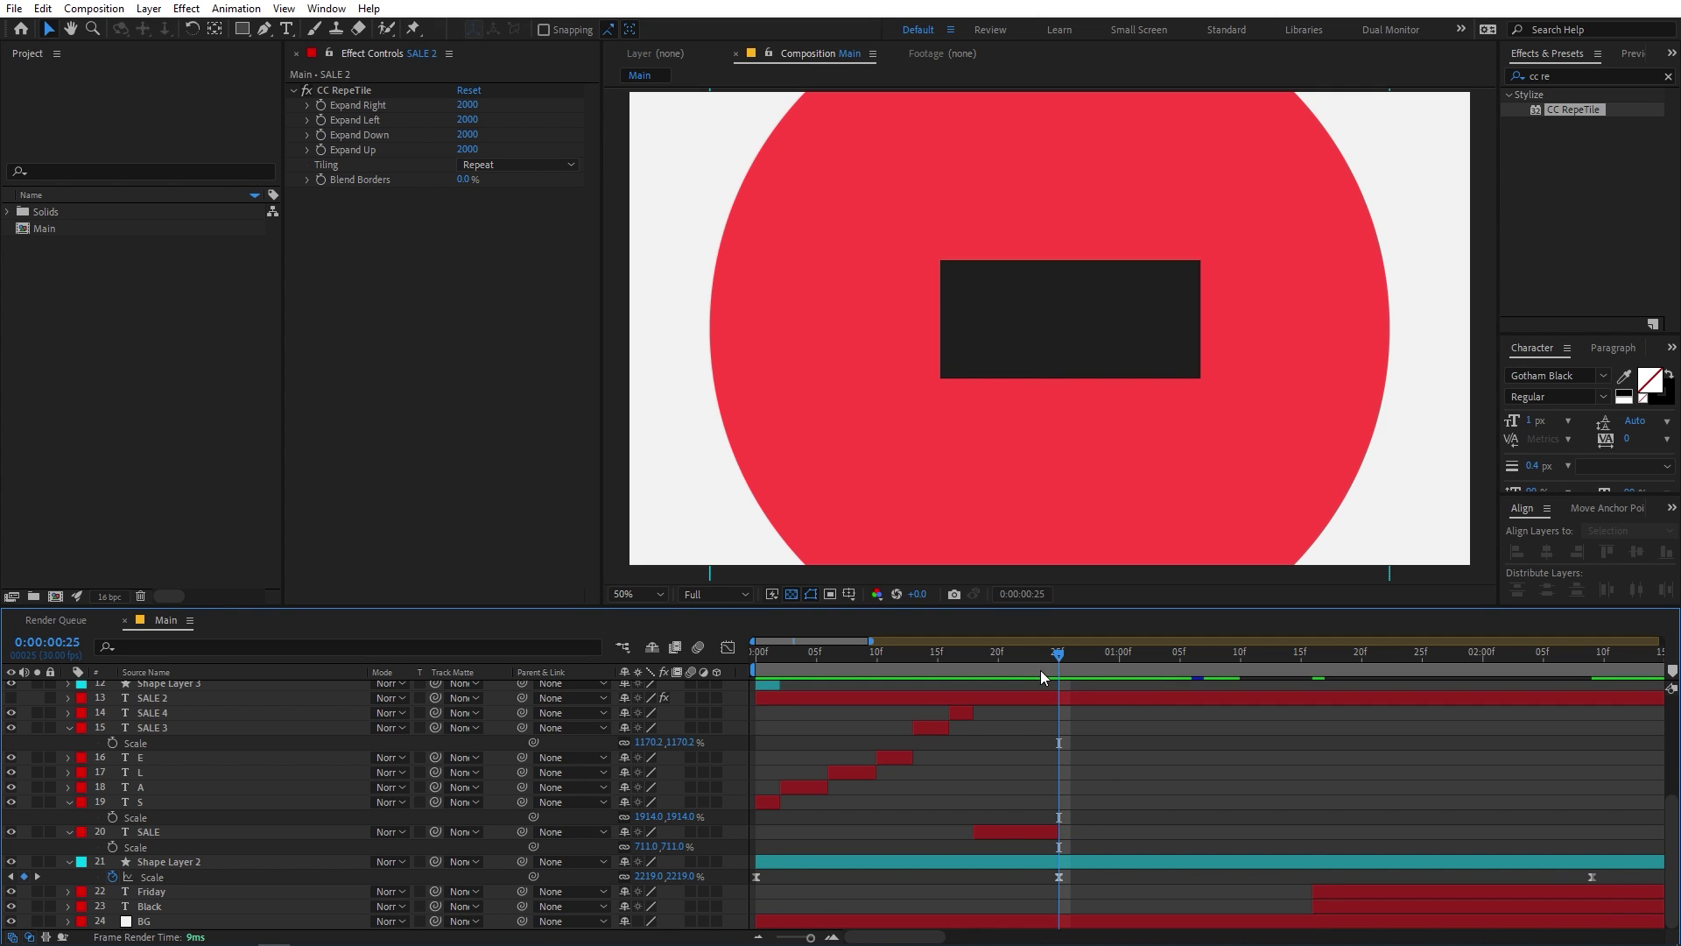
Play back the animation from the start.
key("Home")
key("space")
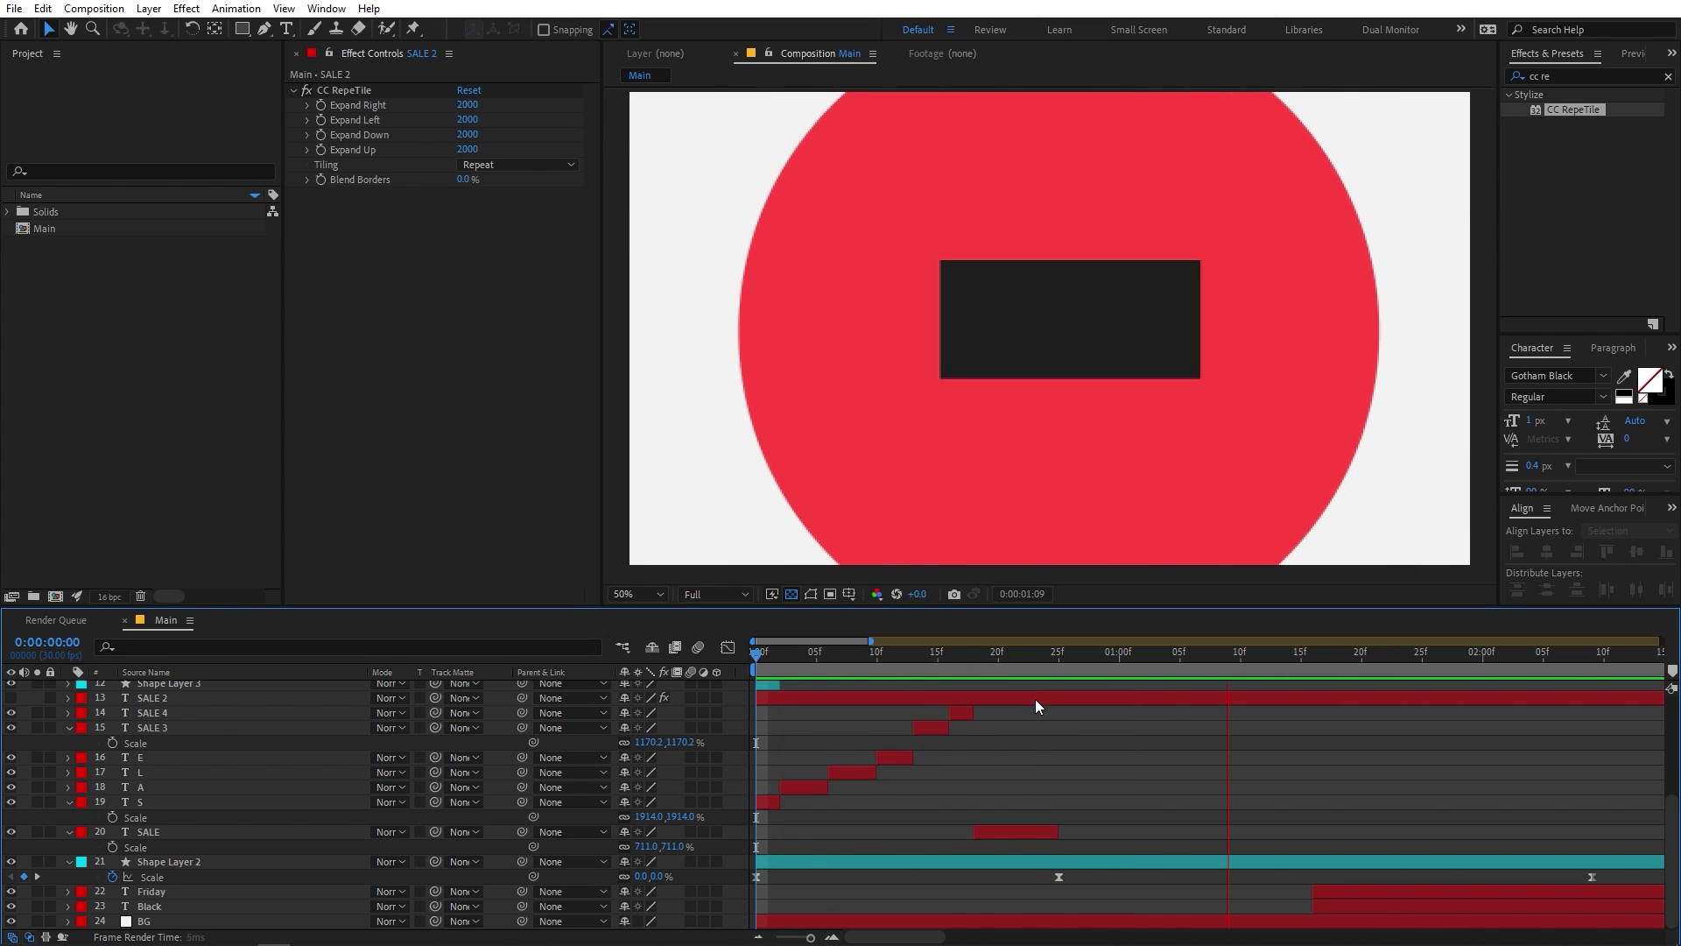
key("space")
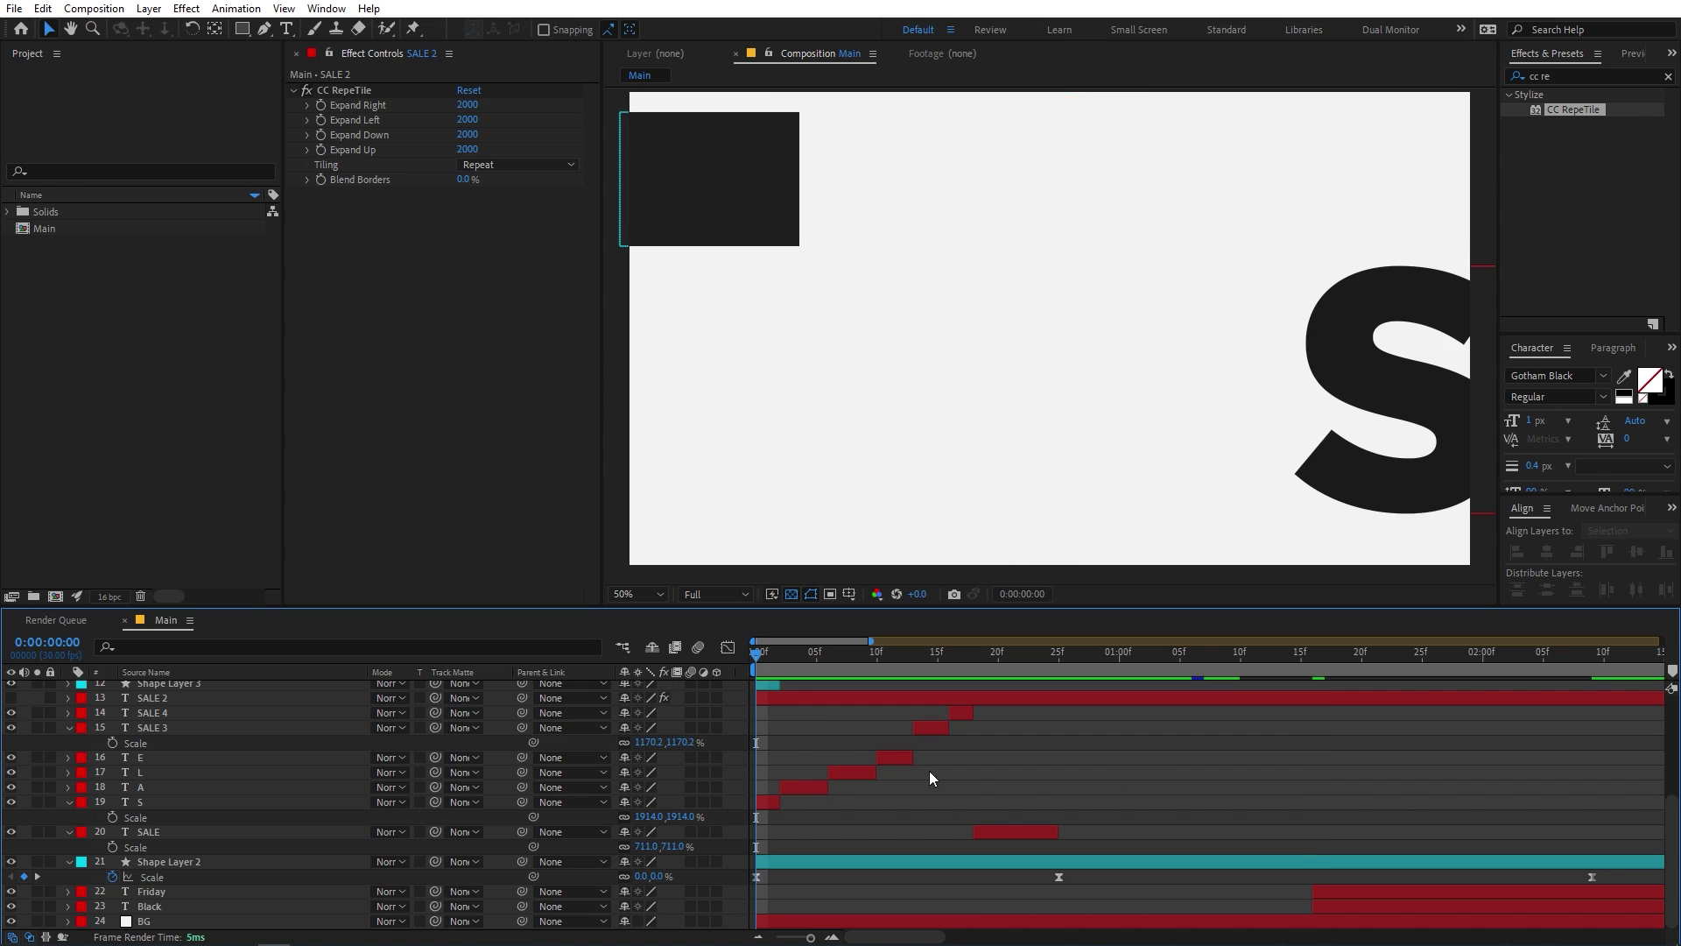
Make the tiled SALE 2 layer visible and add a Position keyframe at 0:00:00:00.
left_click(151, 697)
left_click(11, 698)
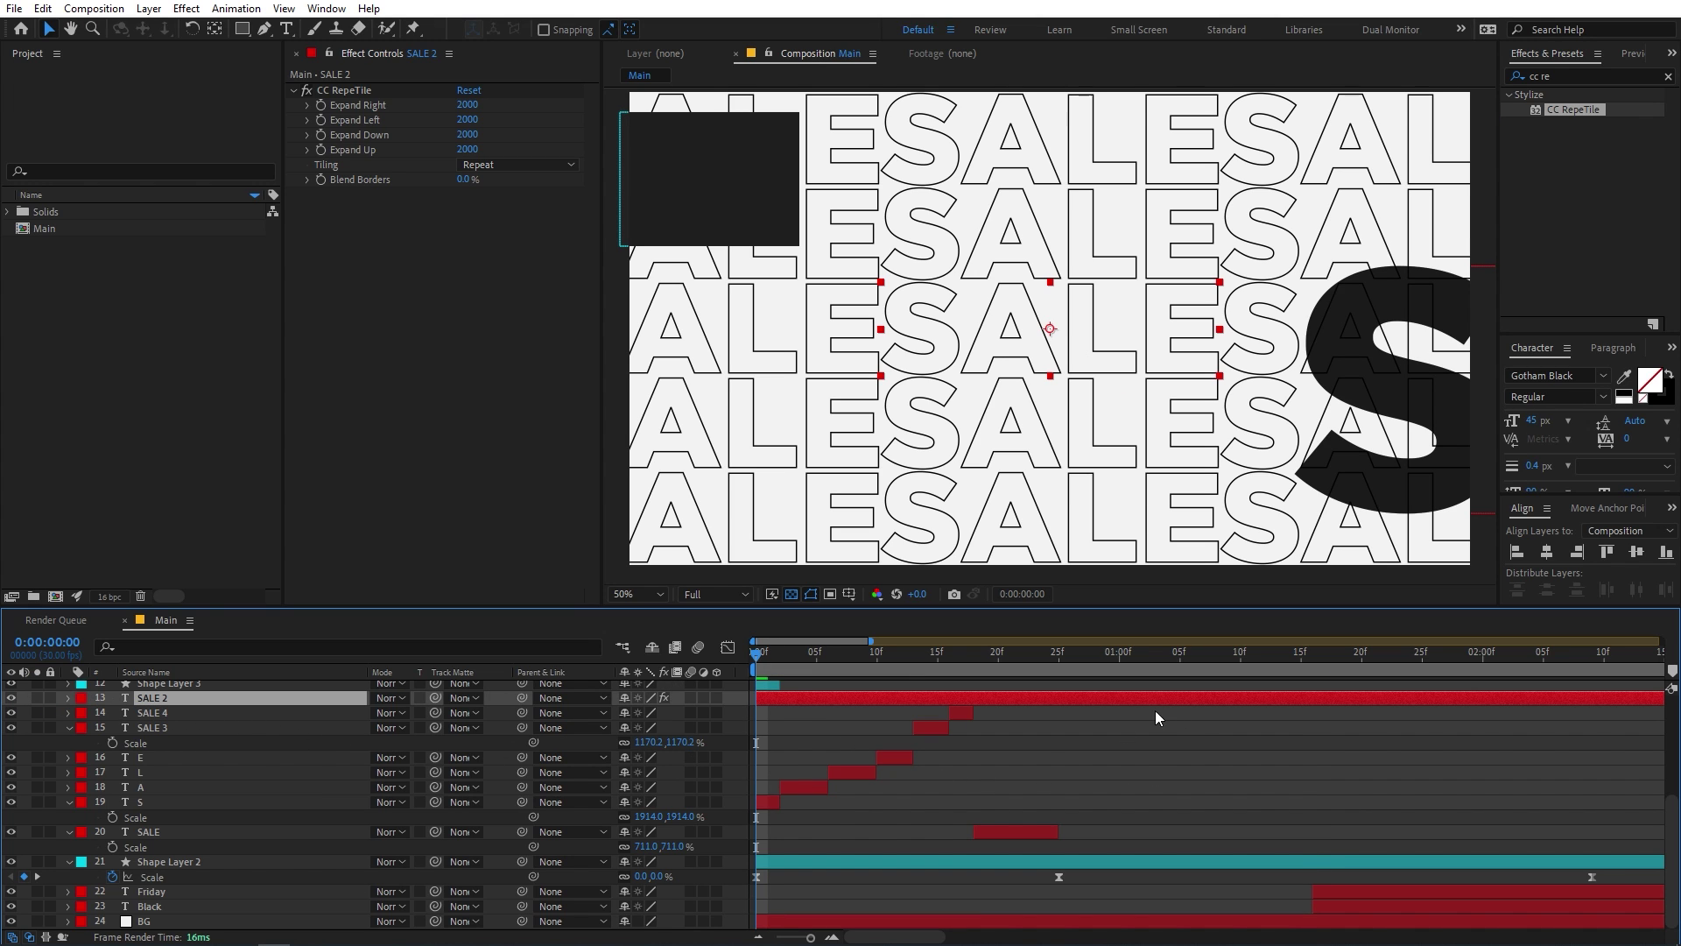
key("p")
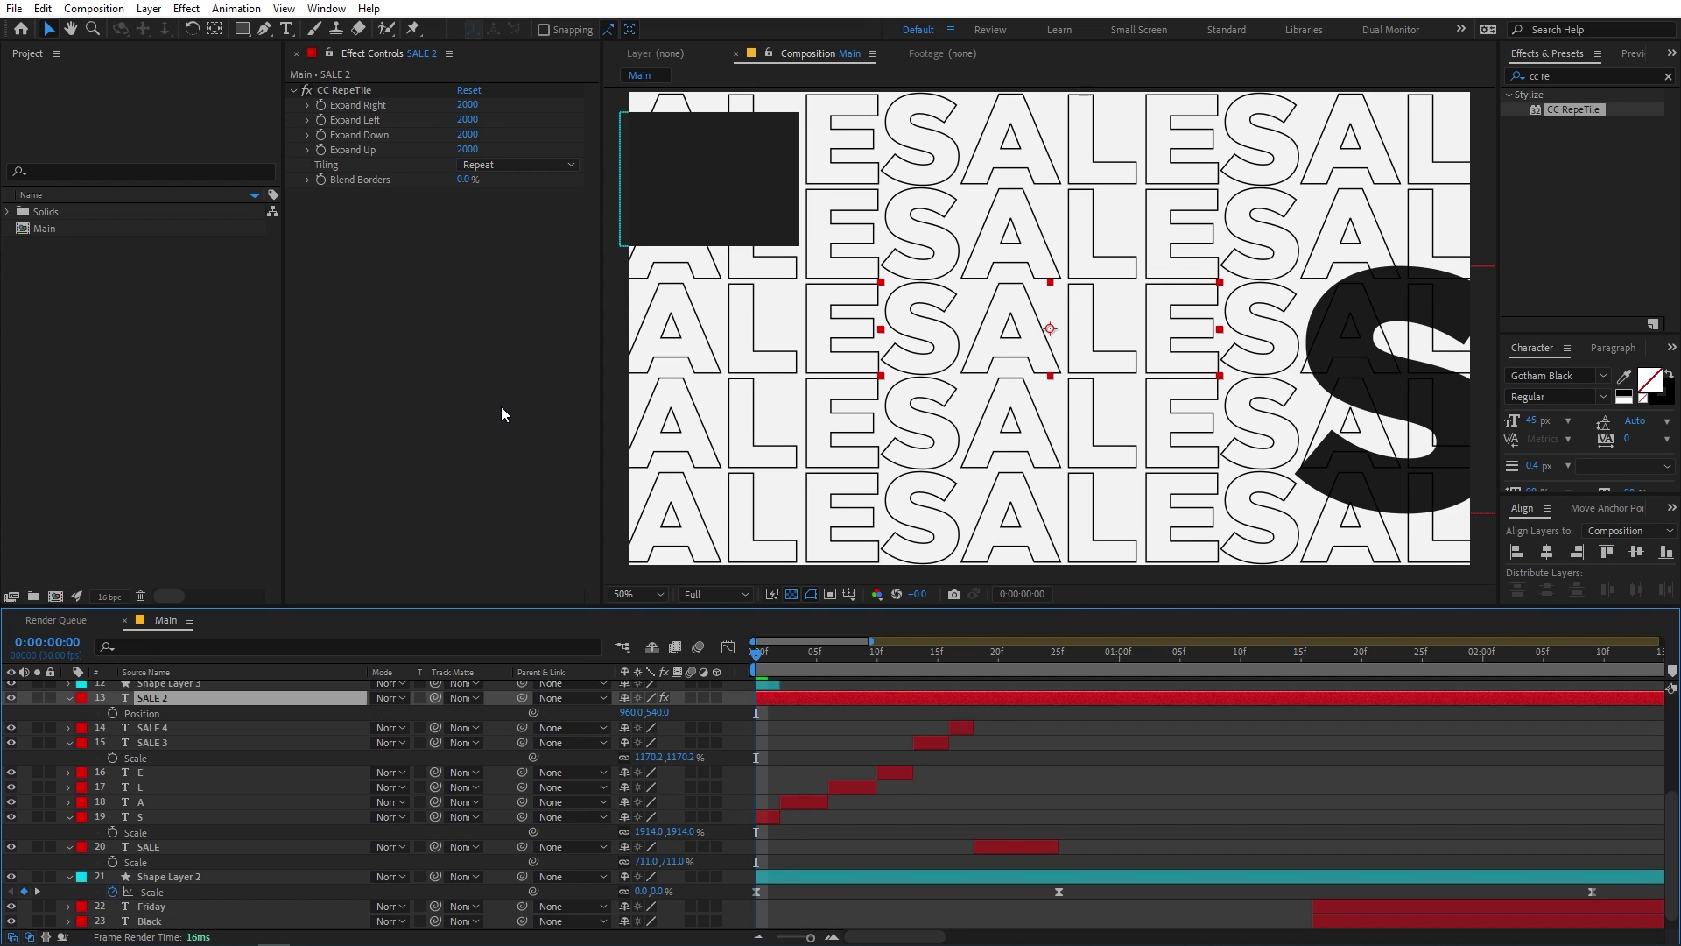
left_click(113, 713)
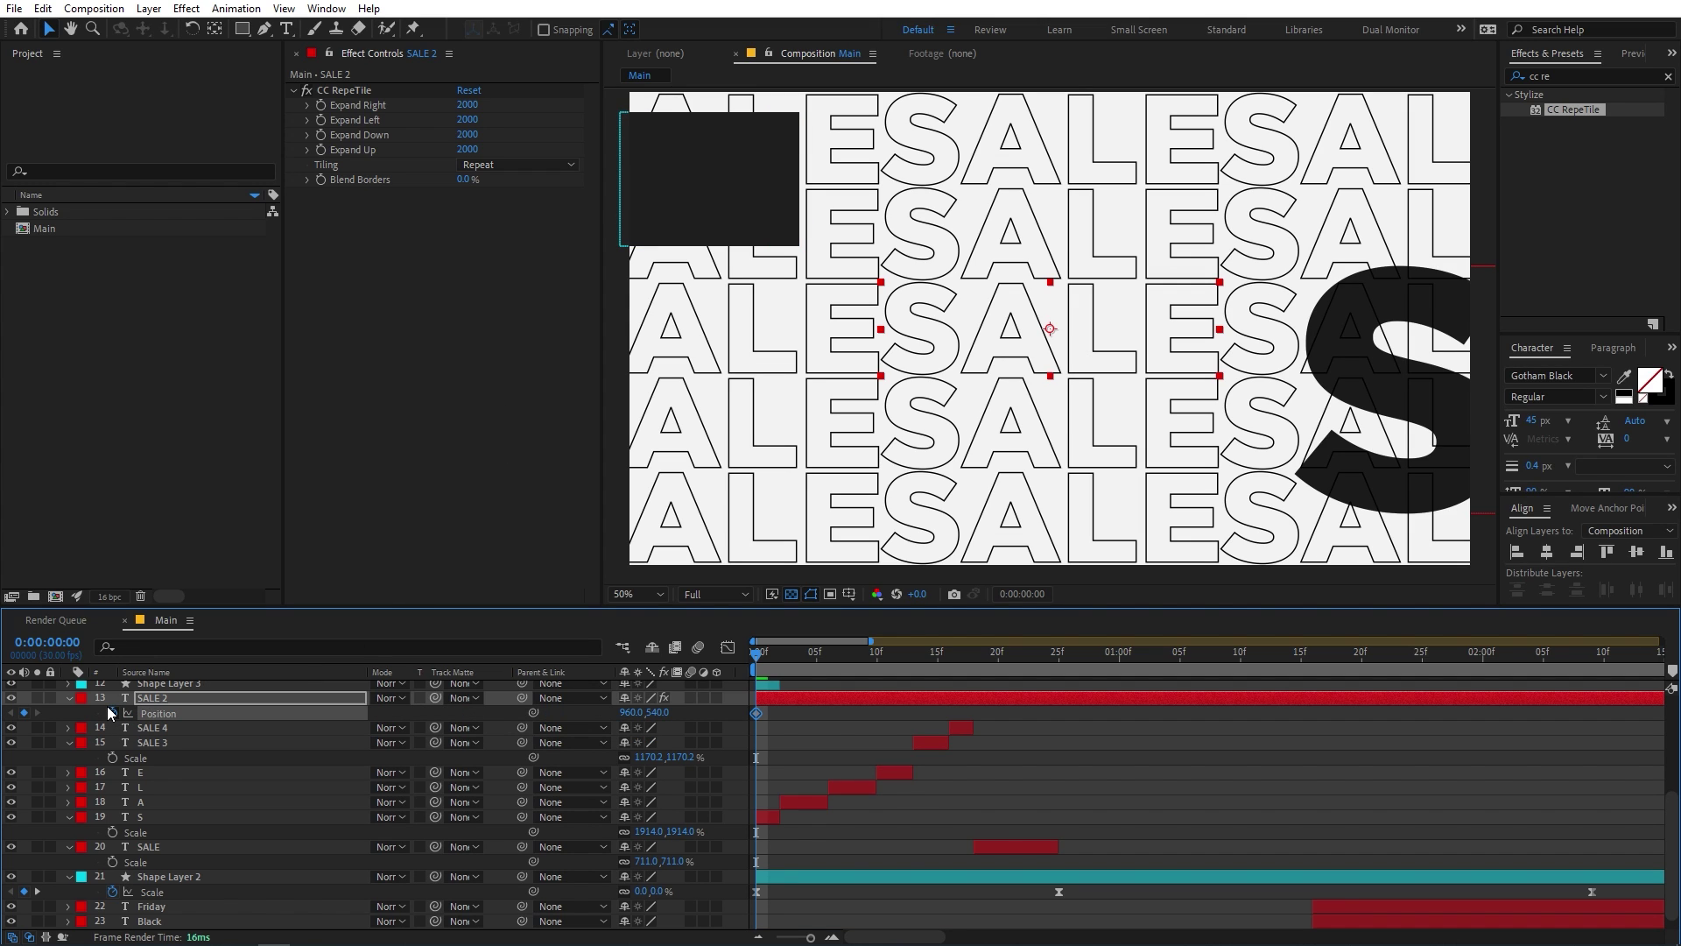
Add a SALE 2 Position keyframe at 0:00:02:09 with X about -55, and preview the sideways movement from the start.
scroll(1076, 758, "down", 1)
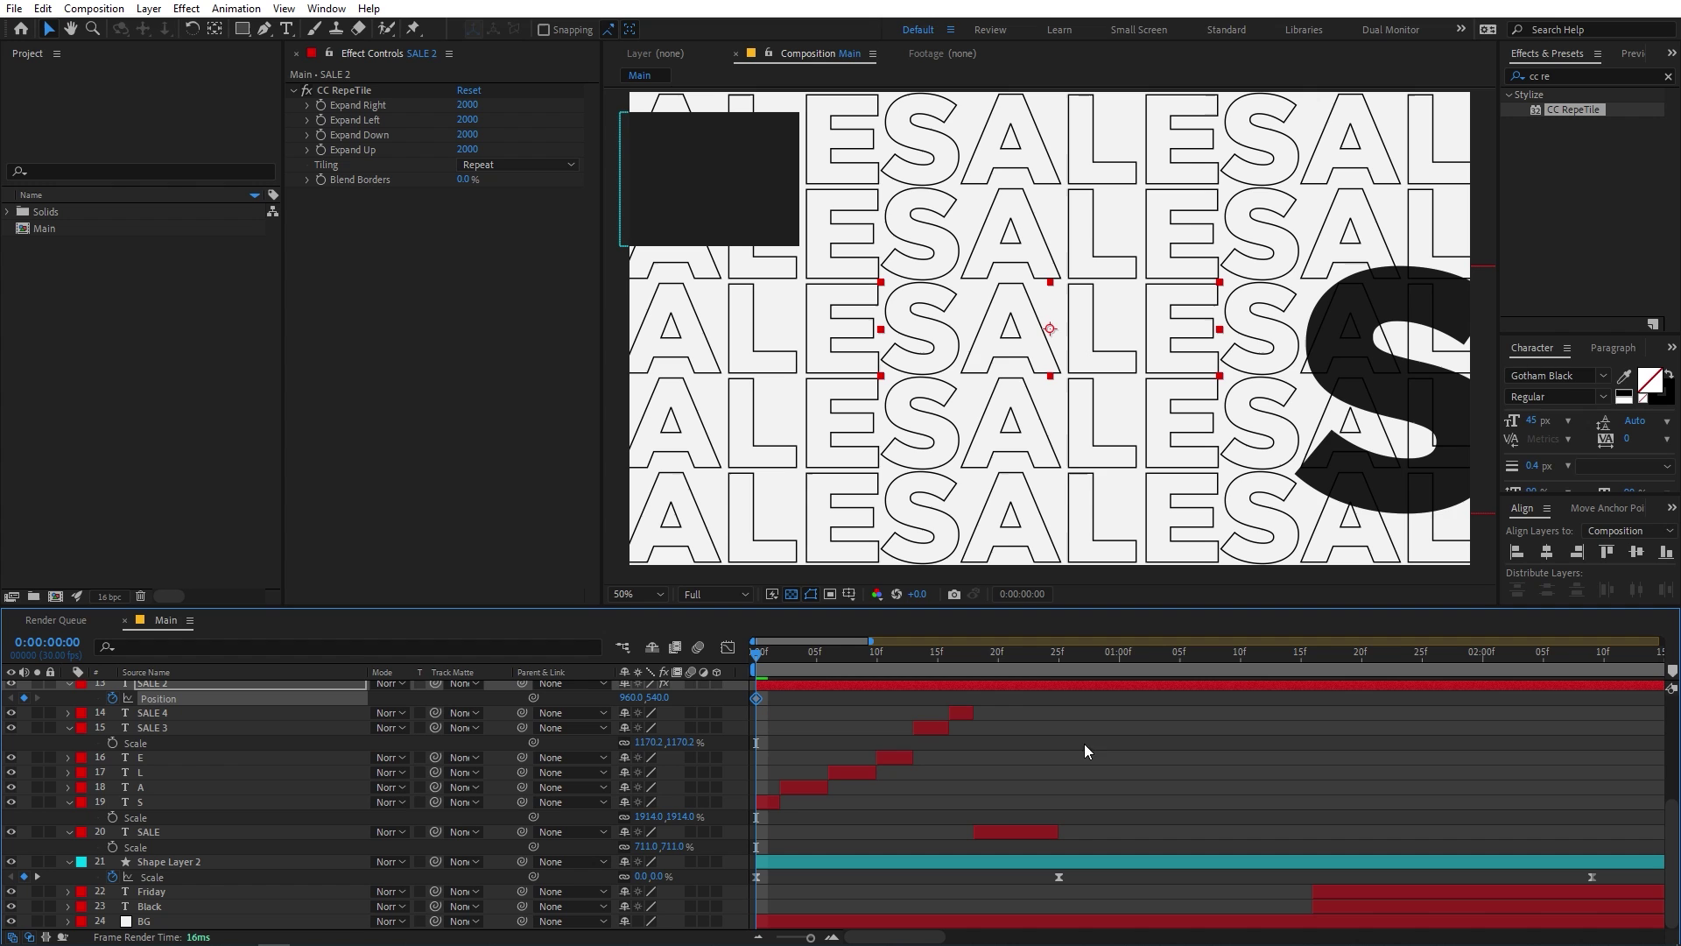
key("minus")
left_click(1073, 660)
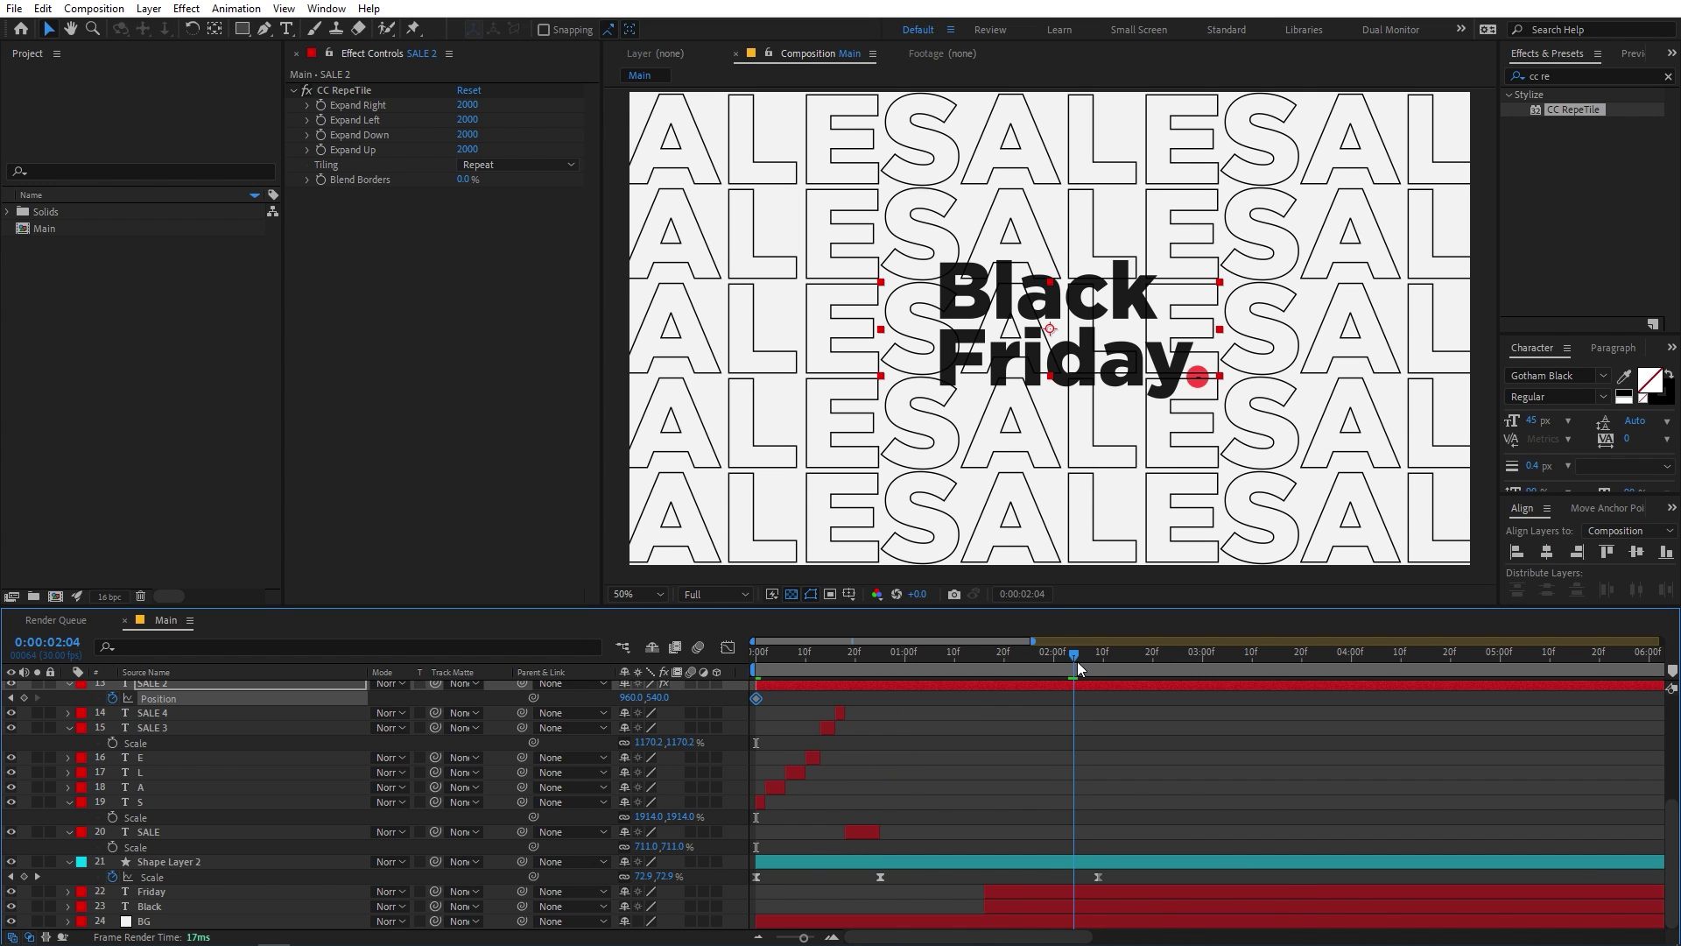
left_click_drag(1077, 660, 1091, 664)
left_click_drag(627, 697, 589, 691)
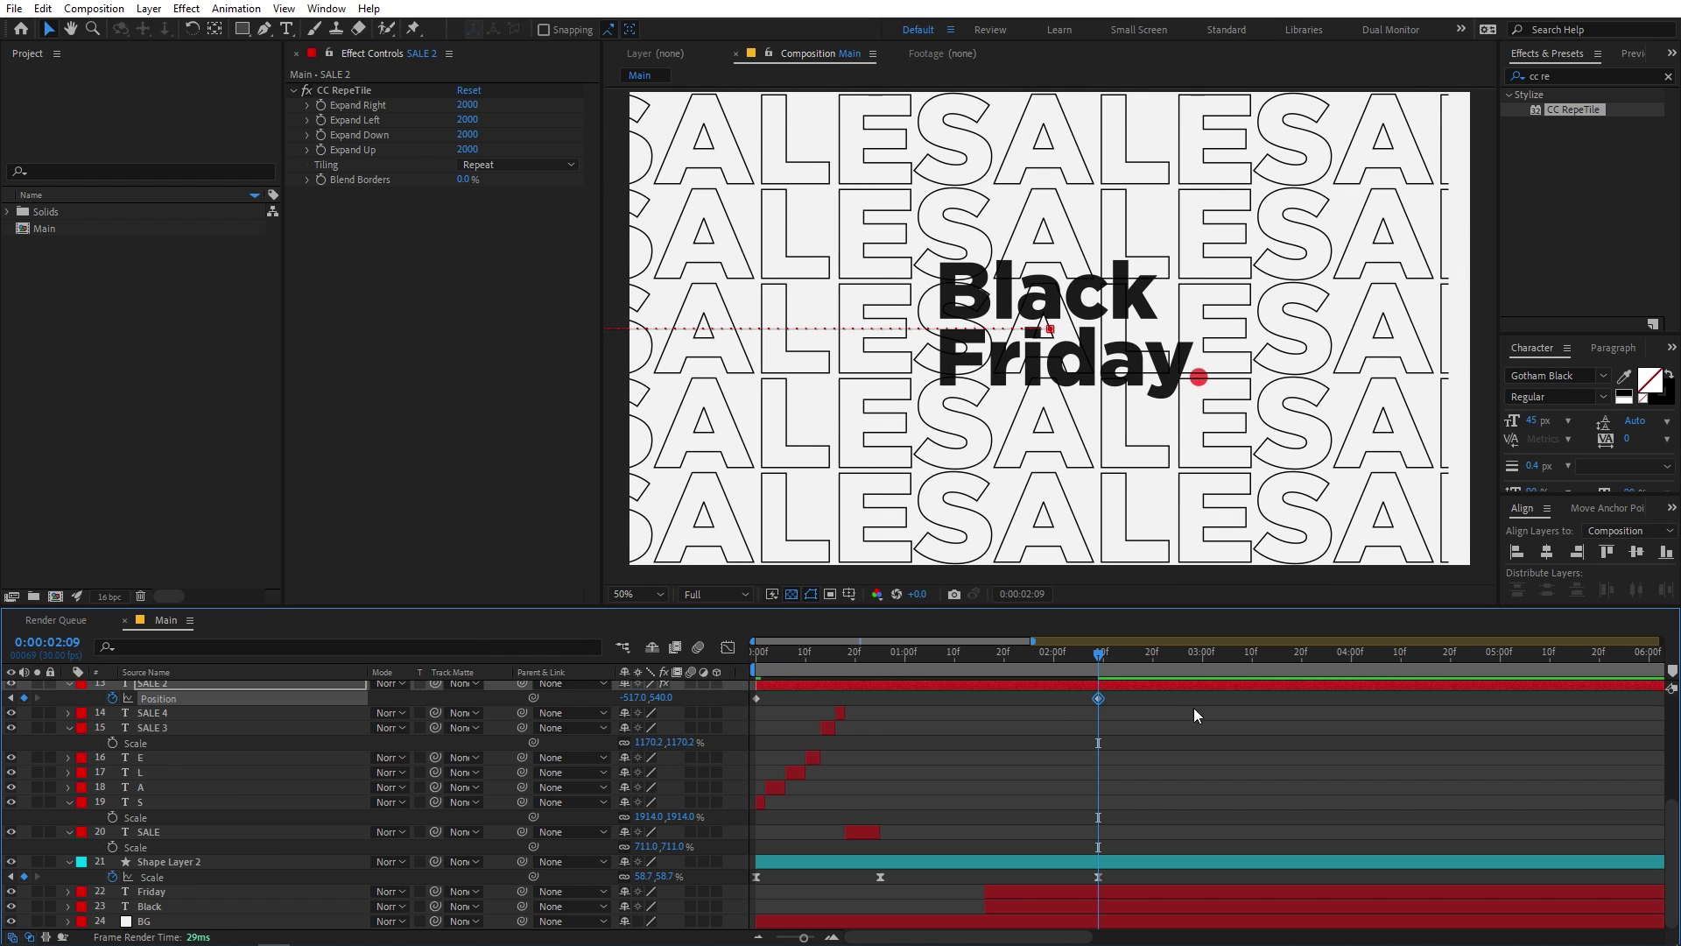
left_click_drag(944, 679, 1084, 670)
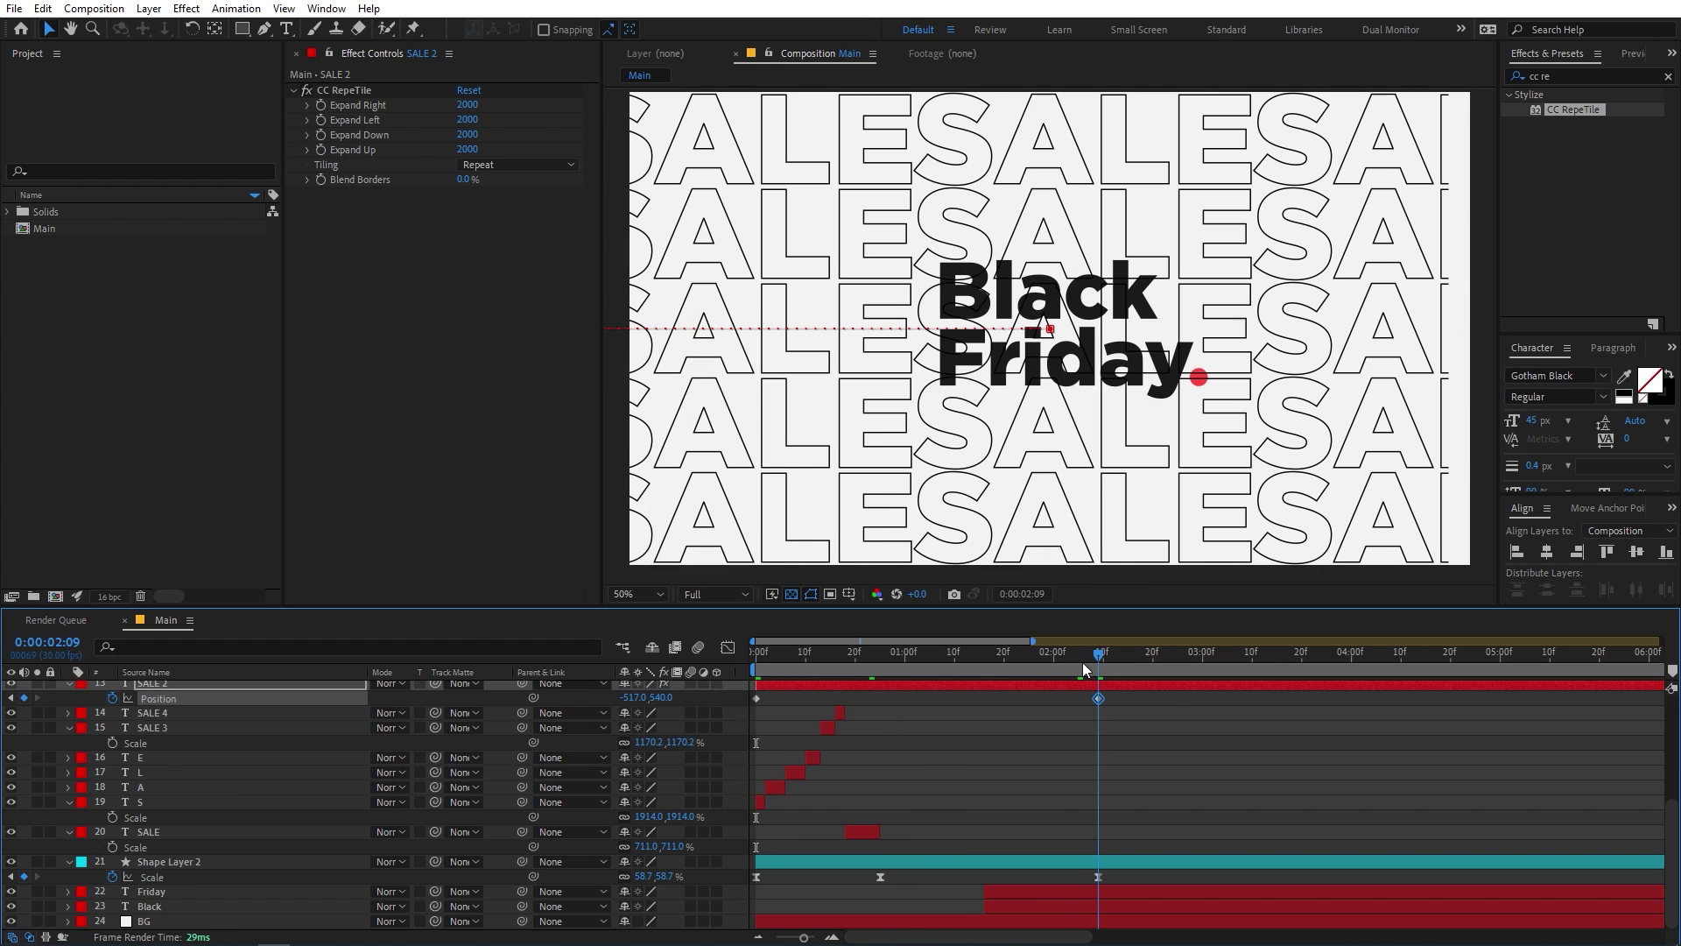
left_click_drag(624, 697, 998, 674)
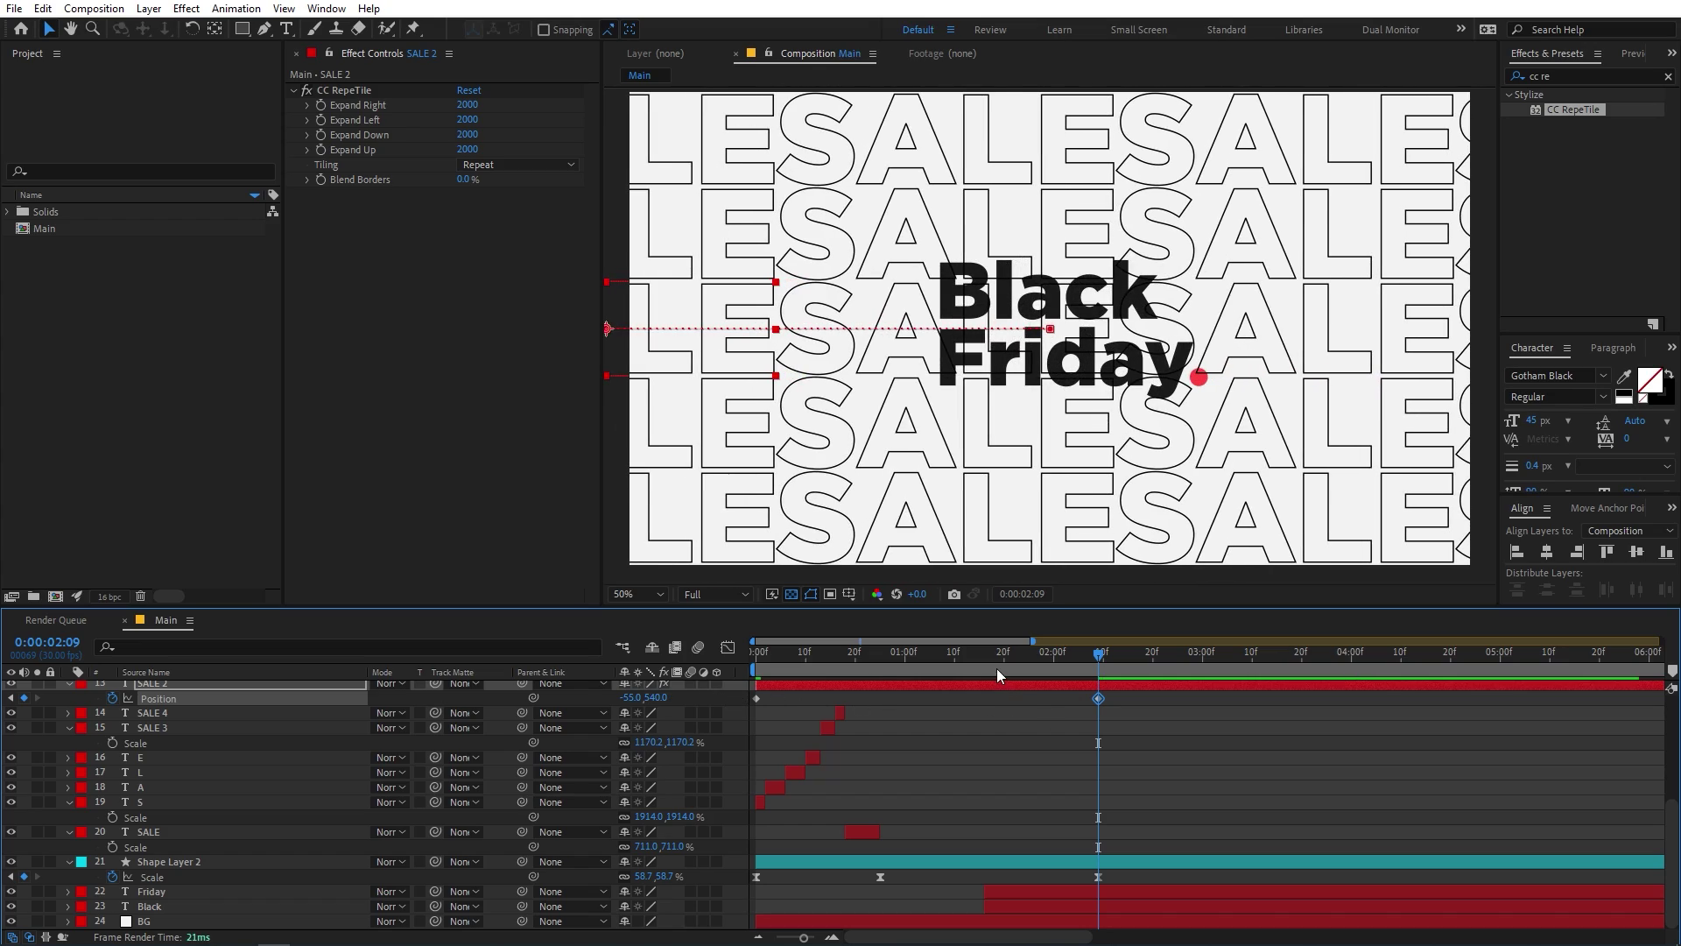
key("Home")
key("space")
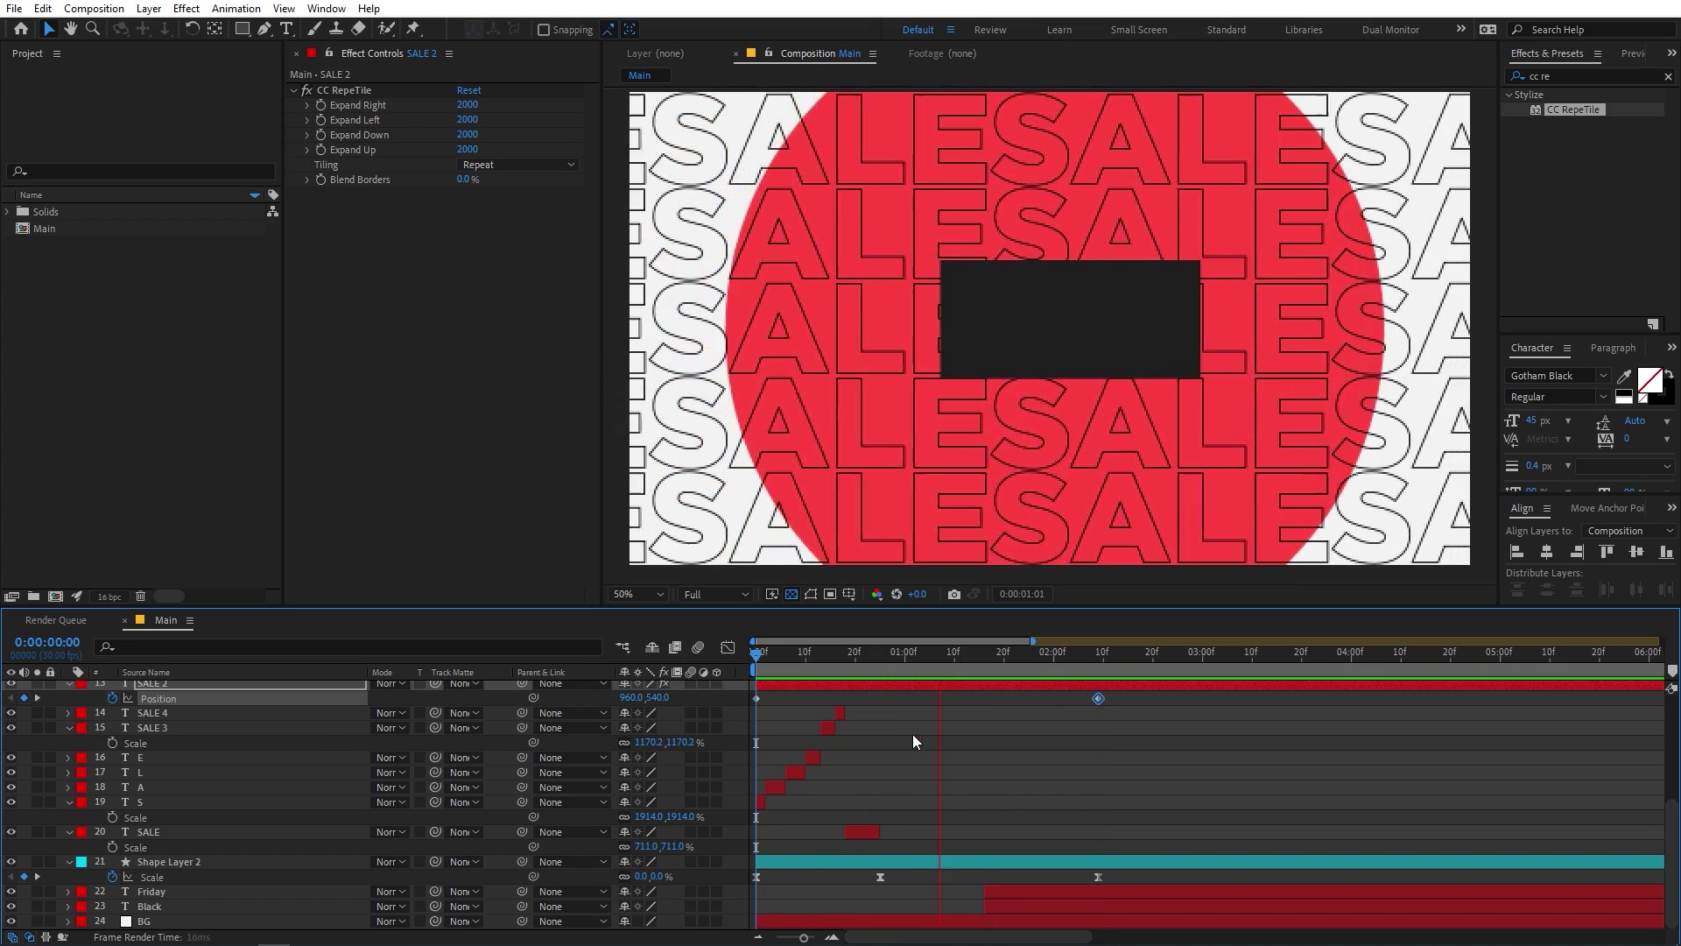
key("space")
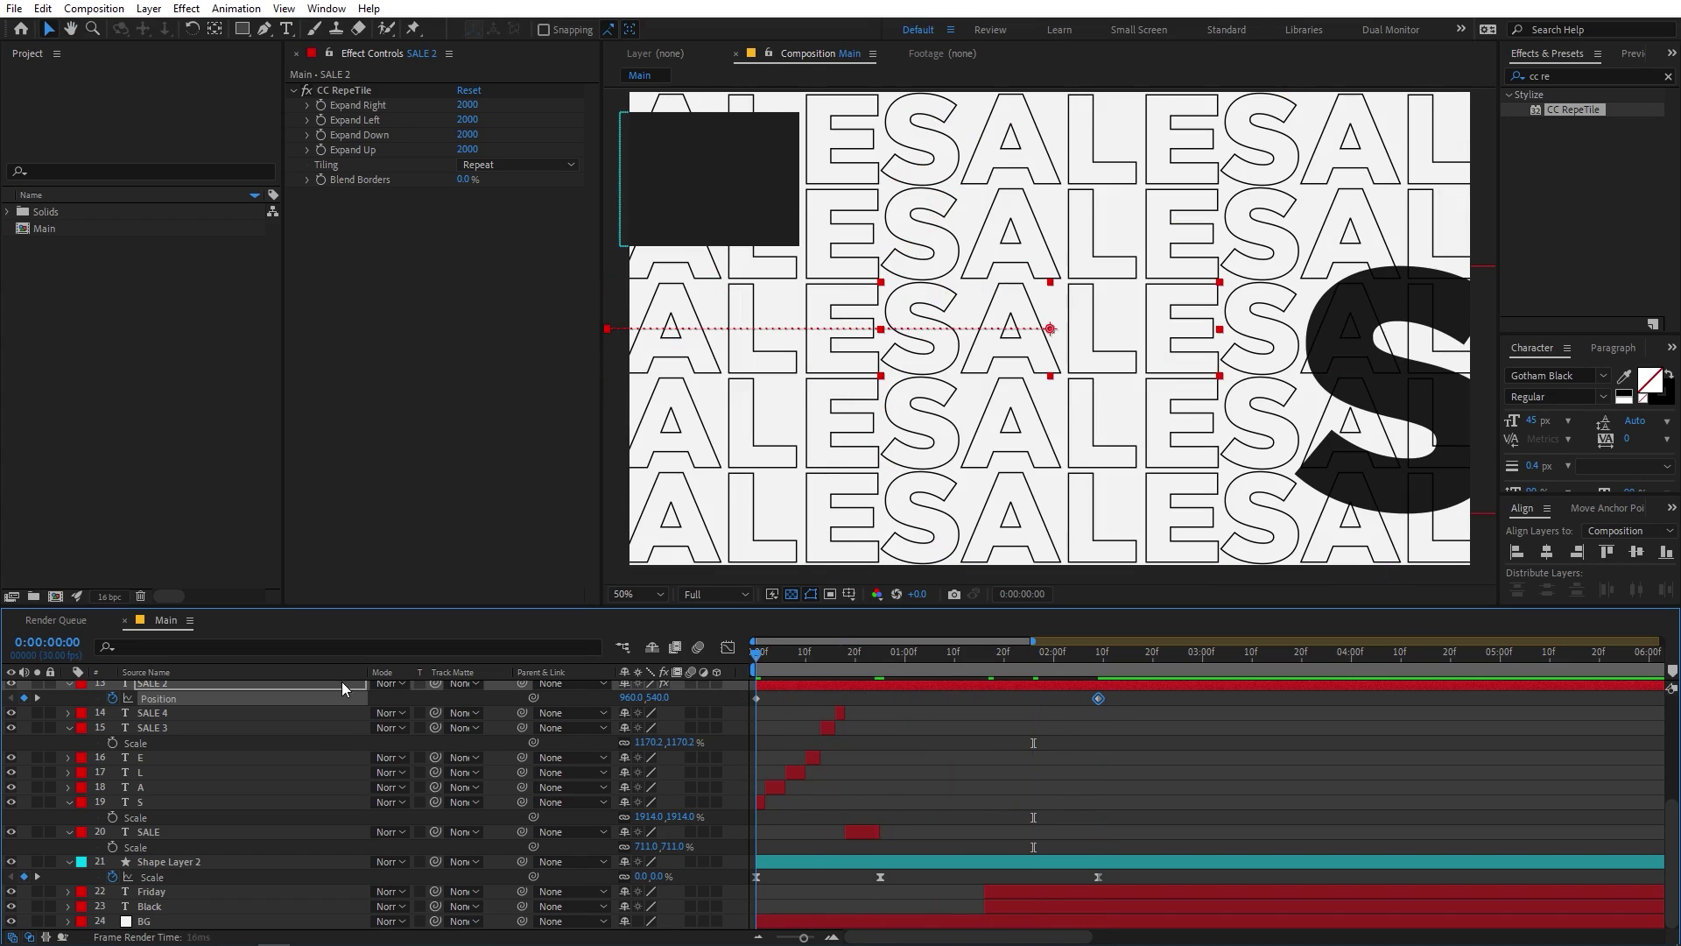
Add an Opacity keyframe of 0% to SALE 2 at 0:00:00:00.
left_click(266, 690)
key("t")
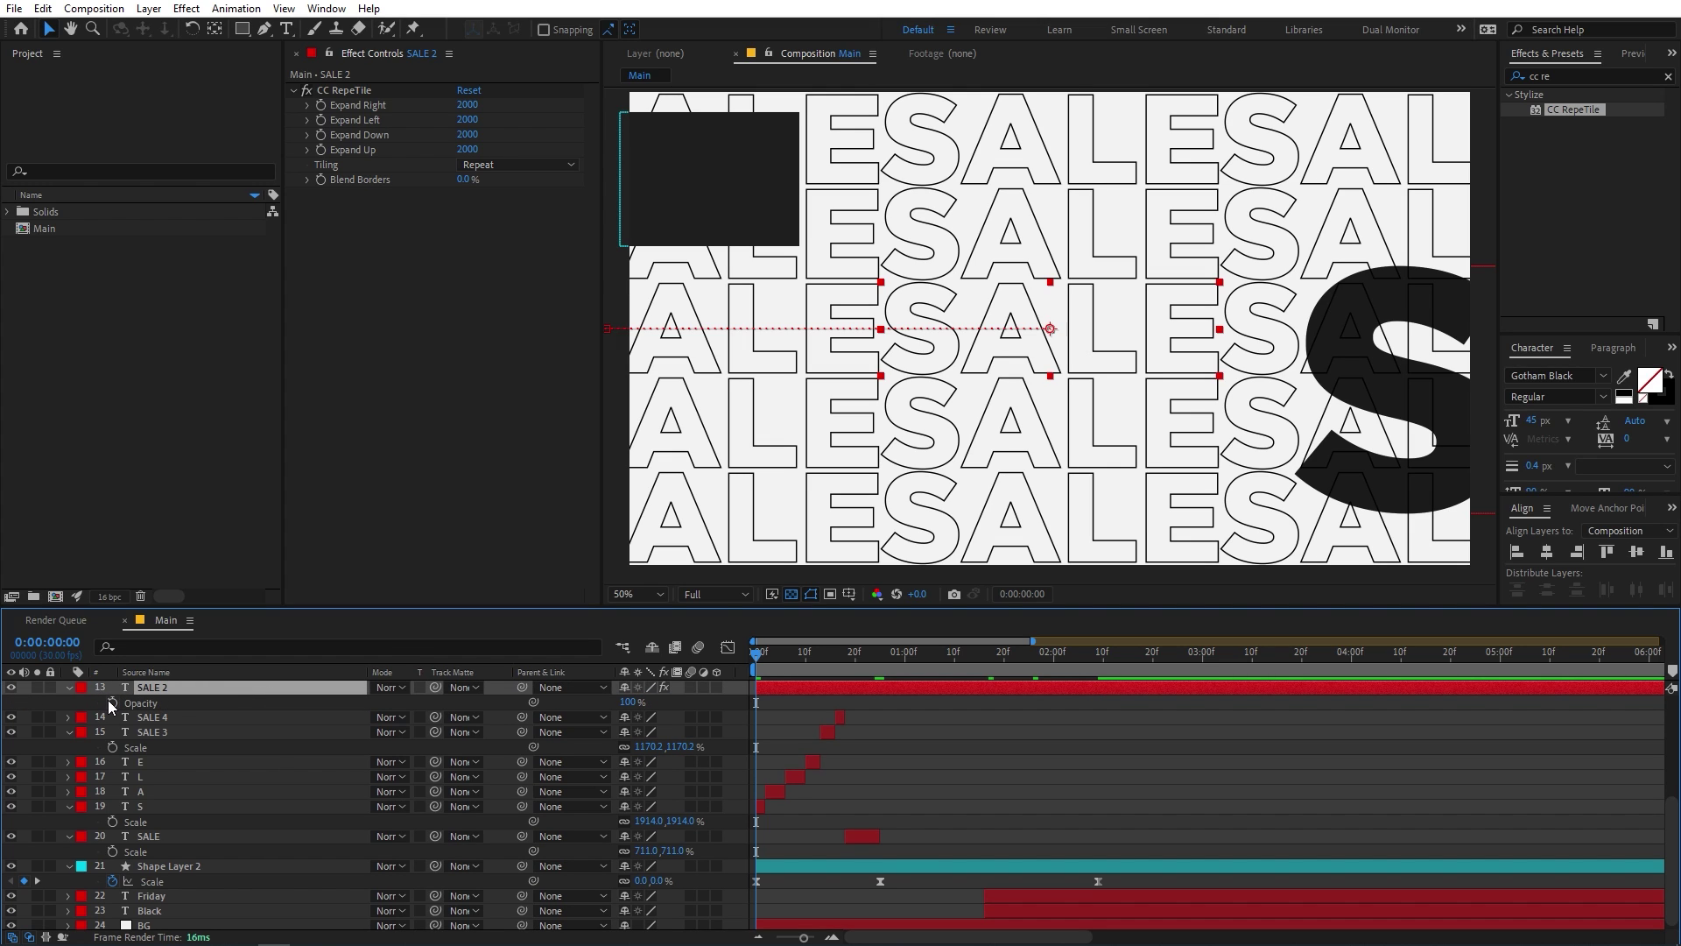
left_click(113, 702)
left_click(627, 702)
type("1")
key("Return")
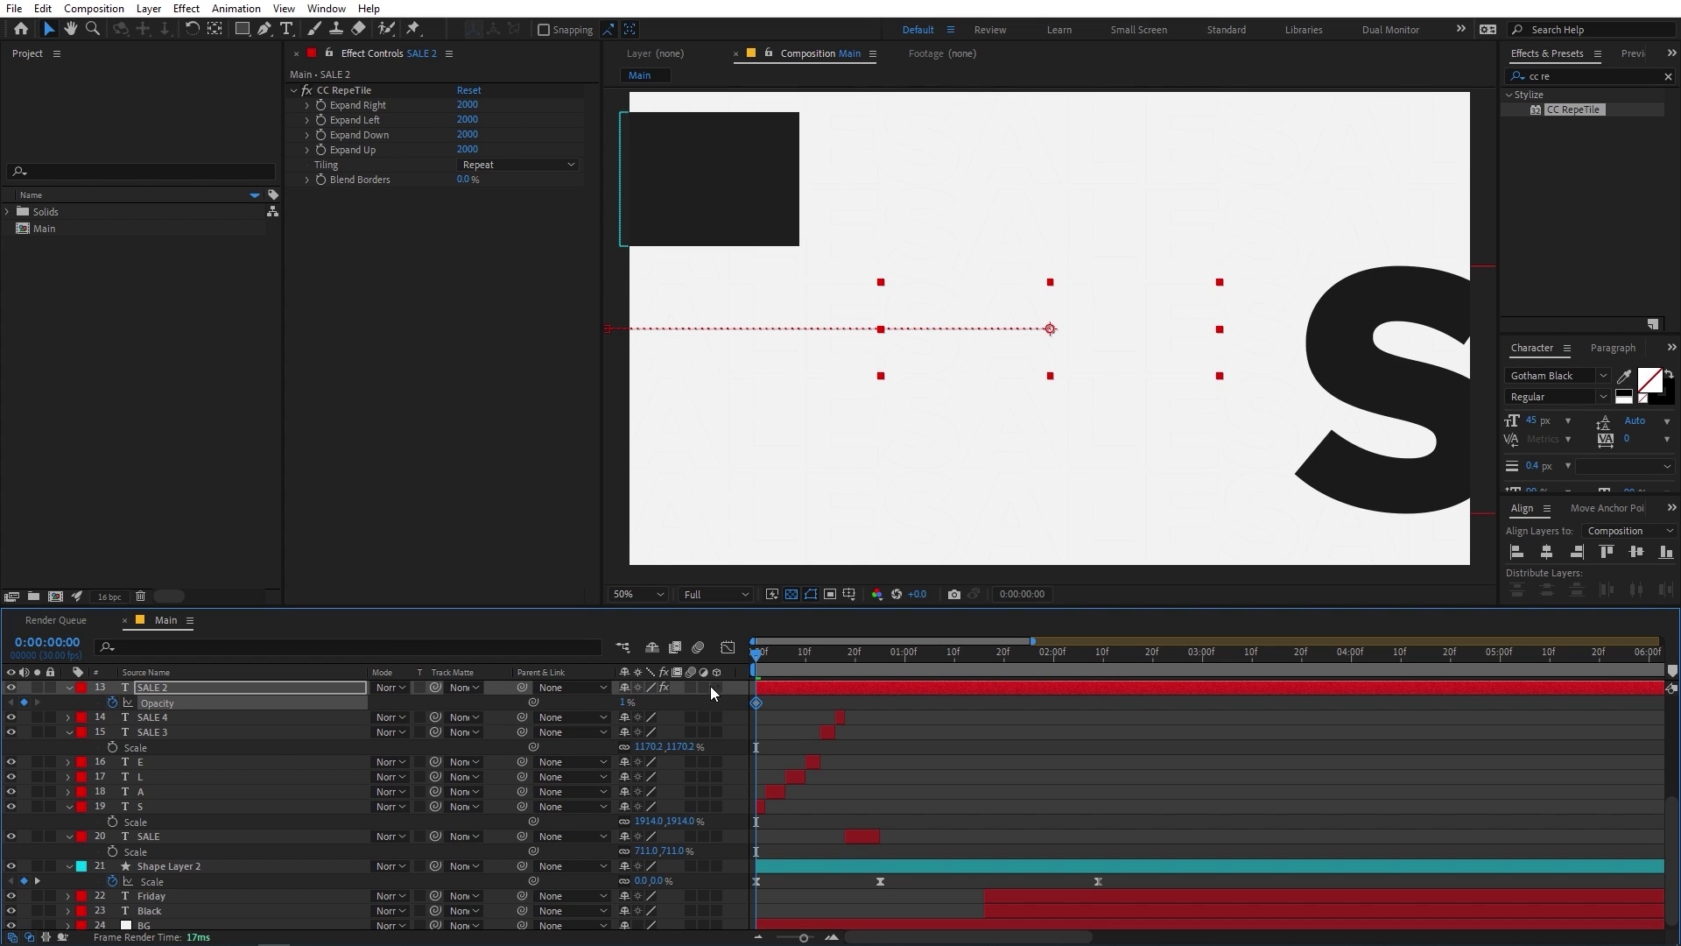
left_click_drag(628, 707, 508, 709)
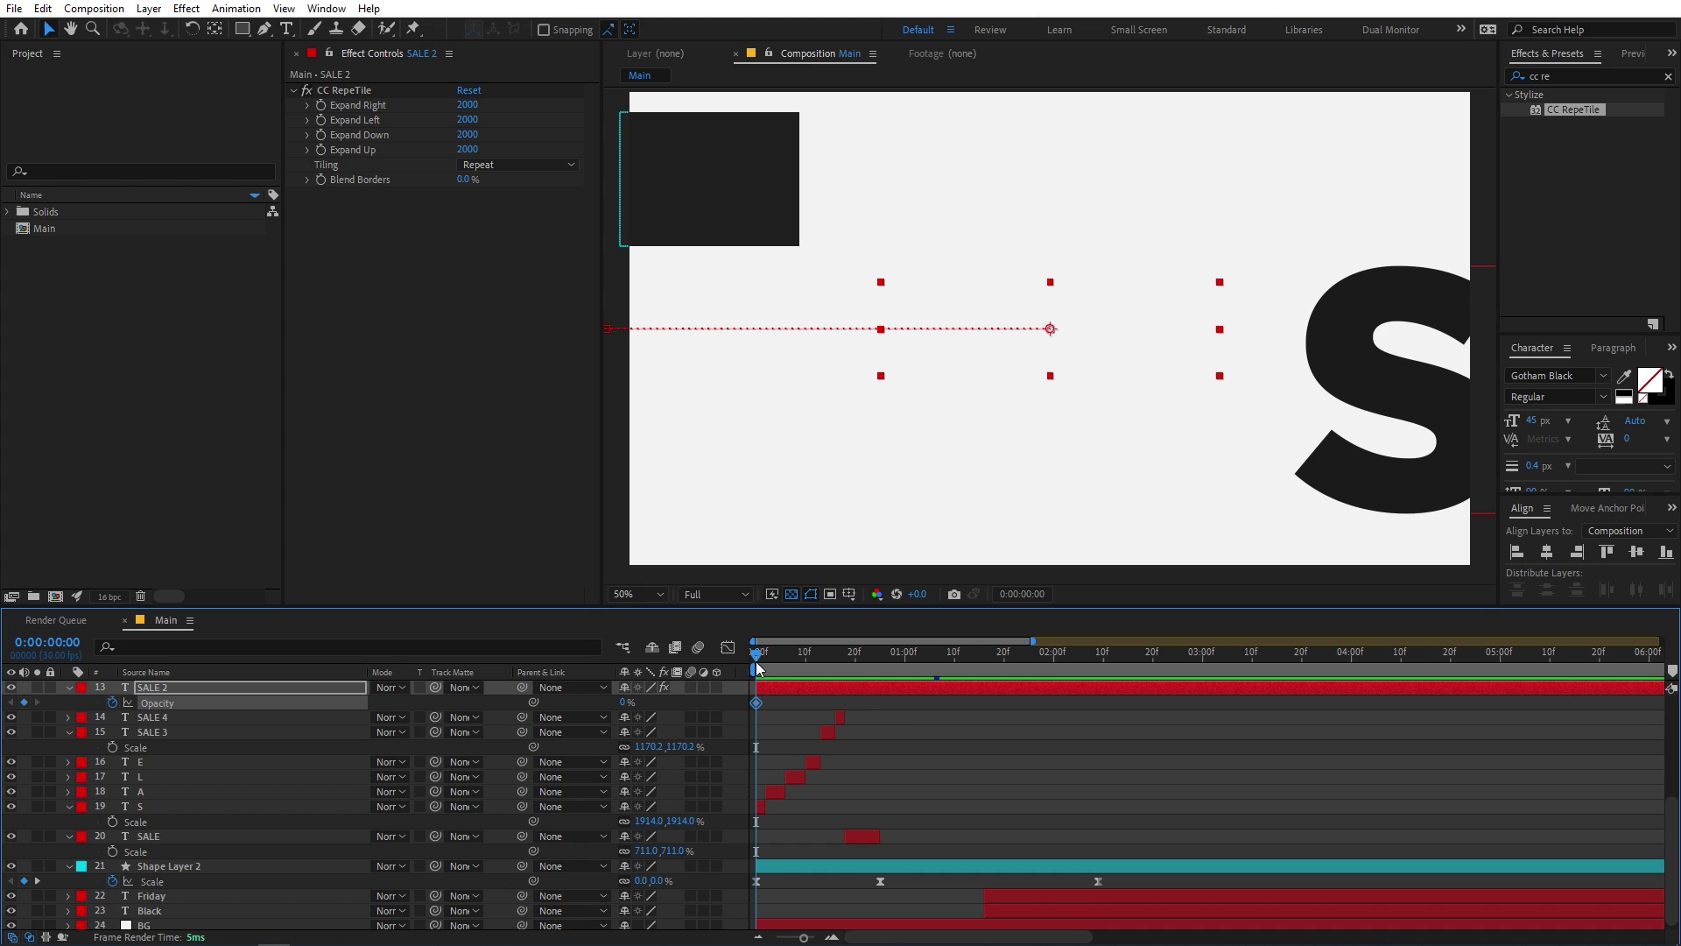
Keyframe SALE 2's Opacity at 100% at 0:00:00:05 and 0:00:01:01, and at 0% at 0:00:02:00.
left_click_drag(760, 667, 780, 659)
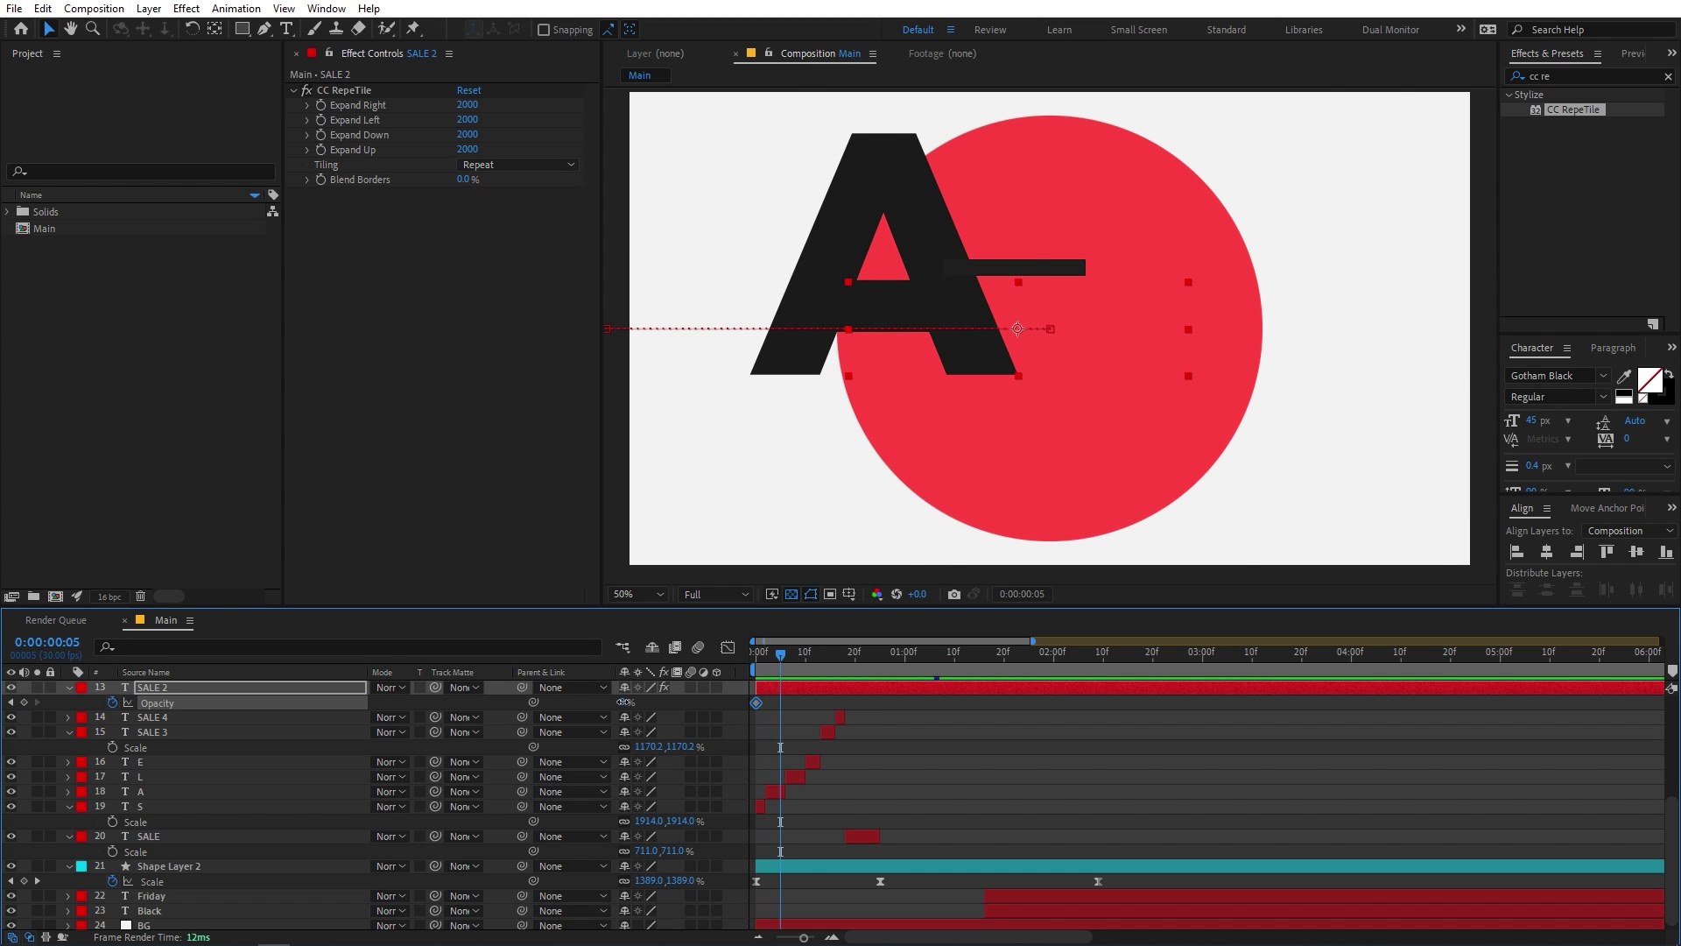
left_click_drag(622, 701, 910, 696)
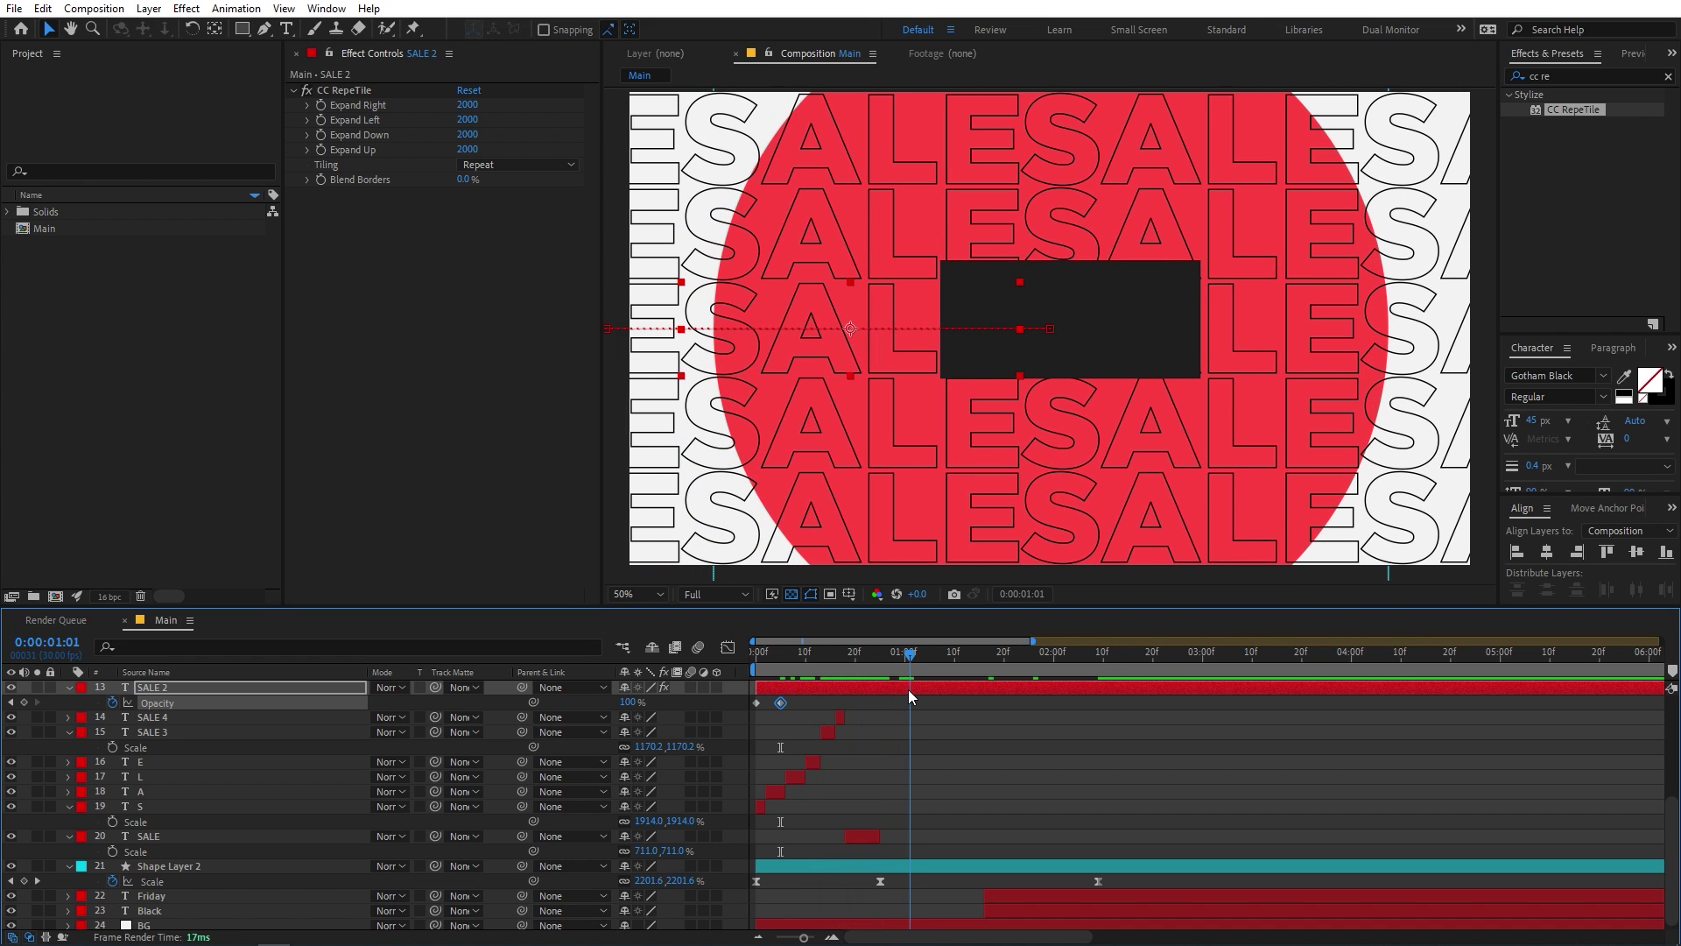
left_click(24, 703)
key("space")
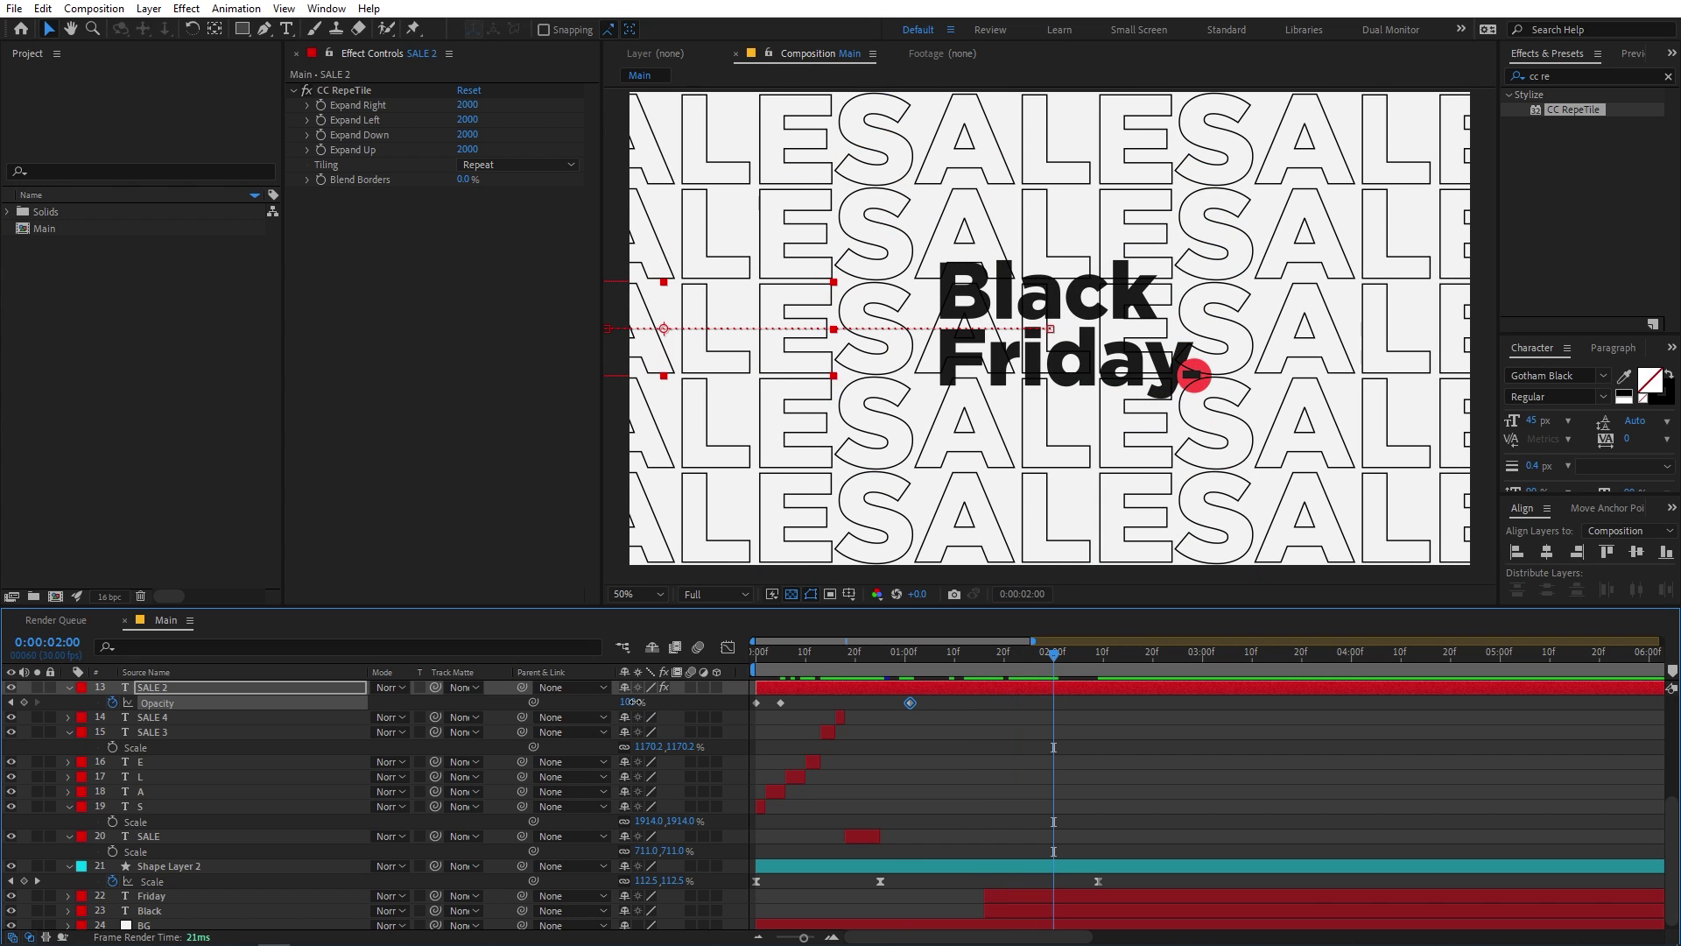
left_click_drag(632, 701, 126, 703)
left_click(1072, 786)
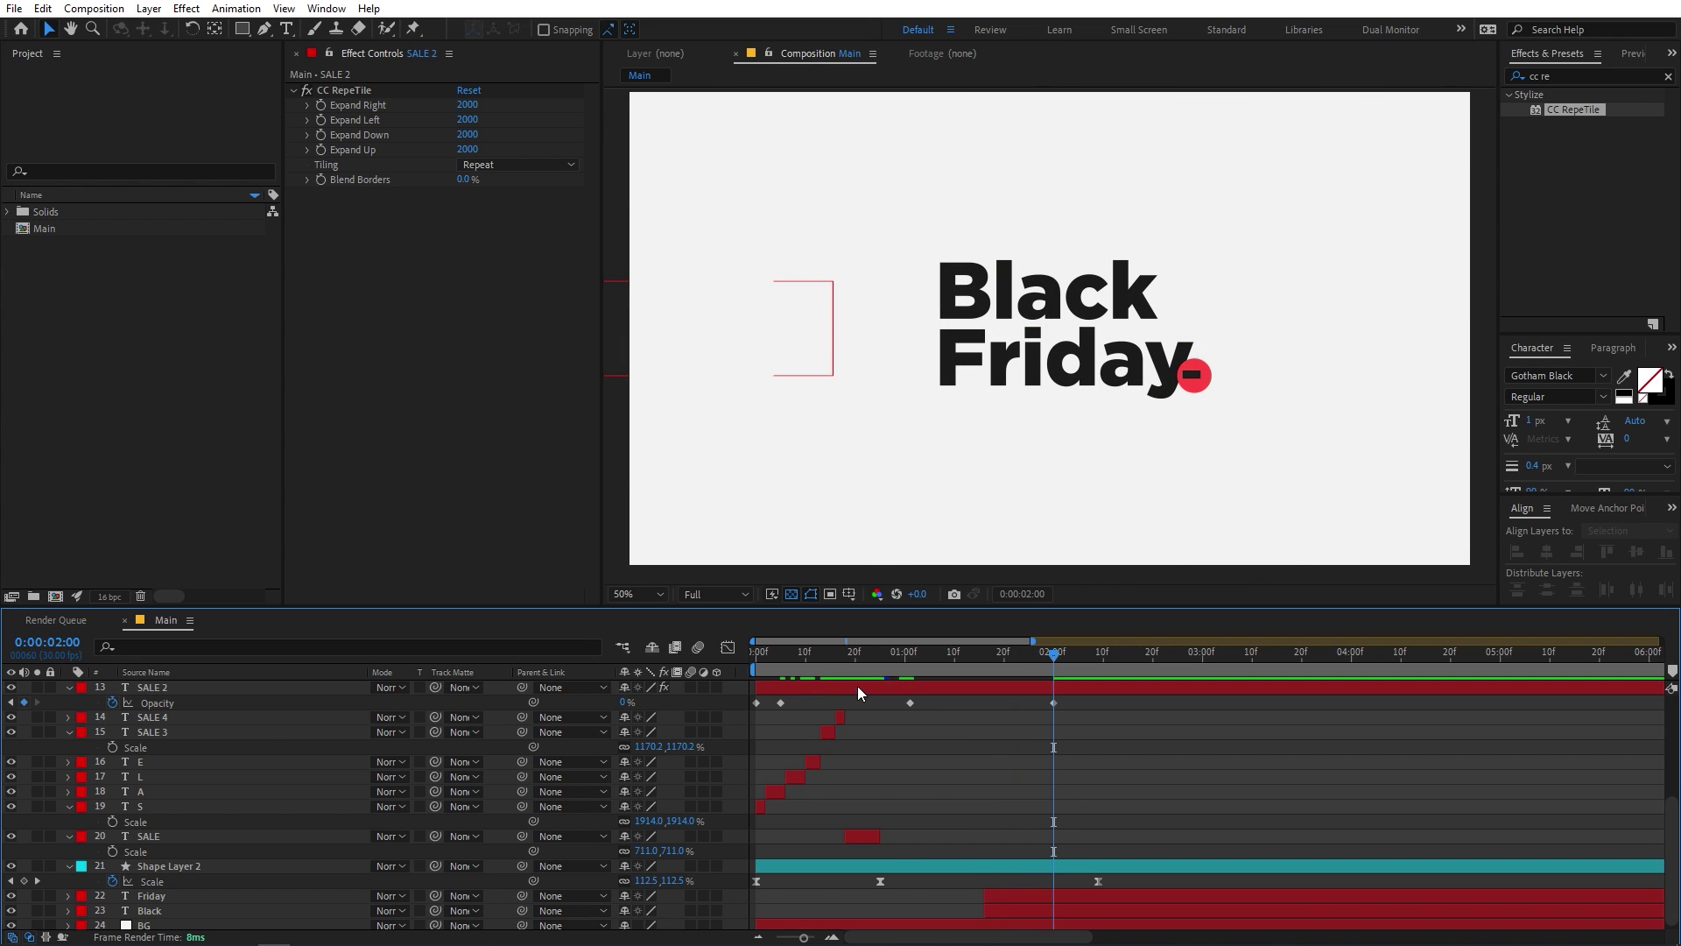
Set SALE 2's Opacity keyframe at 0:00:00:05 to 10%.
left_click(886, 655)
left_click_drag(863, 656, 779, 658)
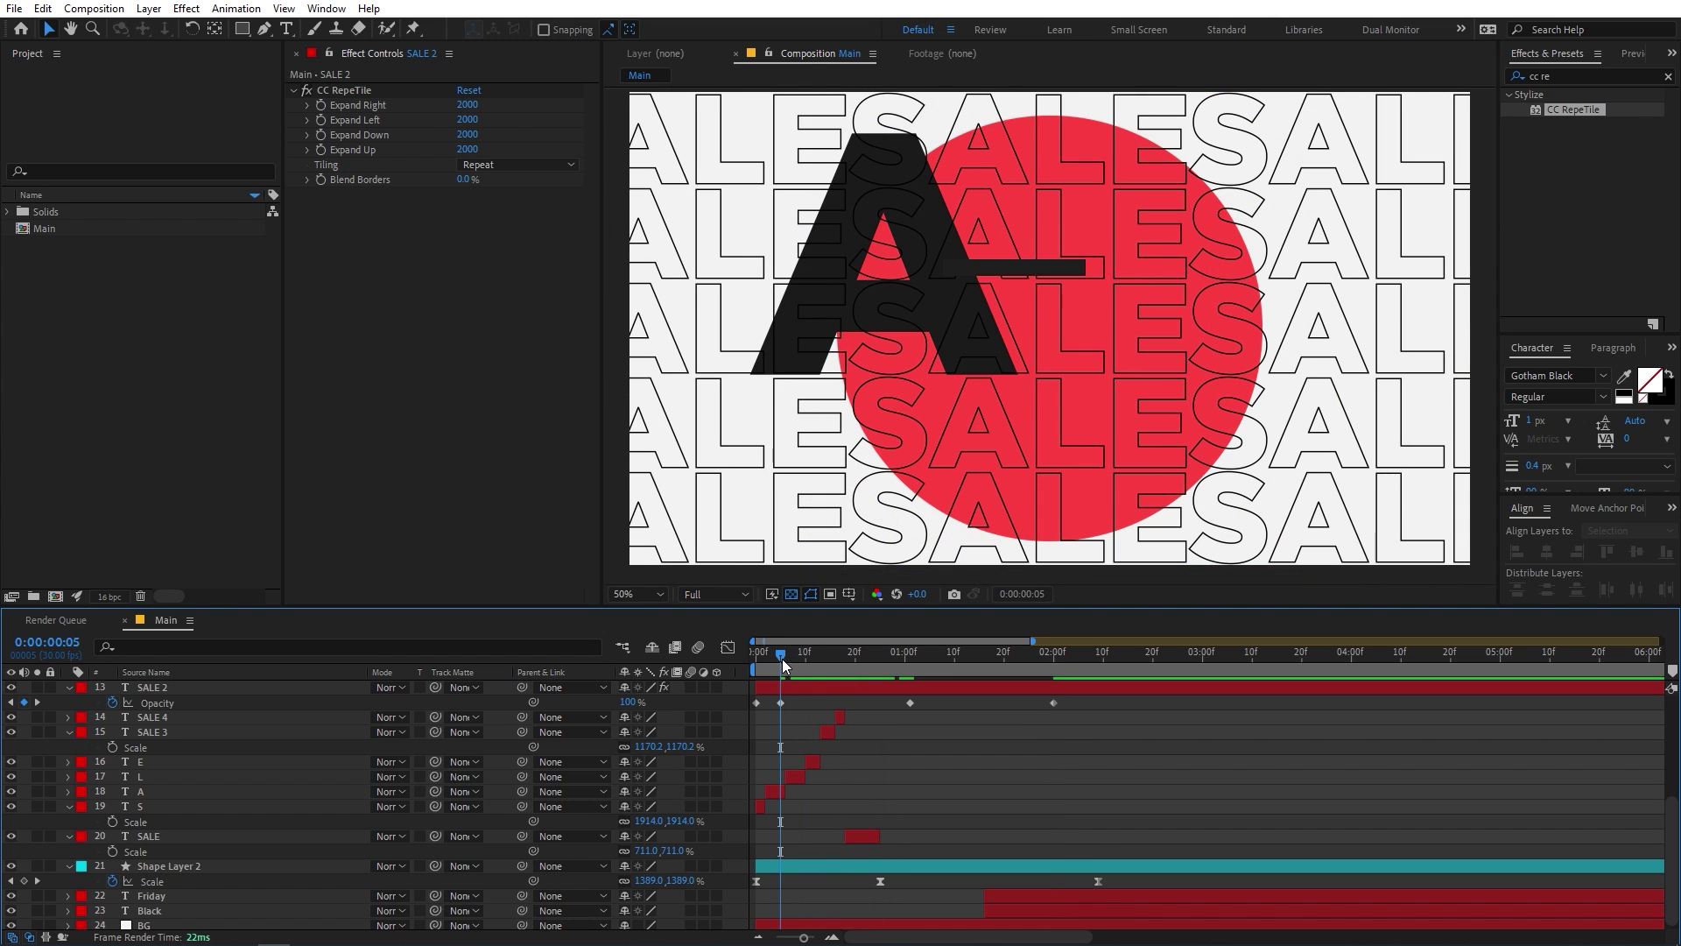
left_click(816, 688)
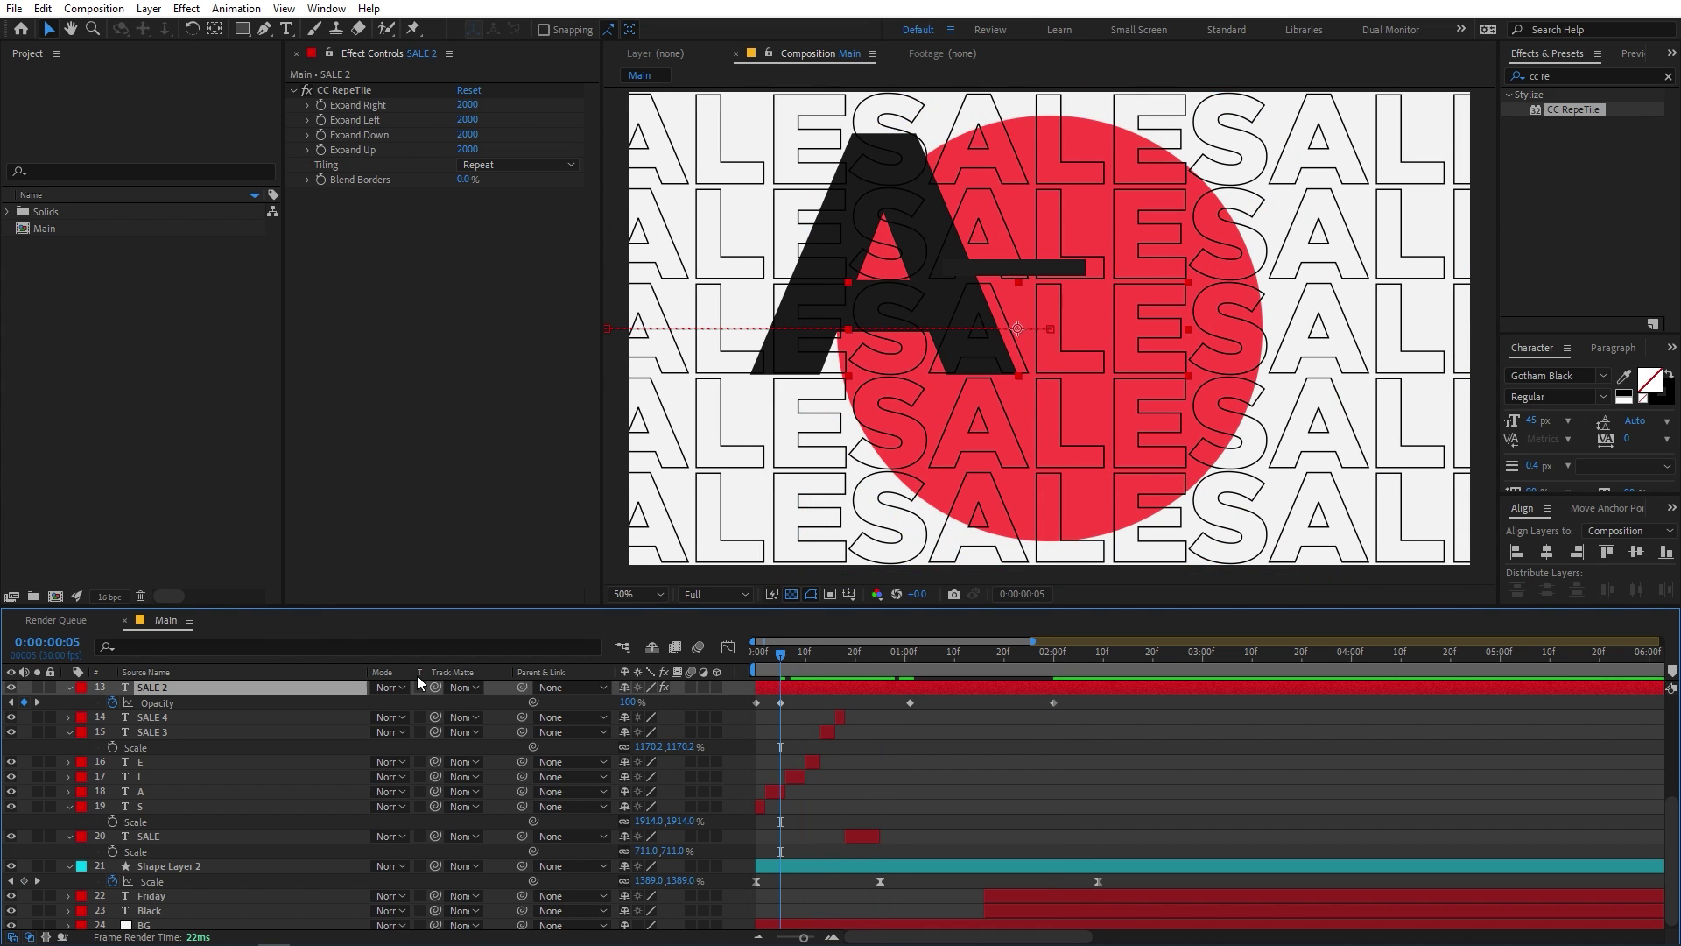
left_click_drag(625, 702, 326, 704)
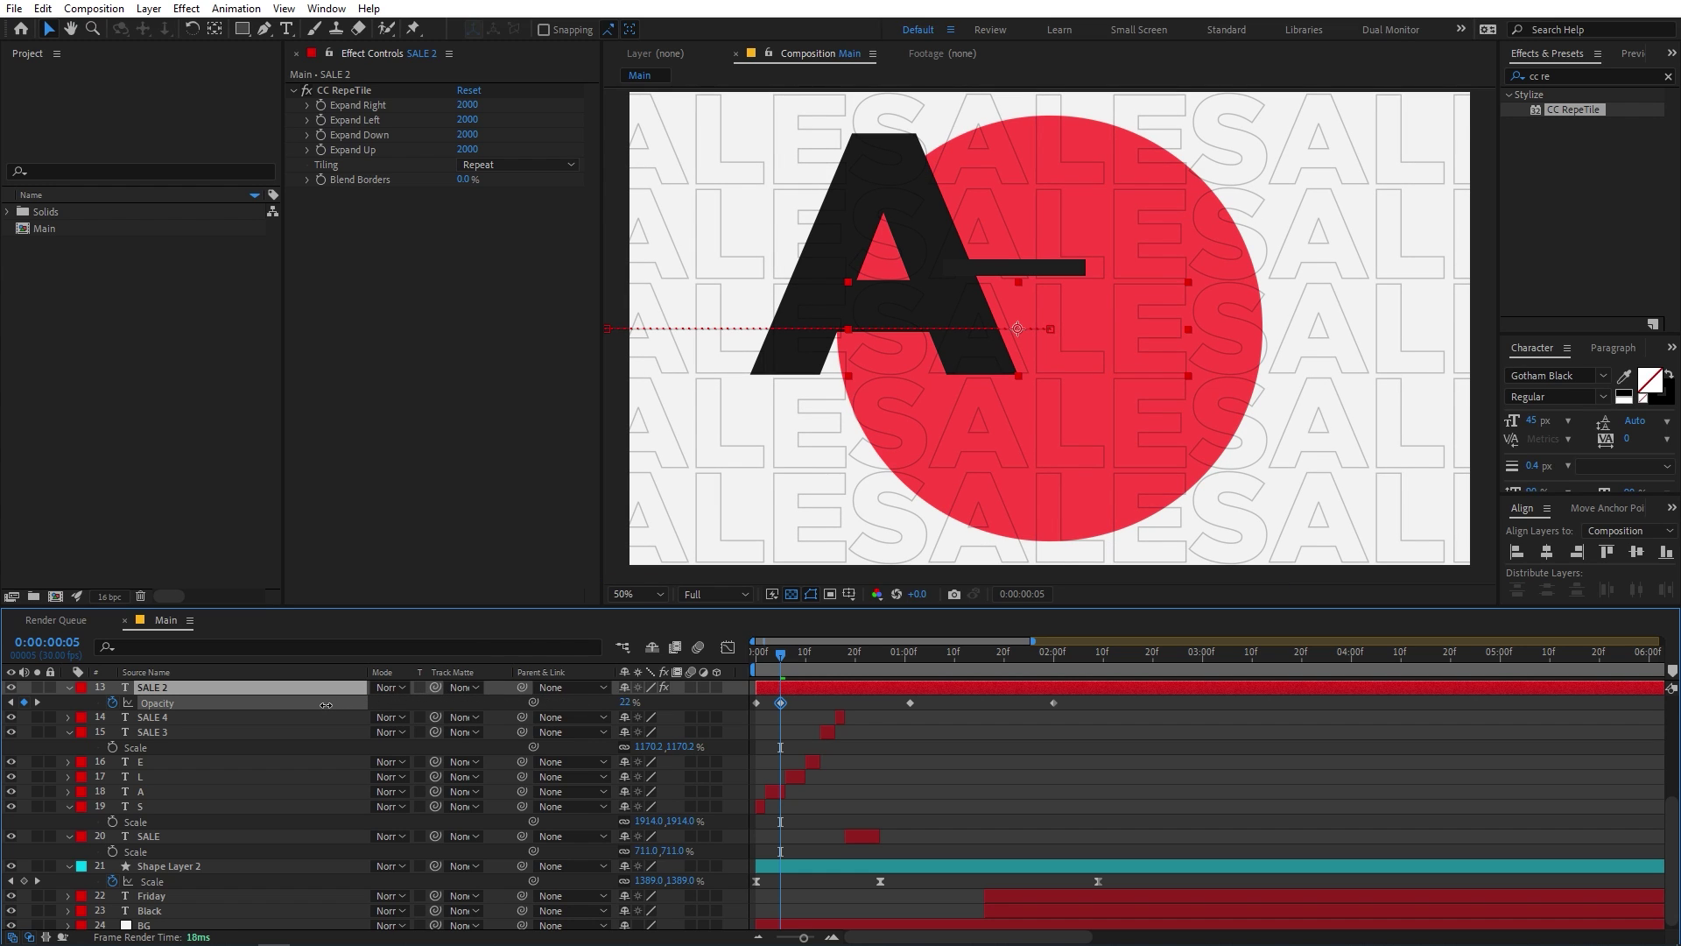
left_click(625, 702)
type("10")
key("Return")
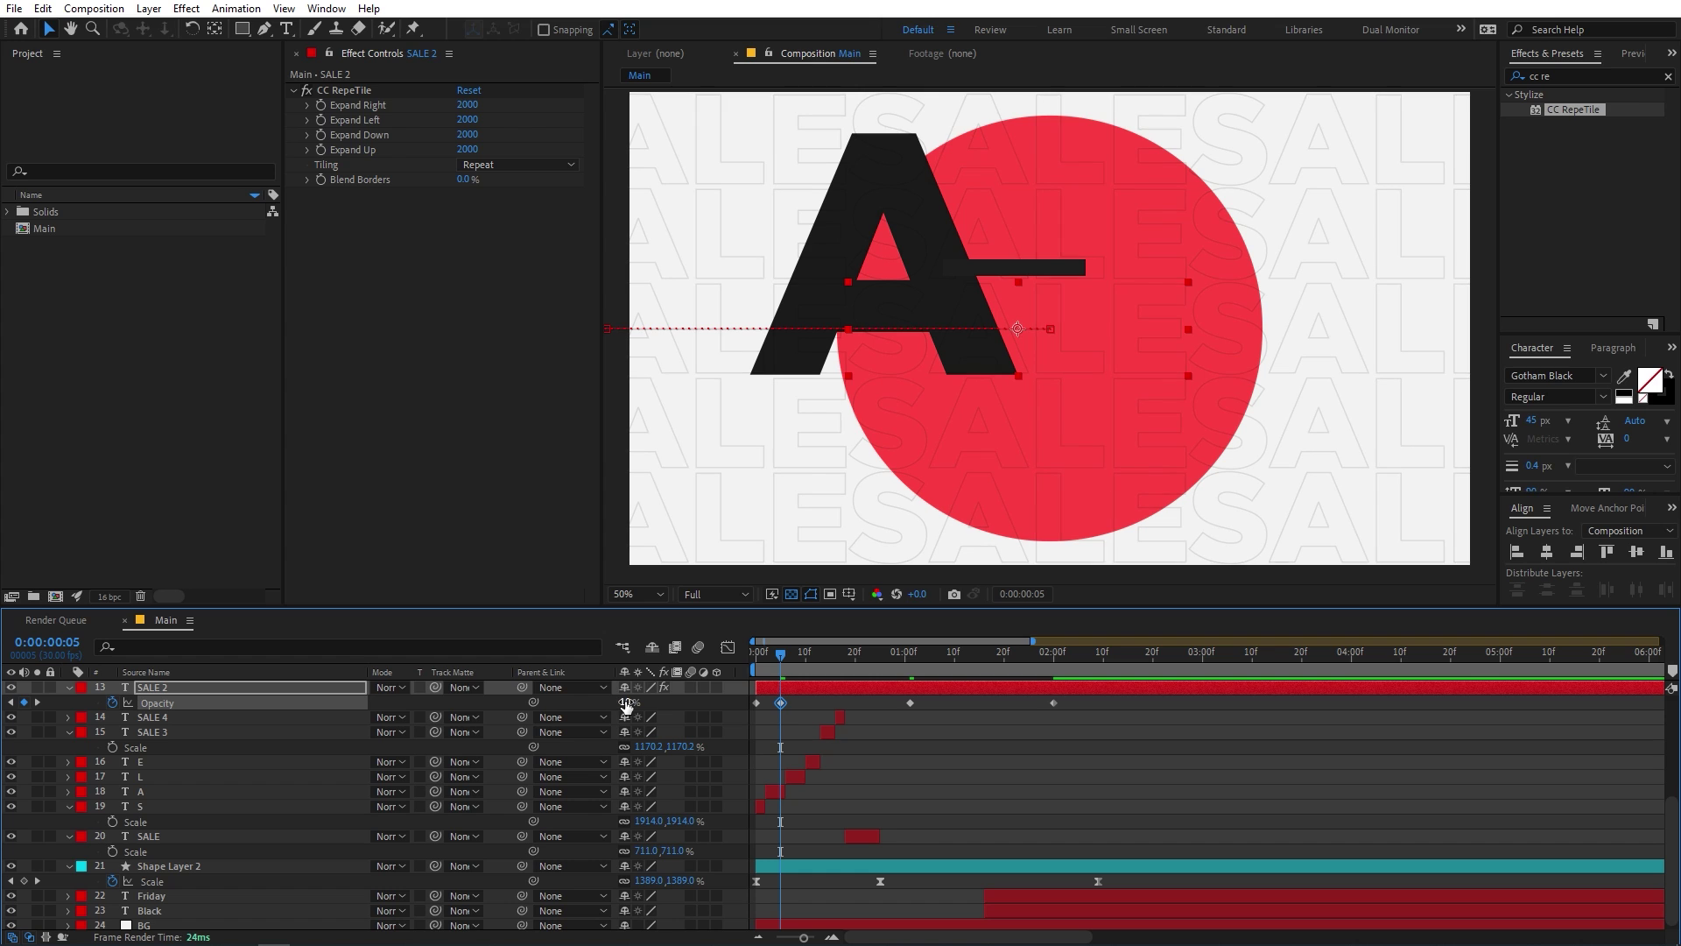
Lower SALE 2's Opacity keyframe at 0:00:01:01 until the outlines are nearly invisible, and preview the animation from the start.
left_click_drag(832, 653, 906, 666)
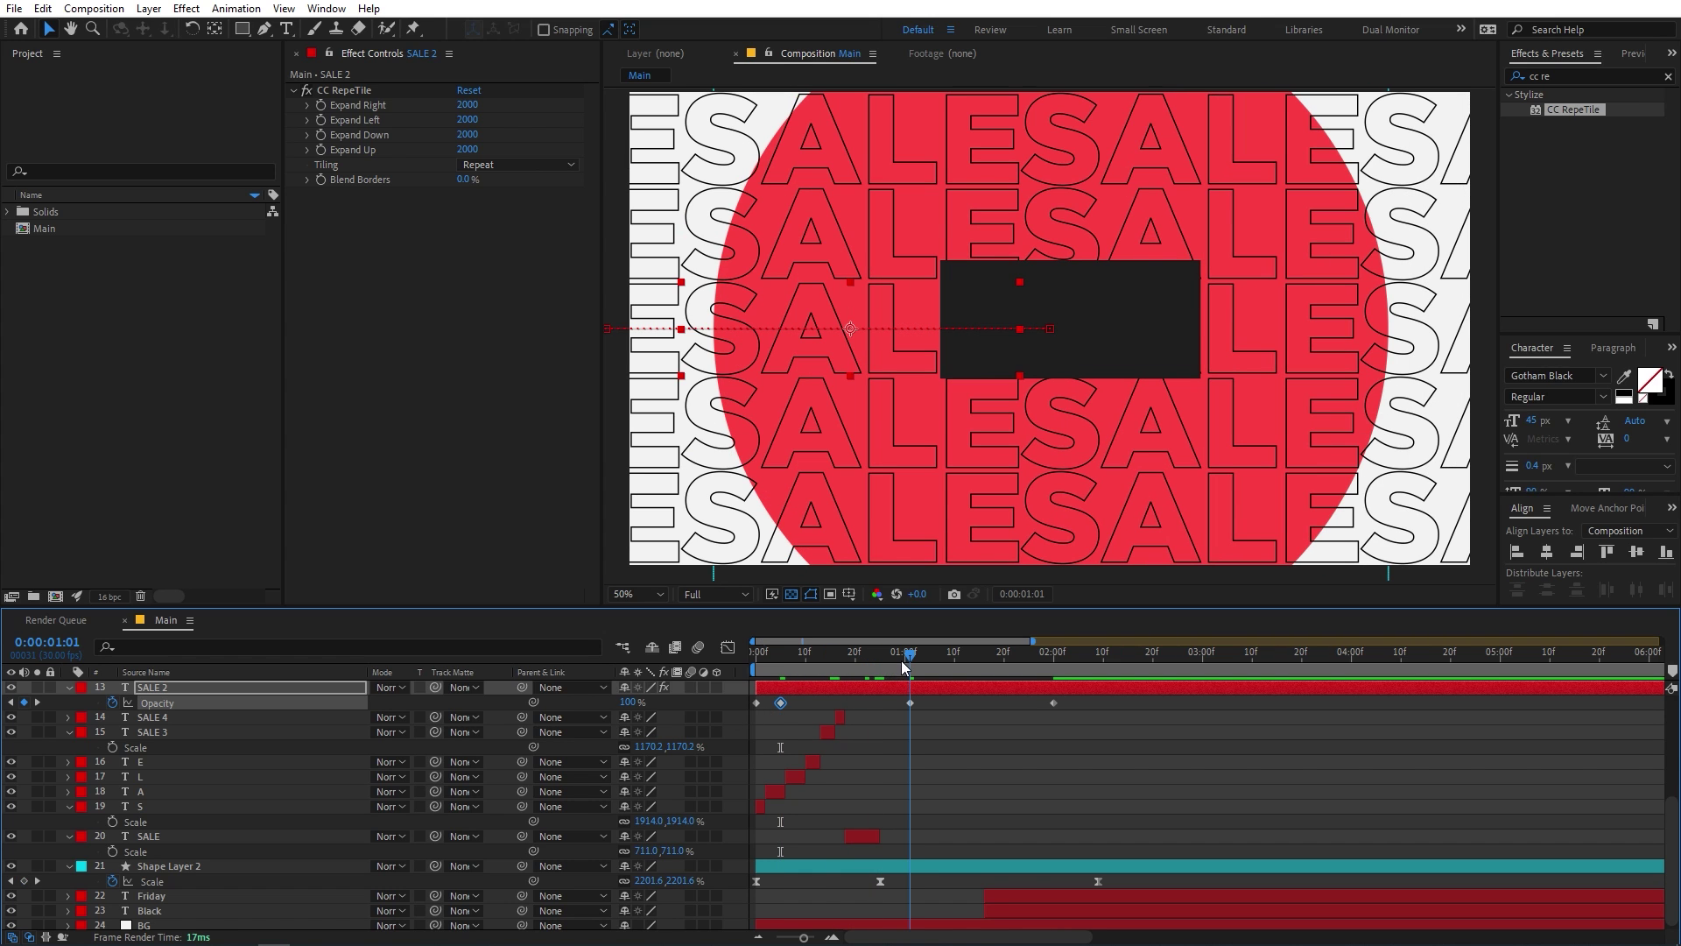
left_click(629, 702)
type("0")
key("Return")
key("Home")
key("space")
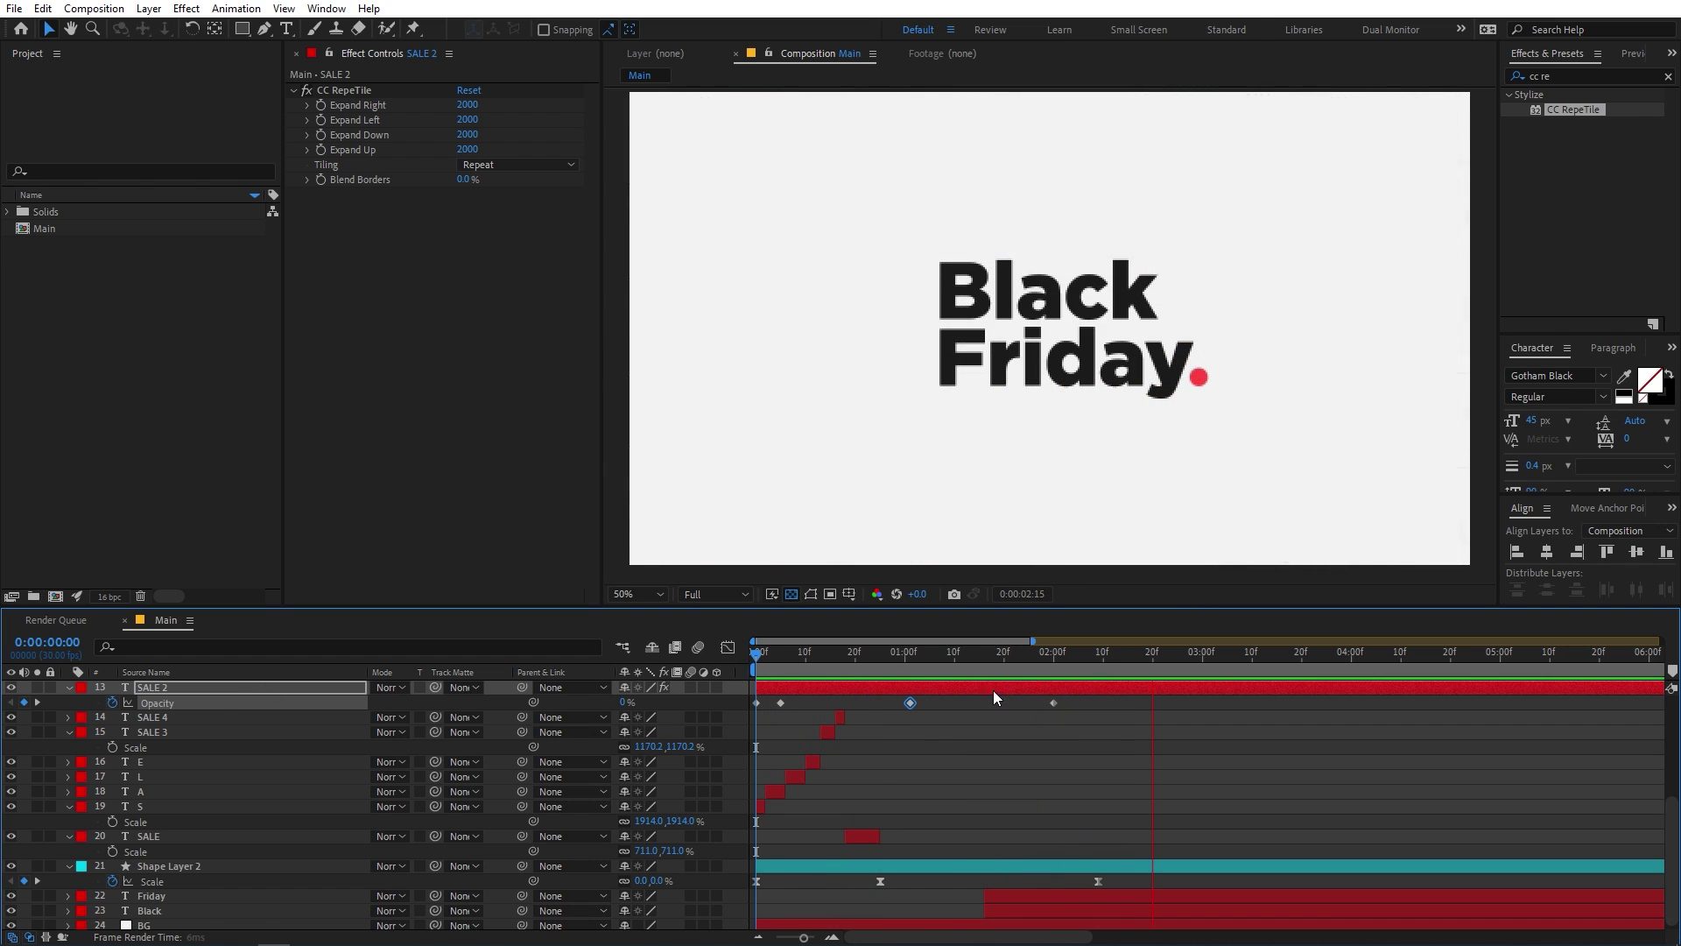
key("space")
key("Home")
key("space")
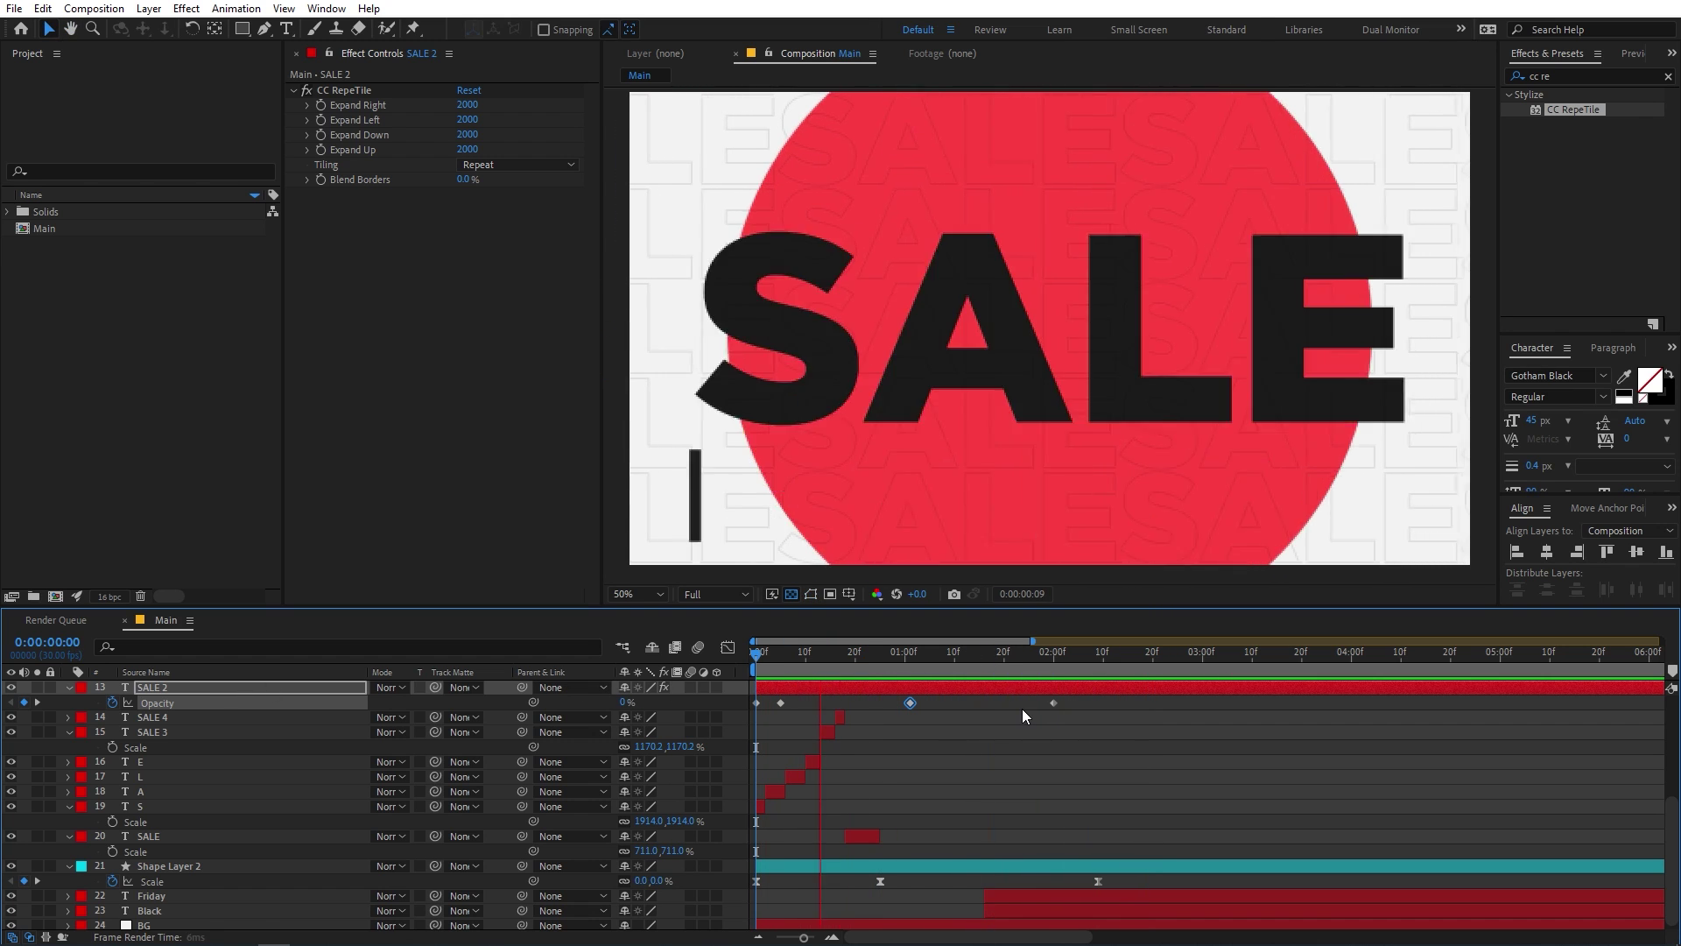
Apply the Fill effect to Shape Layer 5, the thin rectangle over the red circle at 0:00:00:04.
left_click_drag(949, 653, 774, 706)
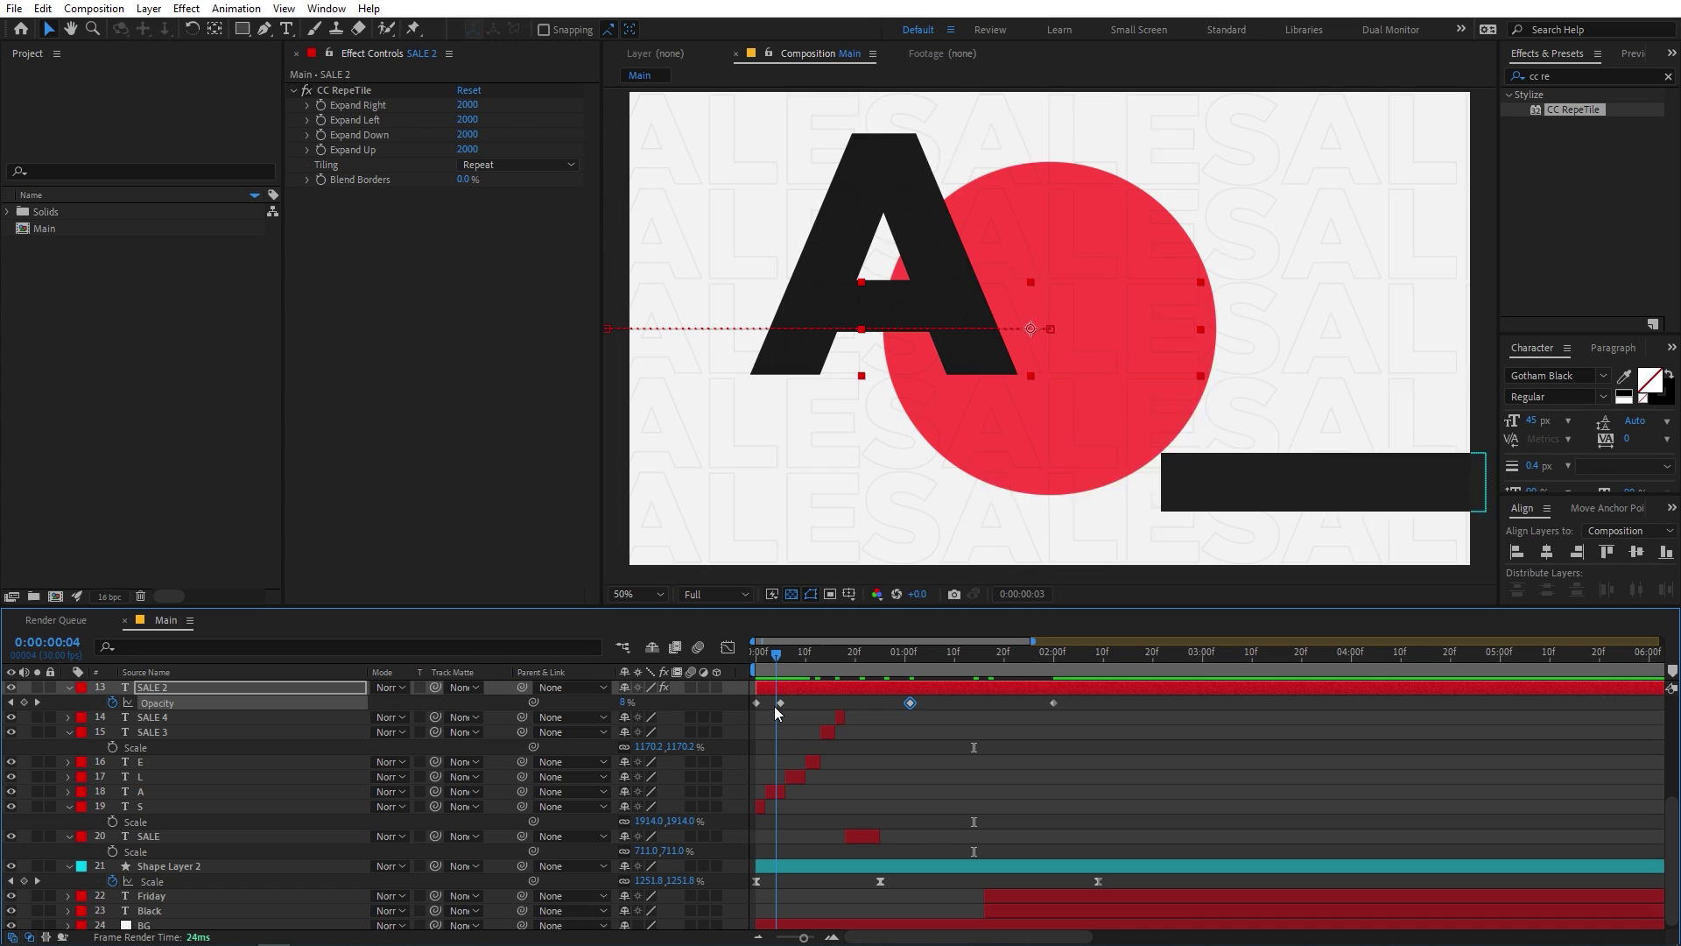
left_click(1052, 271)
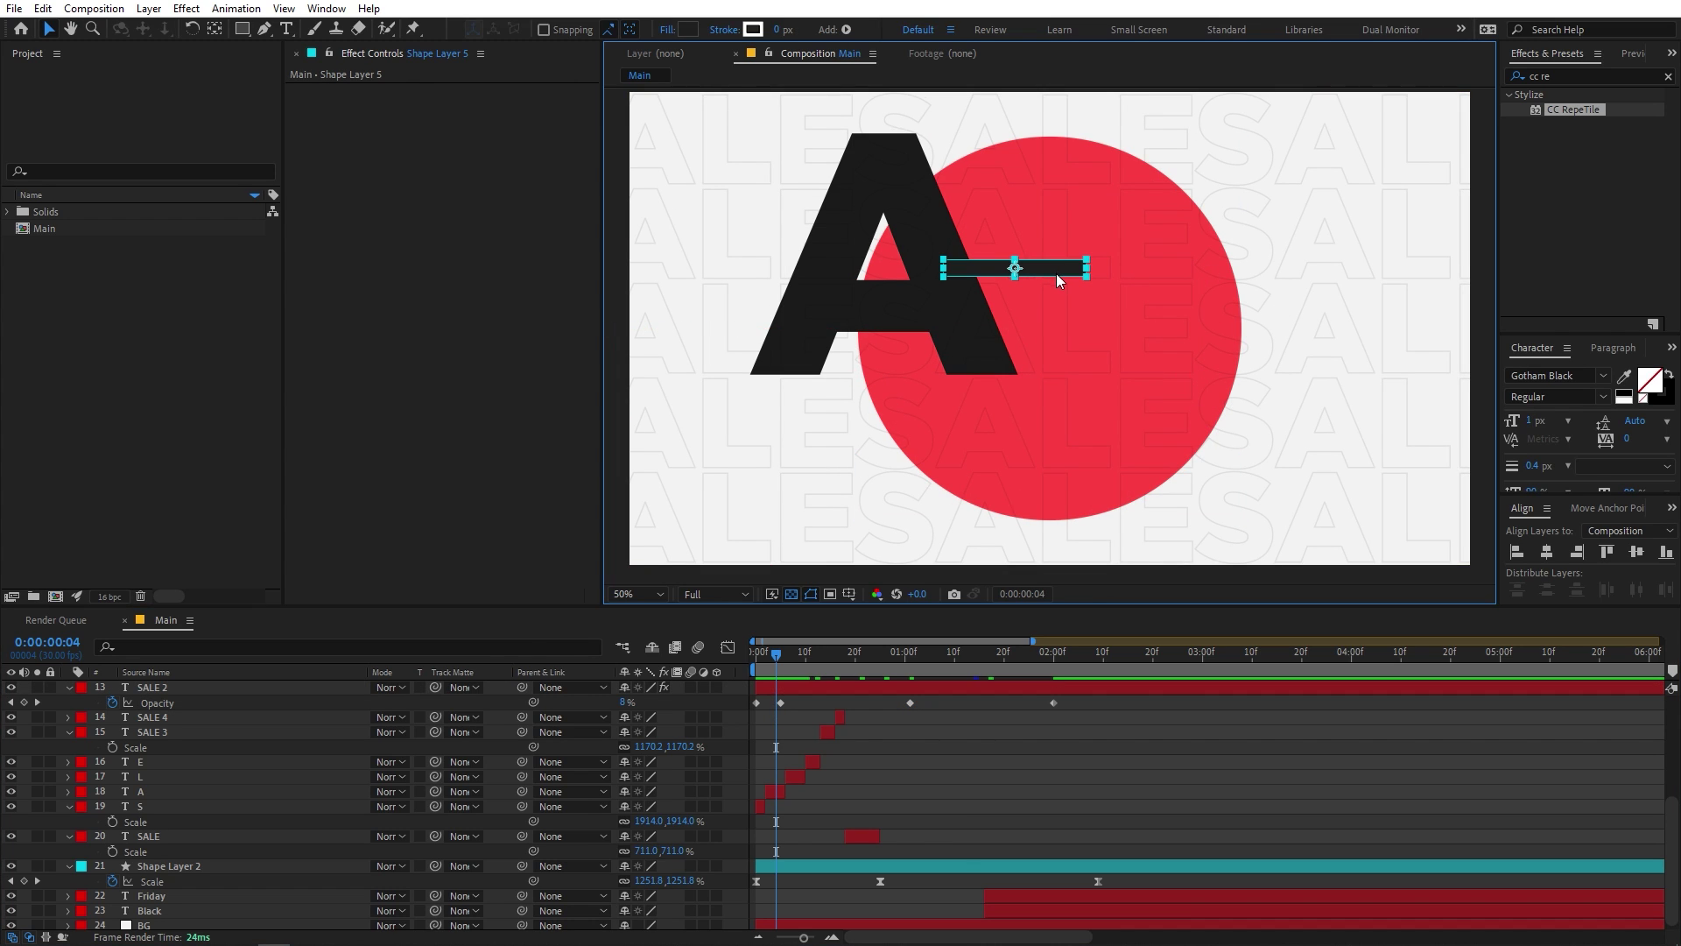
scroll(537, 828, "down", 1)
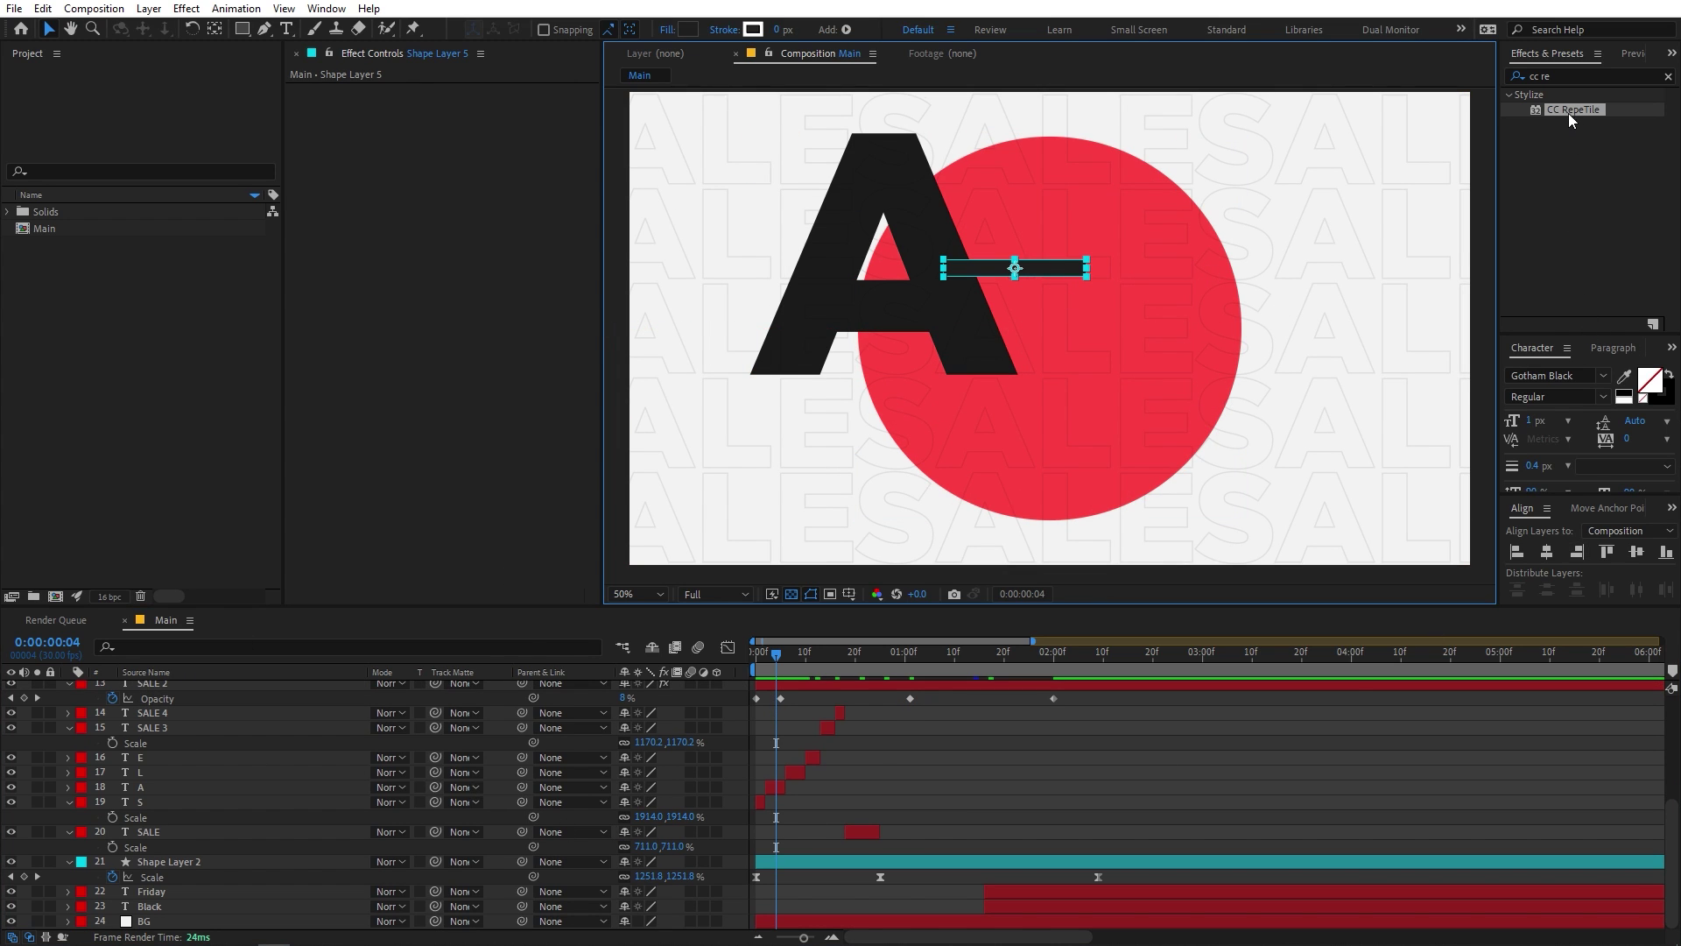
left_click(1589, 76)
type("fikll")
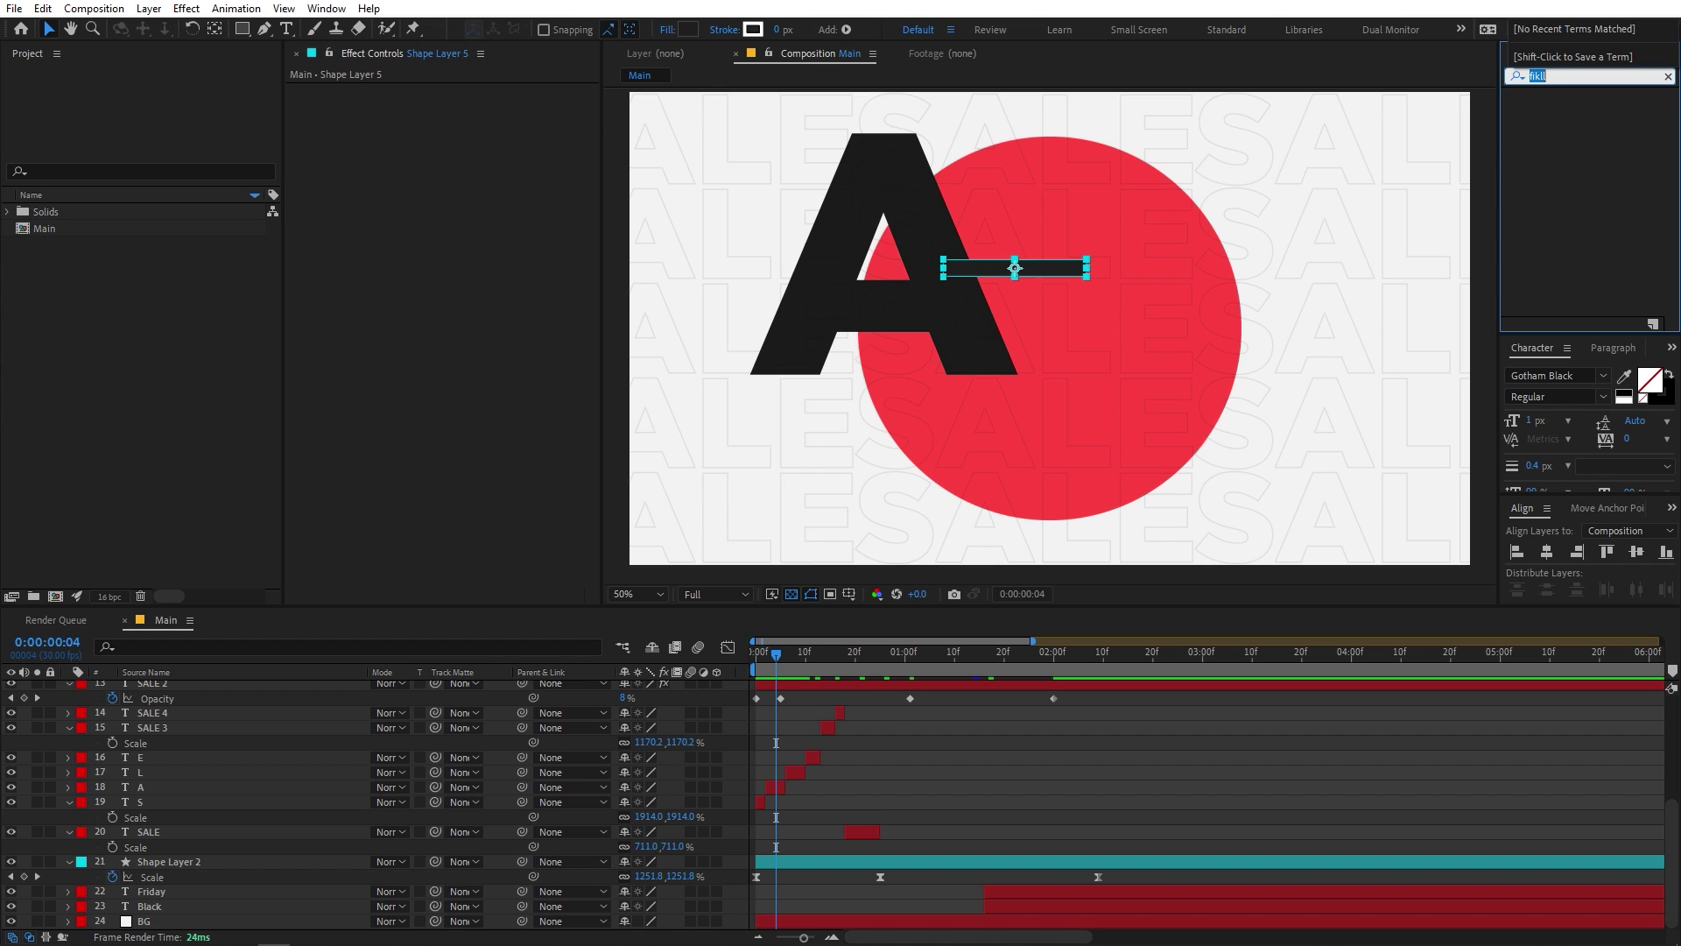
type("fill")
scroll(1005, 828, "up", 5)
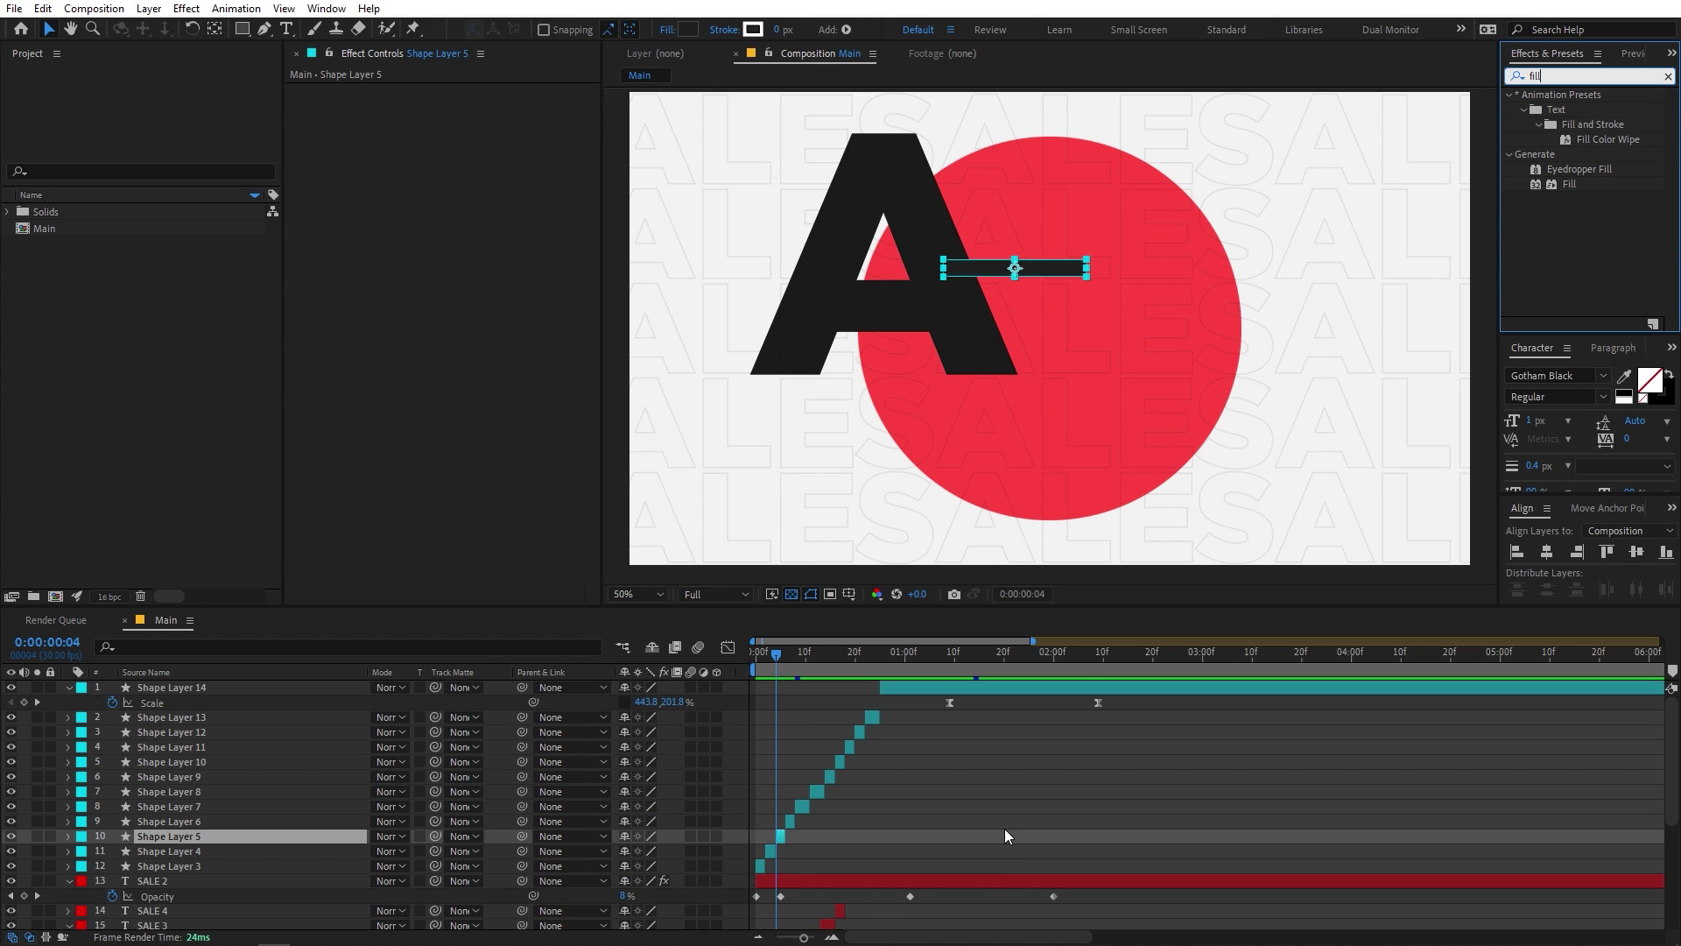
left_click_drag(1570, 189, 214, 841)
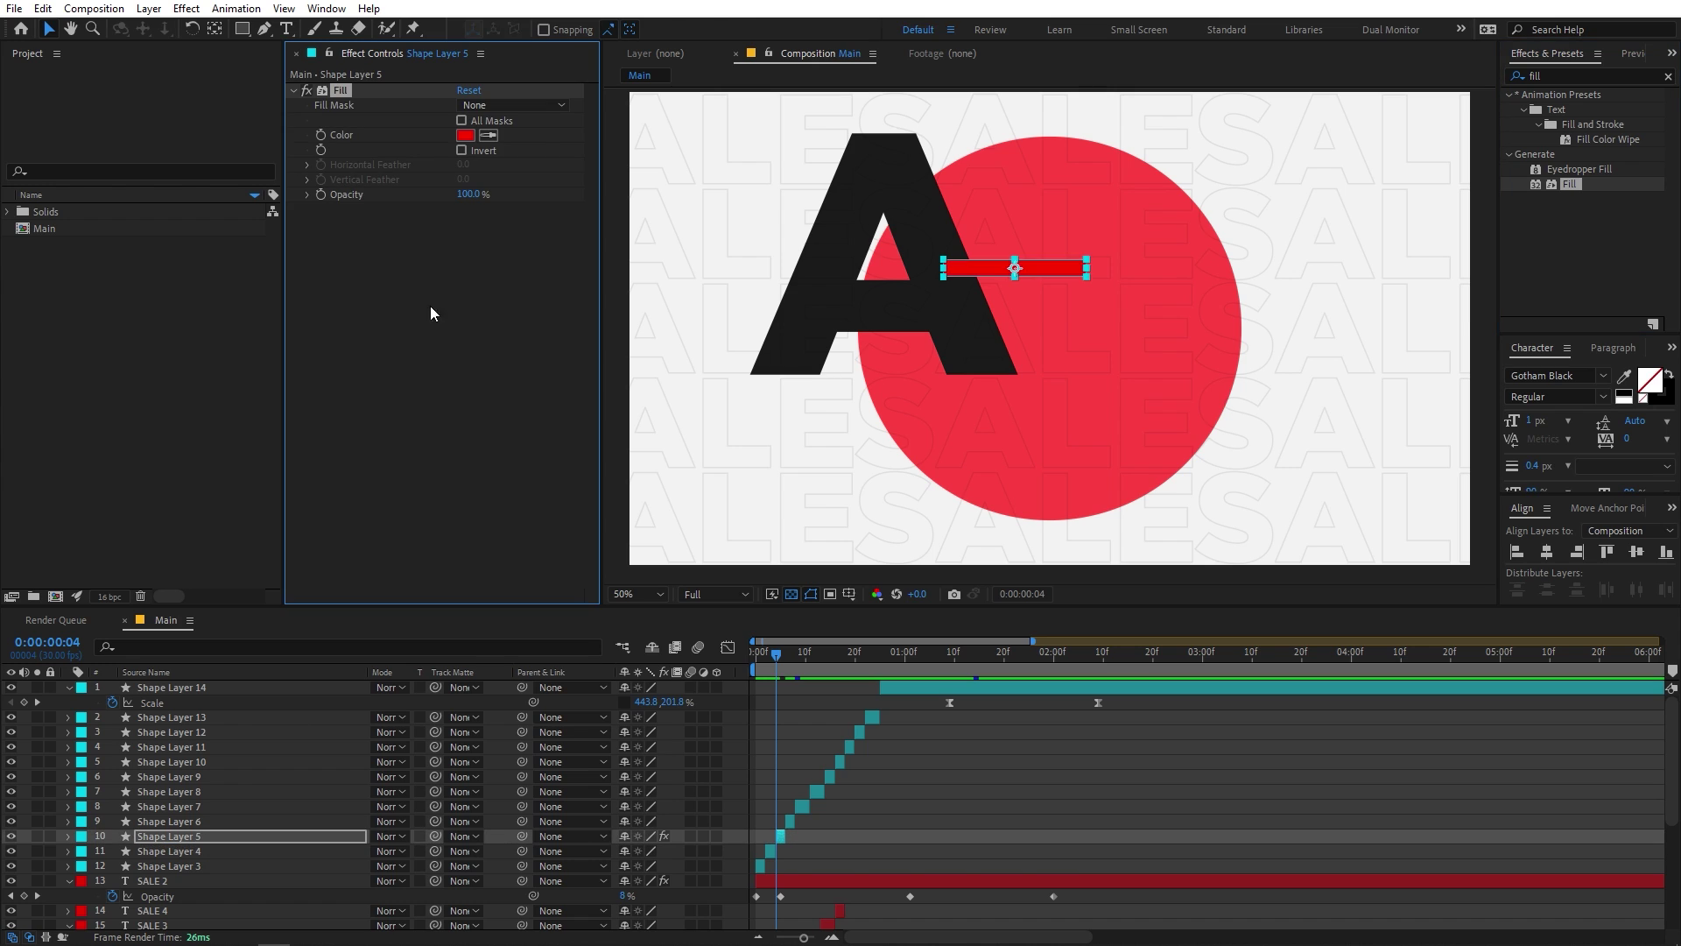
Set the Fill colour of Shape Layer 5 to white (FFFFFF) and deselect the layer.
left_click(465, 137)
type("ffffff")
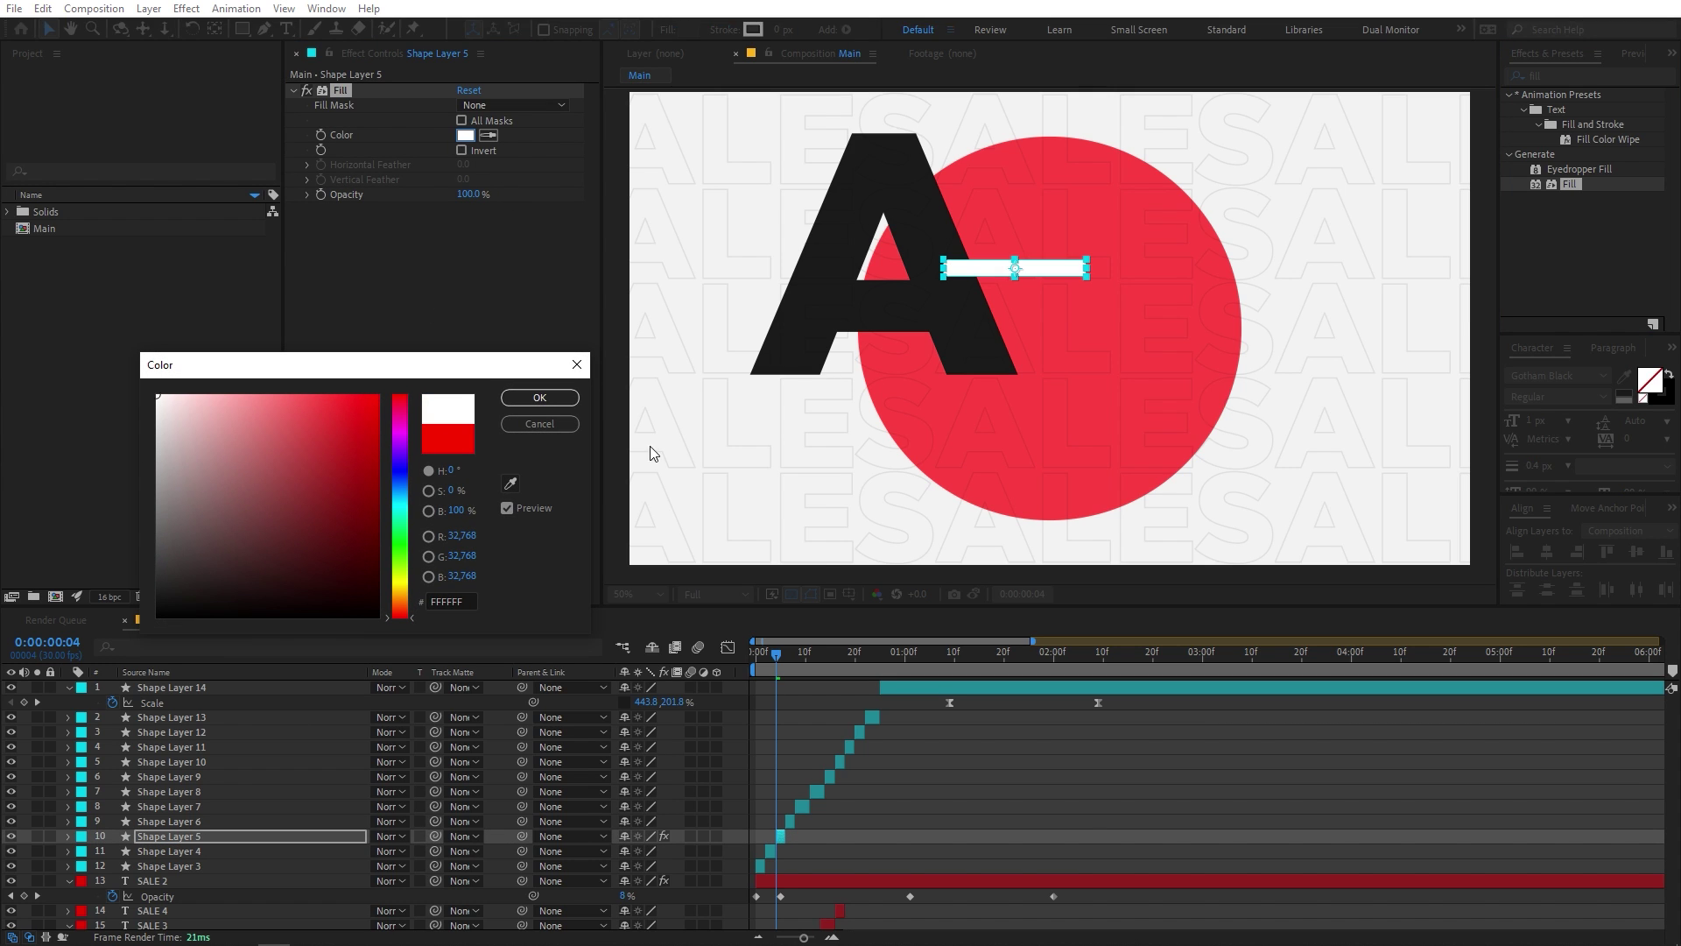
left_click(539, 405)
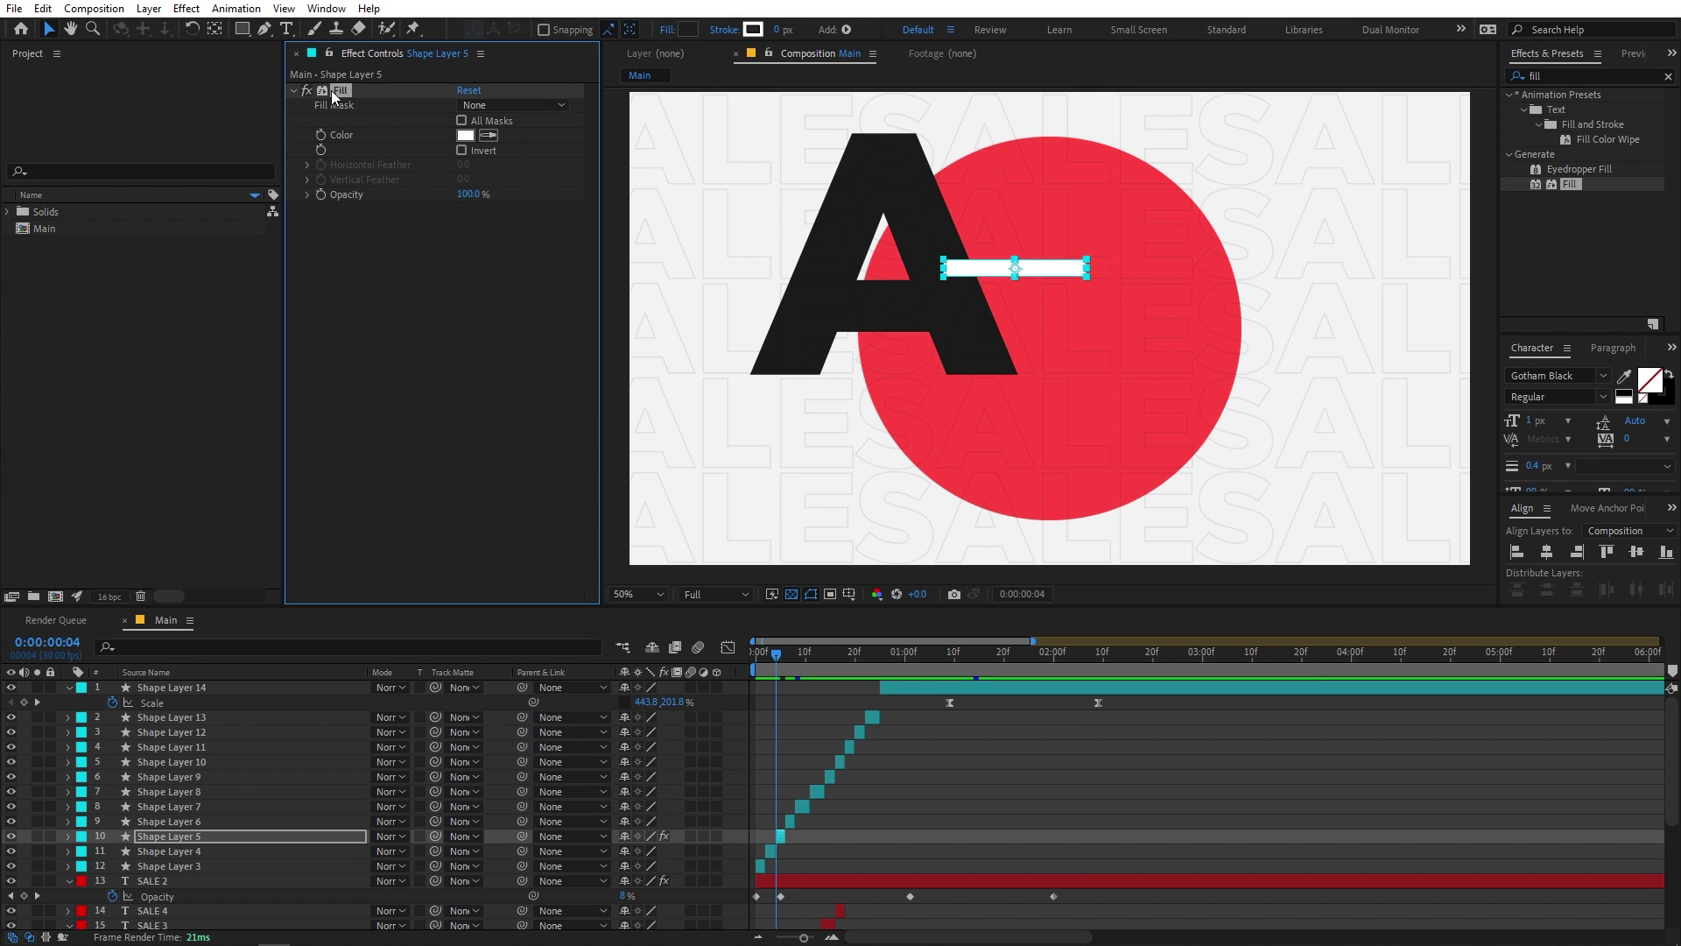
left_click(927, 835)
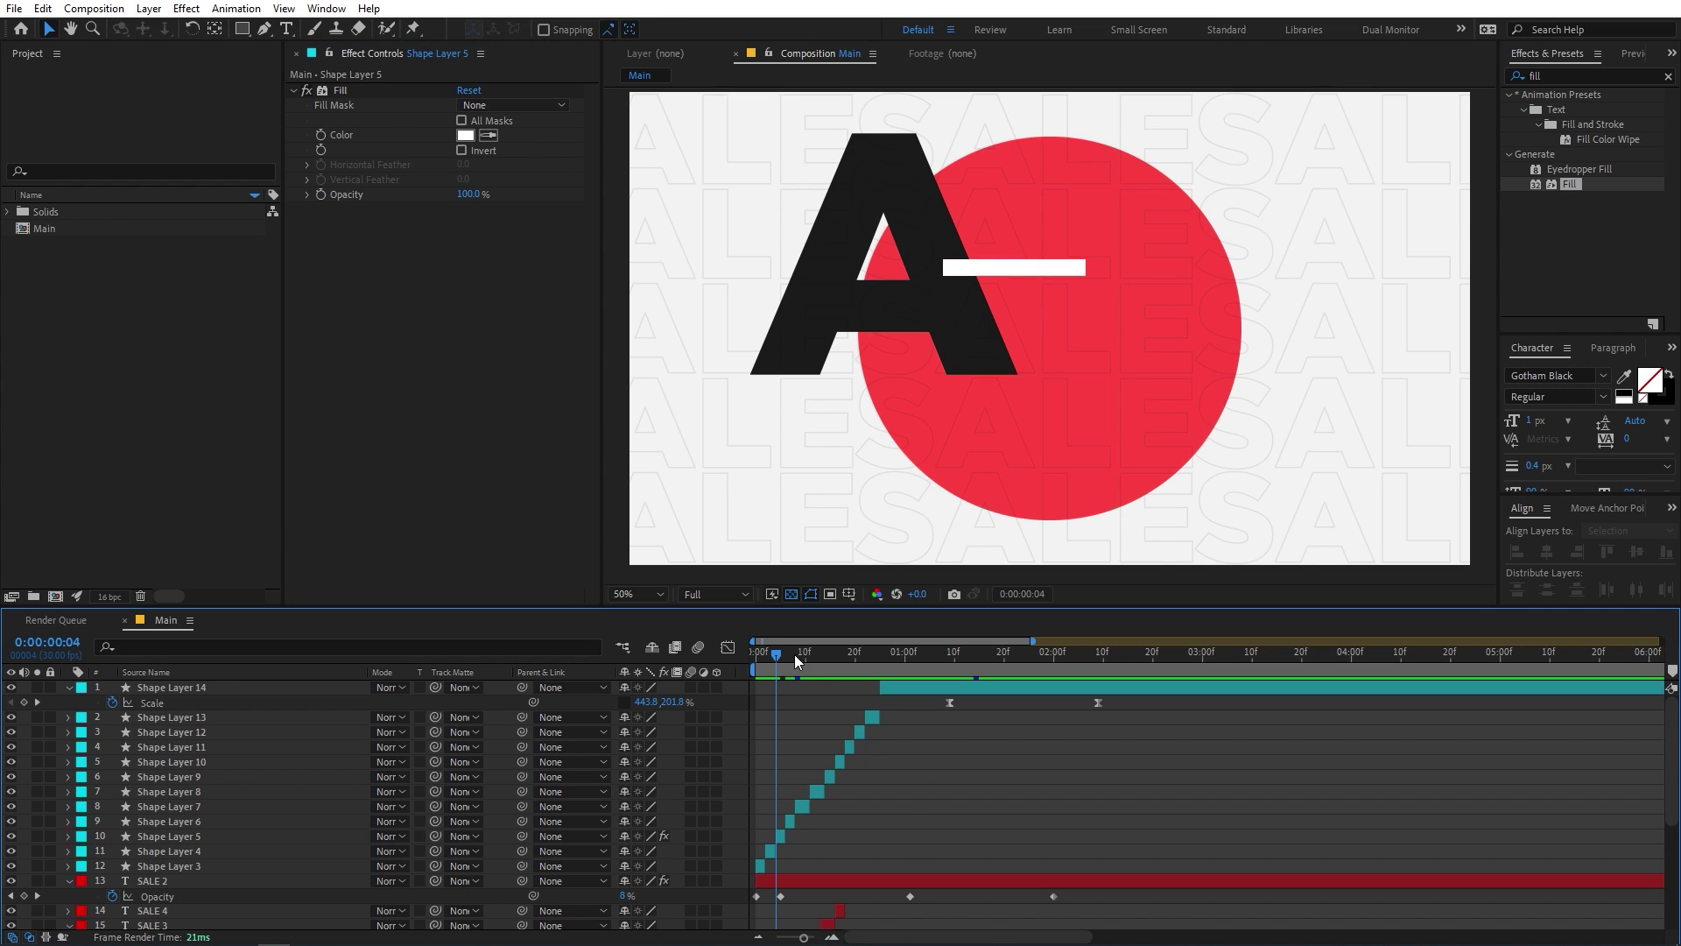
Apply the white Fill effect to the letter E at 0:00:00:10.
left_click_drag(795, 654, 806, 654)
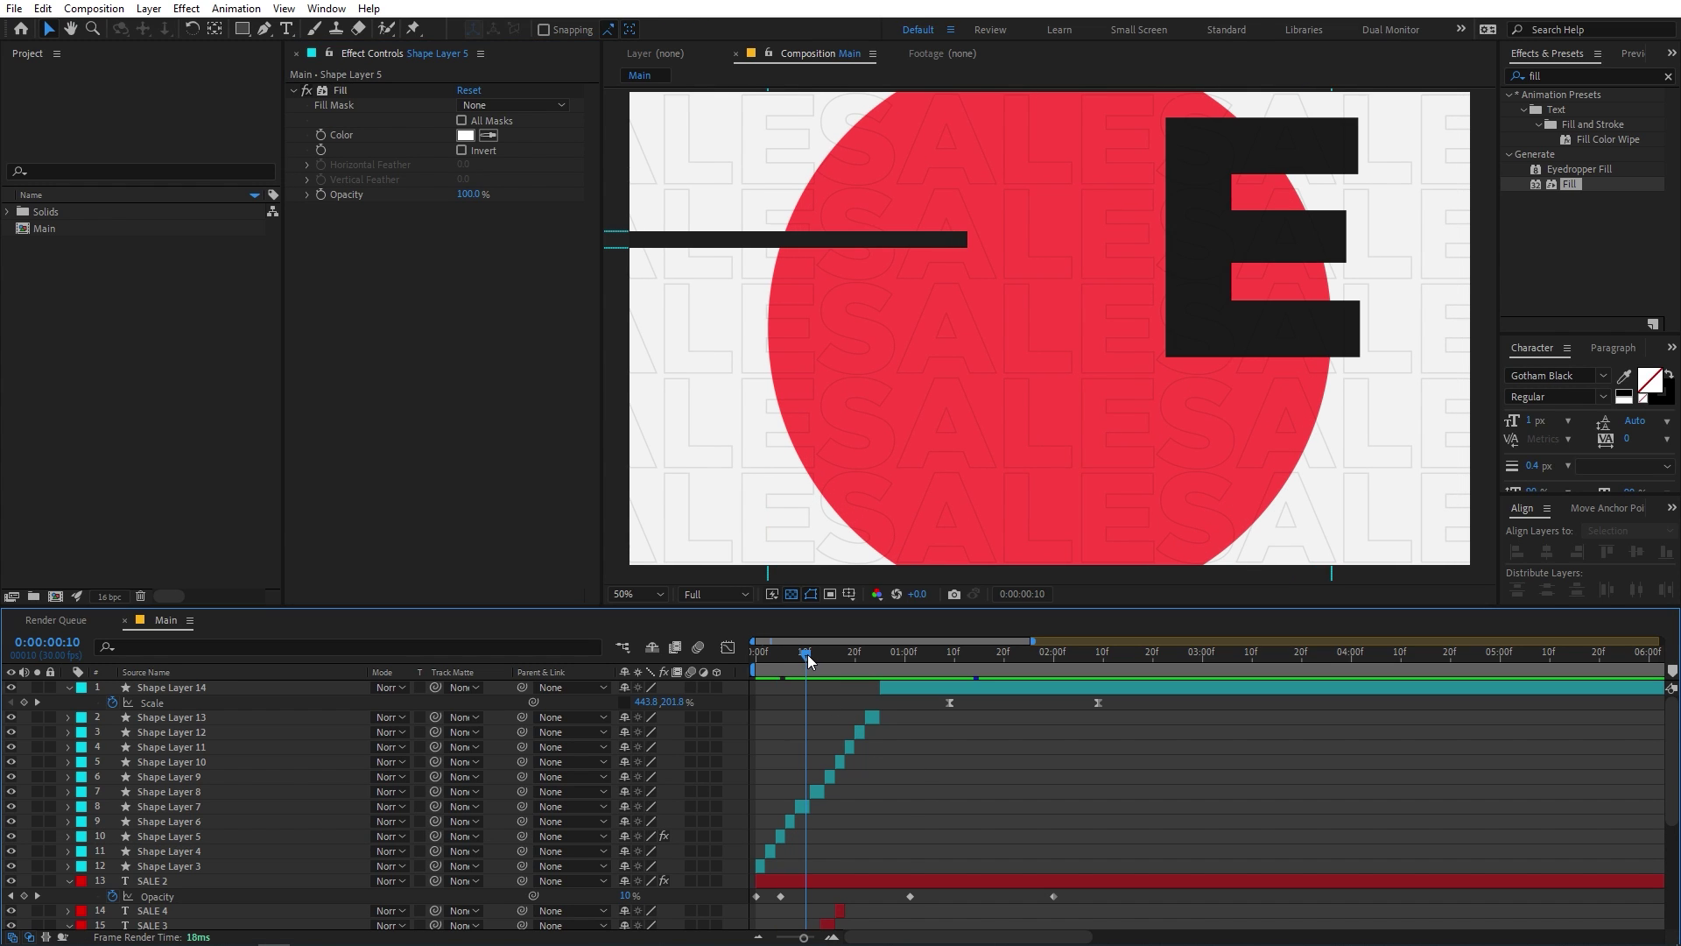
left_click(1200, 236)
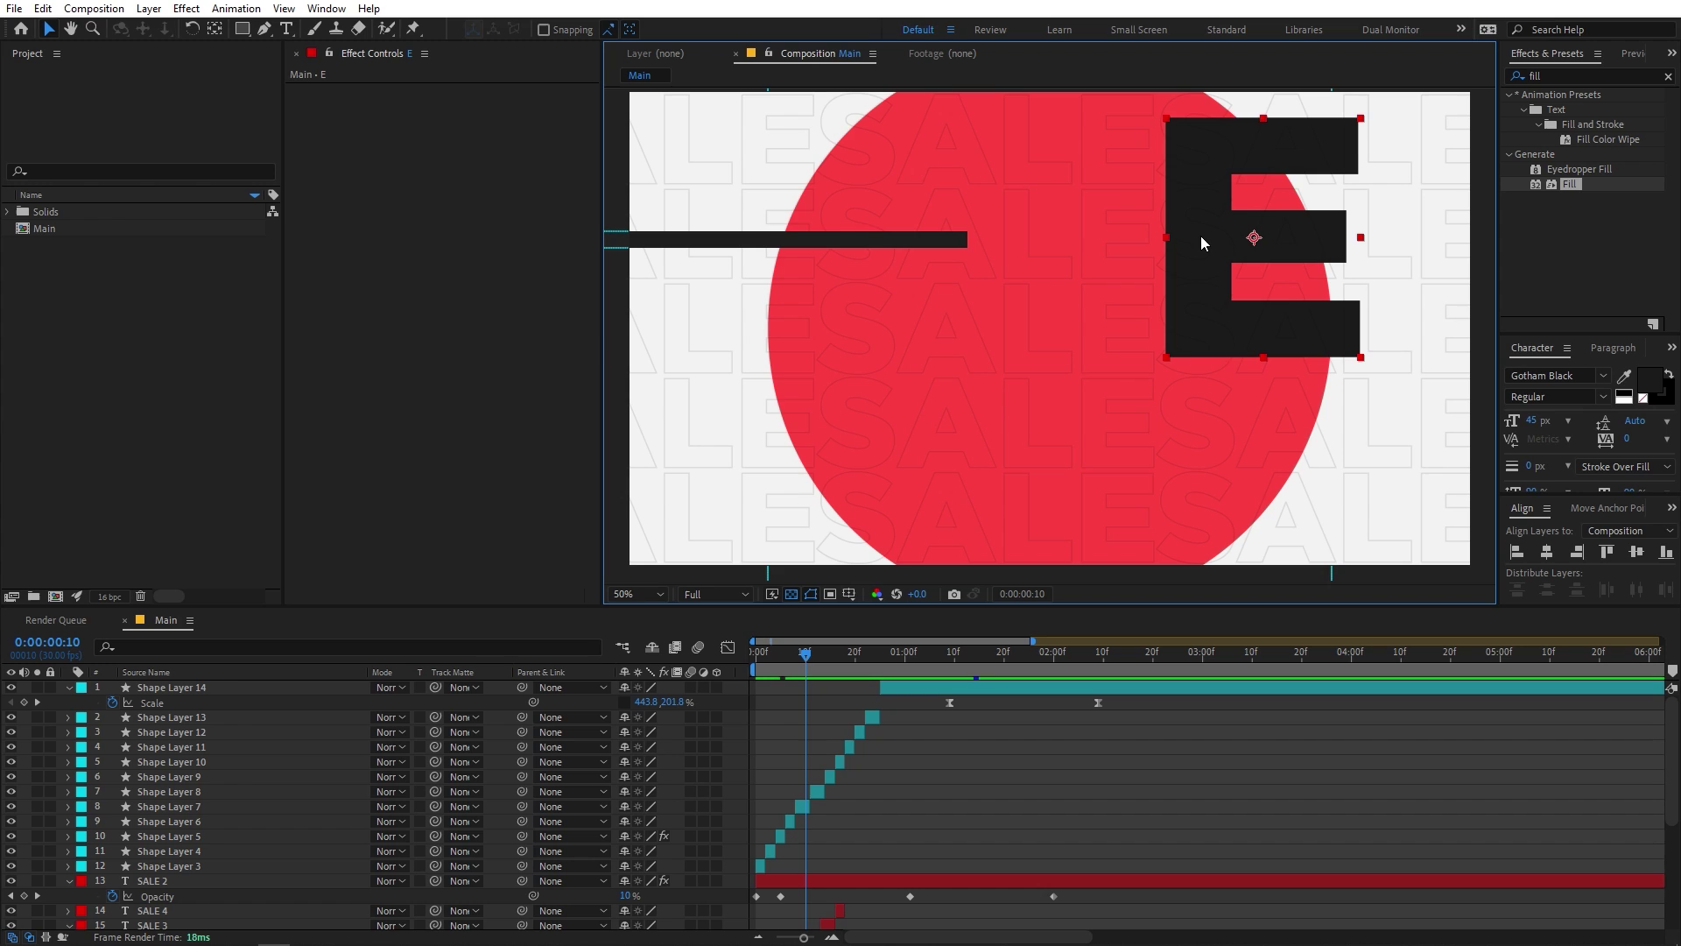
key("ctrl+alt+shift+e")
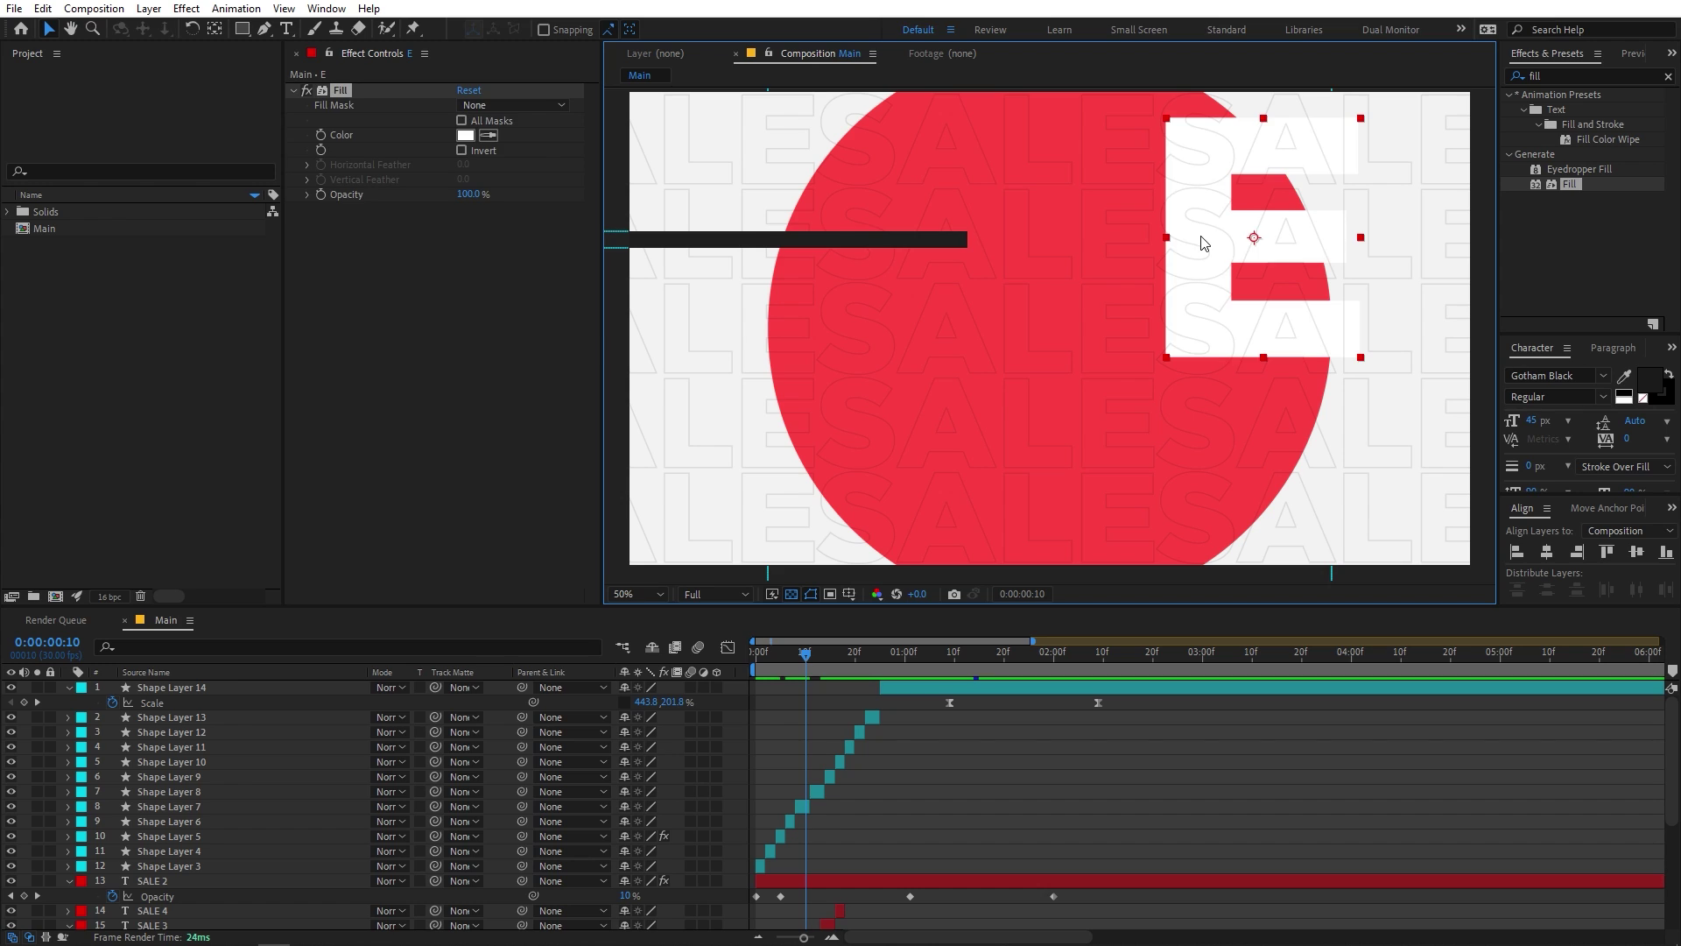
Apply the white Fill effect to Shape Layer 8, the square at 0:00:00:13, and to Shape Layer 11.
left_click(847, 244)
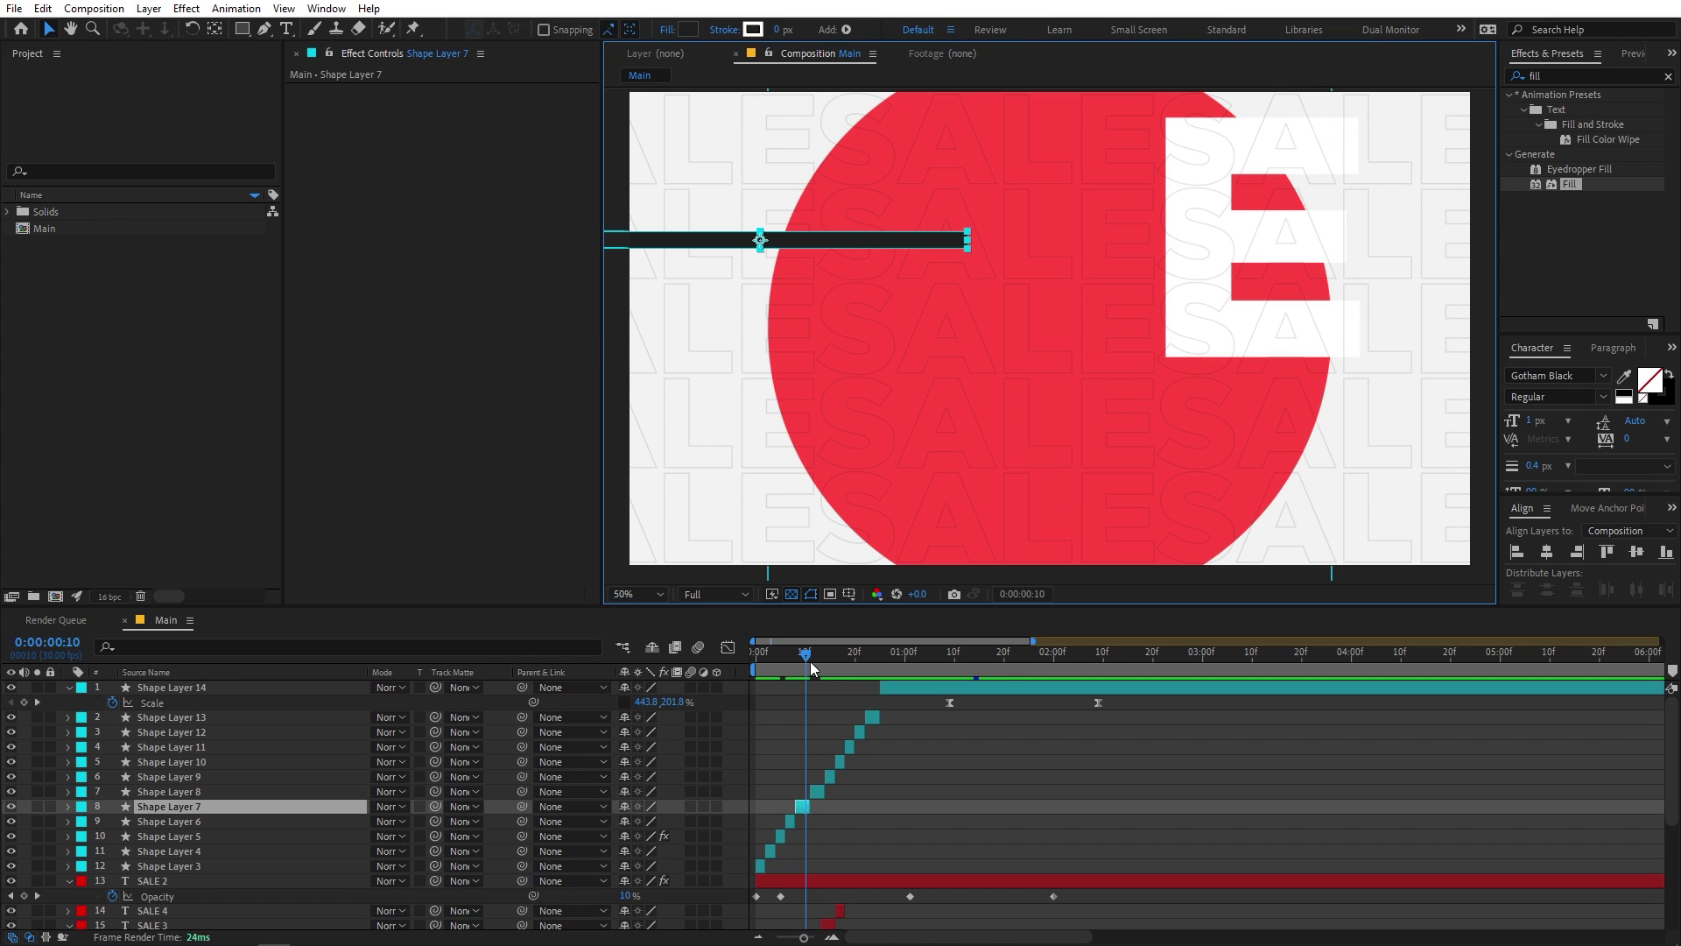
left_click_drag(810, 660, 826, 665)
left_click(1058, 343)
key("ctrl+alt+shift+e")
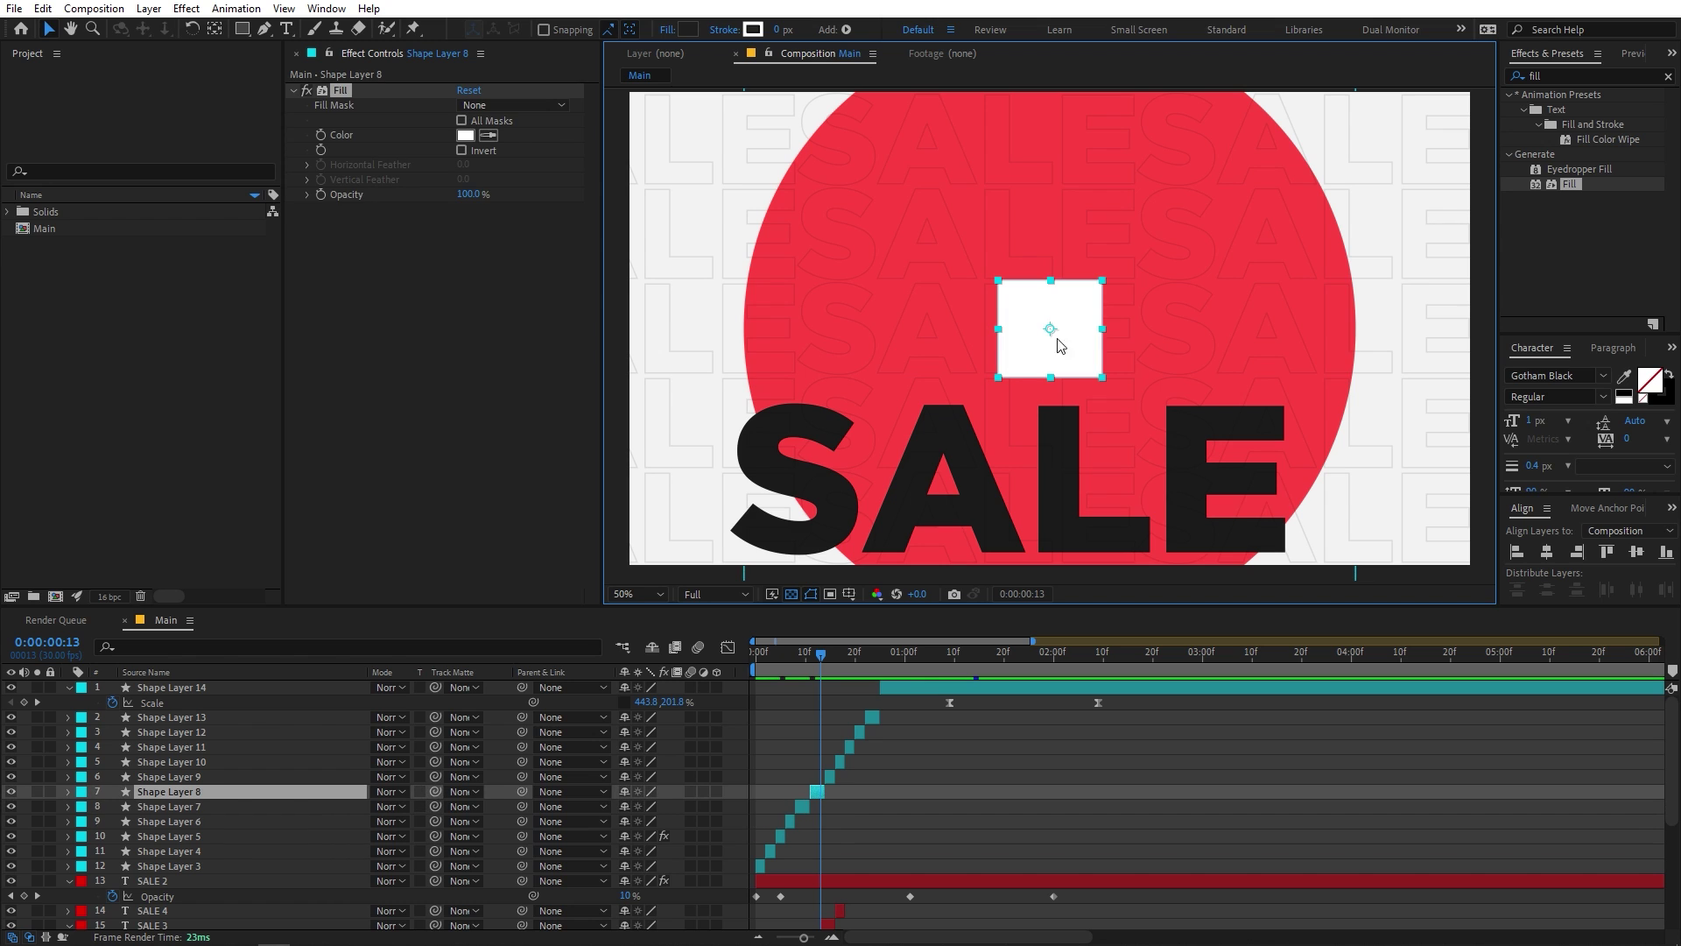
left_click(849, 746)
key("ctrl+alt+shift+e")
Preview the animation from the start to check the white flickering shapes.
left_click_drag(839, 656, 846, 658)
key("Home")
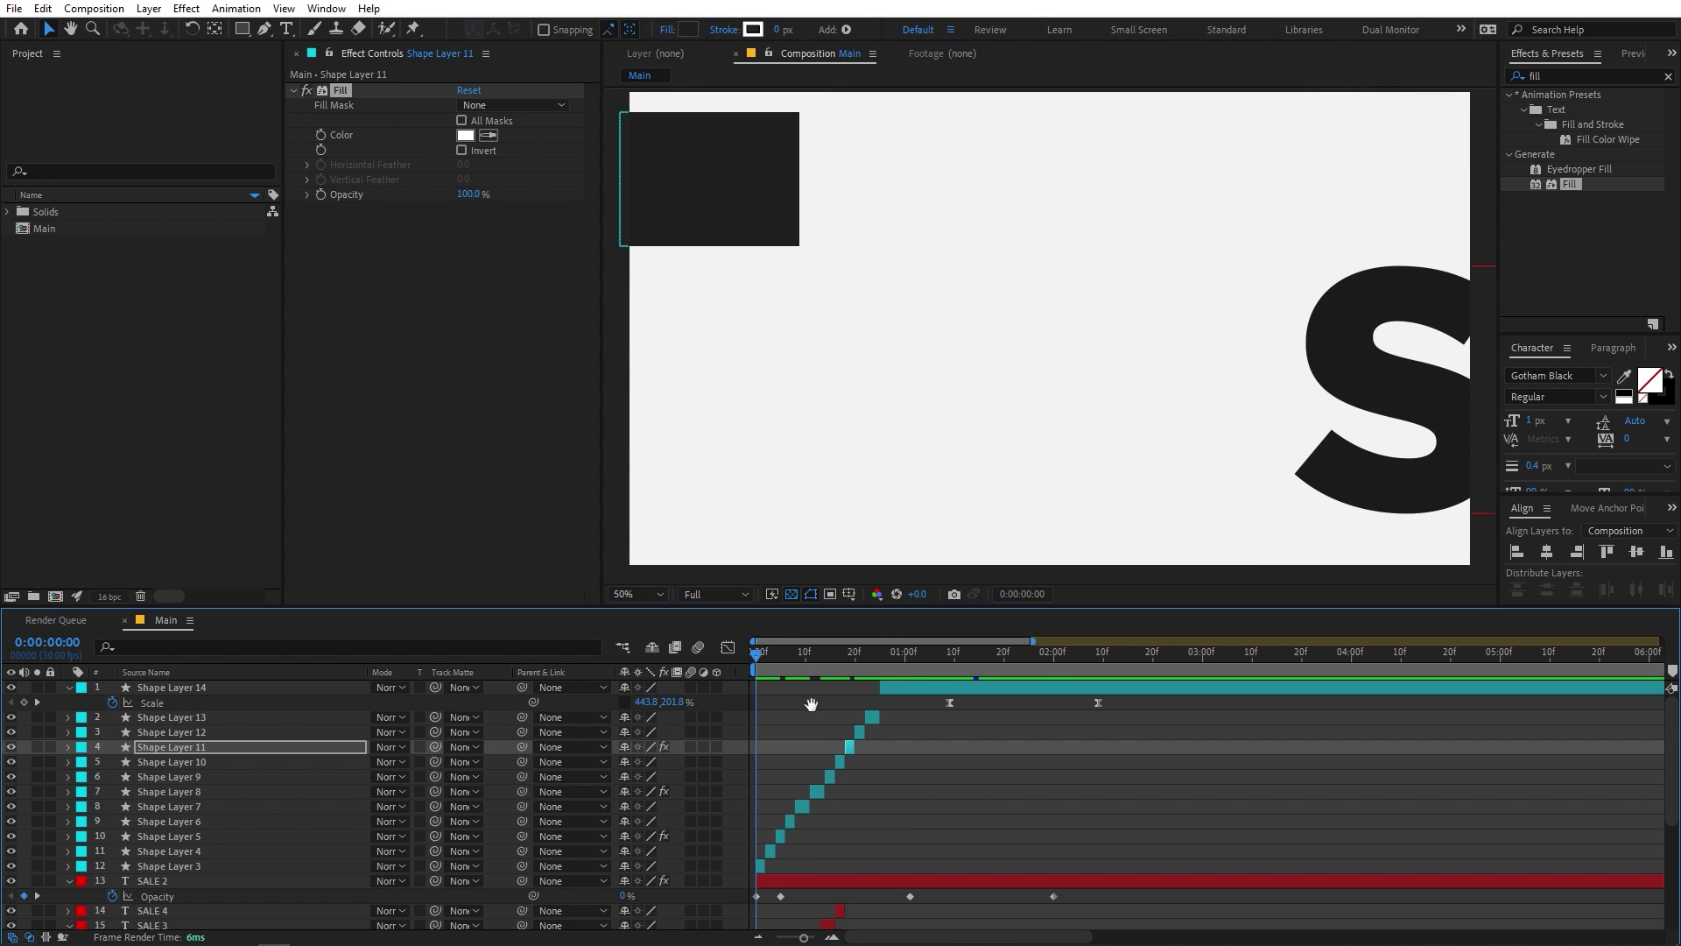
key("space")
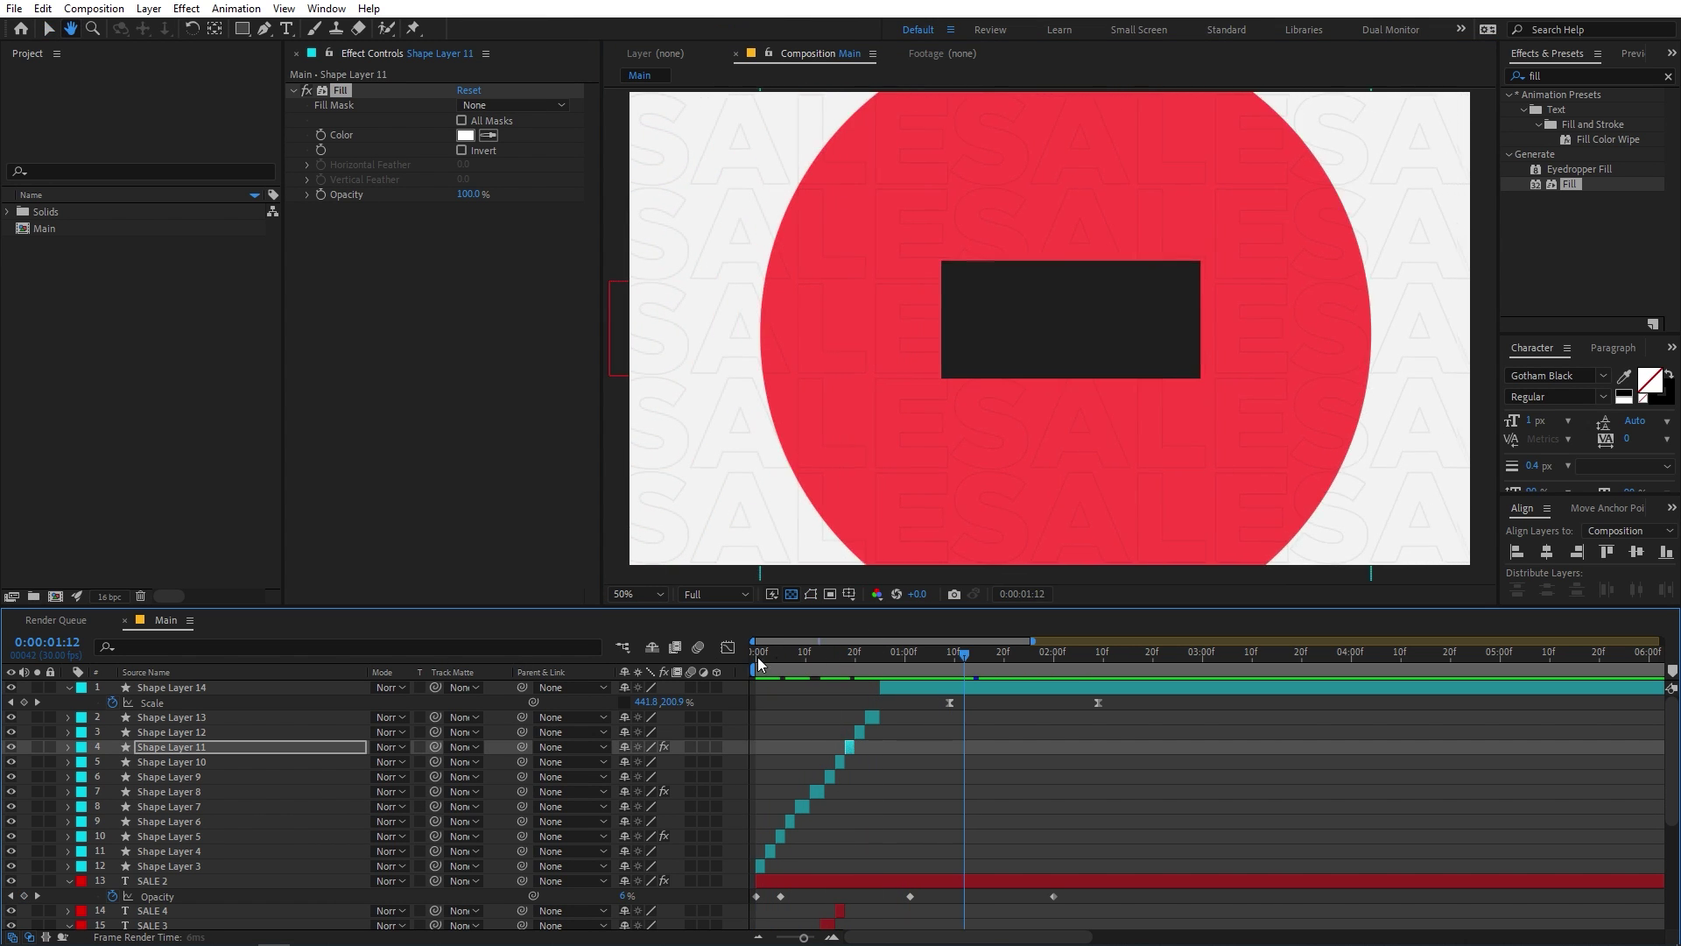
left_click_drag(759, 657, 891, 666)
Replay the animation and move Shape Layer 14's last Scale keyframe slightly earlier.
key("Home")
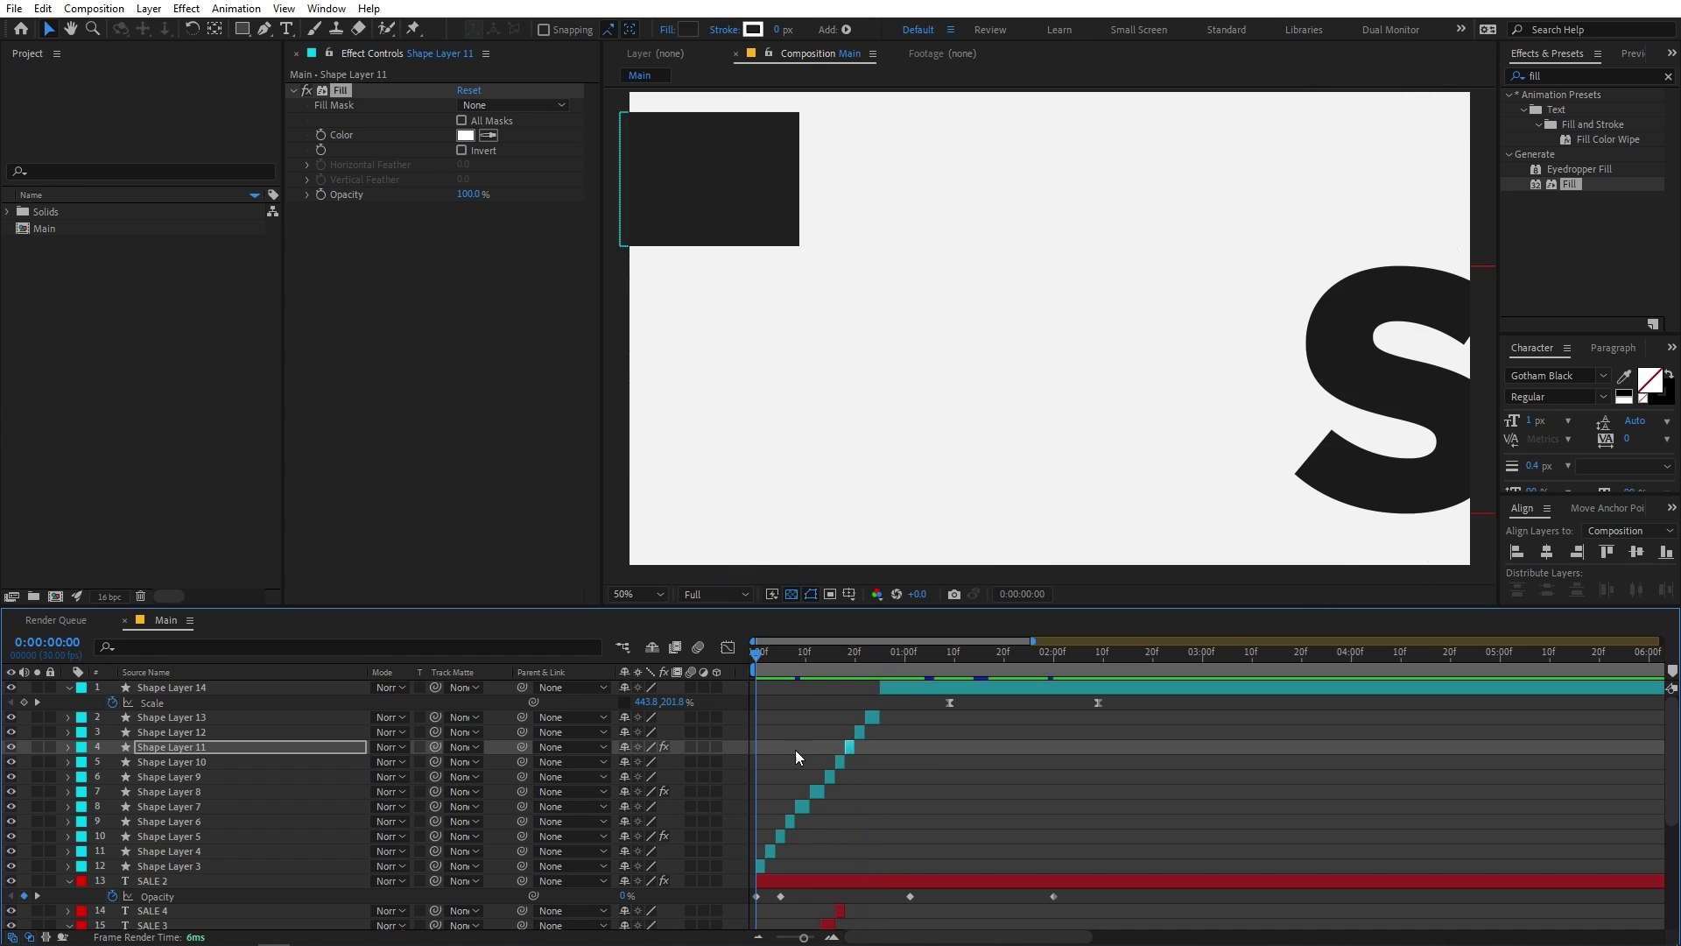
key("space")
left_click_drag(1098, 702, 1075, 702)
left_click_drag(986, 672, 1028, 670)
Keyframe Position on Black and Friday to slide in from about 106 px right, from 0:00:01:25 to Shape Layer 2's last Scale keyframe.
scroll(1070, 785, "down", 5)
left_click(1134, 293)
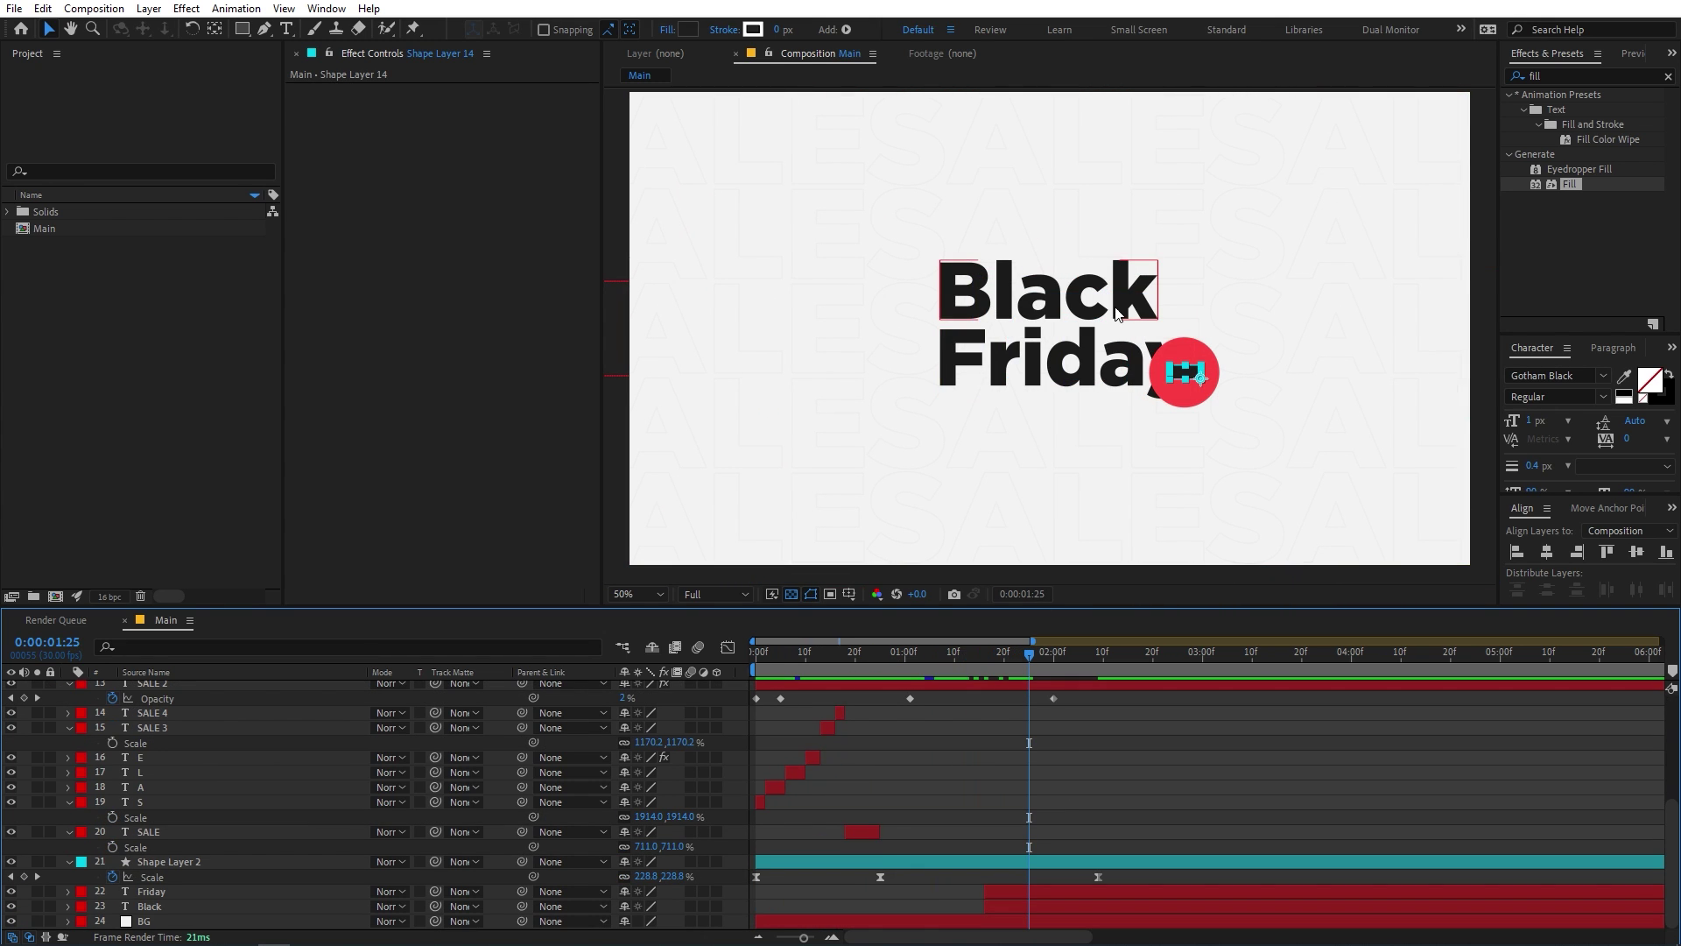
left_click(1012, 888, "shift")
key("p")
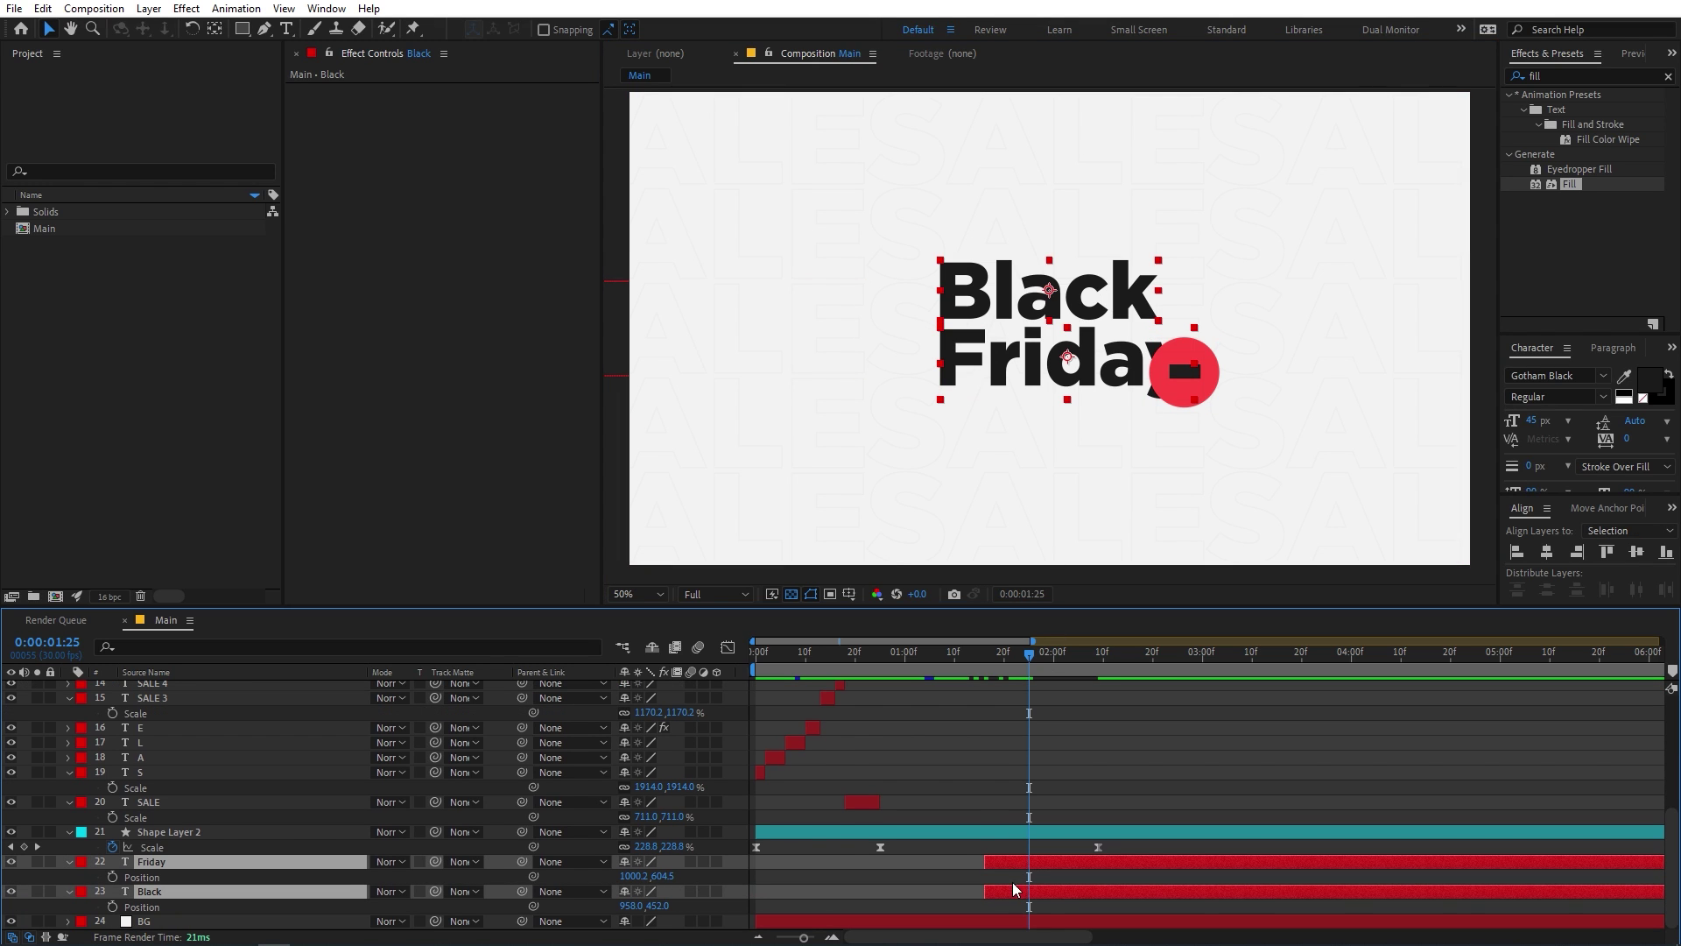
left_click(111, 876)
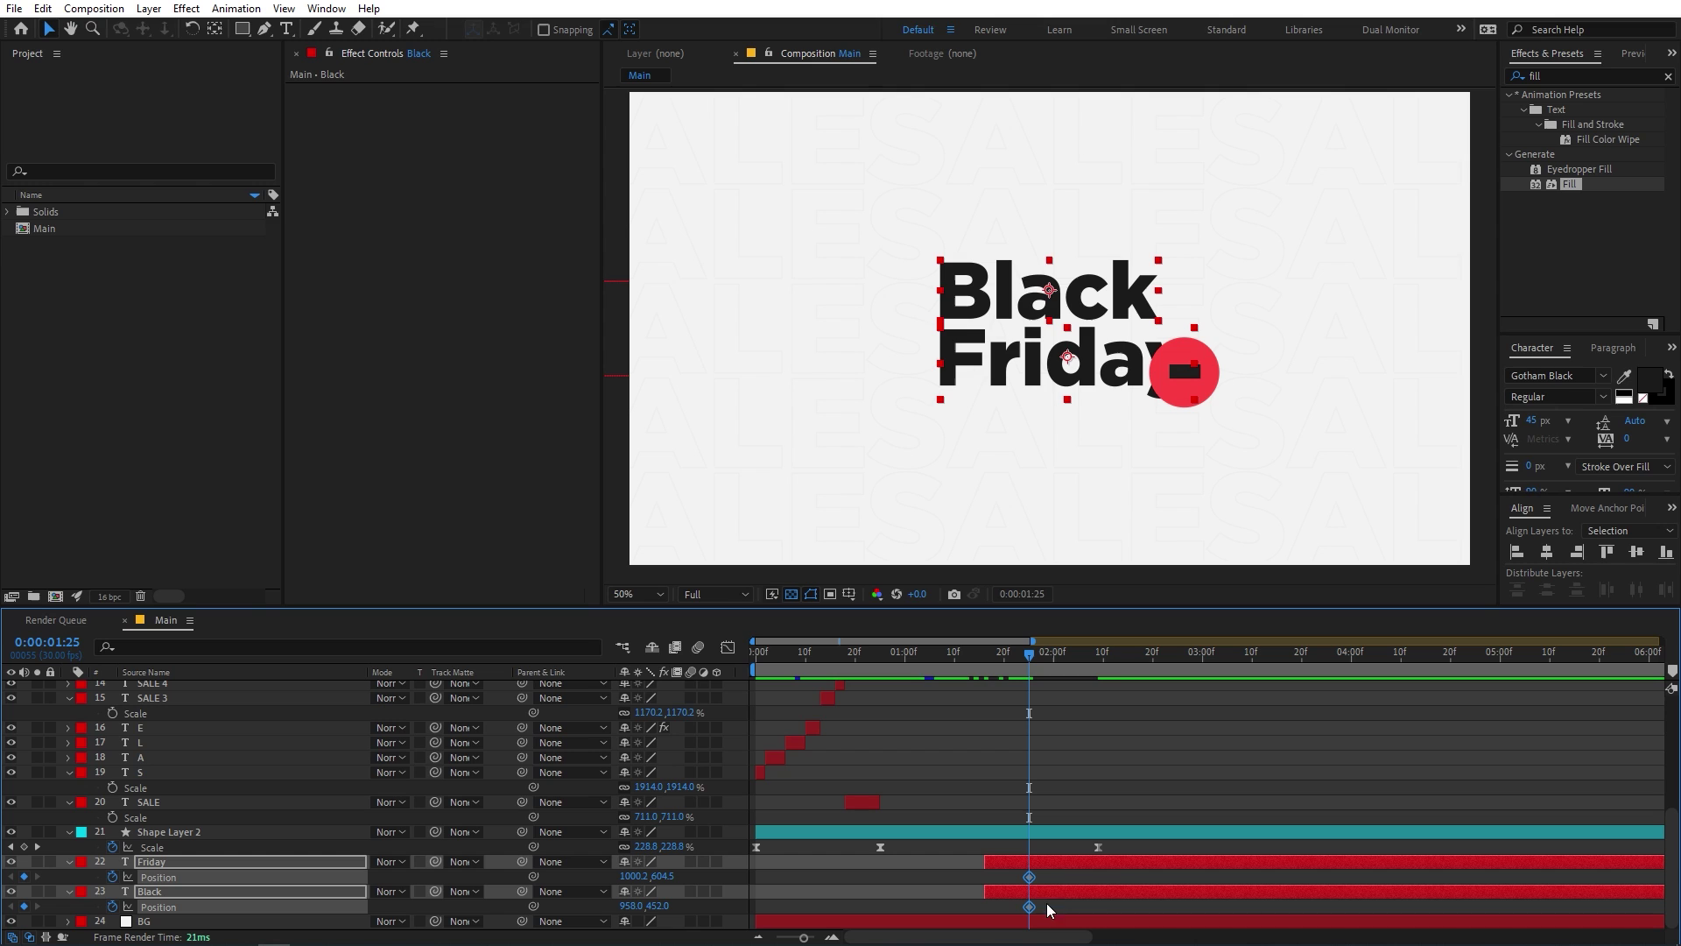
left_click_drag(1029, 878, 1099, 885)
left_click_drag(1084, 299, 1128, 299)
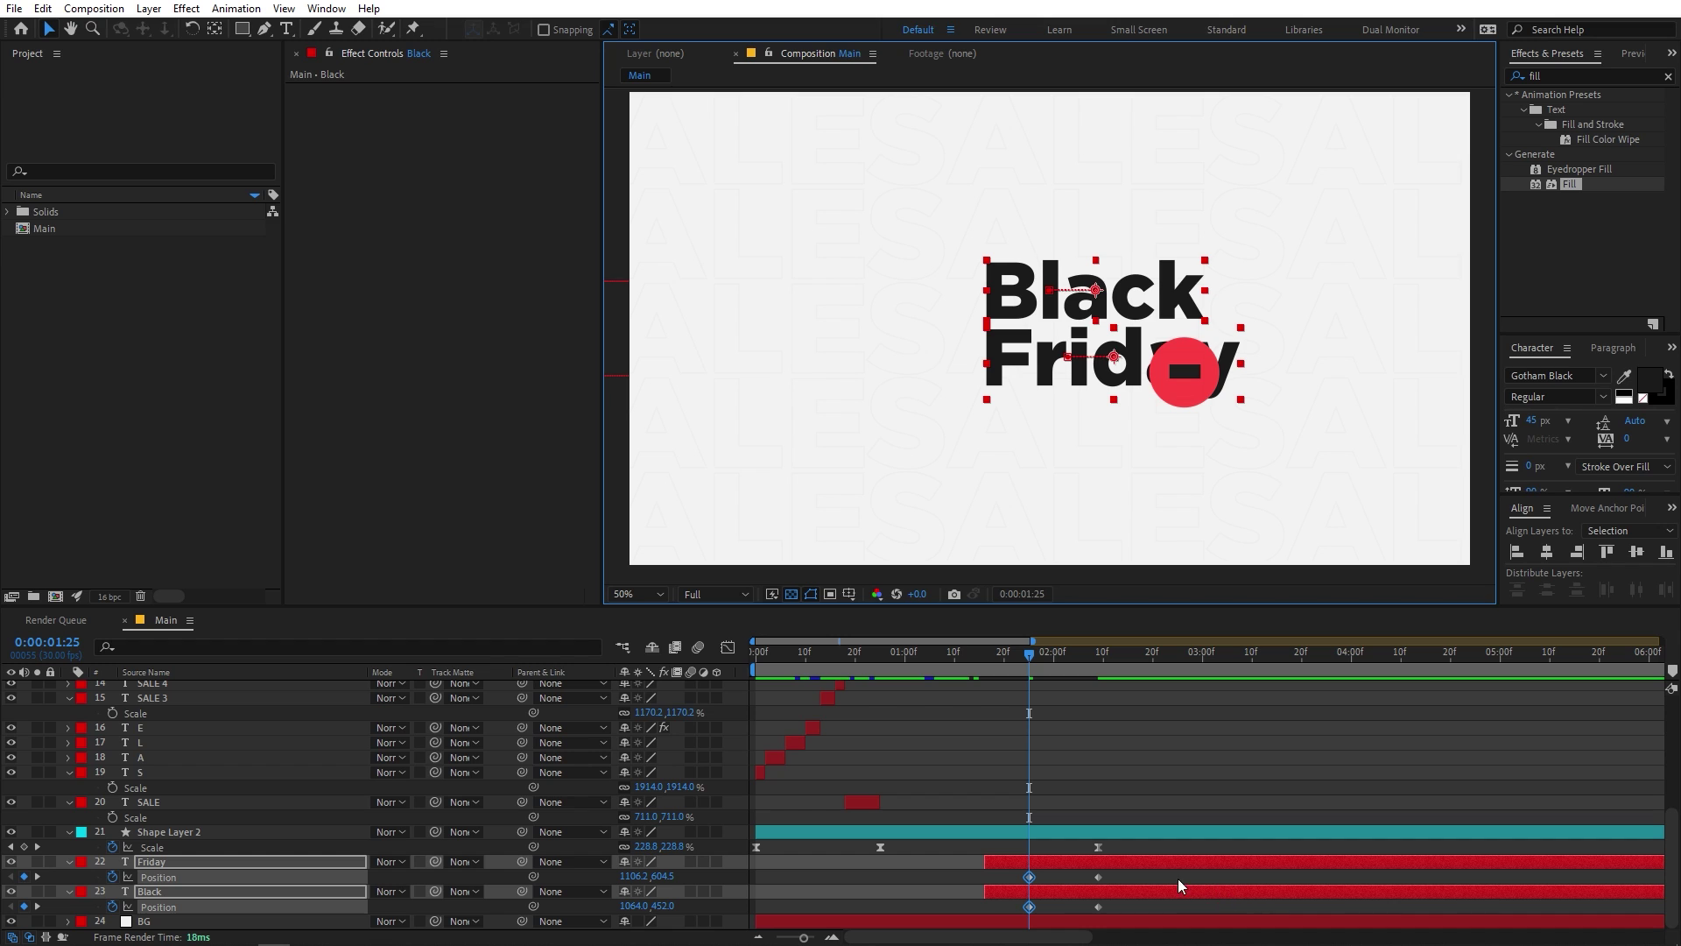
Apply Easy Ease to the Position keyframes of Black and Friday and shape their speed graph into a sharp central peak.
left_click_drag(1138, 872, 954, 915)
key("F9")
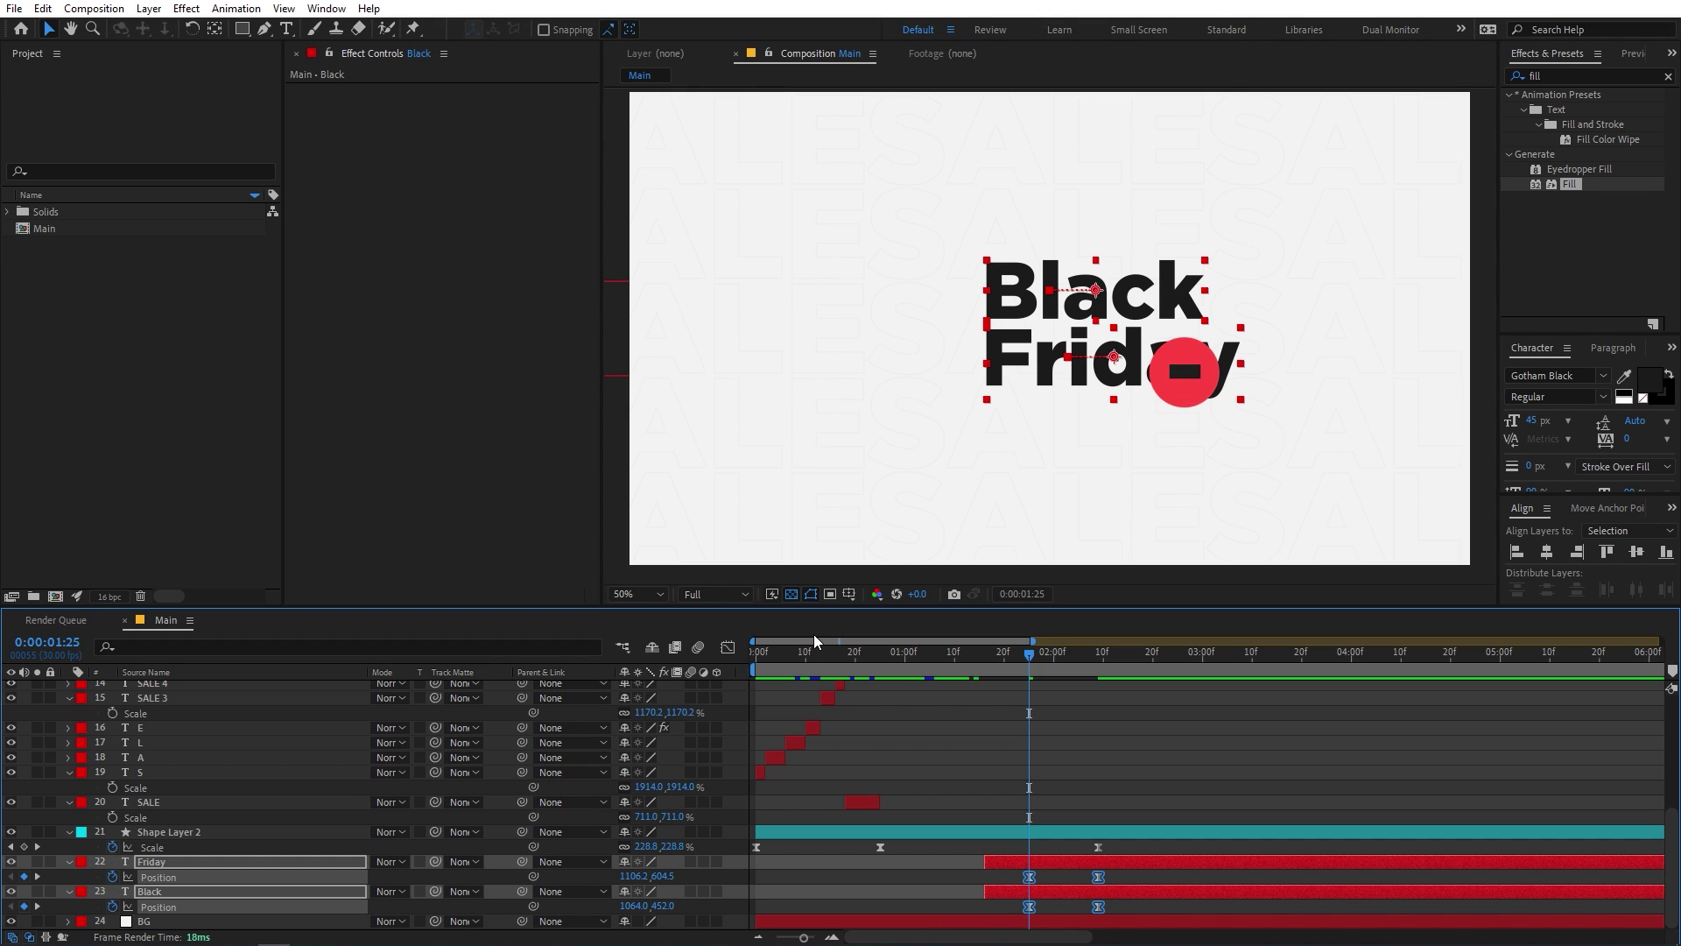
left_click(728, 649)
mouse_move(1052, 885)
left_mouse_down()
mouse_move(1037, 891)
mouse_move(1064, 886)
left_mouse_up()
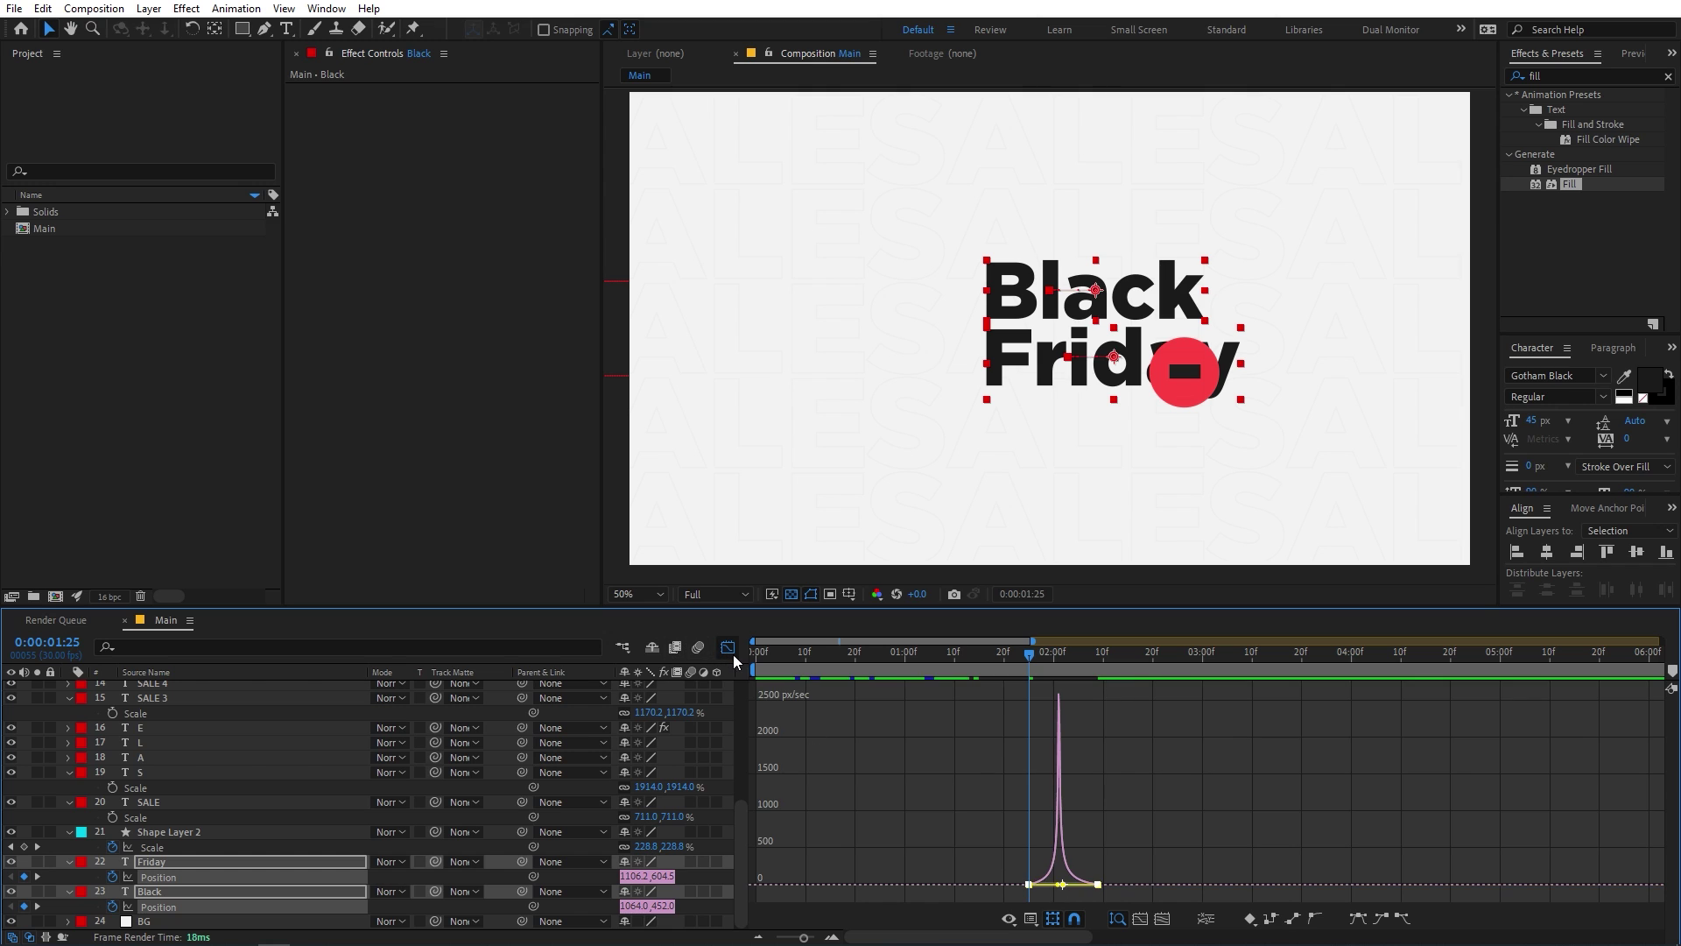
left_click(728, 650)
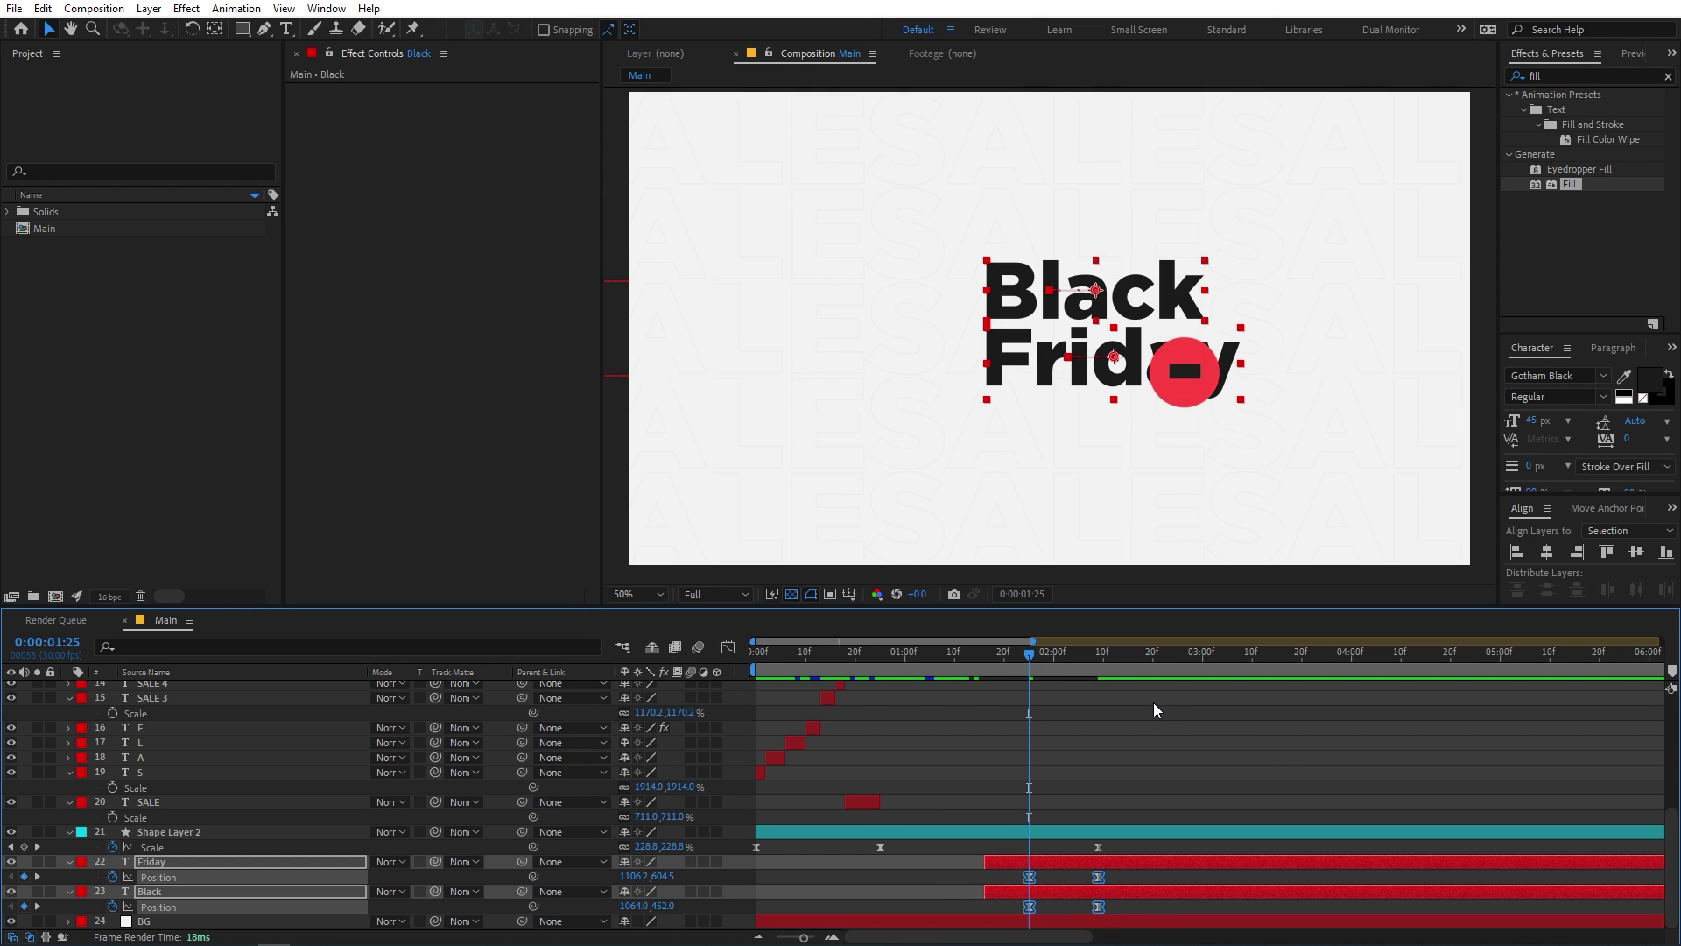
Move the Position keyframes of Black and Friday to start at 0:00:01:19, and offset the Friday layer about four frames later.
key("space")
left_click(1003, 667)
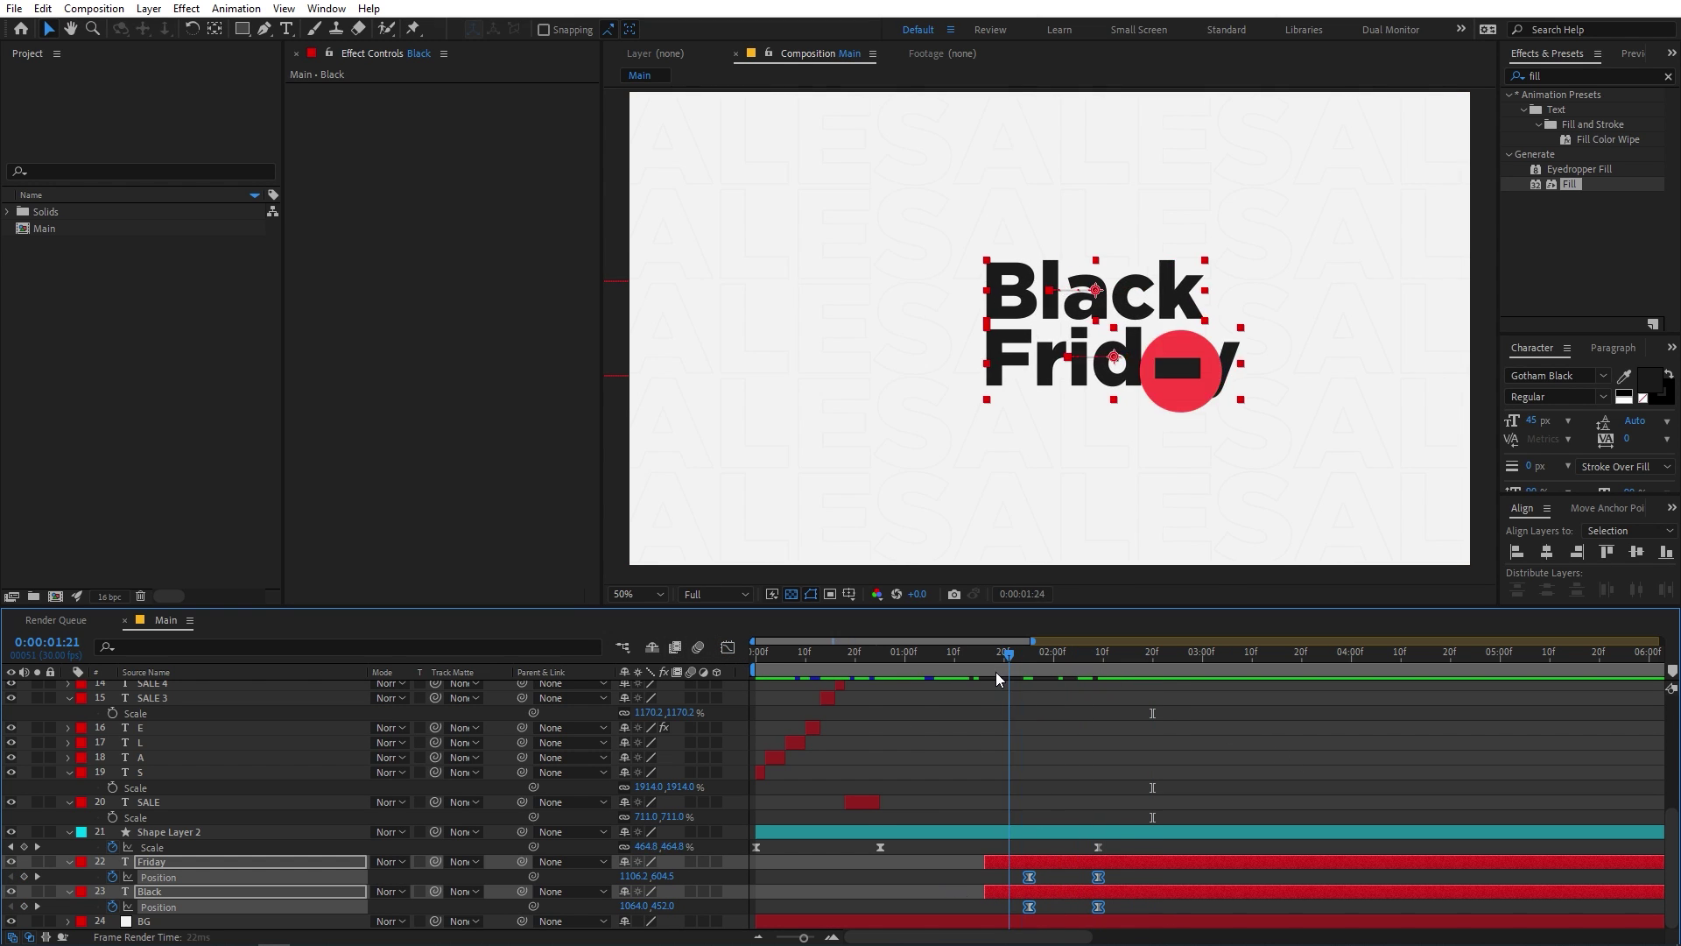
mouse_move(996, 671)
left_mouse_down()
mouse_move(969, 679)
mouse_move(999, 682)
left_mouse_up()
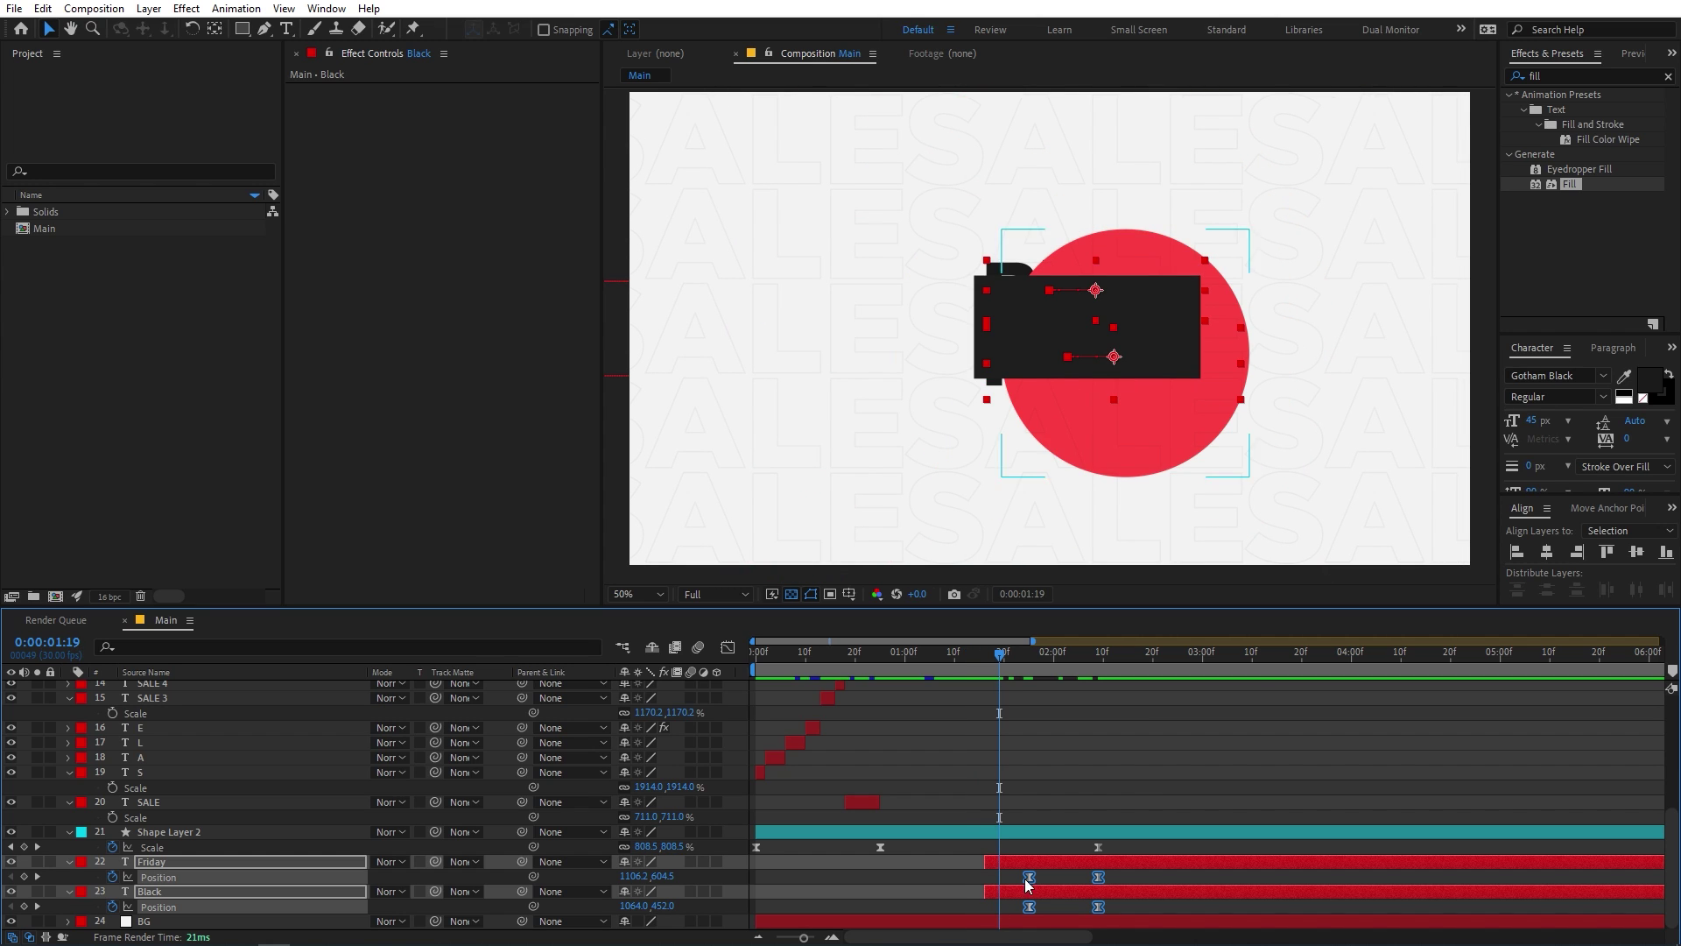
mouse_move(1028, 878)
left_mouse_down()
mouse_move(1013, 875)
mouse_move(1048, 864)
left_mouse_up()
left_click(1028, 875)
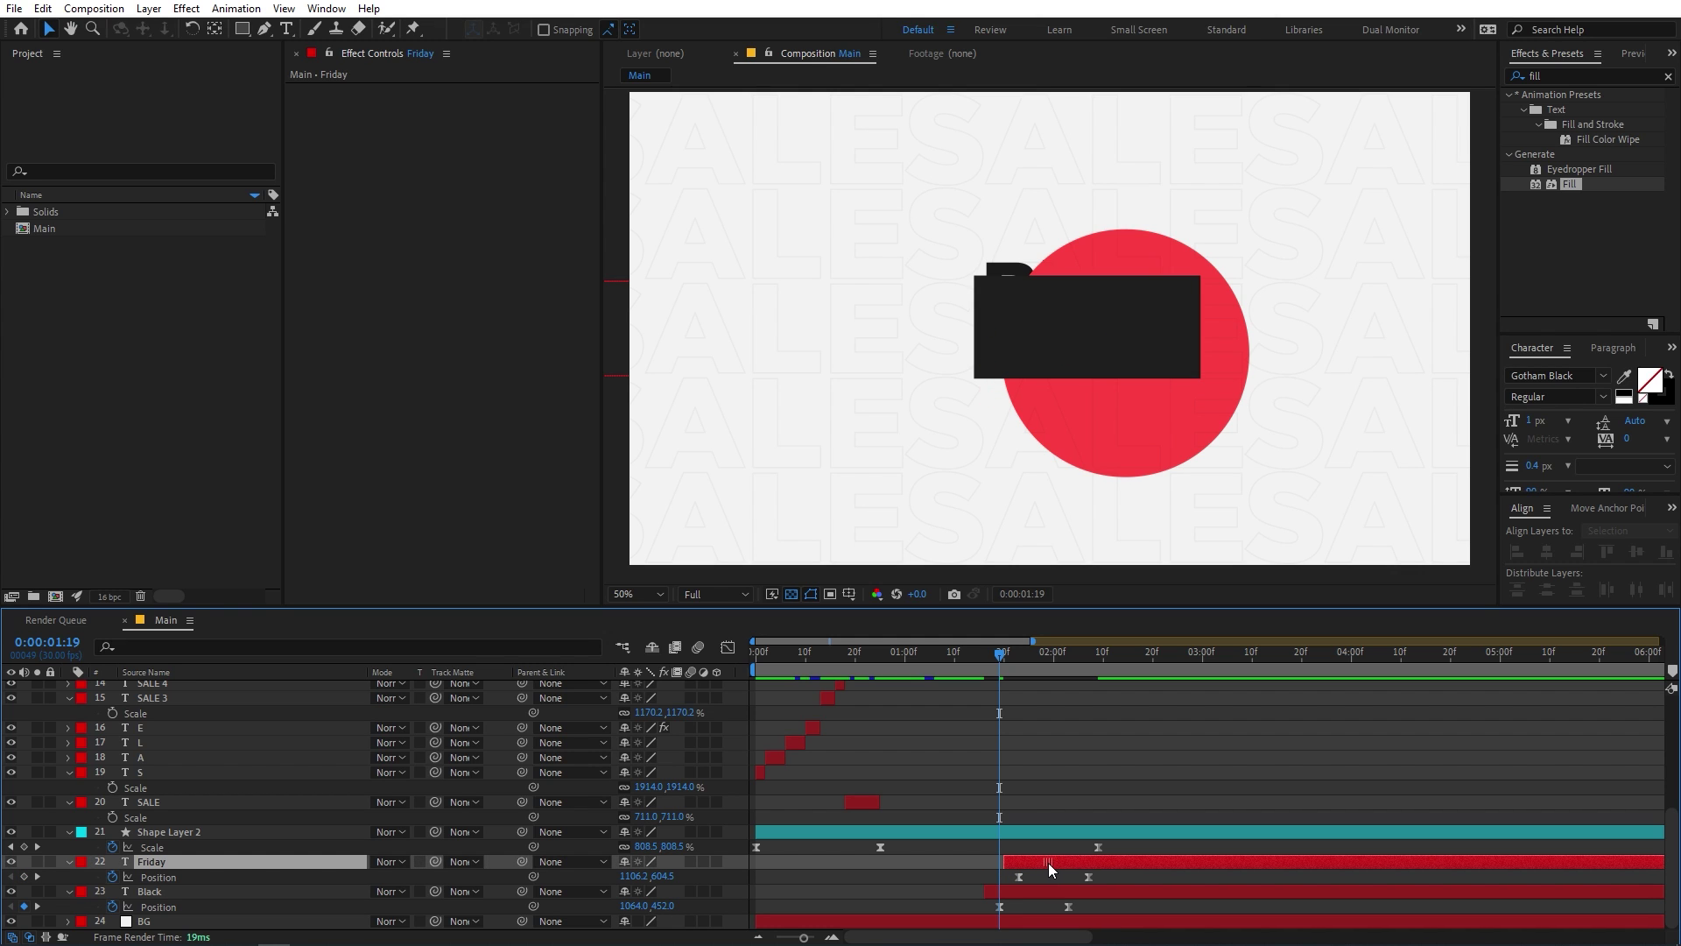
Extend the Friday layer's start to match Black, and move both layers about five frames earlier.
left_click(972, 670)
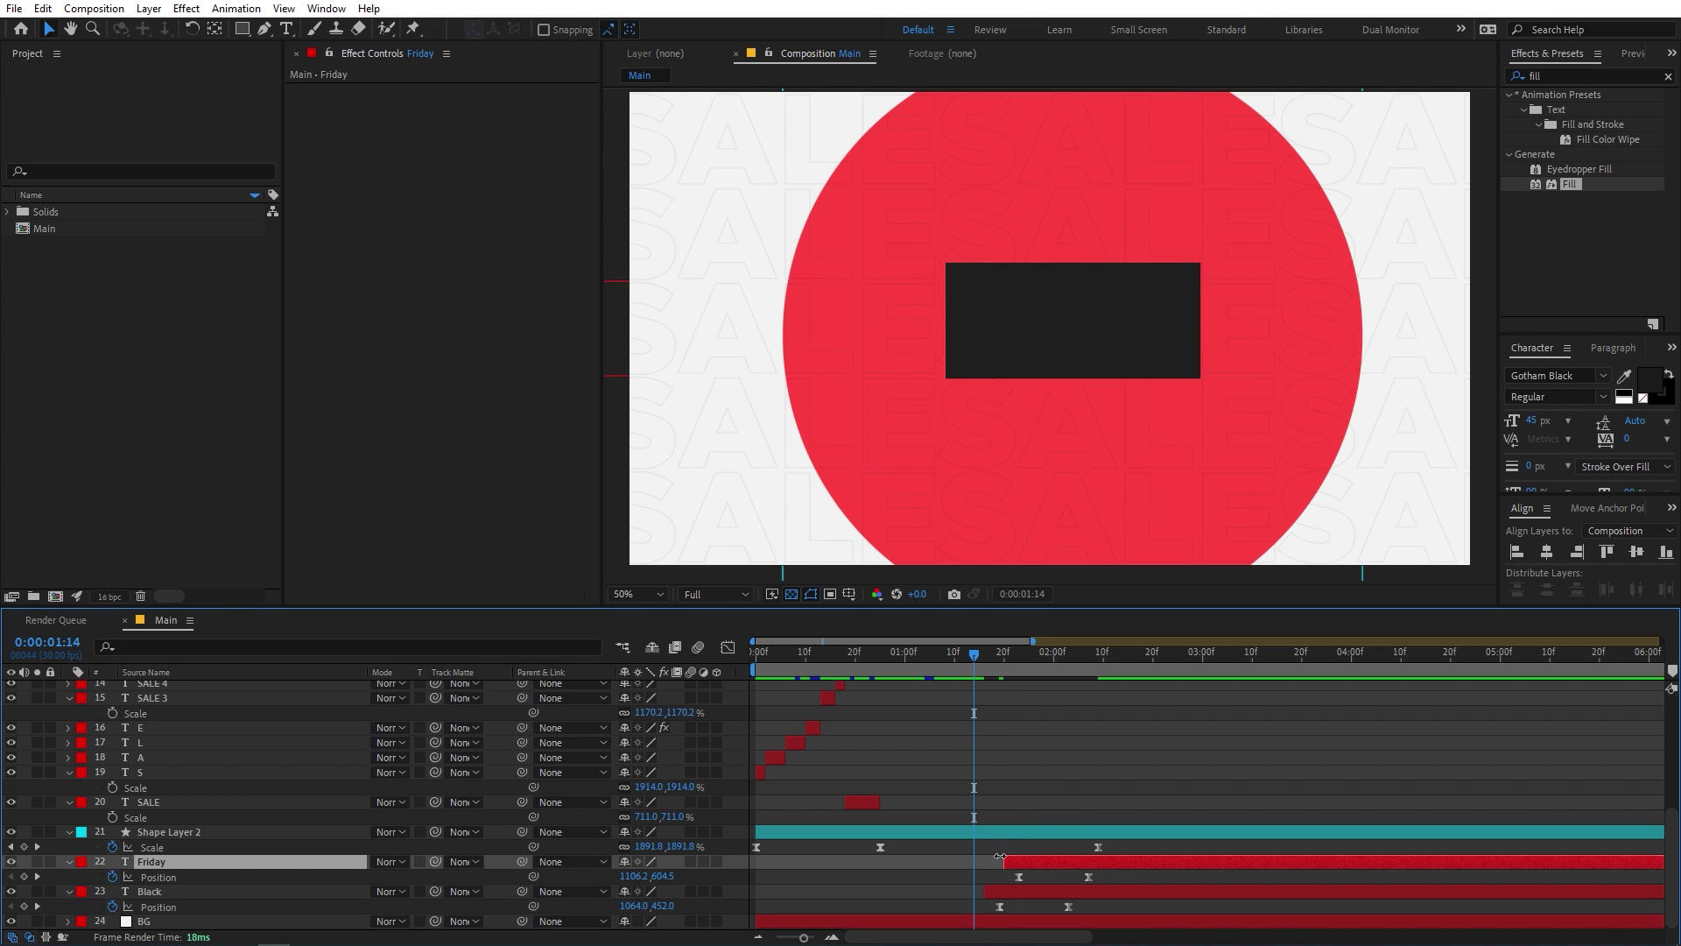
key("space")
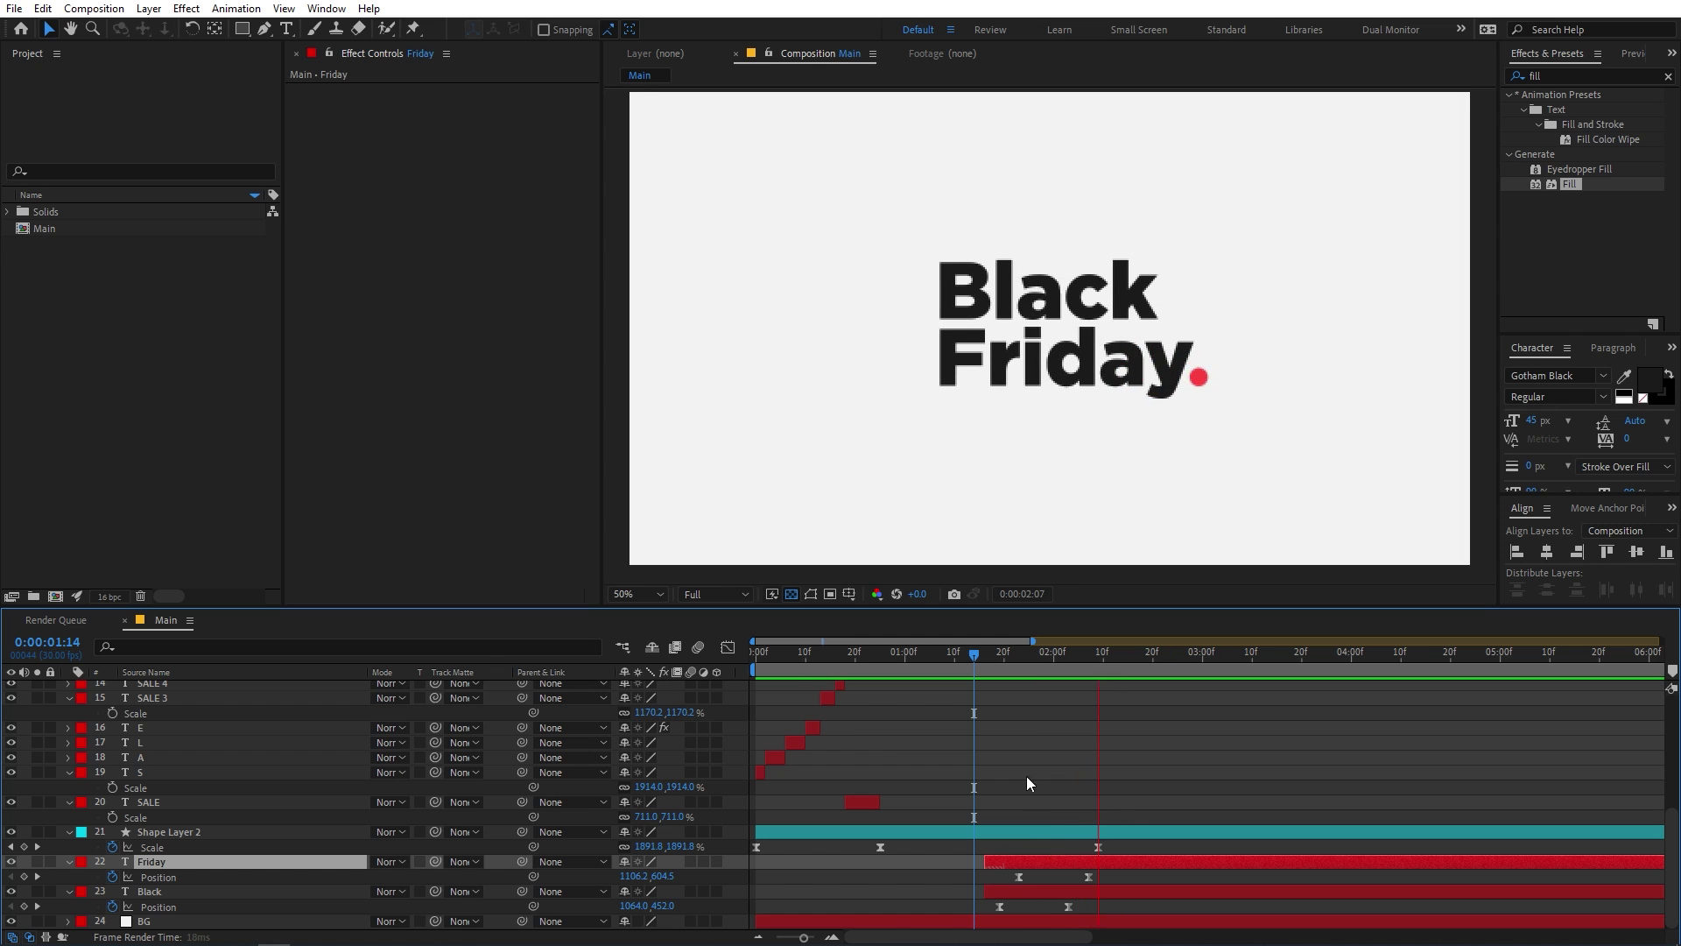
left_click(1038, 895, "shift")
left_click_drag(1044, 893, 1016, 891)
Review the whole animation from the start and inspect the staggered title around 0:00:01:24.
key("Home")
key("space")
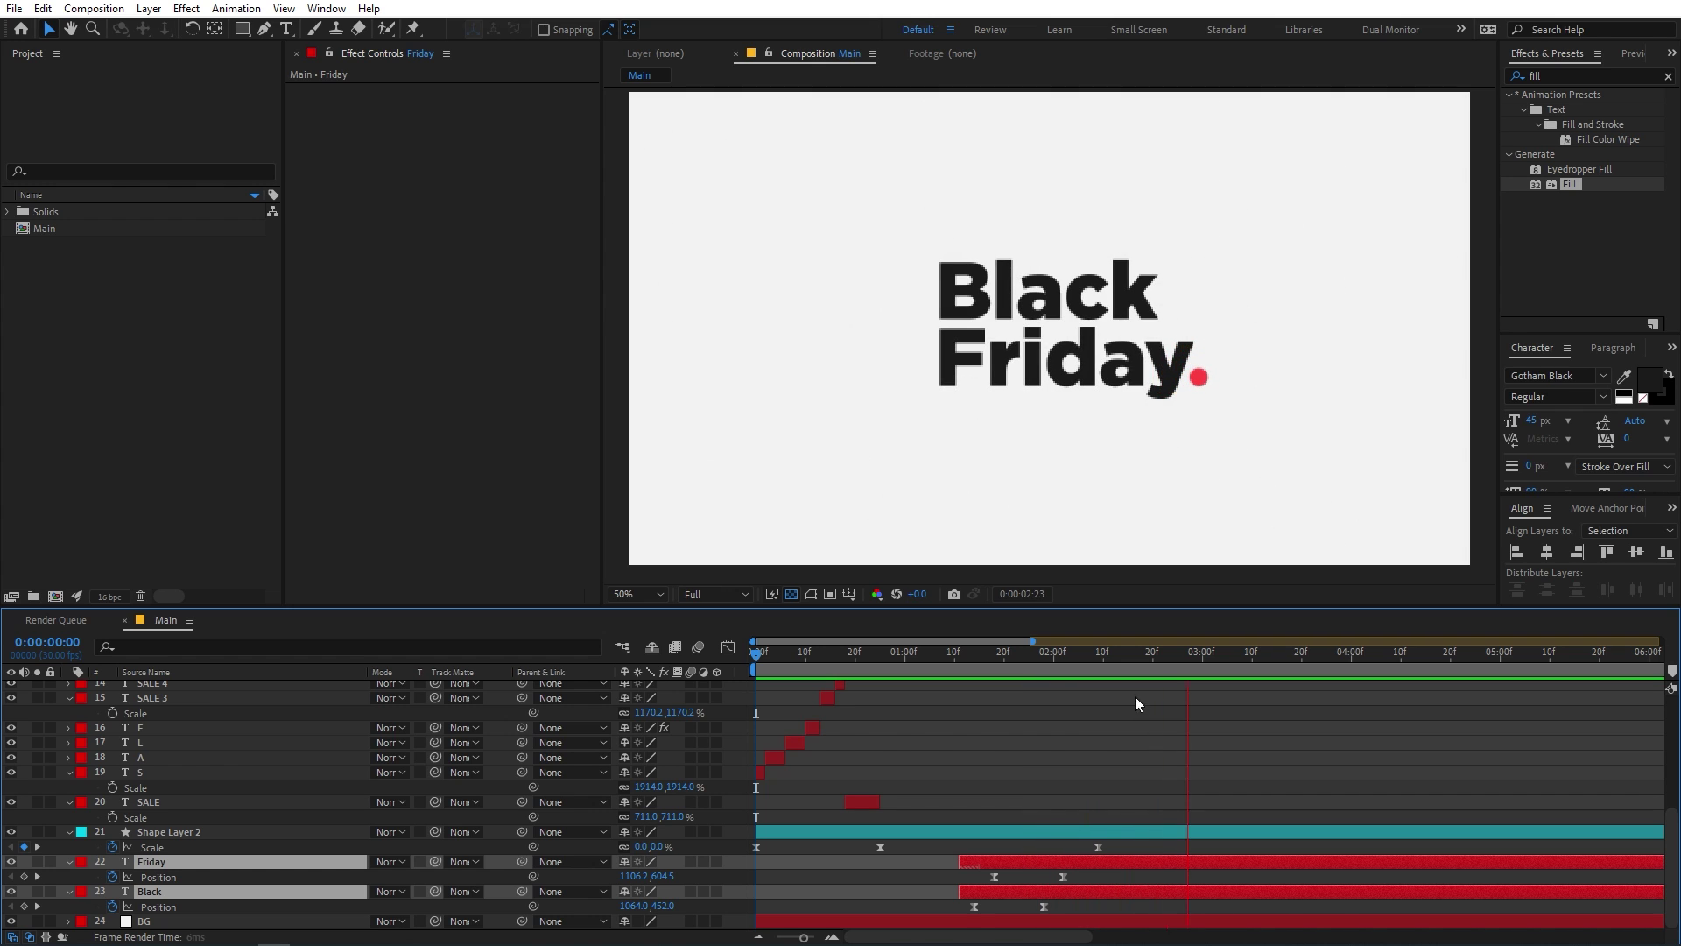
mouse_move(1059, 674)
left_mouse_down()
mouse_move(994, 674)
mouse_move(1061, 653)
left_mouse_up()
scroll(964, 727, "up", 5)
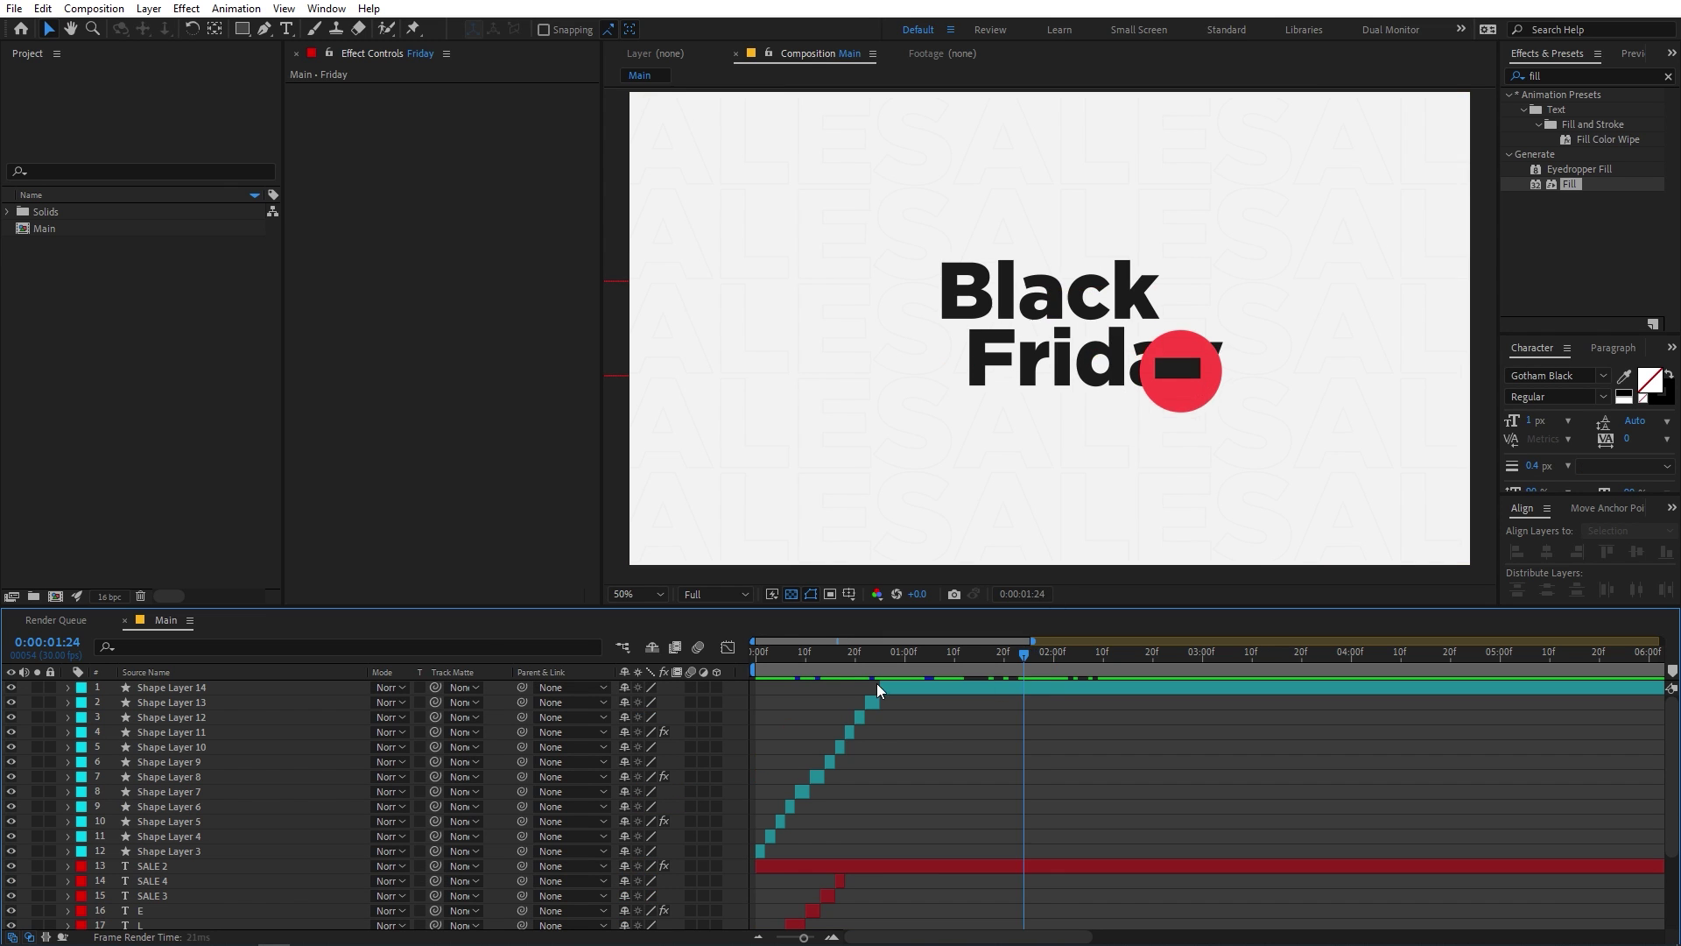
key("Home")
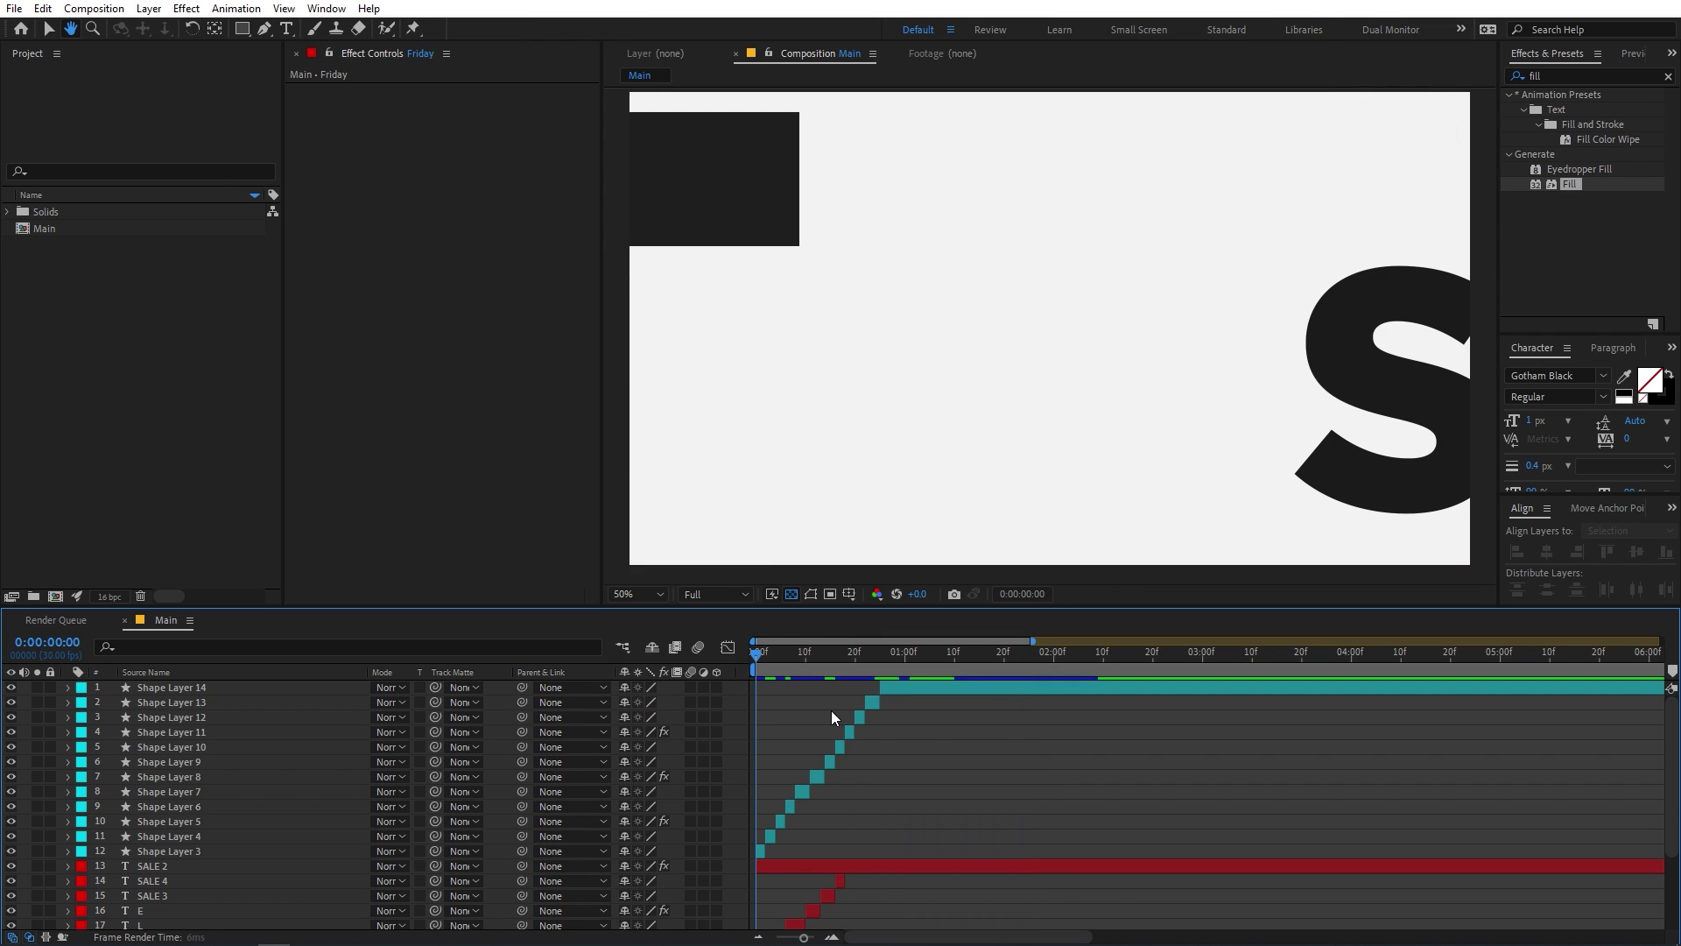
key("space")
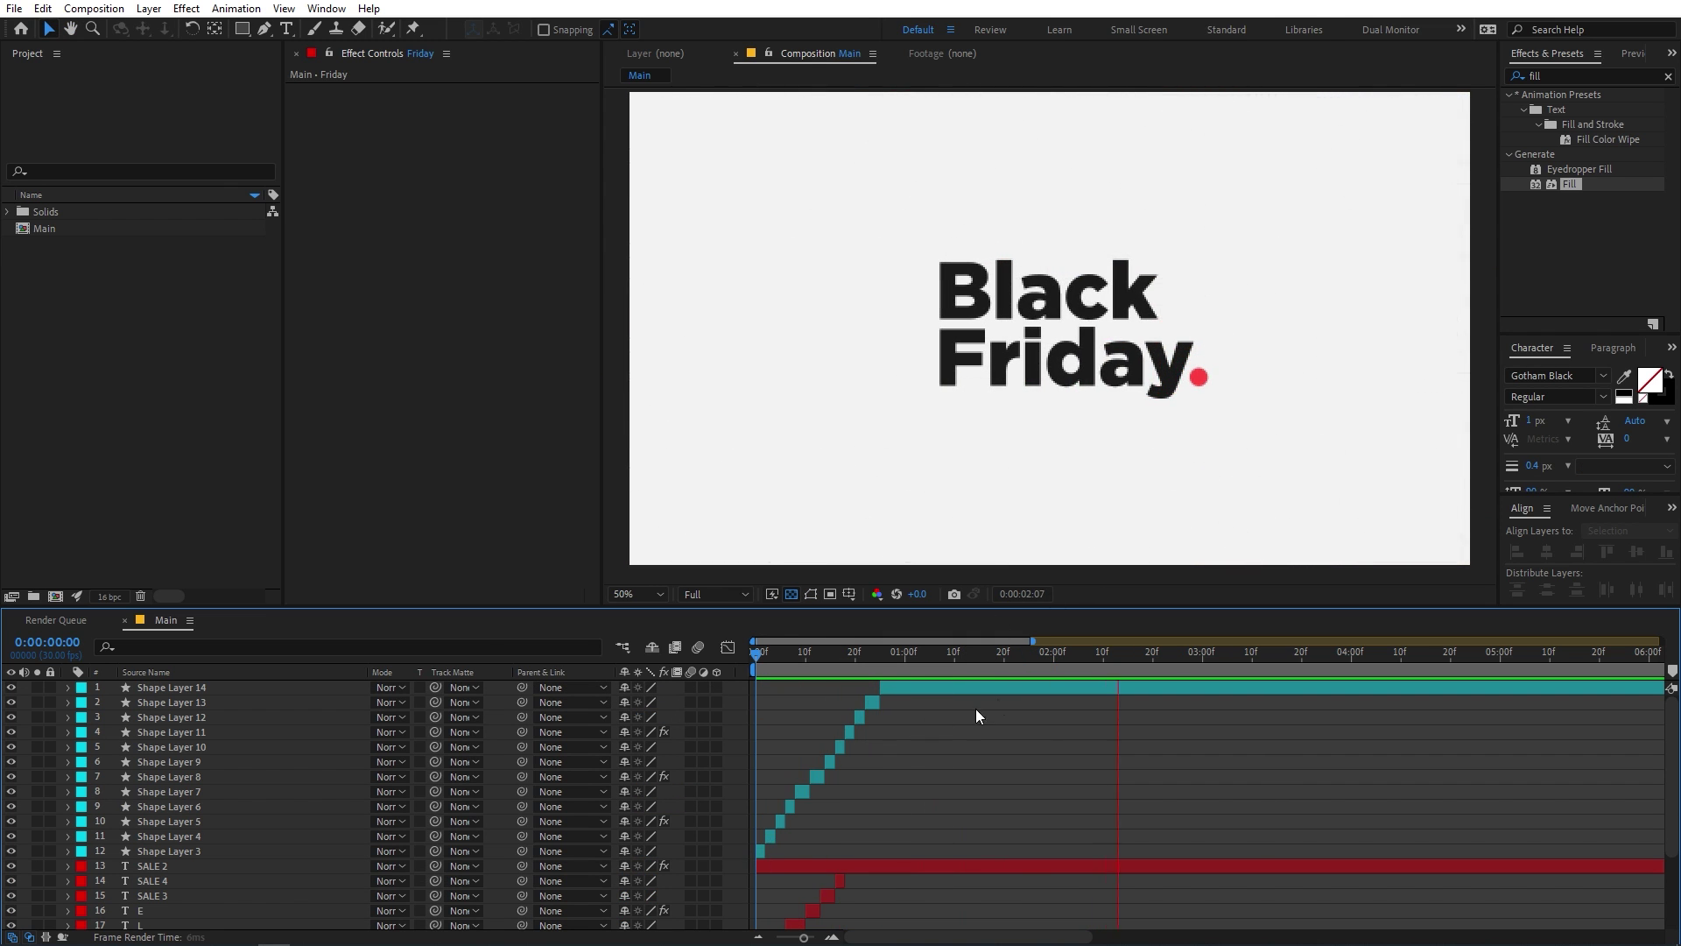
left_click(1058, 656)
Create a full-frame white solid above all other layers.
right_click(781, 726)
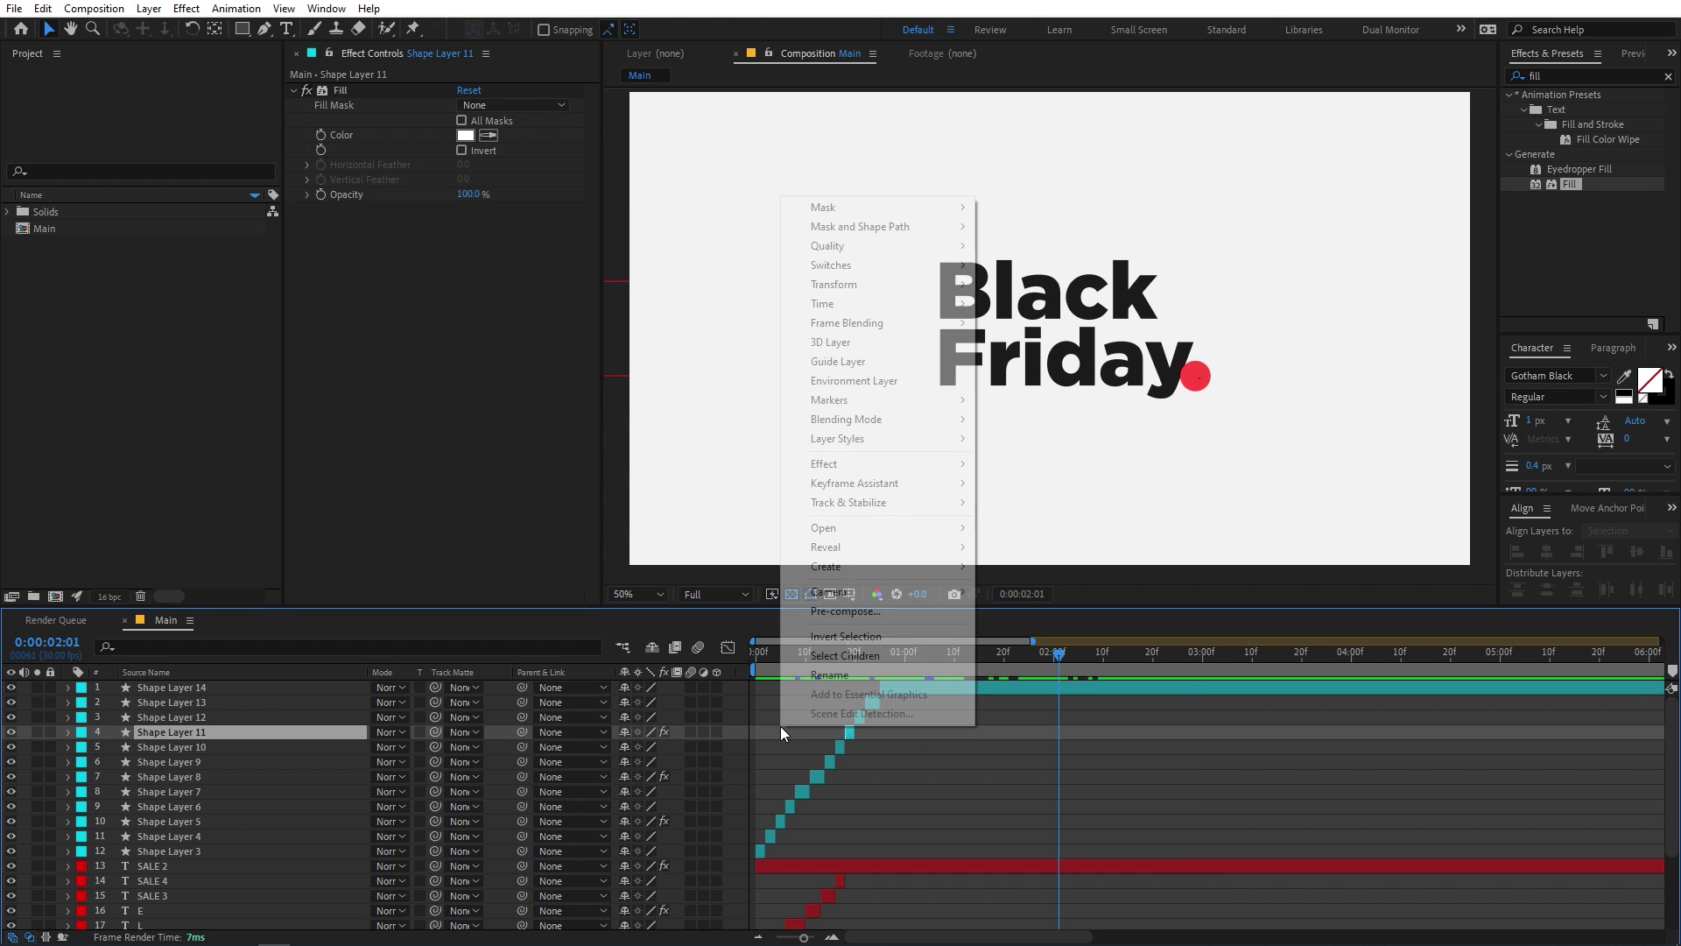
left_click(773, 732)
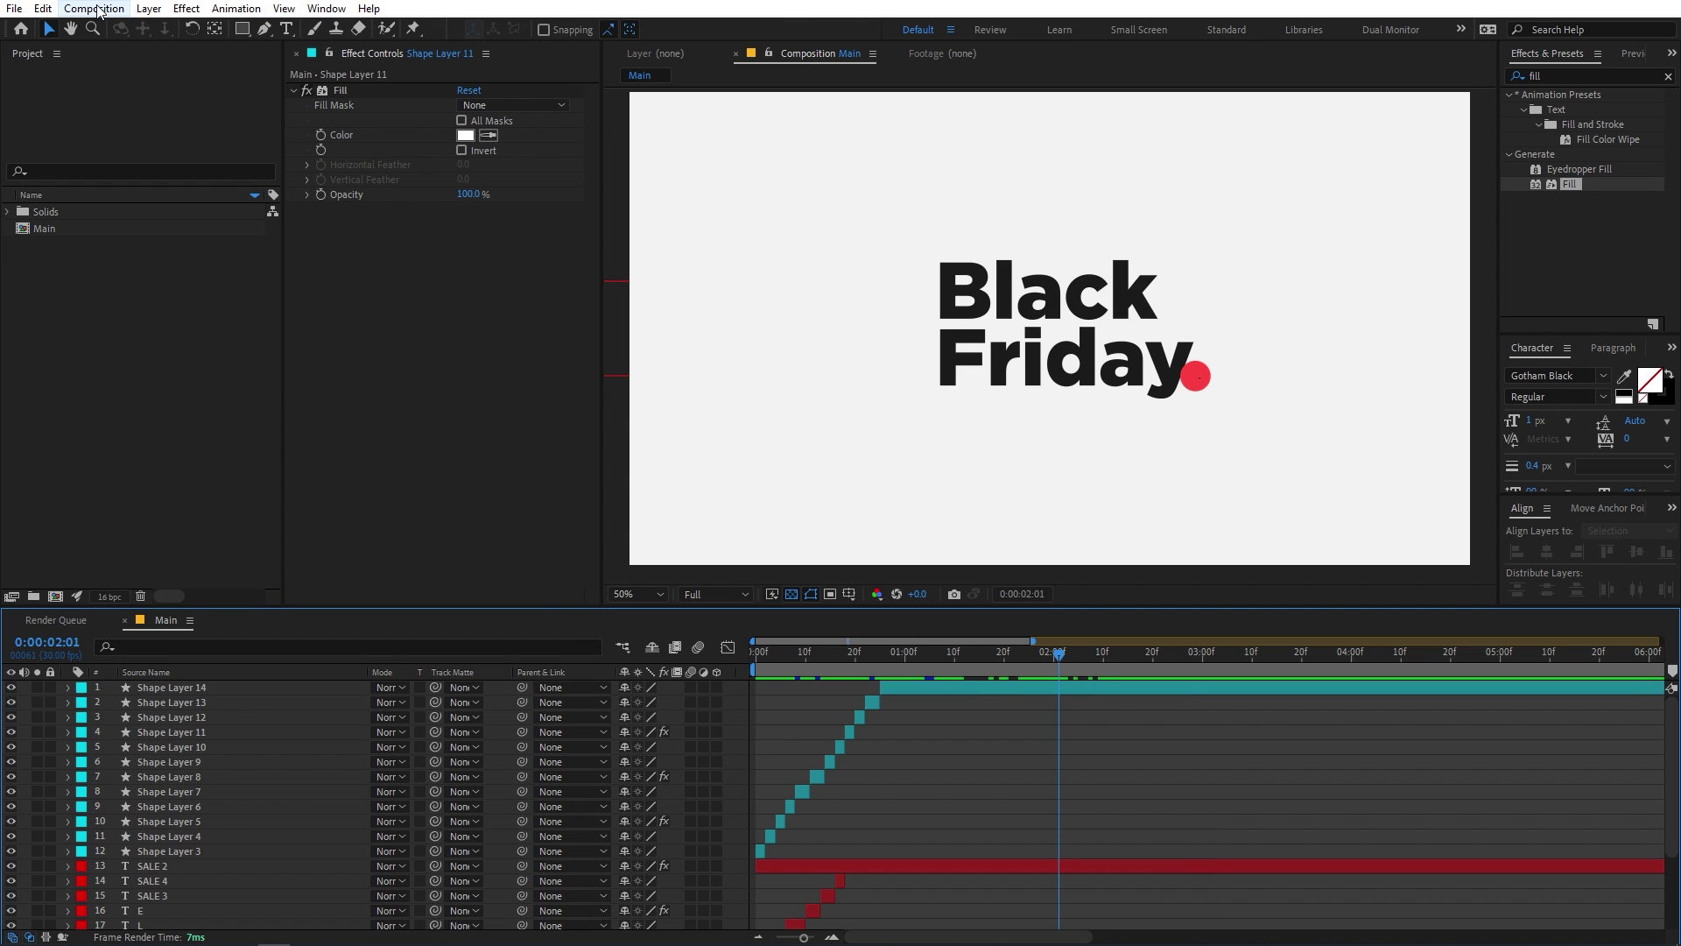
left_click(149, 9)
mouse_move(263, 29)
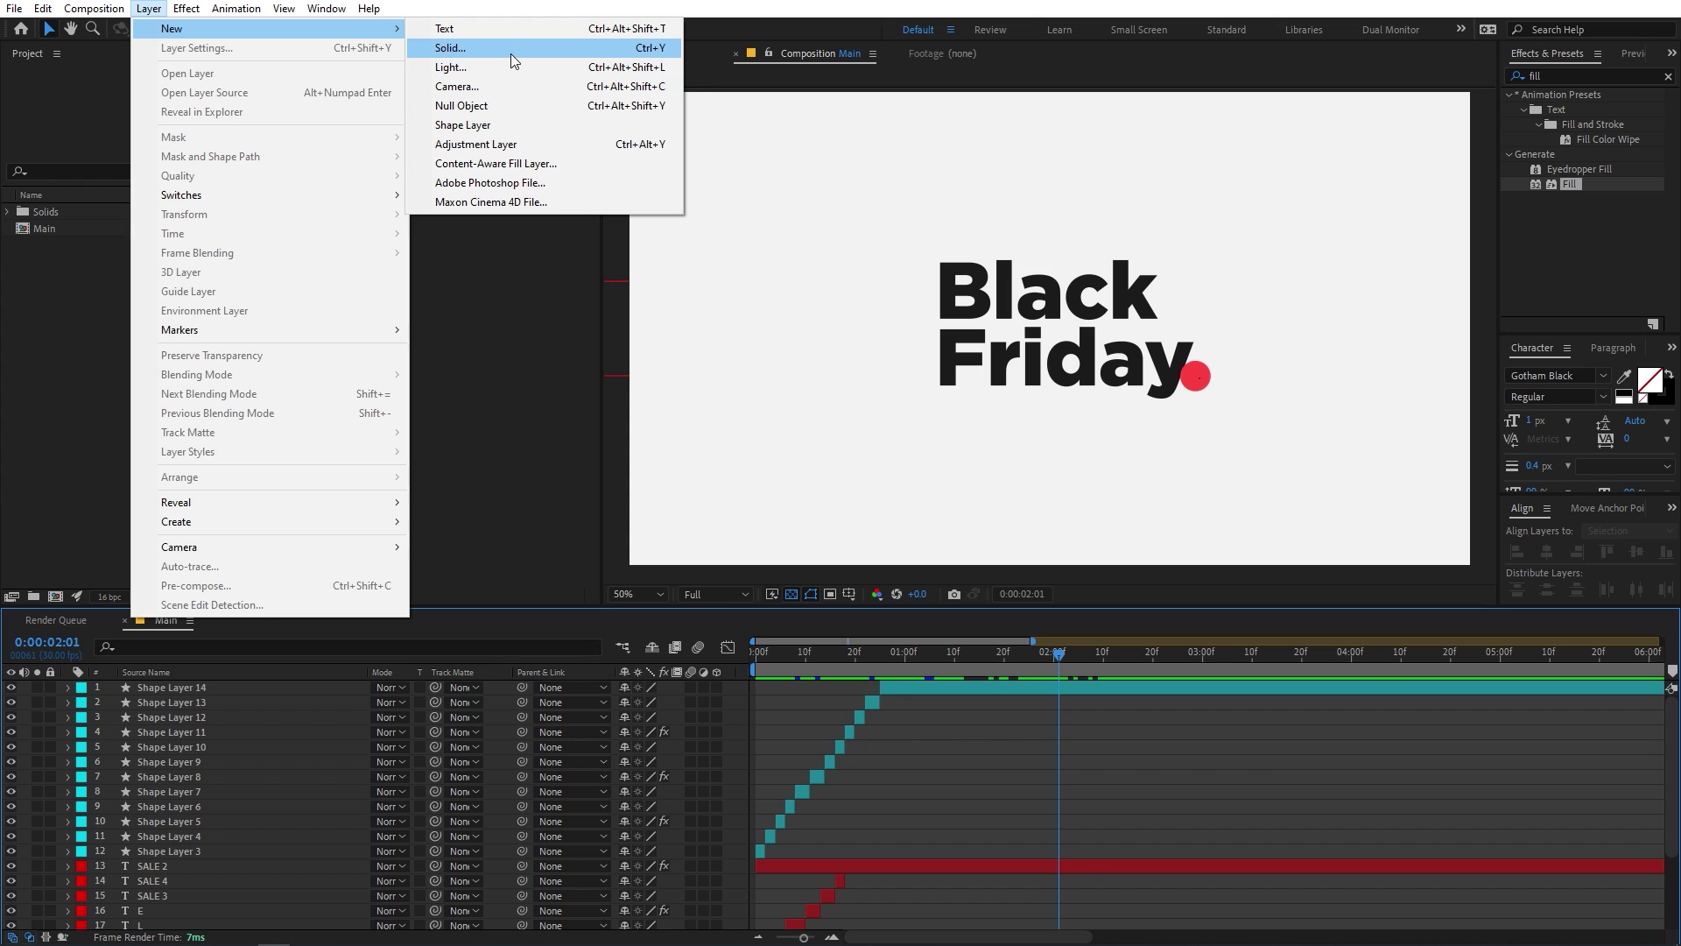
left_click(512, 49)
left_click(285, 359)
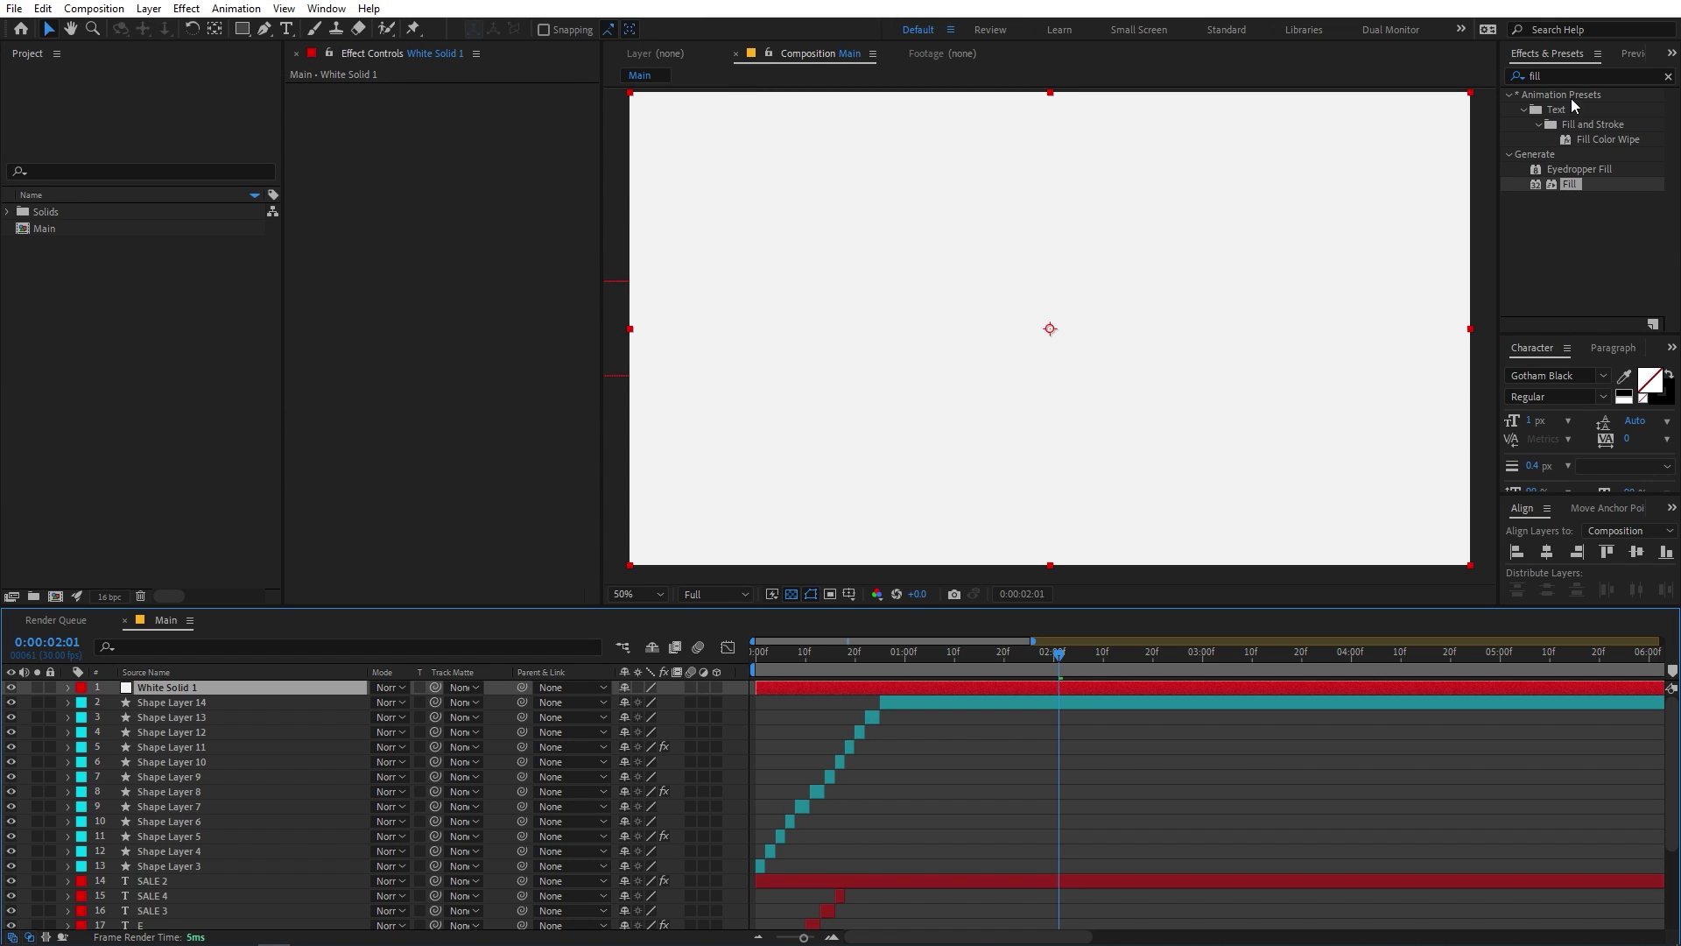
Apply the Gradient Ramp effect to the white solid and deselect the layer.
key("ctrl+5")
type("gradi")
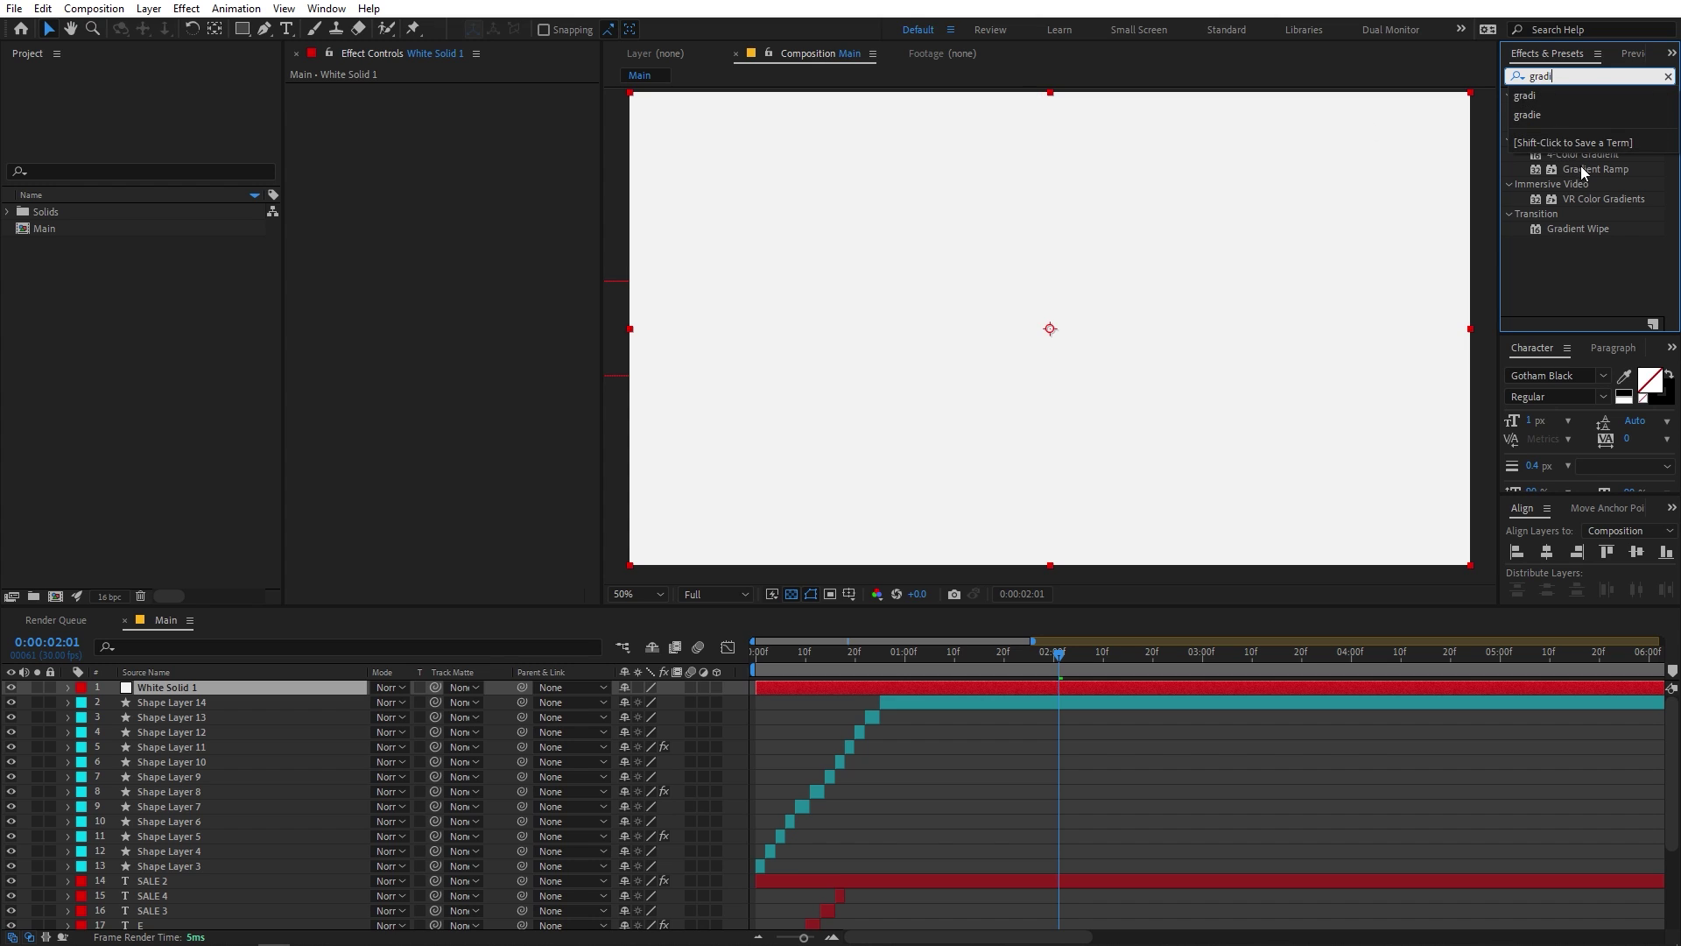
left_click_drag(1585, 169, 185, 692)
left_click(785, 737)
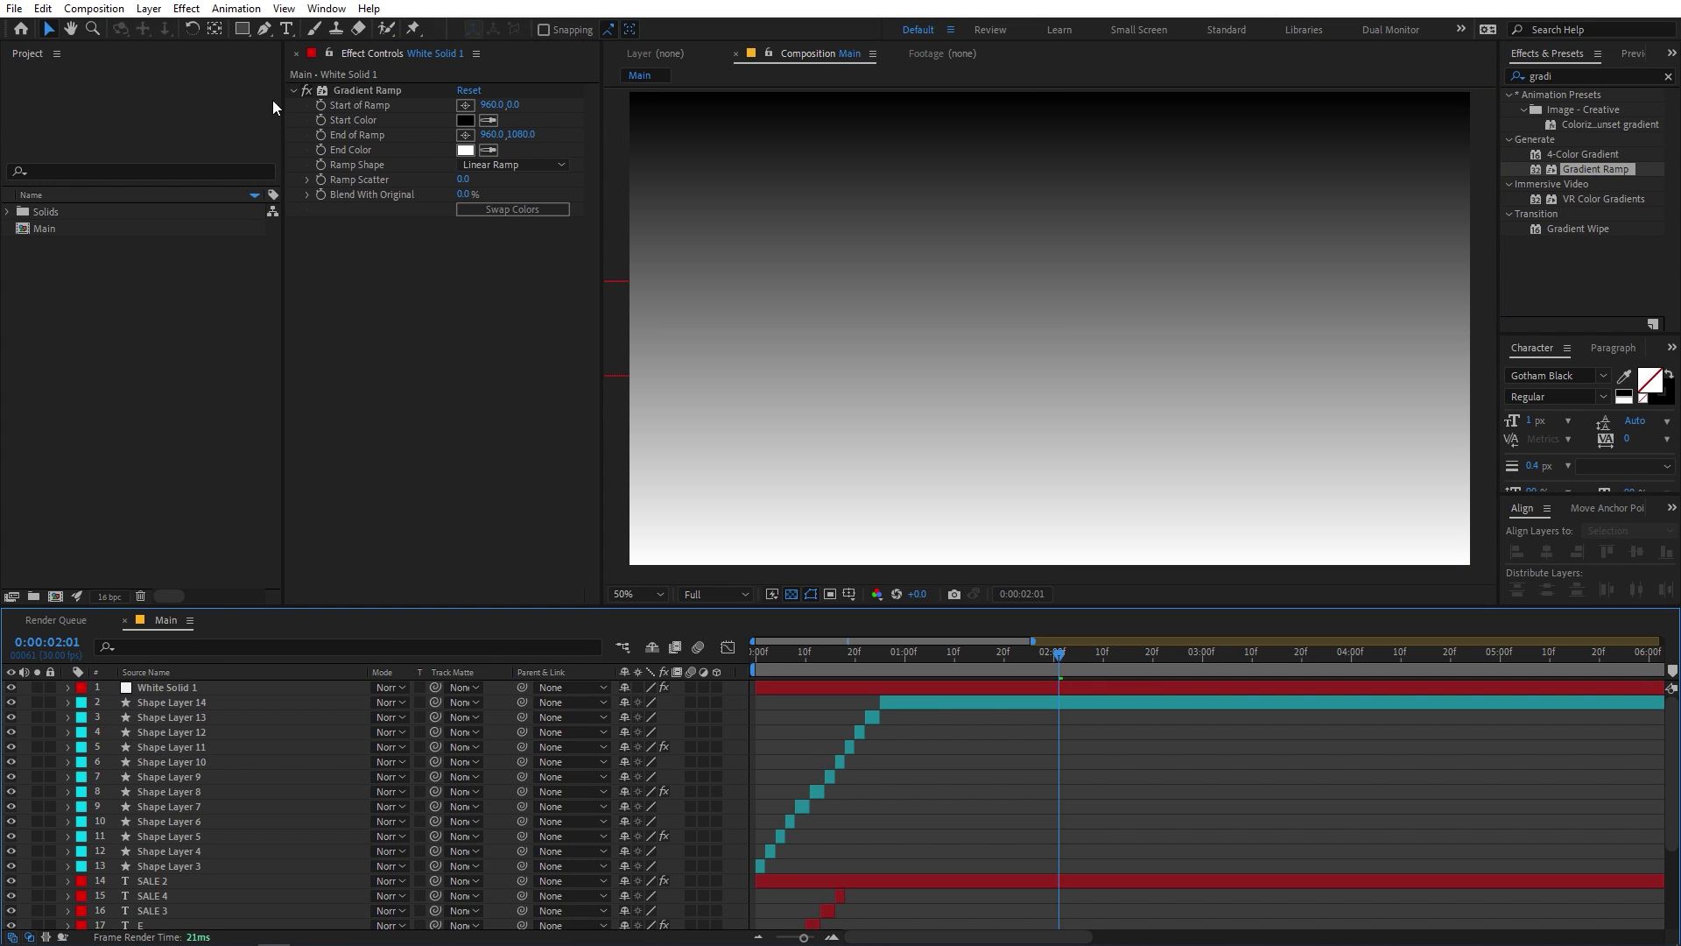
Add an adjustment layer above the gradient solid and apply the Time Displacement effect to it.
left_click(149, 8)
mouse_move(386, 29)
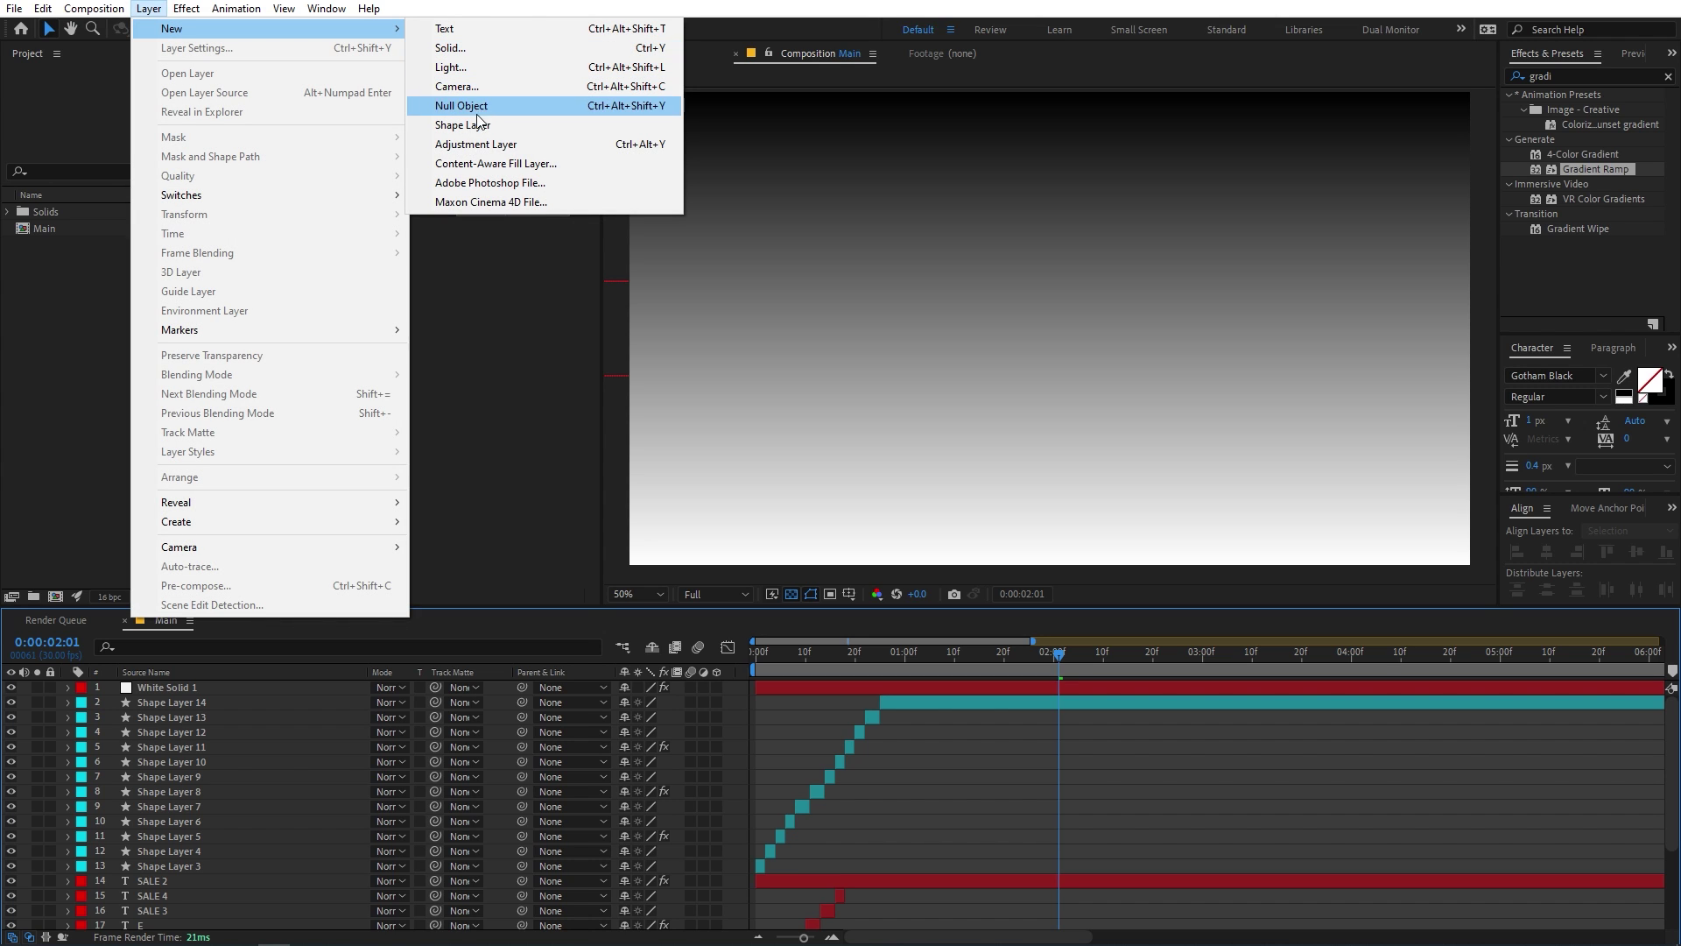
left_click(473, 142)
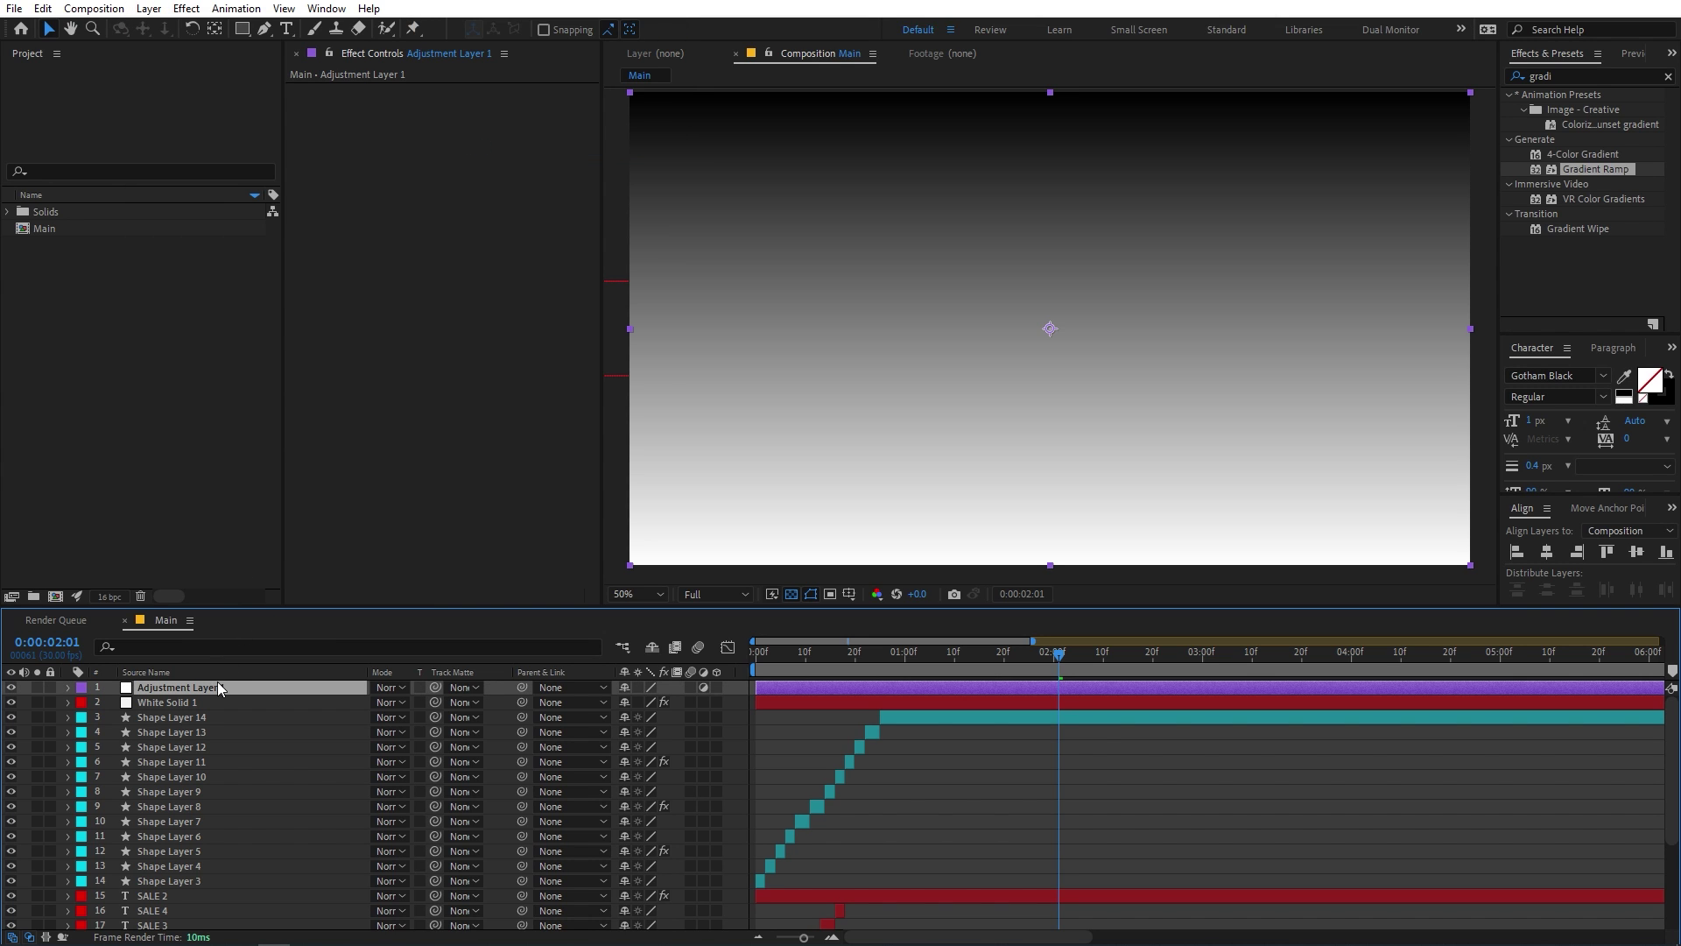
left_click(1589, 77)
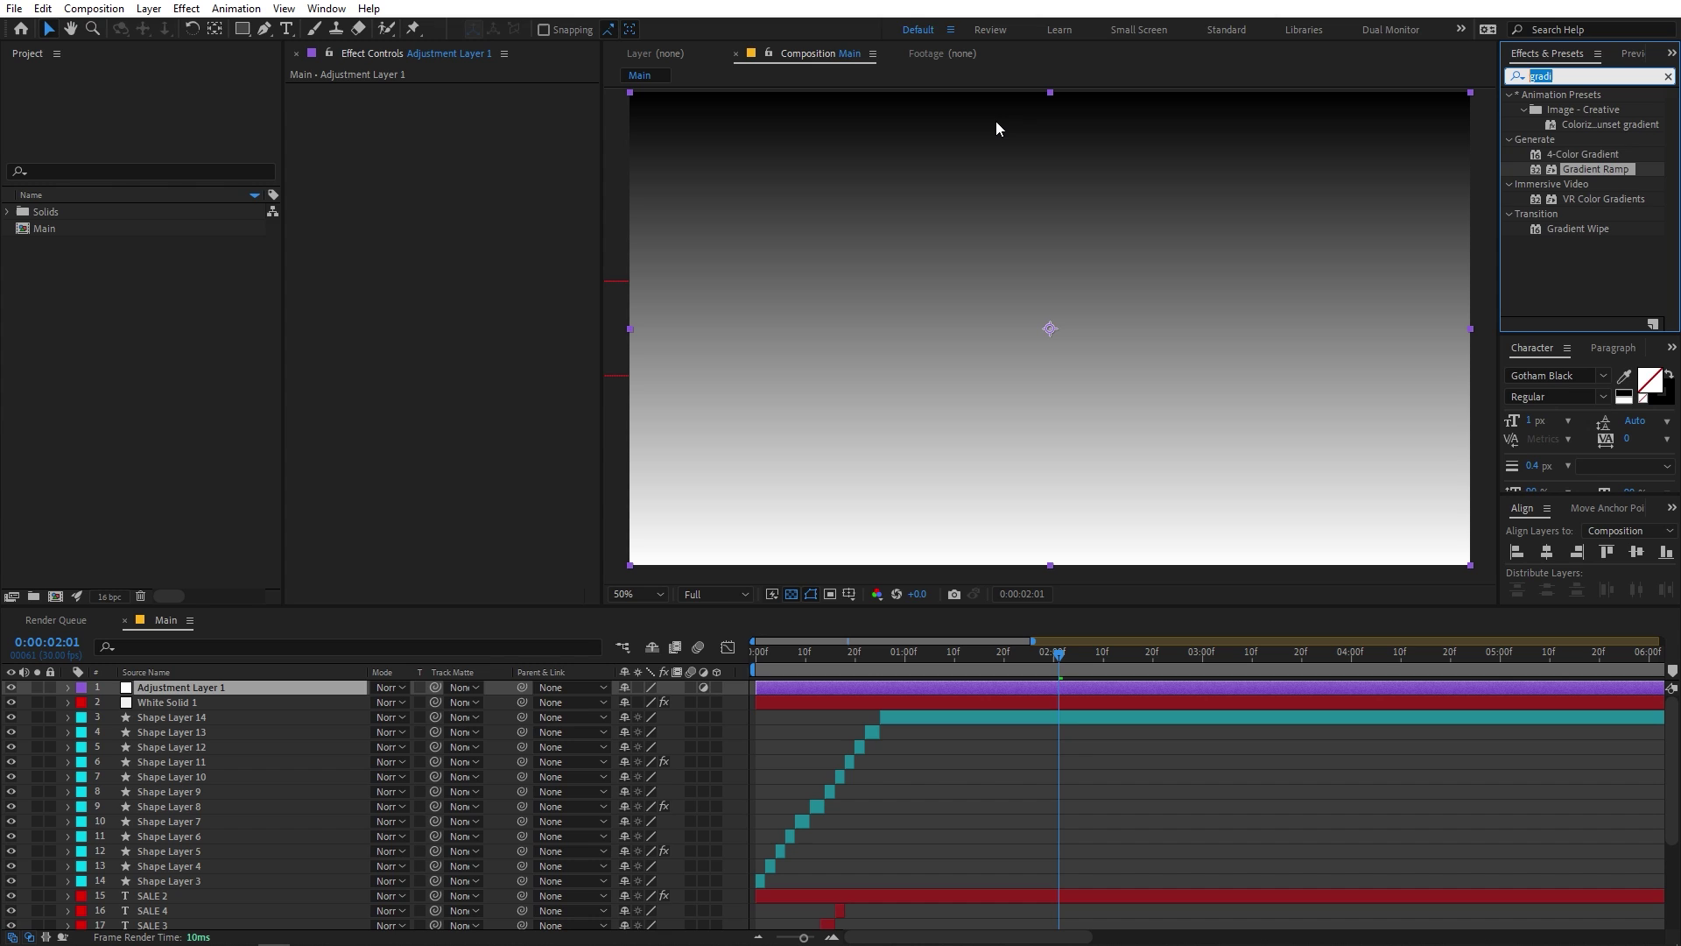
type("time d")
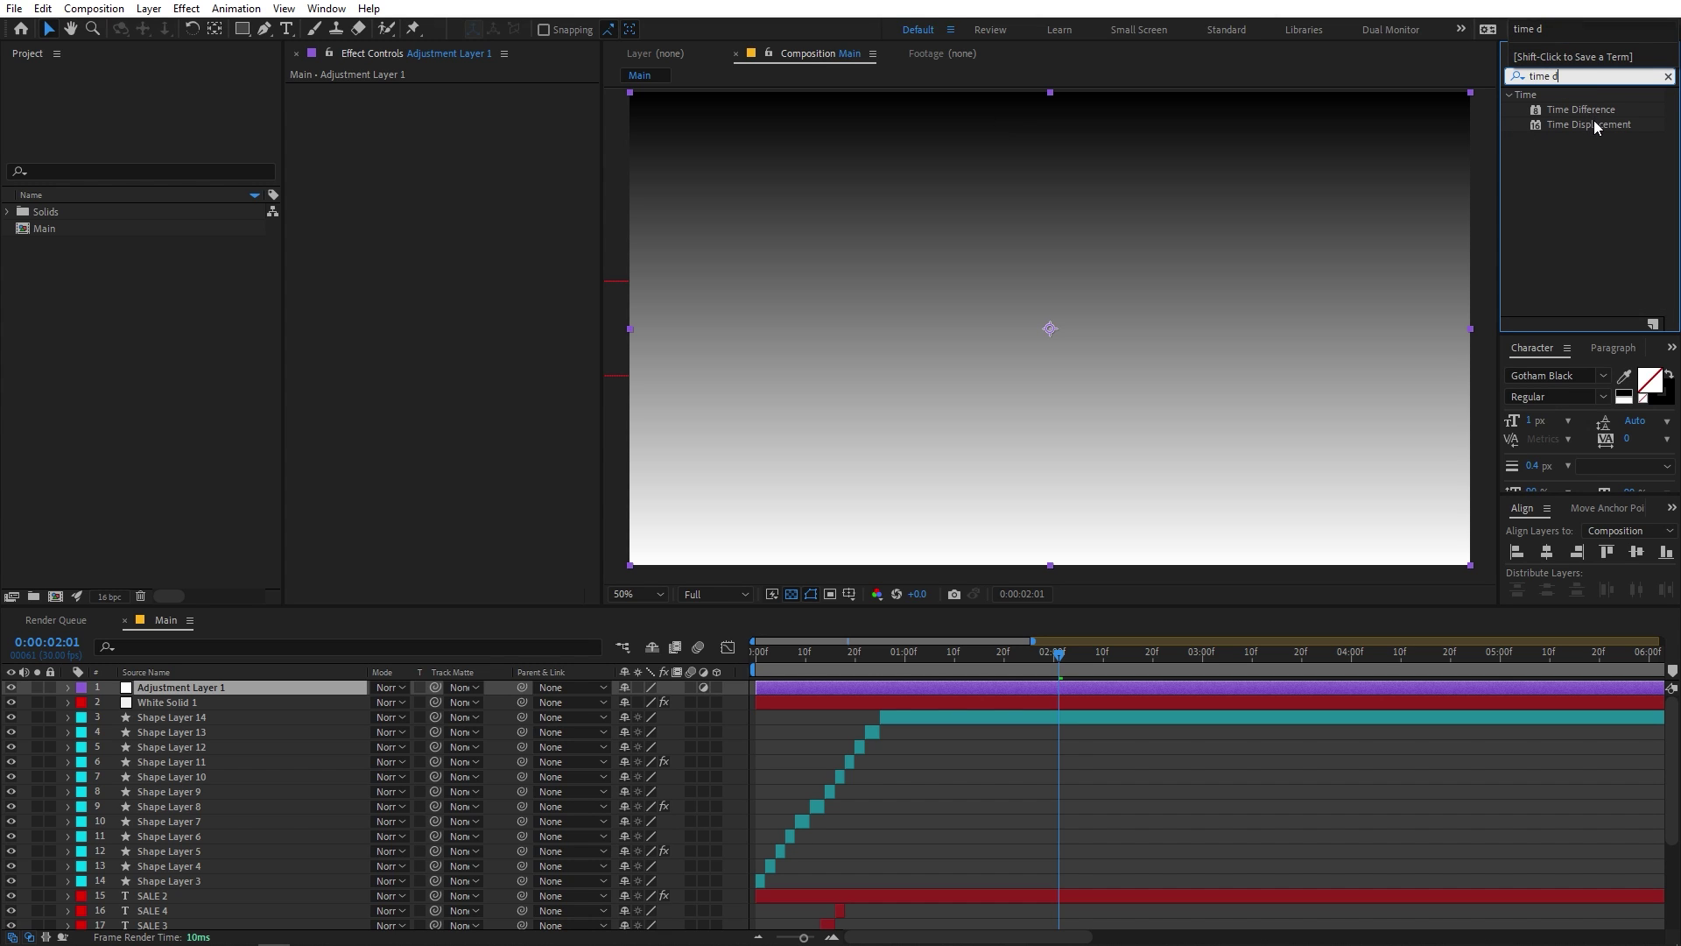
left_click_drag(1589, 123, 232, 692)
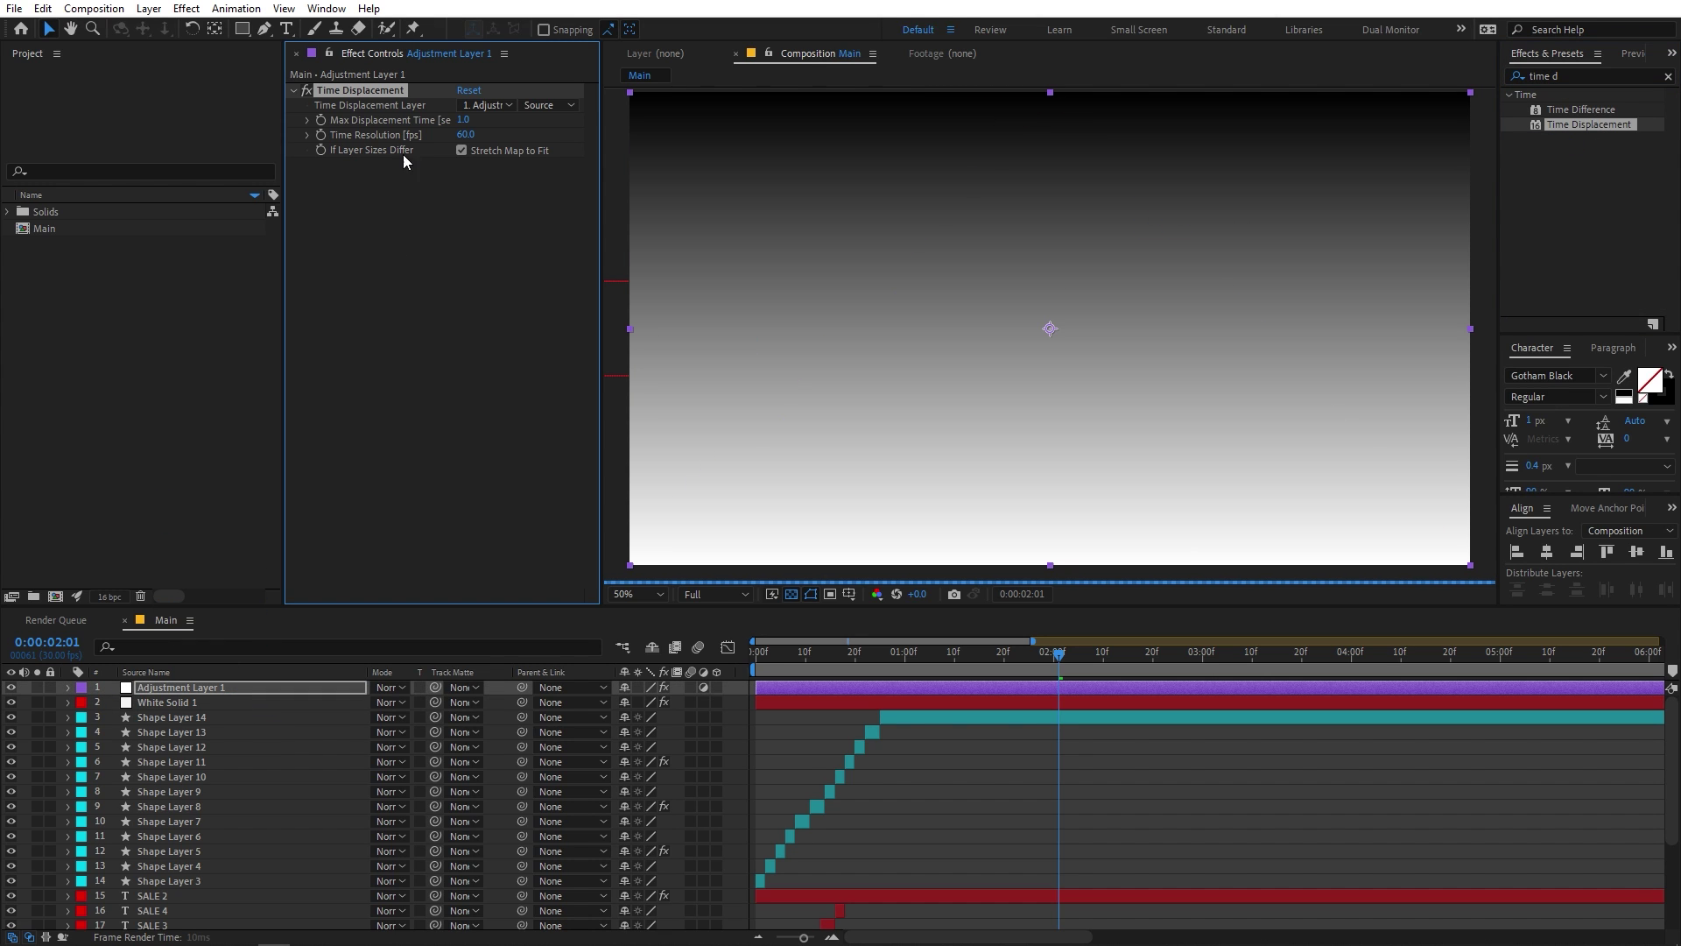
Use White Solid 1 with its Effects & Masks as the Time Displacement layer, and hide the solid.
left_click(486, 105)
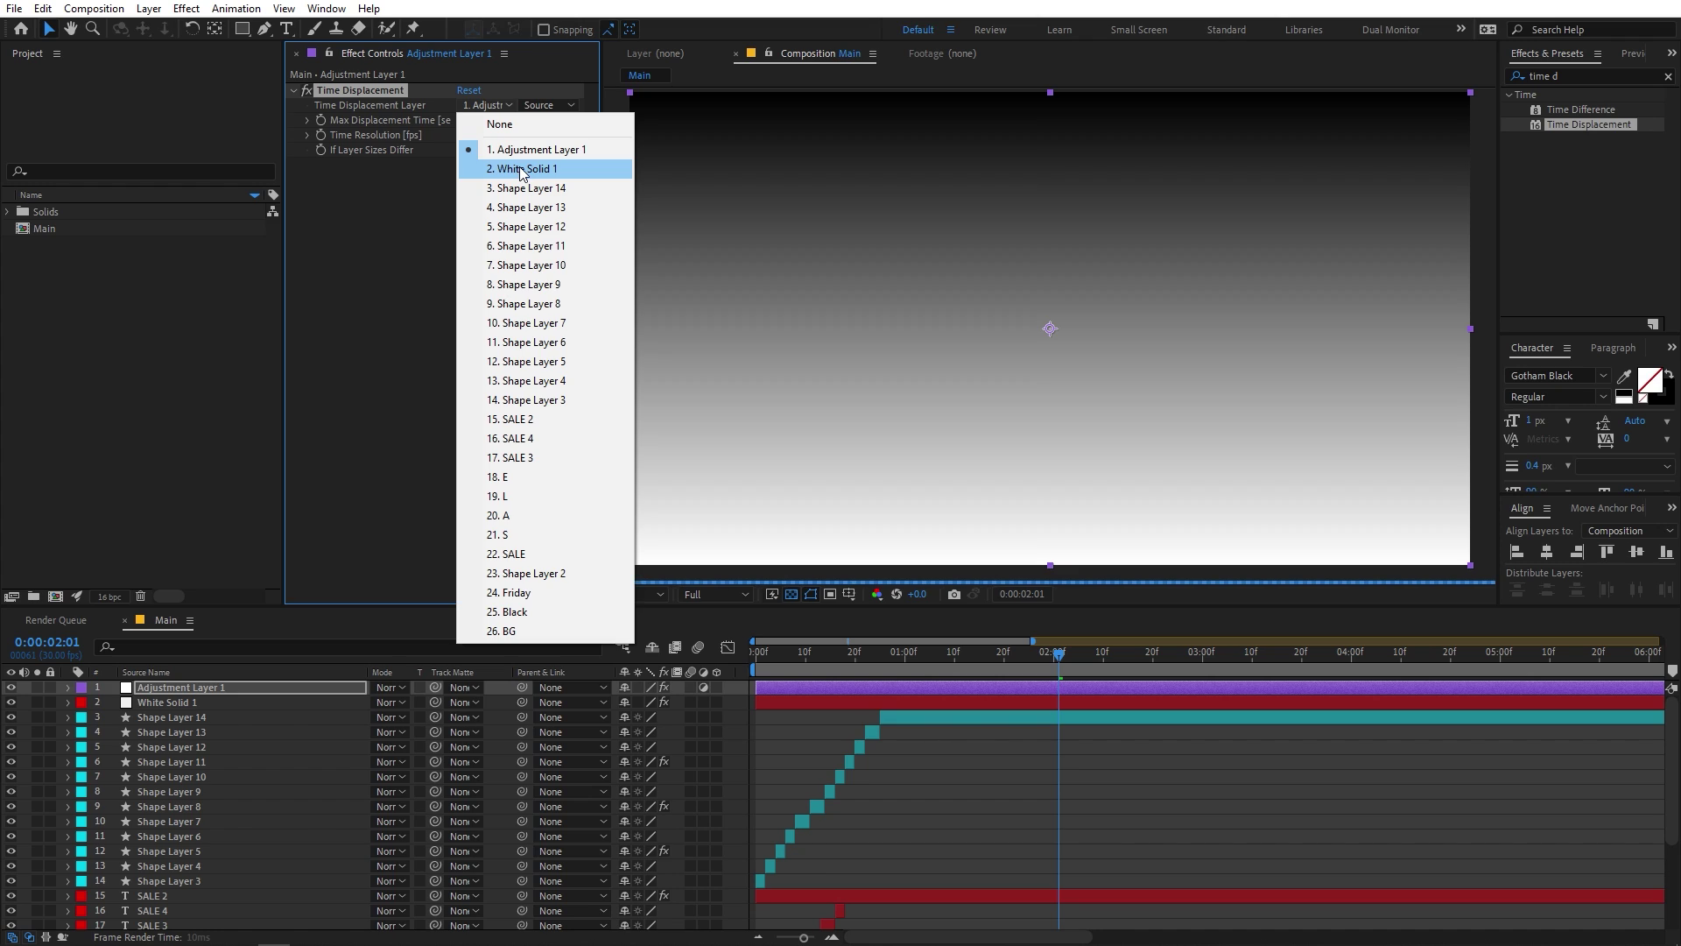
left_click(523, 169)
left_click(538, 103)
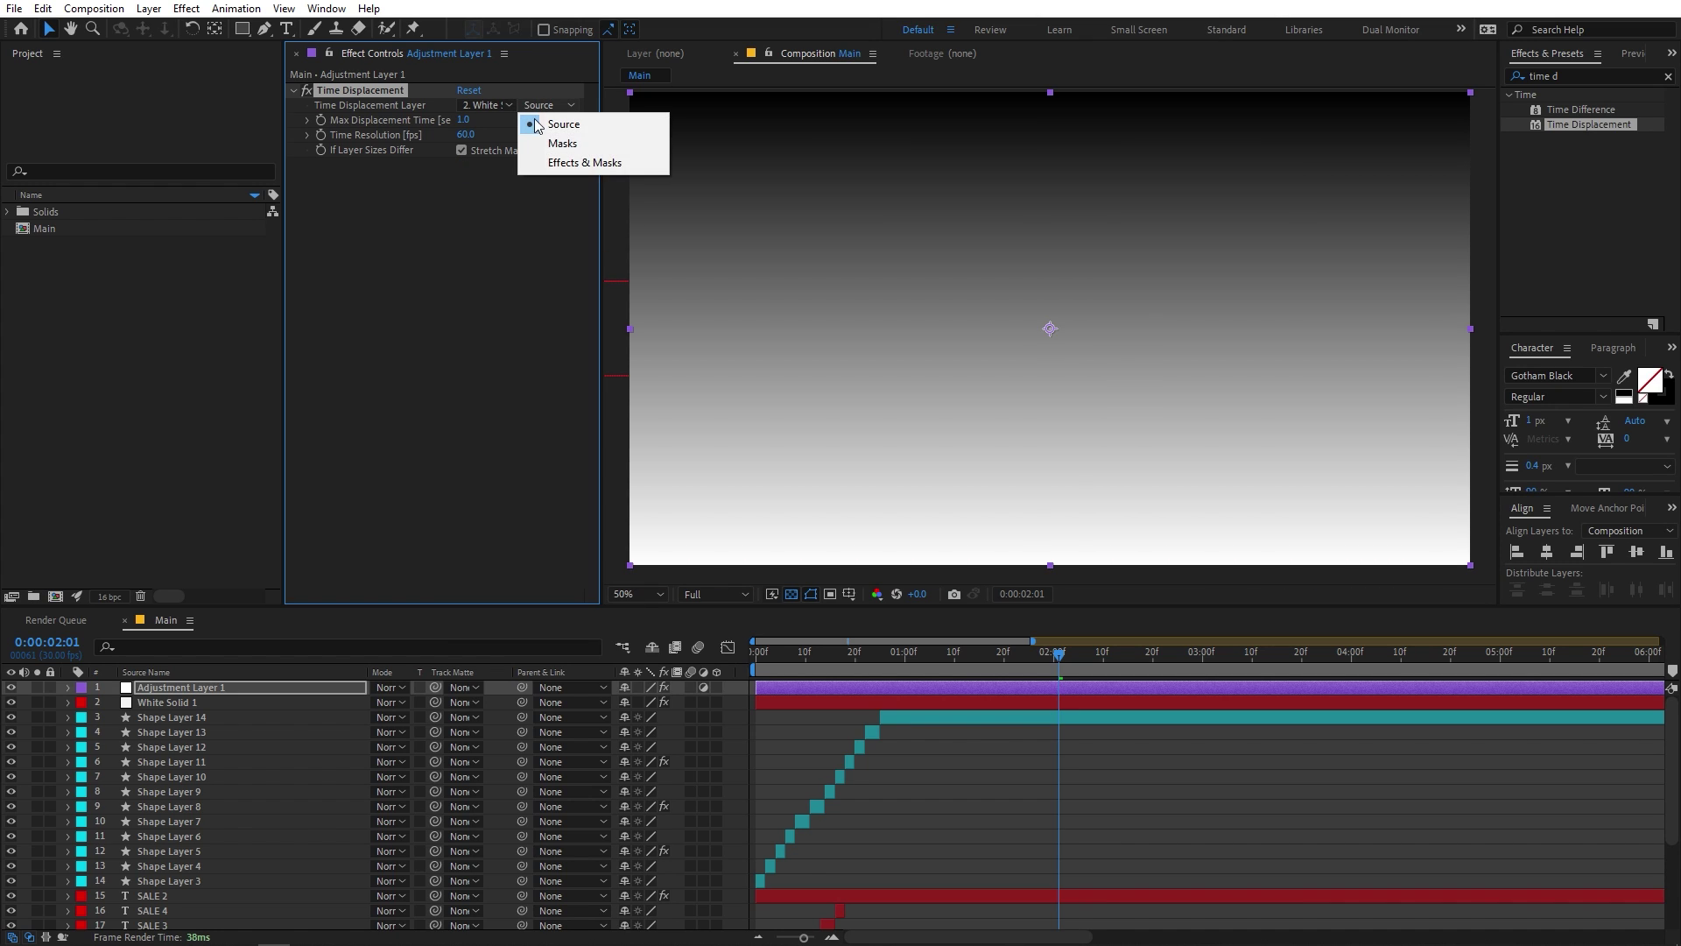
left_click(544, 163)
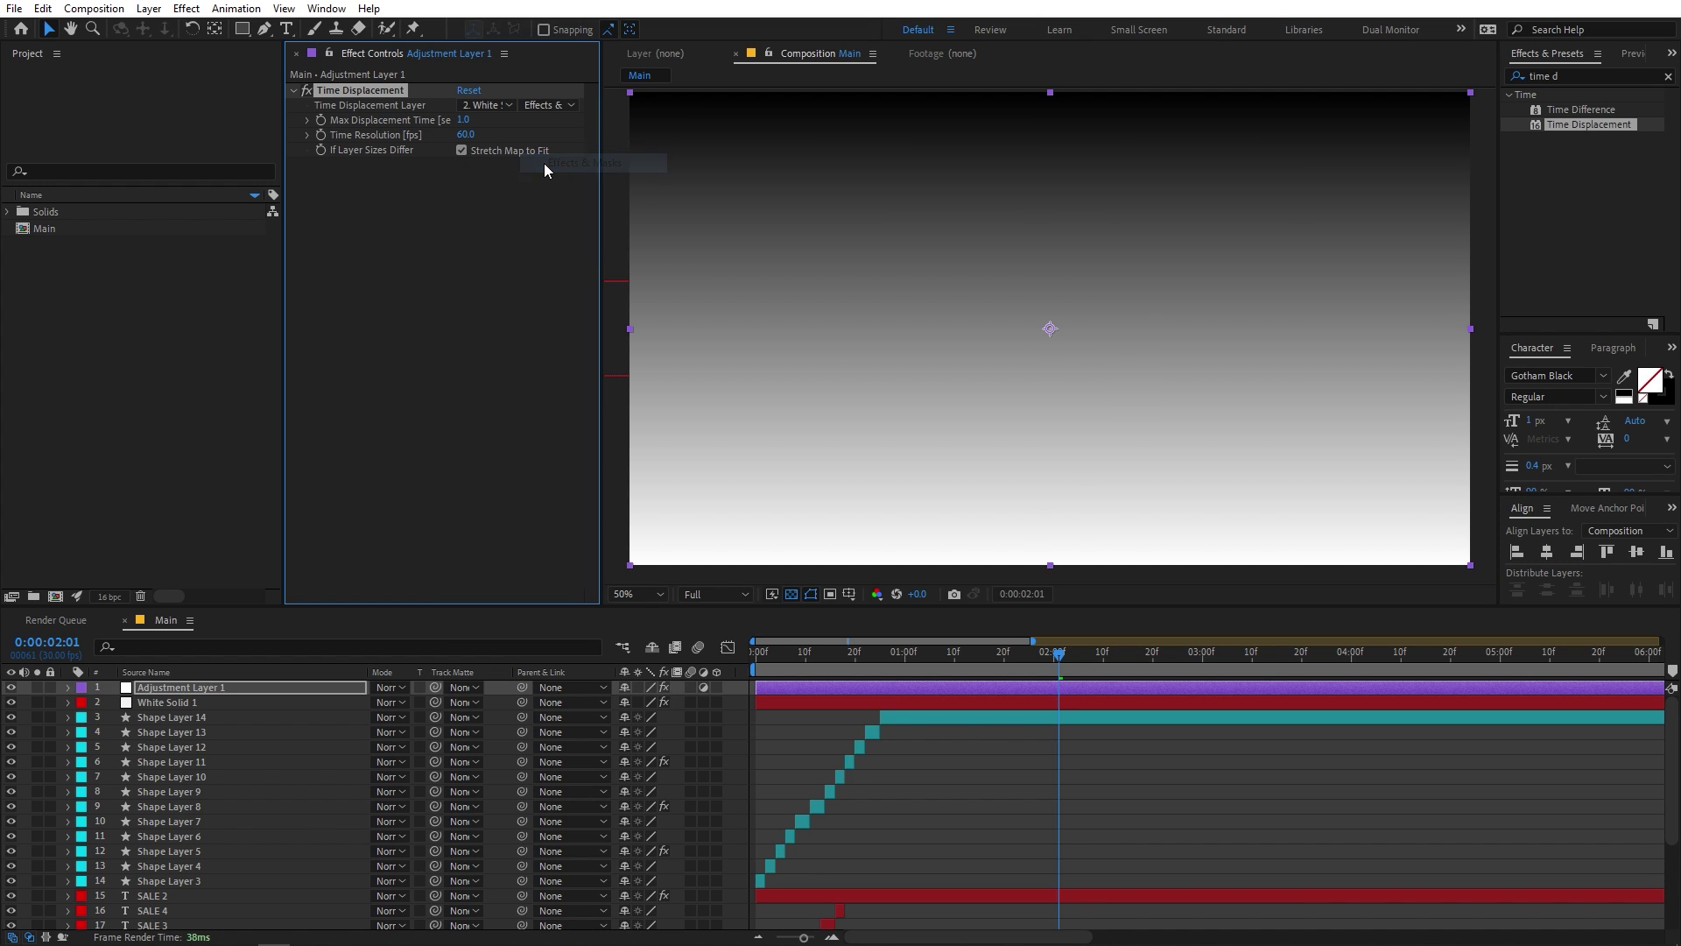
left_click(11, 702)
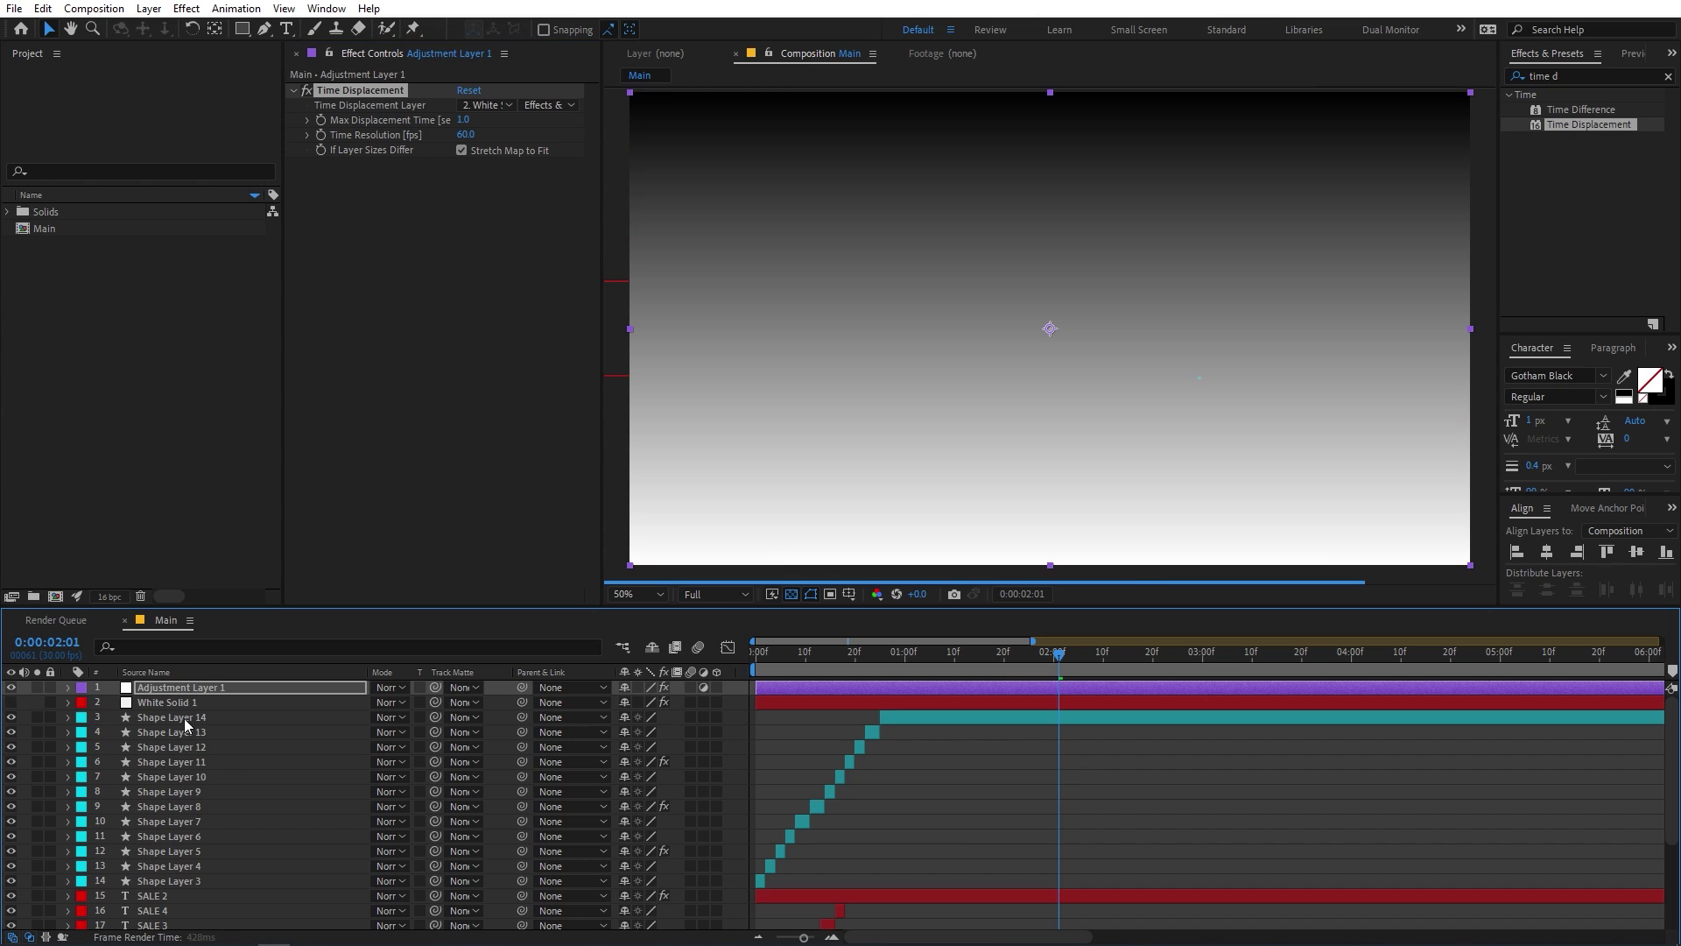
Set the Time Displacement effect's Max Displacement Time to 0.2 seconds and preview the animation from the start.
key("Home")
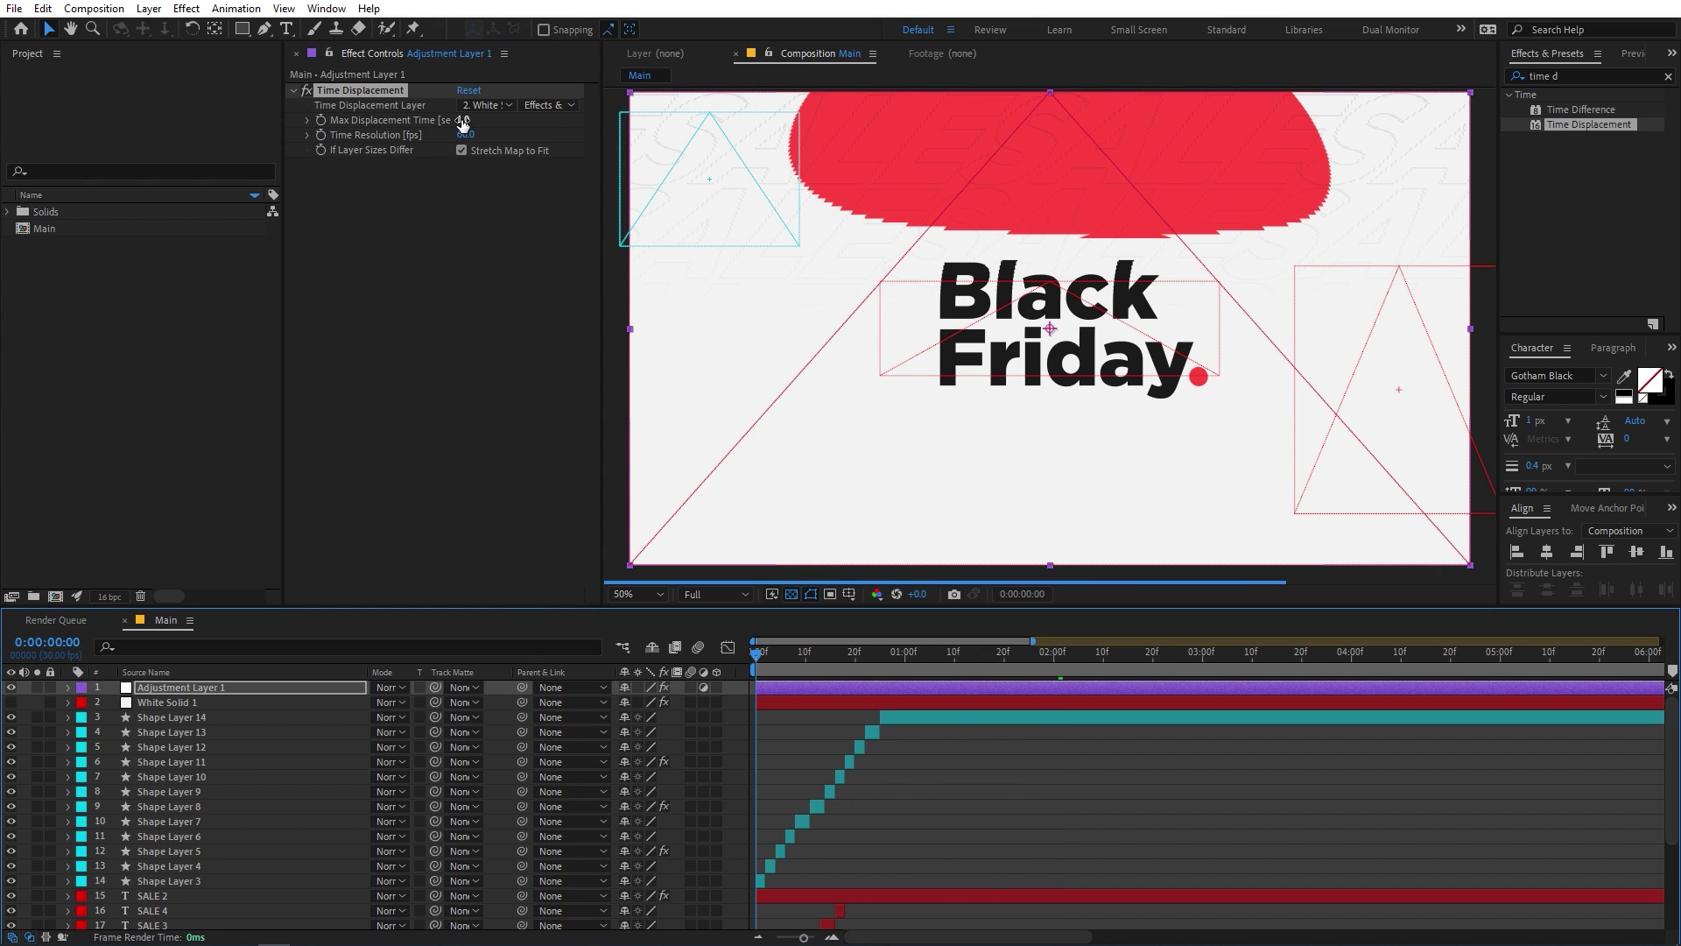
left_click(462, 121)
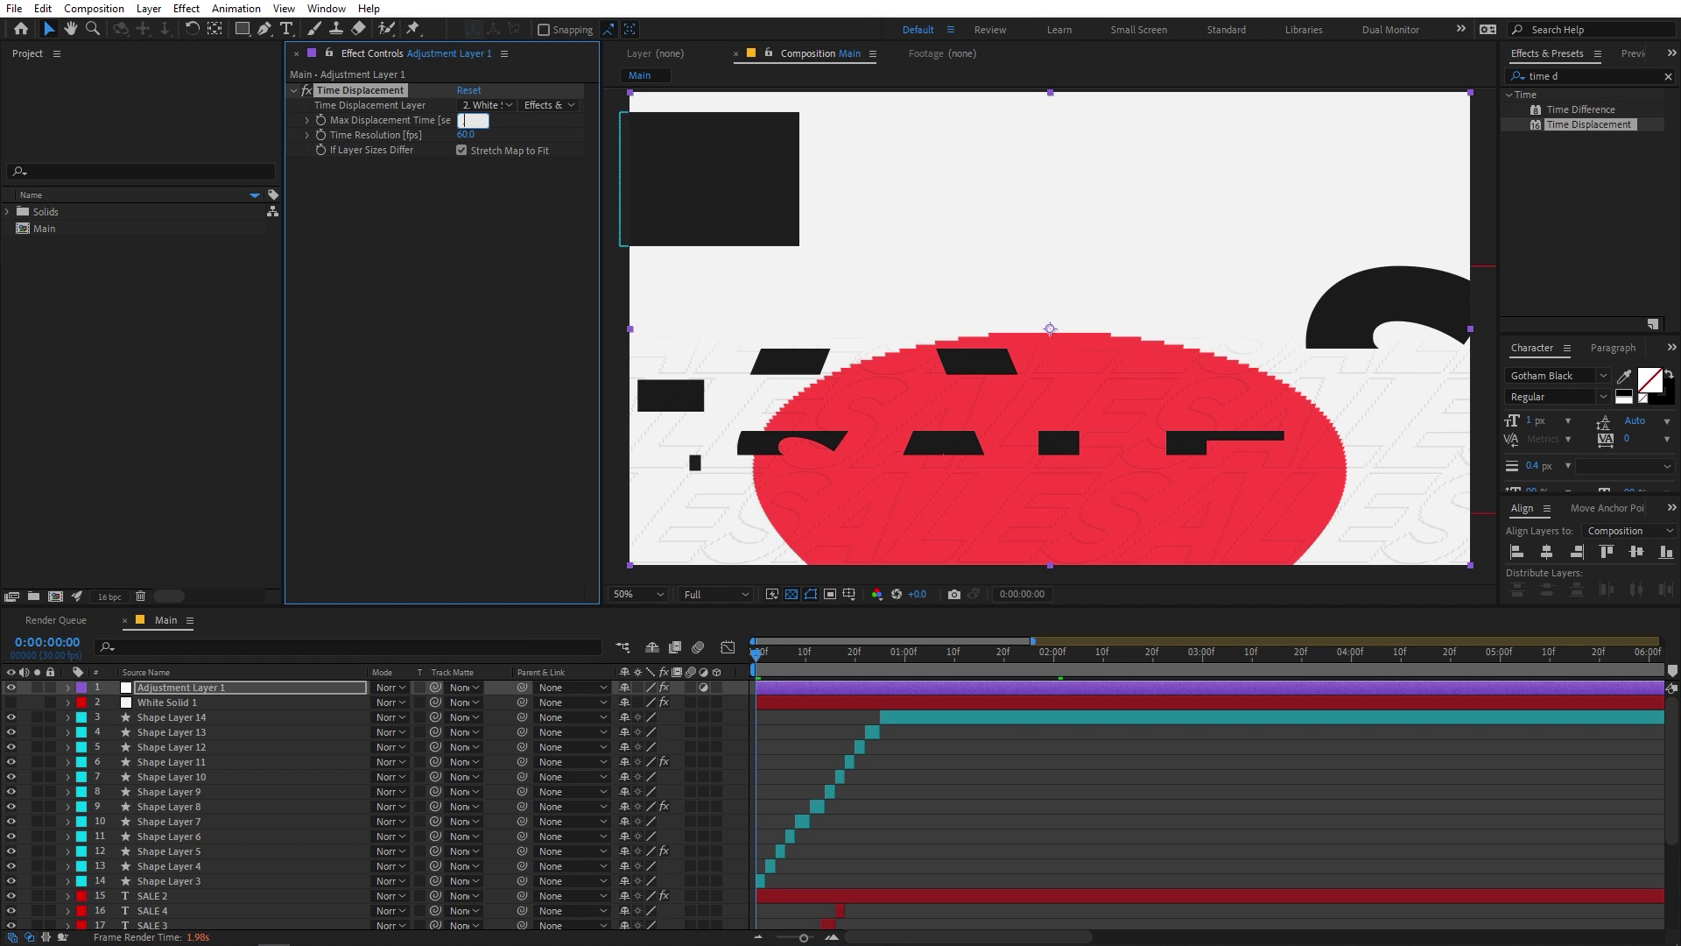
type(".2")
key("Return")
key("space")
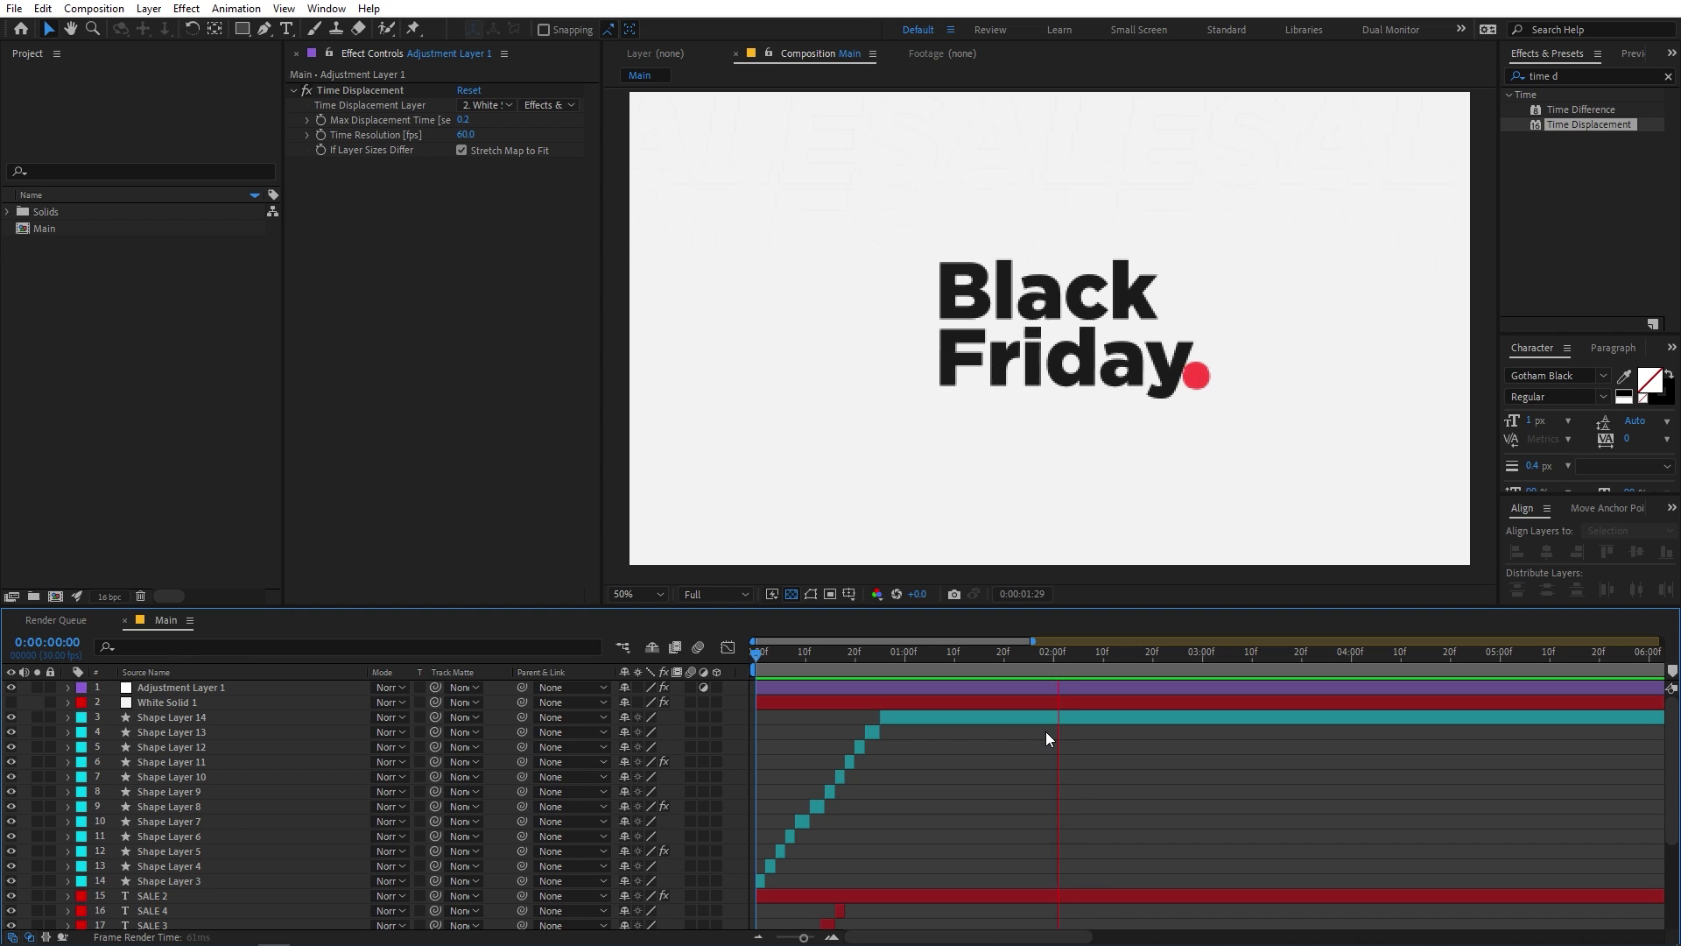
key("space")
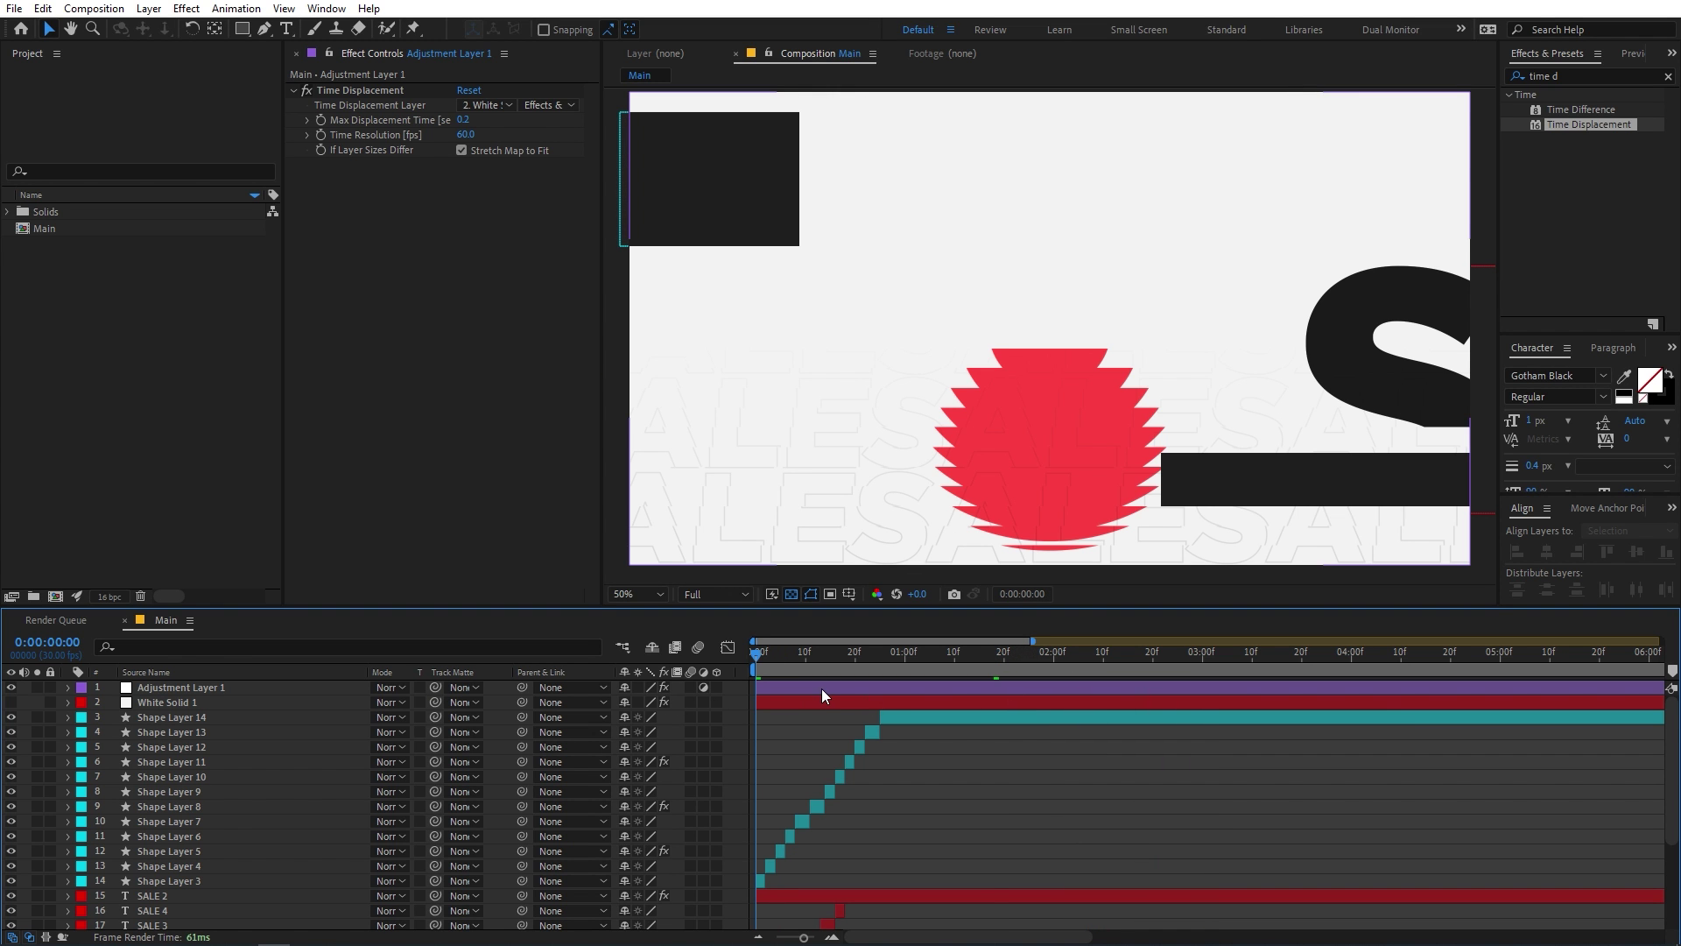
key("space")
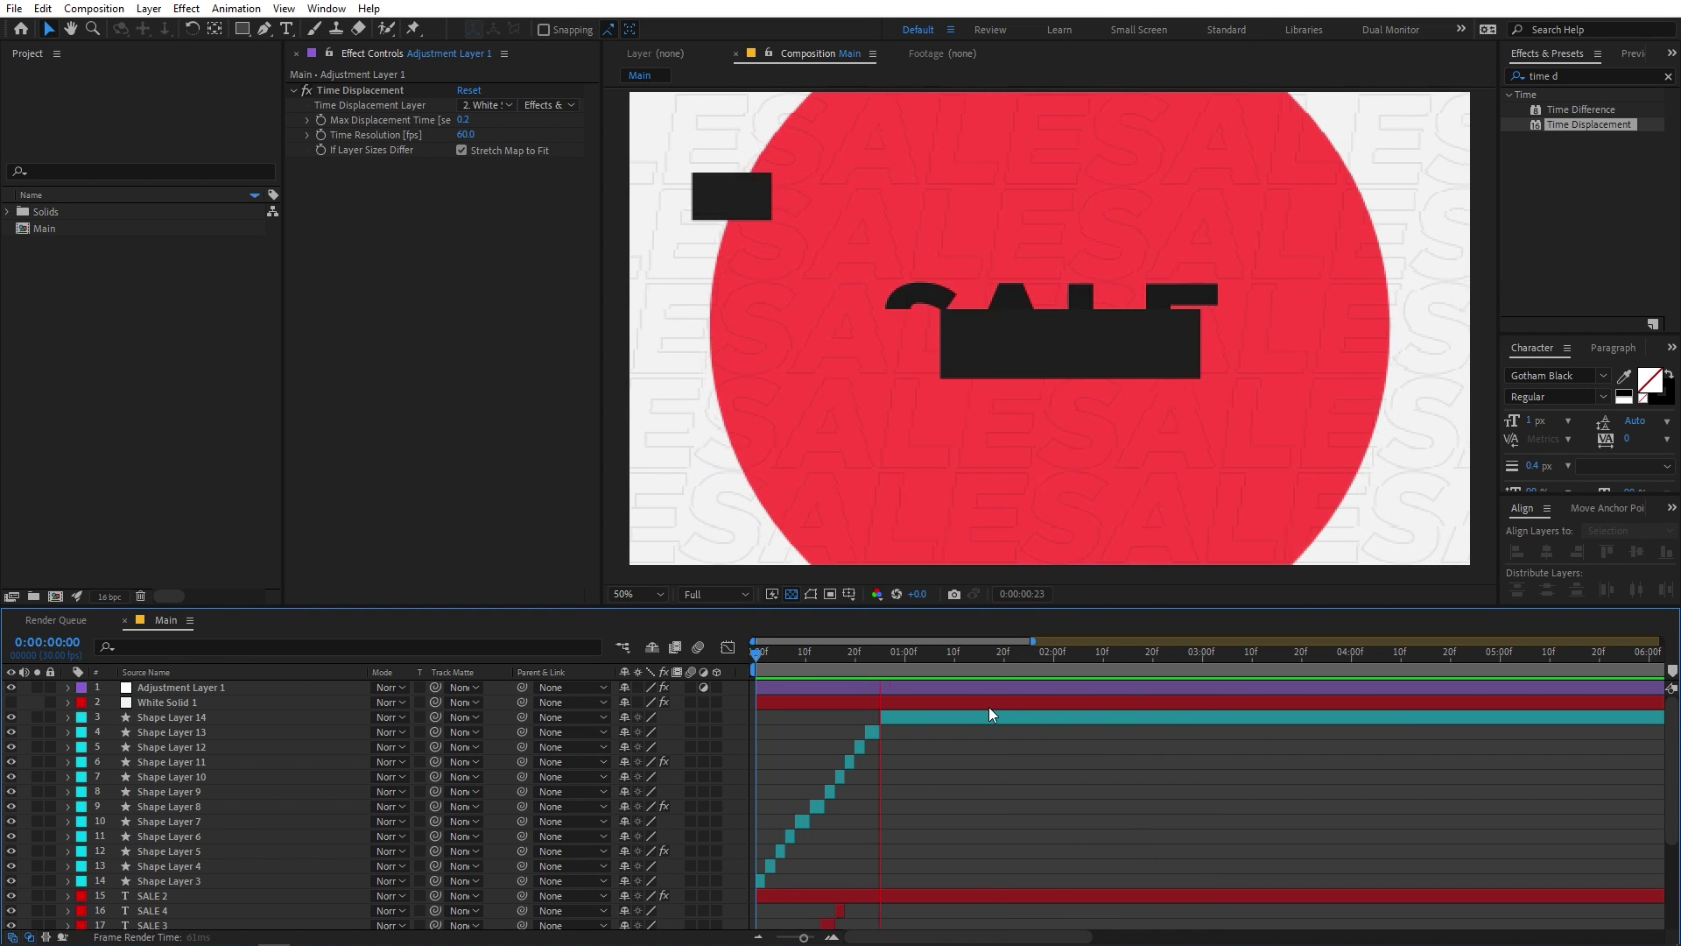
Set the effect's Time Resolution to 250 fps, replay the animation and inspect the displaced SALE text at 0:00:00:19.
left_click_drag(997, 661, 839, 674)
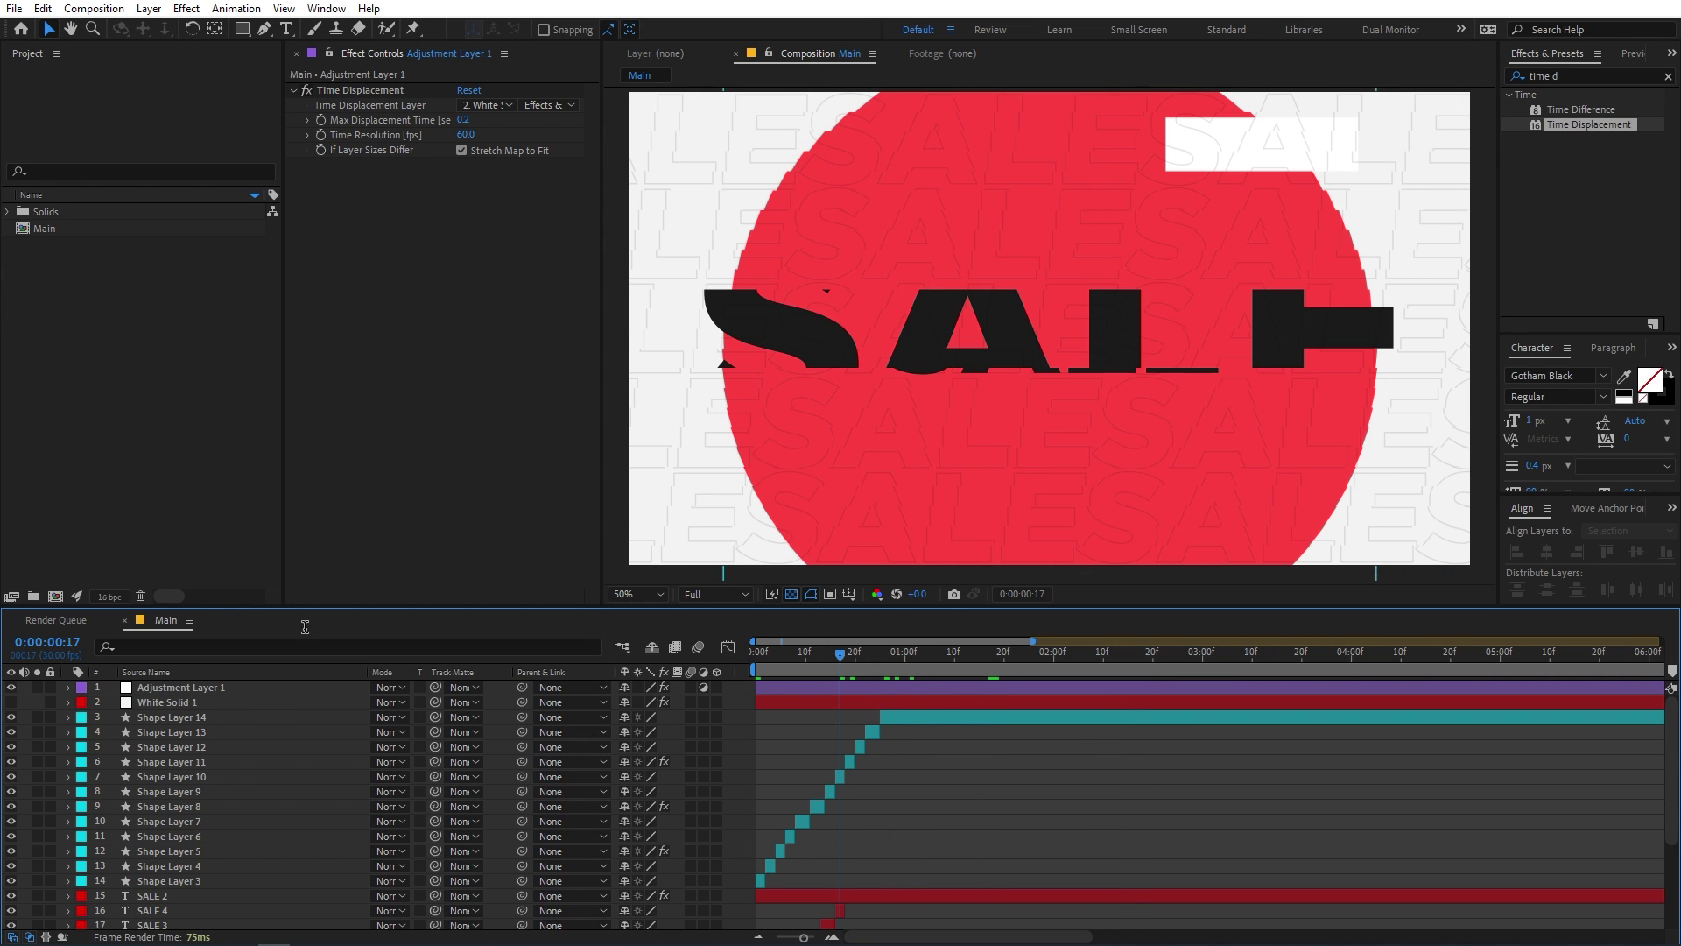
left_click(465, 134)
type("25")
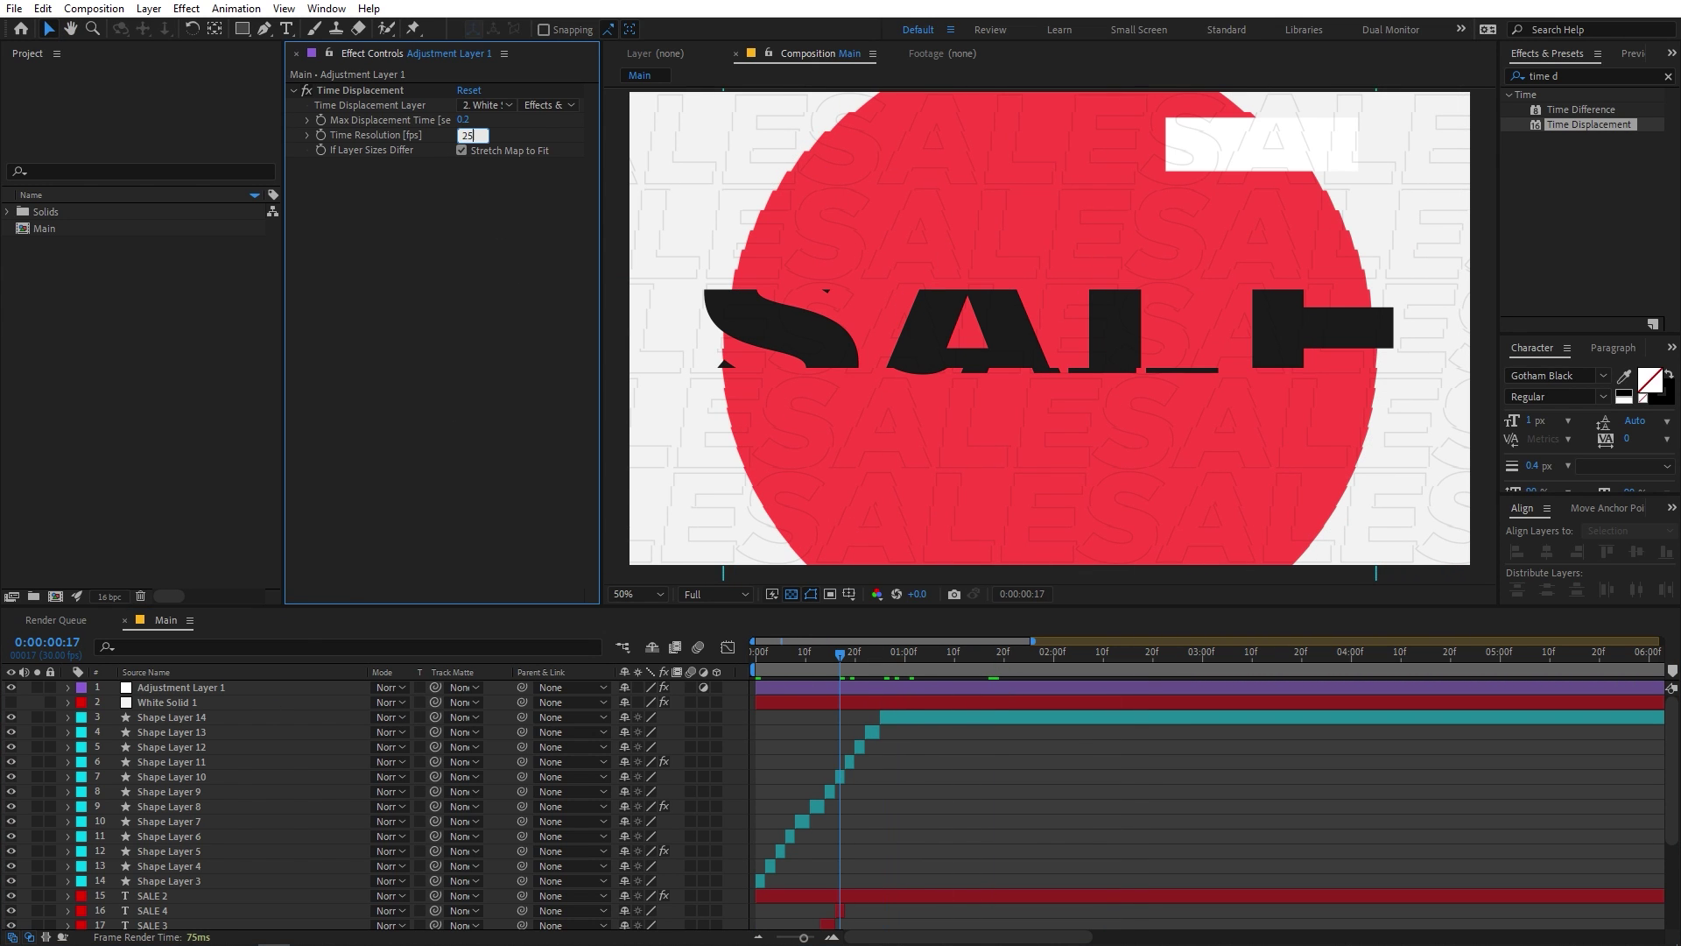
type("0")
key("Return")
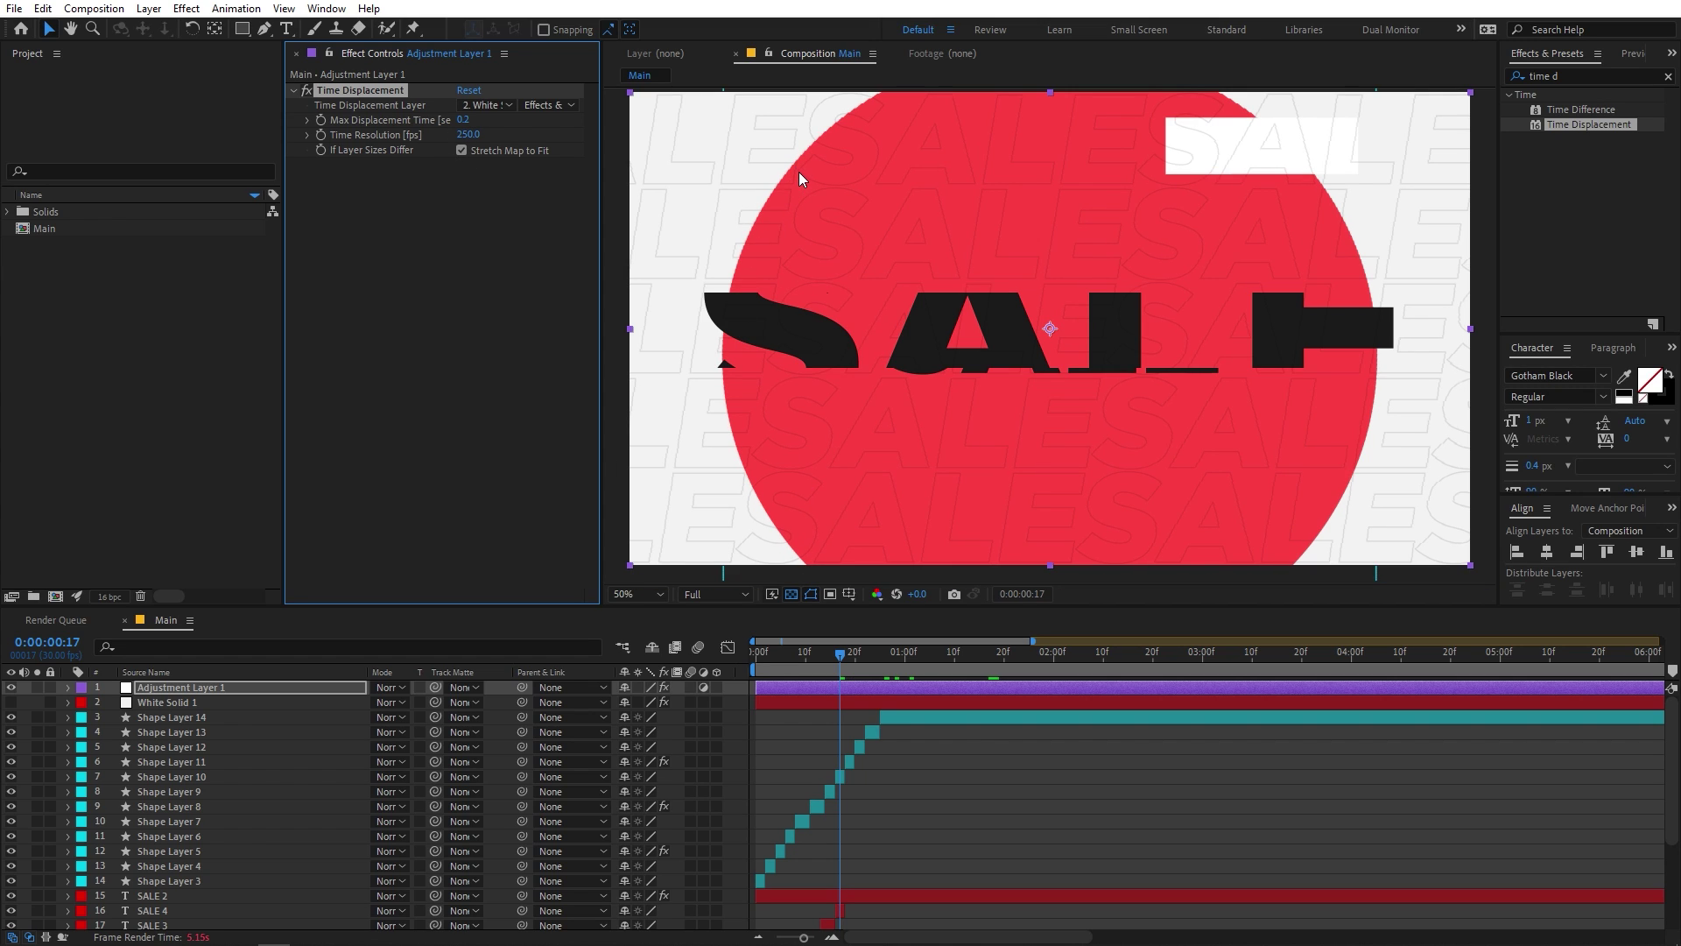
left_click_drag(831, 658, 485, 660)
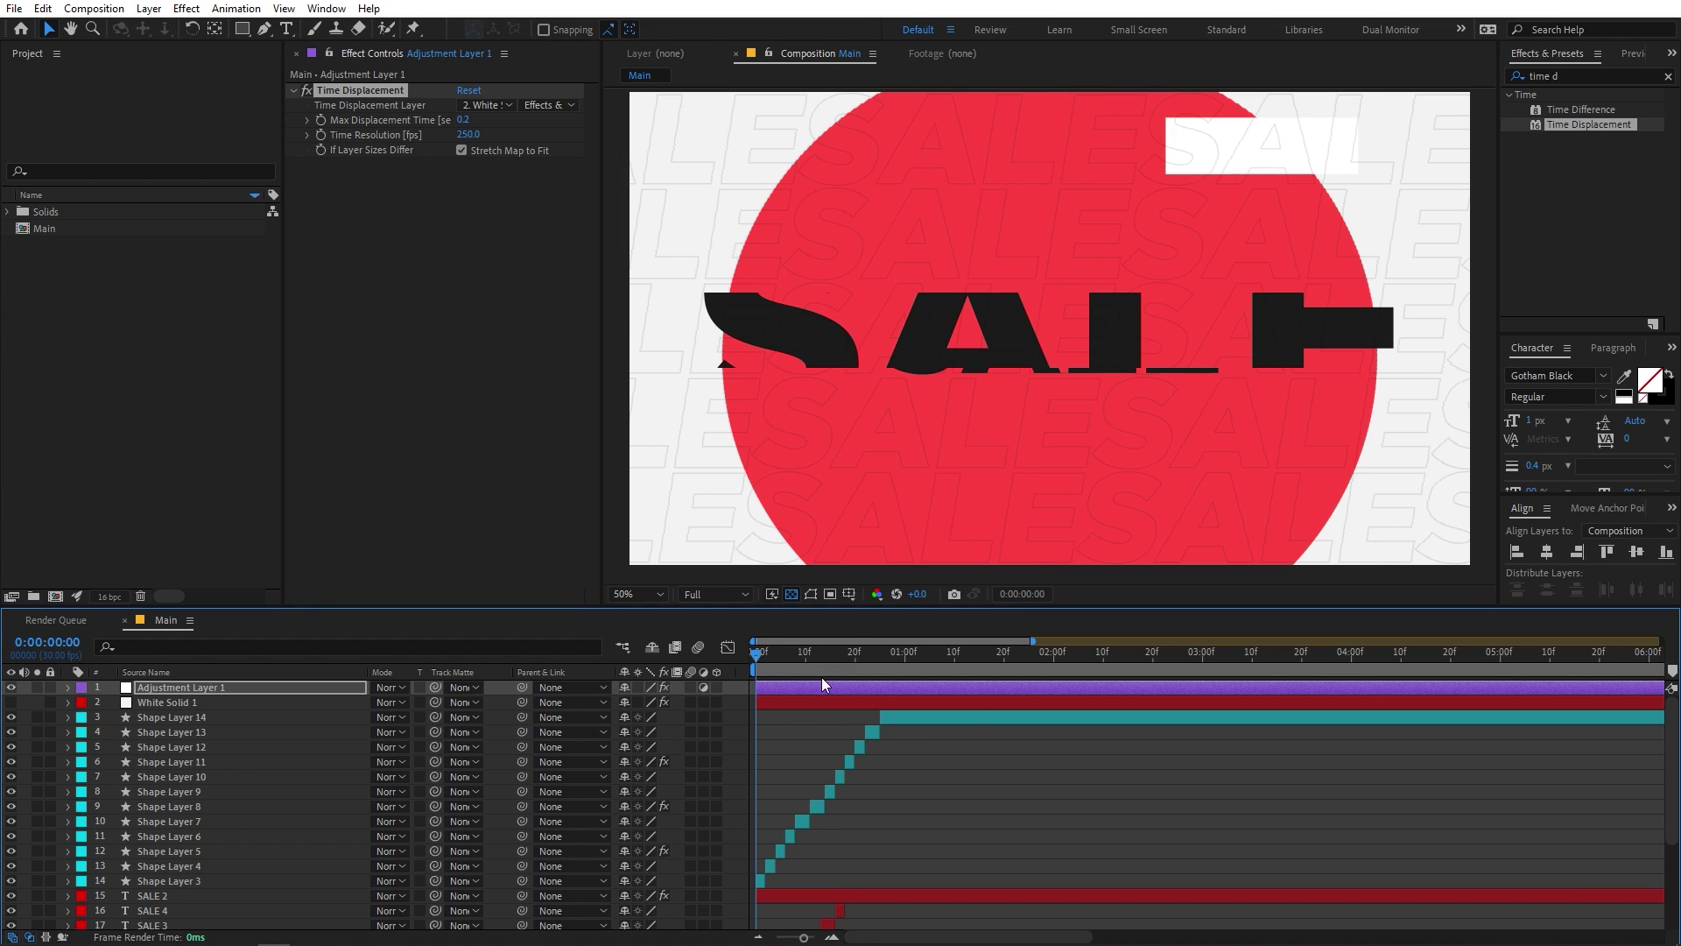
key("space")
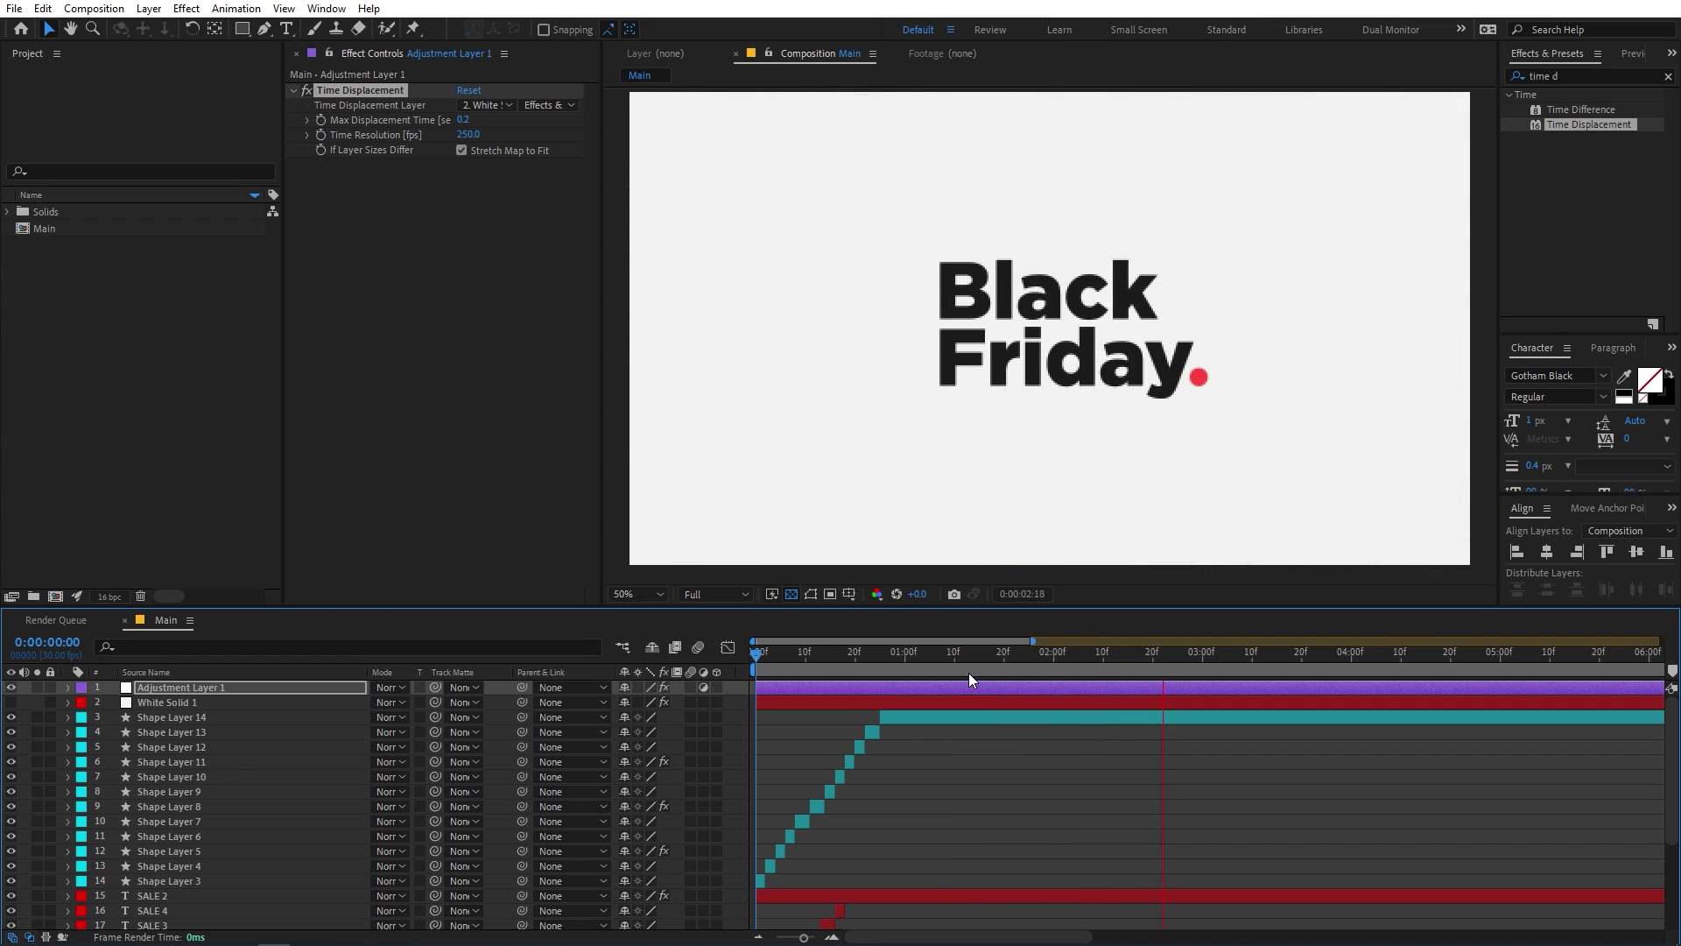
left_click_drag(968, 671, 850, 655)
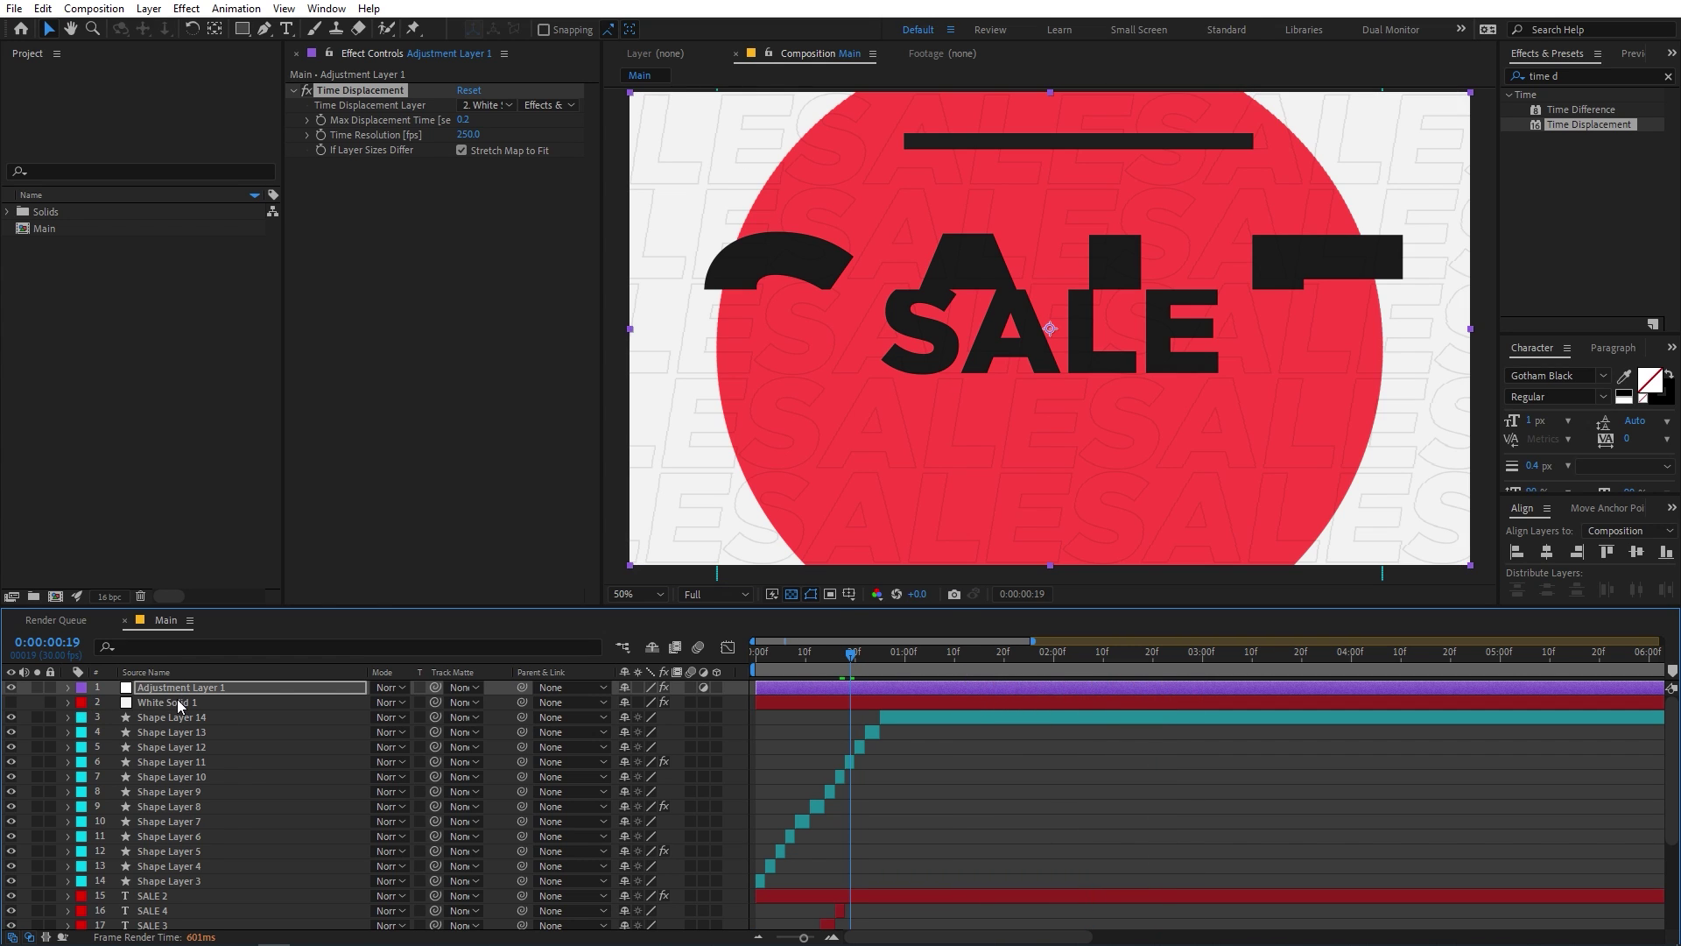
Reveal the gradient on White Solid 1 with the adjustment layer hidden, and change its ramp shape to Radial Ramp.
left_click(179, 703)
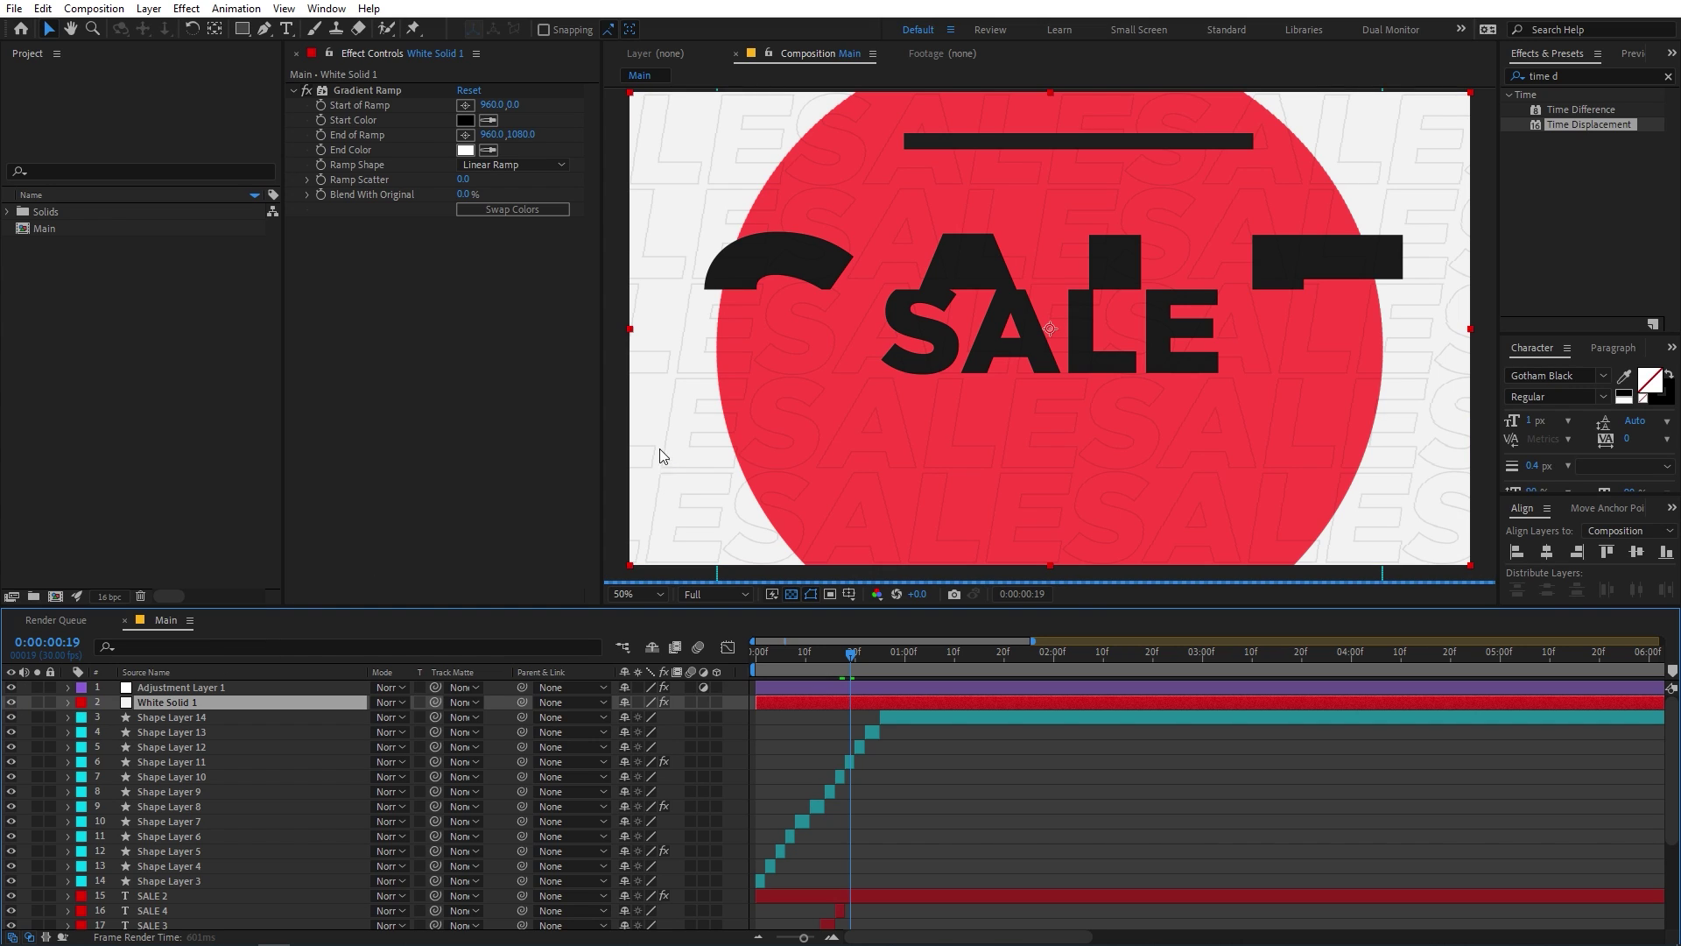
left_click(10, 687)
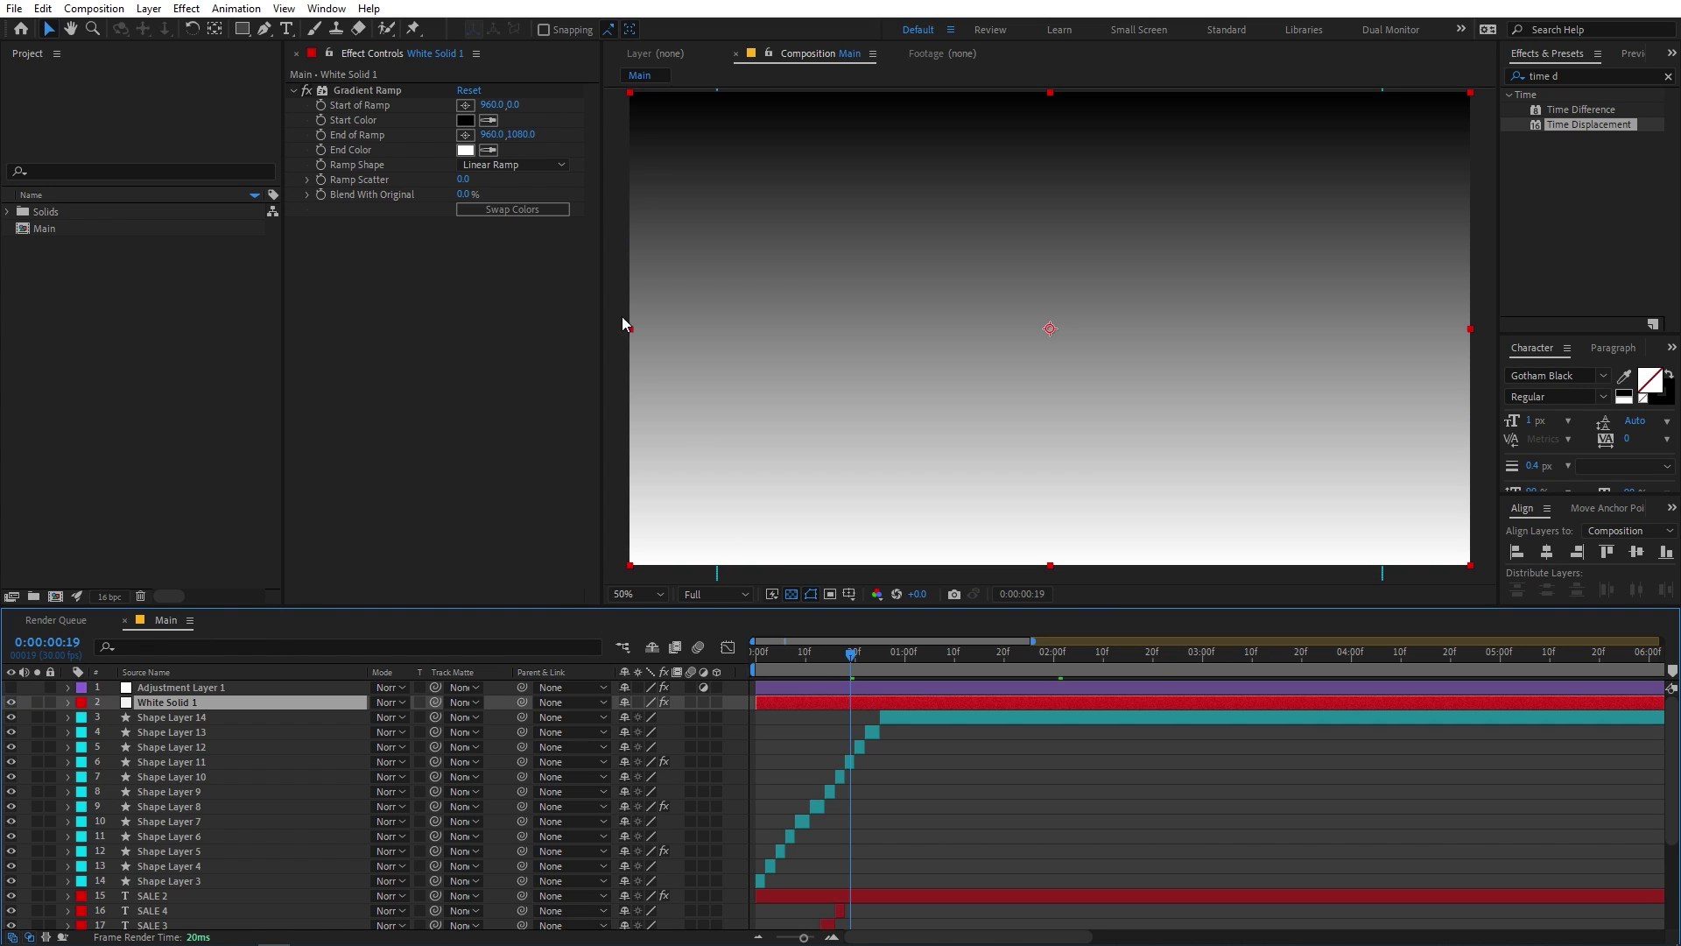
left_click(499, 166)
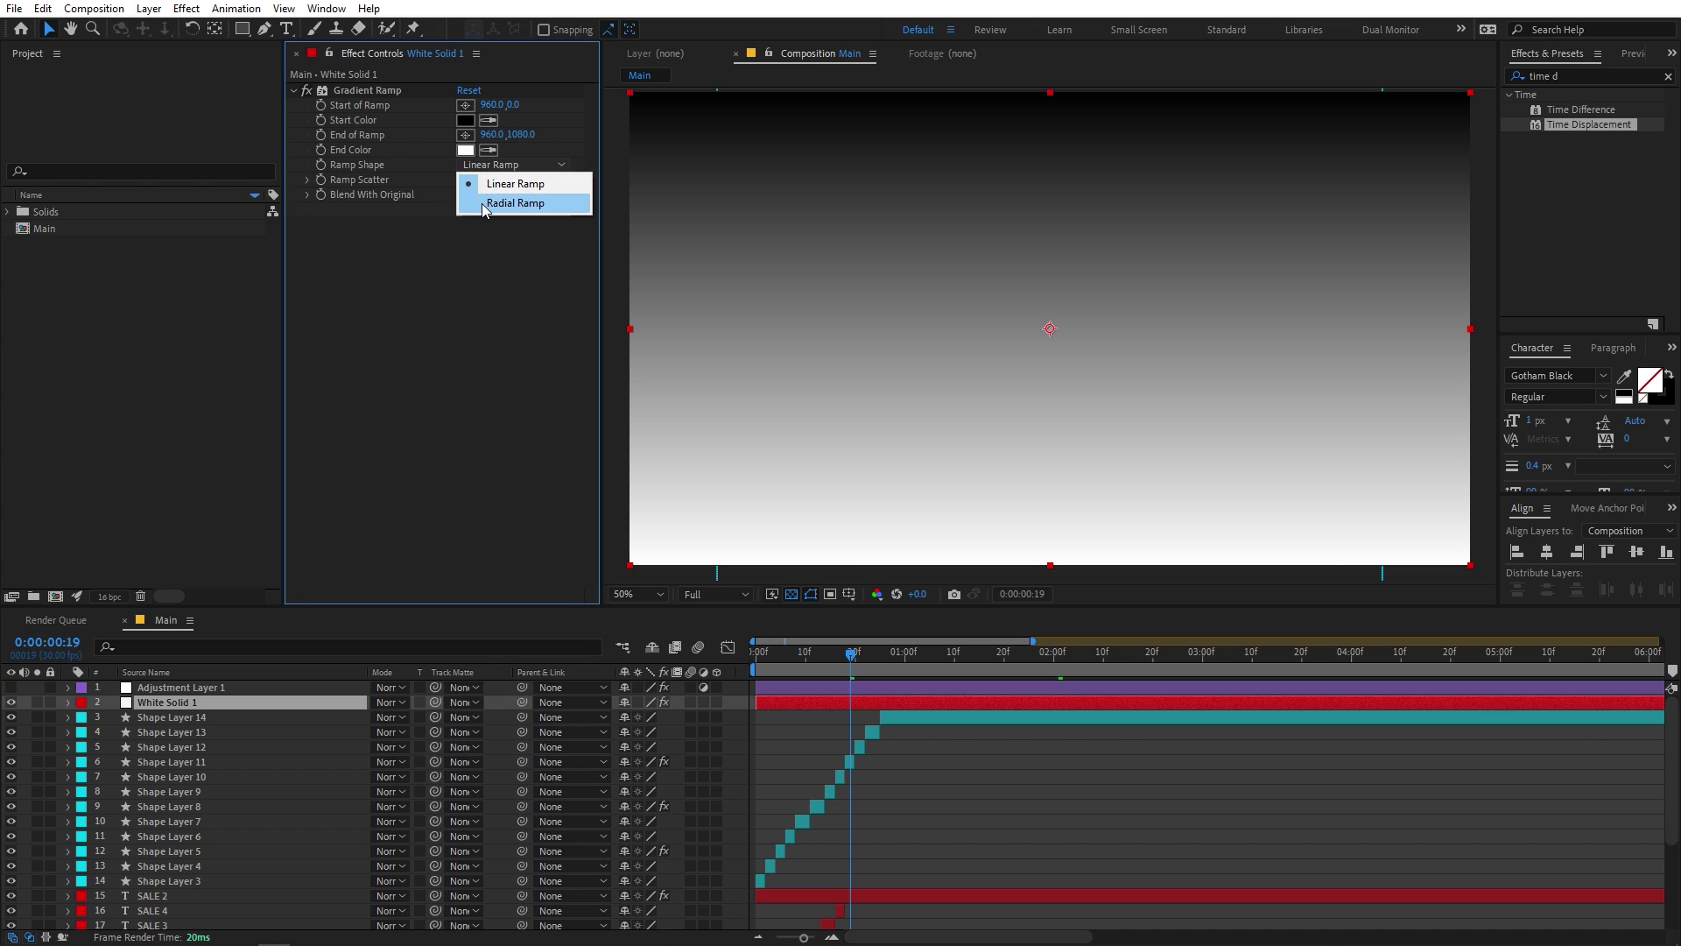
left_click(493, 201)
Place the radial ramp's start near the frame centre at 970, 540 and its end at the lower-left corner at -4, 1080.
left_click_drag(1051, 94, 1054, 333)
scroll(1054, 341, "down", 2)
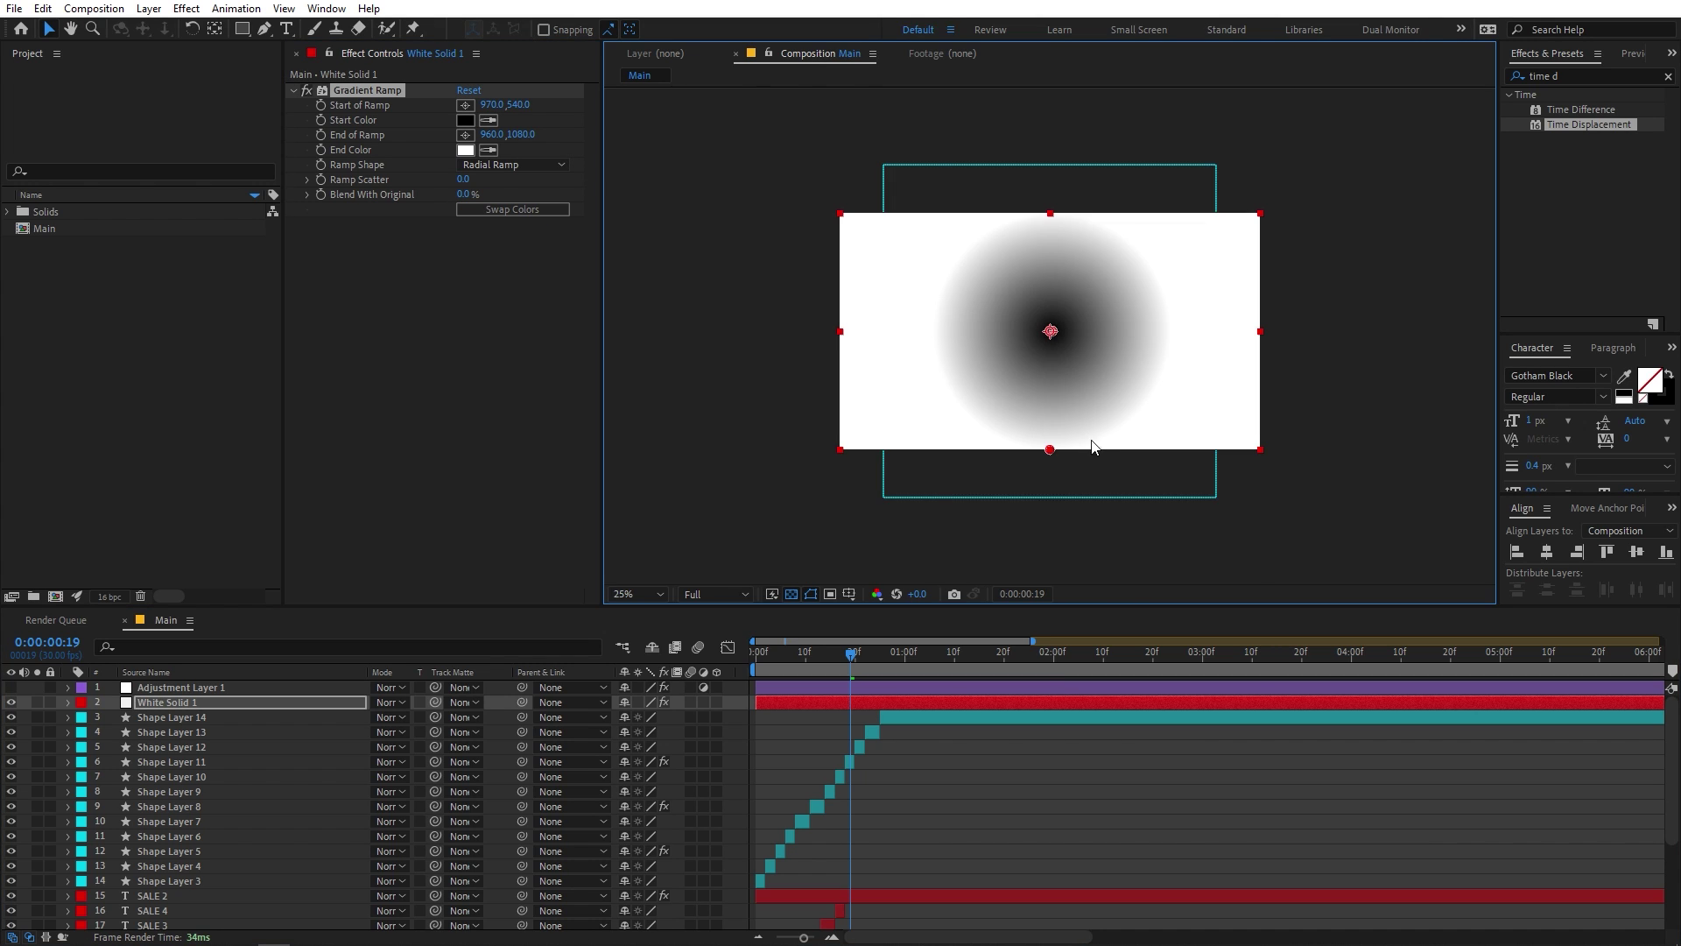
left_click_drag(914, 452, 836, 456)
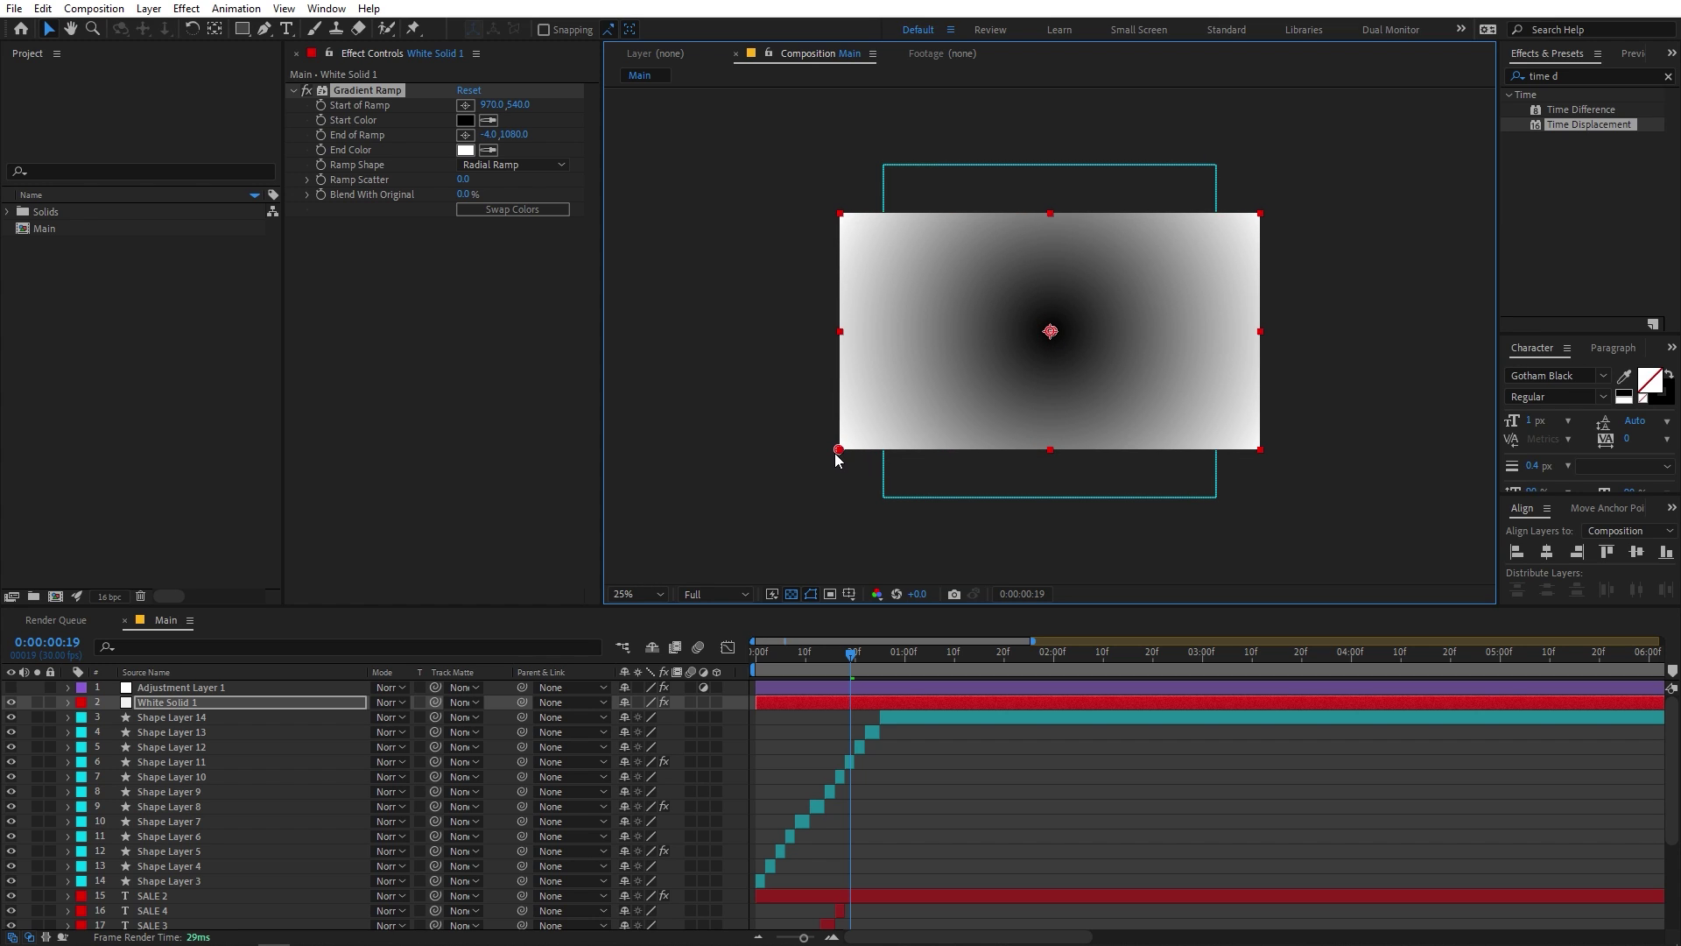
Hide White Solid 1, show the adjustment layer again and preview the radial time displacement from the start.
left_click(11, 712)
left_click_drag(772, 658, 568, 674)
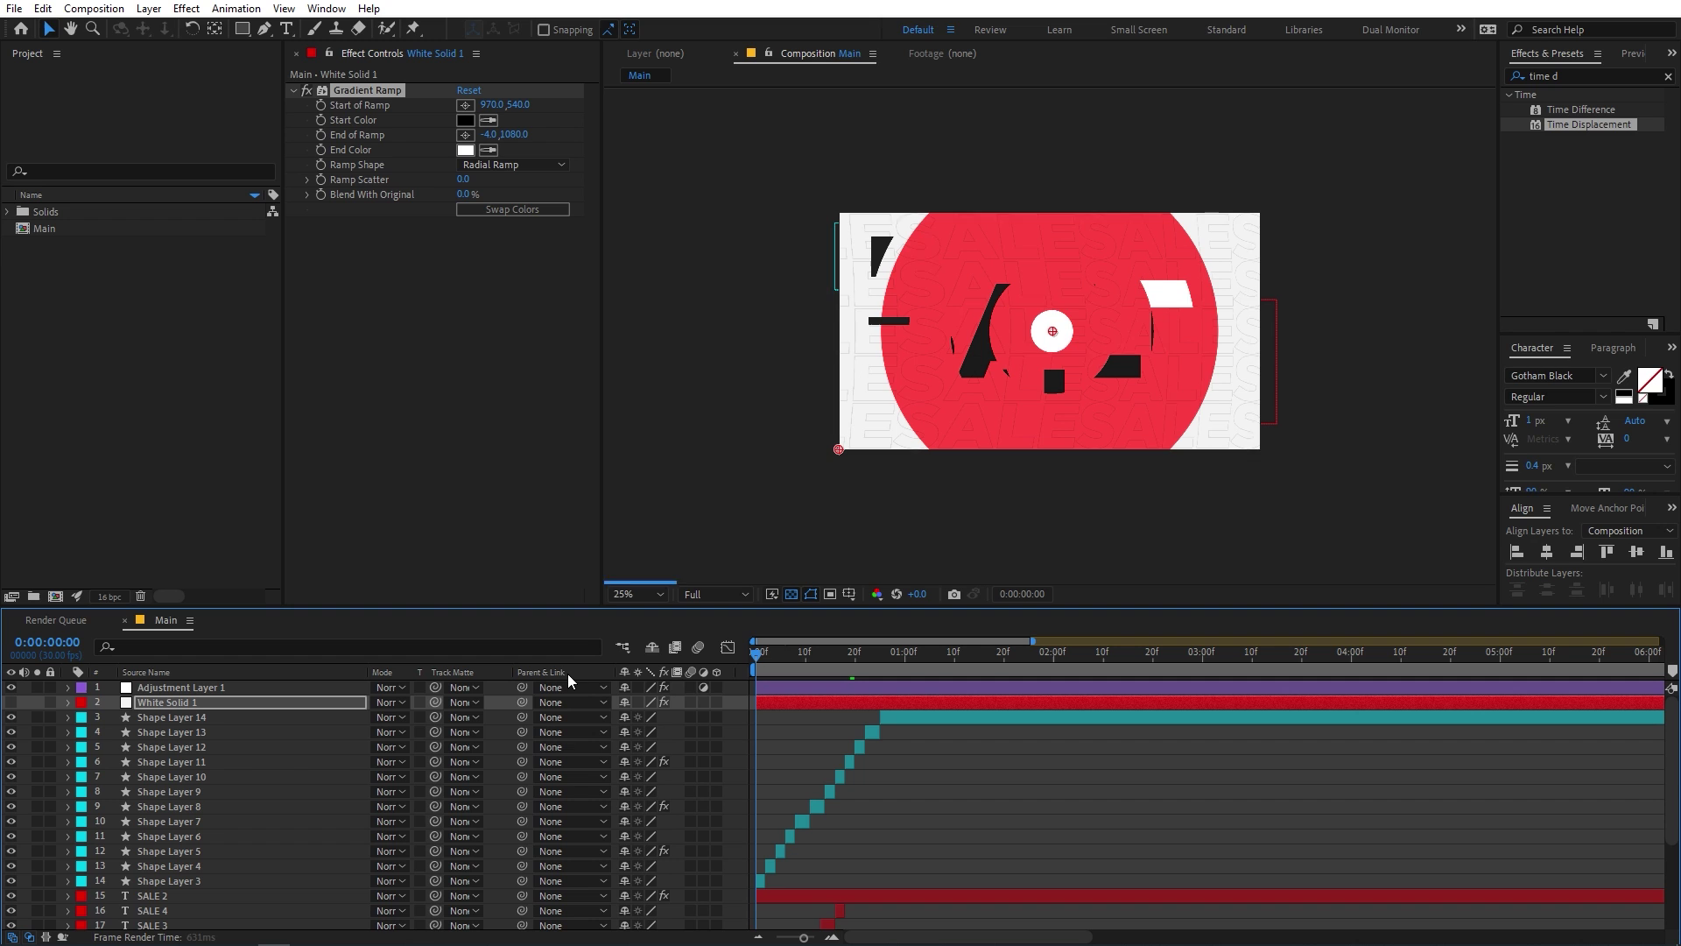
key("period")
key("space")
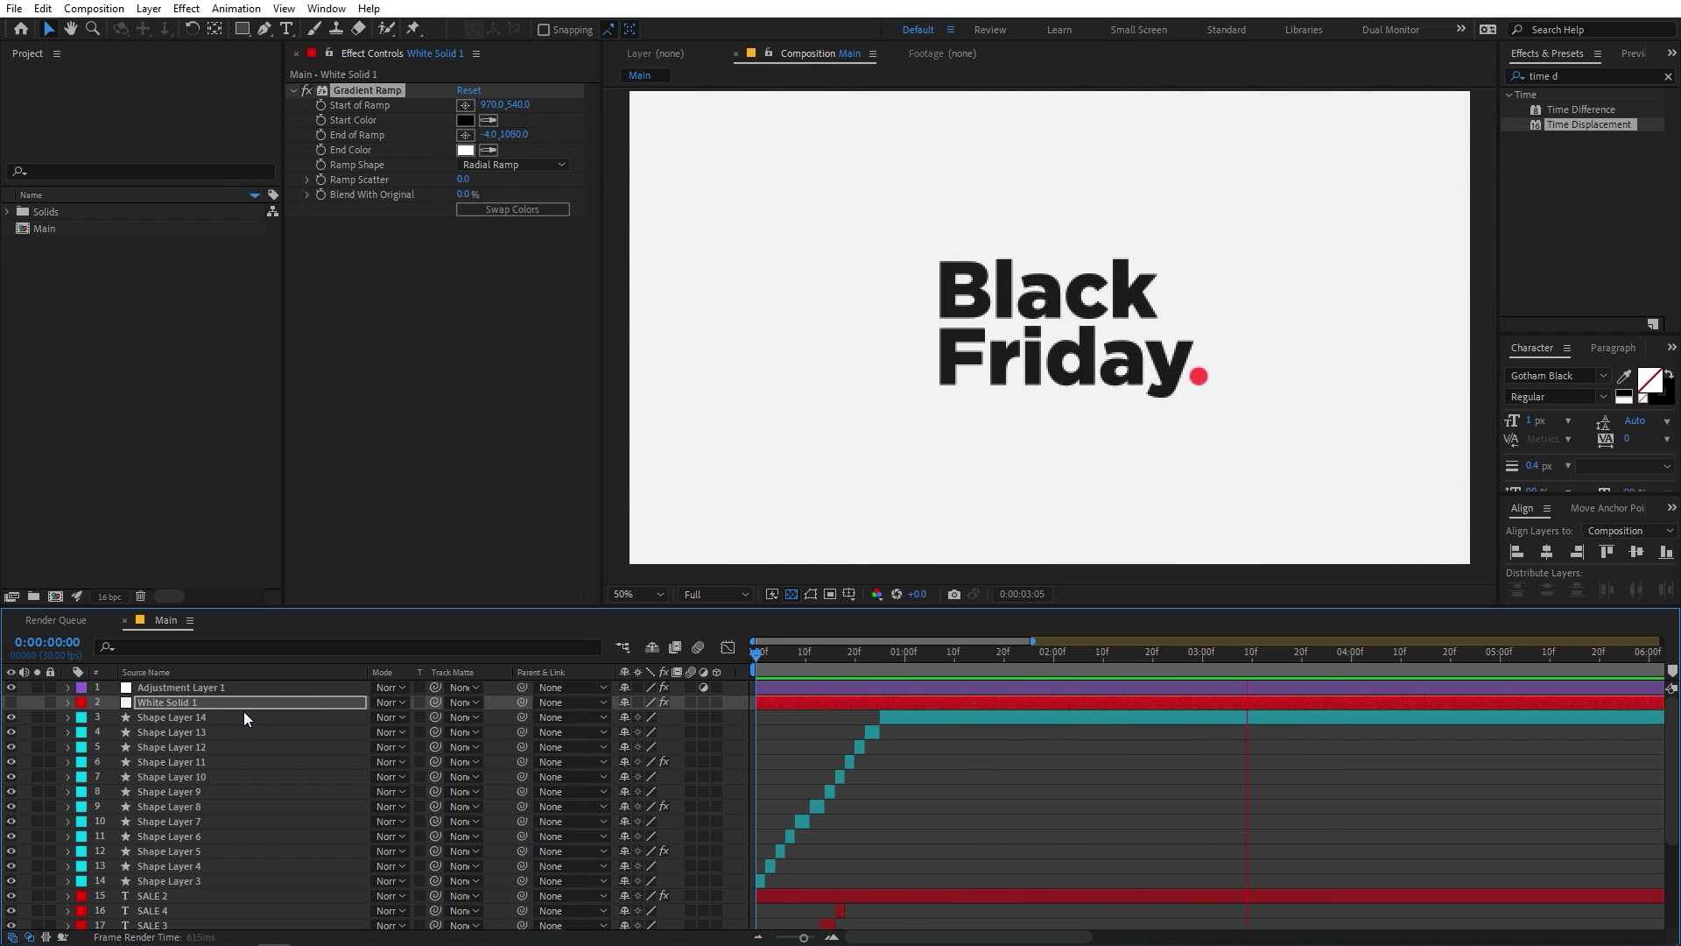
Select the adjustment layer, end the work area at about 0:00:02:00 and preview that range.
left_click(226, 686)
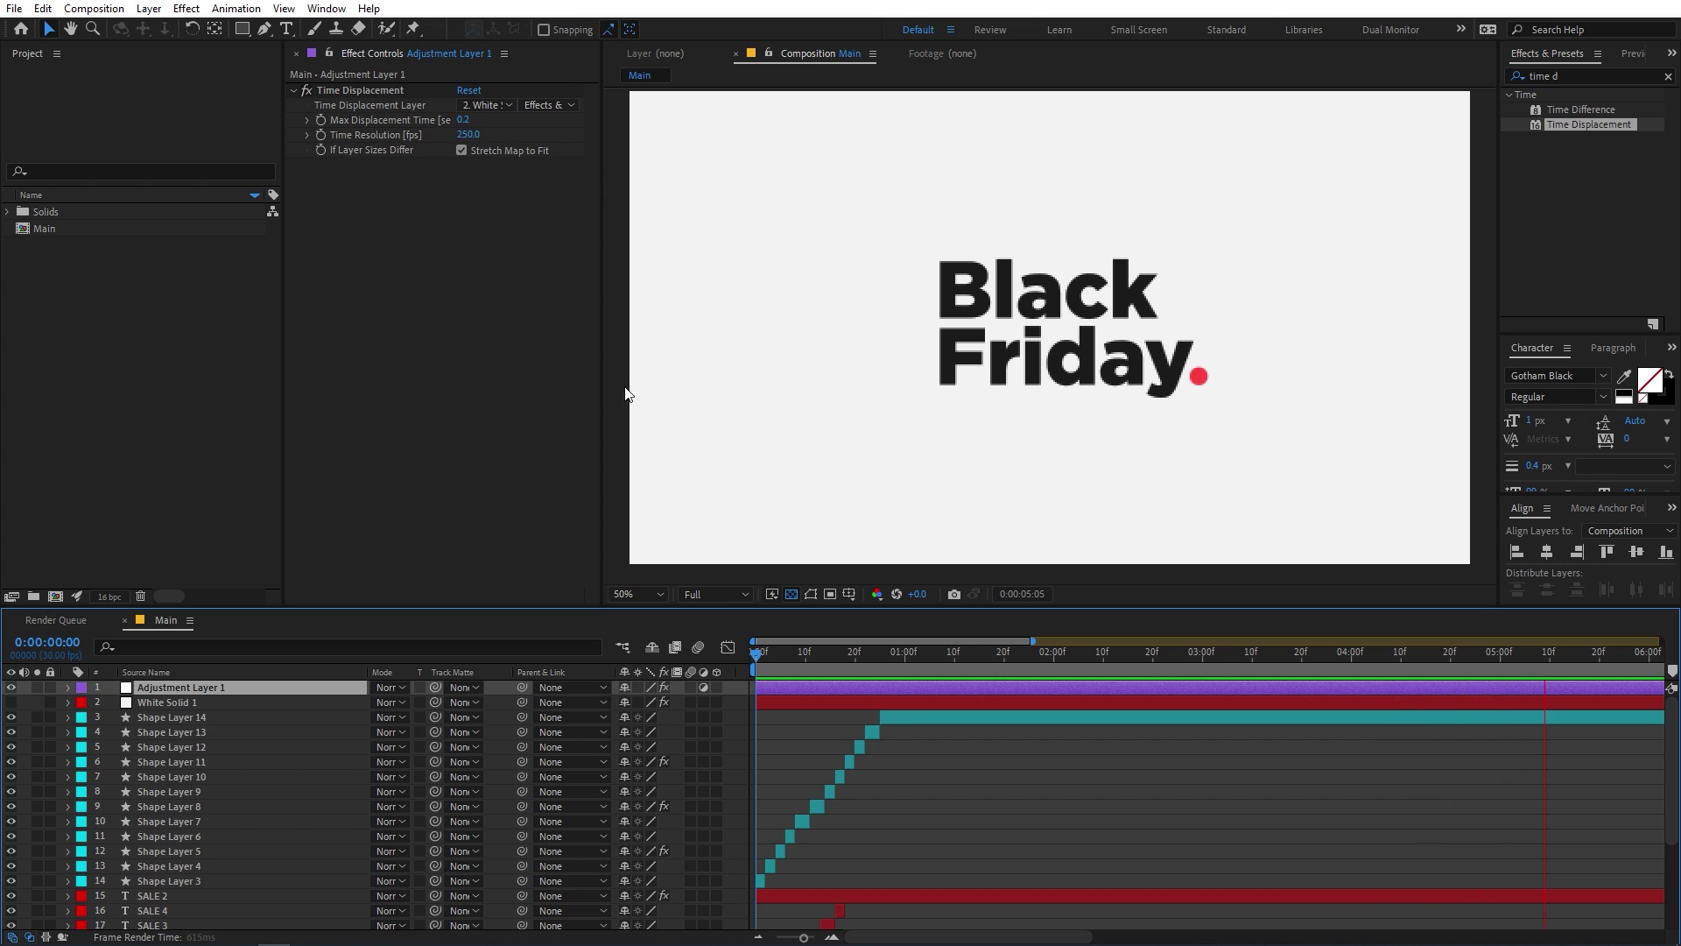
left_click_drag(785, 659, 1046, 664)
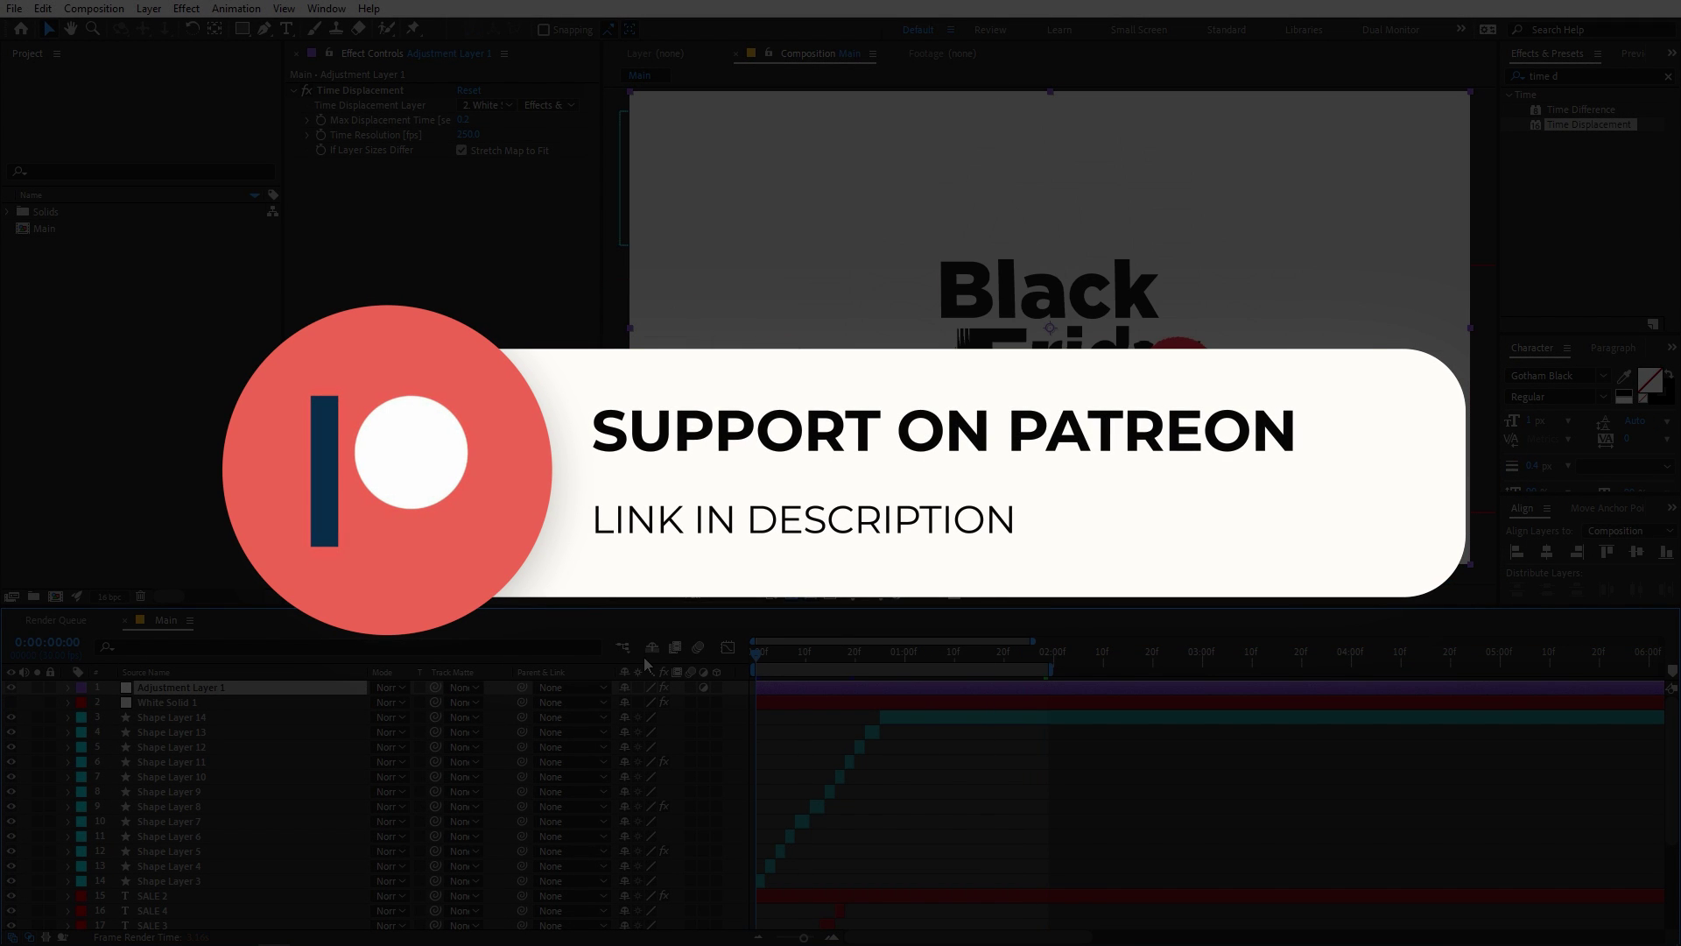
key("space")
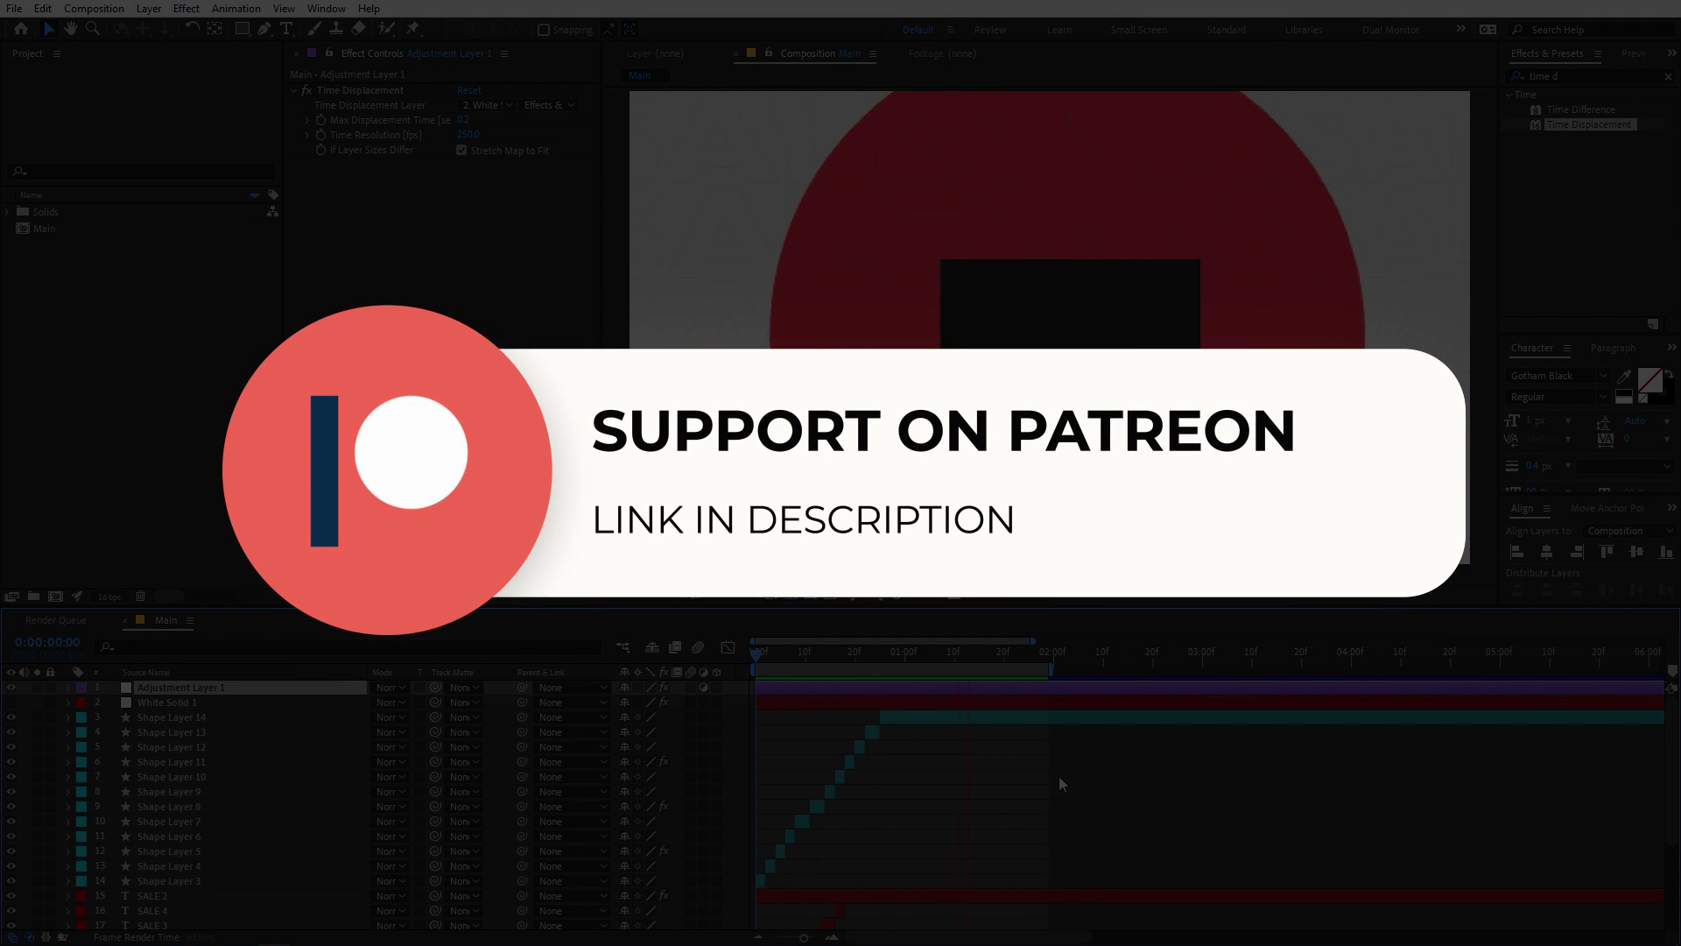